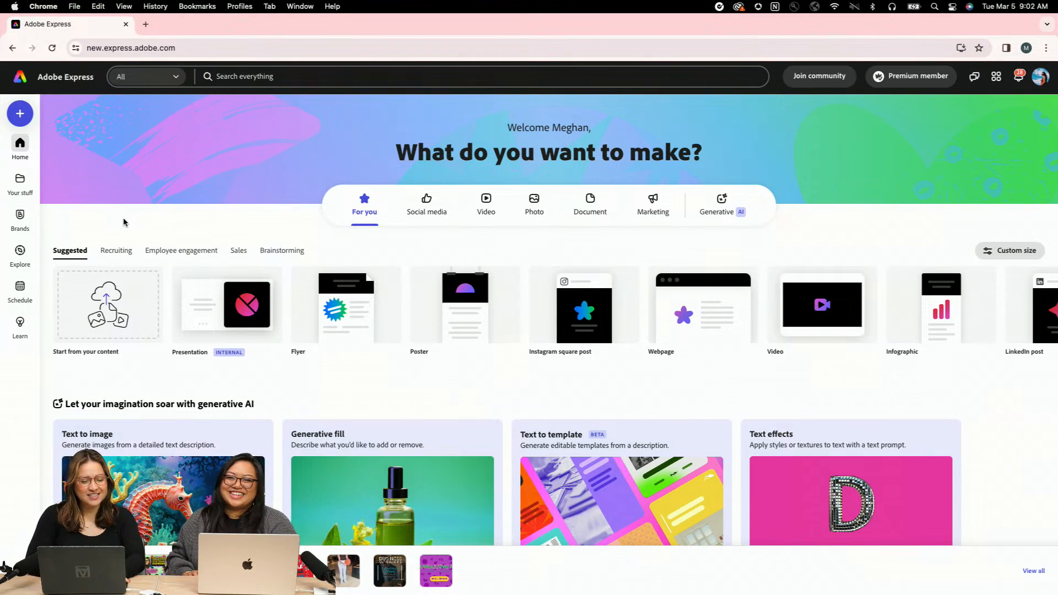
- Open the Bille's Boutique brand and review its logos, fonts, graphics, templates, colors and preview
{"action": "left_click", "coordinate": [25, 225]}
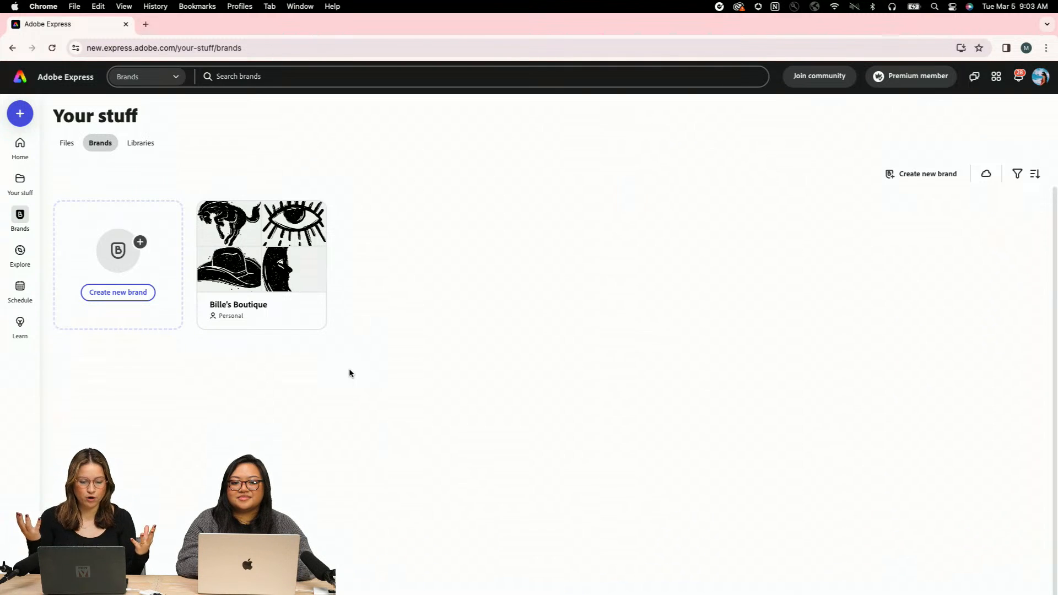
{"action": "left_click", "coordinate": [298, 312]}
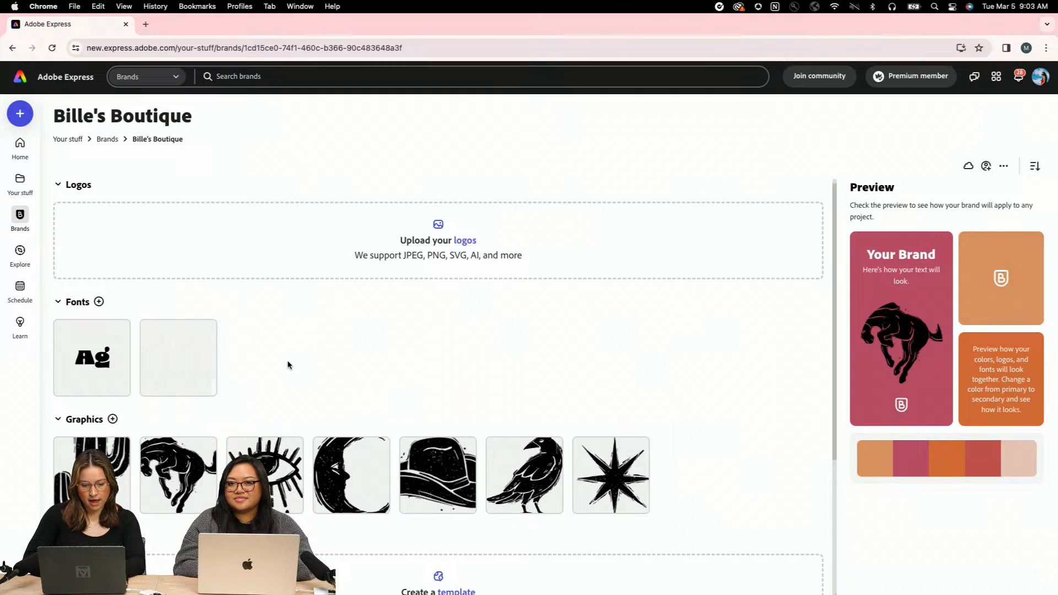
{"action": "scroll", "coordinate": [287, 359], "scroll_direction": "down", "scroll_amount": 3}
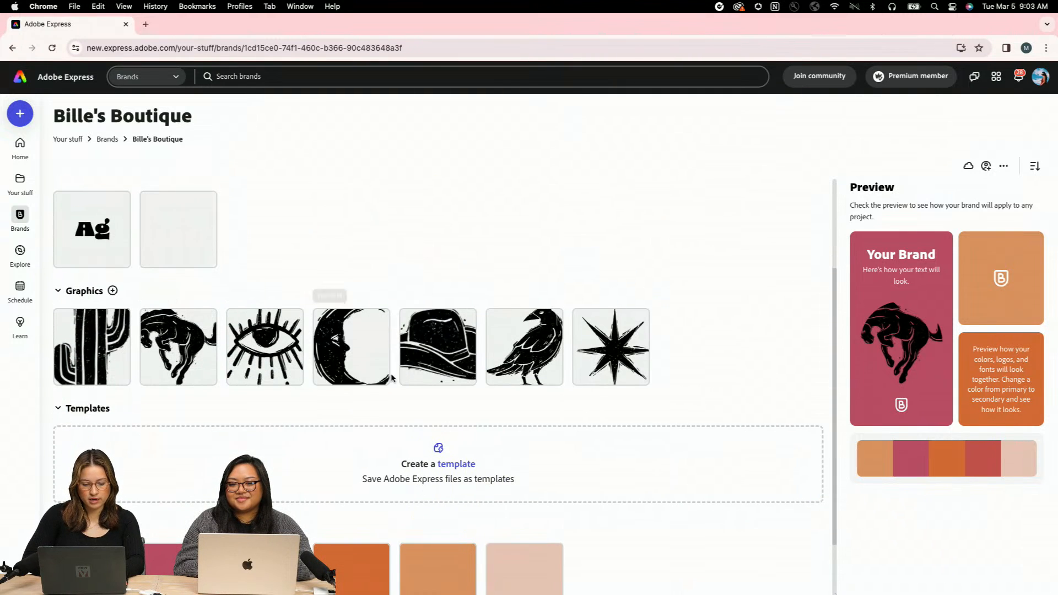
{"action": "scroll", "coordinate": [393, 377], "scroll_direction": "down", "scroll_amount": 2}
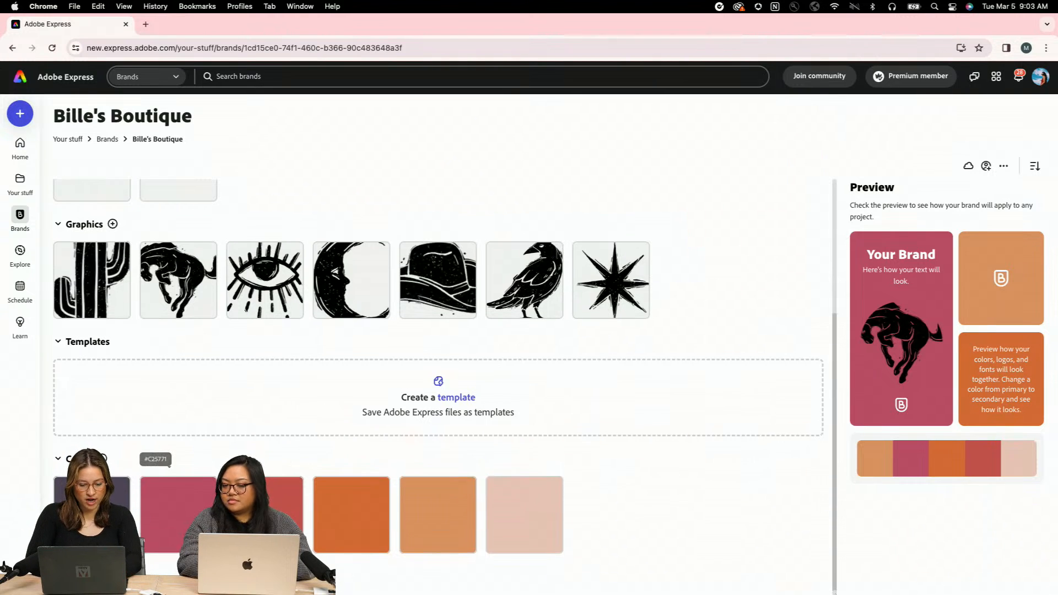
{"action": "scroll", "coordinate": [176, 496], "scroll_direction": "up", "scroll_amount": 3}
{"action": "scroll", "coordinate": [182, 468], "scroll_direction": "up", "scroll_amount": 1}
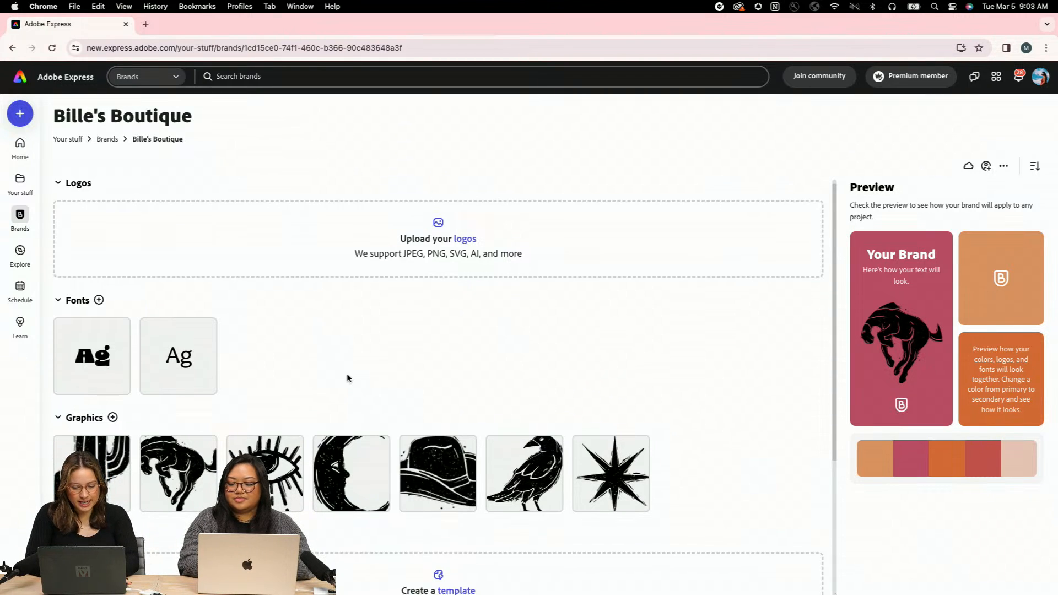
{"action": "scroll", "coordinate": [612, 378], "scroll_direction": "down", "scroll_amount": 5}
{"action": "scroll", "coordinate": [611, 379], "scroll_direction": "down", "scroll_amount": 2}
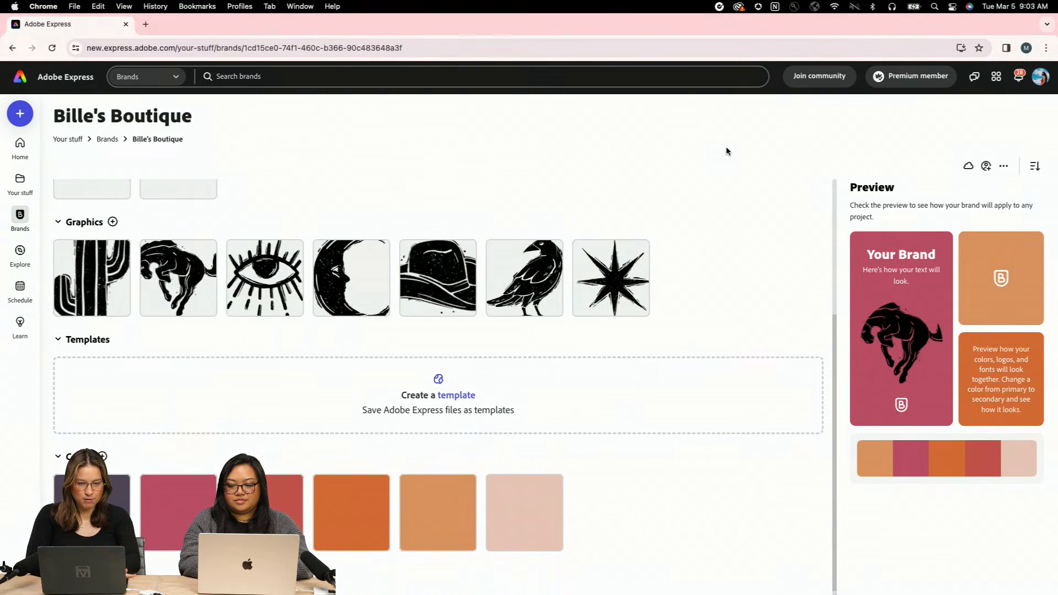
{"action": "scroll", "coordinate": [642, 300], "scroll_direction": "up", "scroll_amount": 3}
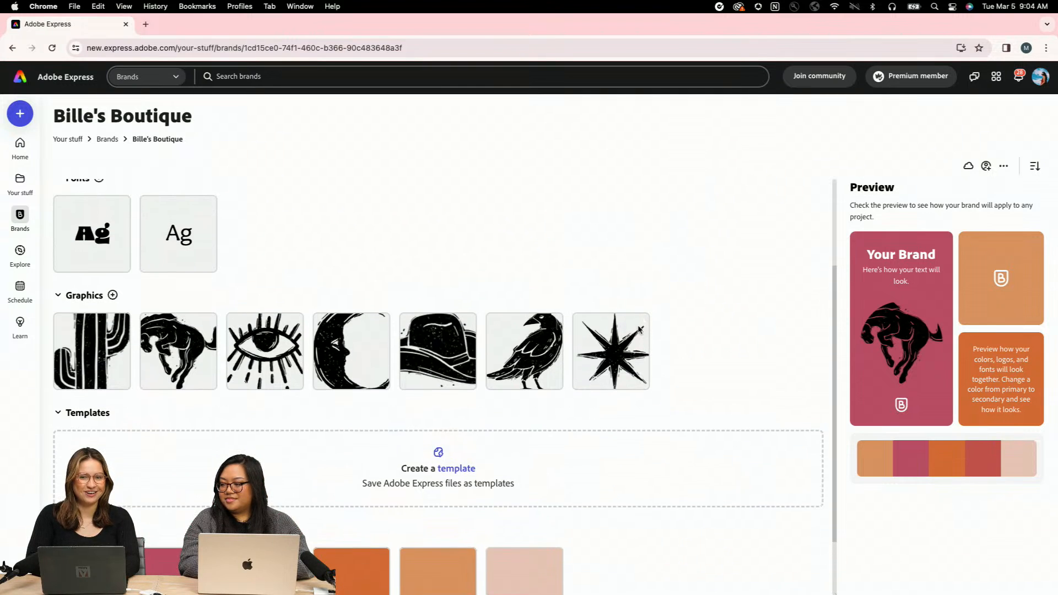
{"action": "scroll", "coordinate": [638, 330], "scroll_direction": "up", "scroll_amount": 5}
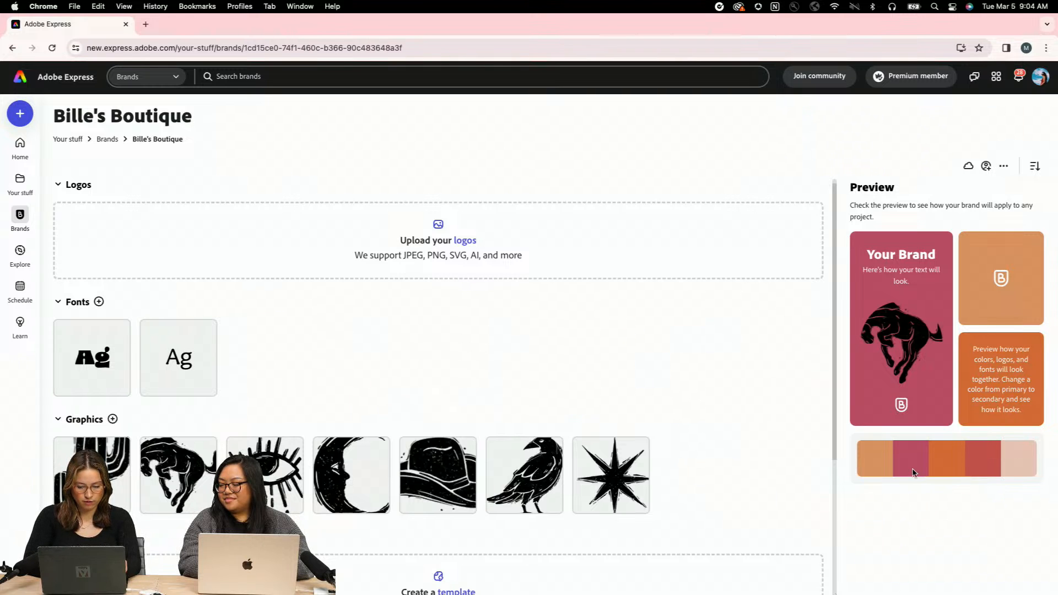
- Compare the western illustration sheet in Adobe Illustrator with the Bille's Boutique brand page in Adobe Express, ending in Illustrator
{"action": "key", "text": "ctrl+Left"}
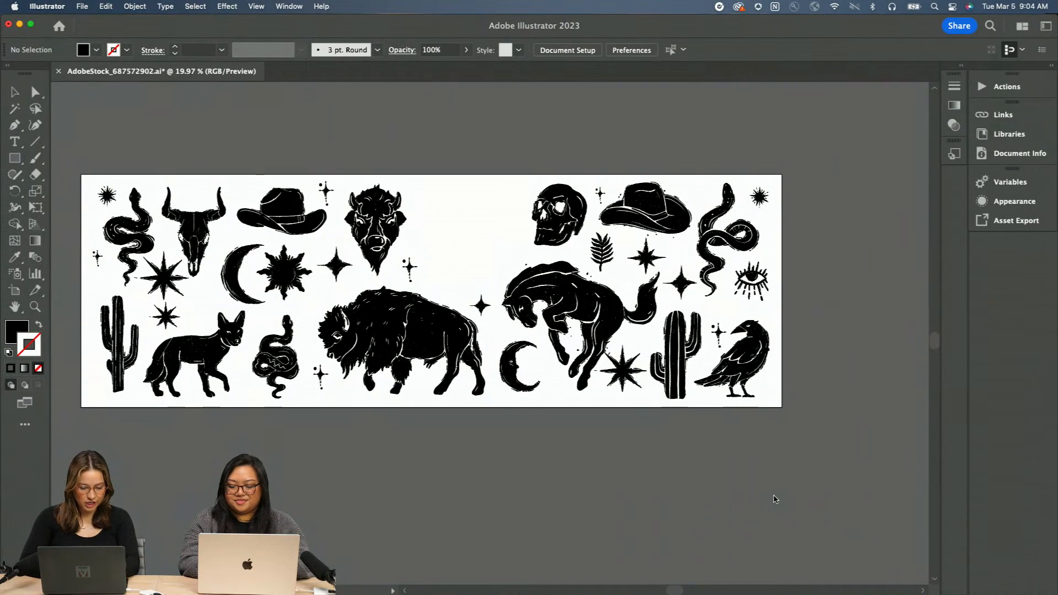
{"action": "key", "text": "ctrl+Right"}
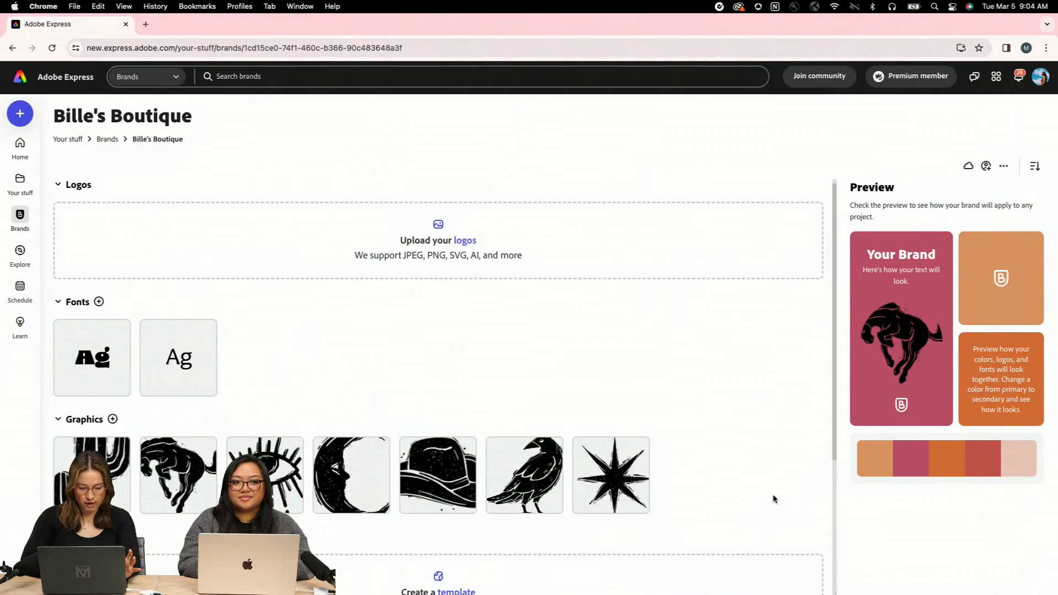
{"action": "key", "text": "ctrl+Left"}
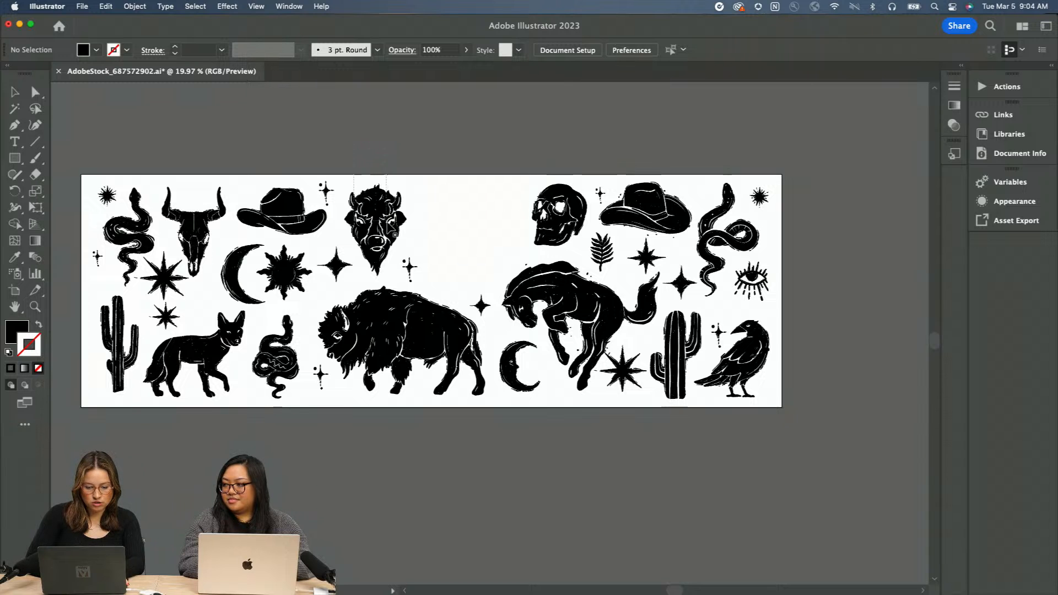
{"action": "left_click", "coordinate": [388, 235]}
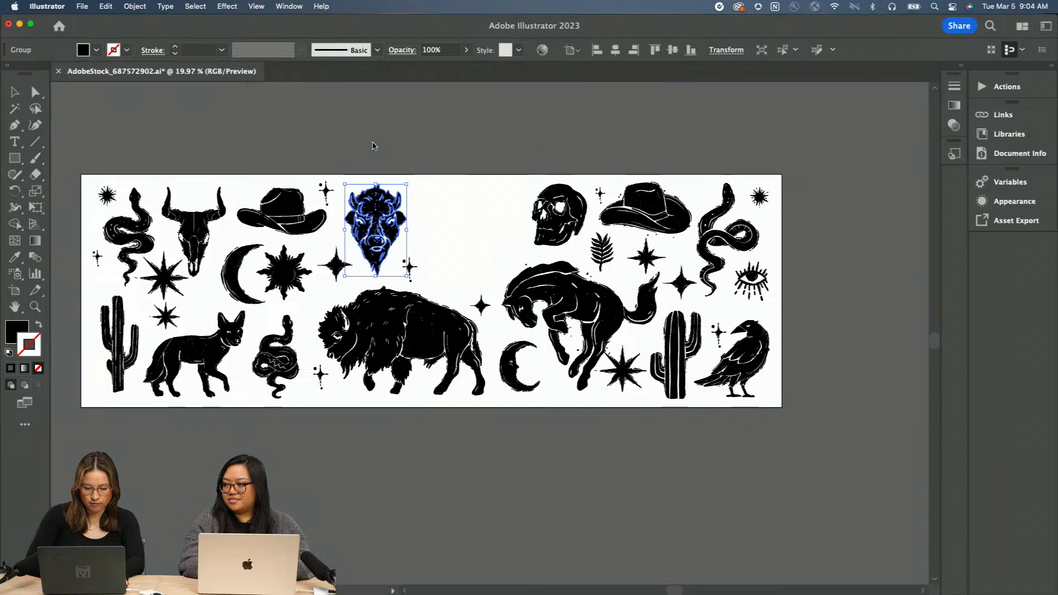
{"action": "left_click", "coordinate": [371, 147]}
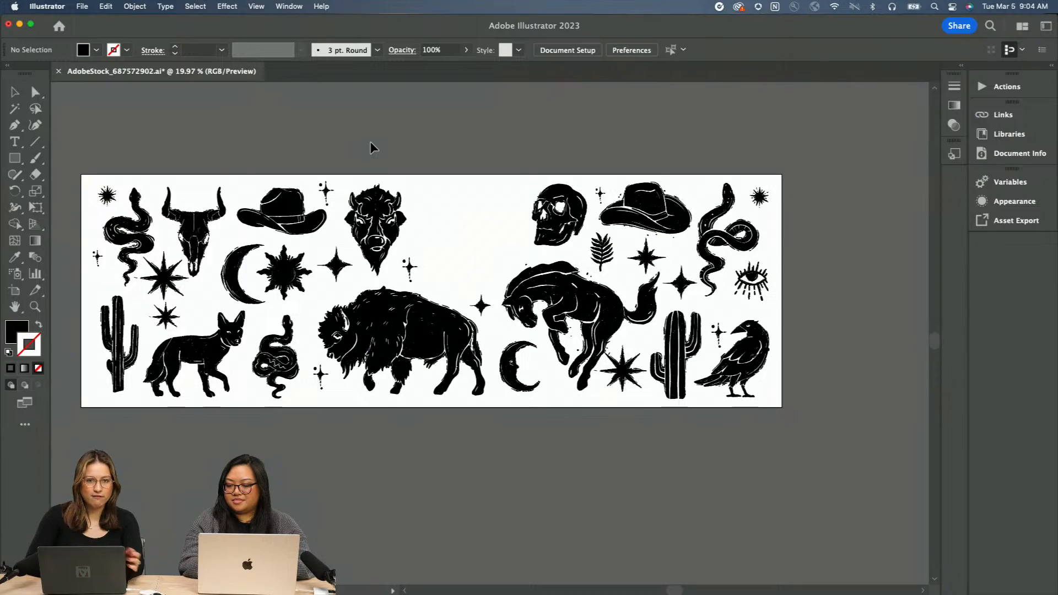
{"action": "key", "text": "ctrl+Right"}
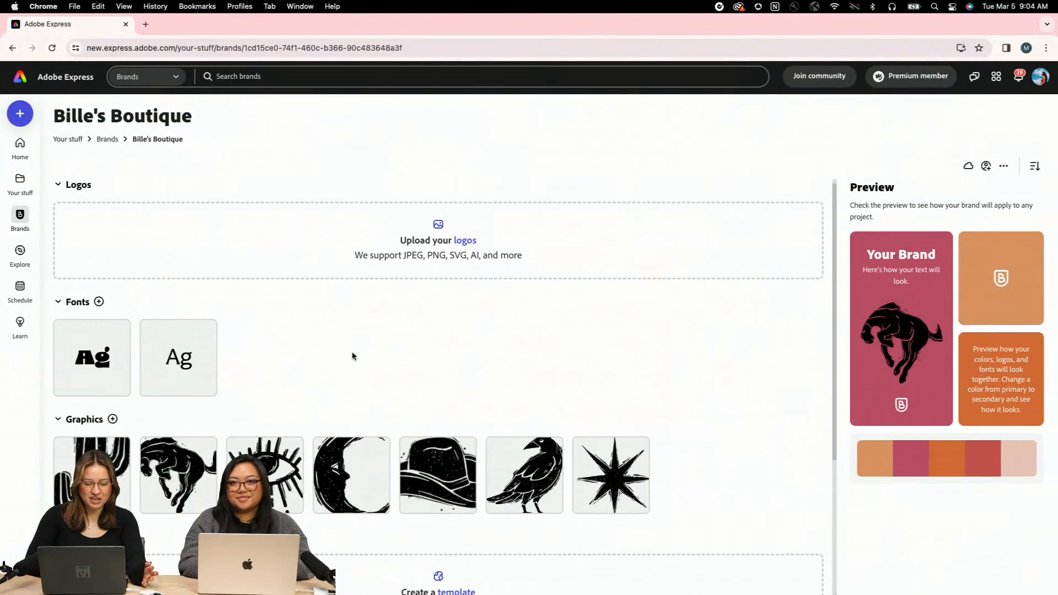
{"action": "key", "text": "ctrl+Left"}
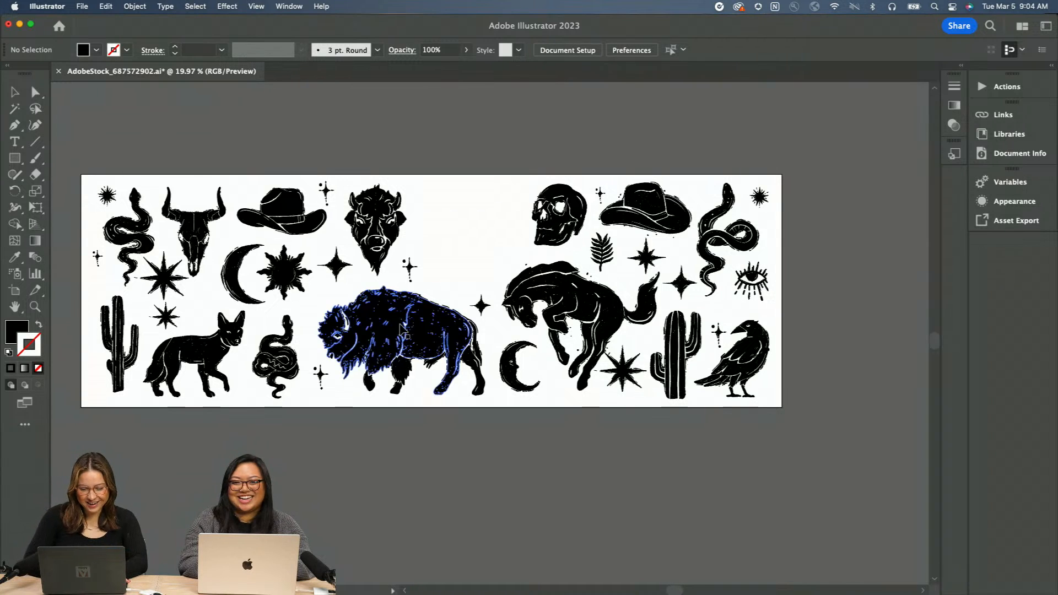
{"action": "left_click_drag", "start_coordinate": [346, 158], "coordinate": [415, 253]}
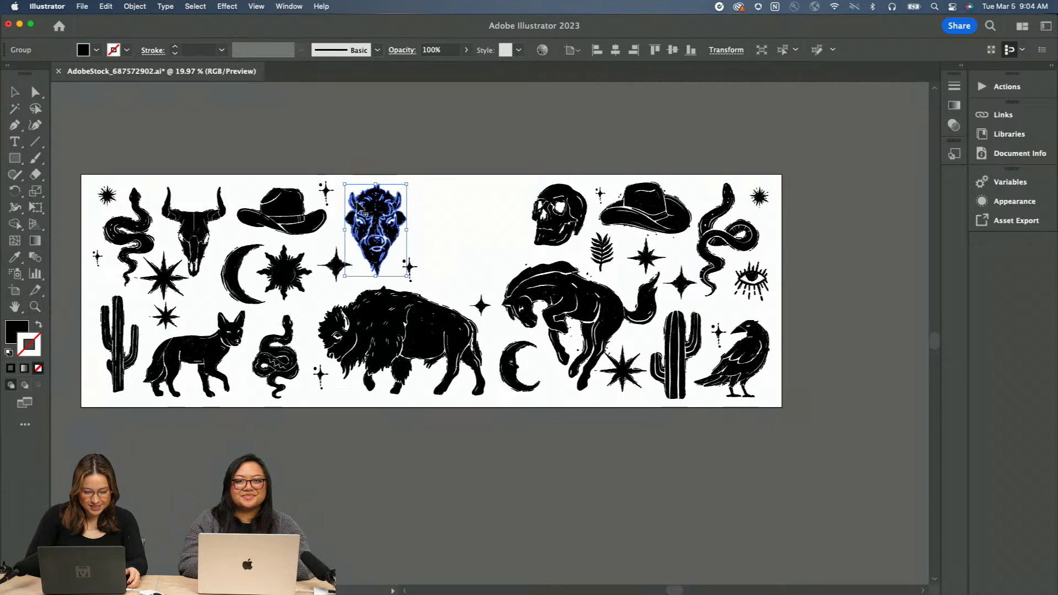
{"action": "left_click", "coordinate": [777, 158]}
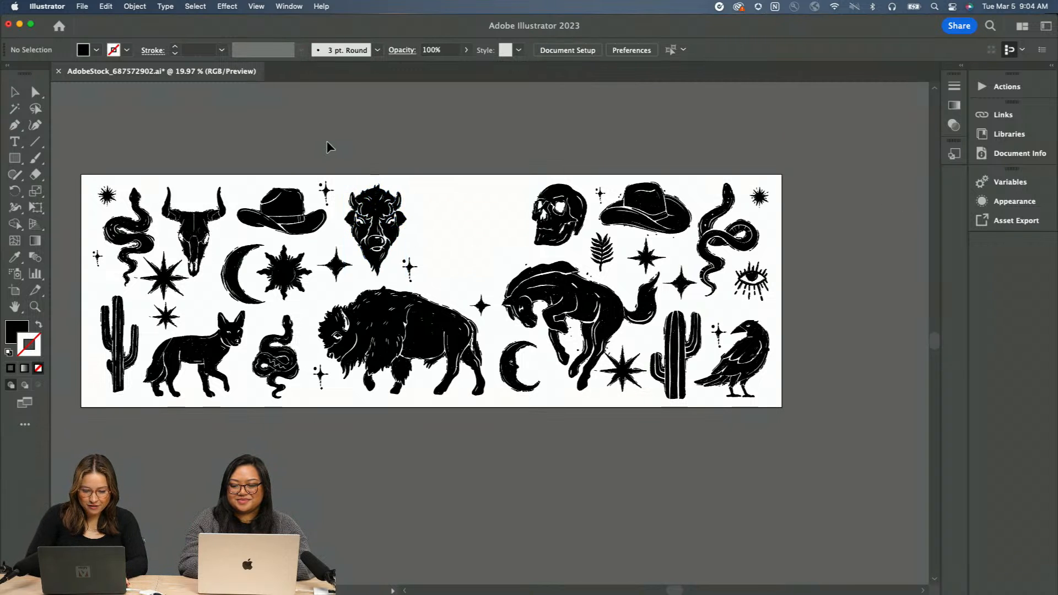
{"action": "left_click_drag", "start_coordinate": [327, 146], "coordinate": [397, 238]}
{"action": "left_click", "coordinate": [416, 169]}
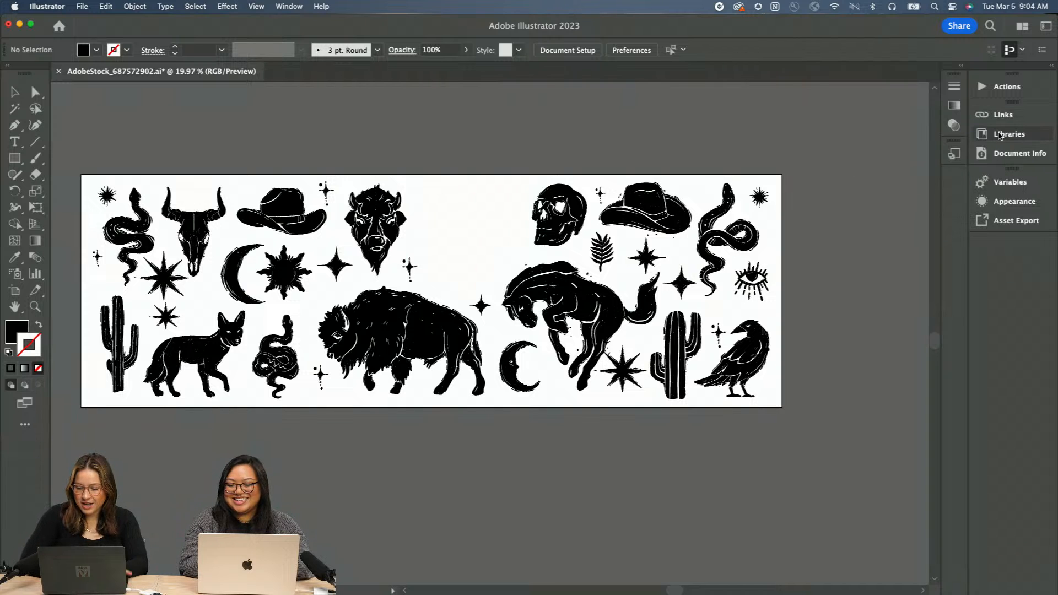
- Open the Bille's Boutique library in Illustrator and browse its colors and fonts down to the graphics
{"action": "left_click", "coordinate": [1000, 135]}
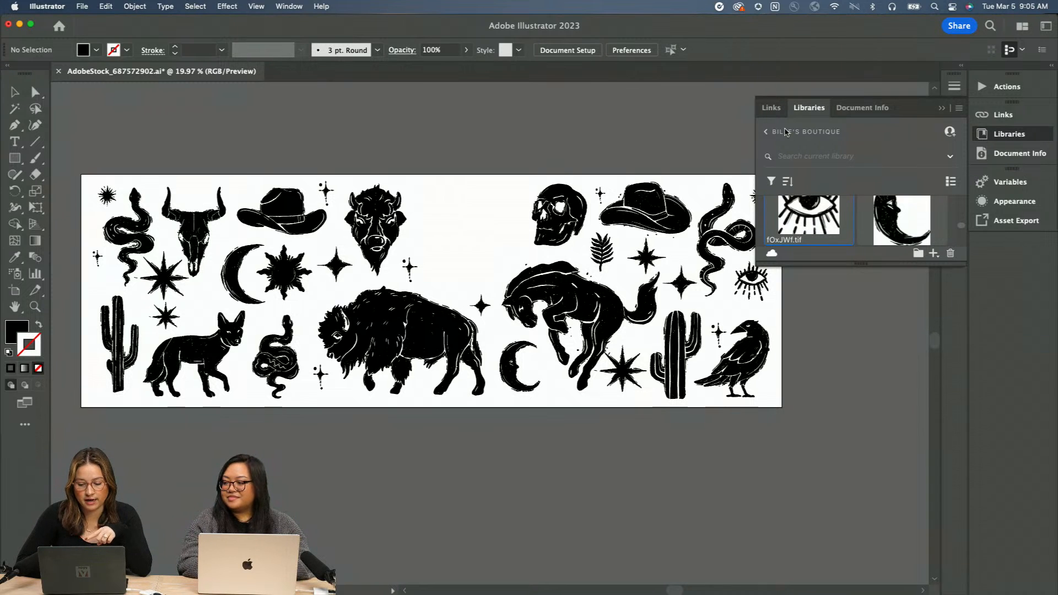
{"action": "left_click", "coordinate": [766, 132]}
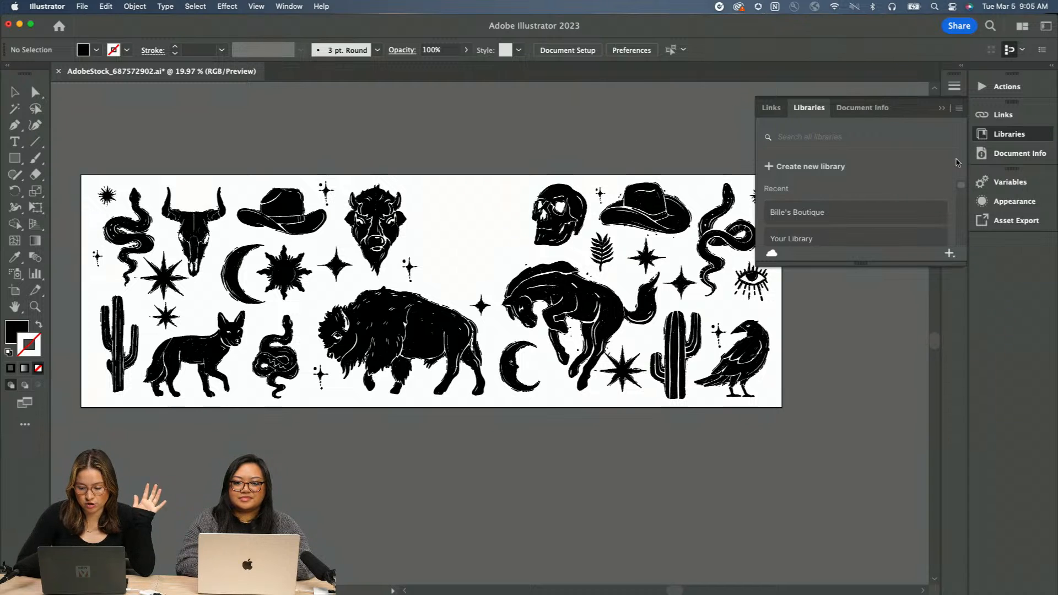
{"action": "left_click", "coordinate": [802, 215]}
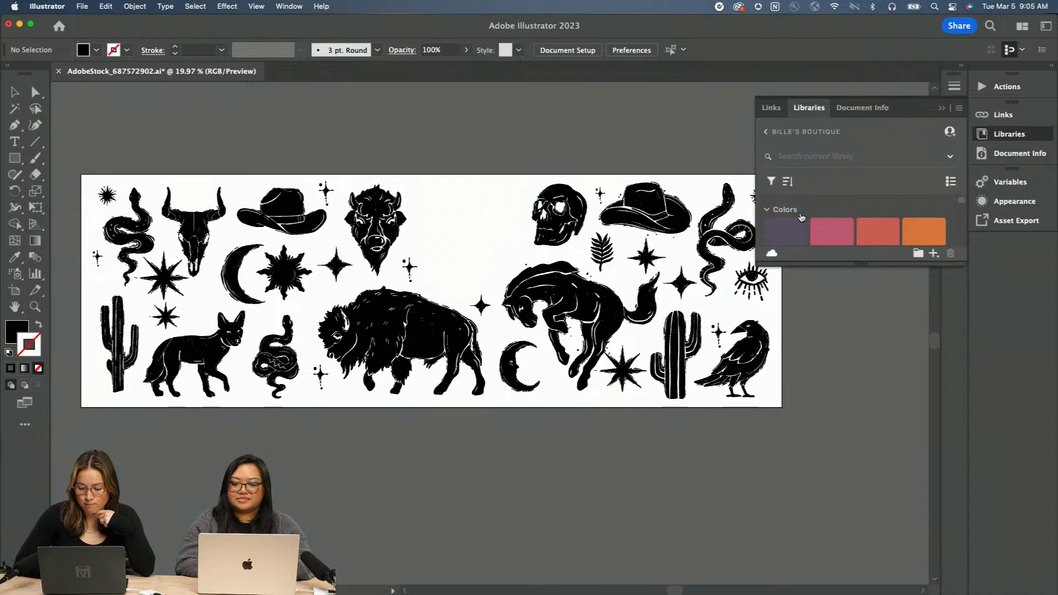
{"action": "scroll", "coordinate": [849, 231], "scroll_direction": "down", "scroll_amount": 5}
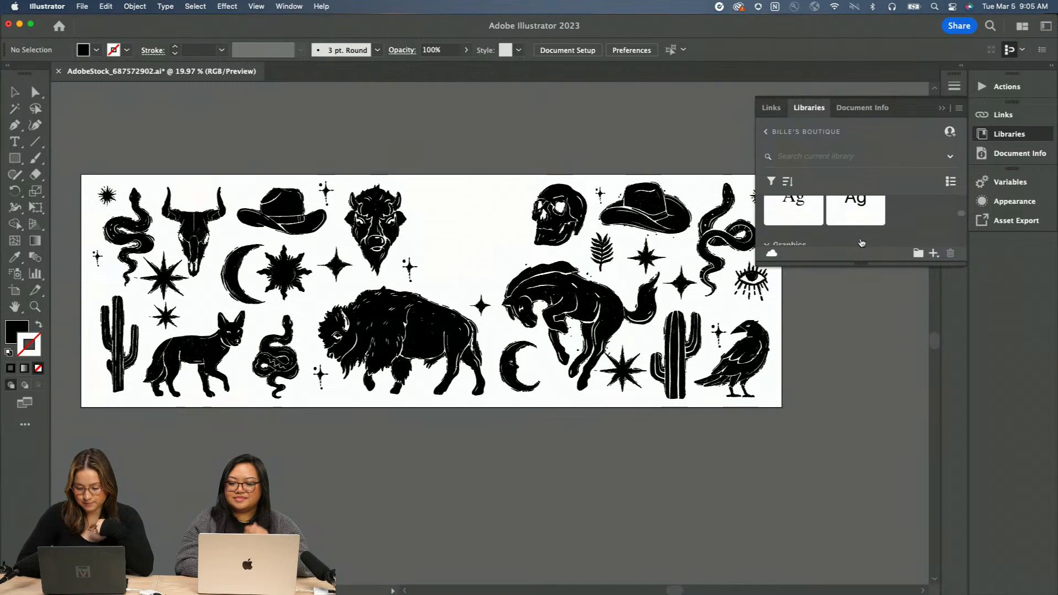
{"action": "scroll", "coordinate": [862, 231], "scroll_direction": "down", "scroll_amount": 3}
- Add the bison head illustration to the Bille's Boutique library as a graphic
{"action": "left_click", "coordinate": [933, 254]}
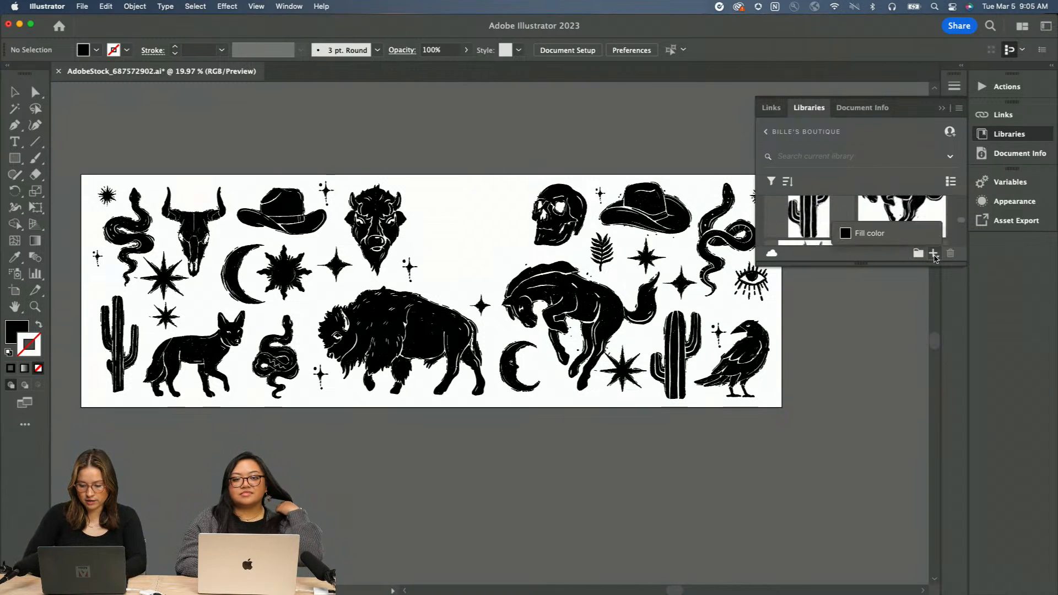
{"action": "left_click", "coordinate": [933, 253]}
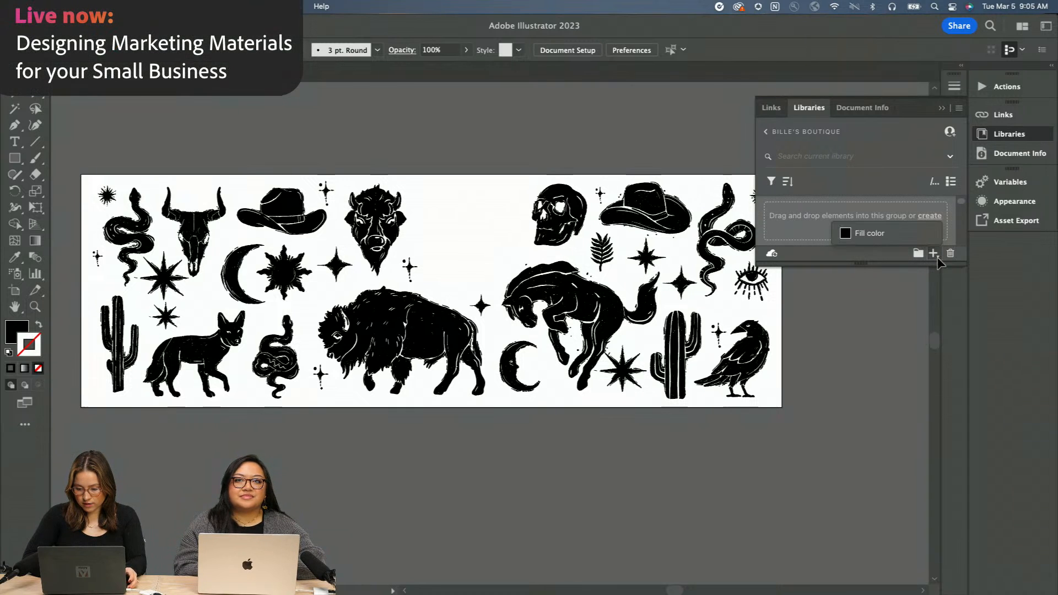
{"action": "left_click", "coordinate": [936, 258]}
{"action": "left_click", "coordinate": [934, 255]}
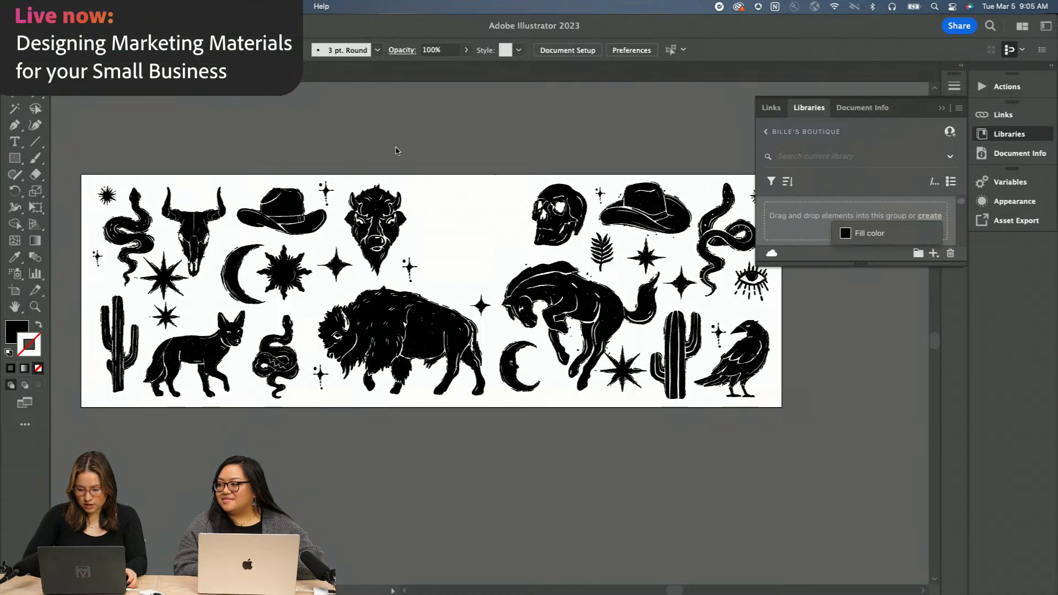
{"action": "left_click", "coordinate": [390, 252]}
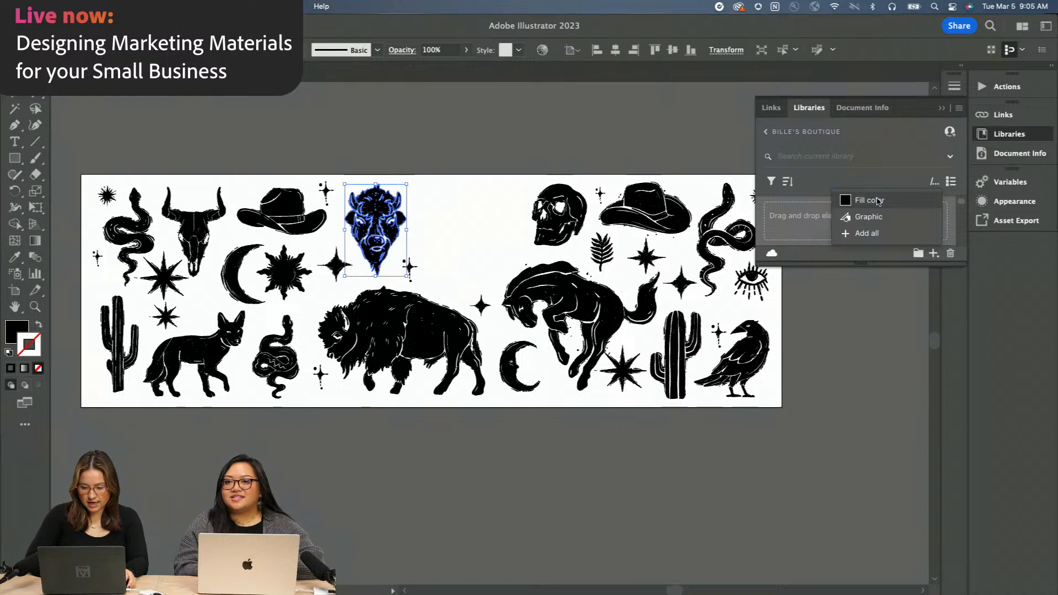
{"action": "left_click", "coordinate": [356, 148]}
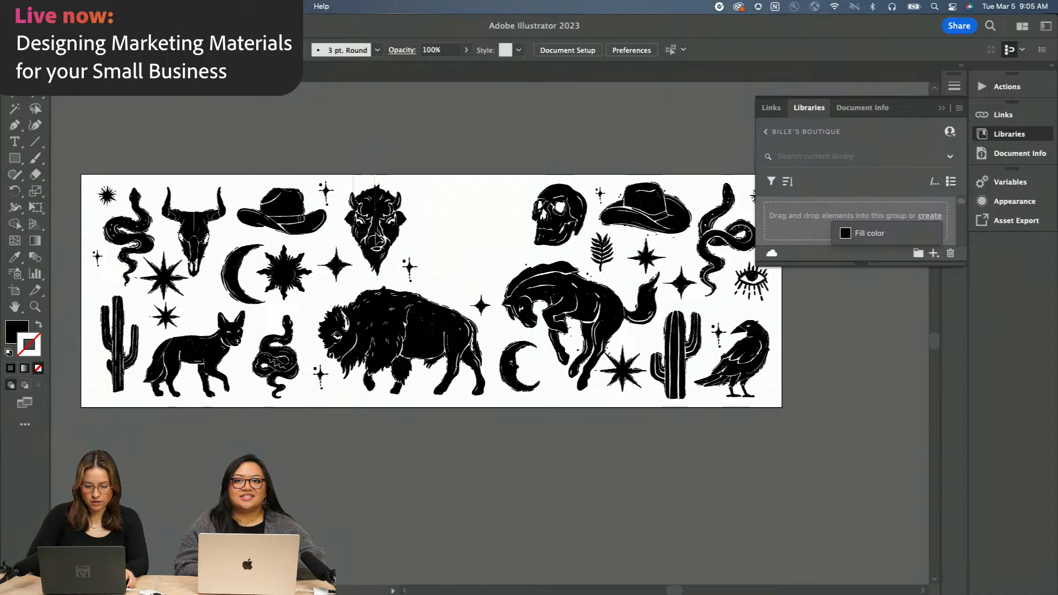
{"action": "left_click", "coordinate": [378, 233]}
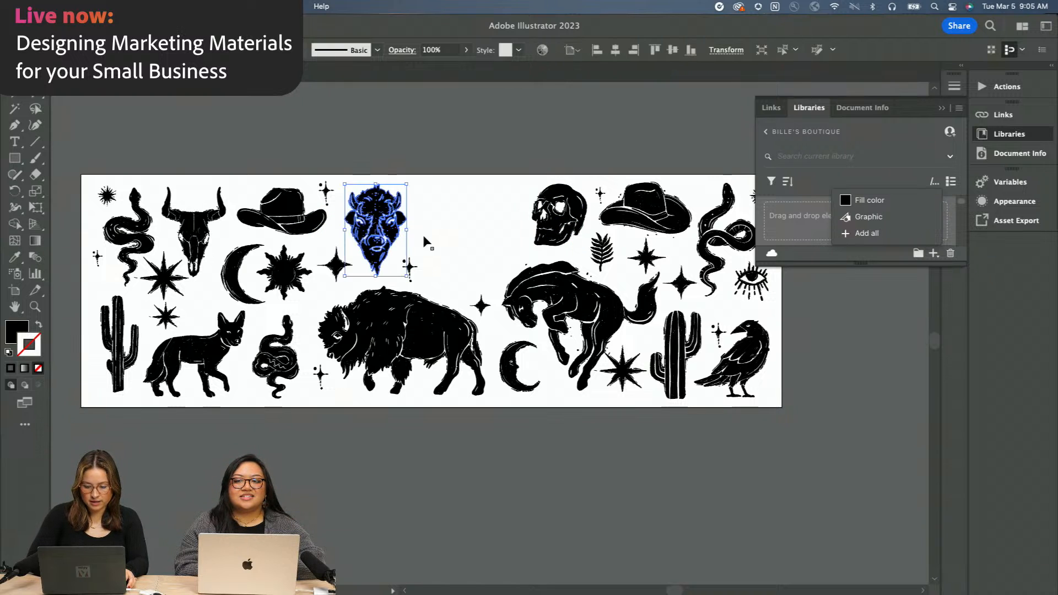
{"action": "left_click", "coordinate": [869, 217]}
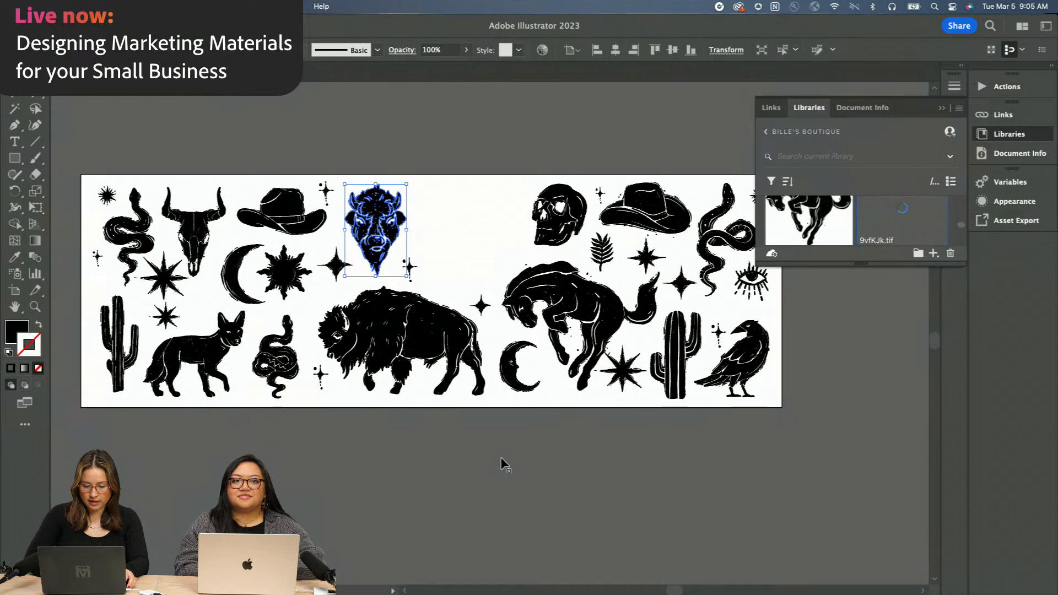
- Add the full-body standing bison illustration to the Bille's Boutique library as a graphic
{"action": "left_click", "coordinate": [380, 326]}
{"action": "left_click", "coordinate": [934, 253]}
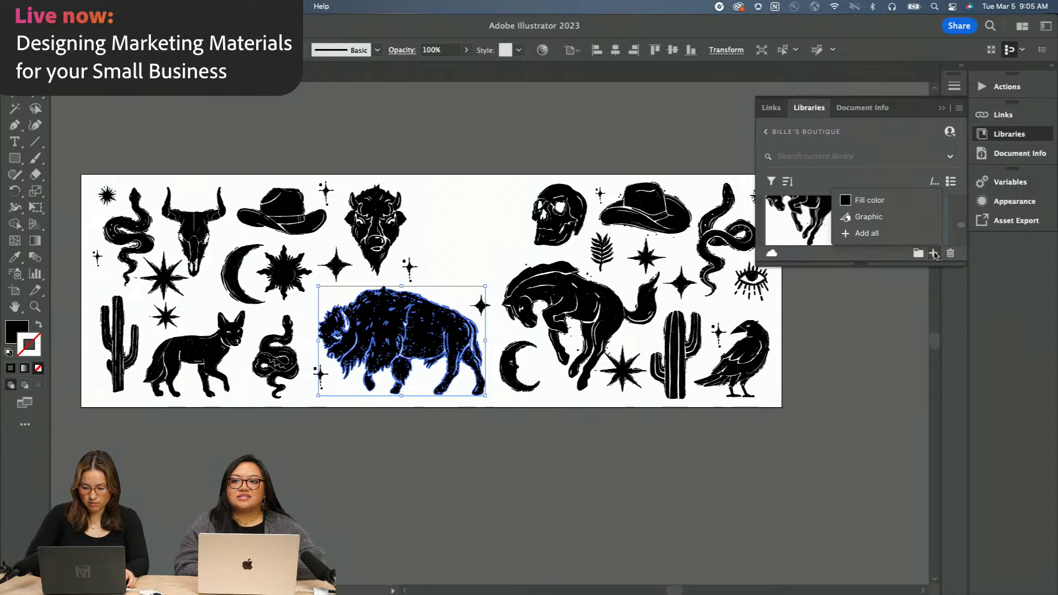
{"action": "left_click", "coordinate": [869, 218]}
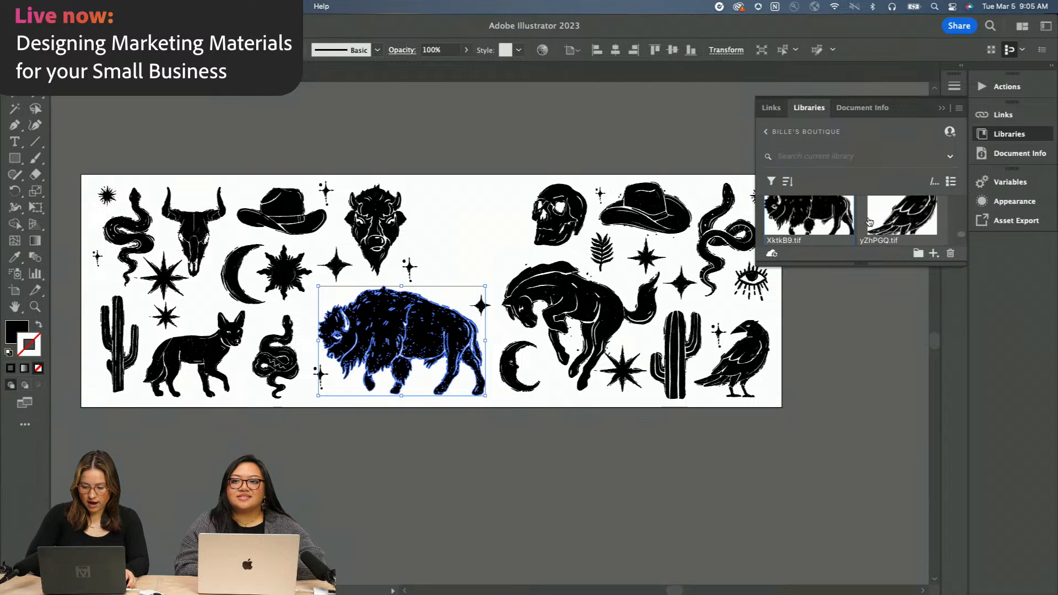
- Switch back to Adobe Express and start a blank 8.5 x 11 in flyer with the color themes closed
{"action": "key", "text": "super+Tab"}
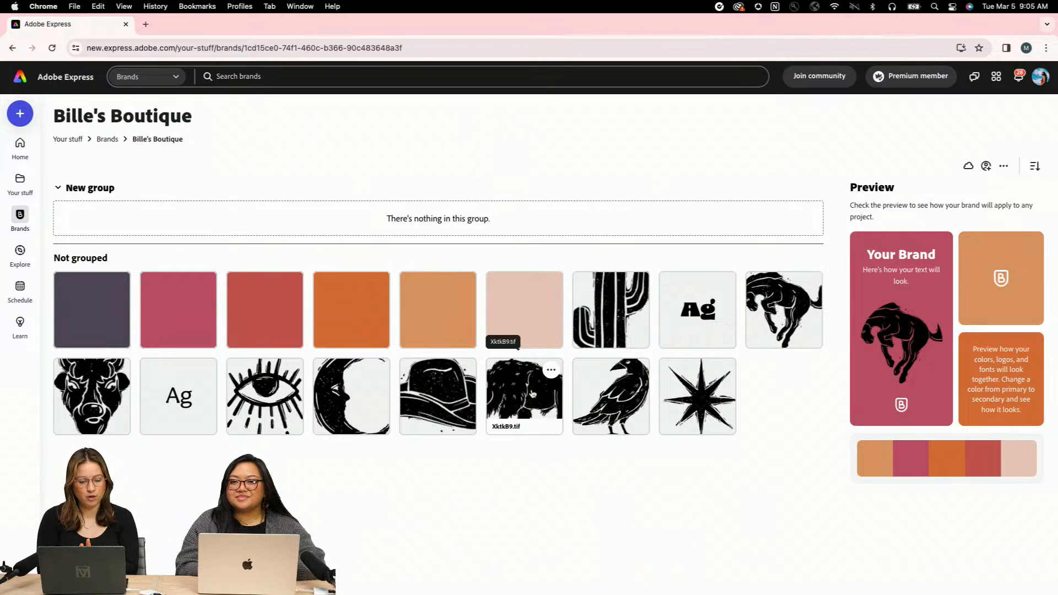
{"action": "left_click", "coordinate": [21, 115]}
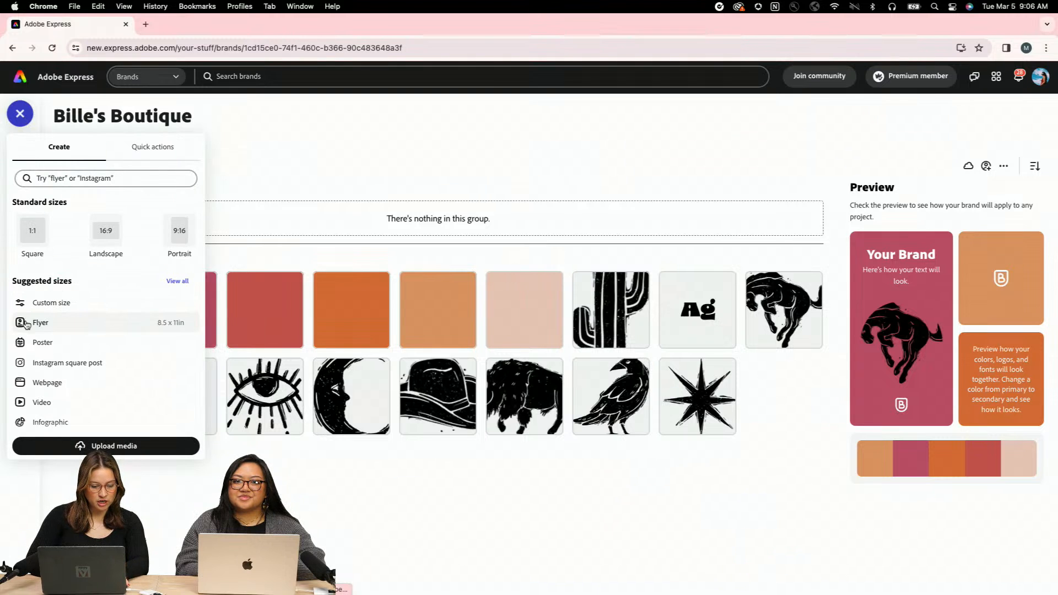
{"action": "left_click", "coordinate": [56, 330]}
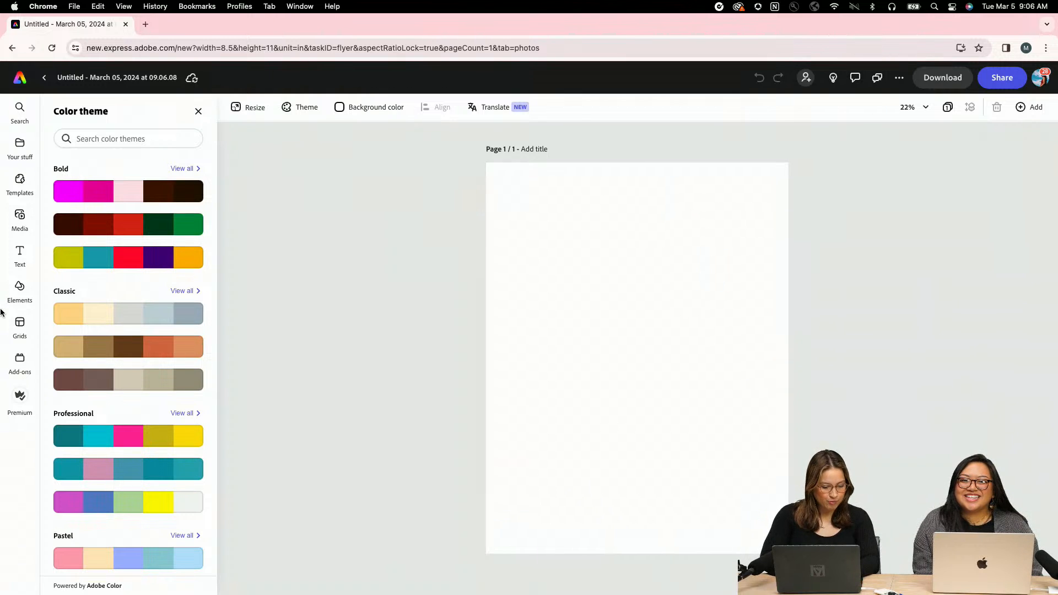
{"action": "left_click", "coordinate": [197, 112]}
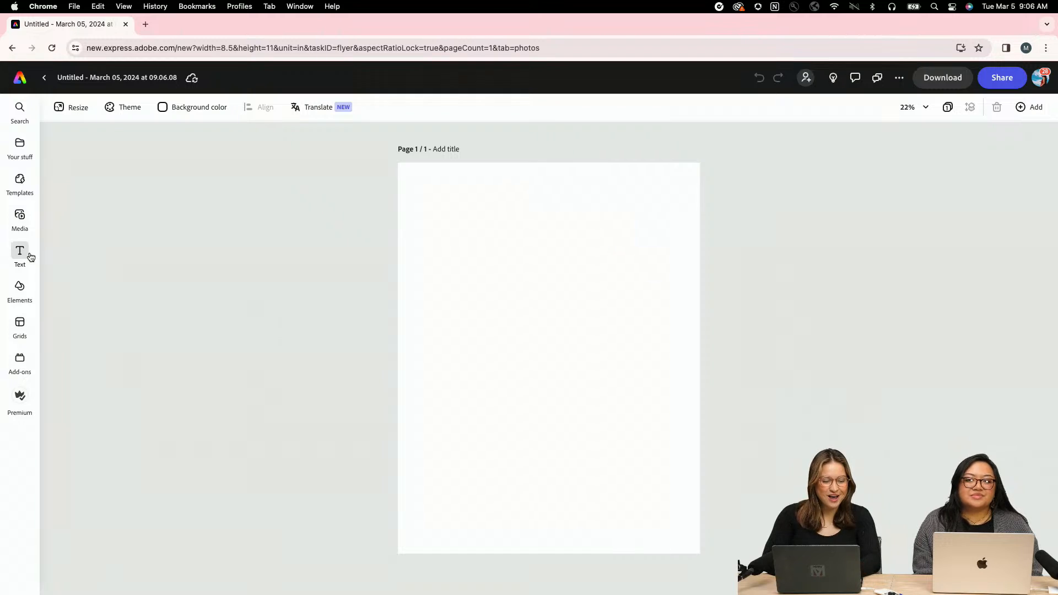
- Go through the template categories and open the complete Flyer template collection
{"action": "left_click", "coordinate": [19, 188]}
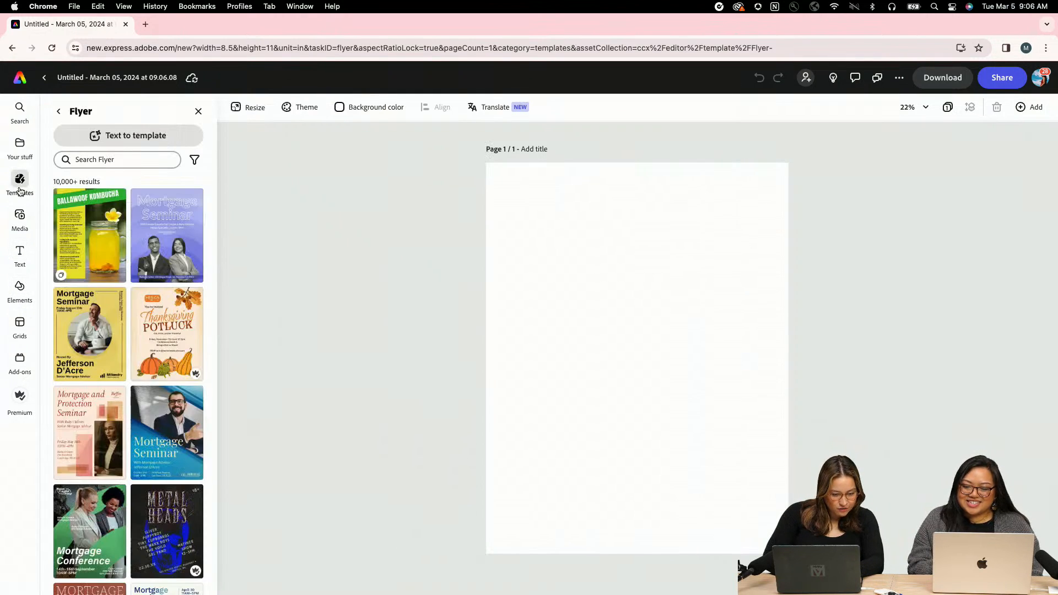
{"action": "left_click", "coordinate": [58, 111]}
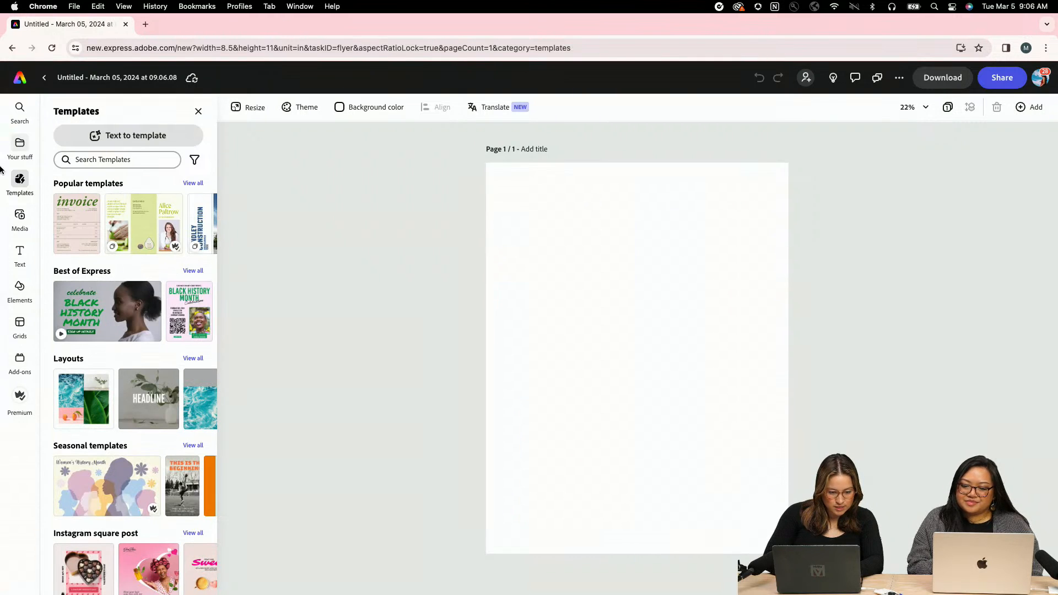
{"action": "scroll", "coordinate": [73, 327], "scroll_direction": "down", "scroll_amount": 6}
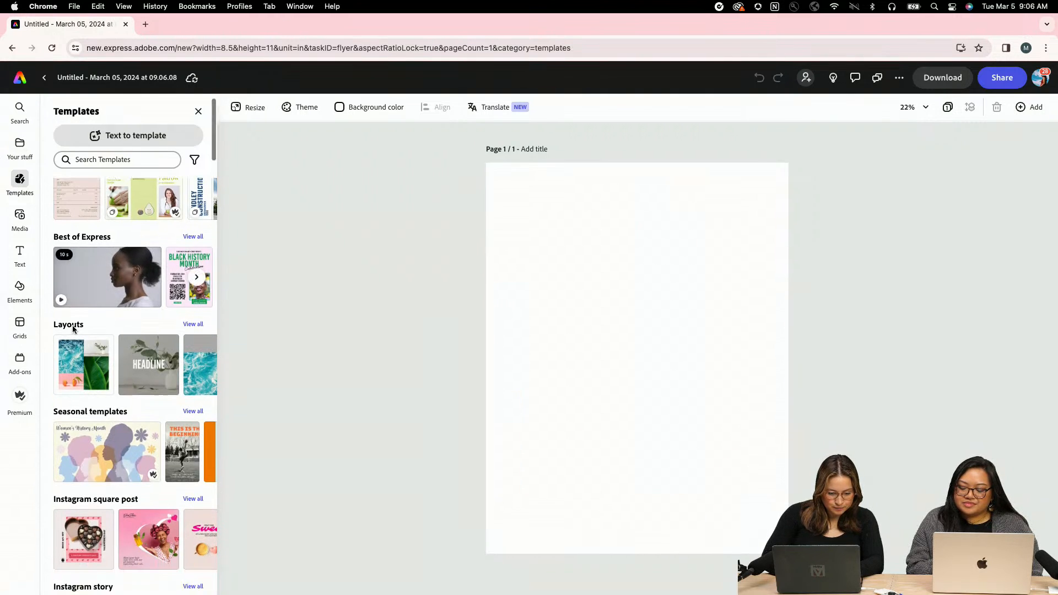
{"action": "scroll", "coordinate": [73, 331], "scroll_direction": "down", "scroll_amount": 4}
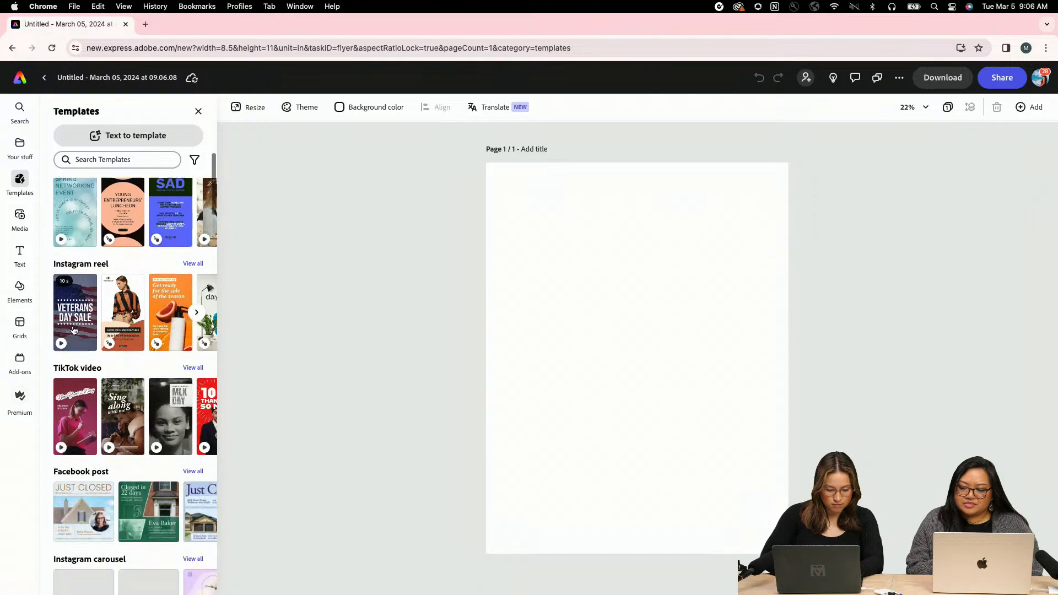
{"action": "scroll", "coordinate": [73, 333], "scroll_direction": "down", "scroll_amount": 7}
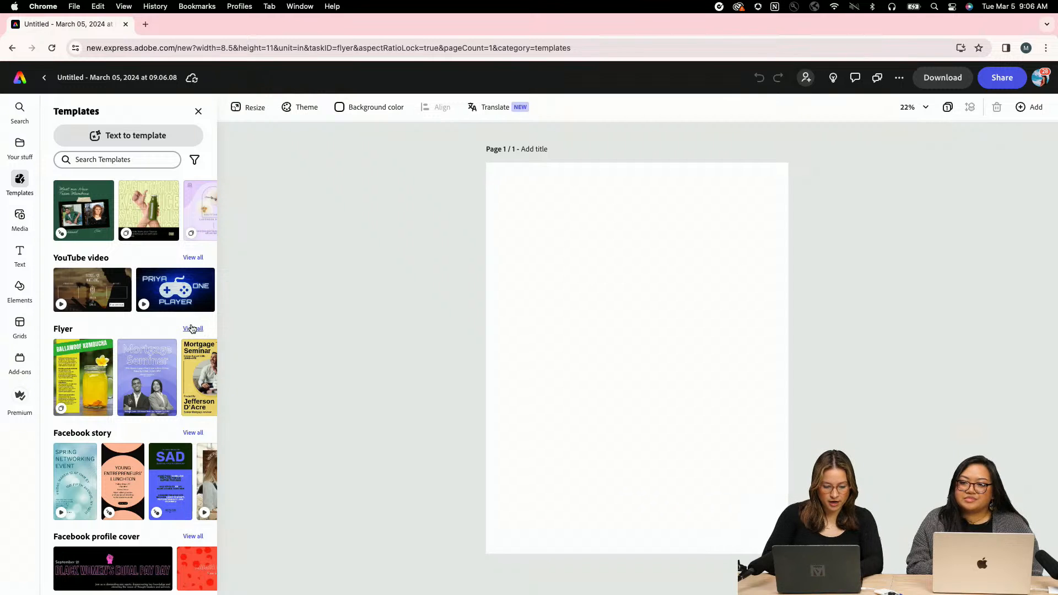
{"action": "left_click", "coordinate": [193, 329]}
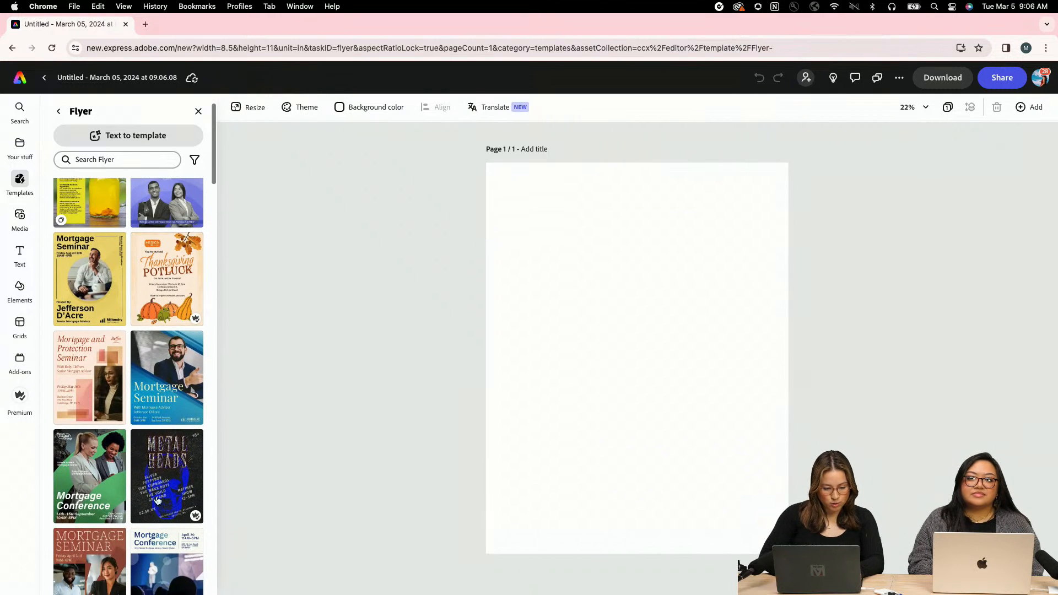
- Search the flyer templates for "Sale"
{"action": "scroll", "coordinate": [160, 490], "scroll_direction": "down", "scroll_amount": 5}
{"action": "scroll", "coordinate": [160, 490], "scroll_direction": "down", "scroll_amount": 4}
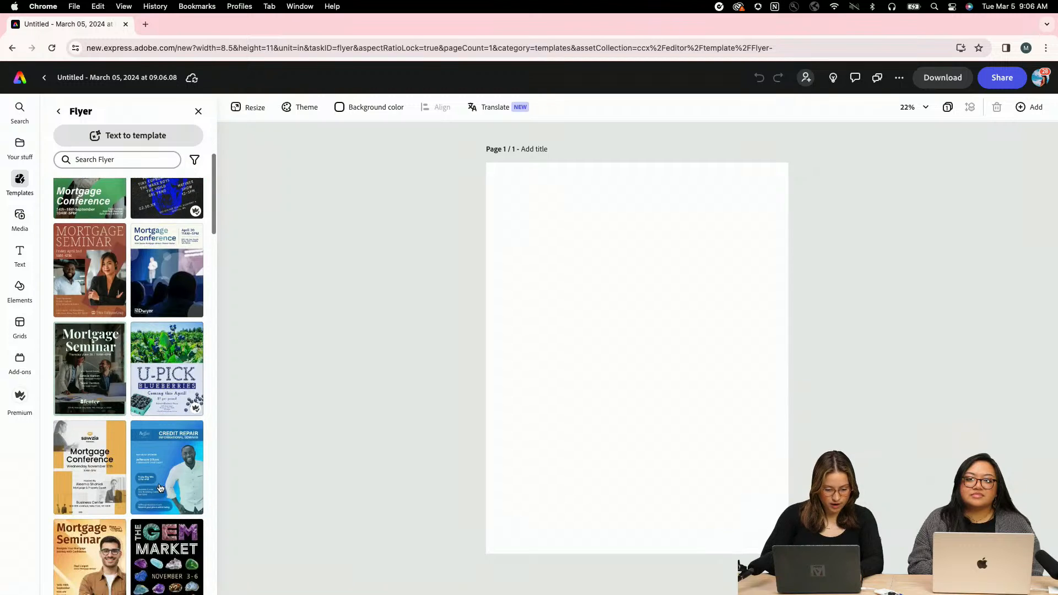
{"action": "scroll", "coordinate": [160, 488], "scroll_direction": "down", "scroll_amount": 1}
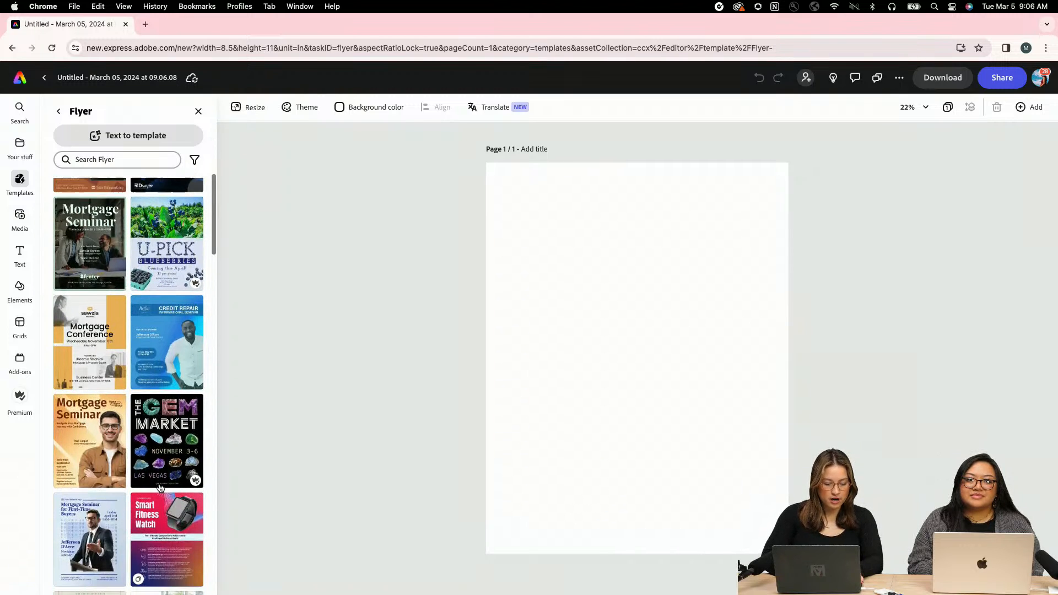
{"action": "scroll", "coordinate": [160, 488], "scroll_direction": "down", "scroll_amount": 3}
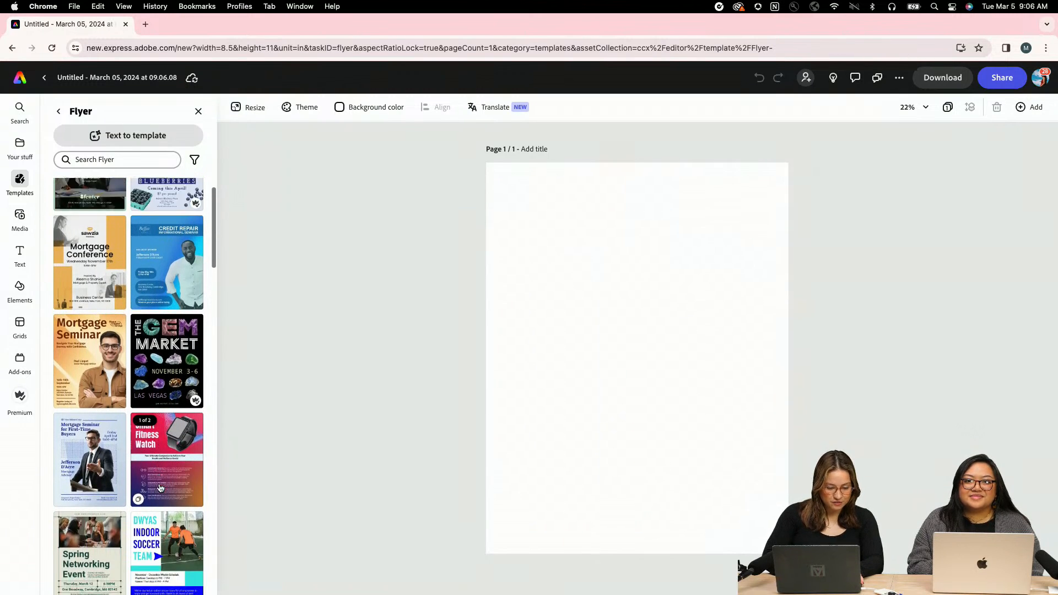
{"action": "scroll", "coordinate": [159, 488], "scroll_direction": "down", "scroll_amount": 1}
{"action": "left_click", "coordinate": [129, 159]}
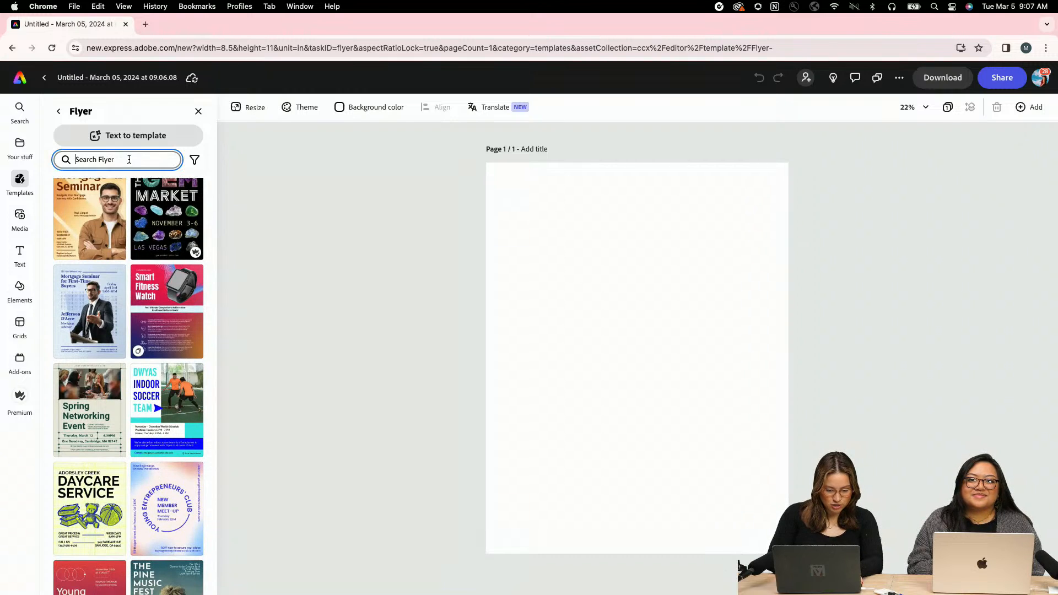
{"action": "type", "text": "Sae"}
{"action": "key", "text": "Return"}
{"action": "left_click", "coordinate": [128, 160]}
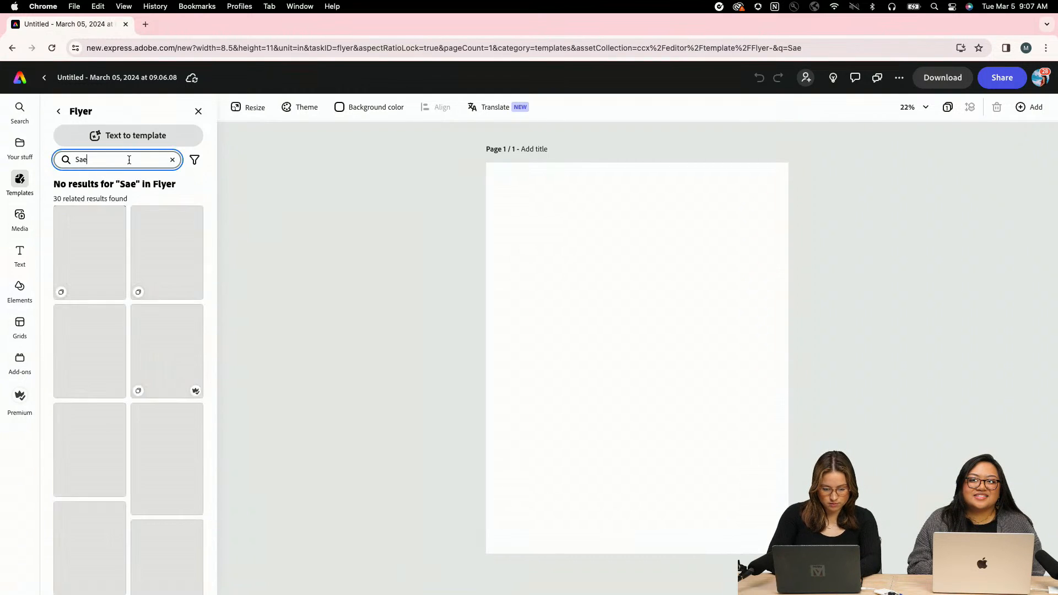
{"action": "key", "text": "BackSpace"}
{"action": "type", "text": "k"}
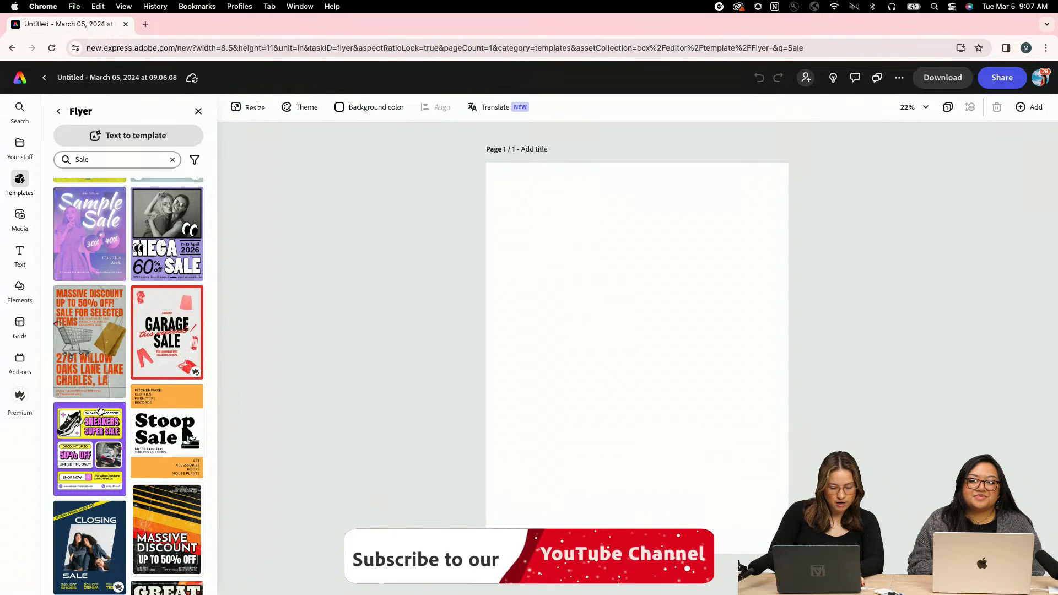
- Apply the purple and yellow "Sneakers Super Sale" template to the flyer
{"action": "scroll", "coordinate": [99, 411], "scroll_direction": "down", "scroll_amount": 3}
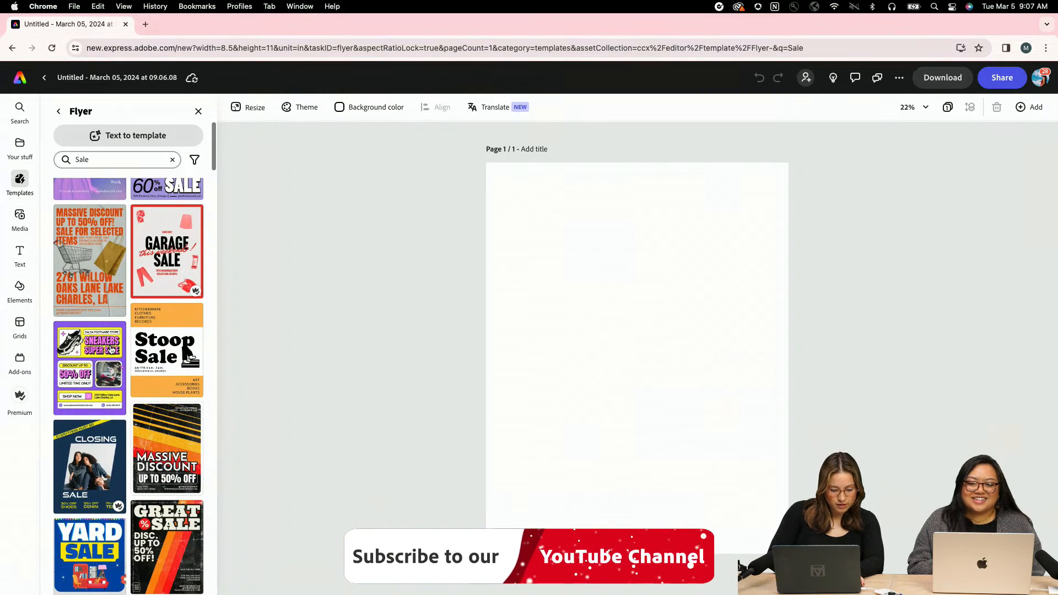
{"action": "scroll", "coordinate": [111, 349], "scroll_direction": "down", "scroll_amount": 5}
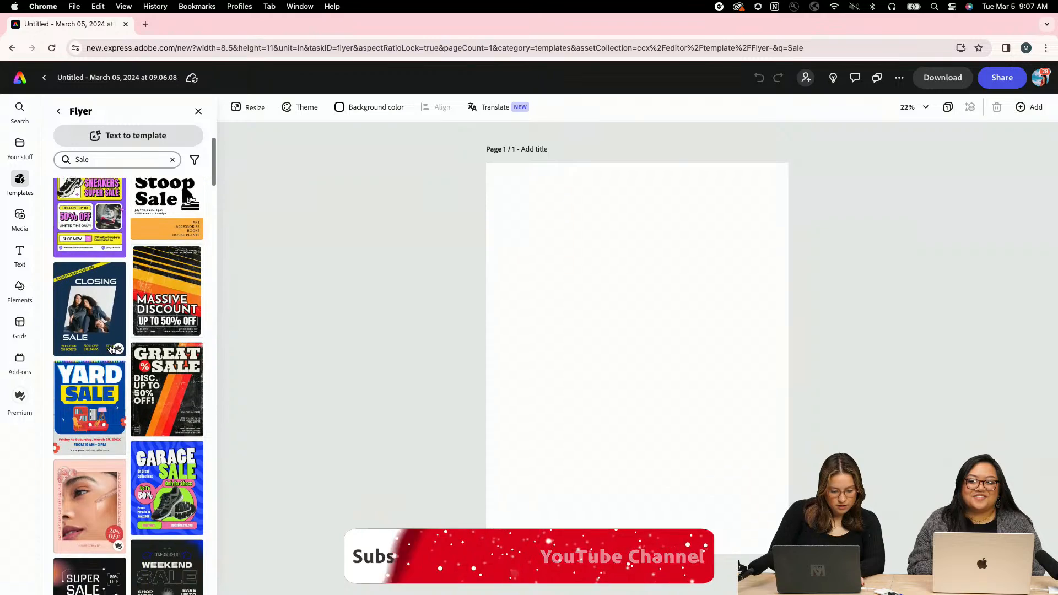
{"action": "scroll", "coordinate": [111, 349], "scroll_direction": "down", "scroll_amount": 10}
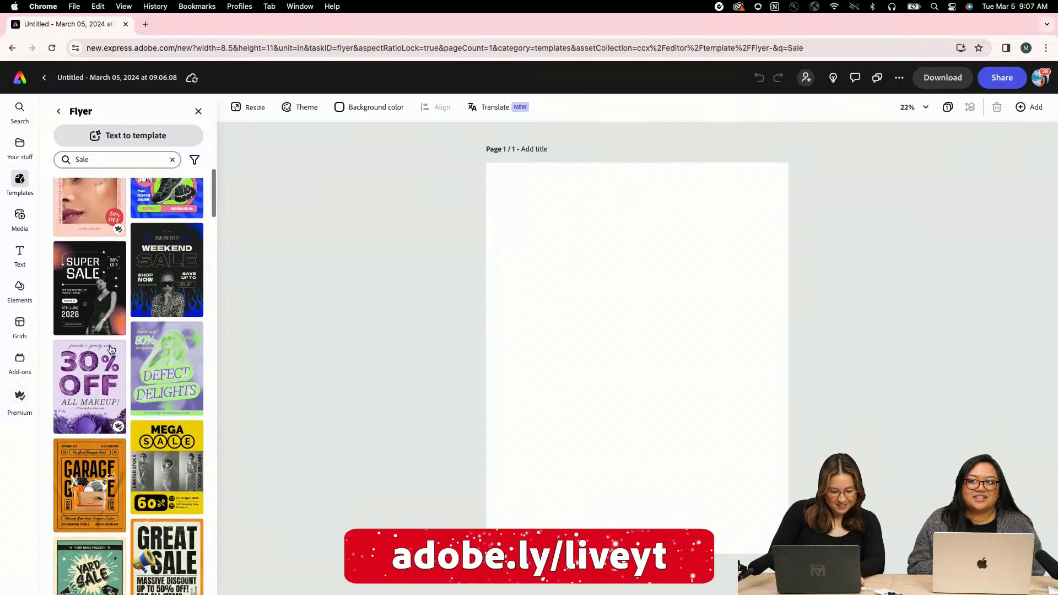
{"action": "scroll", "coordinate": [111, 350], "scroll_direction": "down", "scroll_amount": 8}
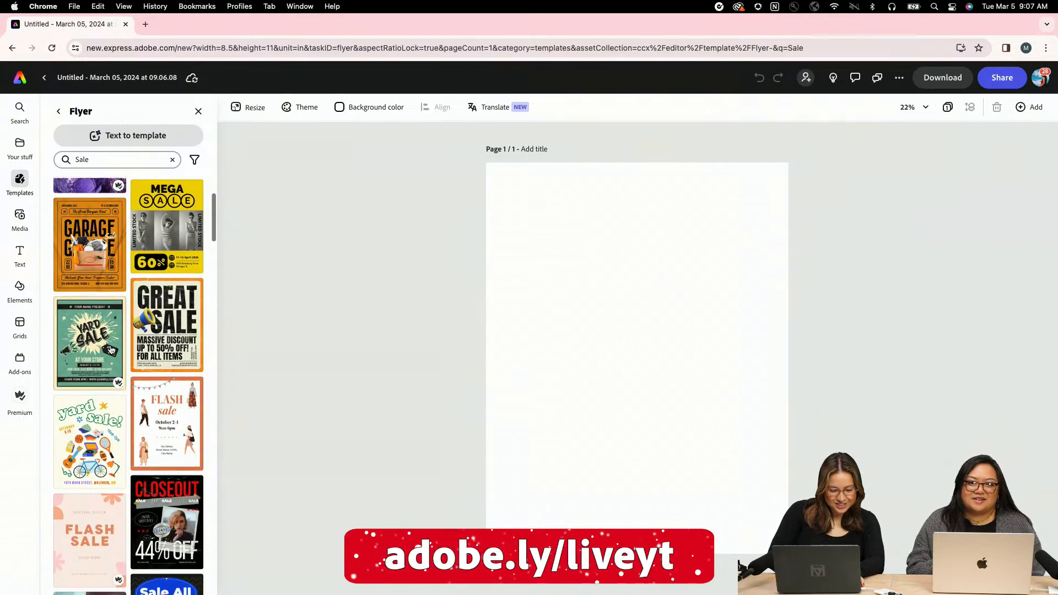
{"action": "scroll", "coordinate": [111, 350], "scroll_direction": "down", "scroll_amount": 13}
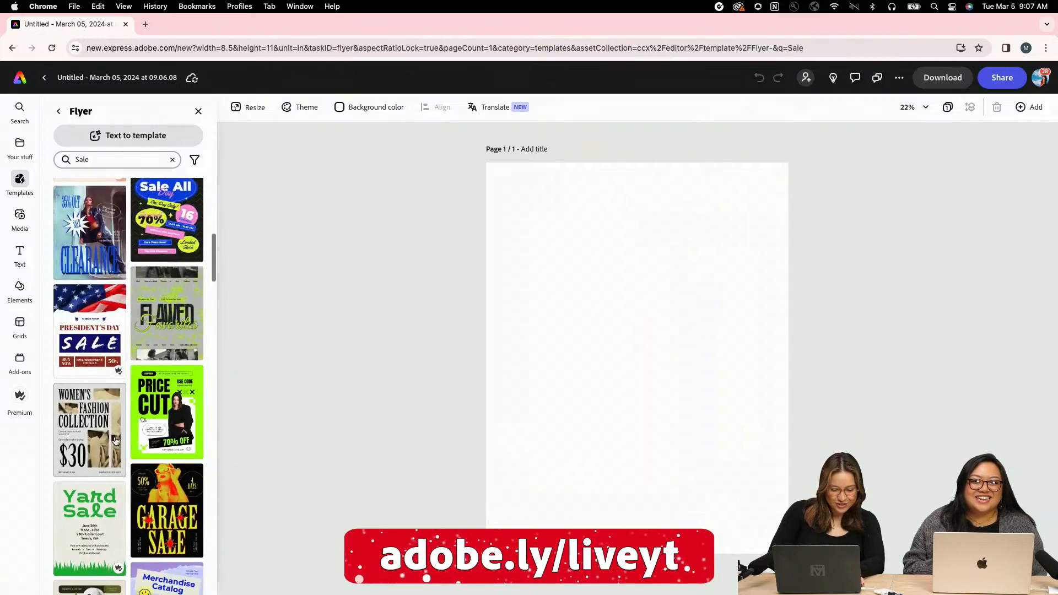
{"action": "scroll", "coordinate": [115, 441], "scroll_direction": "down", "scroll_amount": 20}
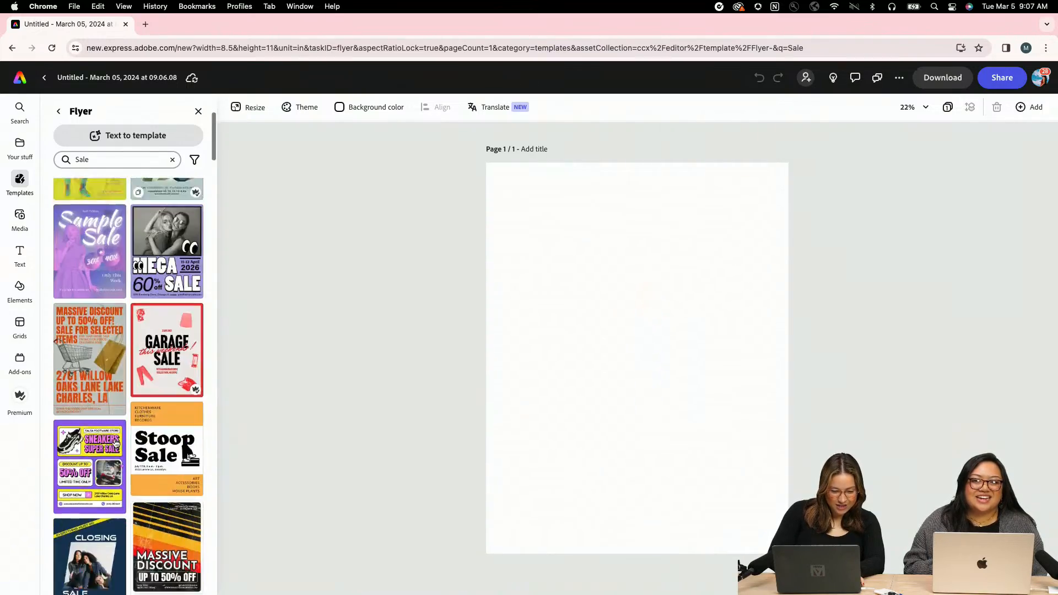
{"action": "scroll", "coordinate": [116, 442], "scroll_direction": "up", "scroll_amount": 1}
{"action": "left_click", "coordinate": [84, 496]}
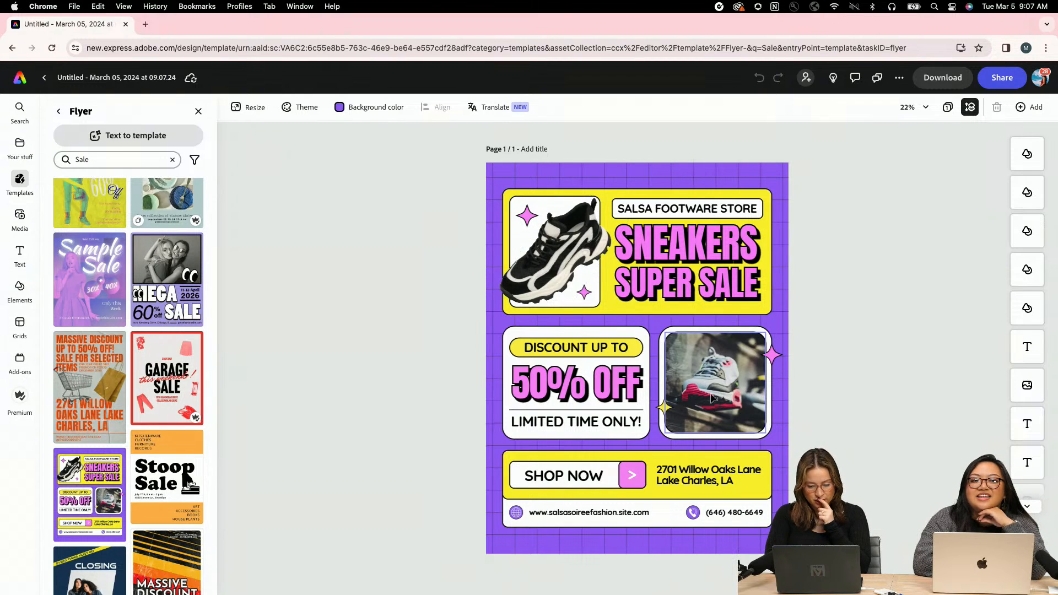
- Close the flyer templates and open the Bille's Boutique brand assets with nothing selected on the page
{"action": "left_click", "coordinate": [558, 273]}
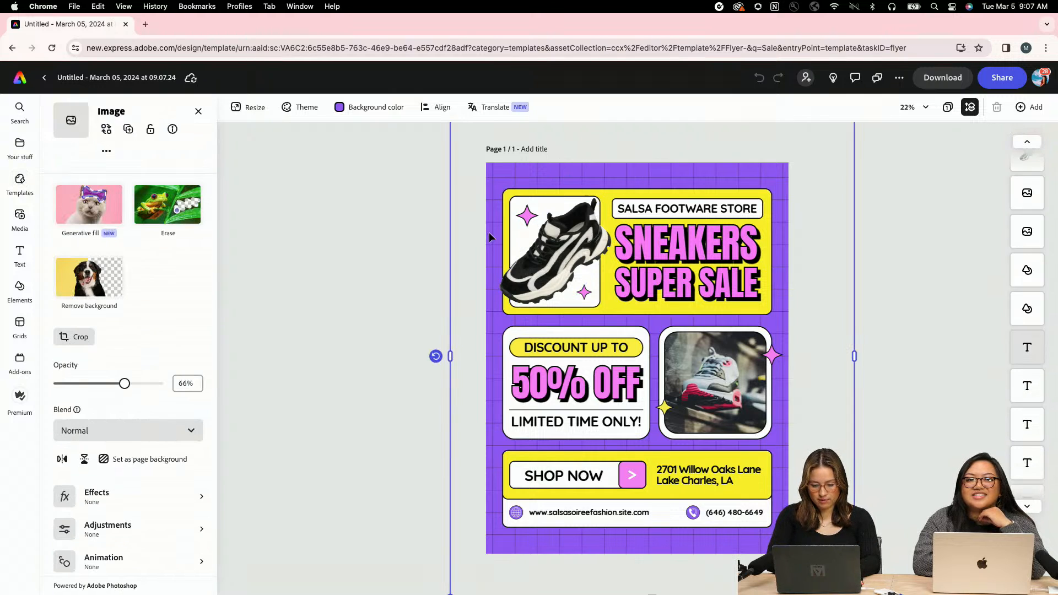
{"action": "left_click", "coordinate": [399, 199]}
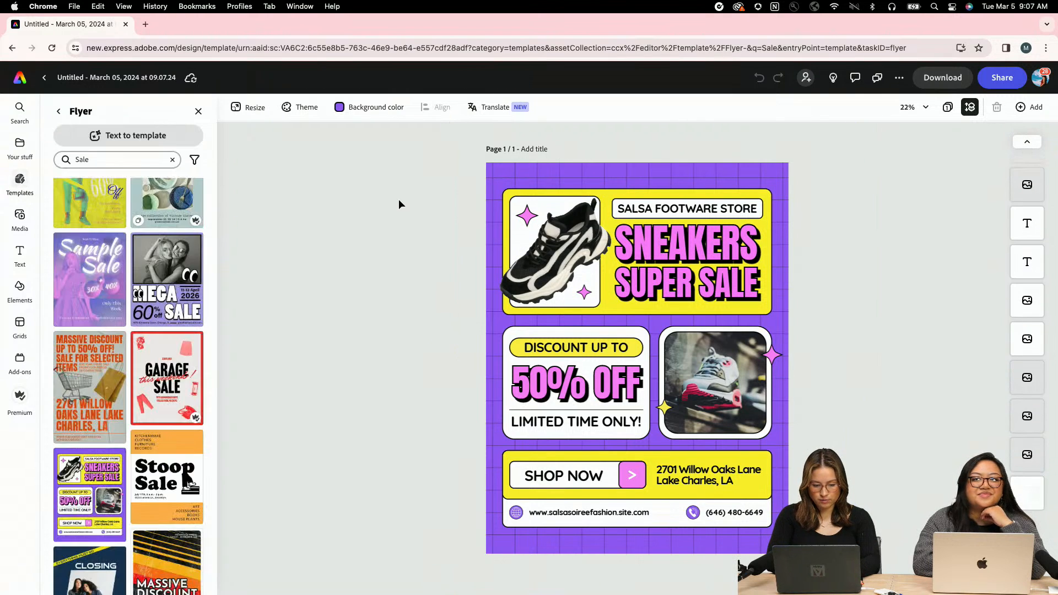
{"action": "left_click", "coordinate": [198, 111]}
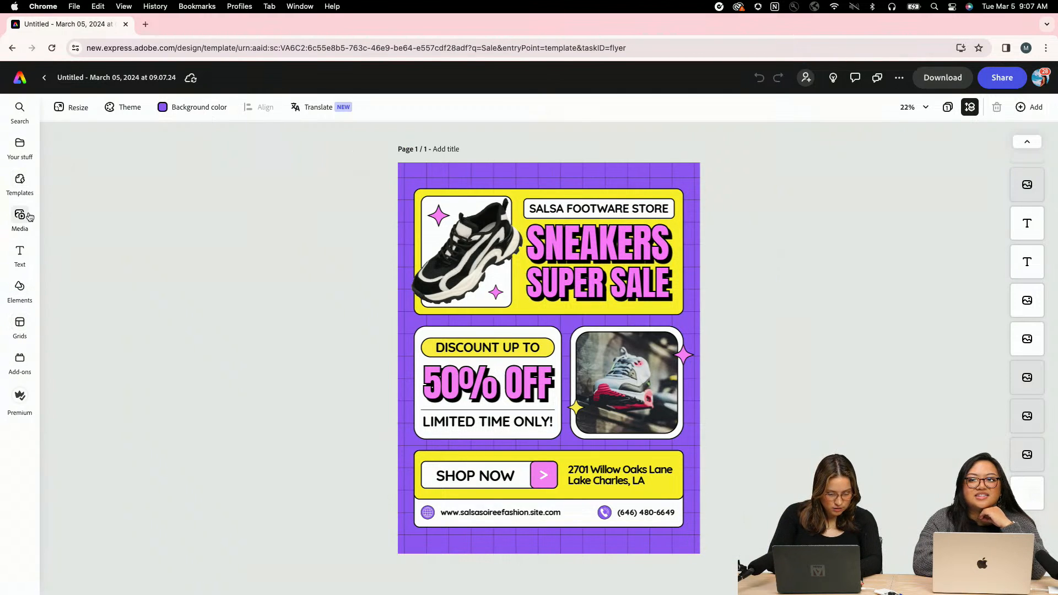
{"action": "left_click", "coordinate": [20, 144]}
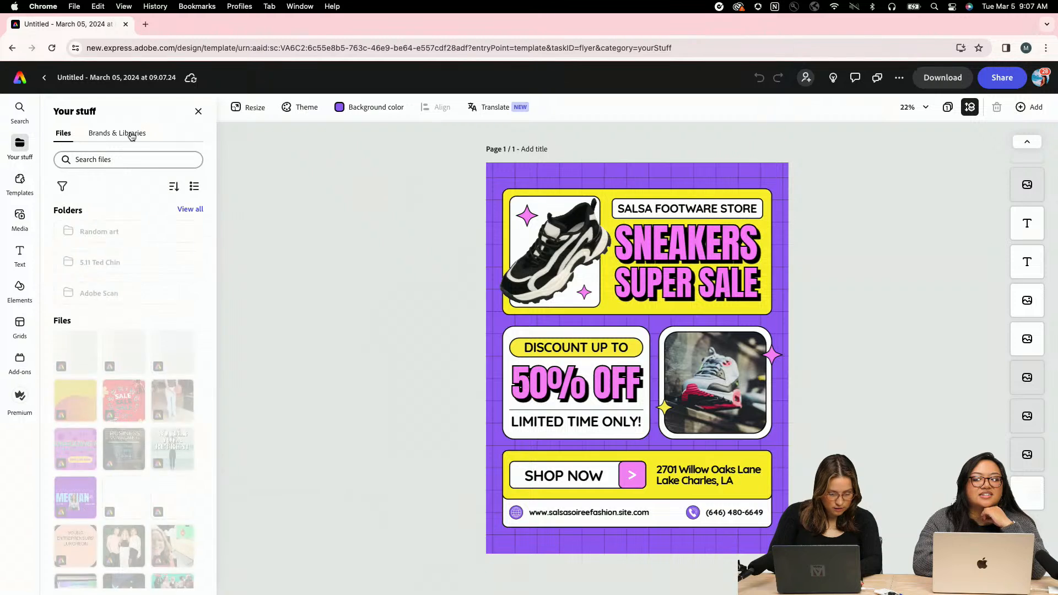
{"action": "left_click", "coordinate": [132, 136]}
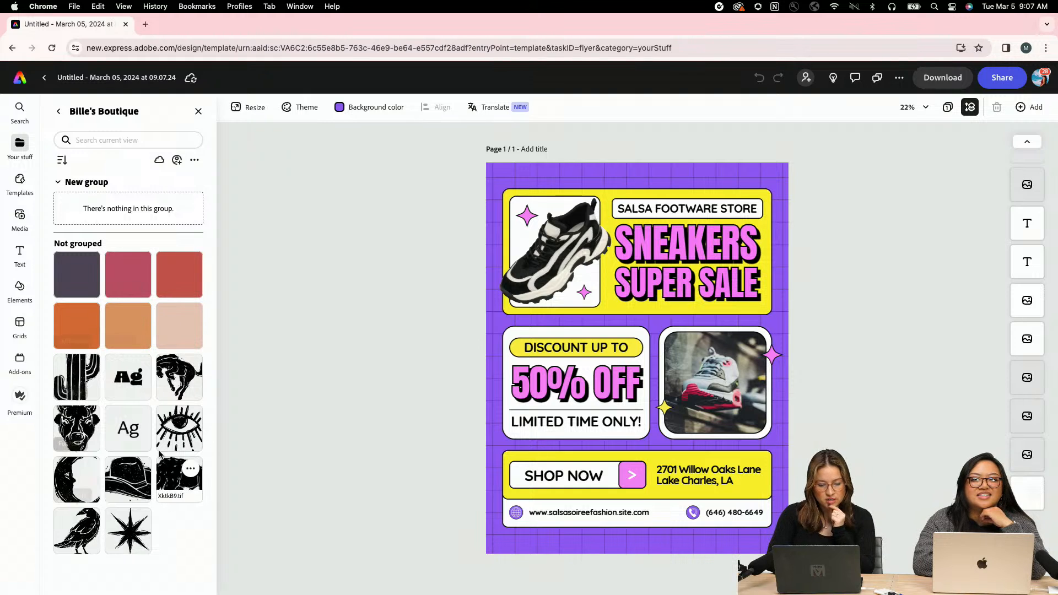
- Try to apply the heavy font from the Bille's Boutique brand to the "SUPER SALE" heading
{"action": "left_click", "coordinate": [647, 278]}
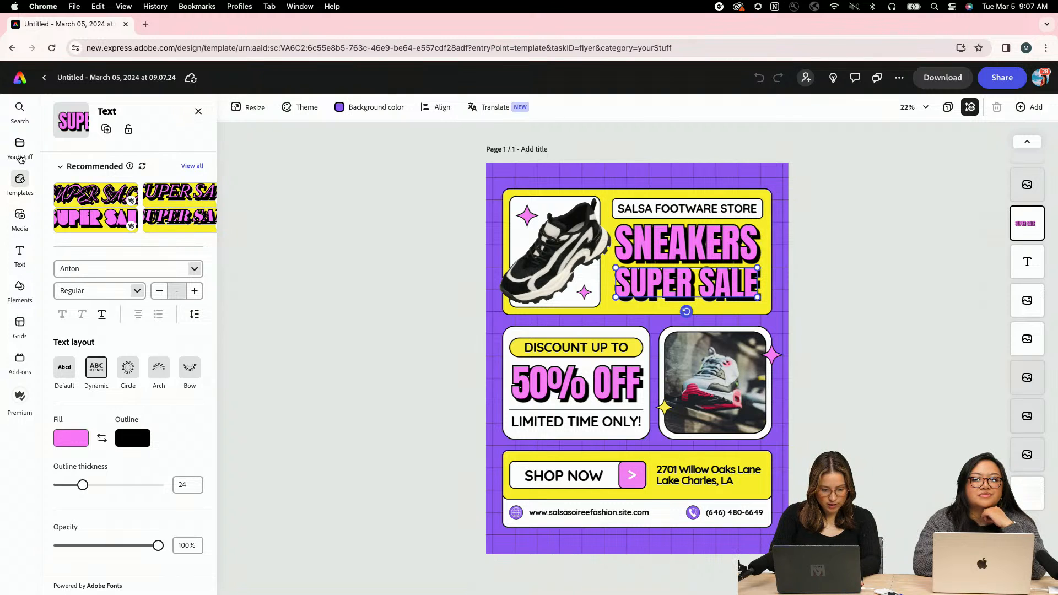
{"action": "left_click", "coordinate": [20, 149]}
{"action": "left_click", "coordinate": [131, 386]}
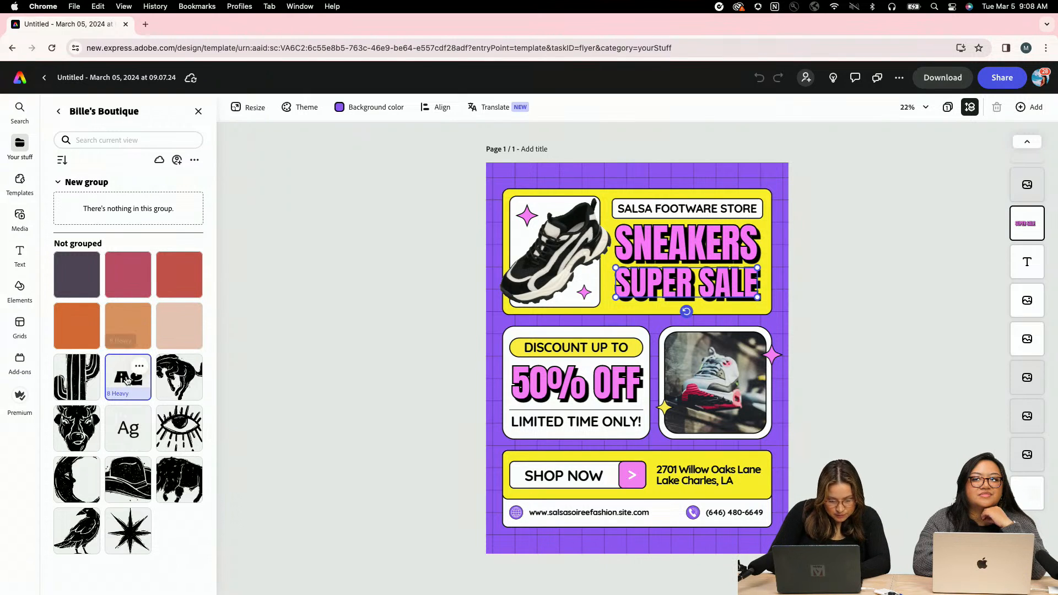
{"action": "left_click_drag", "start_coordinate": [128, 376], "coordinate": [631, 287]}
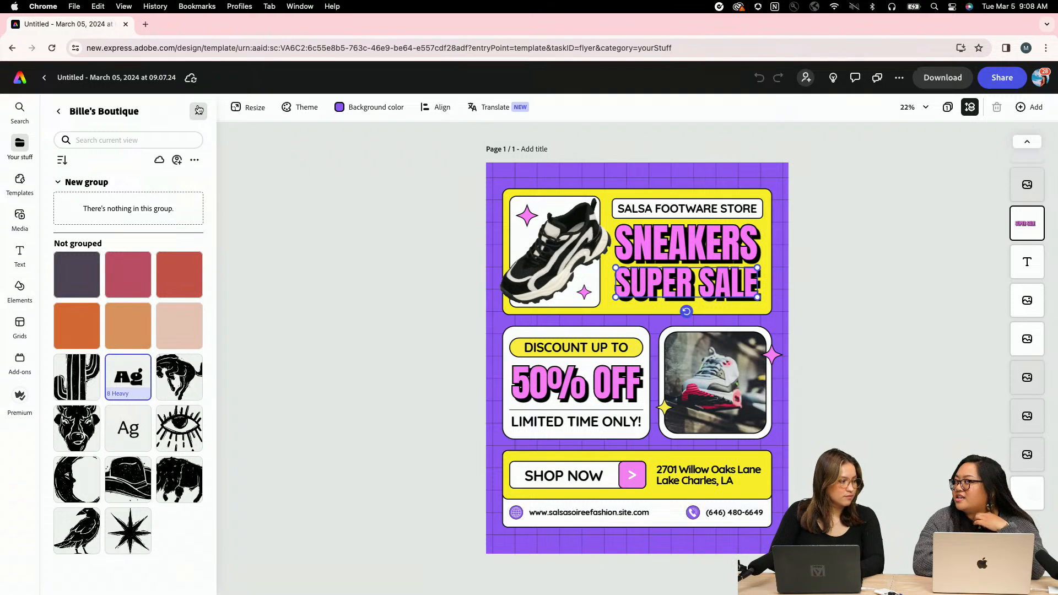
- Examine the fonts, graphics and templates sections of the Thursday Templates library
{"action": "left_click", "coordinate": [59, 111]}
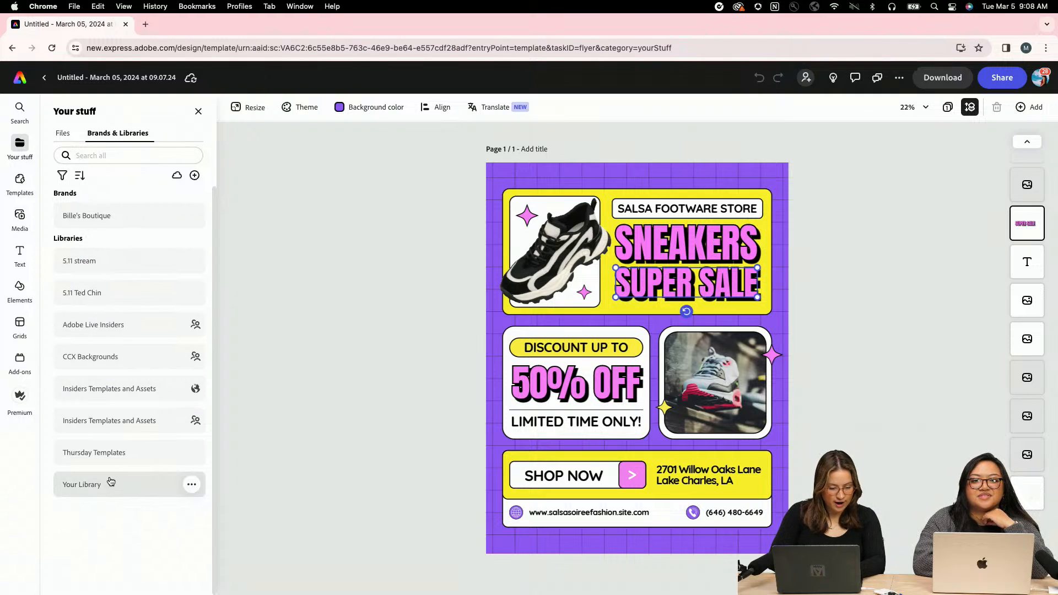
{"action": "left_click", "coordinate": [107, 453]}
{"action": "scroll", "coordinate": [110, 450], "scroll_direction": "down", "scroll_amount": 5}
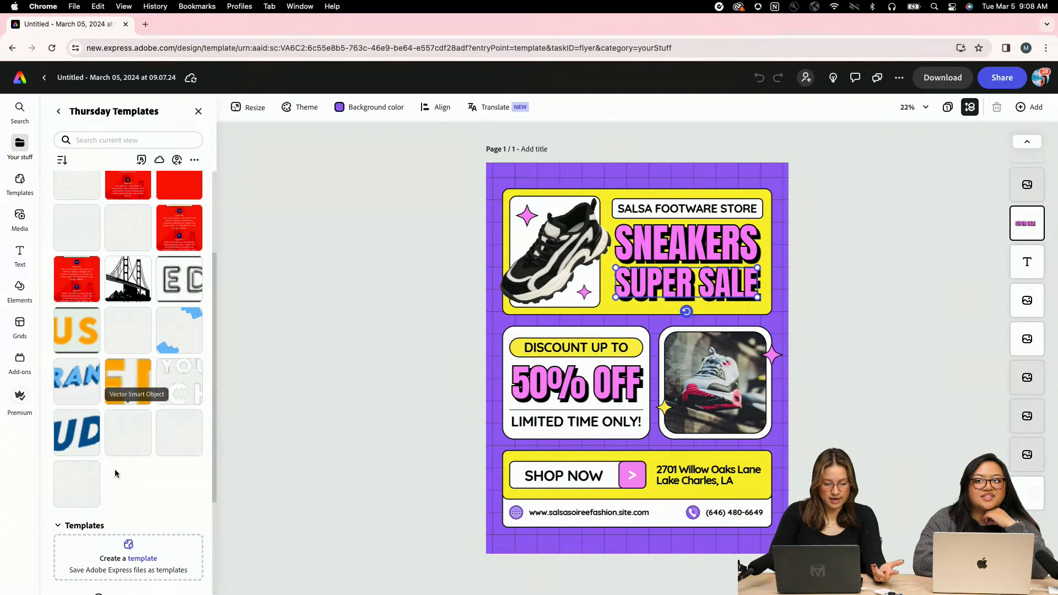
{"action": "scroll", "coordinate": [116, 469], "scroll_direction": "up", "scroll_amount": 2}
{"action": "scroll", "coordinate": [117, 476], "scroll_direction": "up", "scroll_amount": 3}
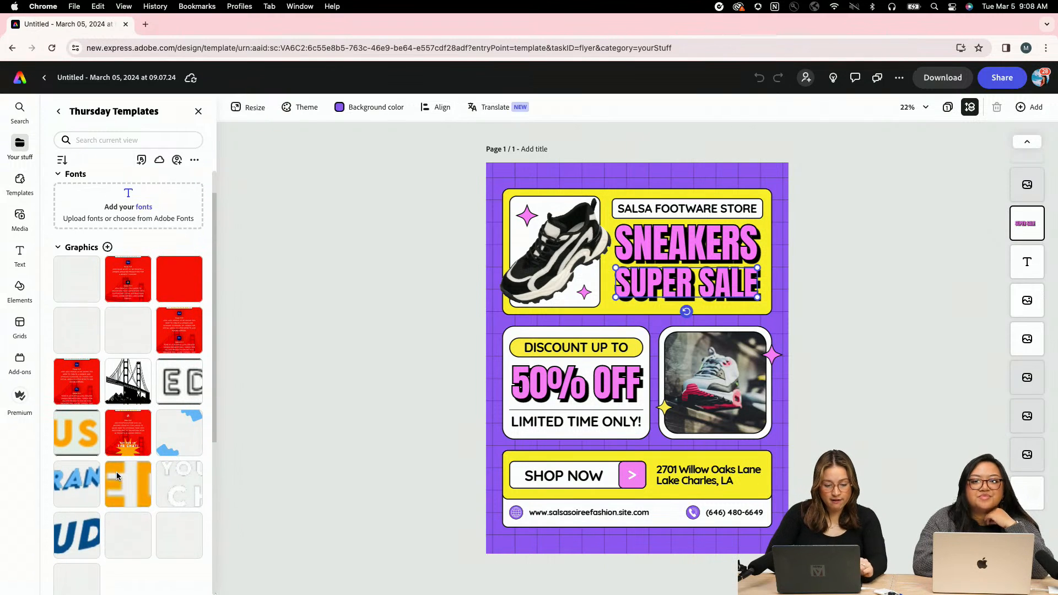
- Return to the Bille's Boutique brand assets and deselect the "SUPER SALE" heading
{"action": "left_click", "coordinate": [59, 111]}
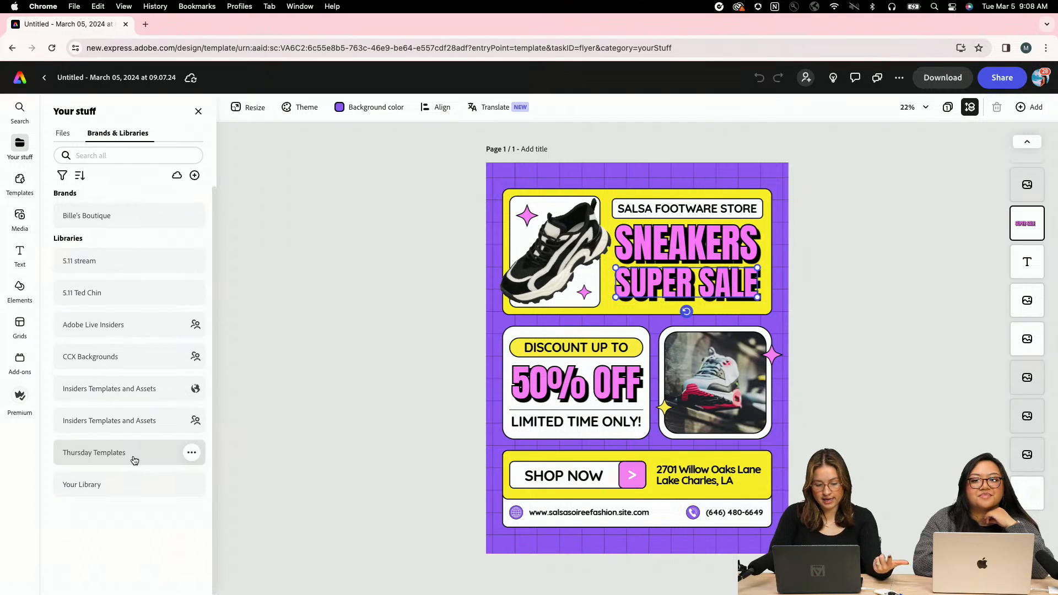
{"action": "left_click", "coordinate": [128, 215]}
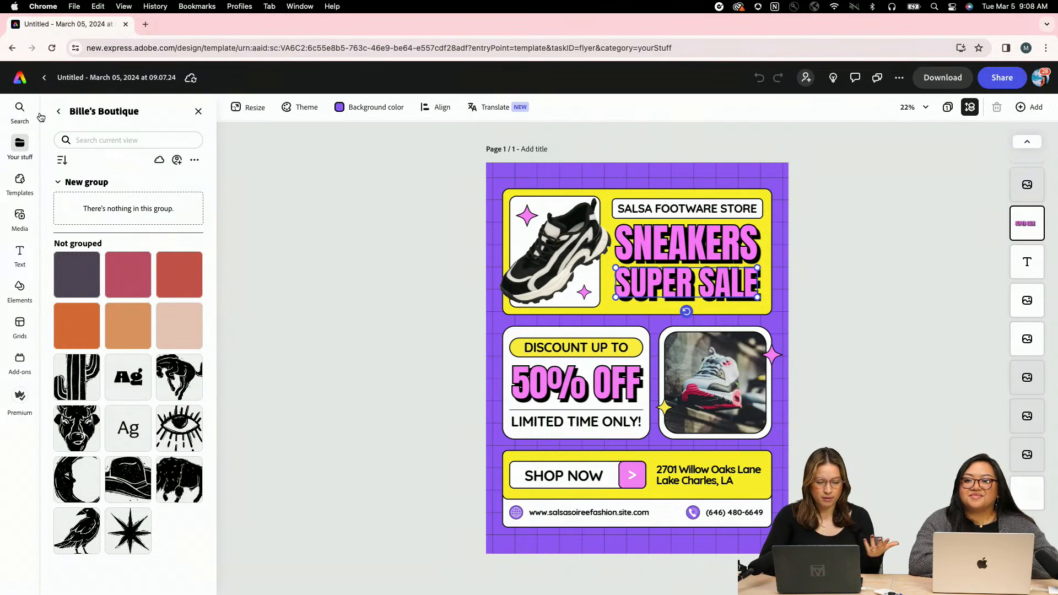
{"action": "left_click", "coordinate": [58, 110]}
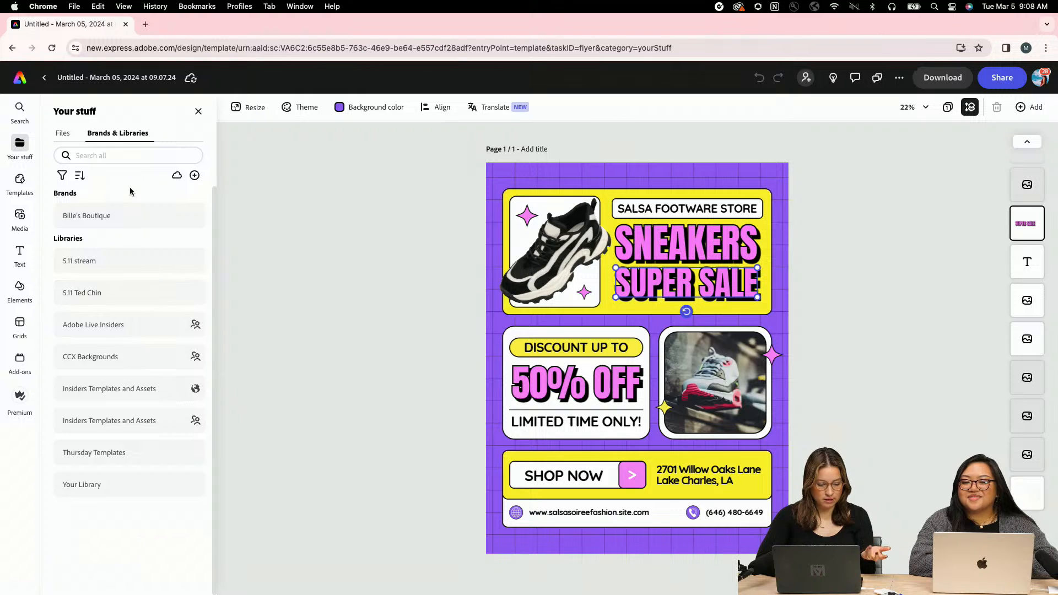
{"action": "left_click", "coordinate": [106, 220]}
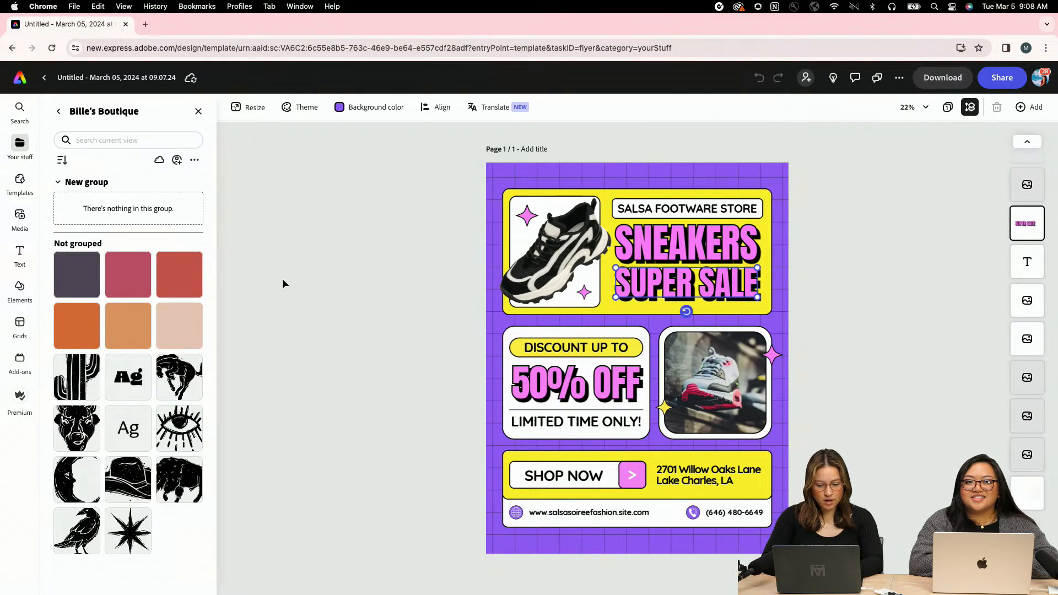
{"action": "left_click", "coordinate": [362, 320]}
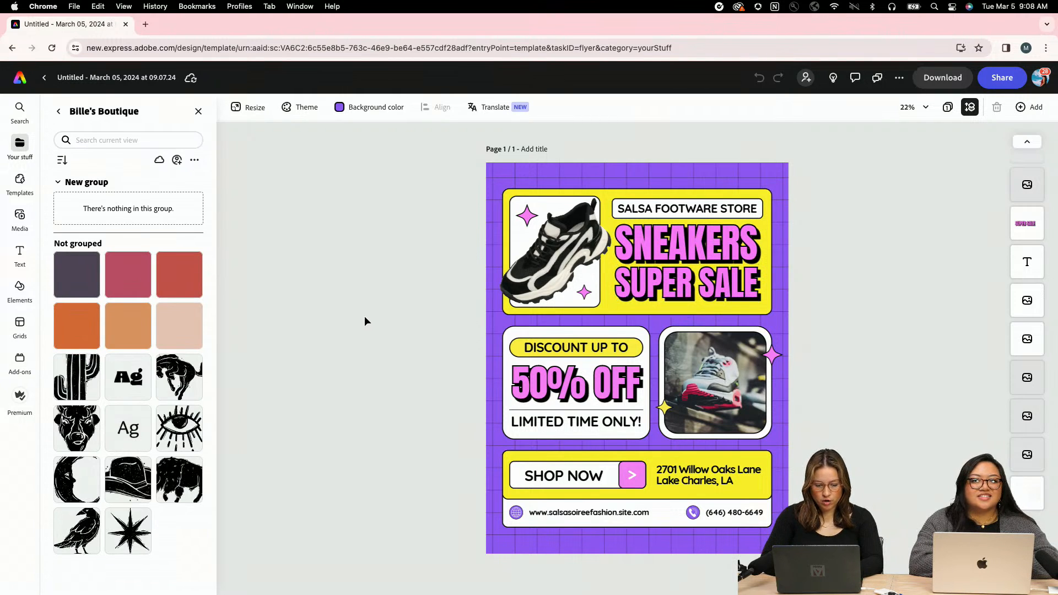
- Apply the 8 Heavy font from the Bille's Boutique brand to the "SNEAKERS" and "SUPER SALE" headings
{"action": "left_click", "coordinate": [145, 391]}
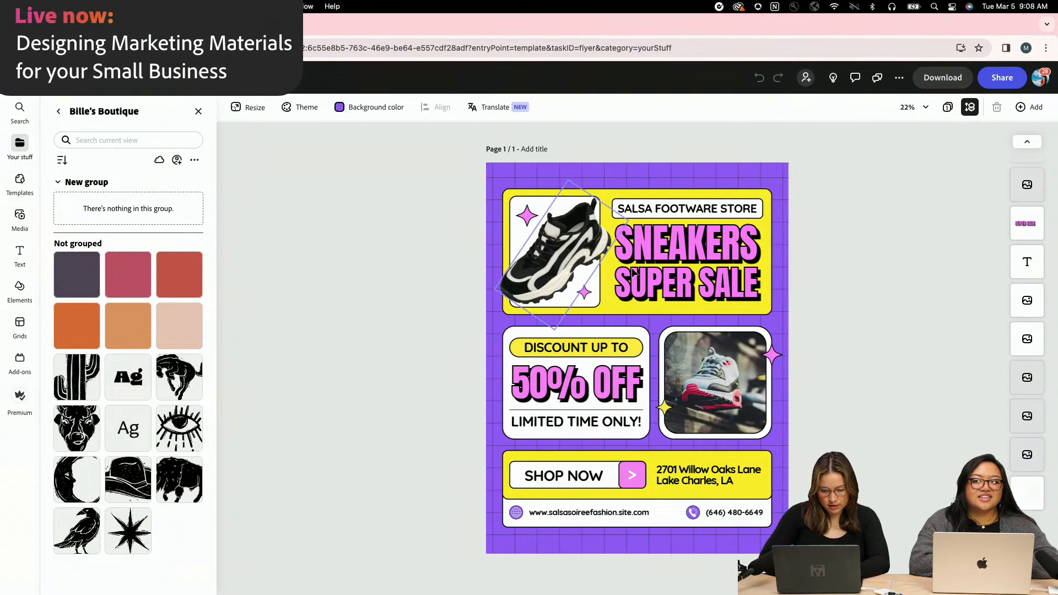
{"action": "left_click", "coordinate": [196, 268]}
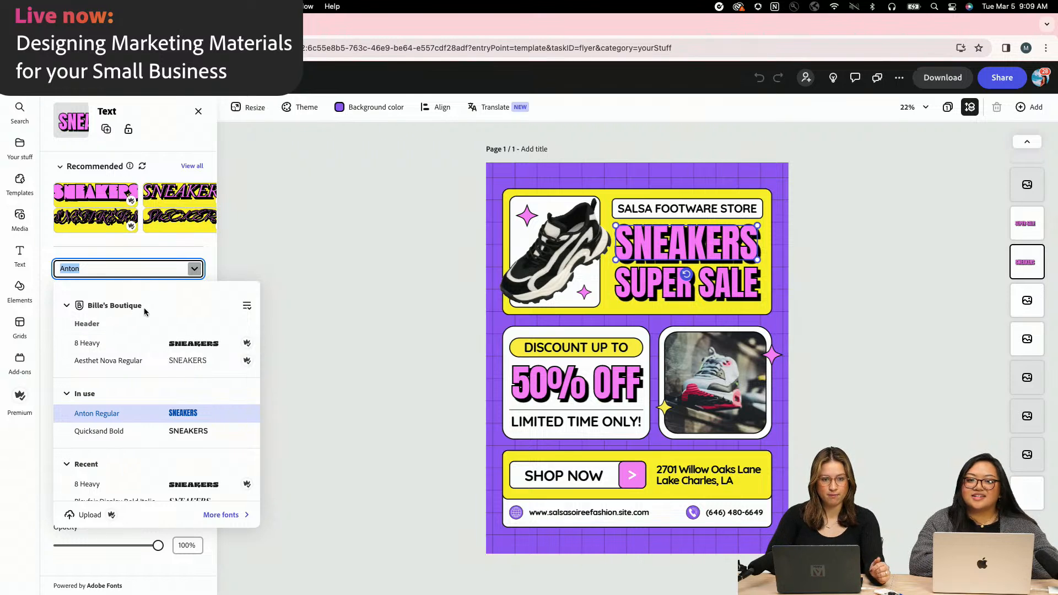
{"action": "left_click", "coordinate": [116, 342]}
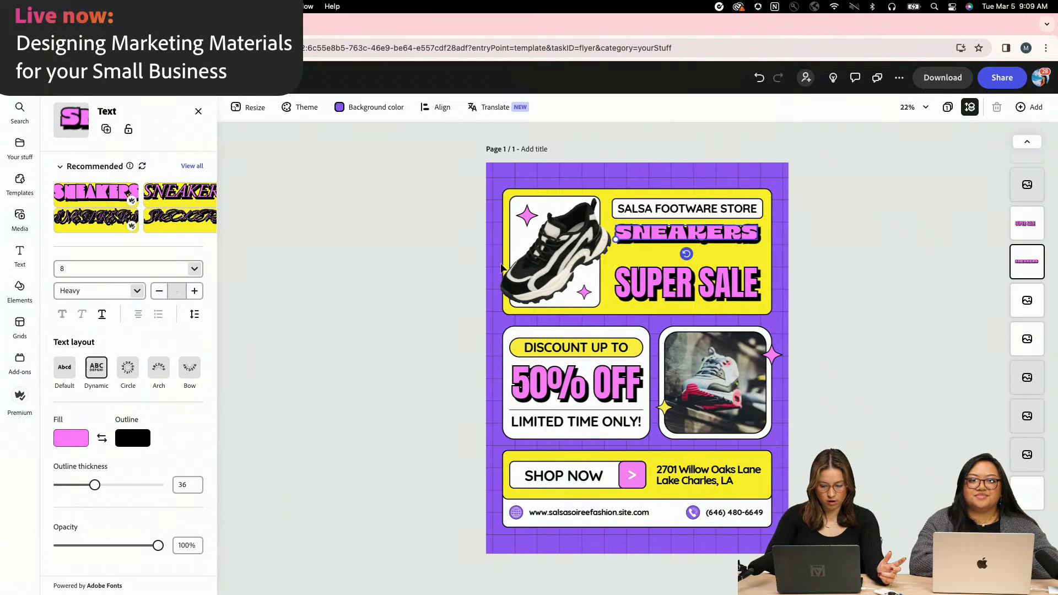
{"action": "left_click", "coordinate": [634, 284]}
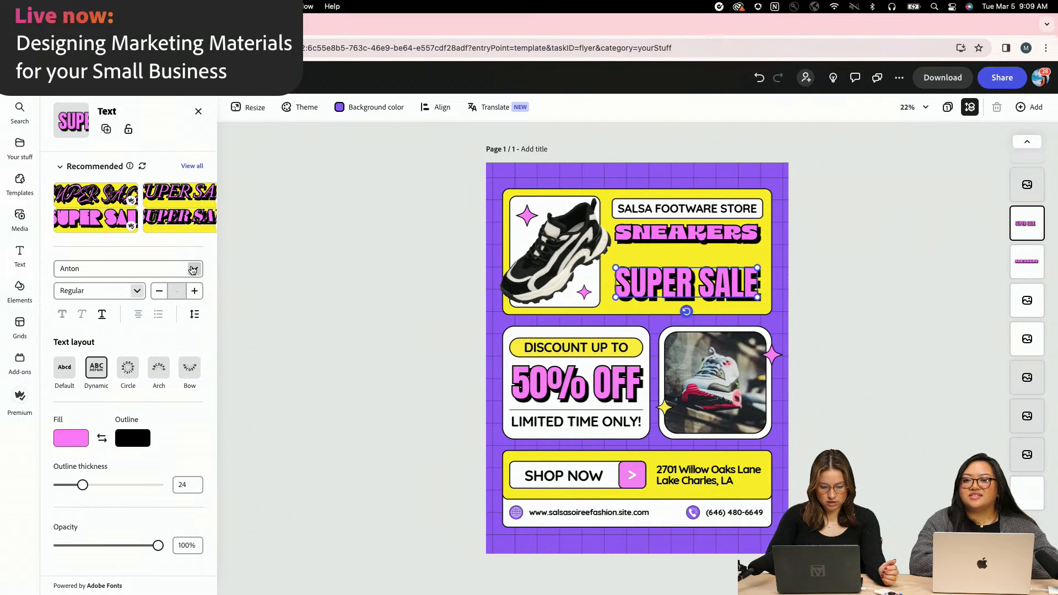
{"action": "left_click", "coordinate": [192, 270]}
{"action": "left_click", "coordinate": [119, 342]}
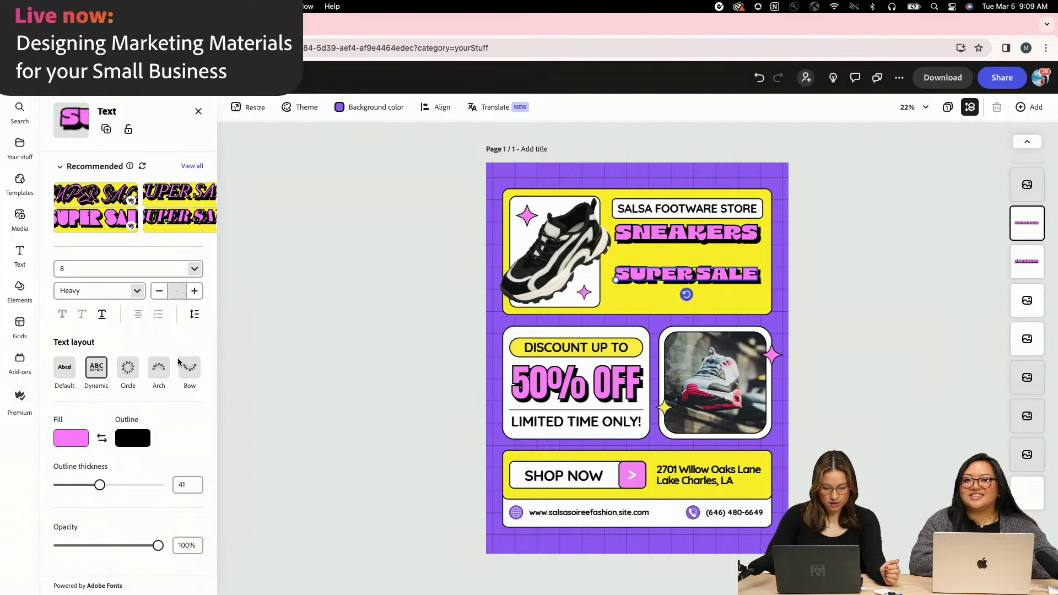
- Fill the "SNEAKERS" and "SUPER SALE" headings with the raspberry pink from the Bille's Boutique brand colors
{"action": "left_click", "coordinate": [639, 236]}
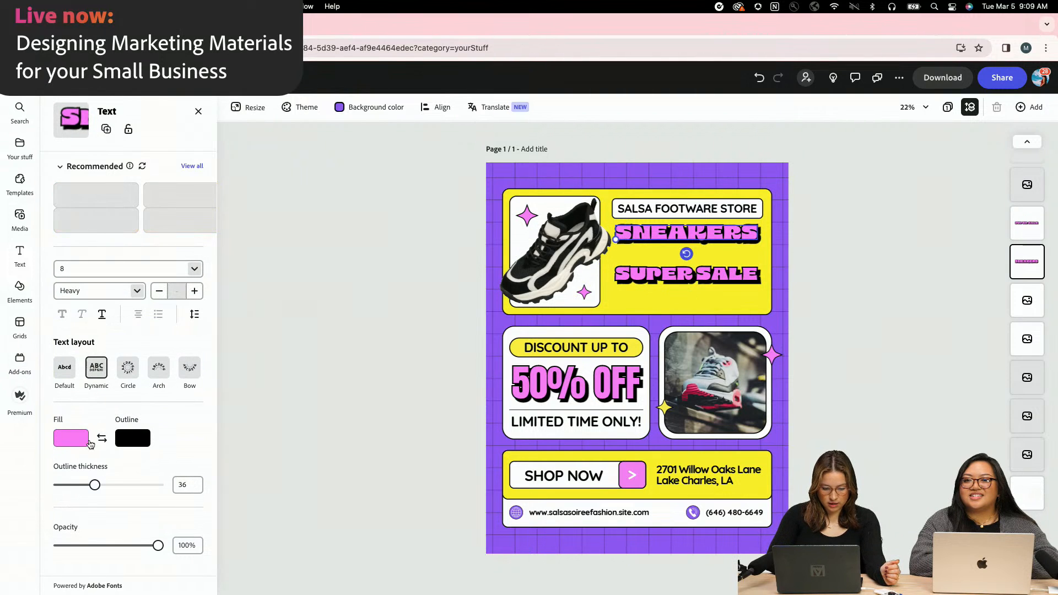
{"action": "left_click", "coordinate": [89, 443]}
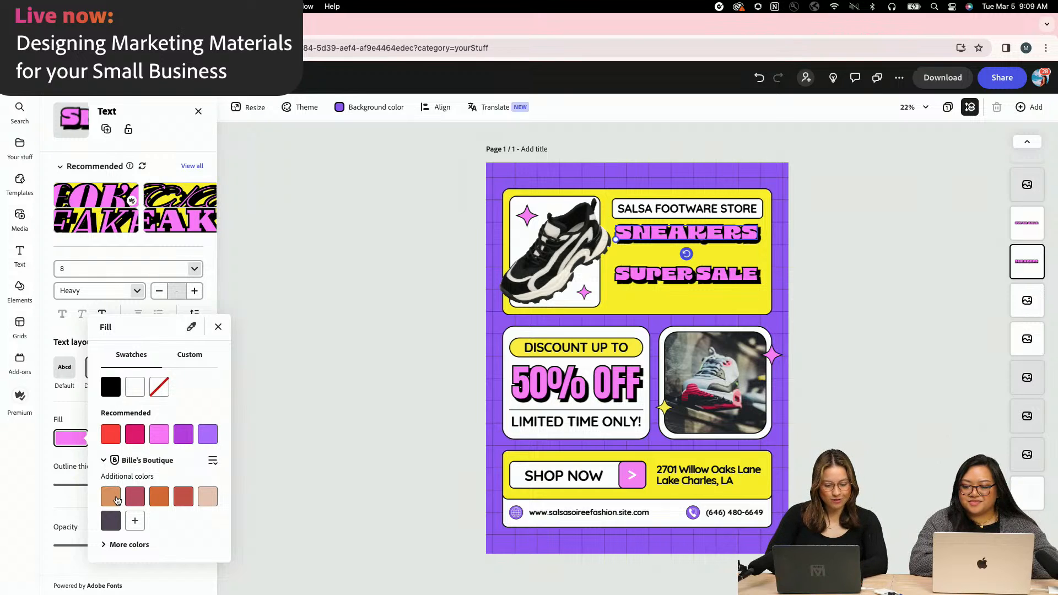
{"action": "left_click", "coordinate": [137, 497]}
{"action": "left_click", "coordinate": [652, 276]}
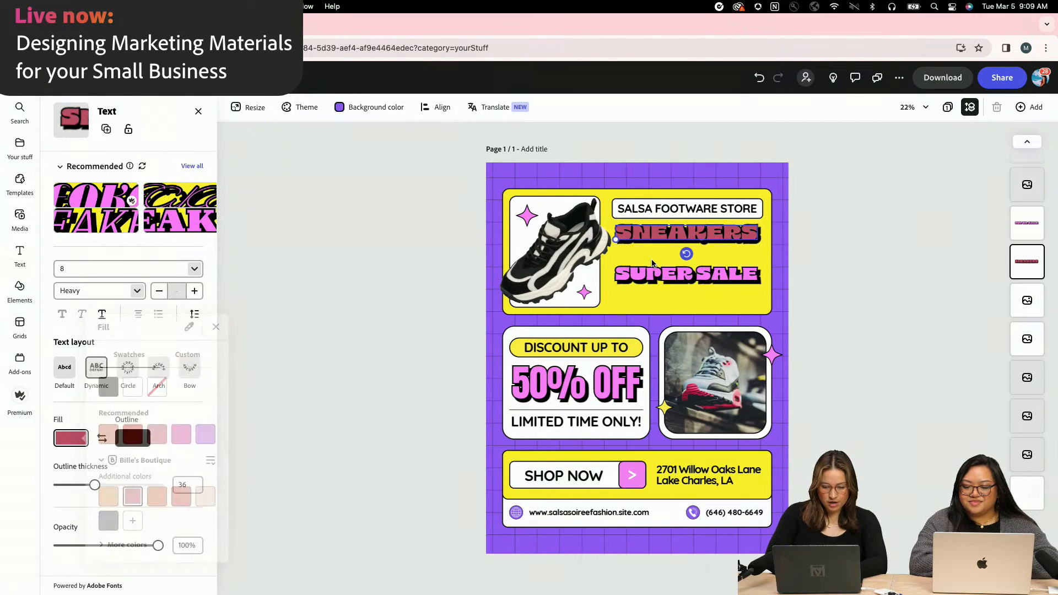
{"action": "left_click", "coordinate": [70, 438]}
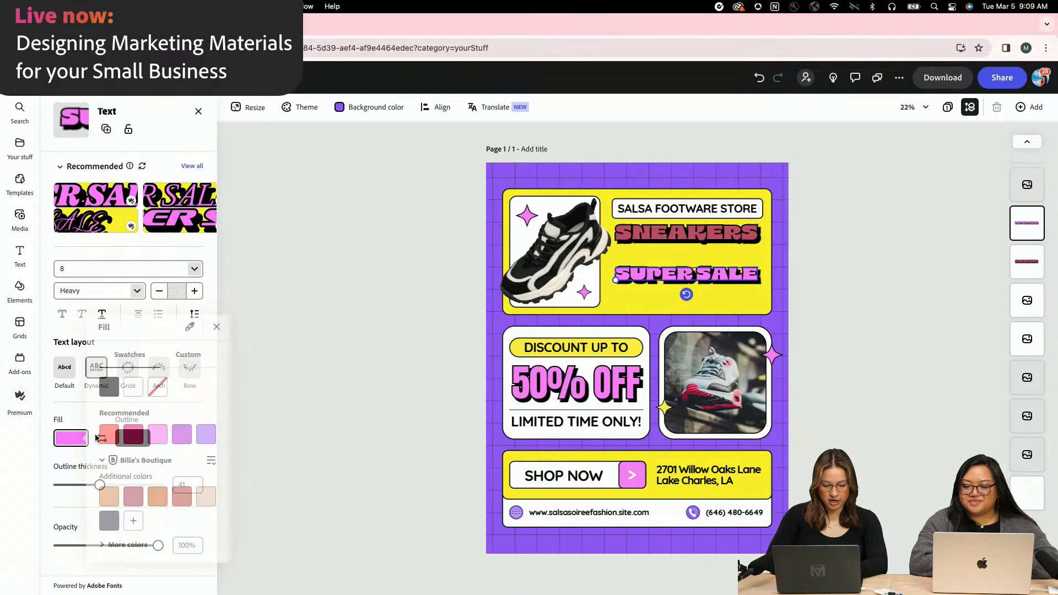
{"action": "left_click", "coordinate": [143, 496]}
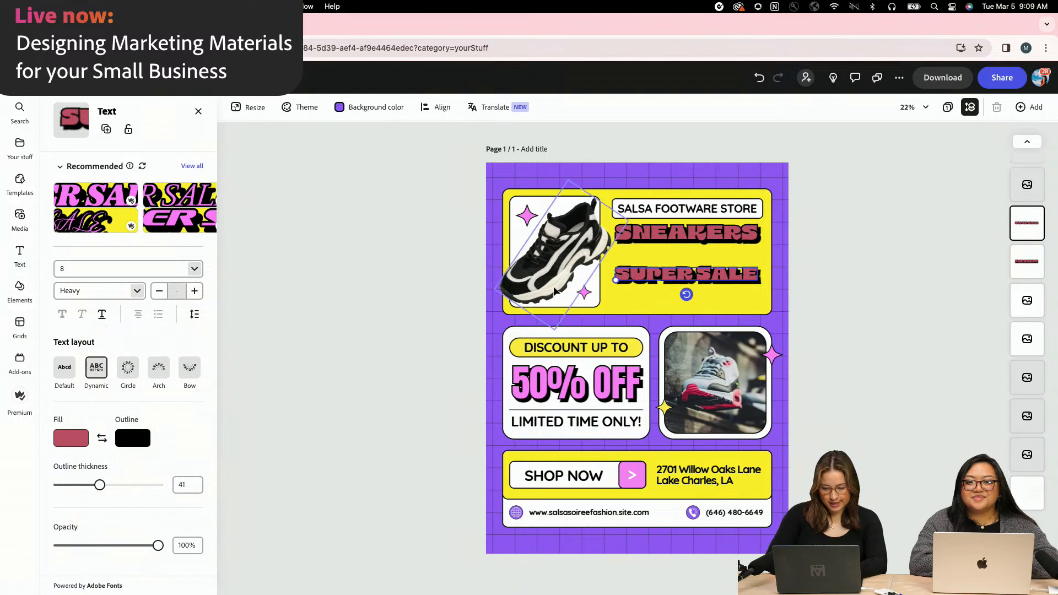
- Enlarge the "SNEAKERS" and "SUPER SALE" headings and stack them closely beside the shoe, with "SUPER SALE" ending at the yellow card's edge
{"action": "left_click", "coordinate": [636, 243]}
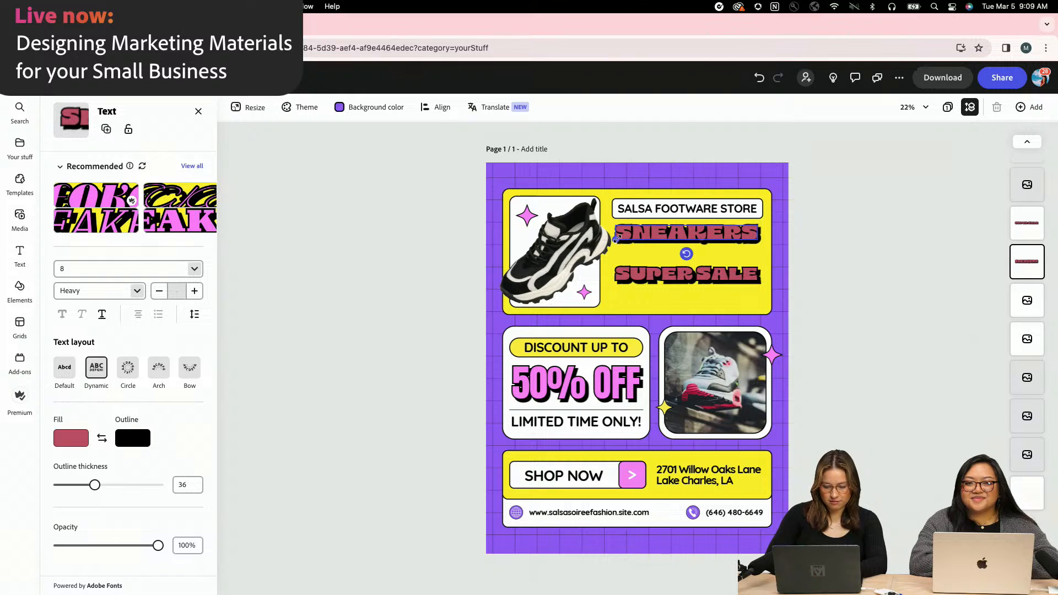
{"action": "left_click_drag", "start_coordinate": [617, 238], "coordinate": [656, 243]}
{"action": "left_click", "coordinate": [687, 275]}
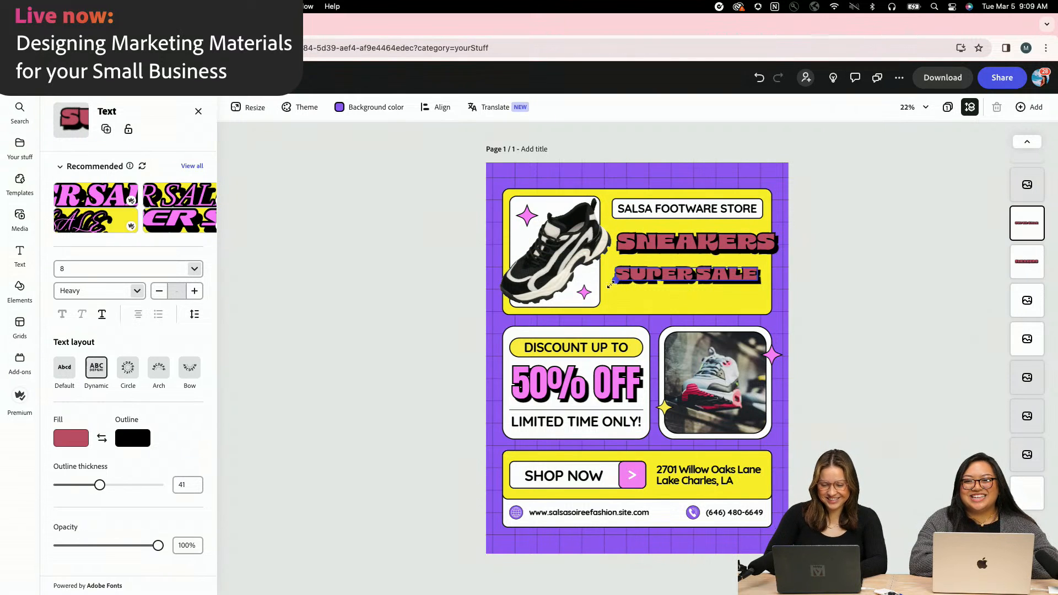
{"action": "left_click_drag", "start_coordinate": [611, 285], "coordinate": [672, 273]}
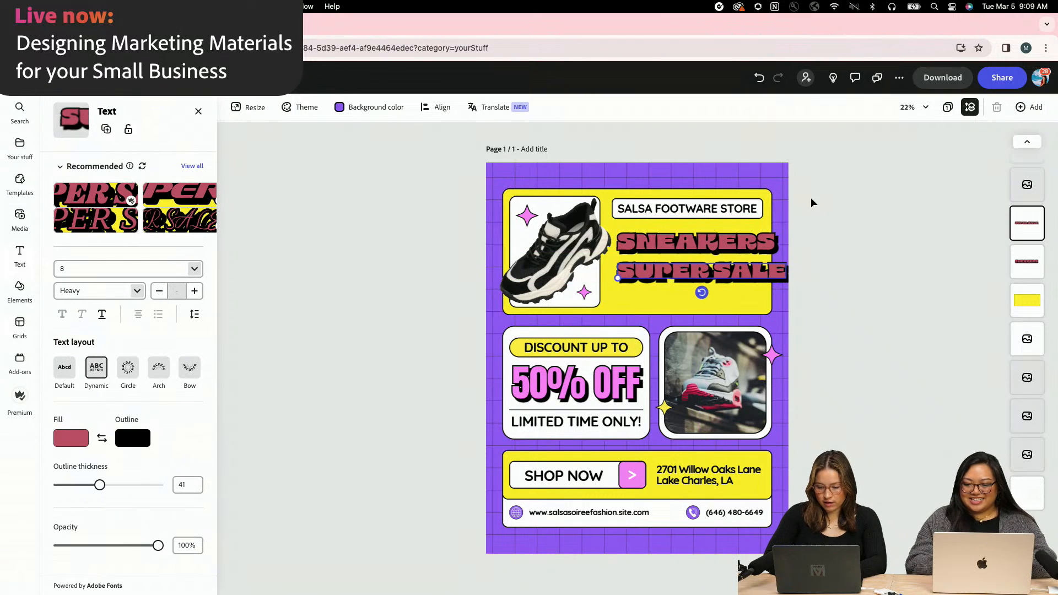
{"action": "left_click", "coordinate": [814, 203]}
{"action": "left_click", "coordinate": [645, 287]}
{"action": "left_click", "coordinate": [638, 279]}
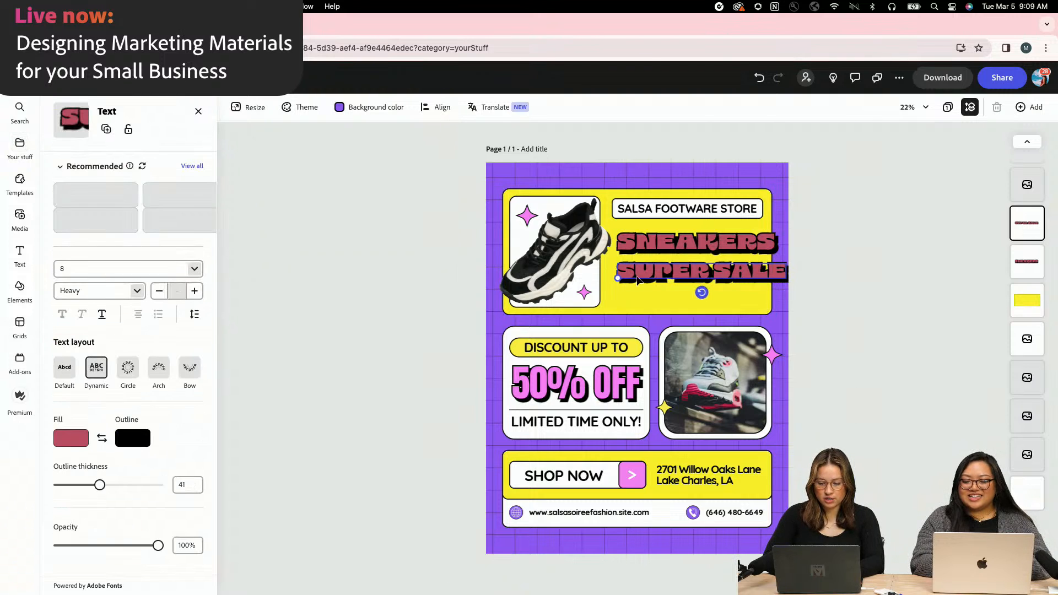
{"action": "left_click_drag", "start_coordinate": [622, 277], "coordinate": [699, 273]}
{"action": "left_click", "coordinate": [422, 279]}
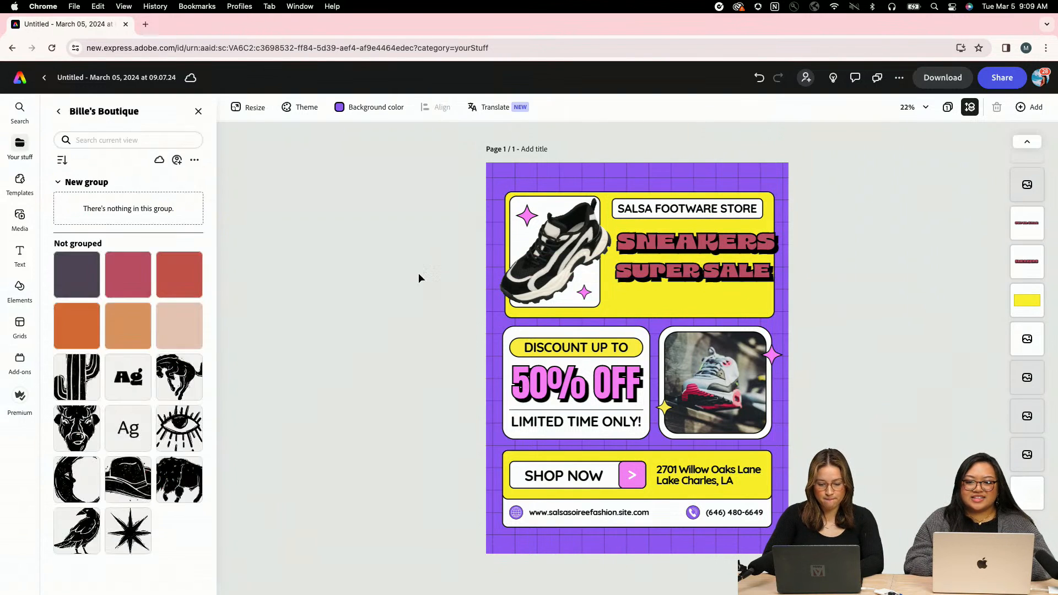
- Format the "SALSA FOOTWARE STORE" text in the 8 Heavy brand font at size 91 with the brand red fill
{"action": "left_click", "coordinate": [737, 211]}
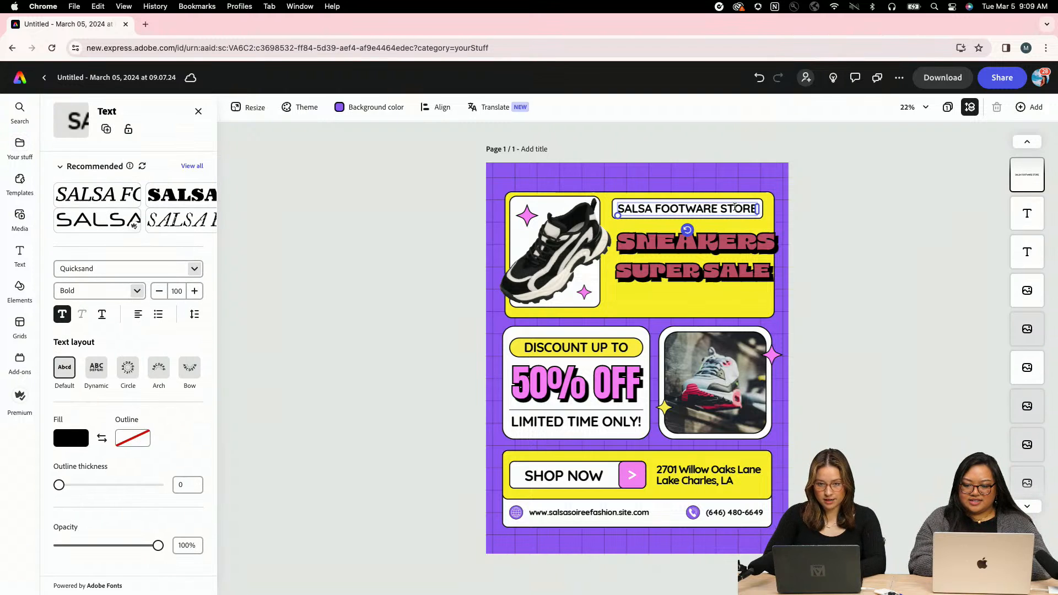
{"action": "triple_click", "coordinate": [737, 211]}
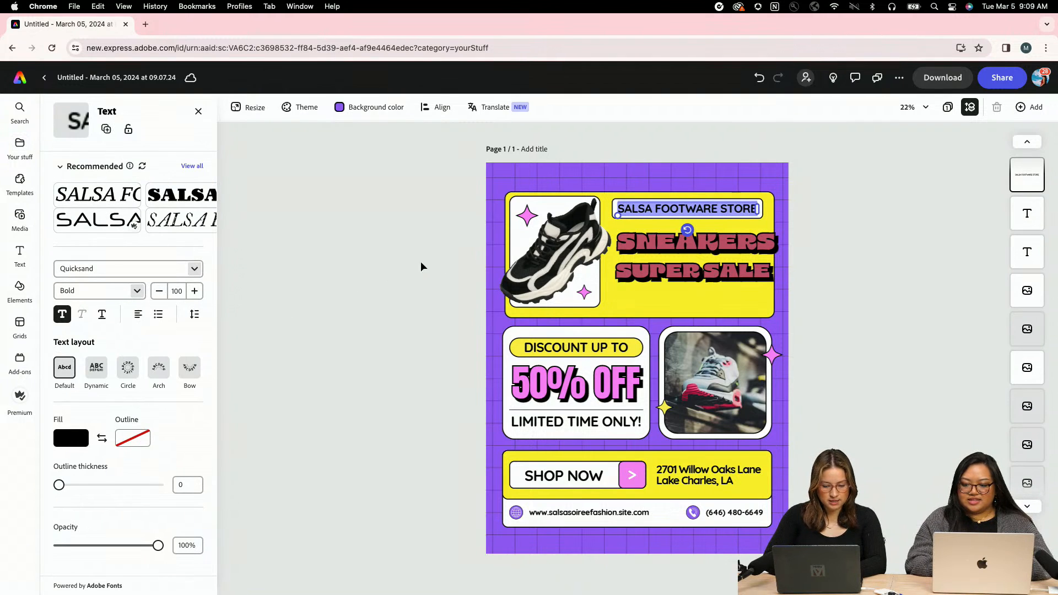
{"action": "left_click", "coordinate": [191, 270]}
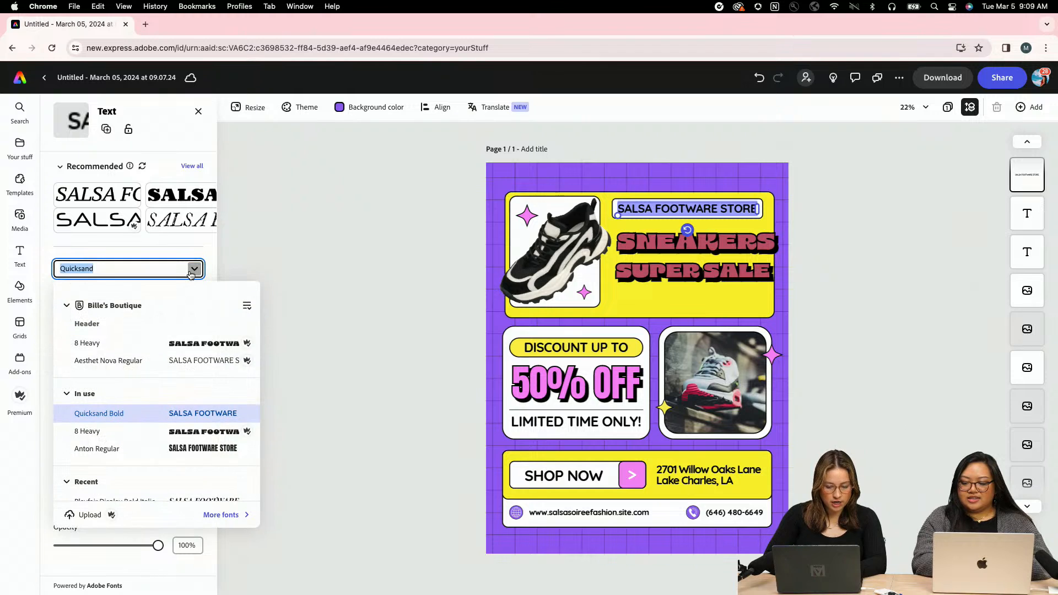
{"action": "left_click", "coordinate": [172, 344]}
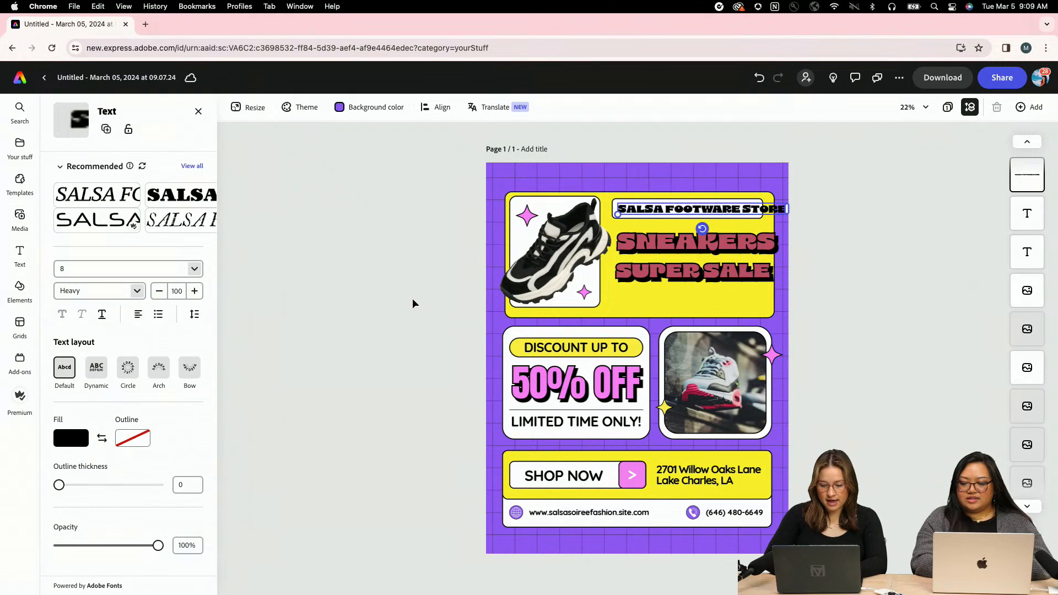
{"action": "mouse_move", "coordinate": [623, 215]}
{"action": "left_mouse_down"}
{"action": "mouse_move", "coordinate": [607, 214]}
{"action": "mouse_move", "coordinate": [641, 211]}
{"action": "left_mouse_up"}
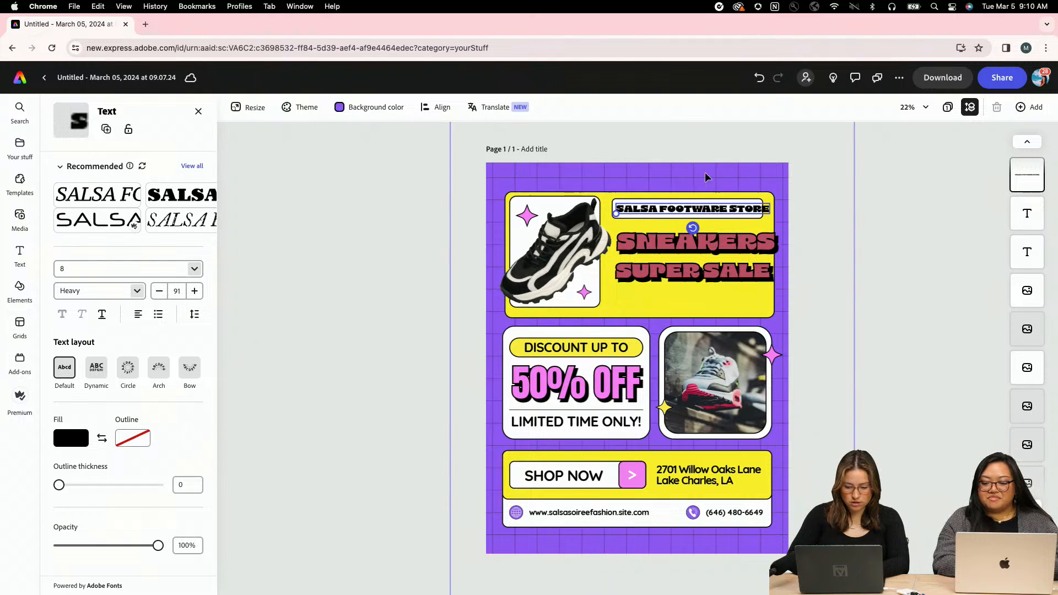
{"action": "left_click", "coordinate": [72, 440]}
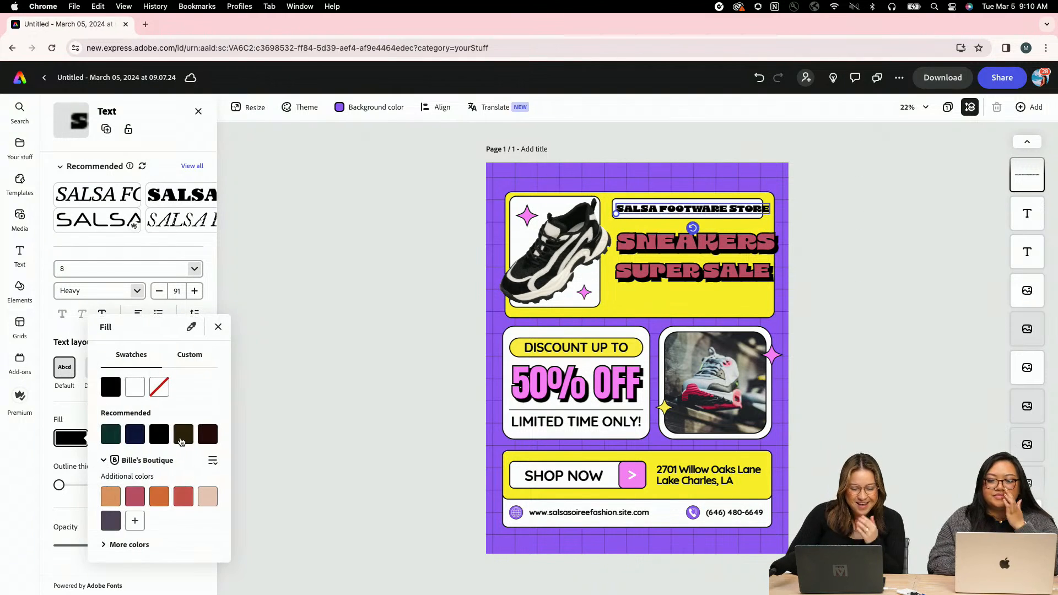
{"action": "left_click", "coordinate": [181, 495]}
- Try the brand red and orange as the page background color, and settle on the raspberry pink
{"action": "left_click", "coordinate": [489, 328]}
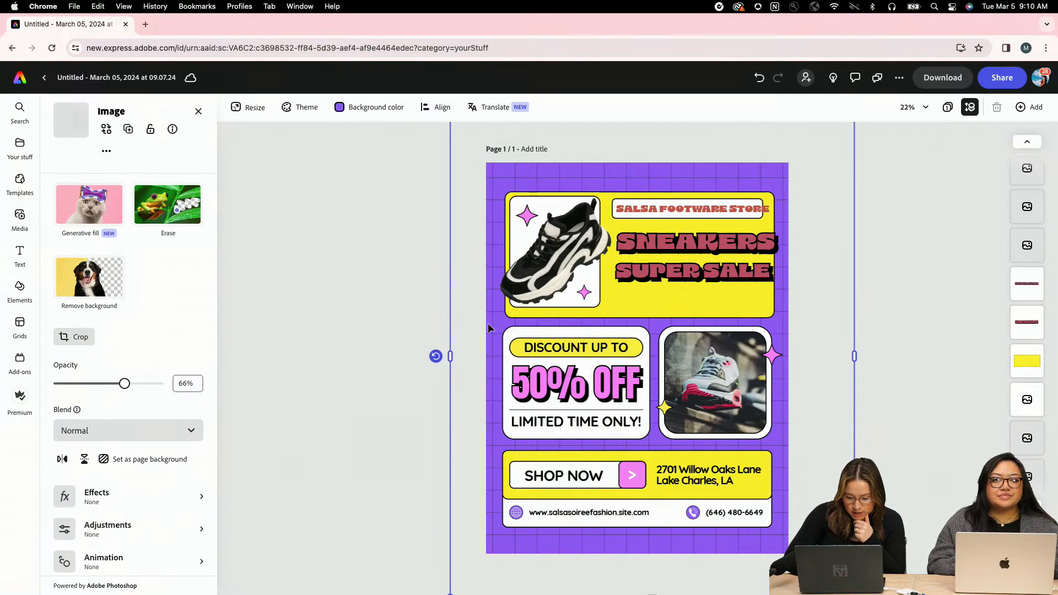
{"action": "left_click", "coordinate": [377, 107]}
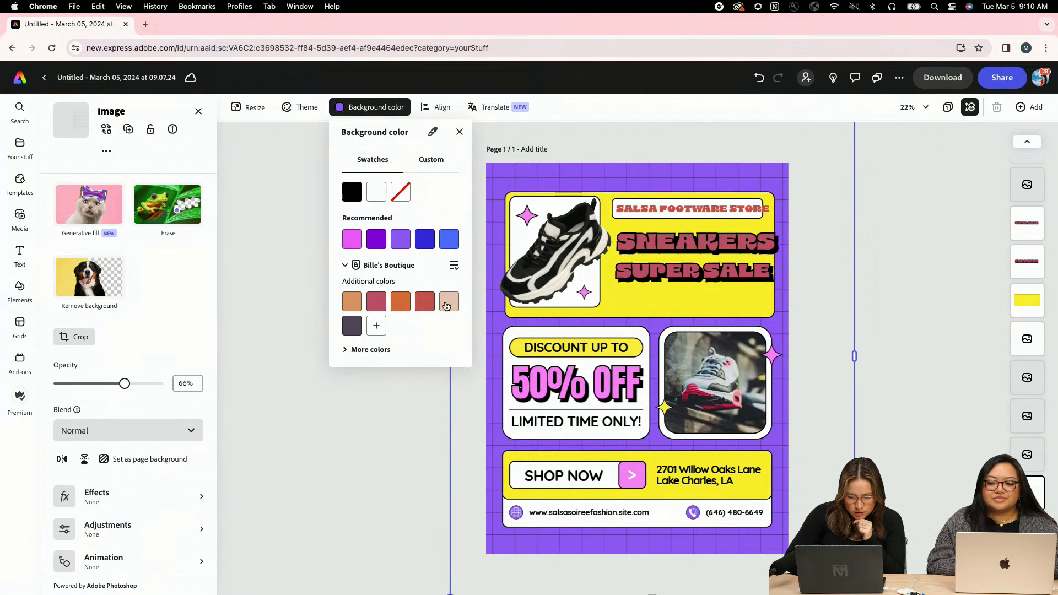
{"action": "left_click", "coordinate": [426, 303]}
{"action": "left_click", "coordinate": [628, 302]}
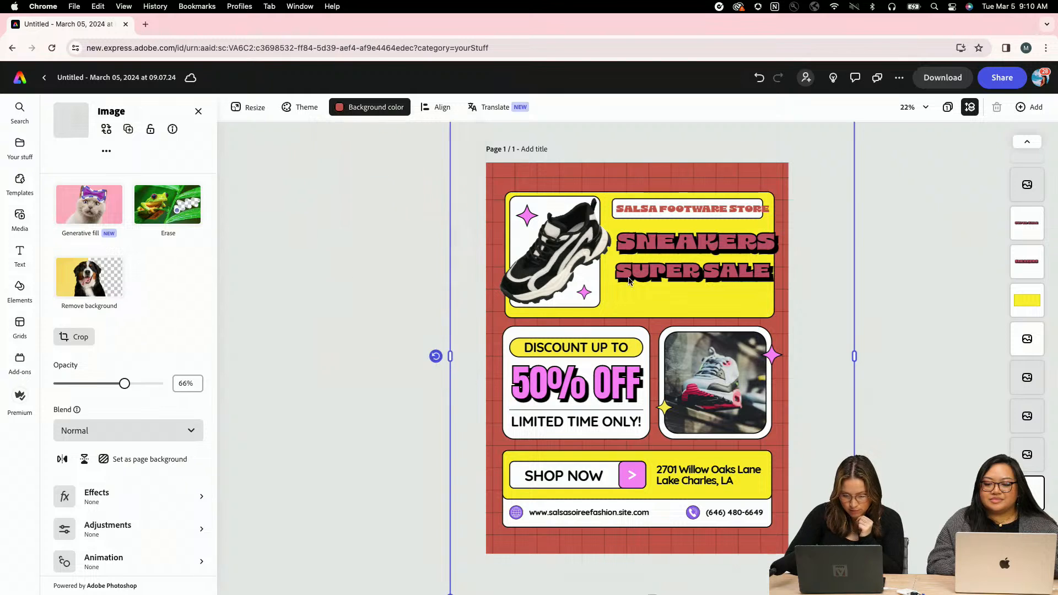
{"action": "left_click", "coordinate": [343, 108]}
{"action": "left_click", "coordinate": [383, 299]}
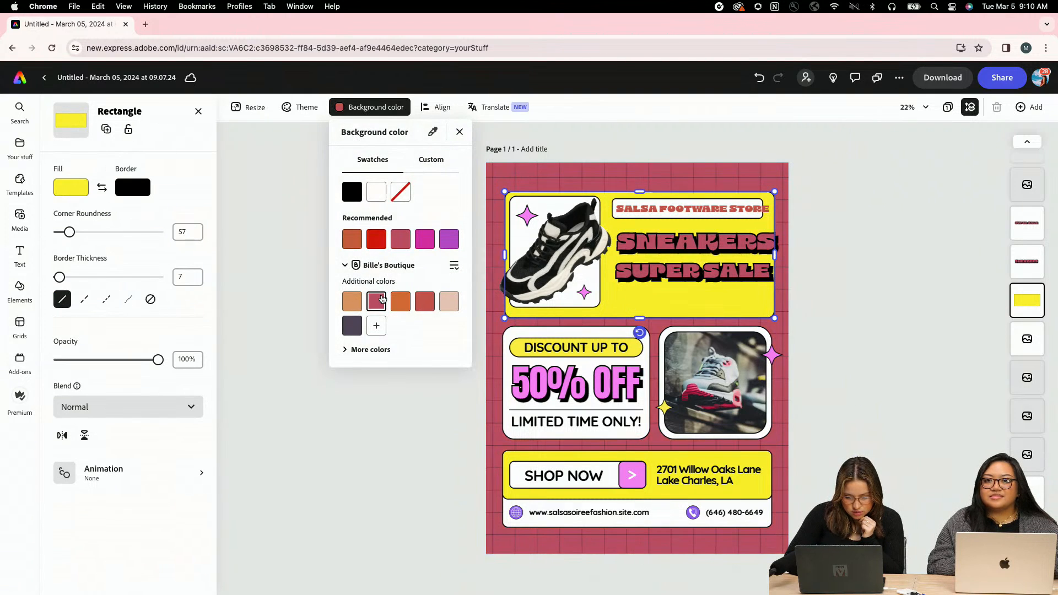
{"action": "left_click", "coordinate": [405, 301]}
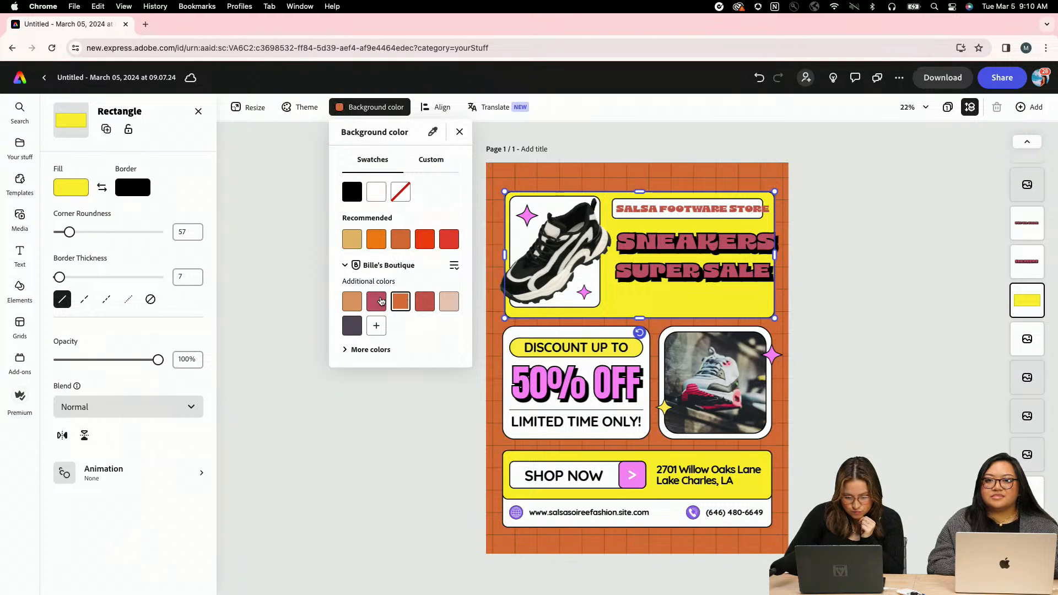
{"action": "left_click", "coordinate": [381, 300]}
- Fill the yellow rectangle behind the shoe and headings with the pale peach brand color
{"action": "left_click", "coordinate": [611, 302]}
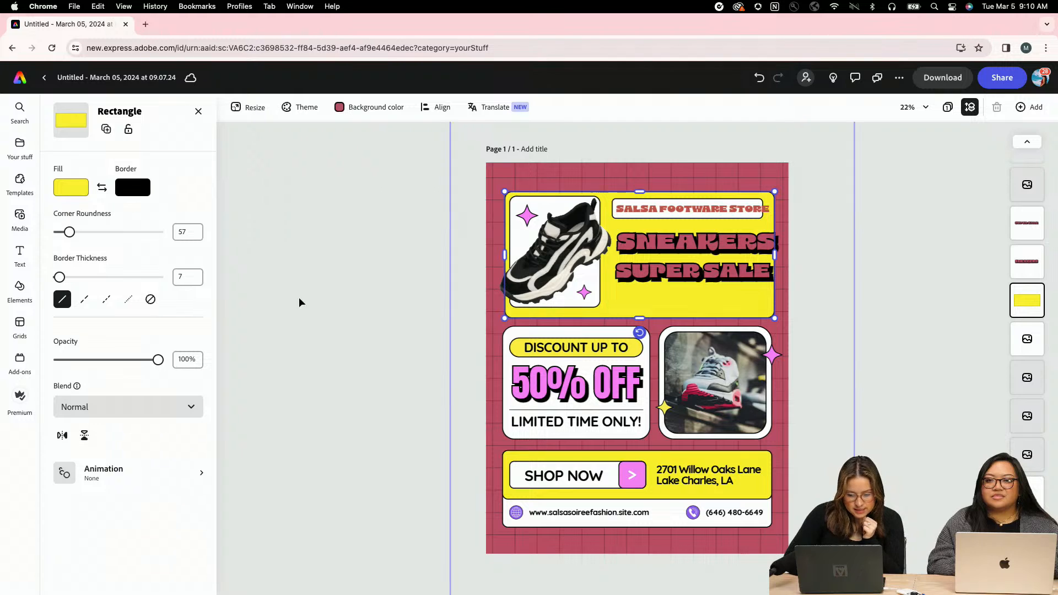
{"action": "left_click", "coordinate": [71, 186]}
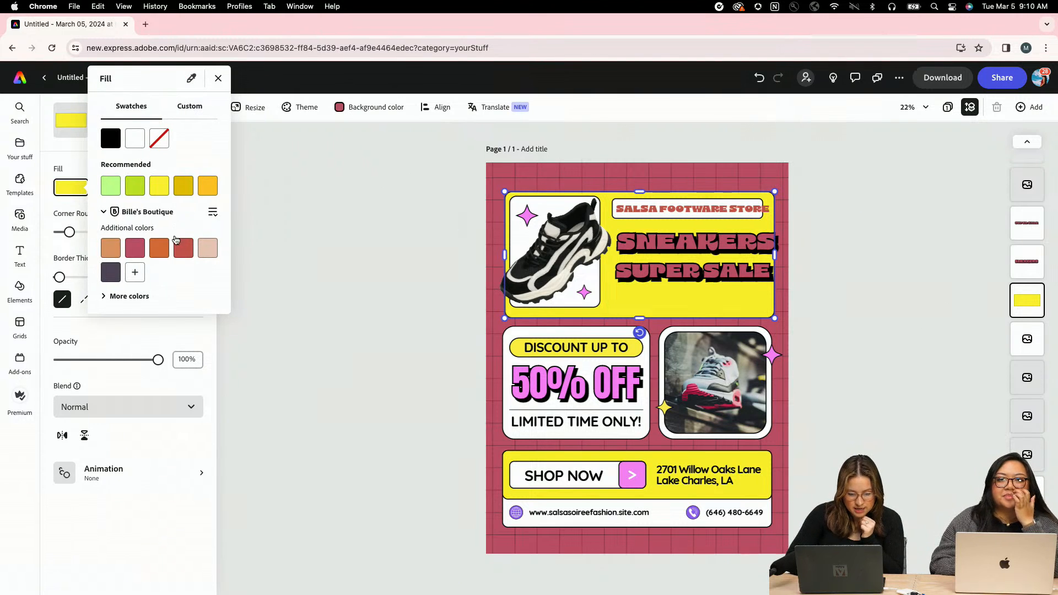
{"action": "left_click", "coordinate": [160, 248]}
{"action": "left_click", "coordinate": [208, 248]}
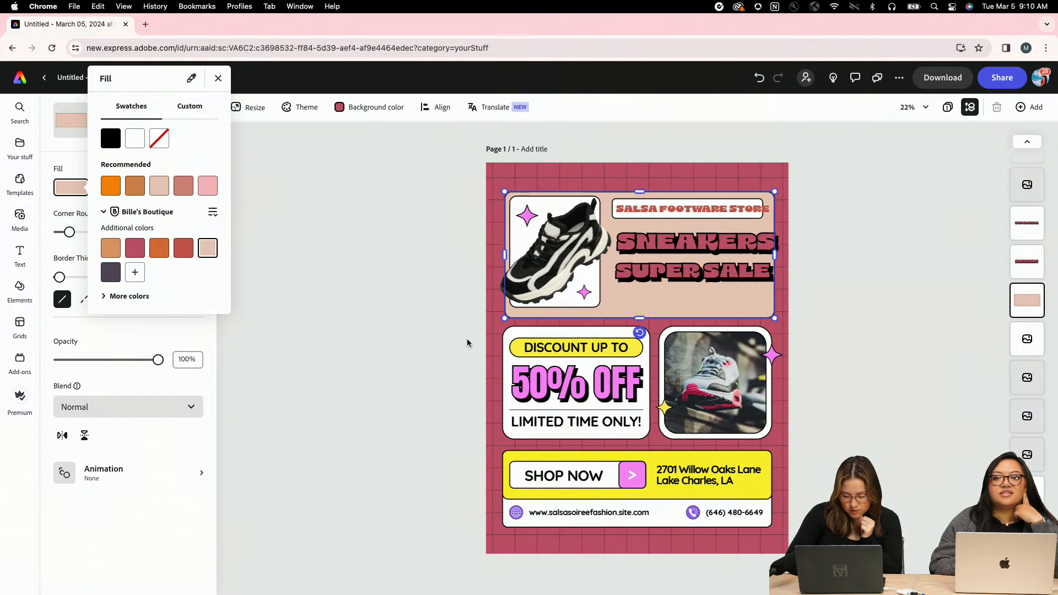
{"action": "left_click", "coordinate": [441, 350]}
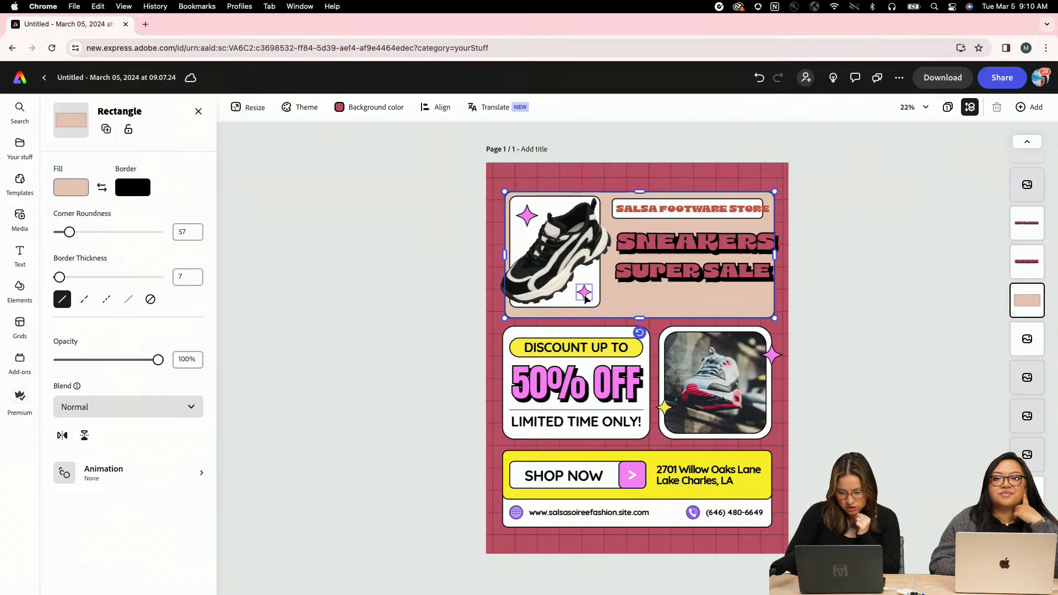
- Change the "DISCOUNT UP TO" text fill to the dark purple-gray brand color
{"action": "left_click", "coordinate": [660, 254]}
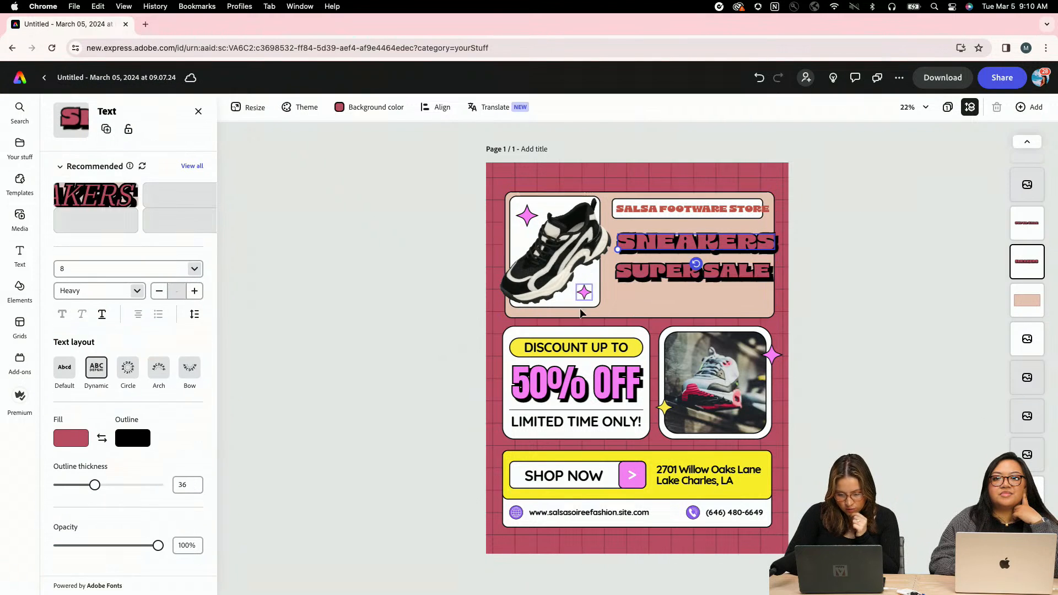
{"action": "left_click", "coordinate": [583, 346]}
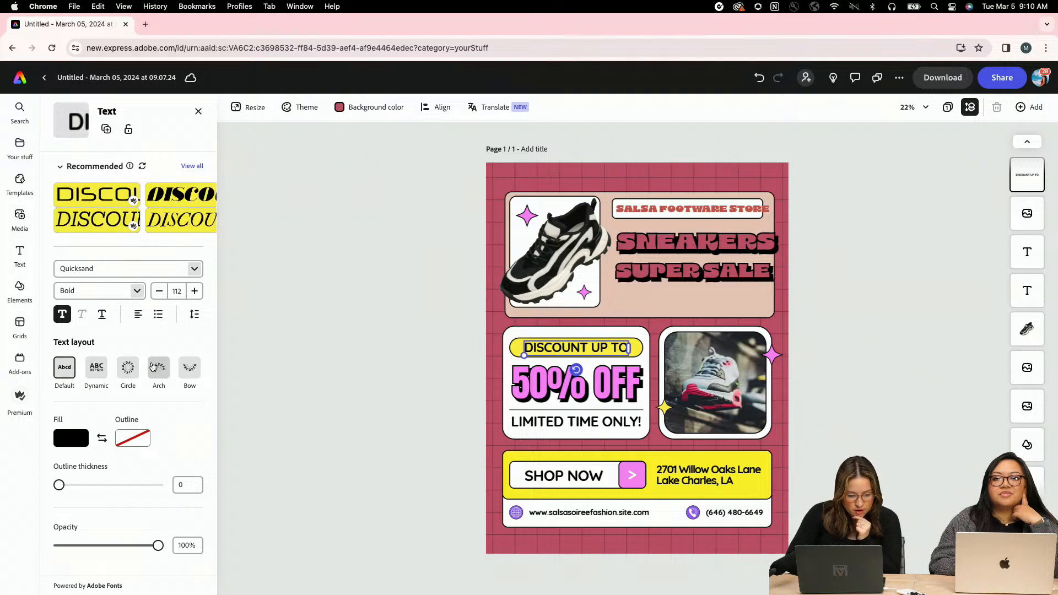
{"action": "left_click", "coordinate": [83, 446]}
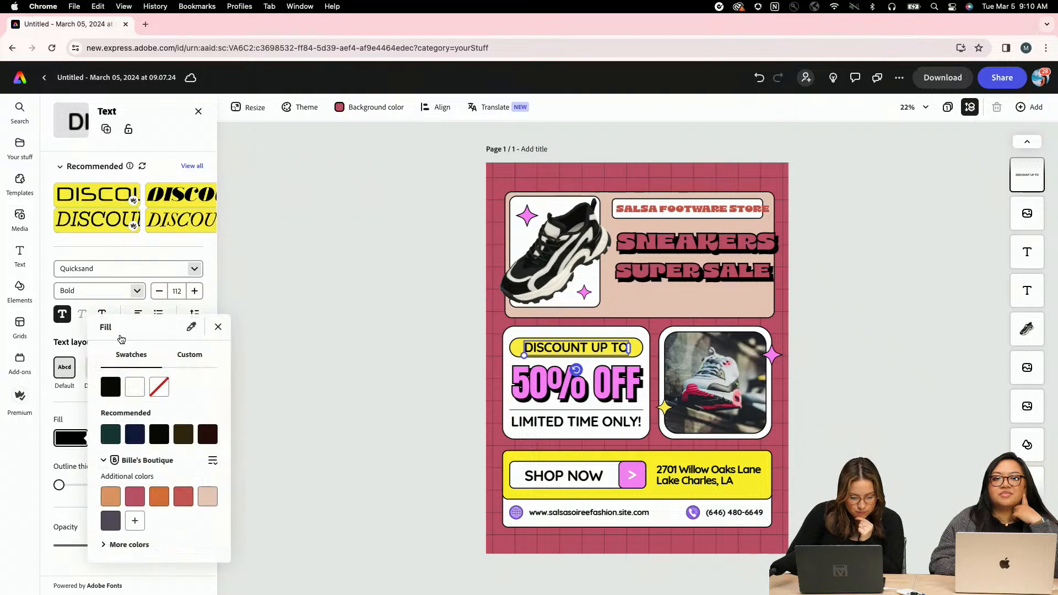
{"action": "left_click", "coordinate": [208, 498]}
{"action": "left_click", "coordinate": [110, 522]}
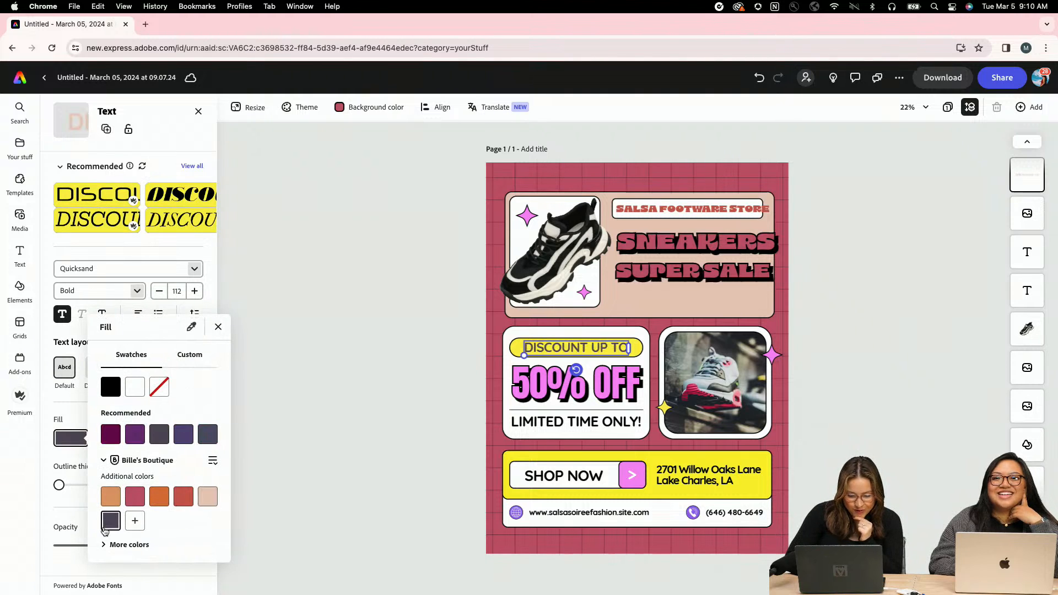
- Fill the yellow rounded rectangle behind "DISCOUNT UP TO" with the pale peach brand color
{"action": "left_click", "coordinate": [514, 347]}
{"action": "left_click", "coordinate": [514, 348]}
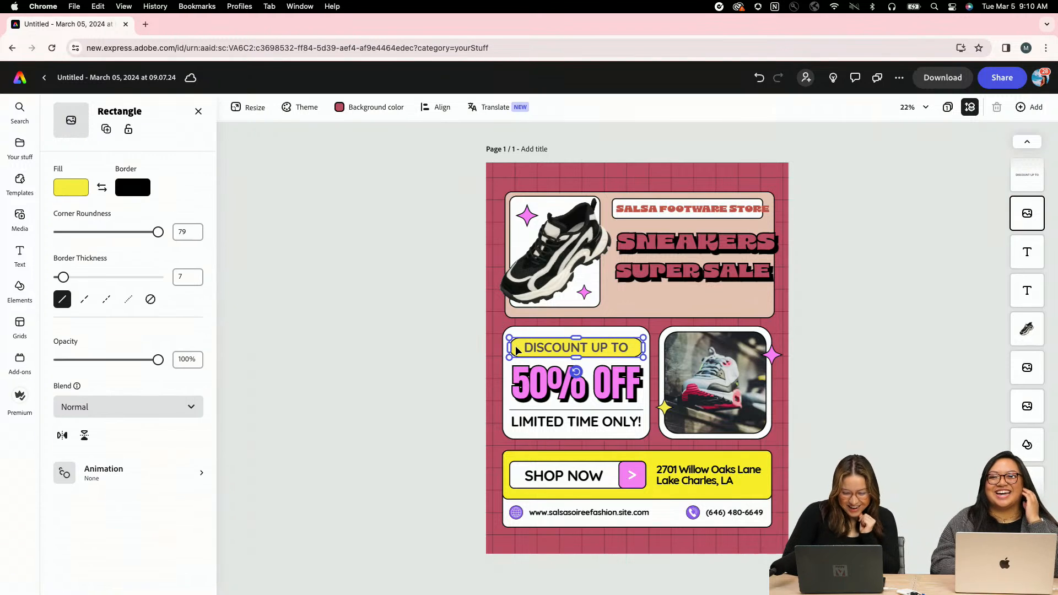
{"action": "left_click", "coordinate": [71, 188]}
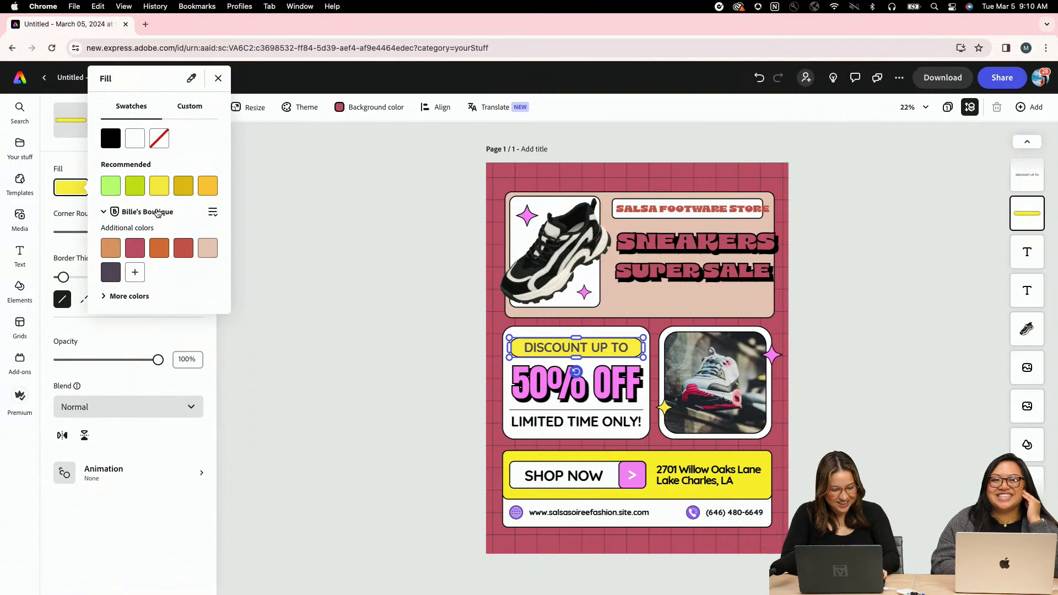
{"action": "left_click", "coordinate": [135, 249]}
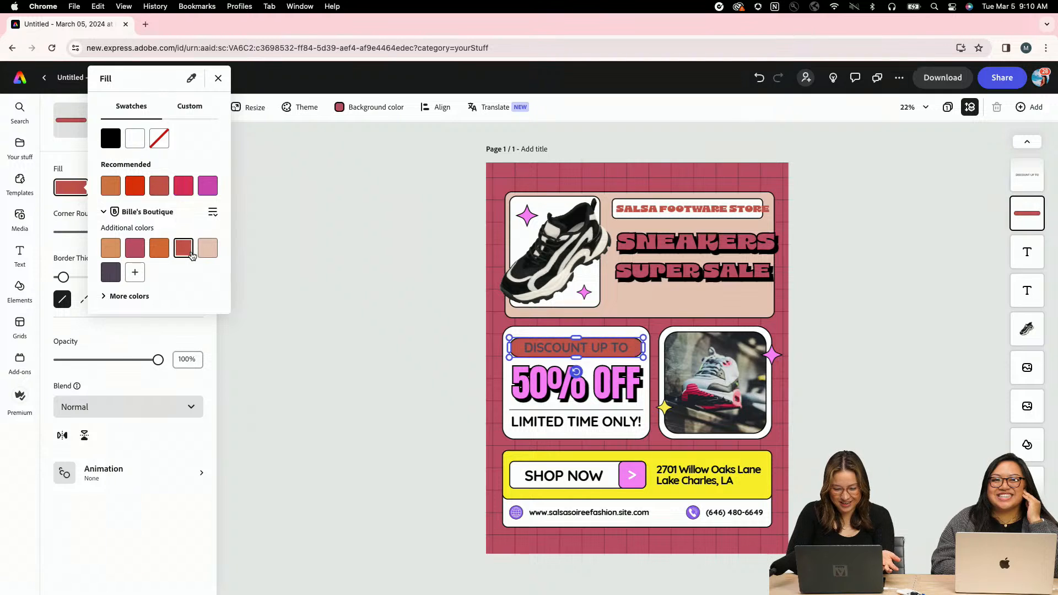
{"action": "left_click", "coordinate": [214, 250]}
{"action": "left_click", "coordinate": [370, 368]}
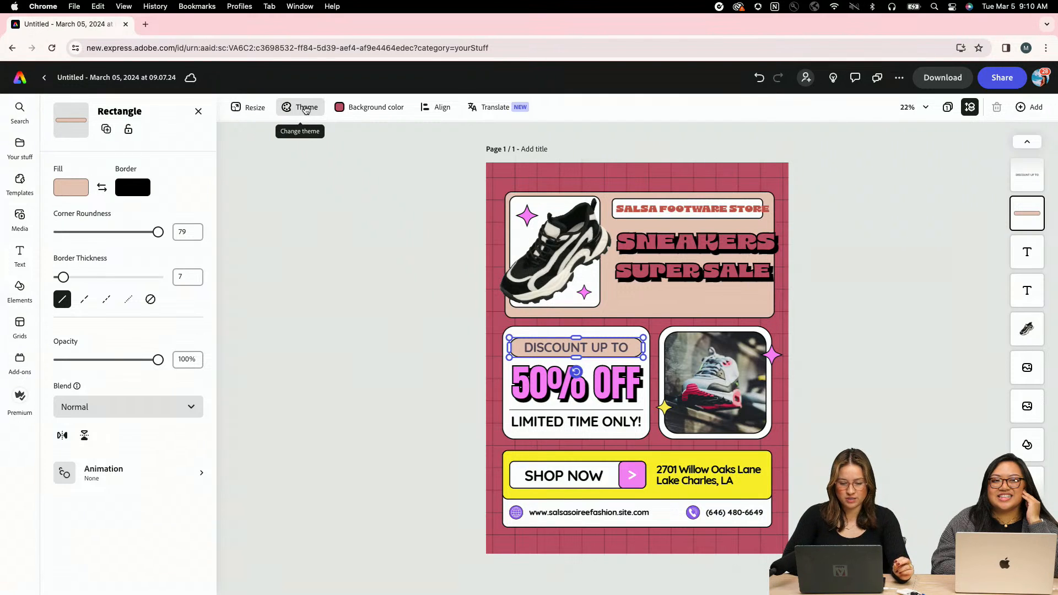
- Try the Classic color themes on the page and undo them
{"action": "left_click", "coordinate": [306, 109]}
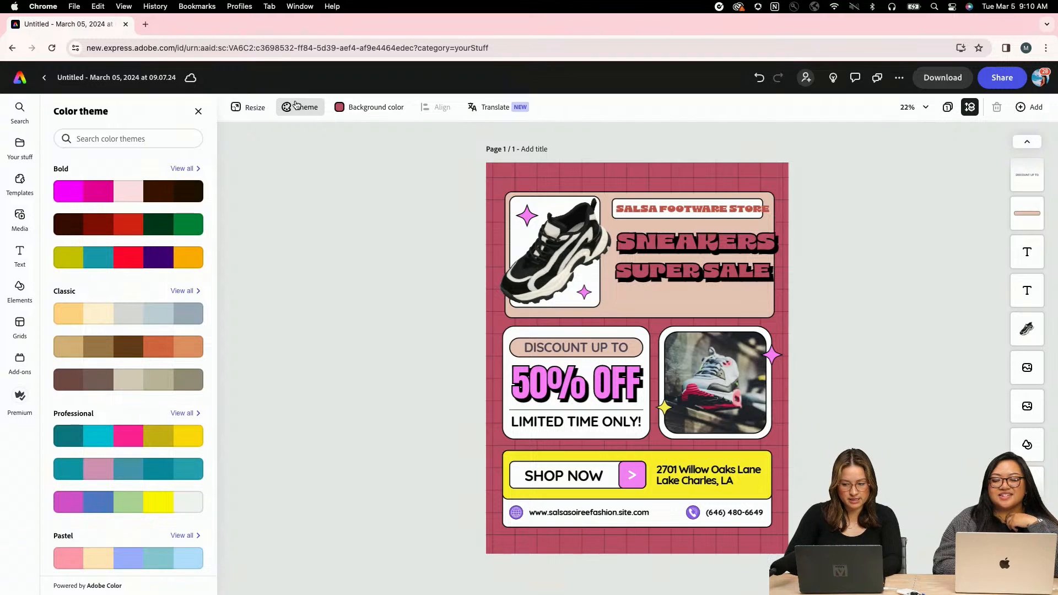
{"action": "left_click", "coordinate": [126, 320]}
{"action": "left_click", "coordinate": [119, 426]}
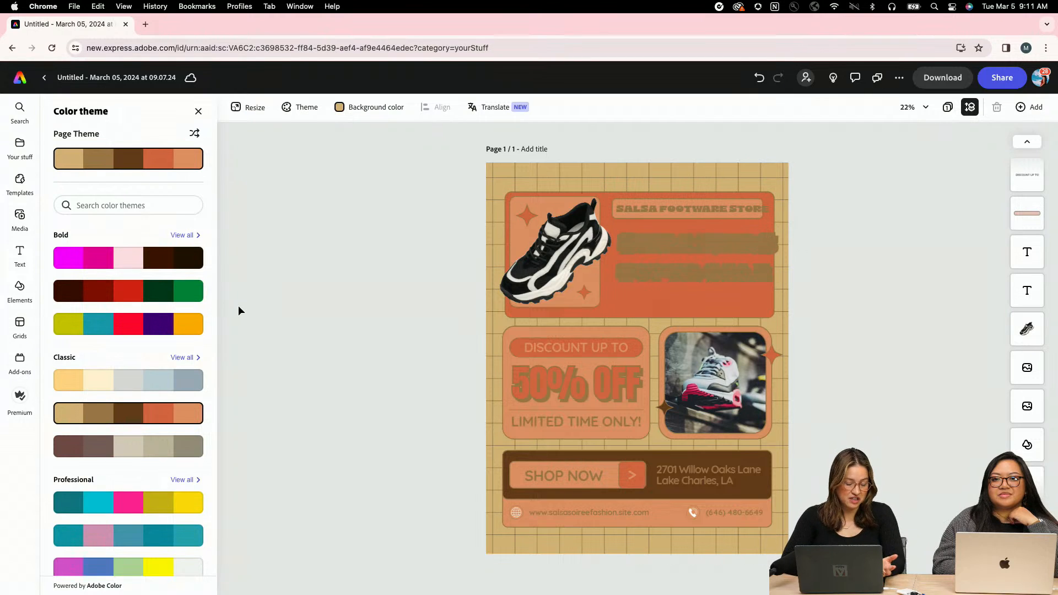
{"action": "key", "text": "super+z"}
{"action": "key", "text": "super+z"}
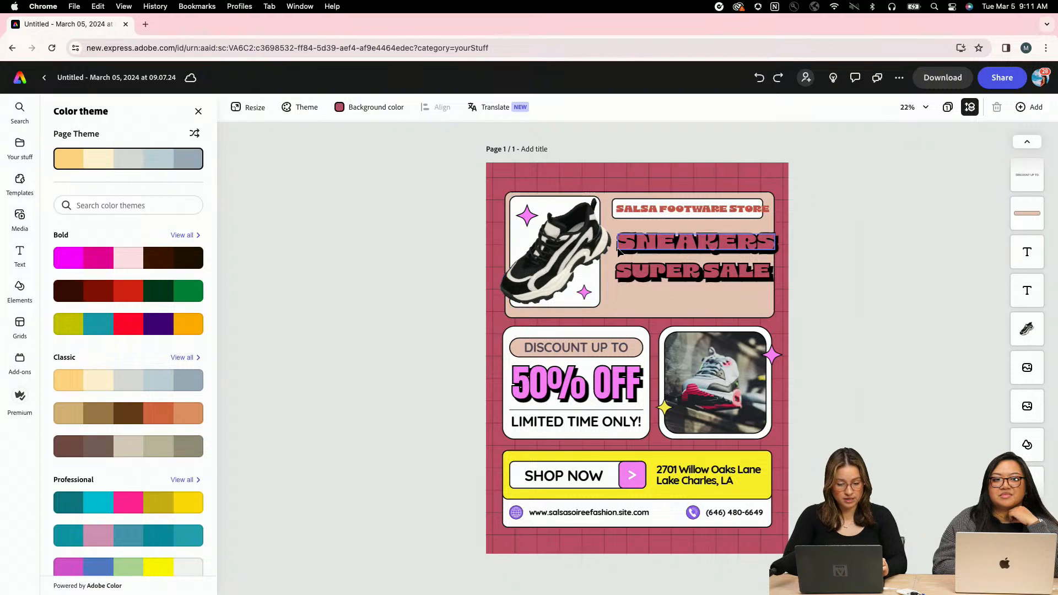
- Fill the yellow rectangle behind "SHOP NOW" and the store address with the pale peach brand color
{"action": "left_click", "coordinate": [651, 484]}
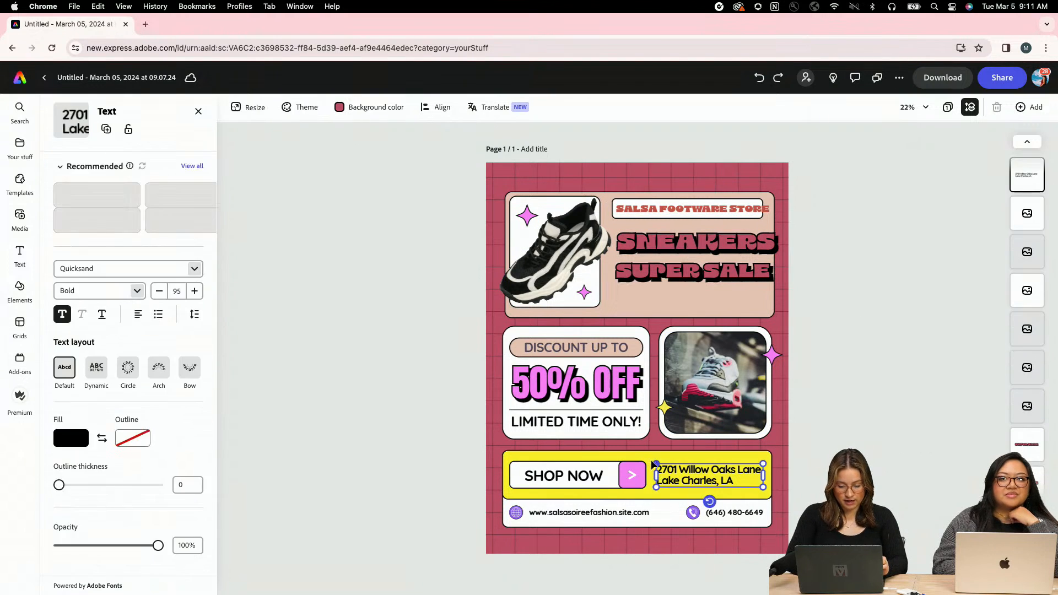
{"action": "left_click", "coordinate": [643, 467]}
{"action": "left_click", "coordinate": [655, 462]}
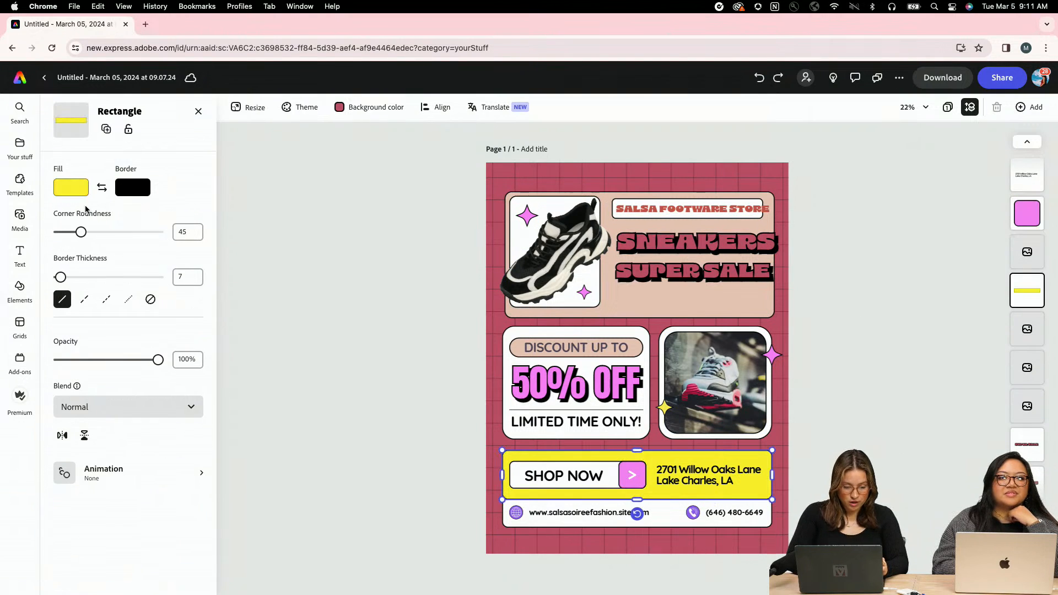
{"action": "left_click", "coordinate": [70, 187]}
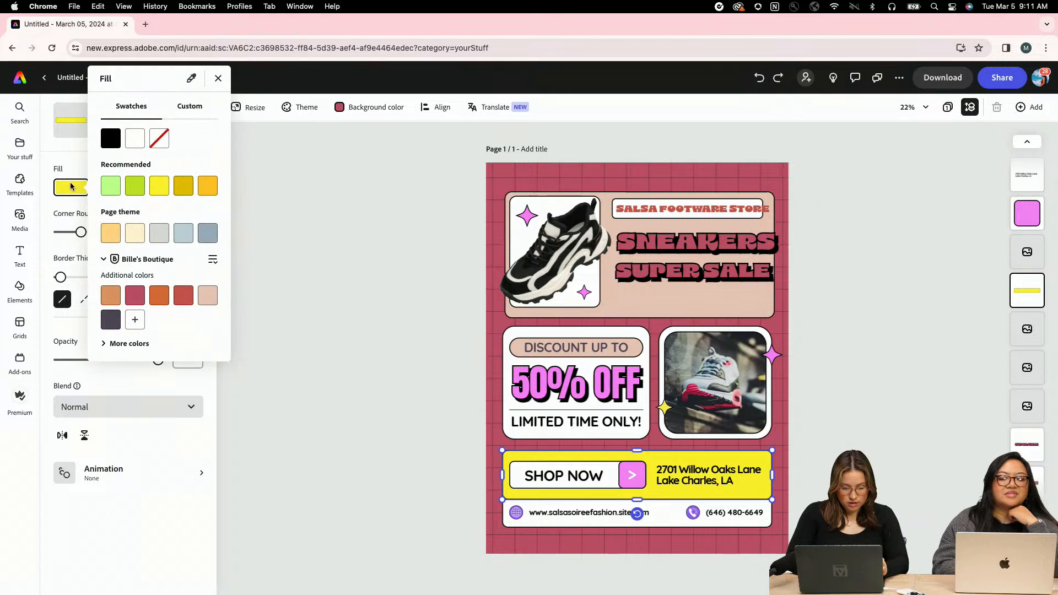
{"action": "left_click", "coordinate": [184, 300]}
{"action": "left_click", "coordinate": [208, 296]}
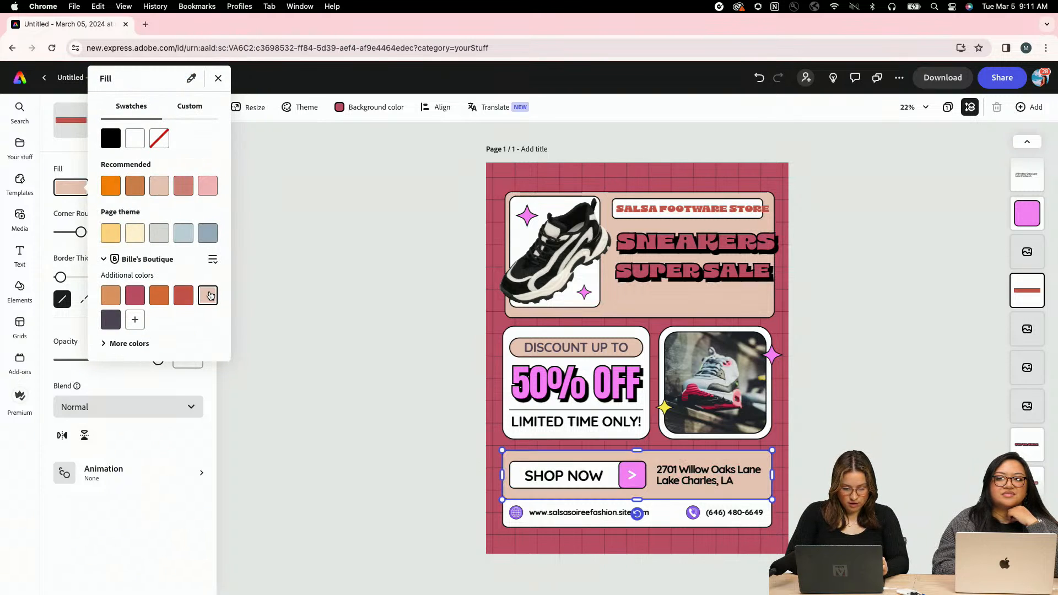
{"action": "left_click", "coordinate": [432, 445]}
{"action": "left_click", "coordinate": [432, 446]}
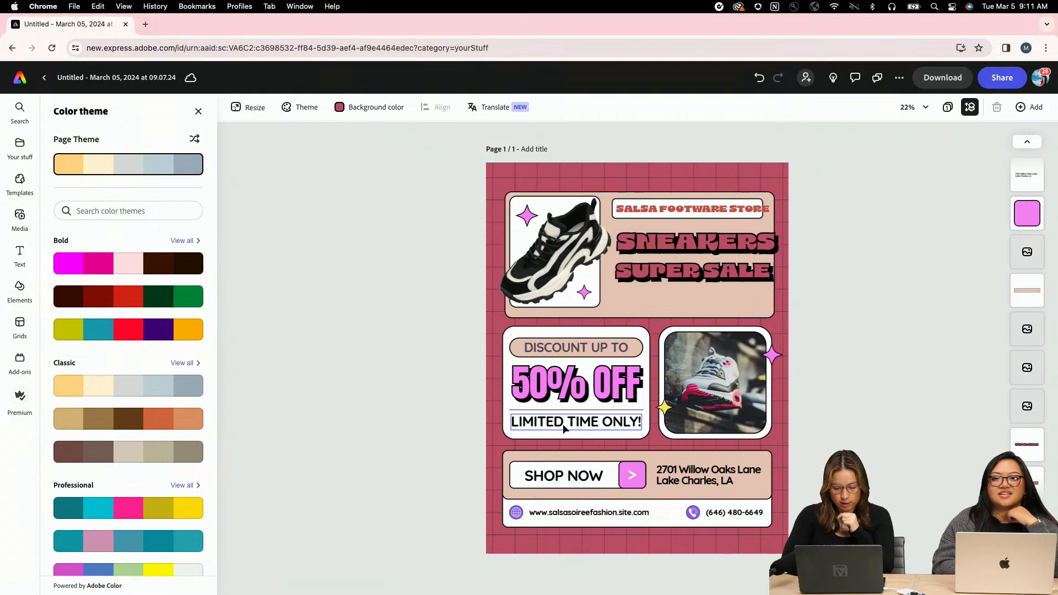
{"action": "left_click", "coordinate": [616, 513]}
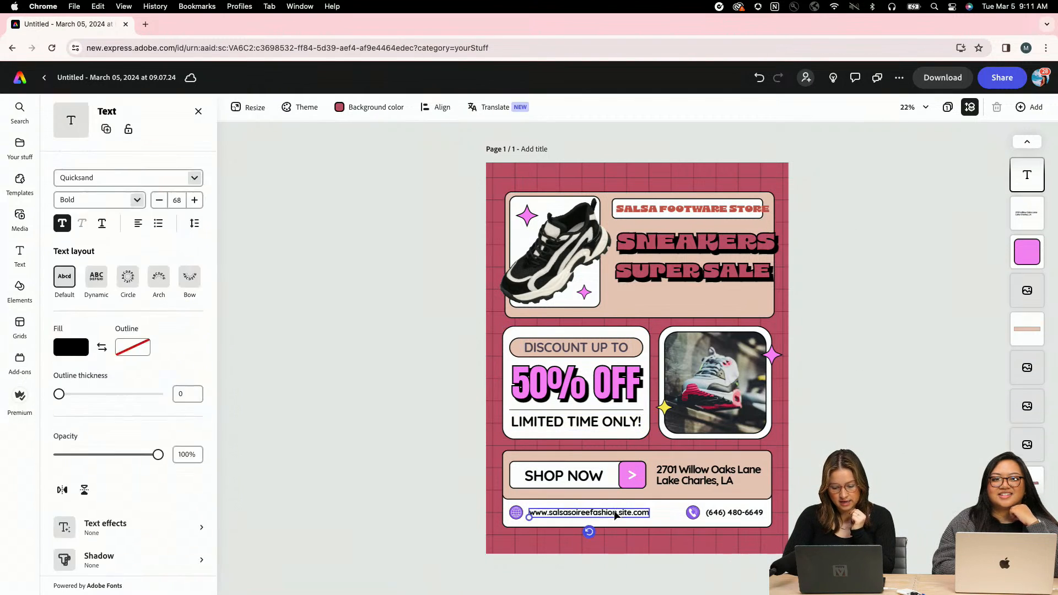
{"action": "mouse_move", "coordinate": [550, 513]}
{"action": "left_mouse_down"}
{"action": "mouse_move", "coordinate": [615, 512]}
{"action": "mouse_move", "coordinate": [547, 511]}
{"action": "left_mouse_up"}
{"action": "double_click", "coordinate": [547, 512]}
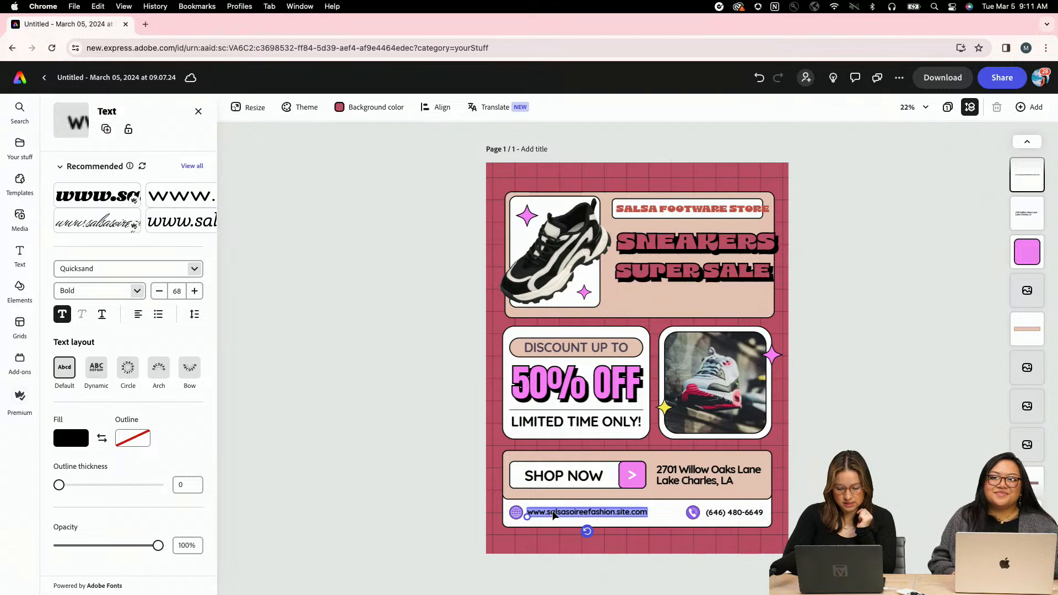
{"action": "type", "text": "www."}
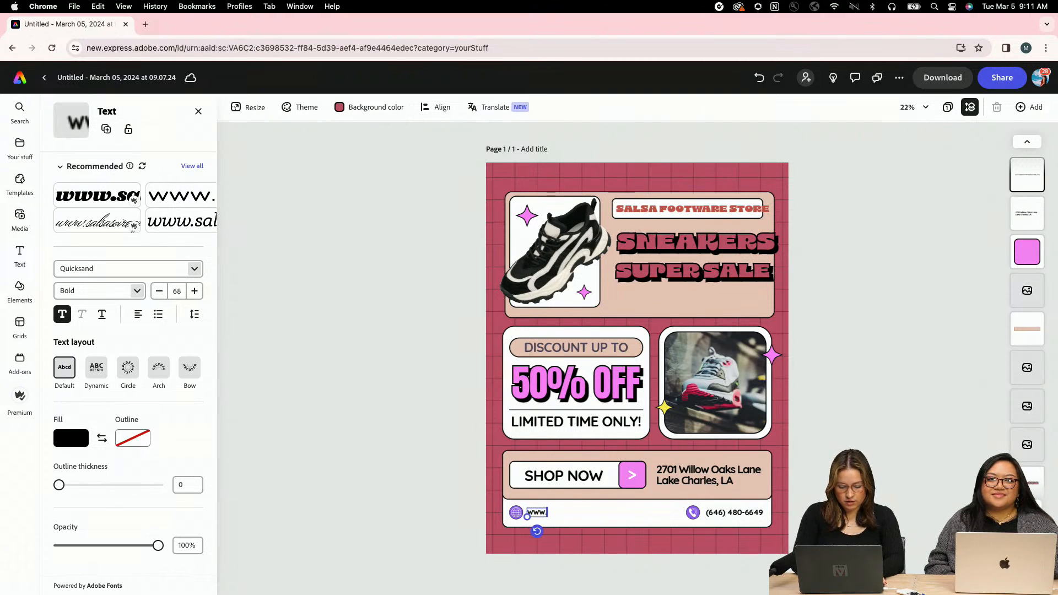
{"action": "type", "text": "billebou"}
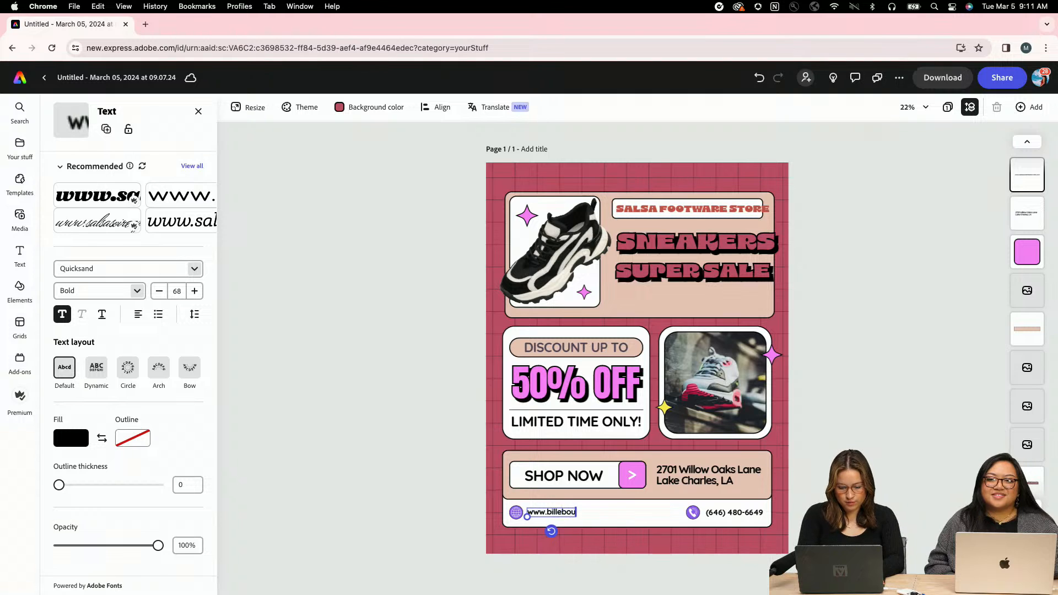
{"action": "type", "text": "t"}
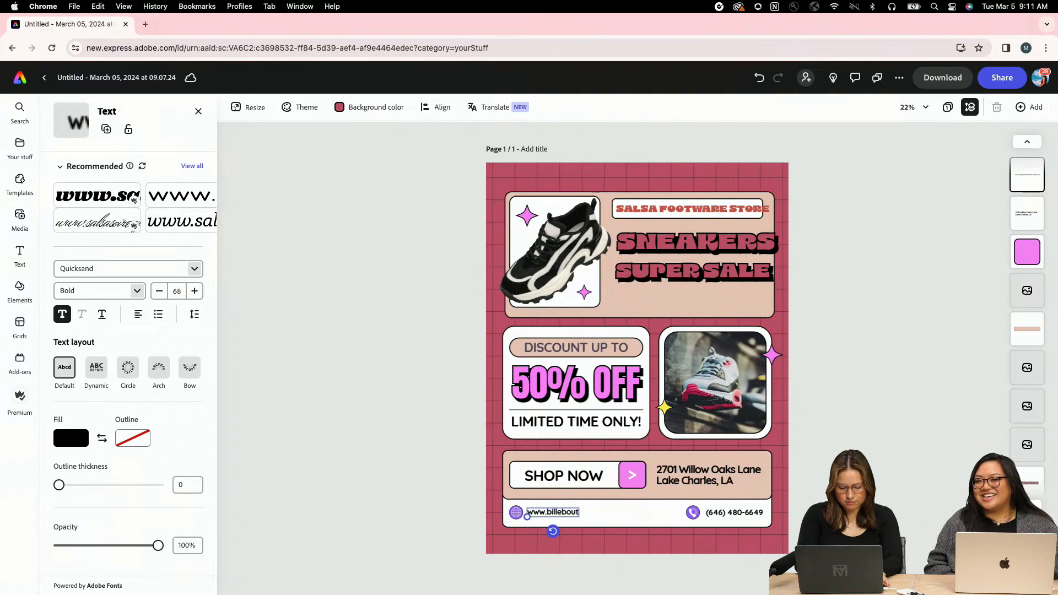
{"action": "type", "text": "quie.com"}
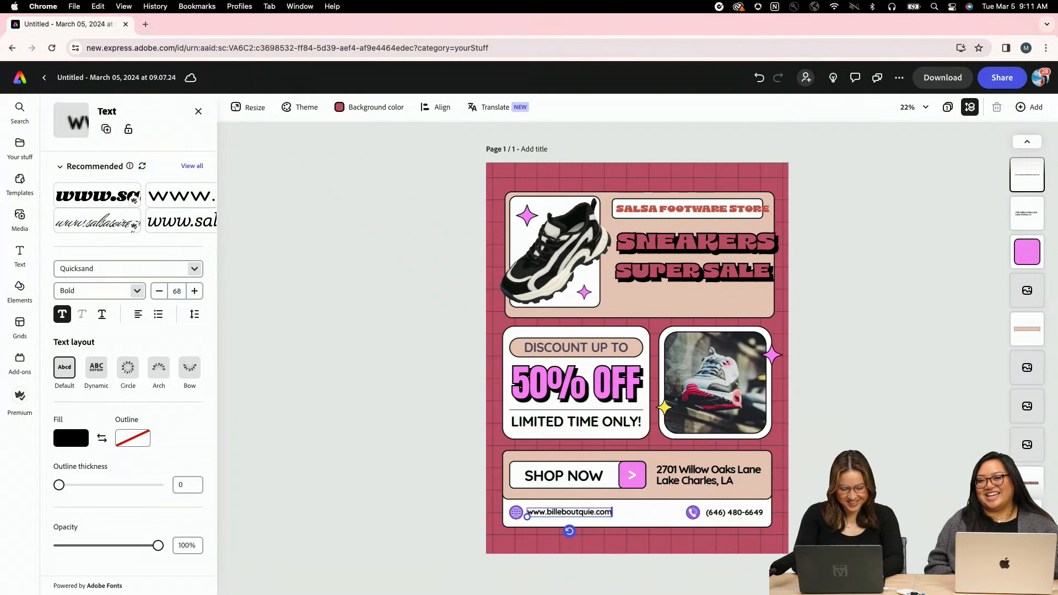
{"action": "left_click", "coordinate": [428, 482]}
{"action": "left_click", "coordinate": [724, 513]}
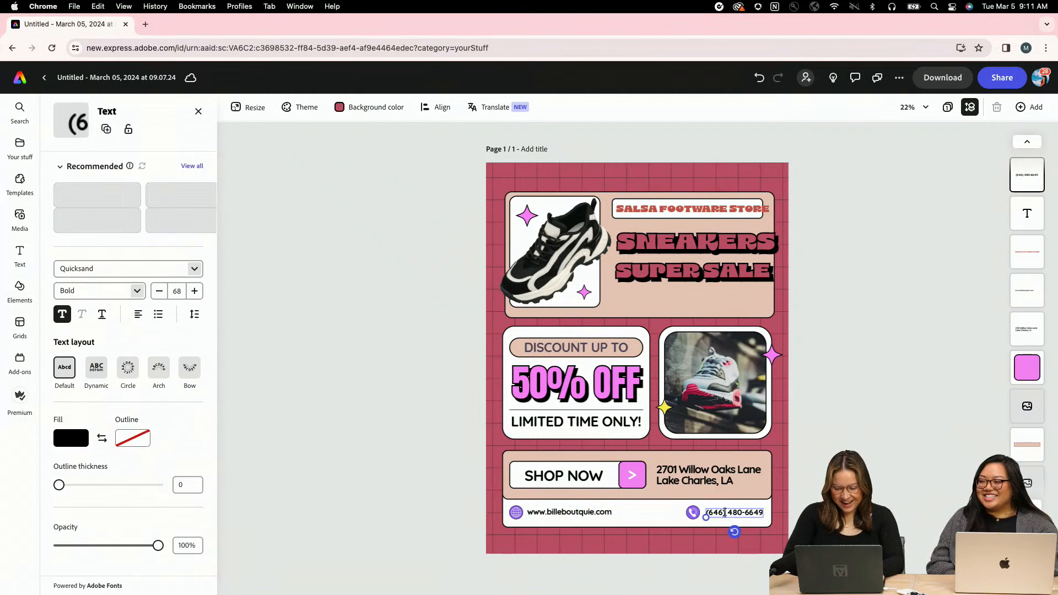
{"action": "left_click", "coordinate": [831, 421]}
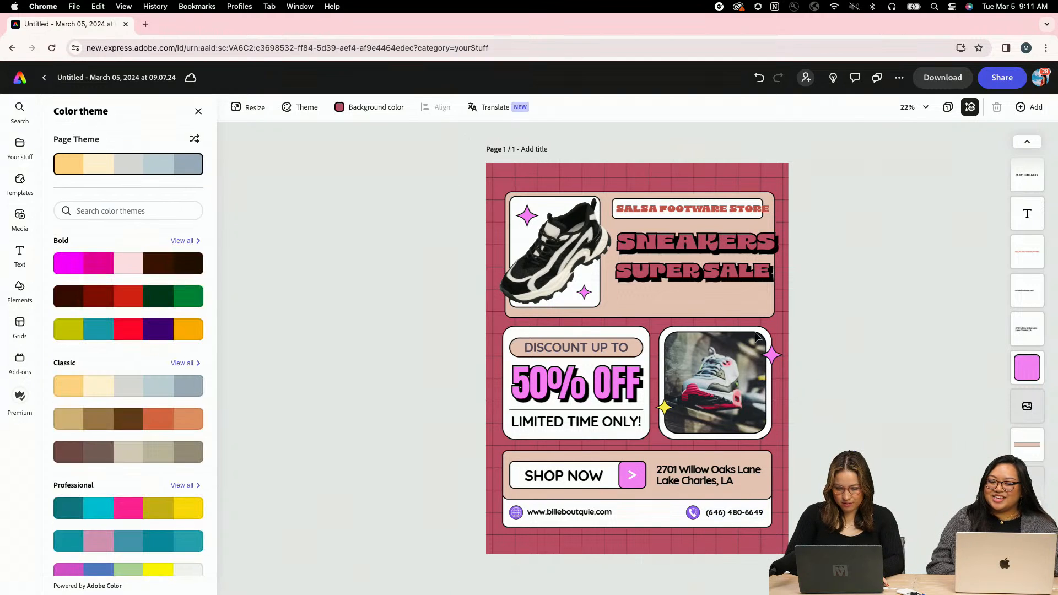
{"action": "left_click", "coordinate": [746, 232]}
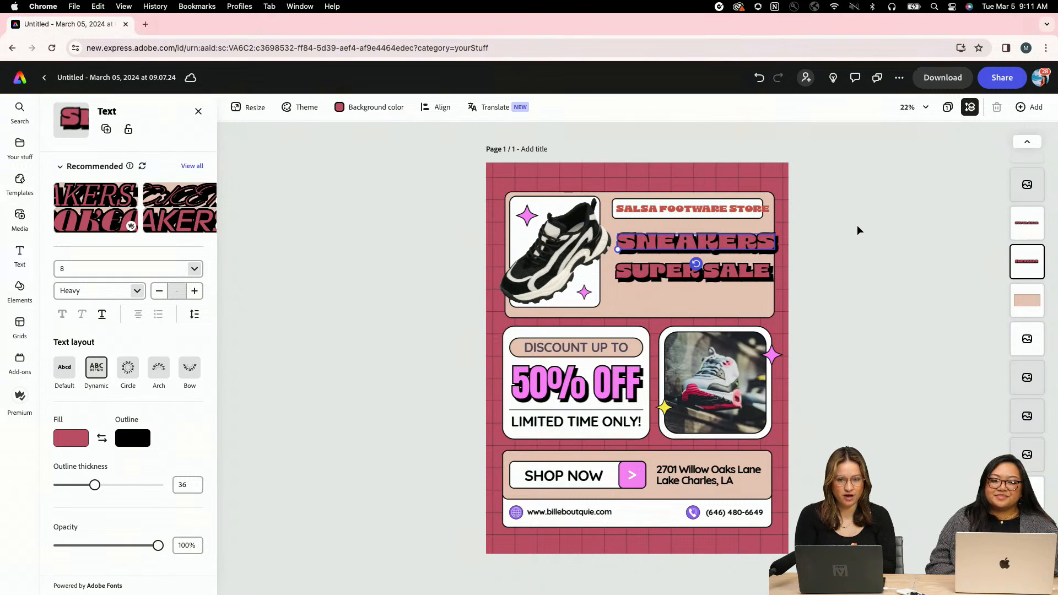
- Set the store address text in the Aesthet Nova Regular brand font
{"action": "left_click", "coordinate": [752, 464]}
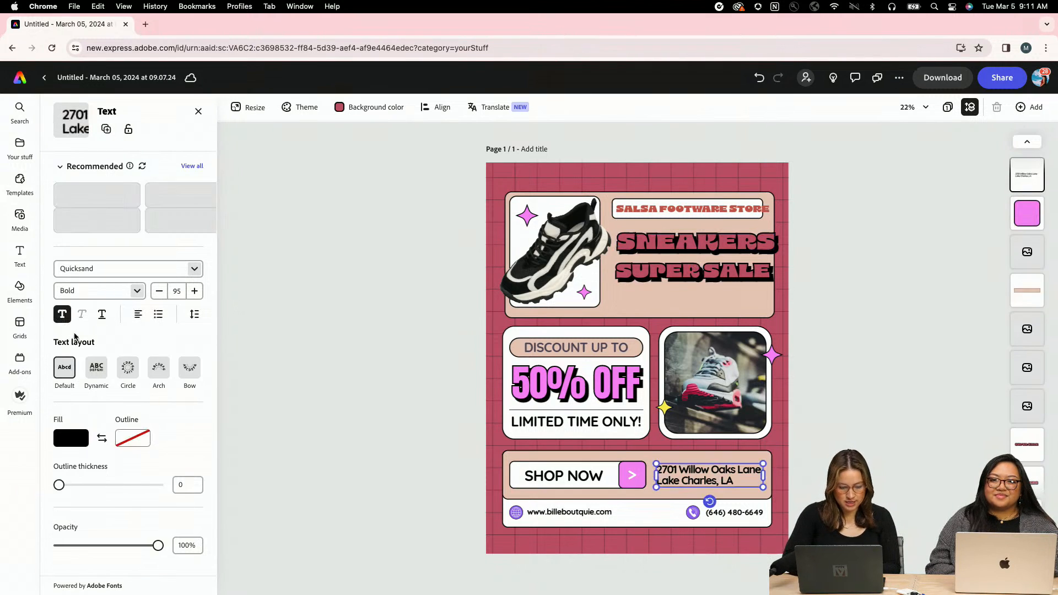
{"action": "left_click", "coordinate": [194, 269]}
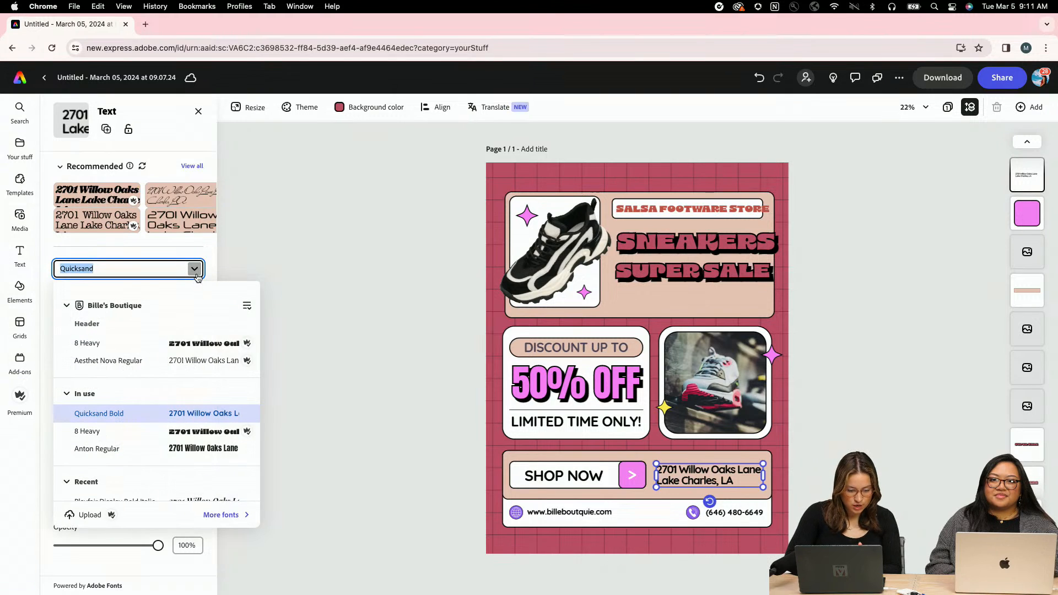
{"action": "left_click", "coordinate": [183, 359]}
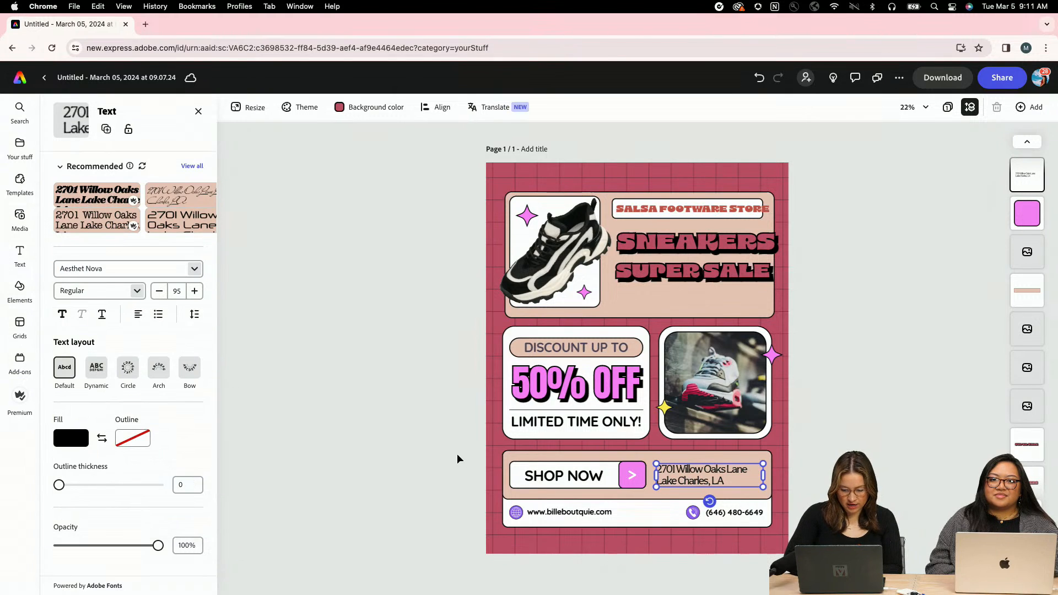
{"action": "left_click", "coordinate": [574, 456]}
- Set the "SHOP NOW" text in the 8 Heavy brand font and nudge it toward the middle of its white box
{"action": "left_click", "coordinate": [589, 479]}
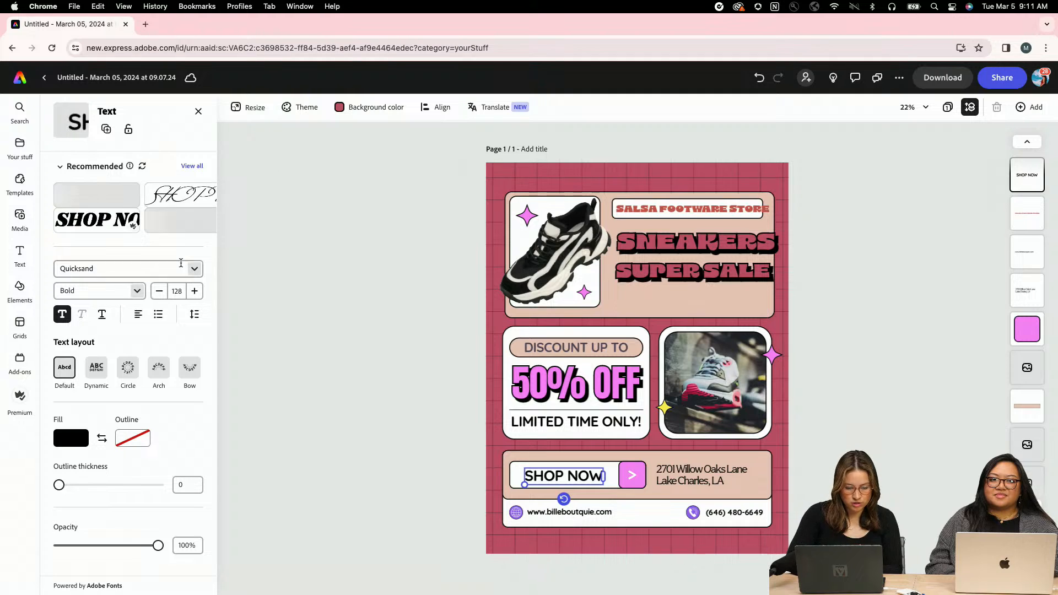
{"action": "left_click", "coordinate": [194, 268]}
{"action": "left_click", "coordinate": [133, 343]}
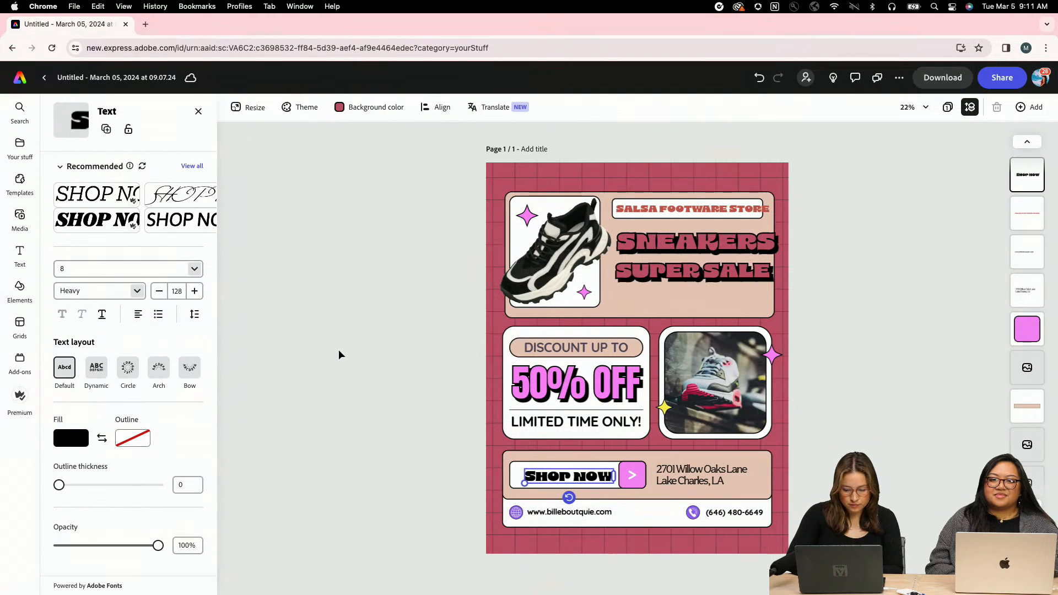
{"action": "left_click", "coordinate": [342, 352]}
{"action": "left_click", "coordinate": [553, 479]}
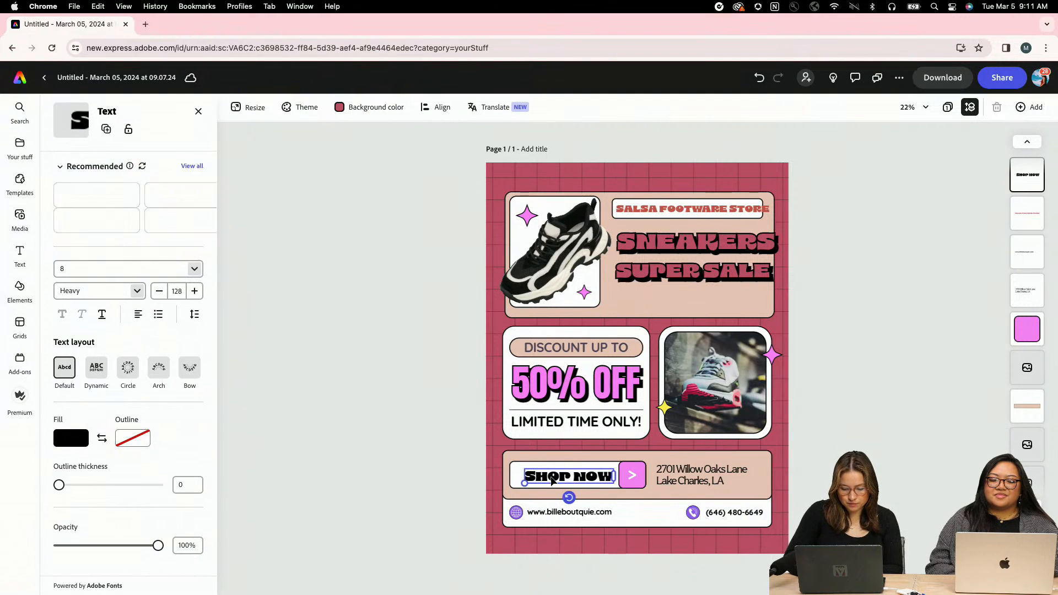
{"action": "left_click", "coordinate": [311, 333]}
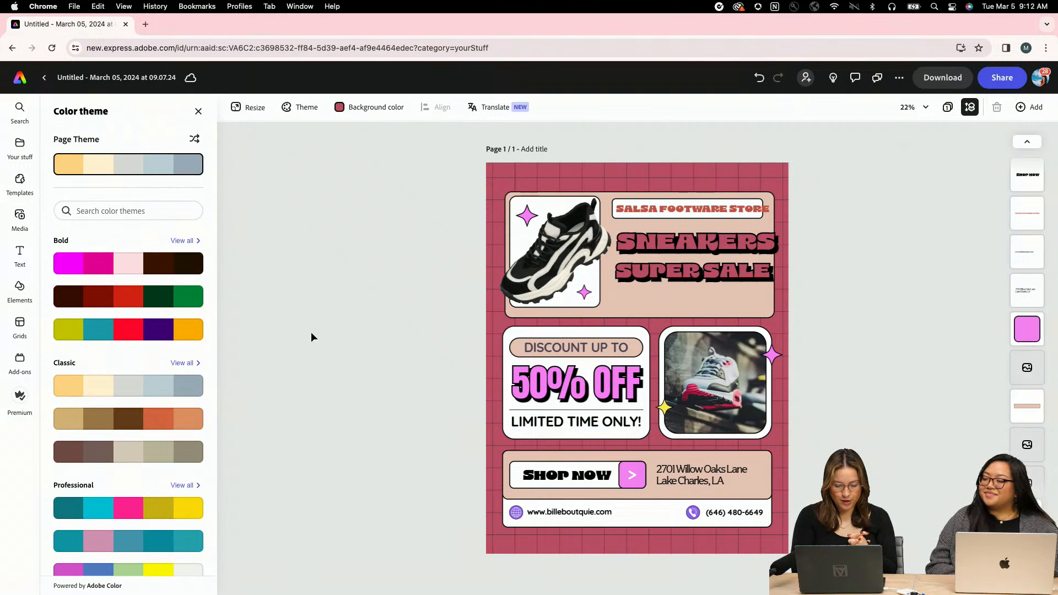
- Delete the black-and-white shoe cutout beside the headings and the sneaker photo from its rounded frame
{"action": "left_click", "coordinate": [564, 261]}
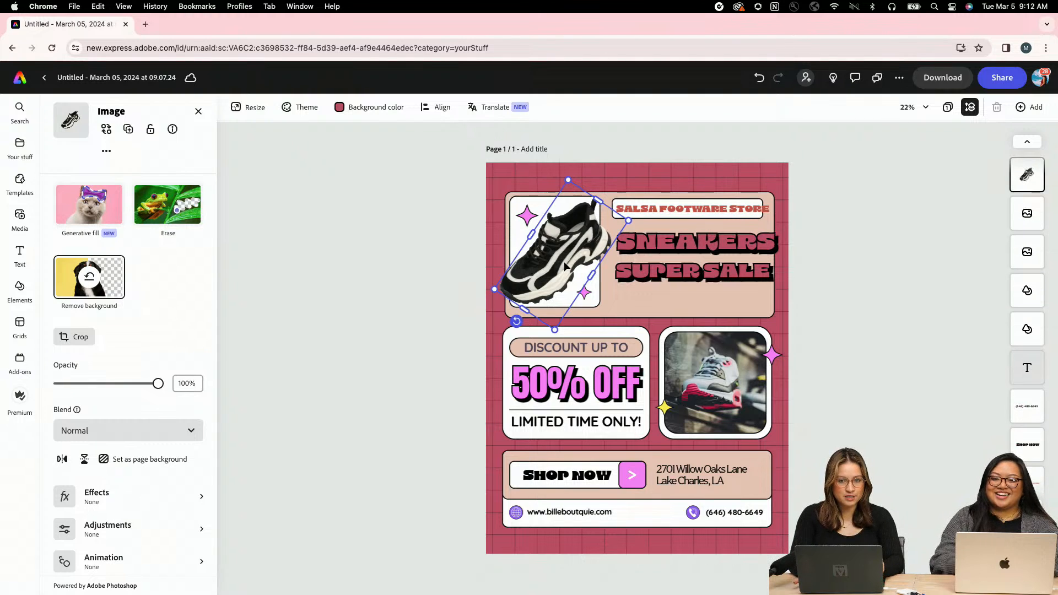
{"action": "key", "text": "Delete"}
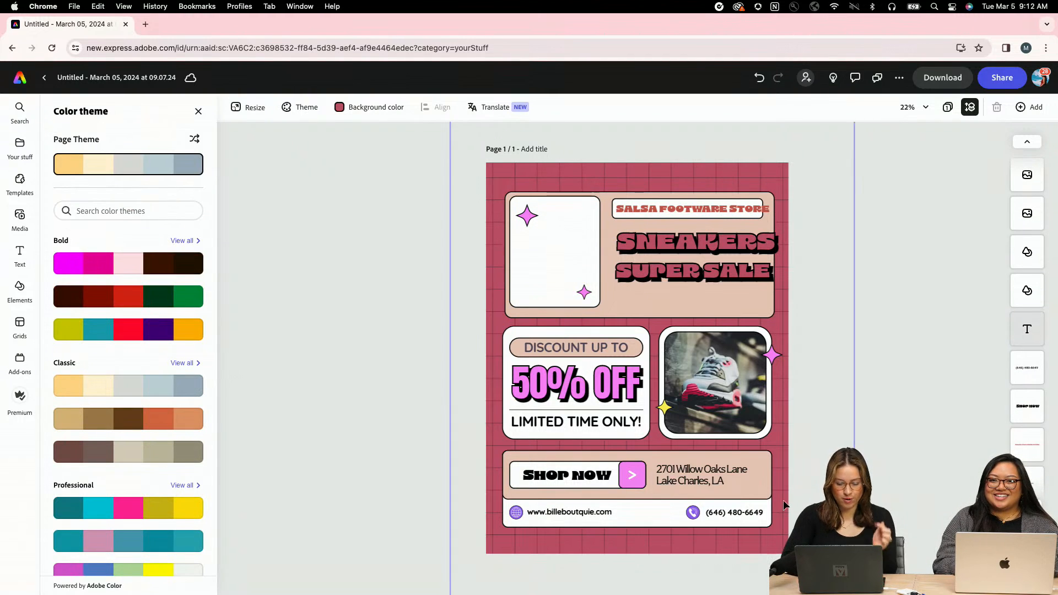
{"action": "left_click", "coordinate": [706, 388]}
{"action": "key", "text": "Delete"}
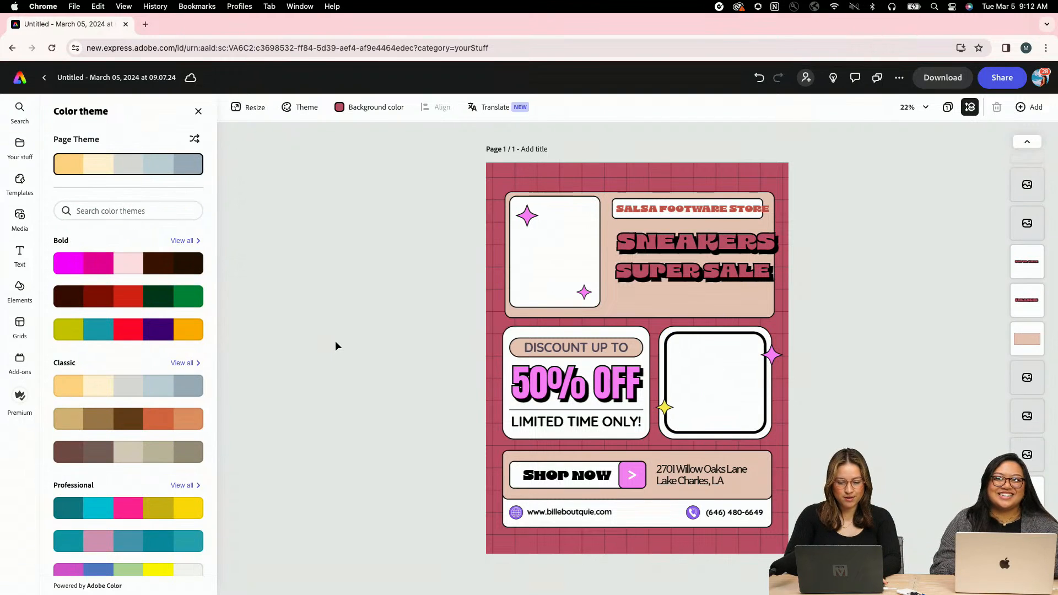
- Add the bucking horse graphic from the Bille's Boutique library, enlarge it and move it over the flyer's lower-right corner
{"action": "left_click", "coordinate": [199, 112]}
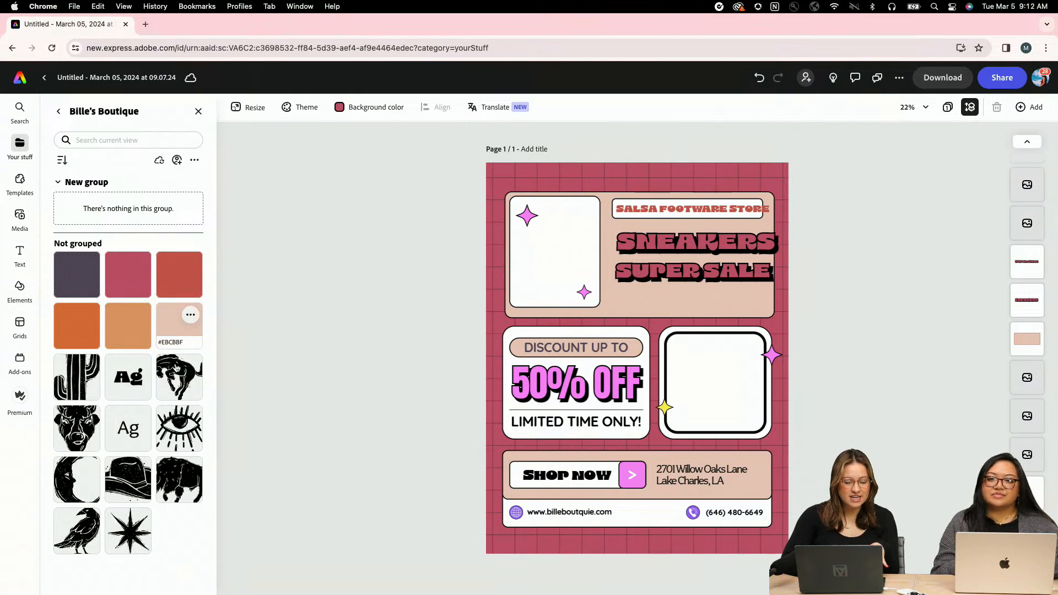
{"action": "left_click", "coordinate": [185, 395]}
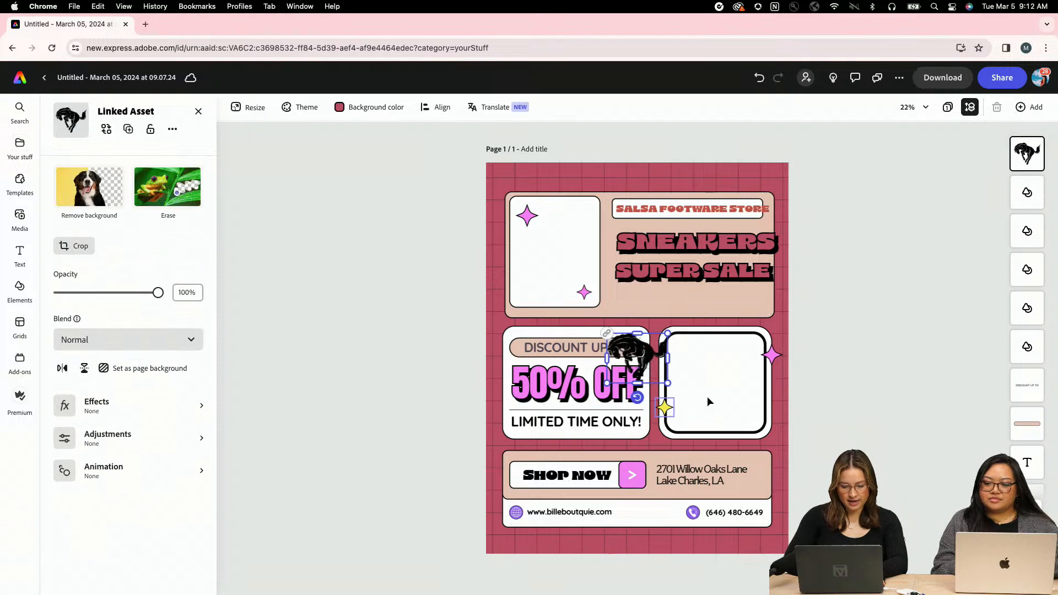
{"action": "left_click_drag", "start_coordinate": [668, 383], "coordinate": [750, 453]}
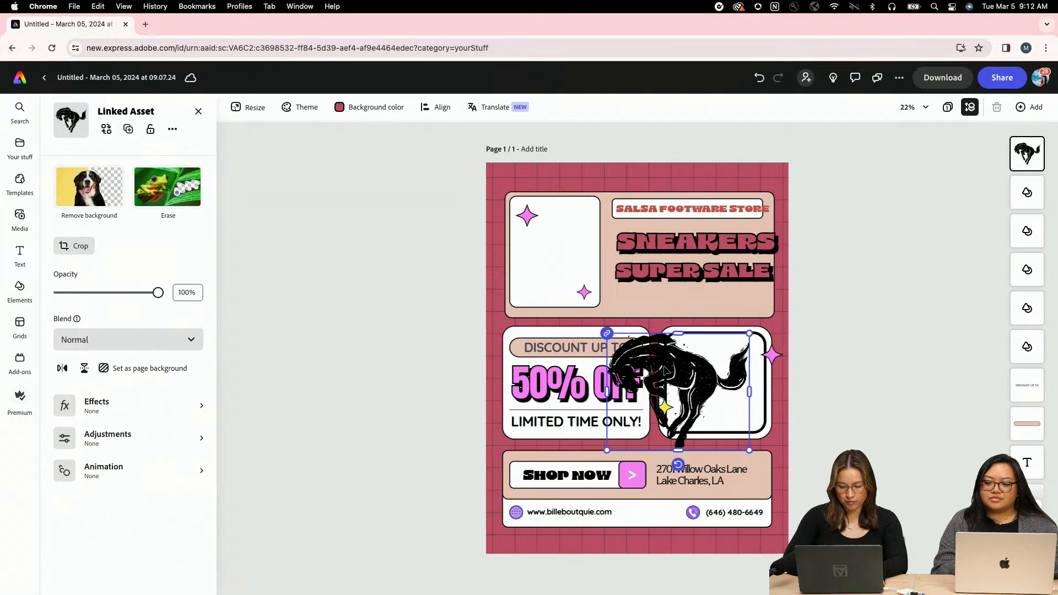
{"action": "left_click_drag", "start_coordinate": [711, 386], "coordinate": [750, 485]}
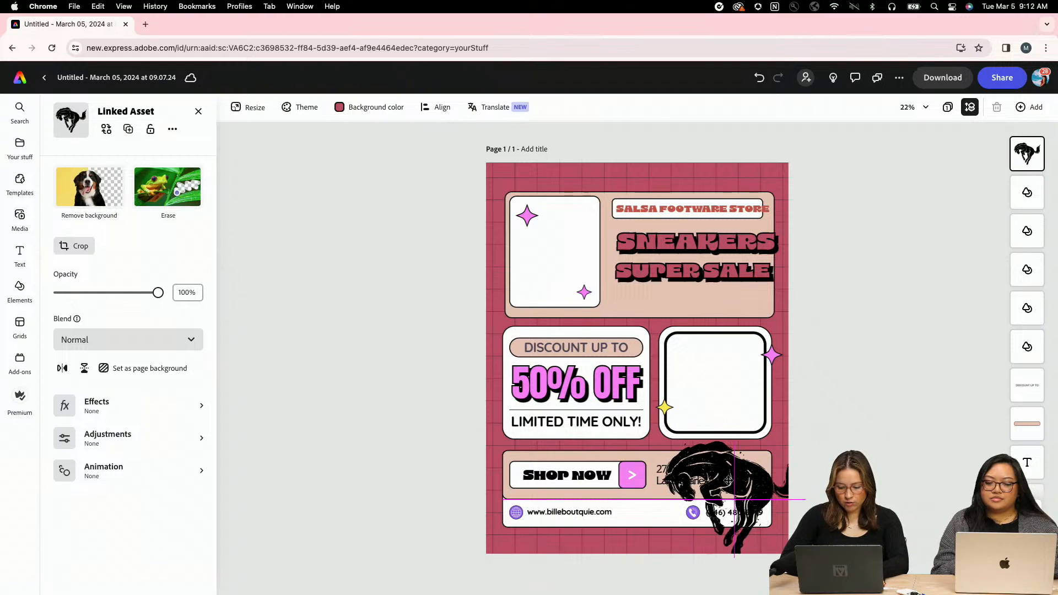
- Shift the bucking horse graphic slightly to the left over the flyer's lower-right corner and deselect it
{"action": "left_click_drag", "start_coordinate": [675, 449], "coordinate": [654, 444]}
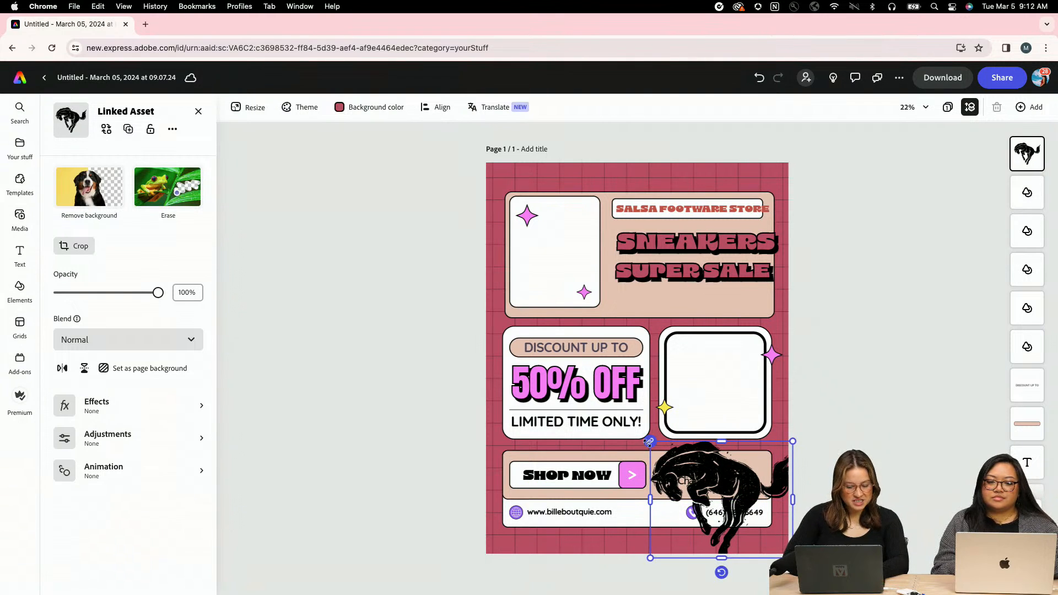
{"action": "left_click_drag", "start_coordinate": [648, 442], "coordinate": [653, 440]}
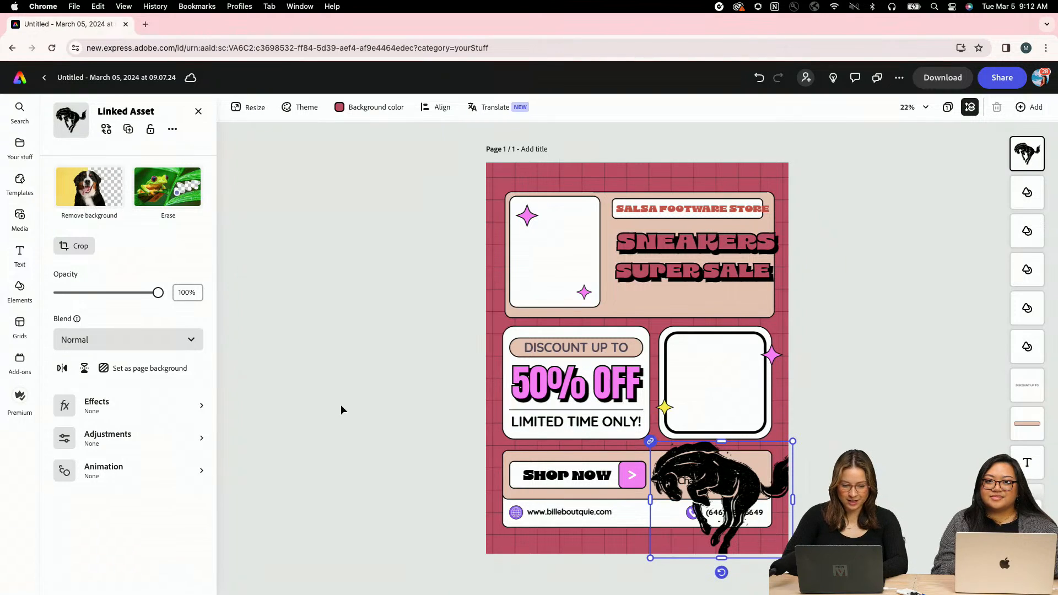
{"action": "left_click", "coordinate": [364, 409]}
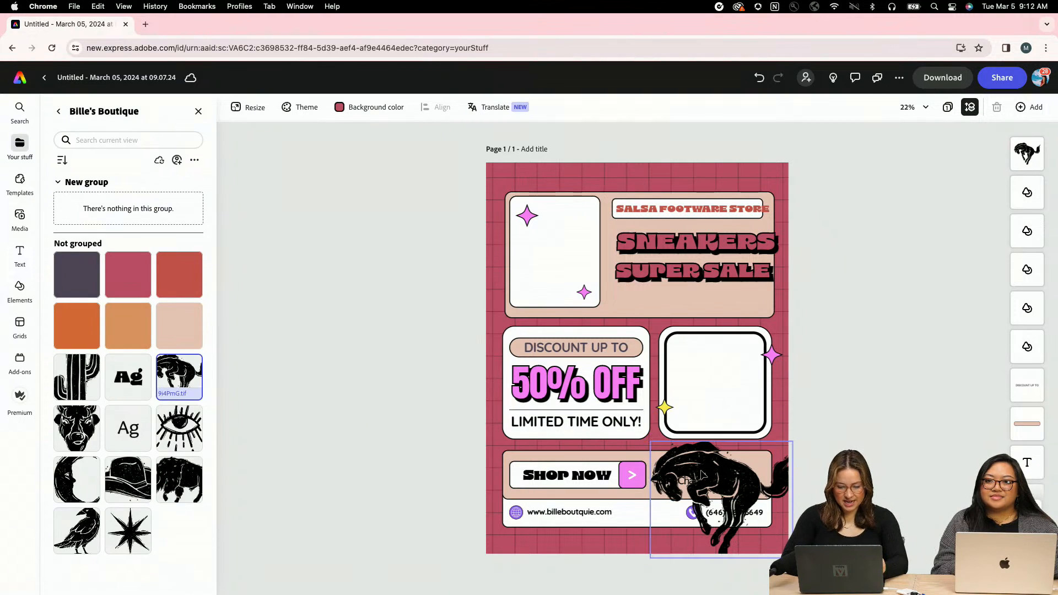
- Switch to Illustrator and recolor the bucking horse's fill to a gray of 43.14% K
{"action": "key", "text": "super+Tab"}
{"action": "left_click", "coordinate": [671, 472]}
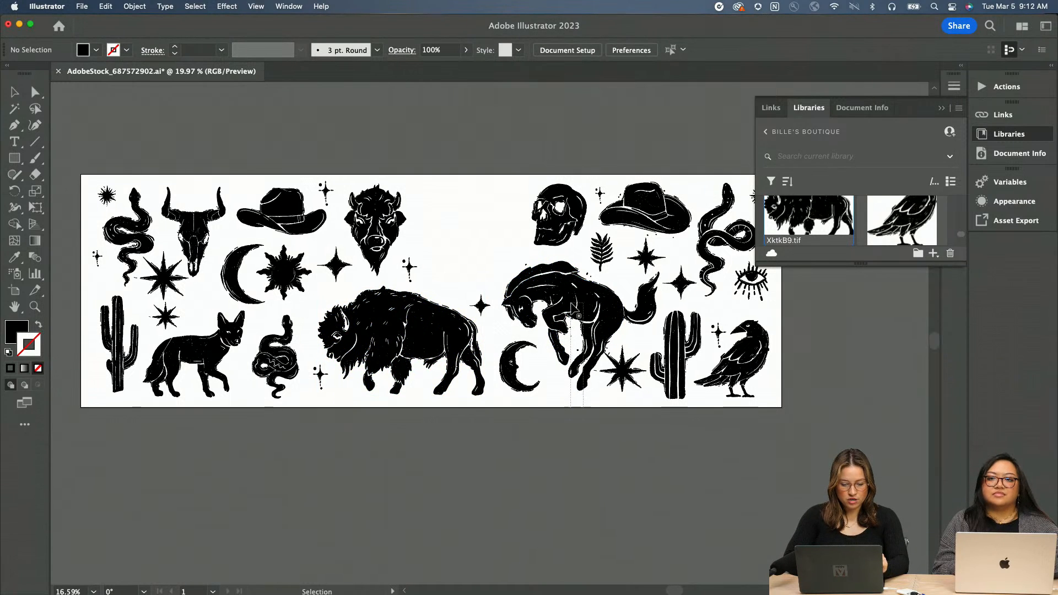
{"action": "left_click", "coordinate": [573, 308]}
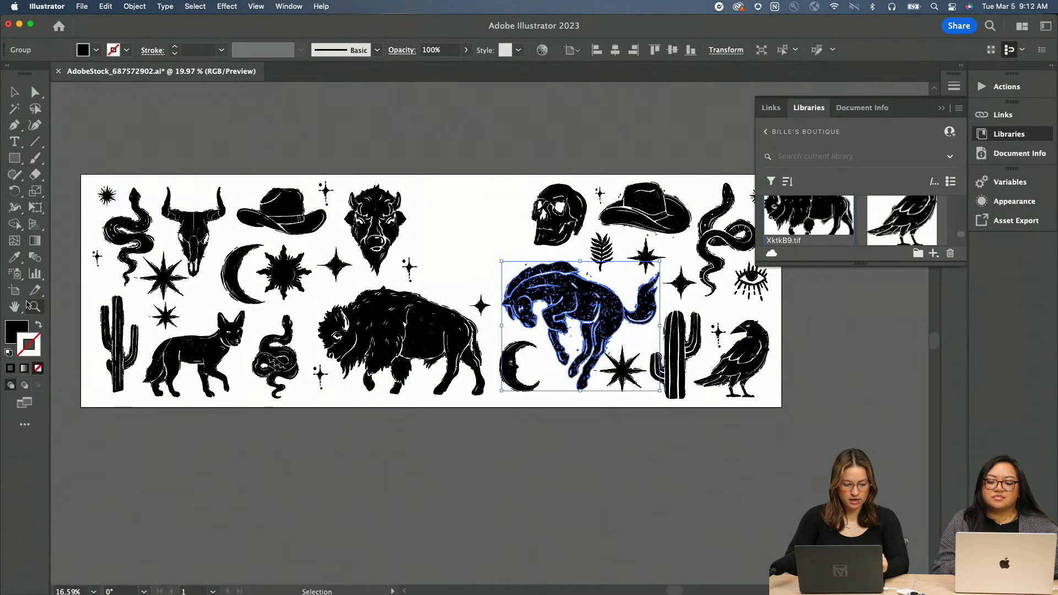
{"action": "left_click", "coordinate": [17, 330]}
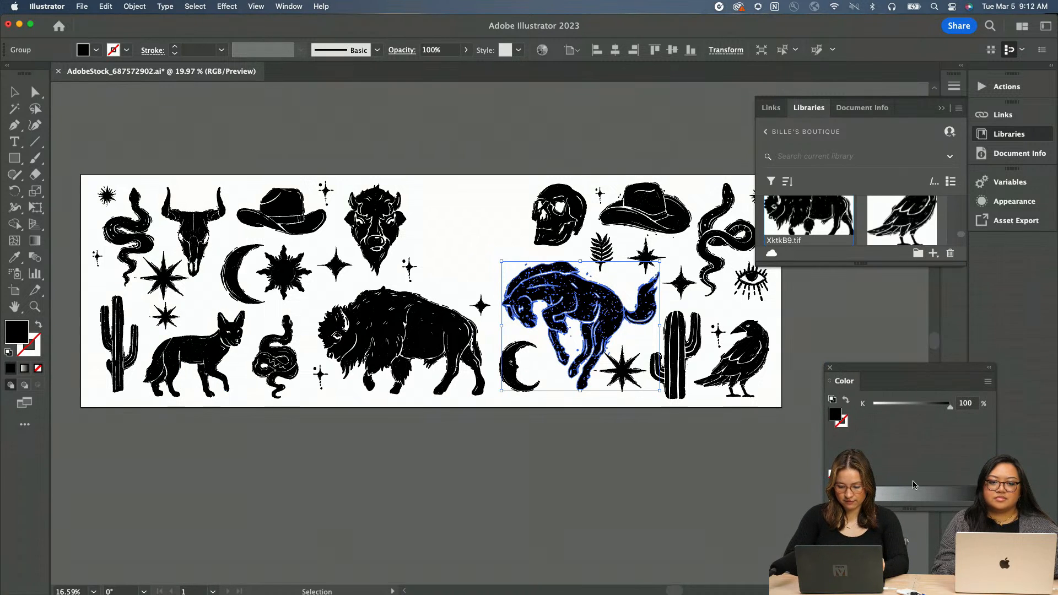
{"action": "mouse_move", "coordinate": [915, 491]}
{"action": "left_mouse_down"}
{"action": "mouse_move", "coordinate": [978, 494]}
{"action": "mouse_move", "coordinate": [898, 491]}
{"action": "left_mouse_up"}
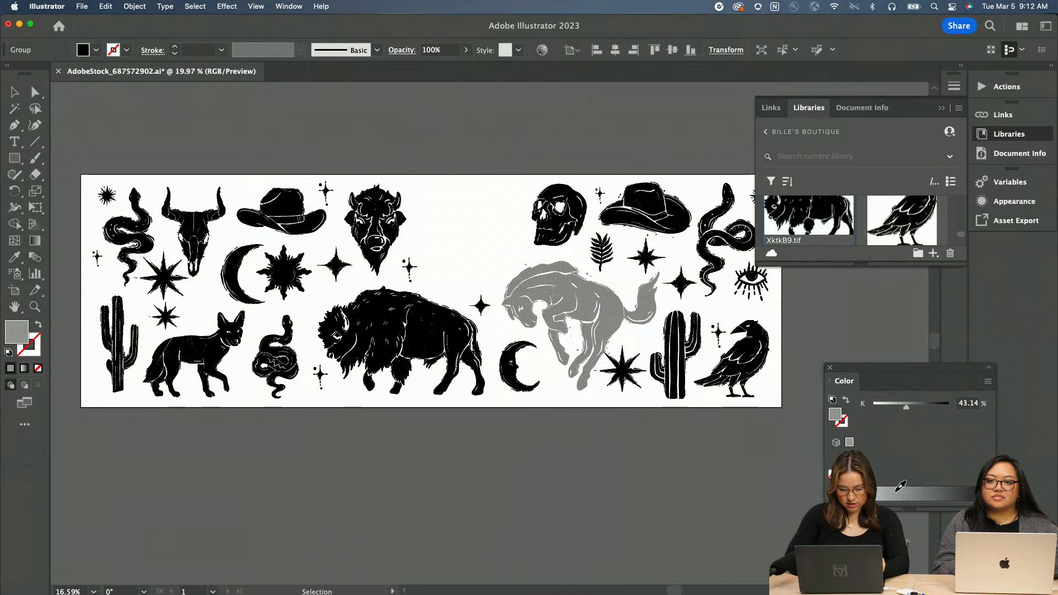
{"action": "left_click", "coordinate": [595, 539]}
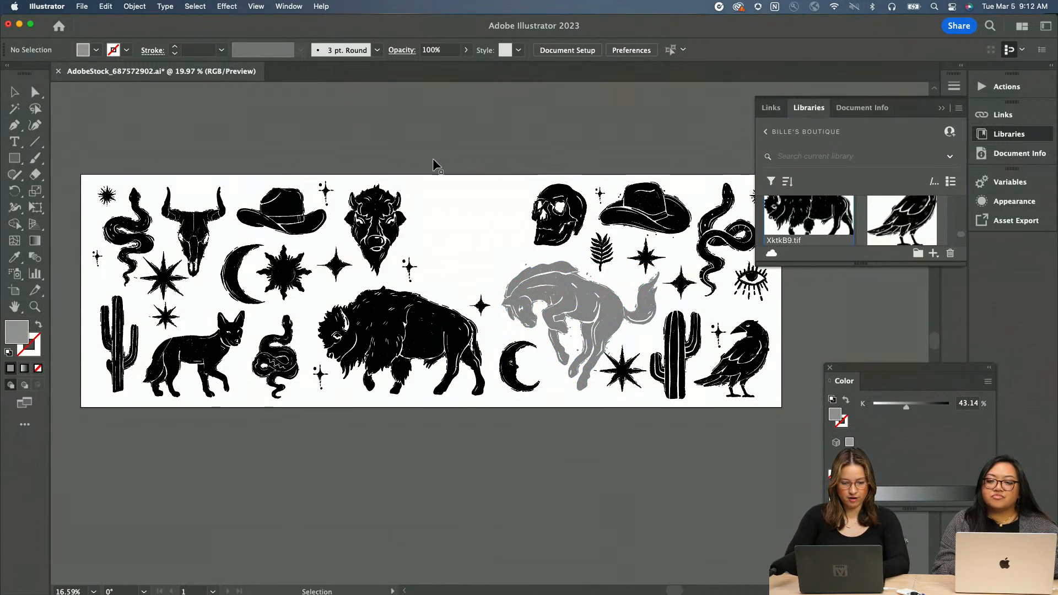
- Save the Illustrator document with the recolored horse and switch back to the Adobe Express flyer
{"action": "left_click", "coordinate": [82, 7]}
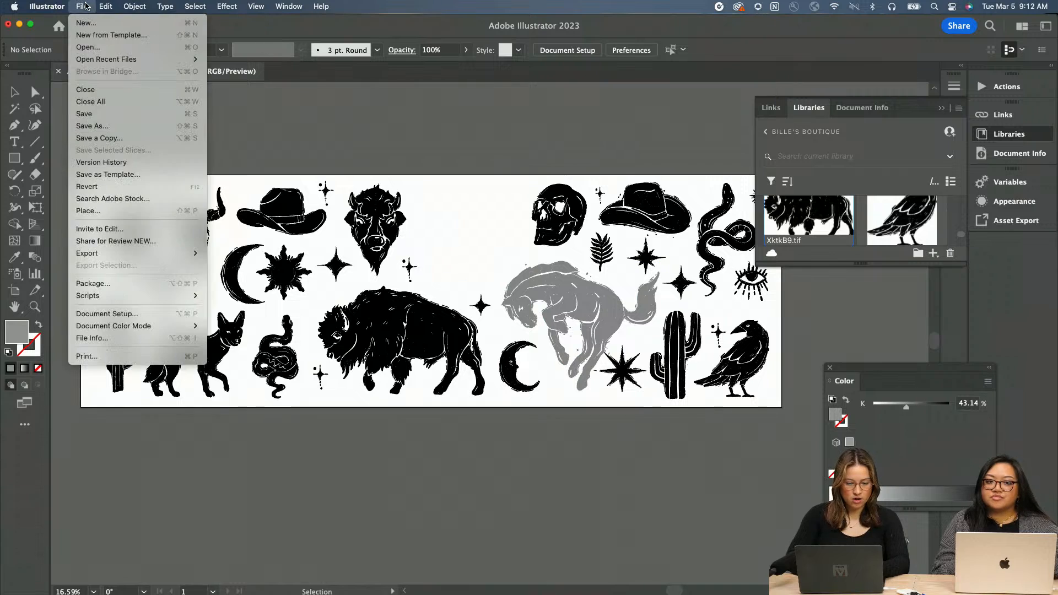
{"action": "left_click", "coordinate": [85, 113]}
{"action": "key", "text": "ctrl+Right"}
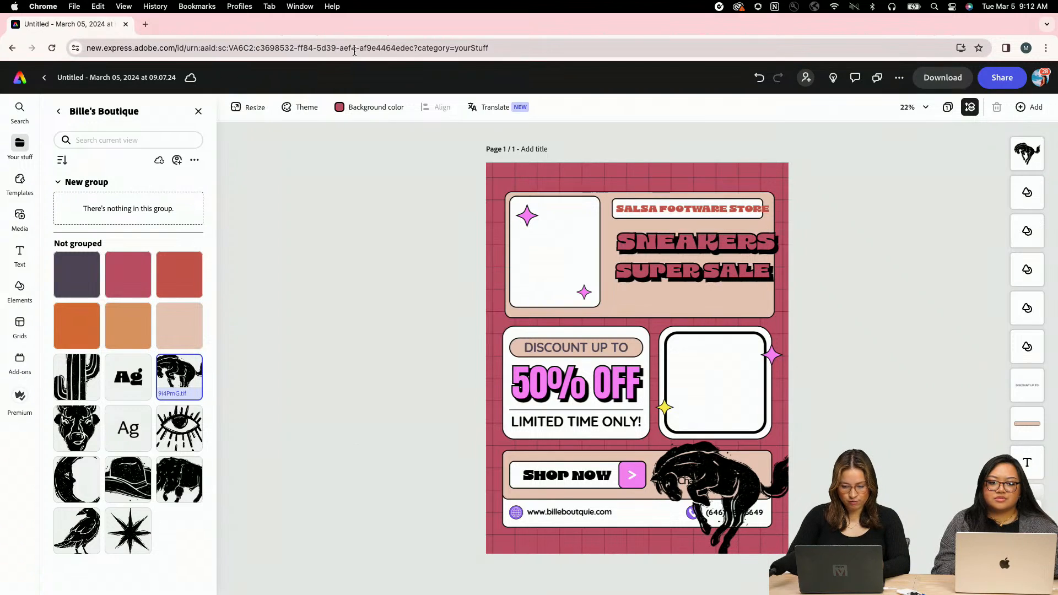
{"action": "key", "text": "ctrl+Left"}
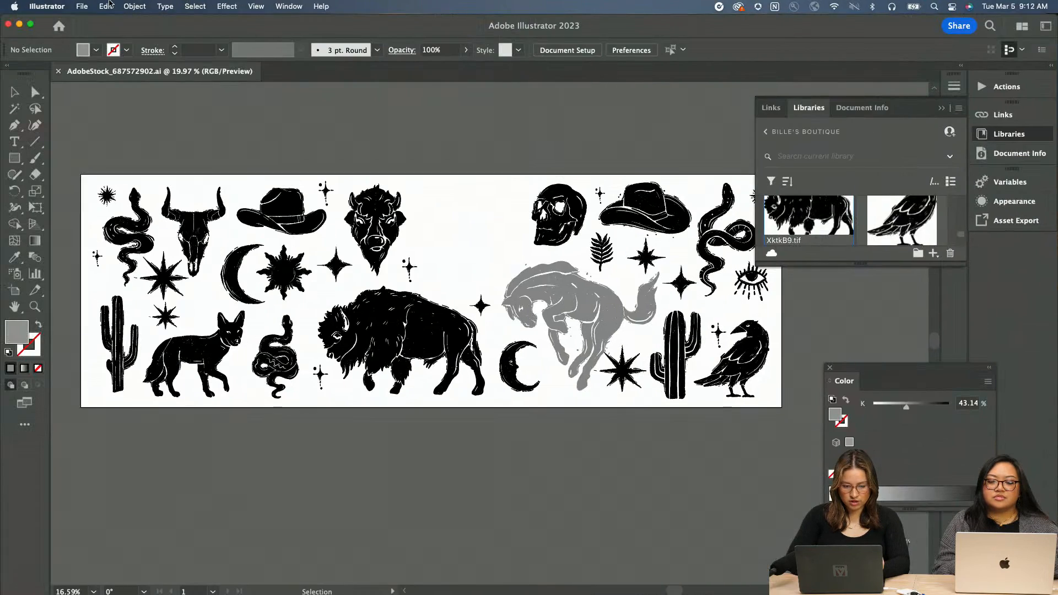
{"action": "left_click", "coordinate": [85, 5]}
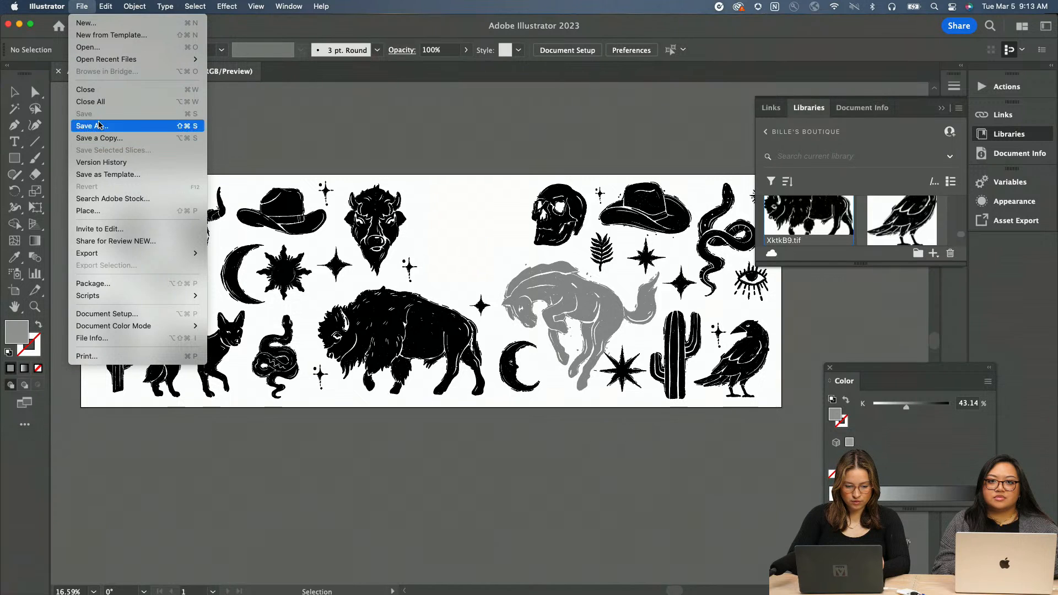
{"action": "left_click", "coordinate": [387, 192]}
{"action": "key", "text": "ctrl+Right"}
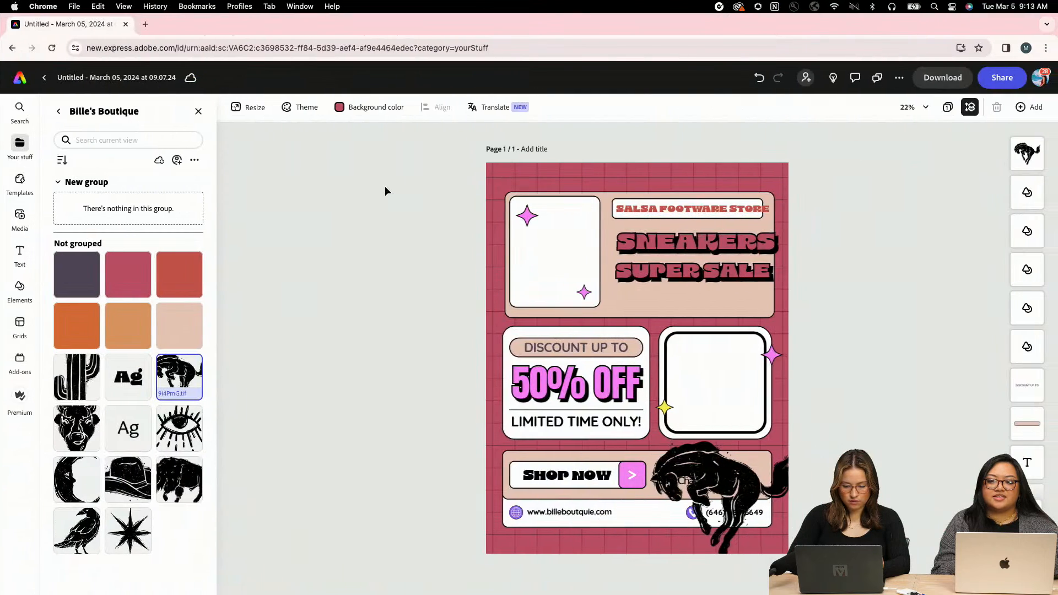
- Reload the flyer's page and check the linked horse graphic for the color change made in Illustrator
{"action": "left_click", "coordinate": [386, 44]}
{"action": "key", "text": "Return"}
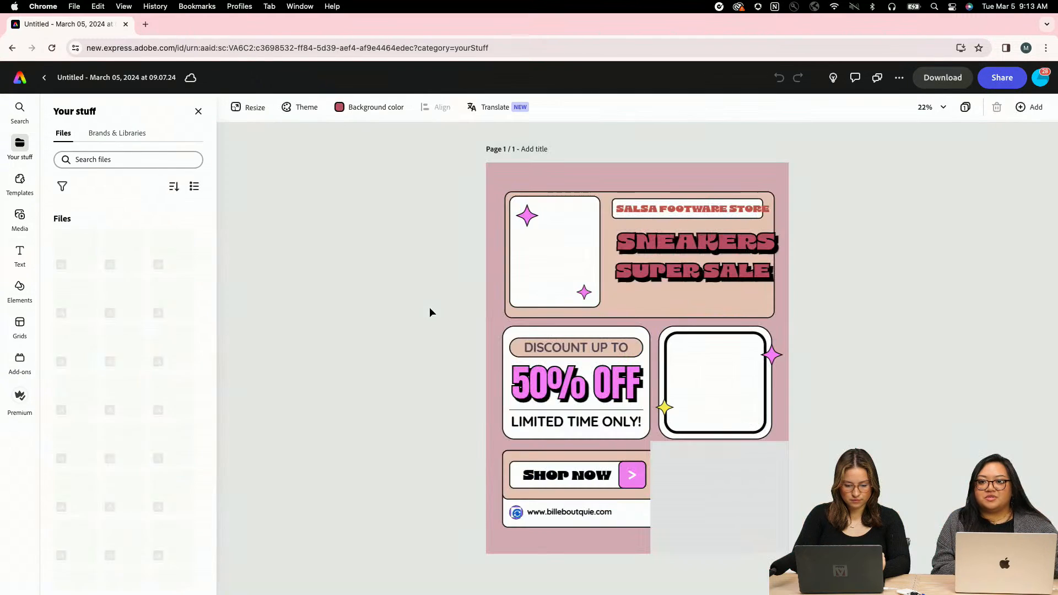
{"action": "left_click", "coordinate": [748, 483]}
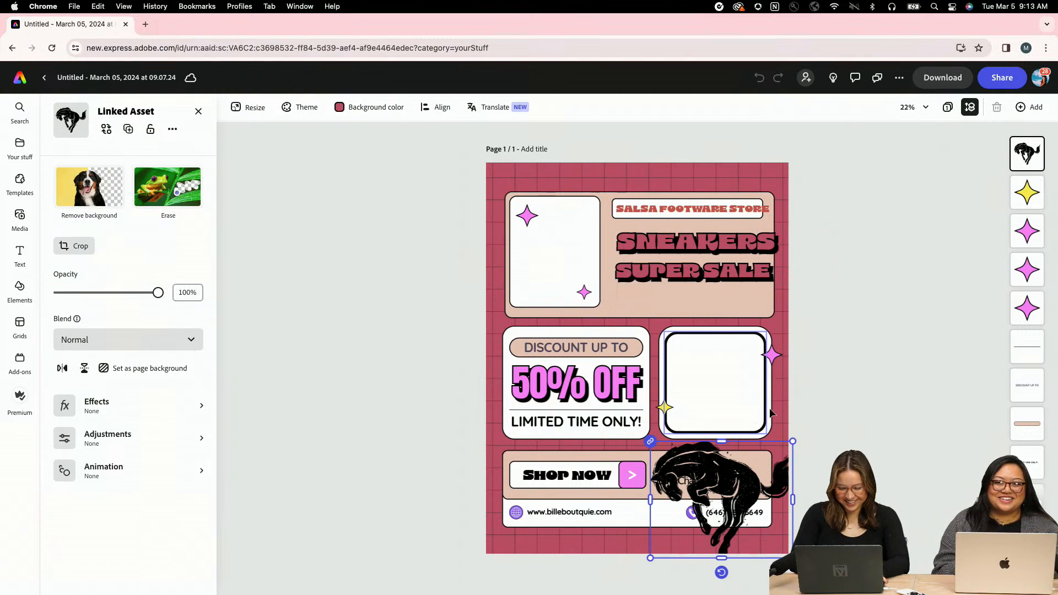
{"action": "left_click", "coordinate": [840, 369]}
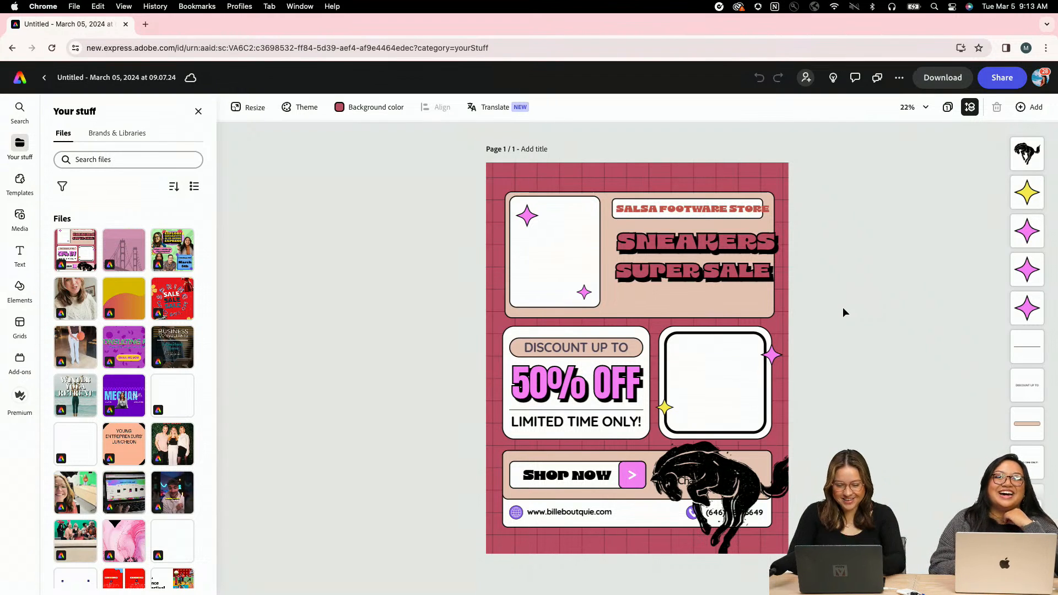
- Insert a Square (1:1) text-to-image placeholder and enlarge it over the middle of the flyer
{"action": "left_click", "coordinate": [197, 113]}
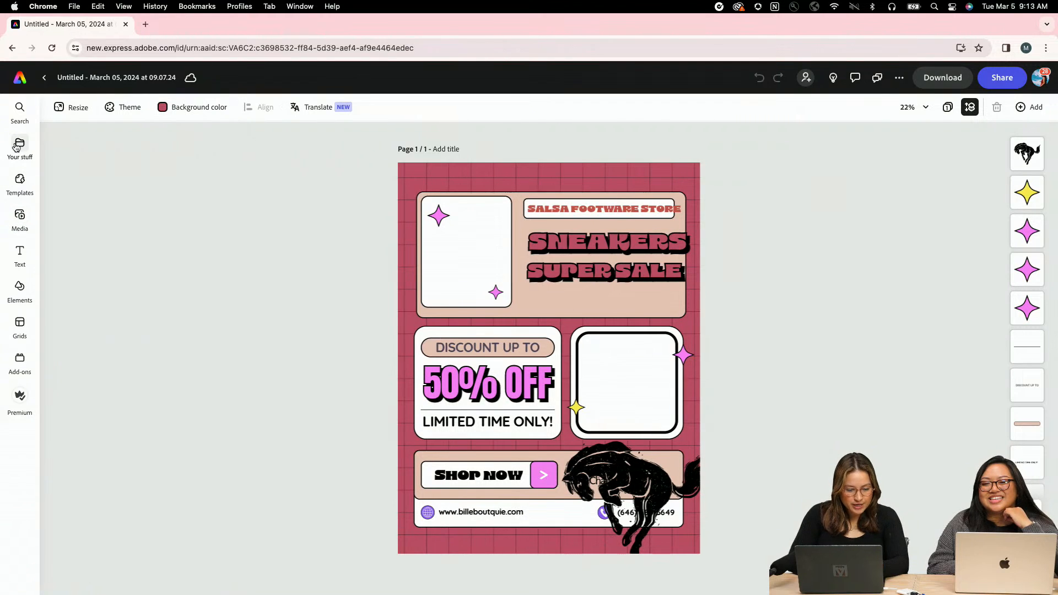
{"action": "left_click", "coordinate": [20, 215]}
{"action": "left_click", "coordinate": [136, 134]}
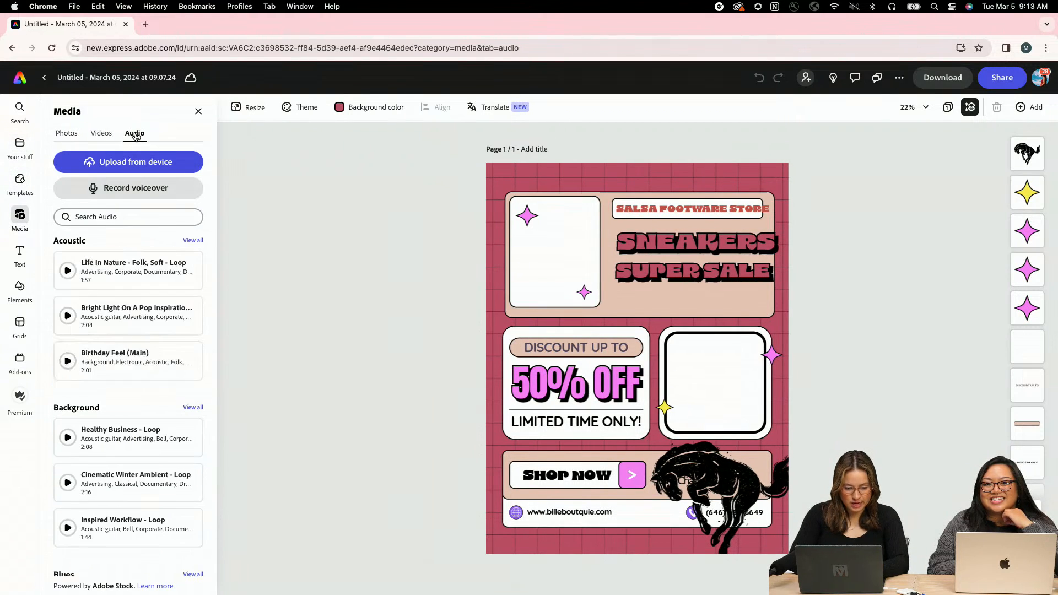
{"action": "left_click", "coordinate": [66, 133]}
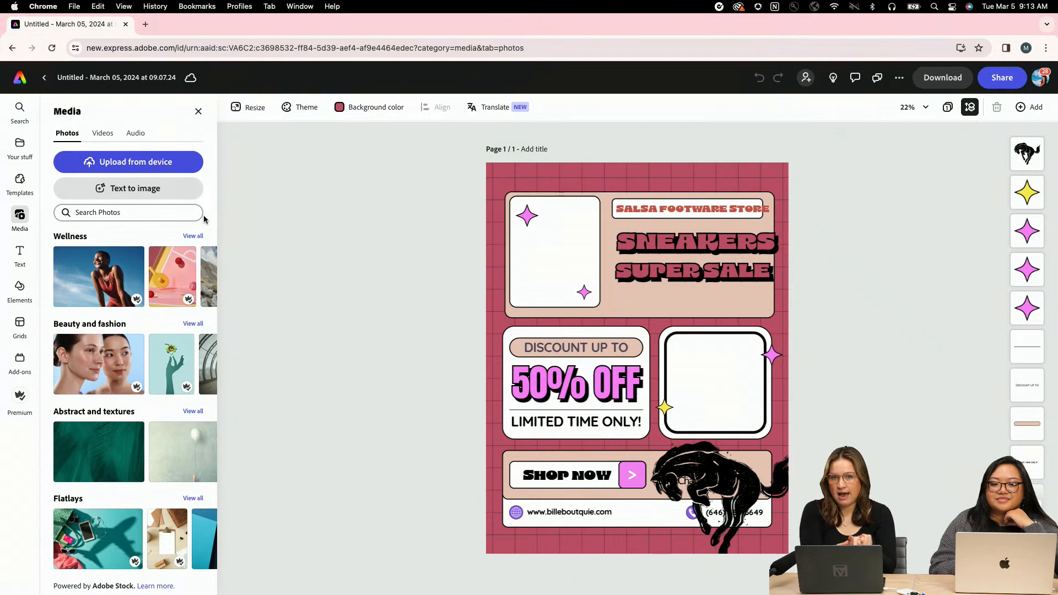
{"action": "left_click", "coordinate": [144, 191]}
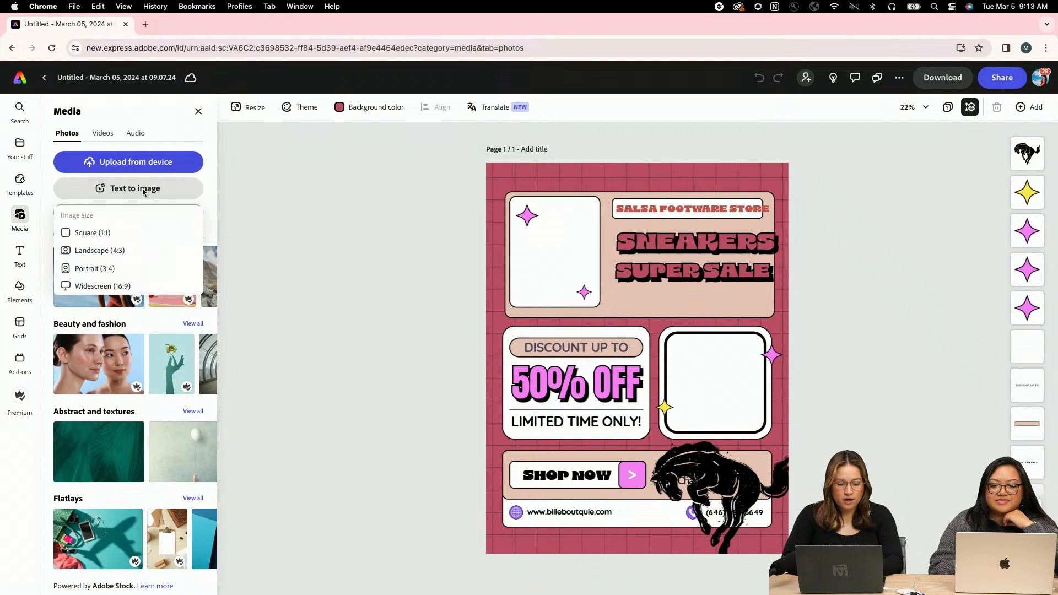
{"action": "left_click", "coordinate": [105, 234]}
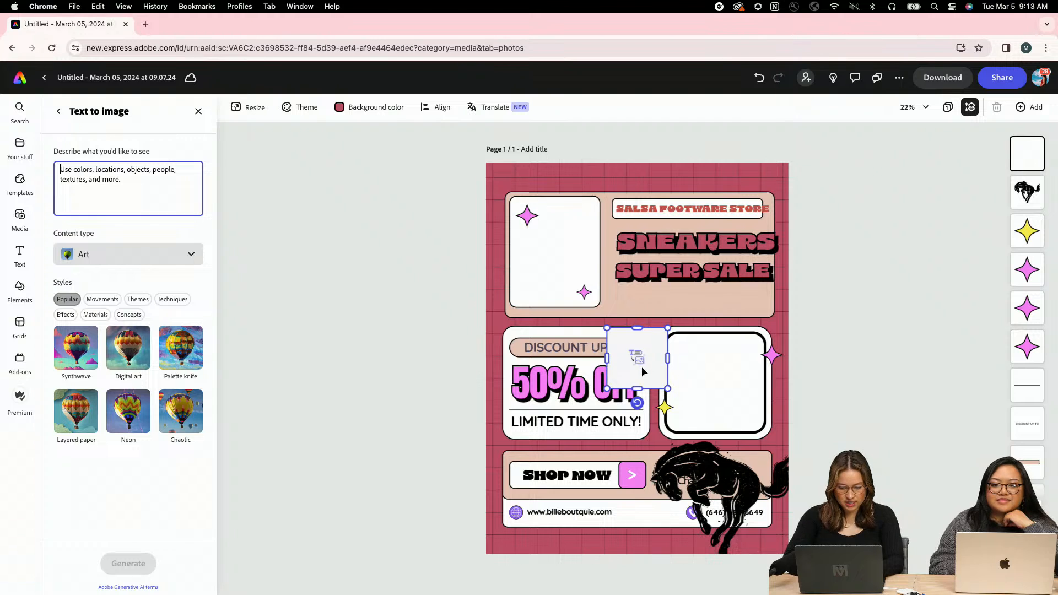
{"action": "left_click_drag", "start_coordinate": [641, 366], "coordinate": [561, 319]}
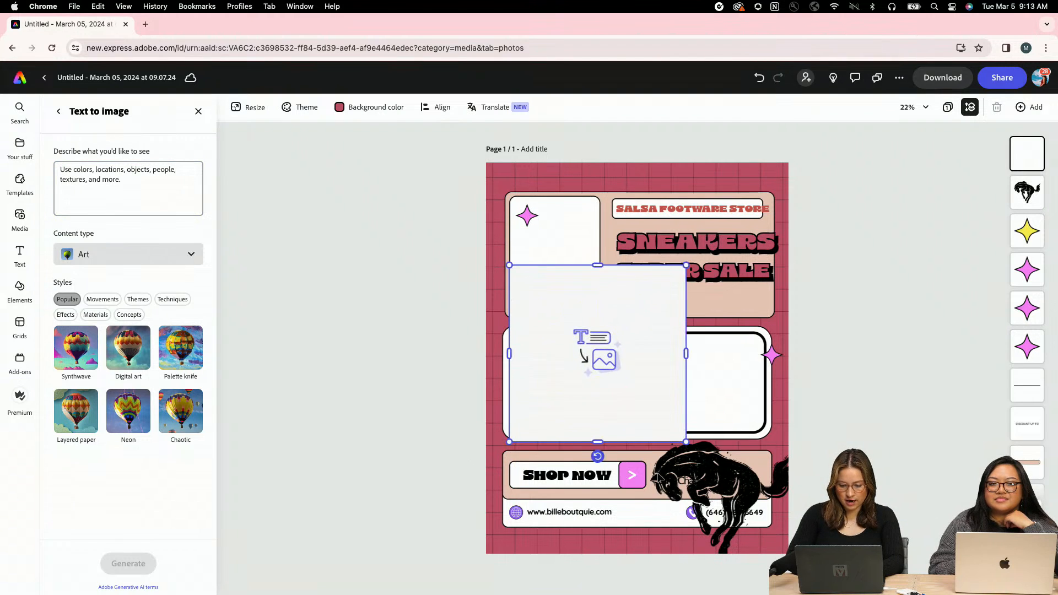
{"action": "left_click", "coordinate": [137, 199]}
{"action": "type", "text": "I"}
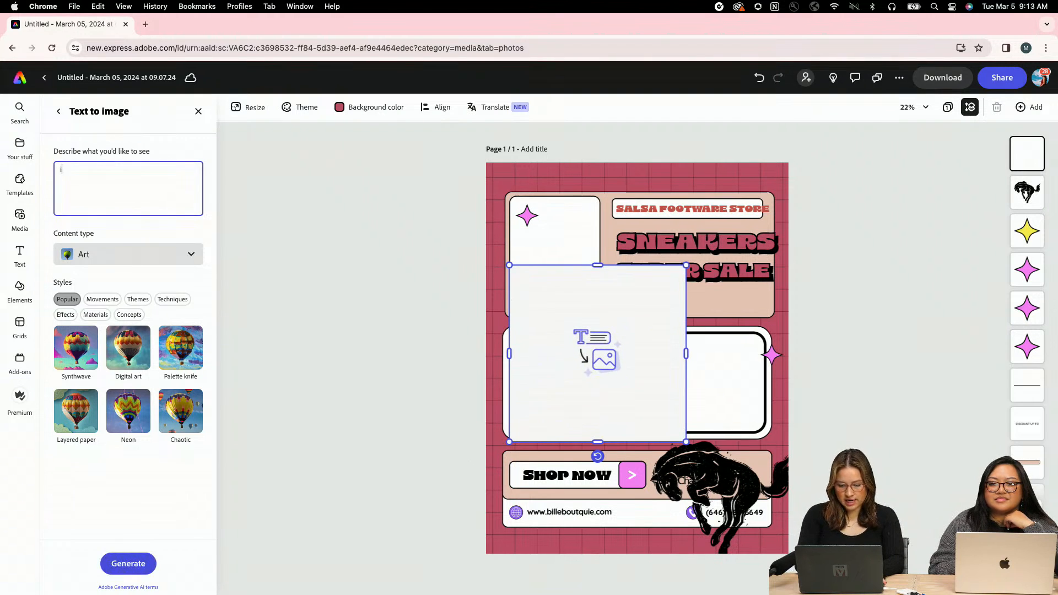
{"action": "key", "text": "BackSpace"}
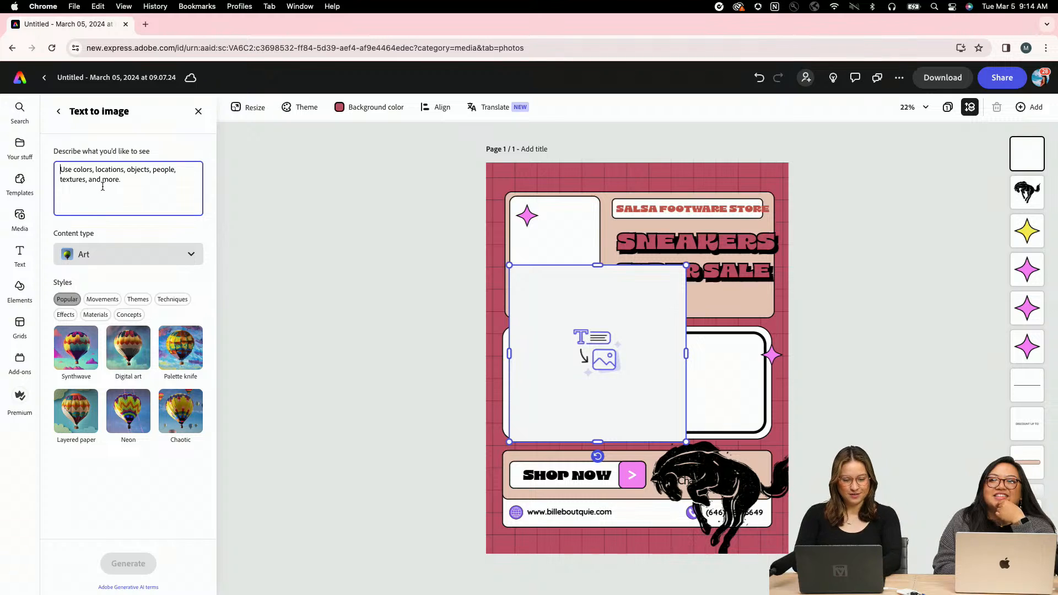
{"action": "type", "text": "B"}
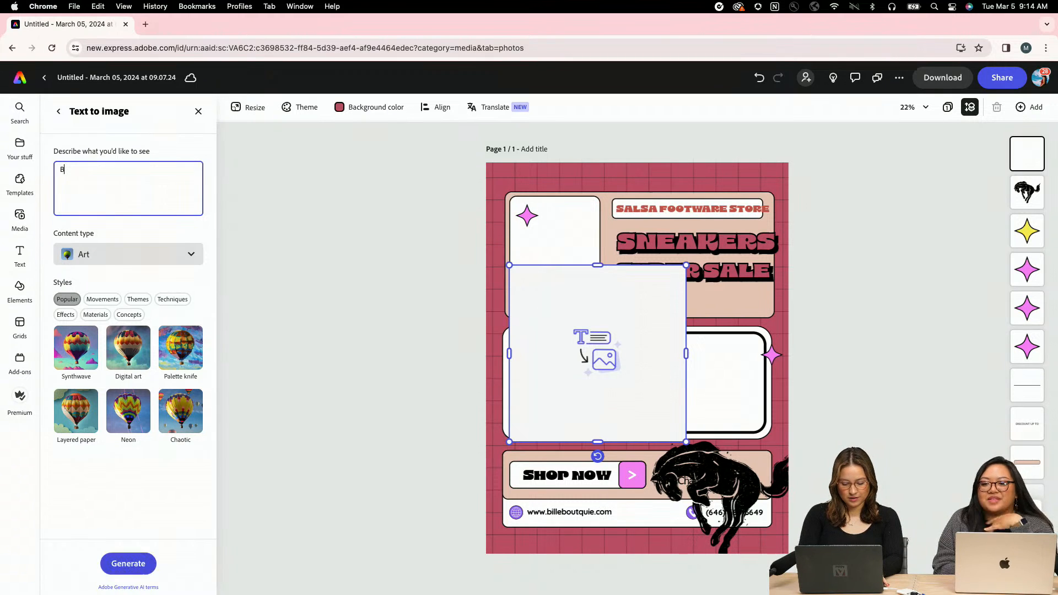
{"action": "type", "text": "o"}
{"action": "key", "text": "BackSpace"}
{"action": "key", "text": "BackSpace"}
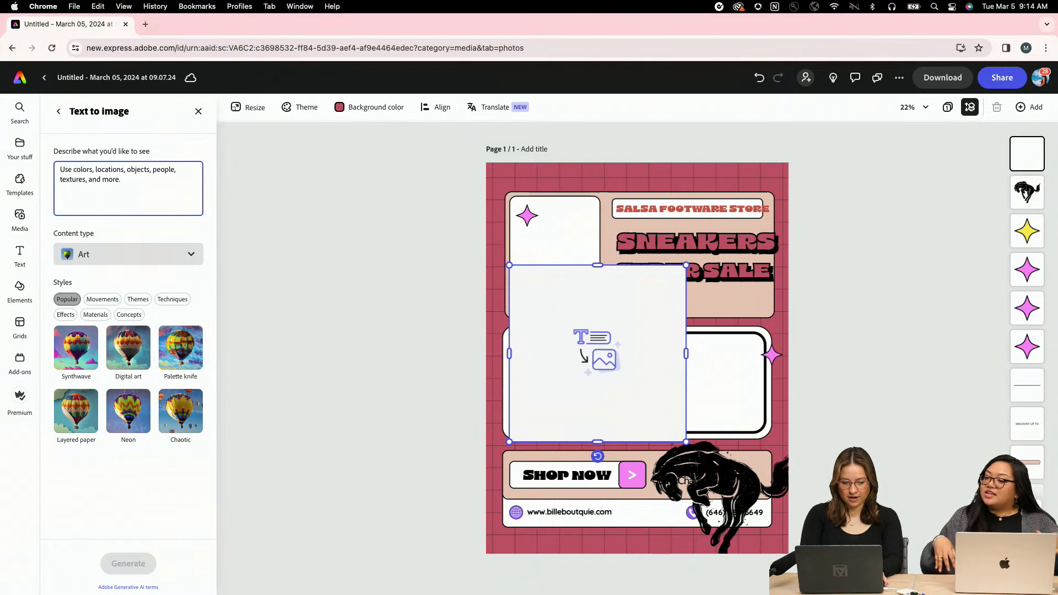
{"action": "type", "text": "belts with"}
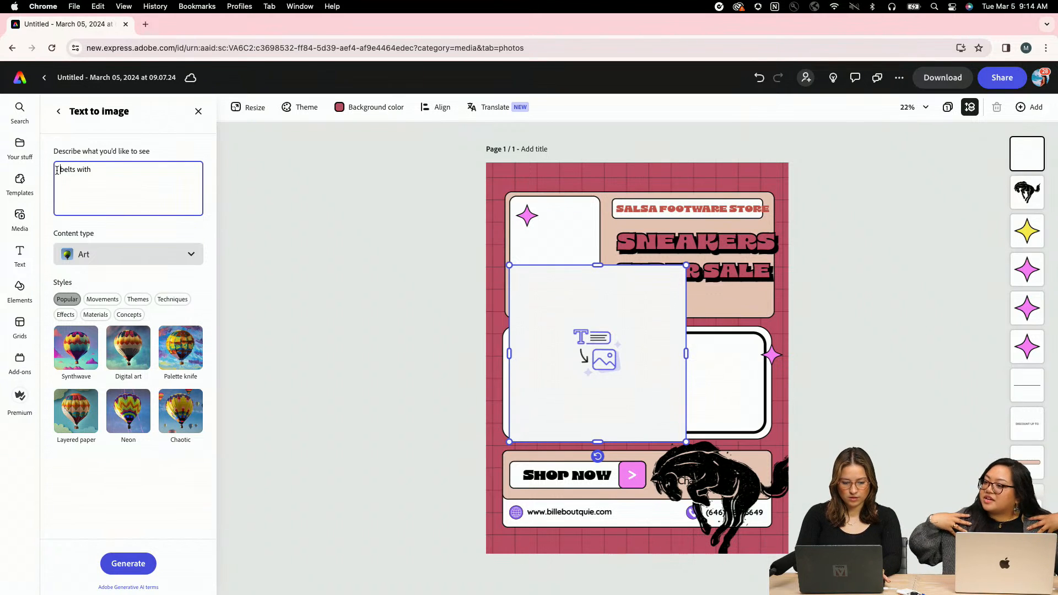
- Replace the draft image description with "Jacket with Fringe"
{"action": "key", "text": "super+a"}
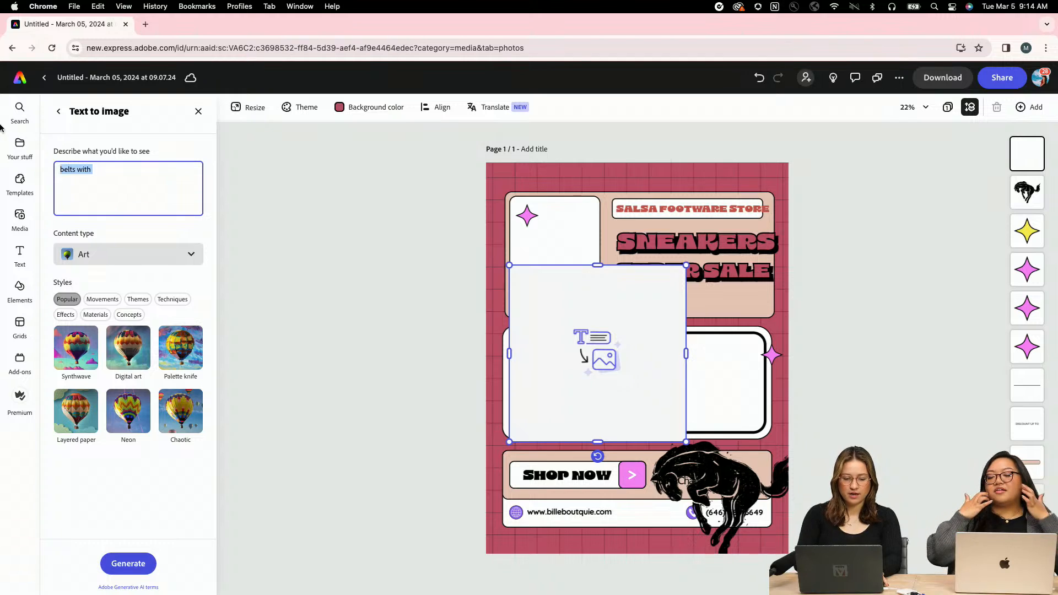
{"action": "type", "text": "Jacket with Fr"}
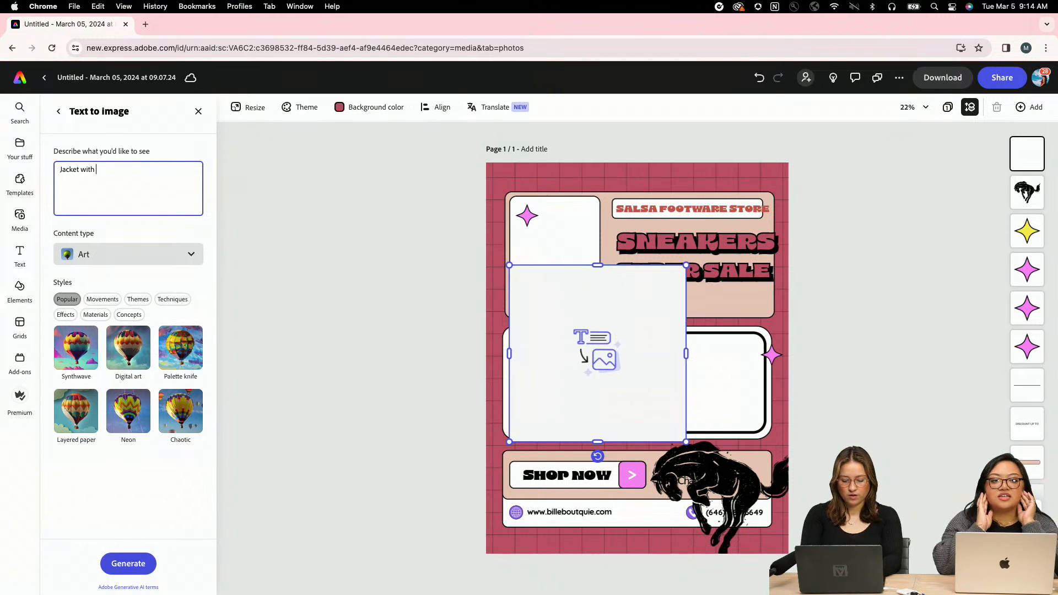
{"action": "type", "text": "inge"}
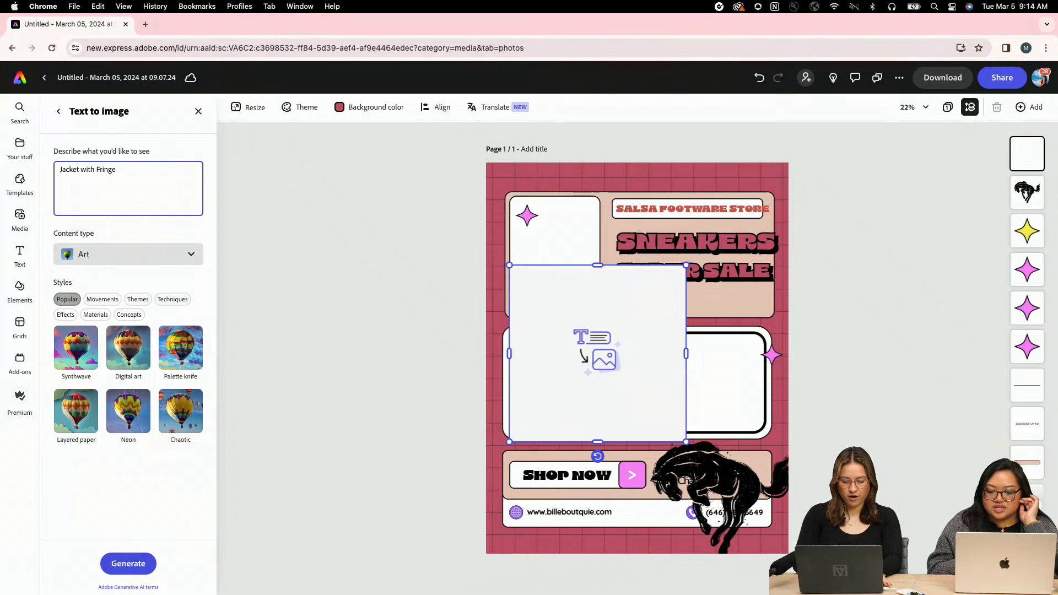
- Add "Red Leather" at the start of the image description to make it "Red Leather Jacket with Fringe"
{"action": "left_click", "coordinate": [62, 172]}
{"action": "type", "text": "Lether"}
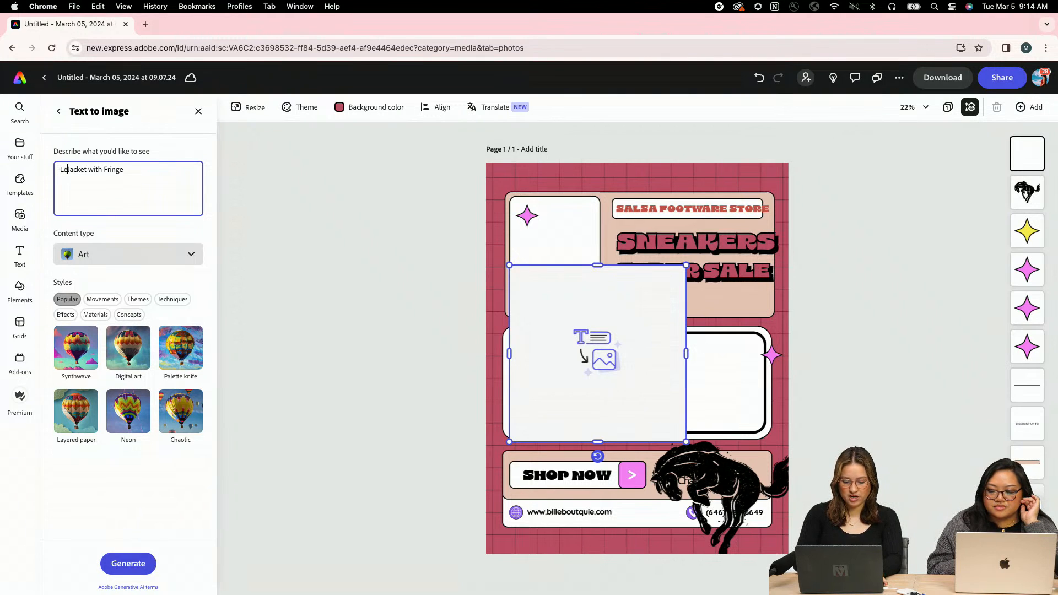
{"action": "key", "text": "BackSpace"}
{"action": "key", "text": "BackSpace"}
{"action": "key", "text": "BackSpace"}
{"action": "key", "text": "BackSpace"}
{"action": "key", "text": "BackSpace"}
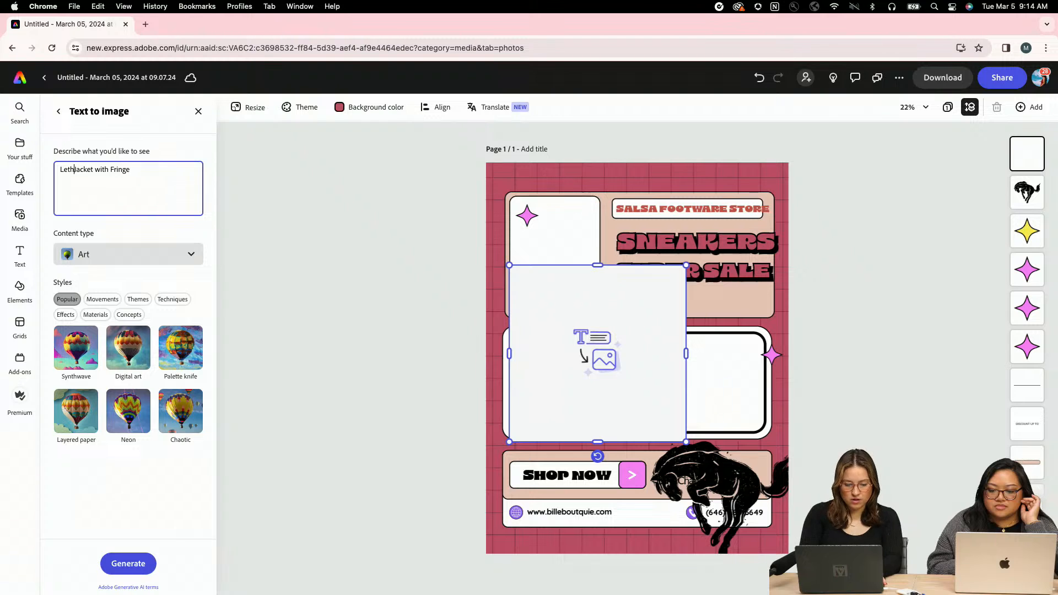
{"action": "type", "text": "ag"}
{"action": "key", "text": "BackSpace"}
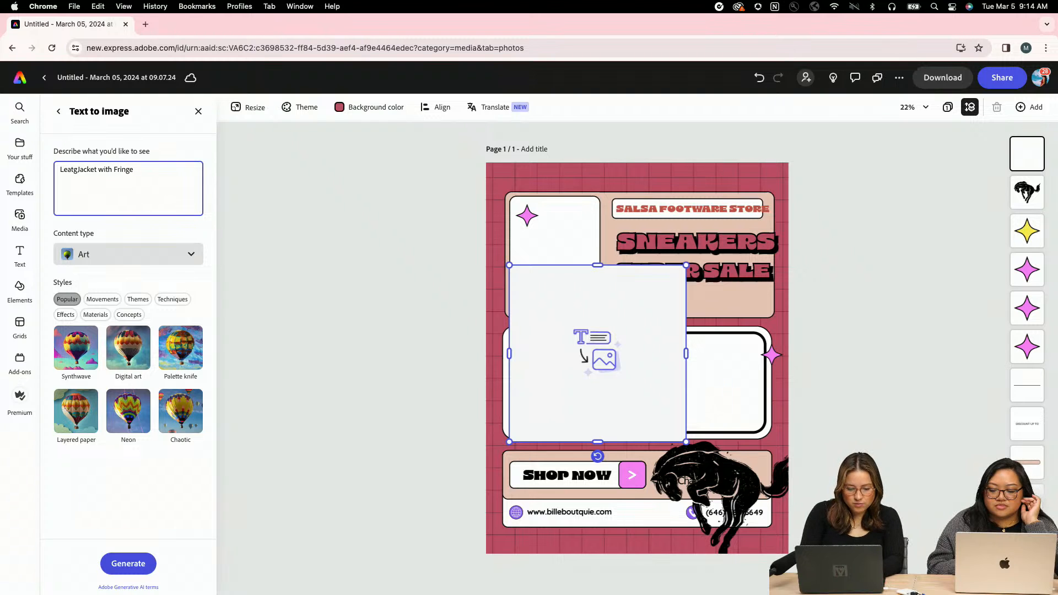
{"action": "type", "text": "ther"}
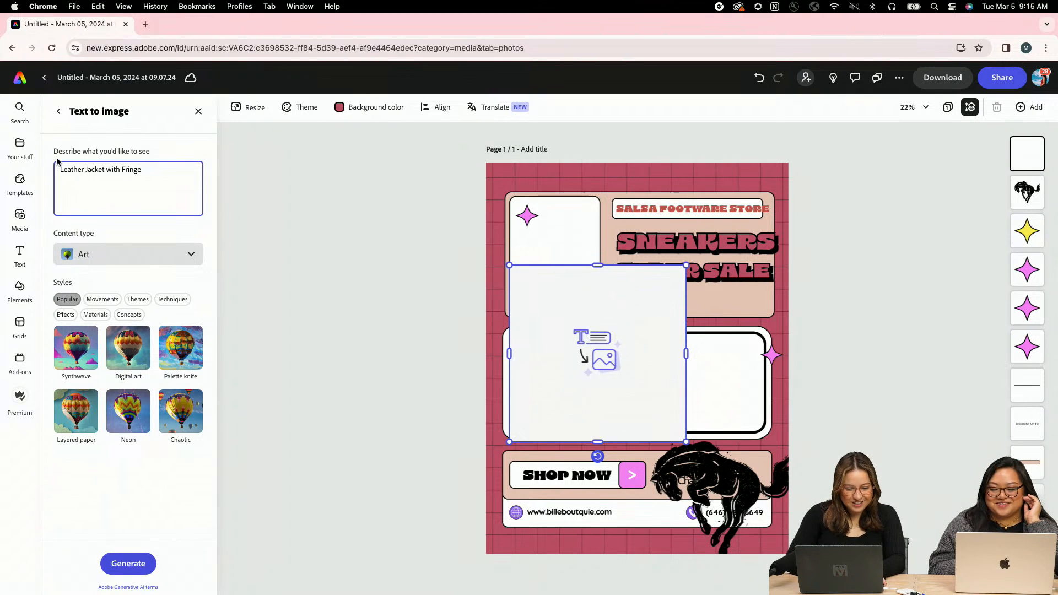
{"action": "left_click", "coordinate": [60, 170]}
{"action": "type", "text": "Red"}
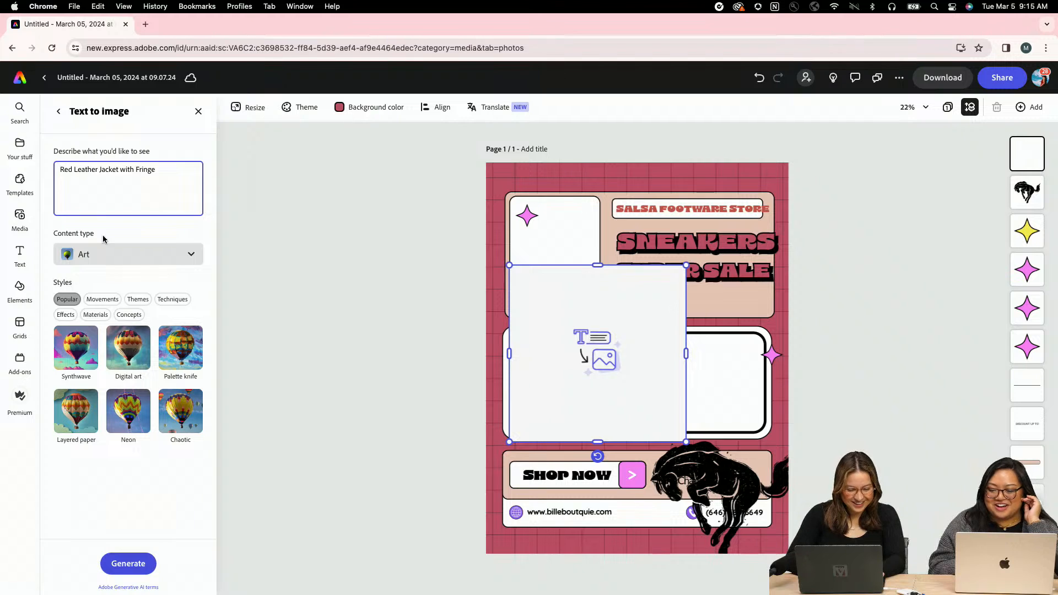
- Set the content type to Photo and generate images for "Red Leather Jacket with Fringe"
{"action": "left_click", "coordinate": [118, 265]}
{"action": "left_click", "coordinate": [148, 362]}
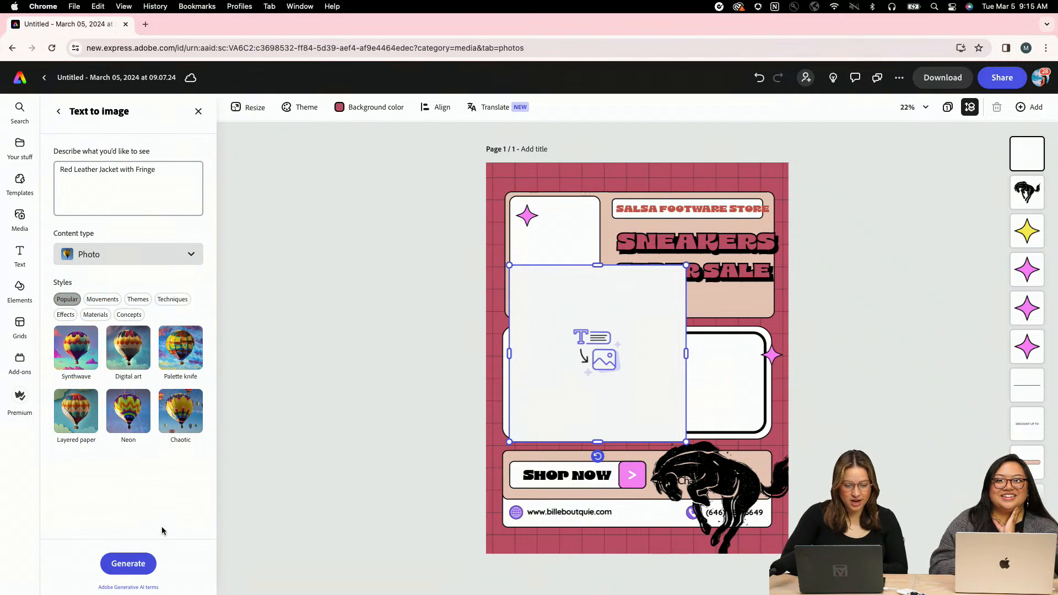
{"action": "left_click", "coordinate": [133, 564]}
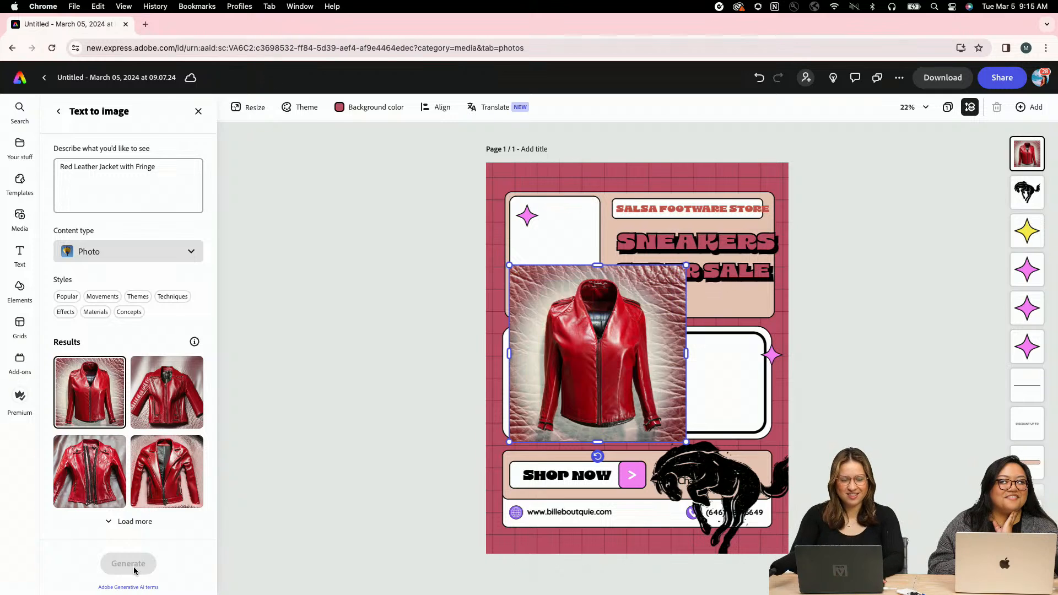
- Compare the generated jacket variations on the flyer, apply the one with black front zips and inspect it up close
{"action": "left_click", "coordinate": [102, 475]}
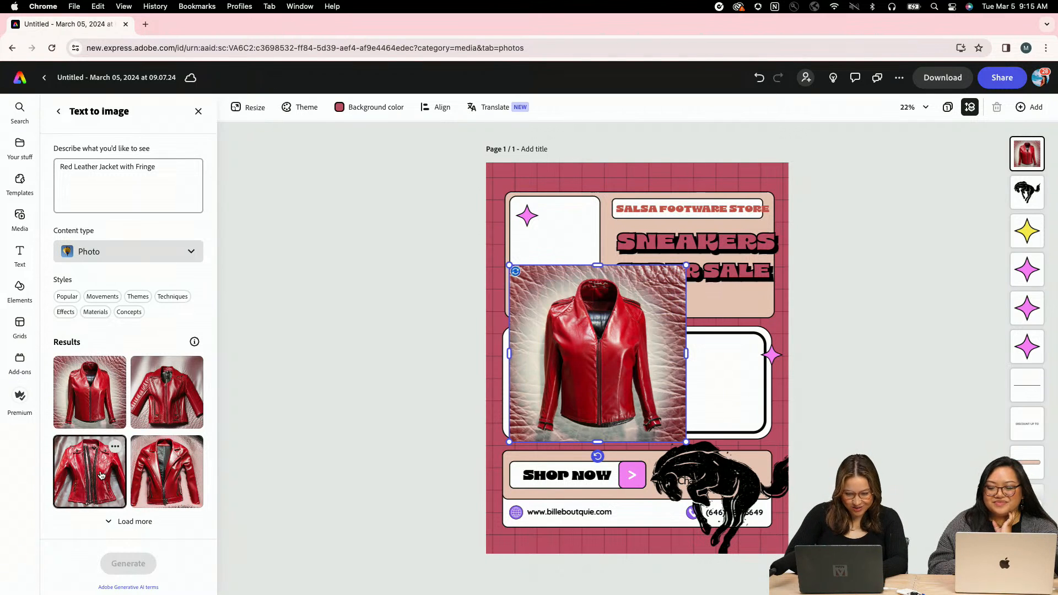
{"action": "left_click", "coordinate": [110, 365]}
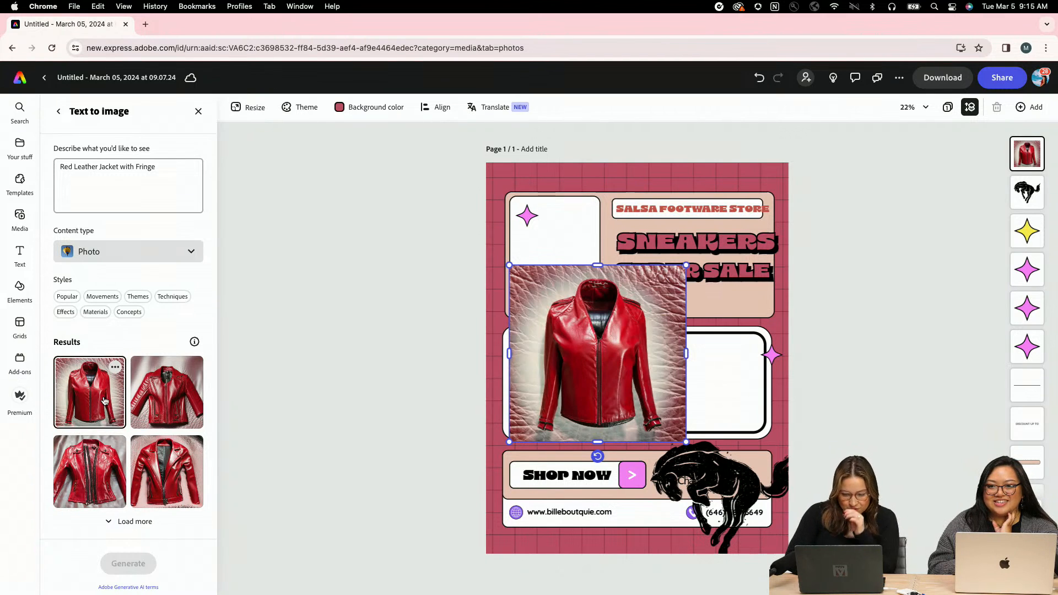
{"action": "left_click", "coordinate": [139, 447]}
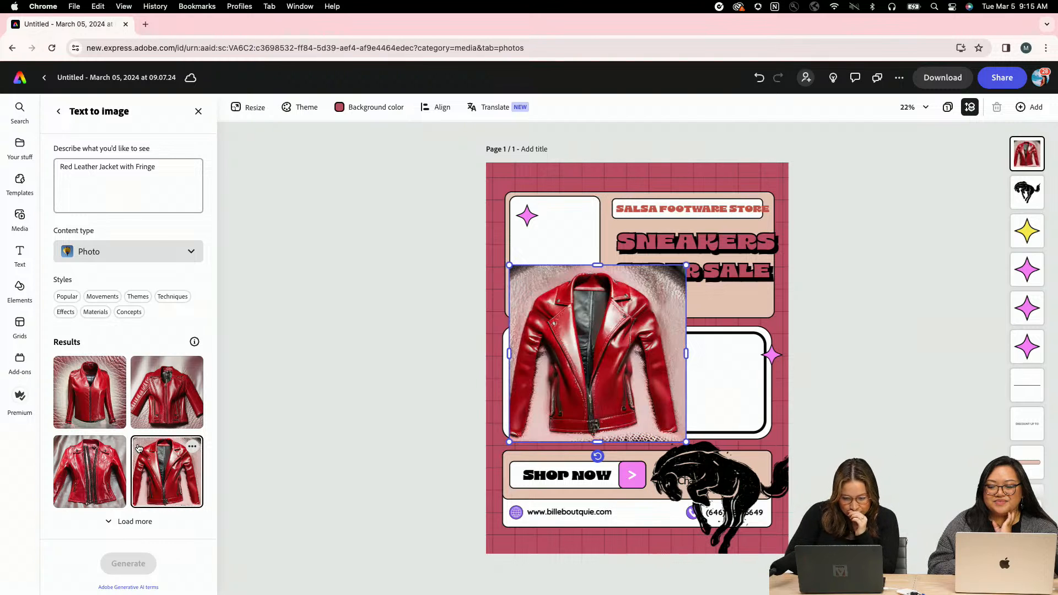
{"action": "left_click", "coordinate": [103, 456]}
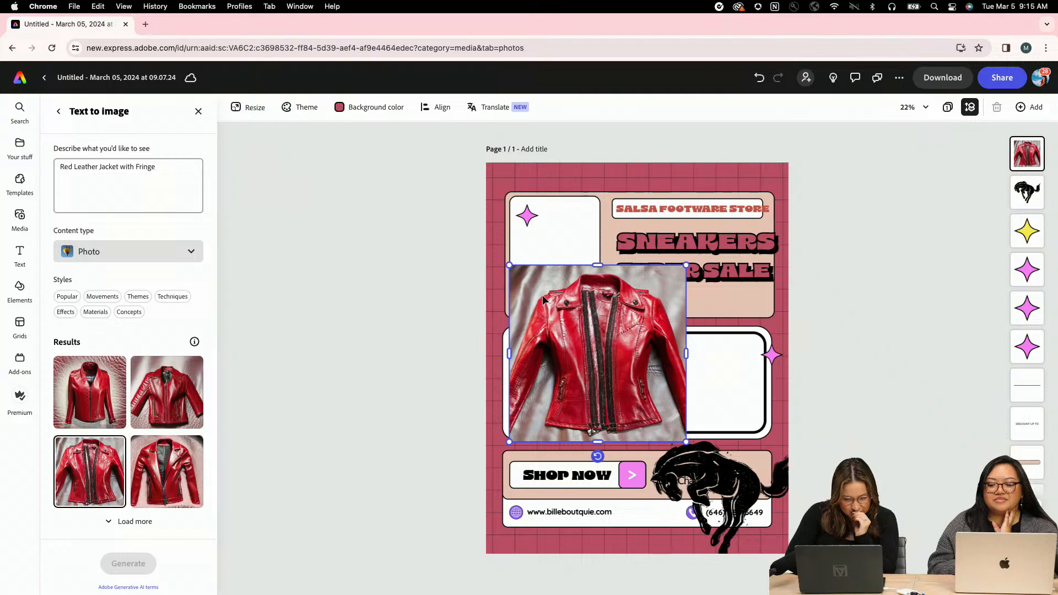
{"action": "left_click", "coordinate": [181, 170]}
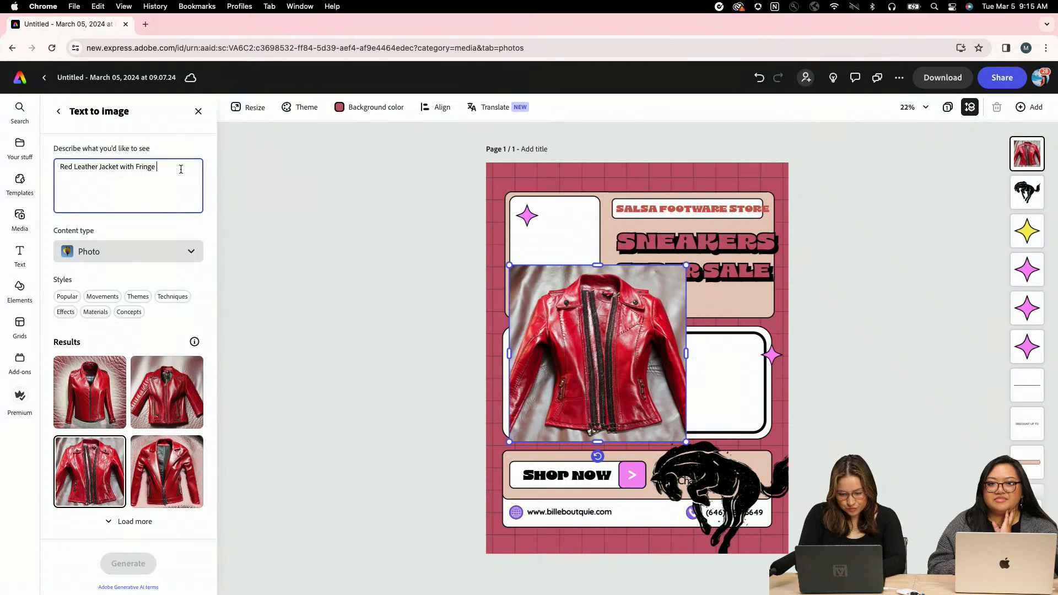
{"action": "scroll", "coordinate": [603, 342], "scroll_direction": "up", "scroll_amount": 5}
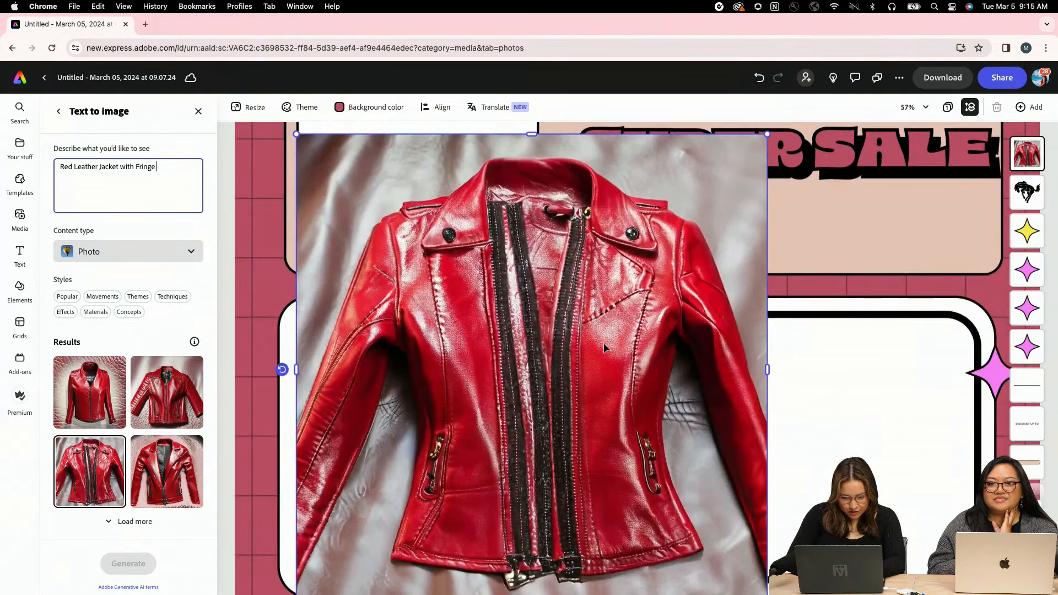
{"action": "scroll", "coordinate": [604, 343], "scroll_direction": "up", "scroll_amount": 5}
{"action": "scroll", "coordinate": [603, 343], "scroll_direction": "down", "scroll_amount": 10}
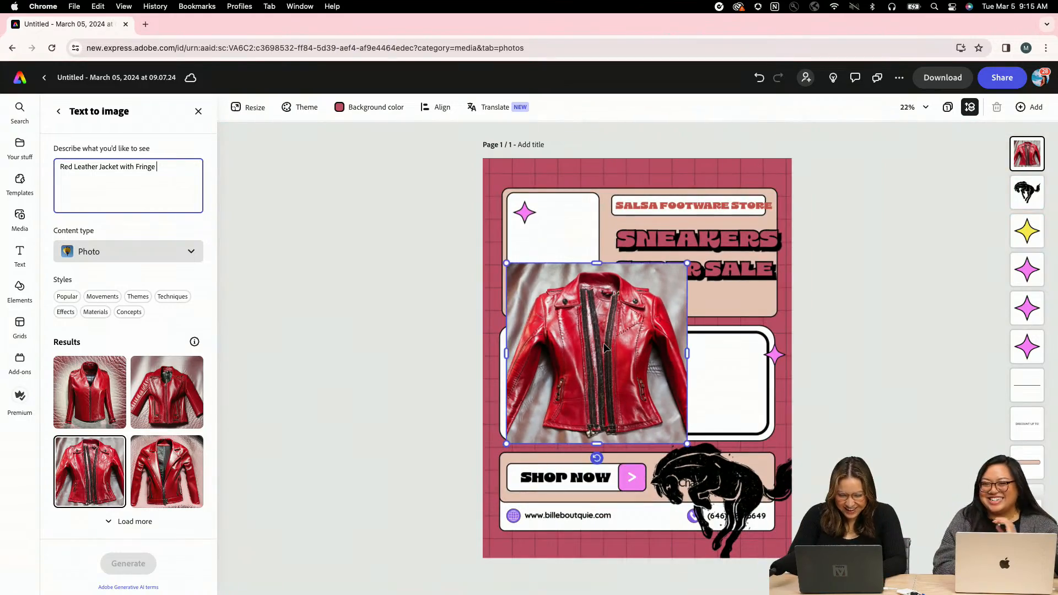
- Remove the background from the generated red leather jacket image
{"action": "left_click", "coordinate": [291, 338]}
{"action": "left_click", "coordinate": [549, 358]}
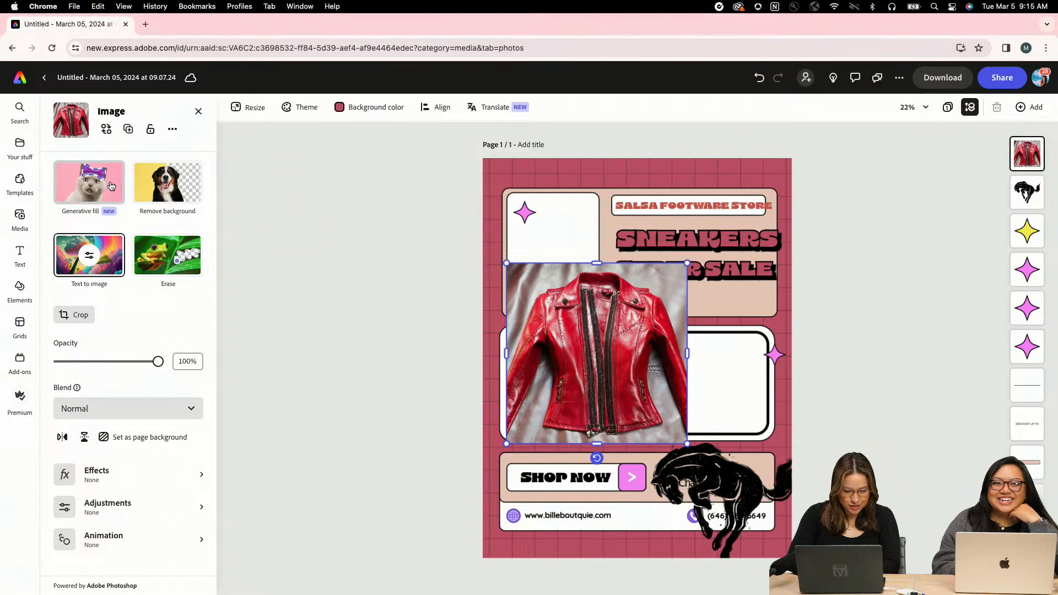
{"action": "left_click", "coordinate": [177, 191]}
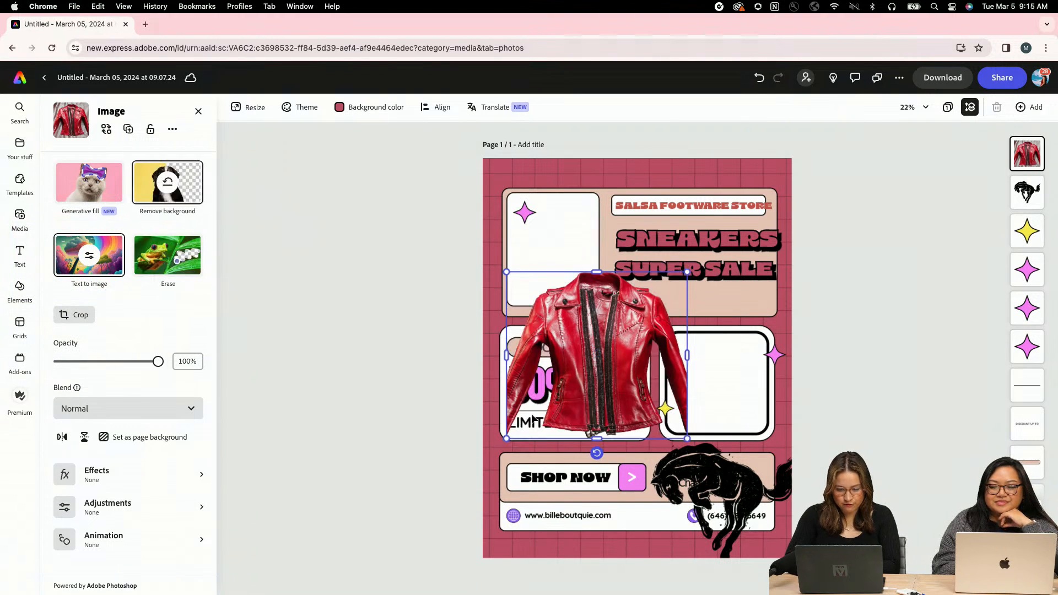
- Shrink the jacket, move it over the left edge of the black-framed white box and tilt it counterclockwise
{"action": "left_click_drag", "start_coordinate": [688, 439], "coordinate": [586, 393]}
{"action": "left_click_drag", "start_coordinate": [581, 322], "coordinate": [698, 392]}
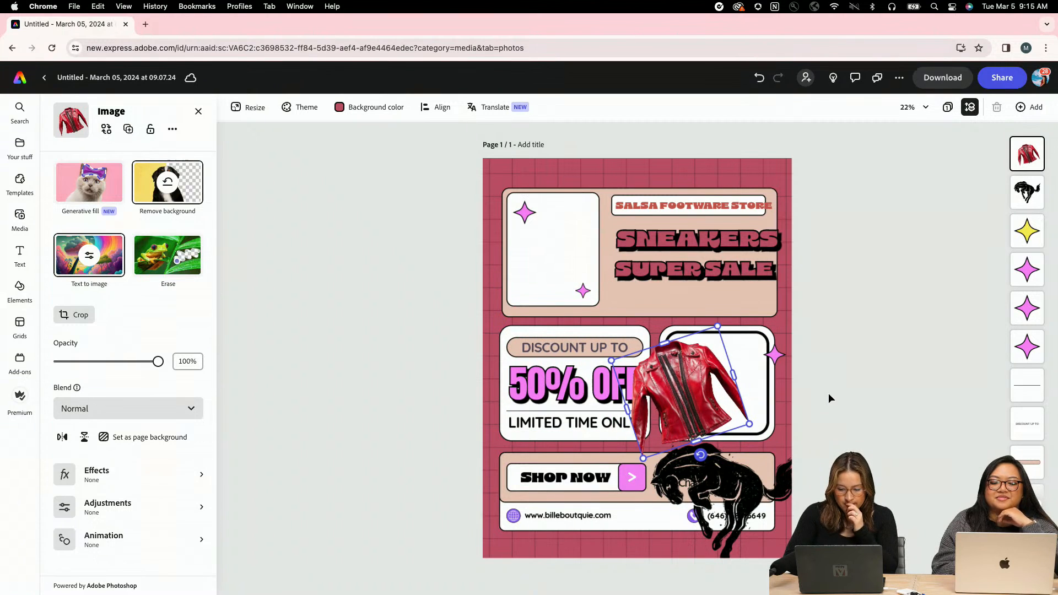
{"action": "left_click", "coordinate": [828, 392]}
{"action": "left_click", "coordinate": [698, 413]}
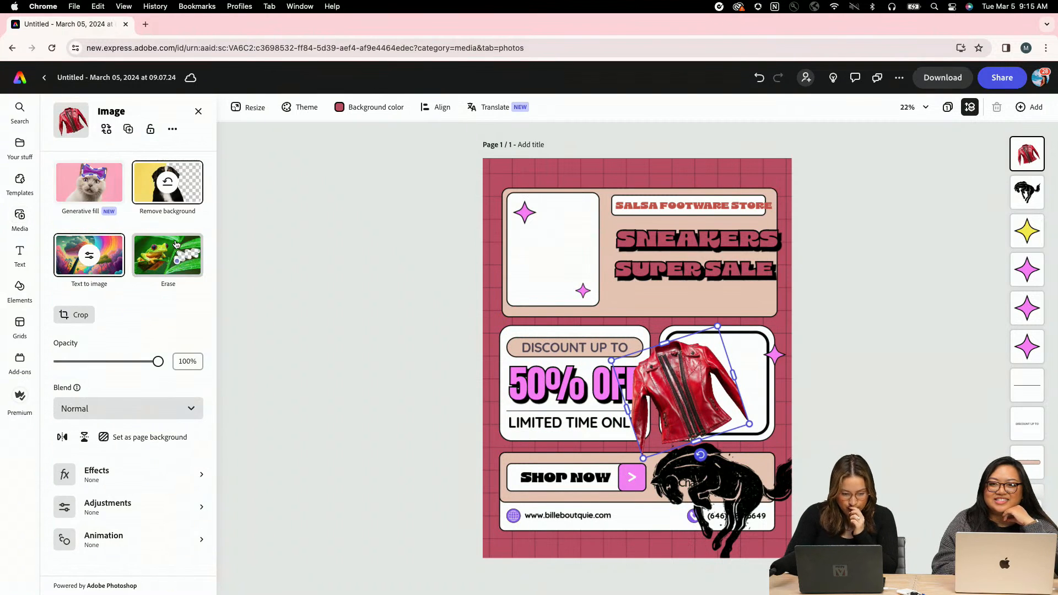
- Restore the jacket image's original background for comparison and remove it again
{"action": "left_click", "coordinate": [167, 183]}
{"action": "left_click", "coordinate": [167, 184]}
{"action": "left_click", "coordinate": [167, 185]}
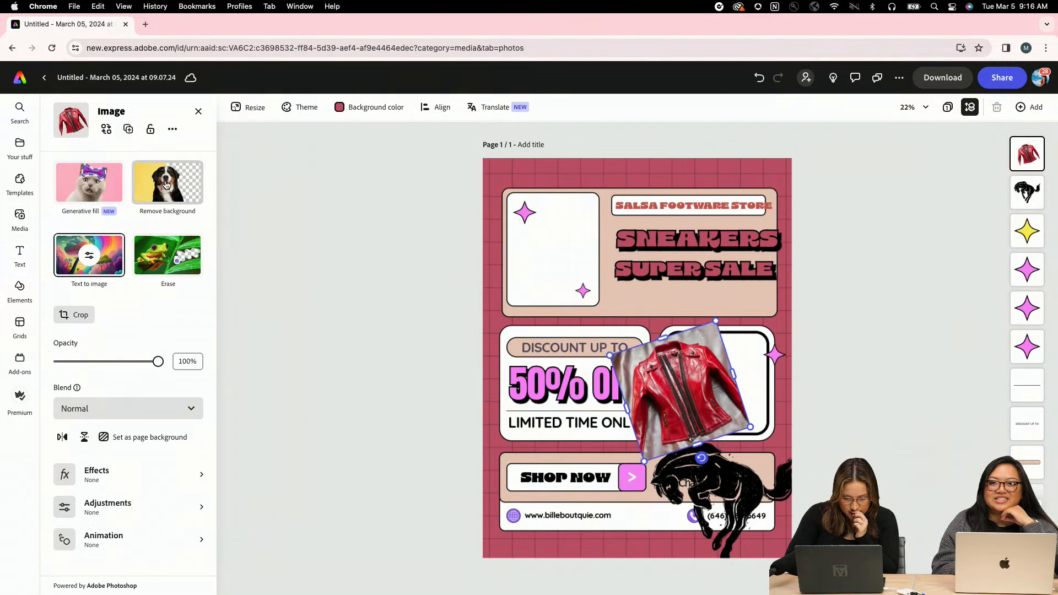
{"action": "left_click", "coordinate": [167, 184]}
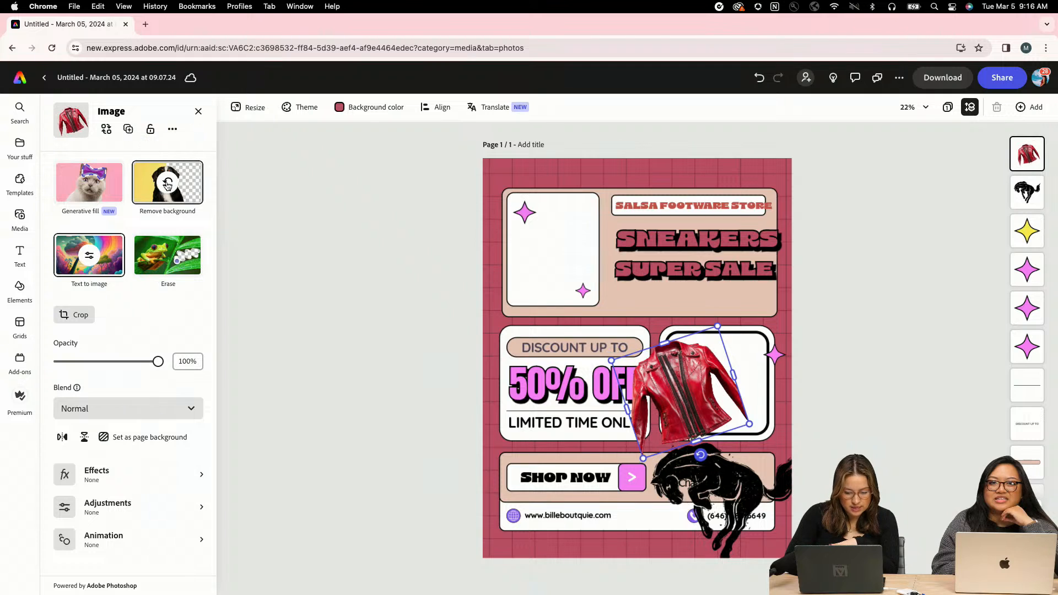
- Crop the jacket image with the circle shape and shrink it at the left edge of the black-framed white box
{"action": "left_click", "coordinate": [76, 316]}
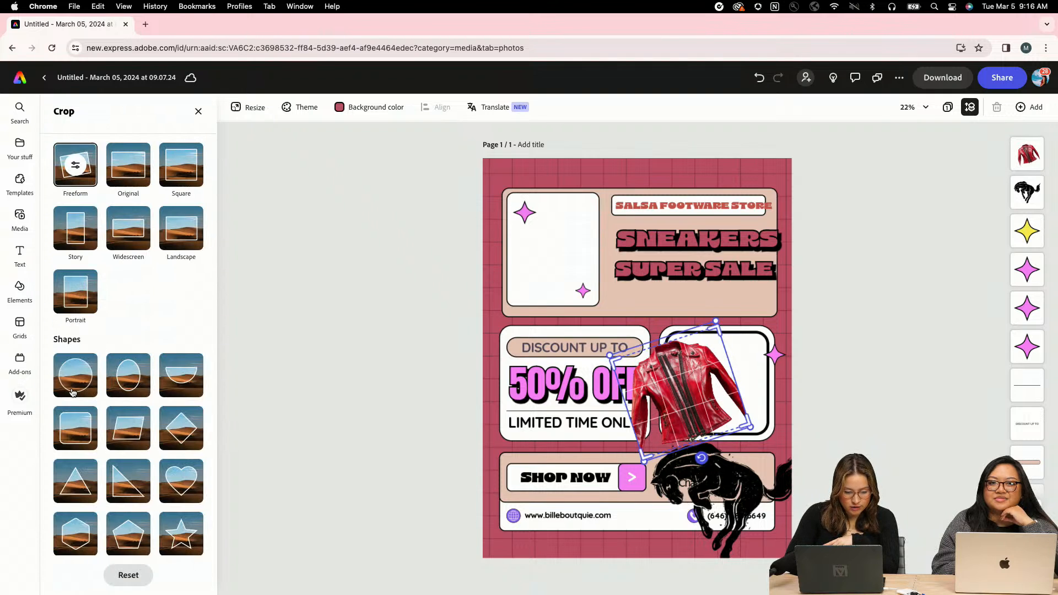
{"action": "left_click", "coordinate": [73, 391]}
{"action": "left_click", "coordinate": [924, 369]}
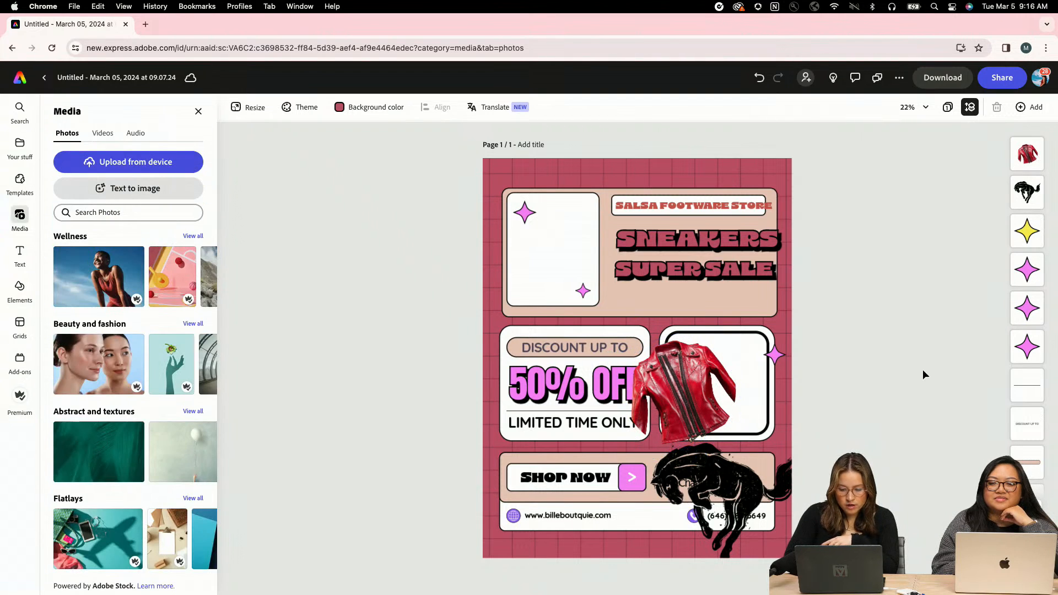
{"action": "left_click", "coordinate": [736, 415]}
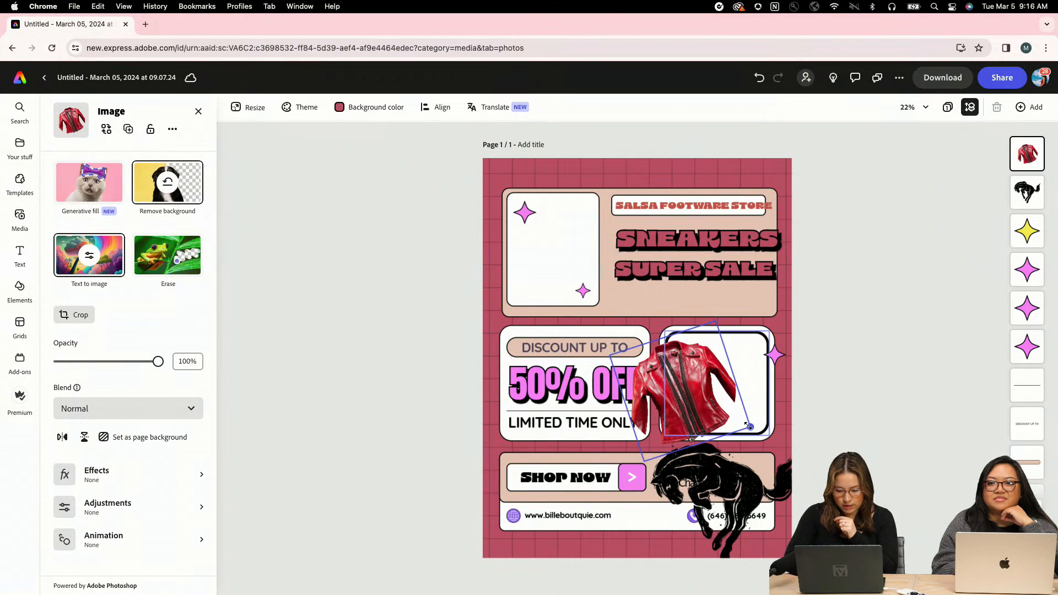
{"action": "left_click_drag", "start_coordinate": [747, 423], "coordinate": [677, 408]}
{"action": "left_click", "coordinate": [833, 385]}
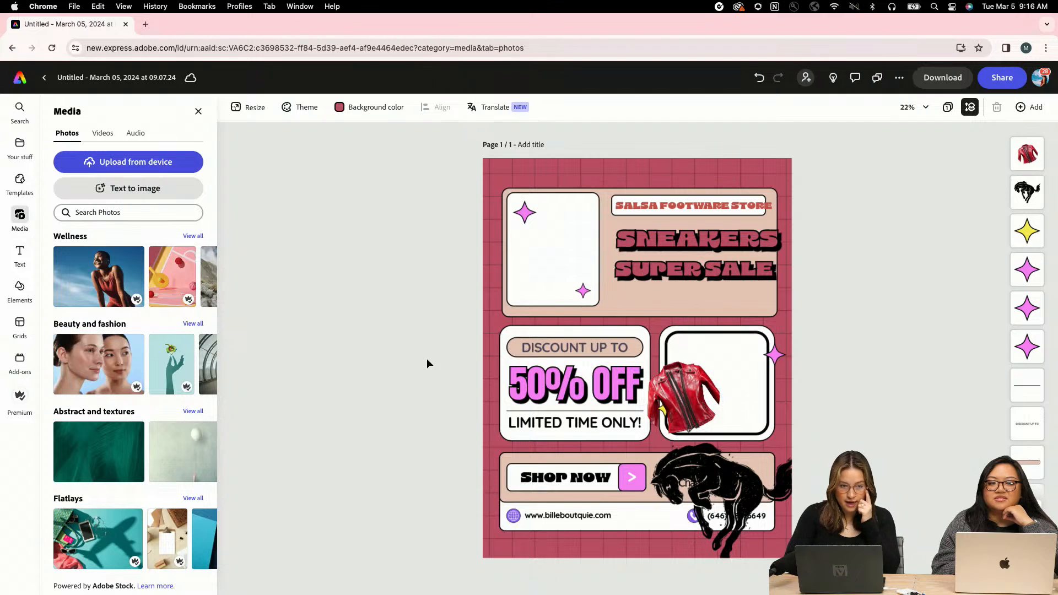
- Insert a Square (1:1) text-to-image placeholder and generate a photo of "Black cowboy hat with sunflower on it"
{"action": "left_click", "coordinate": [138, 189]}
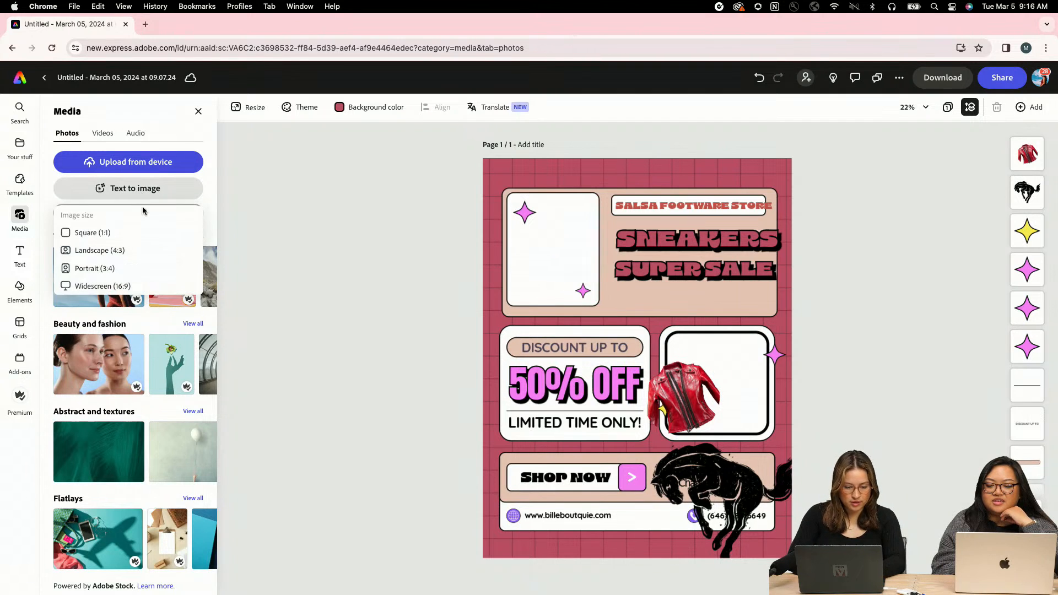
{"action": "left_click", "coordinate": [101, 234]}
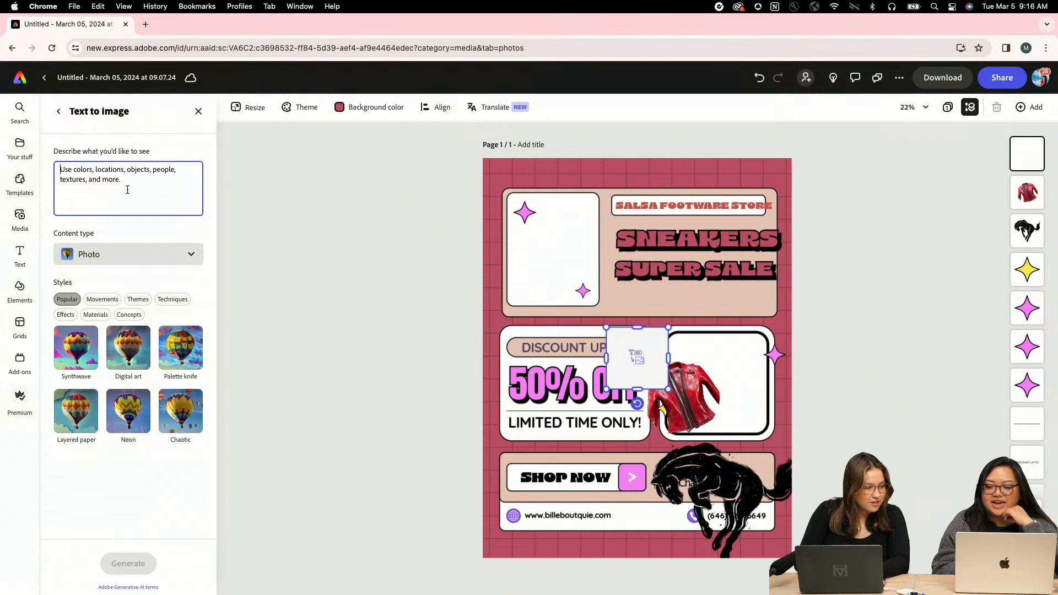
{"action": "type", "text": "B"}
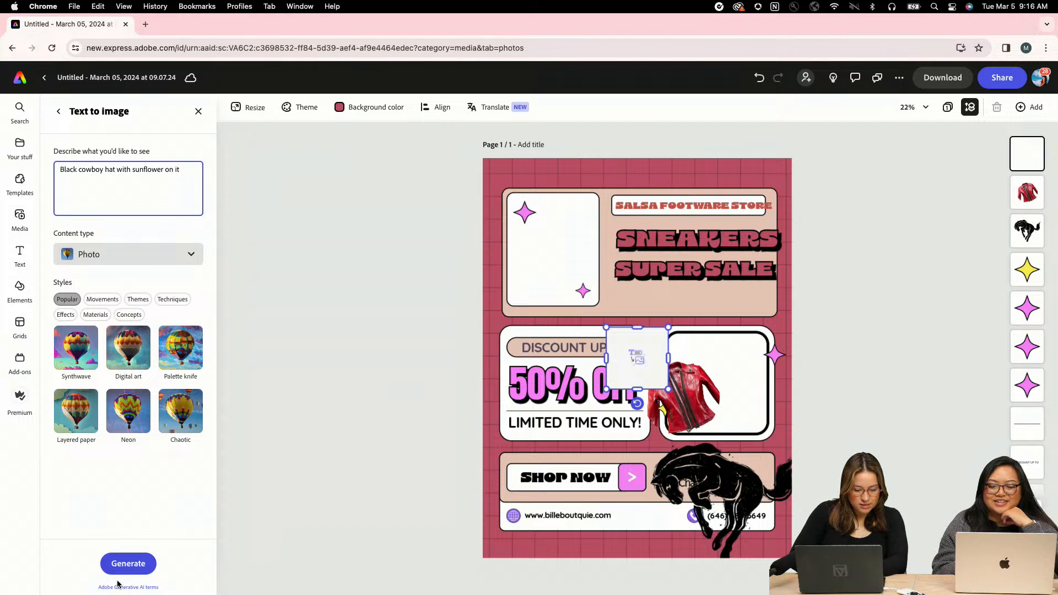
{"action": "left_click", "coordinate": [125, 565]}
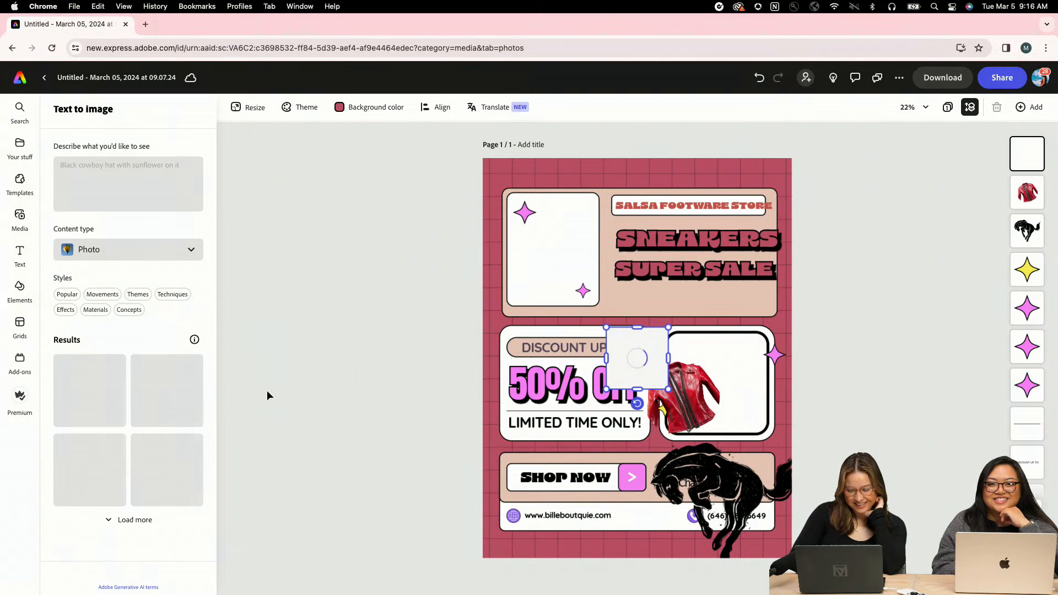
- Move the black horse graphic behind the flyer's lower panels, enlarge it and shift it toward the lower-right corner
{"action": "left_click", "coordinate": [1027, 230]}
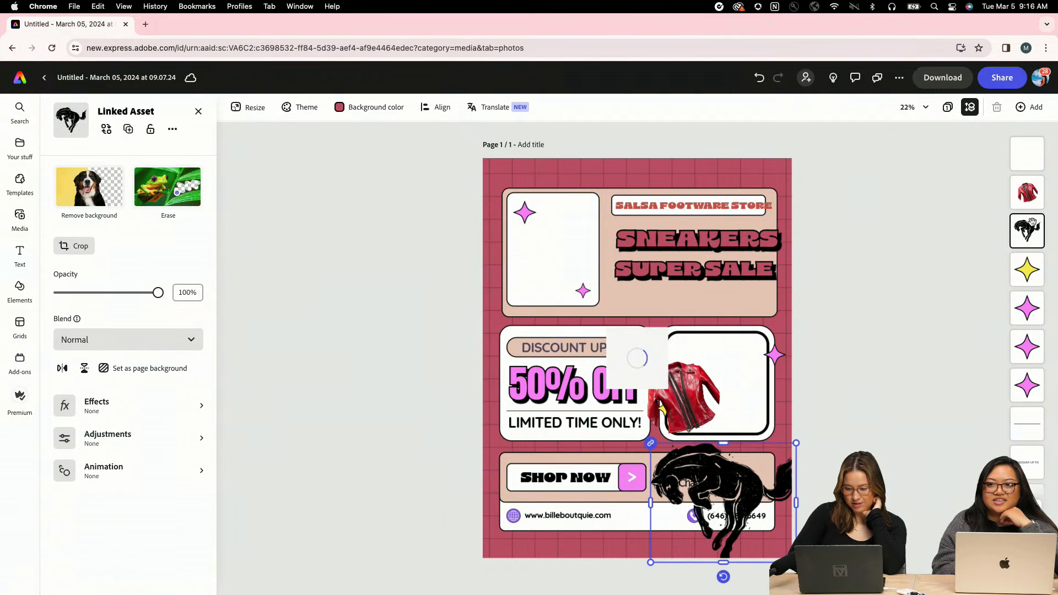
{"action": "left_click_drag", "start_coordinate": [1033, 222], "coordinate": [1028, 364]}
{"action": "left_click_drag", "start_coordinate": [651, 444], "coordinate": [579, 414]}
{"action": "left_click_drag", "start_coordinate": [780, 469], "coordinate": [839, 503]}
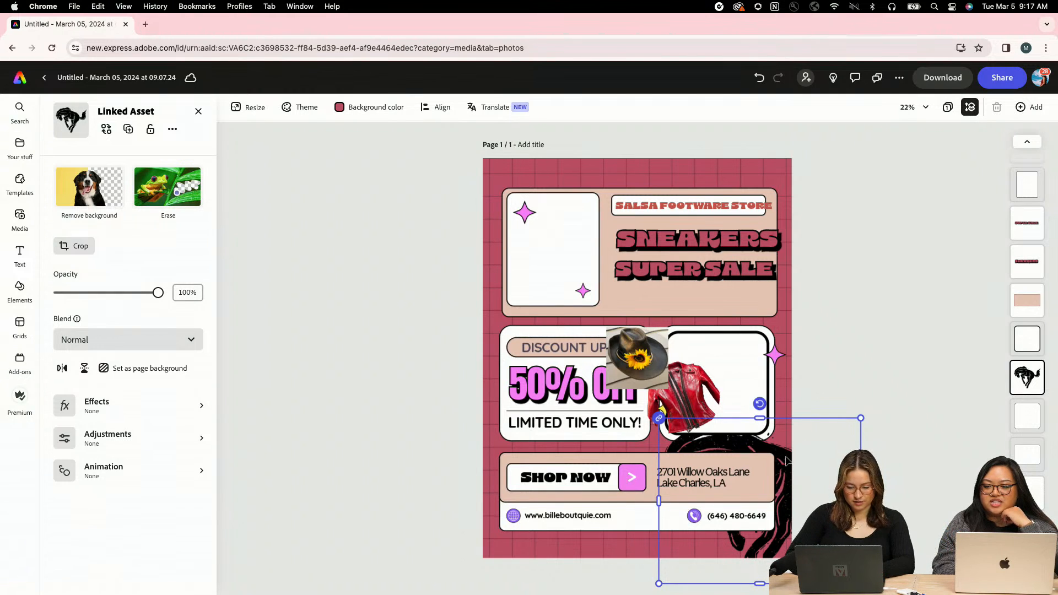
- Delete the black horse graphic from the flyer
{"action": "left_click_drag", "start_coordinate": [801, 455], "coordinate": [769, 188]}
{"action": "key", "text": "Delete"}
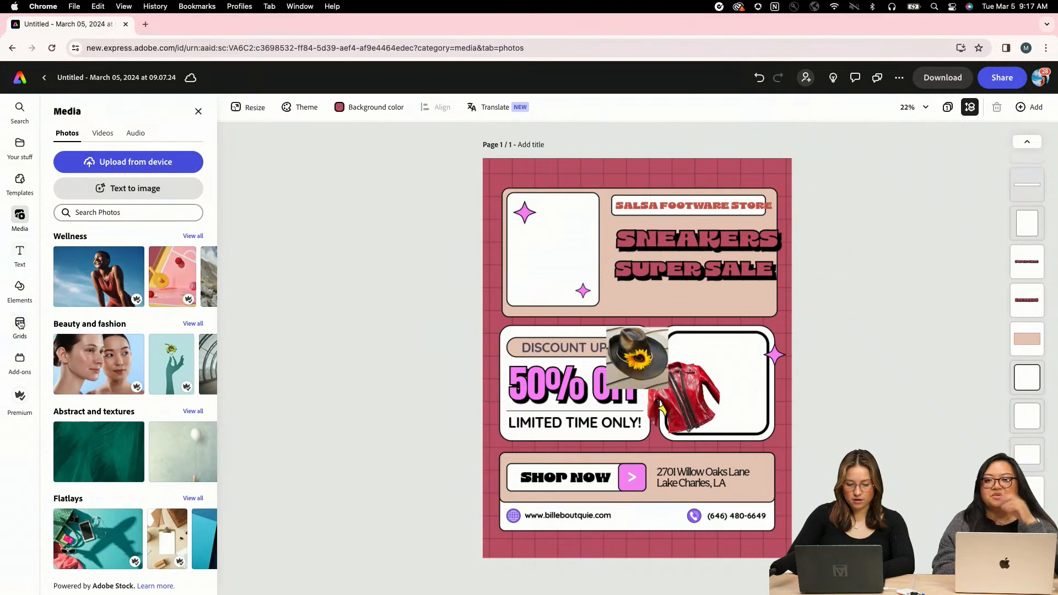
- Switch to Illustrator and add the grey horse group to the Bille's Boutique library as a graphic
{"action": "key", "text": "ctrl+Left"}
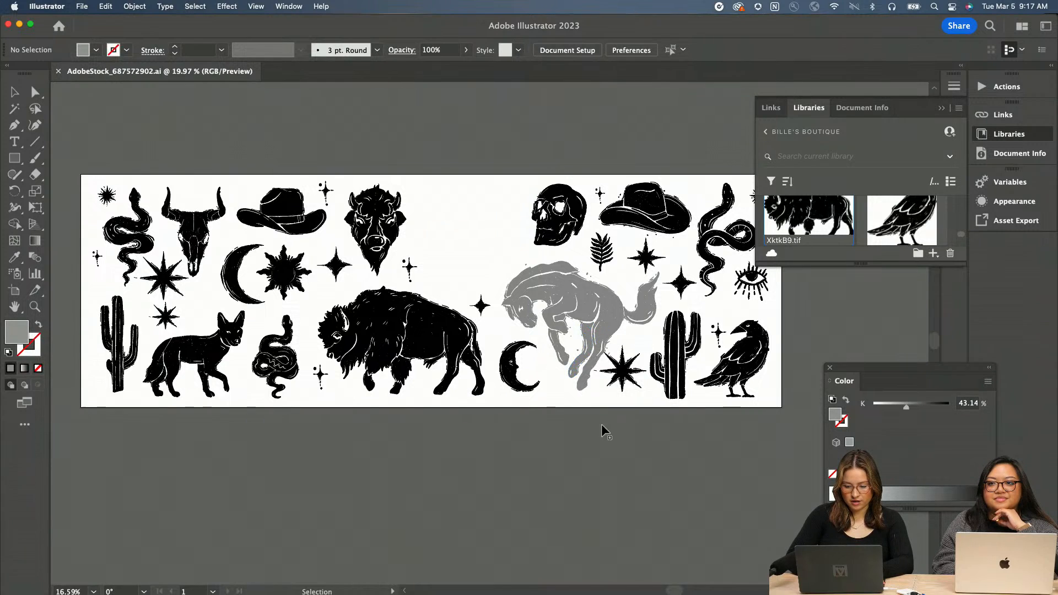
{"action": "left_click", "coordinate": [567, 284]}
{"action": "left_click", "coordinate": [937, 256]}
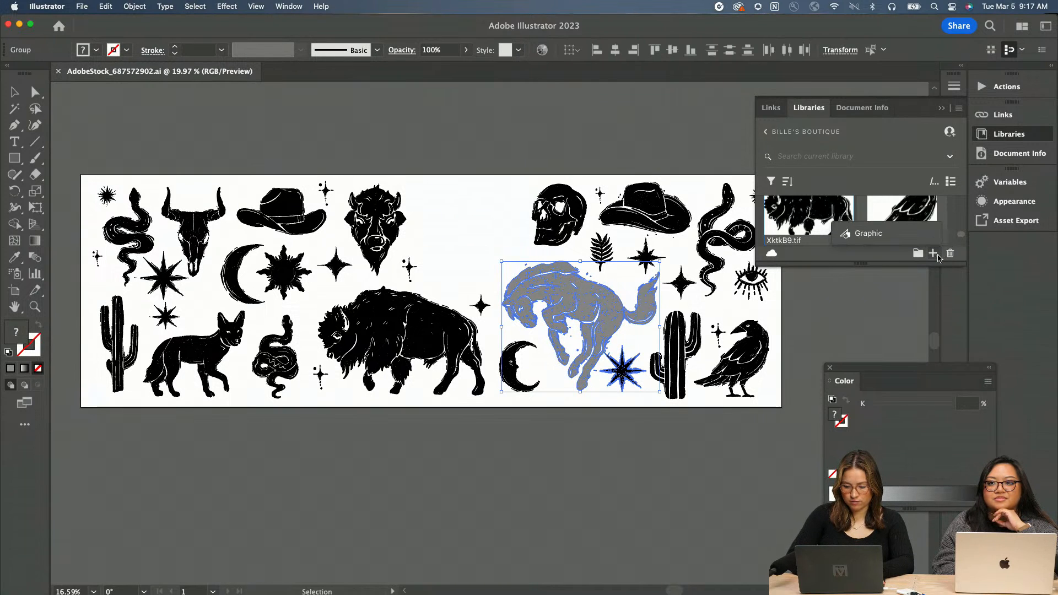
{"action": "left_click", "coordinate": [868, 239]}
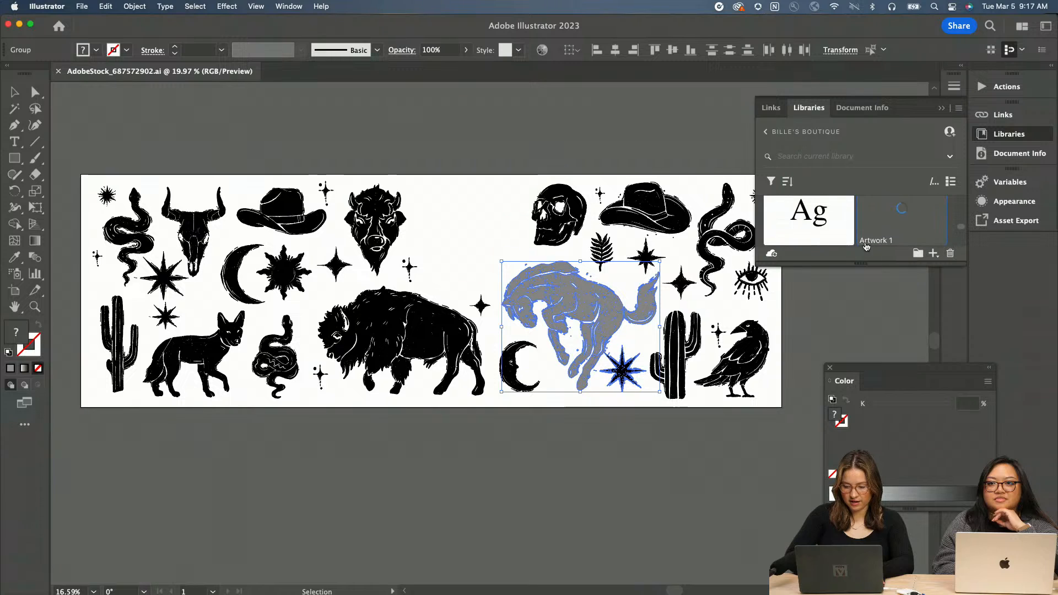
- Return to Adobe Express and insert the grey horse, Artwork 1, from the Bille's Boutique library
{"action": "key", "text": "ctrl+Right"}
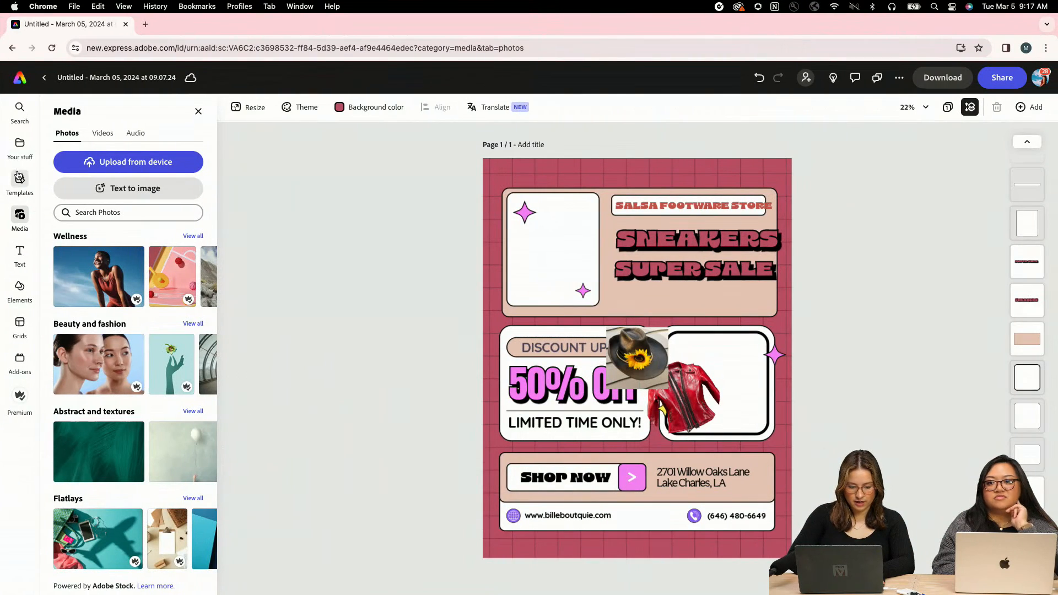
{"action": "left_click", "coordinate": [19, 144]}
{"action": "left_click", "coordinate": [131, 134]}
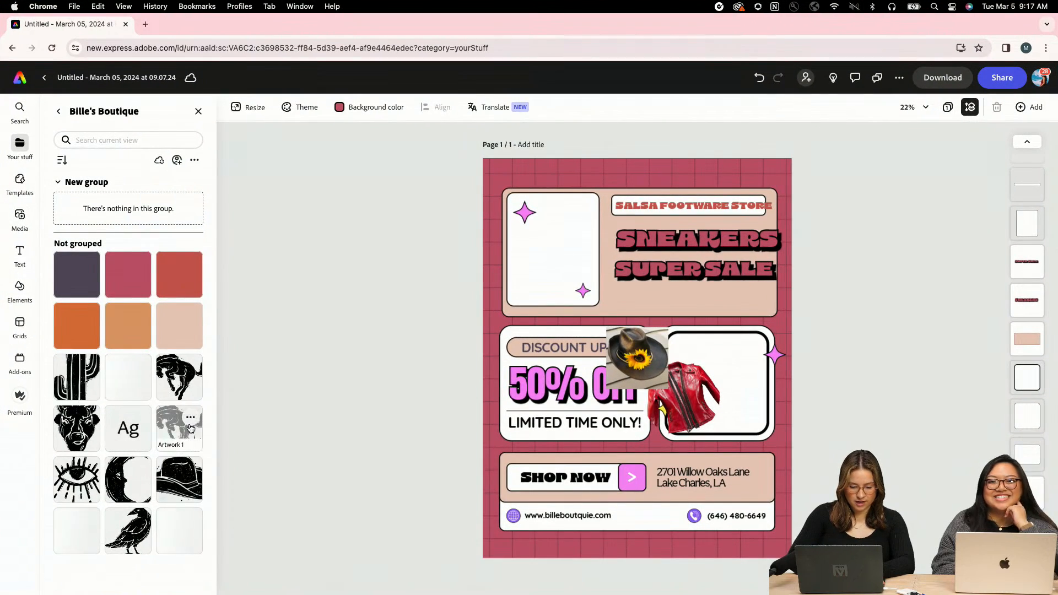
- Enlarge the grey horse graphic, place it over the flyer's lower-right corner and tilt it clockwise
{"action": "left_click_drag", "start_coordinate": [658, 330], "coordinate": [661, 333]}
{"action": "left_click_drag", "start_coordinate": [751, 405], "coordinate": [776, 541]}
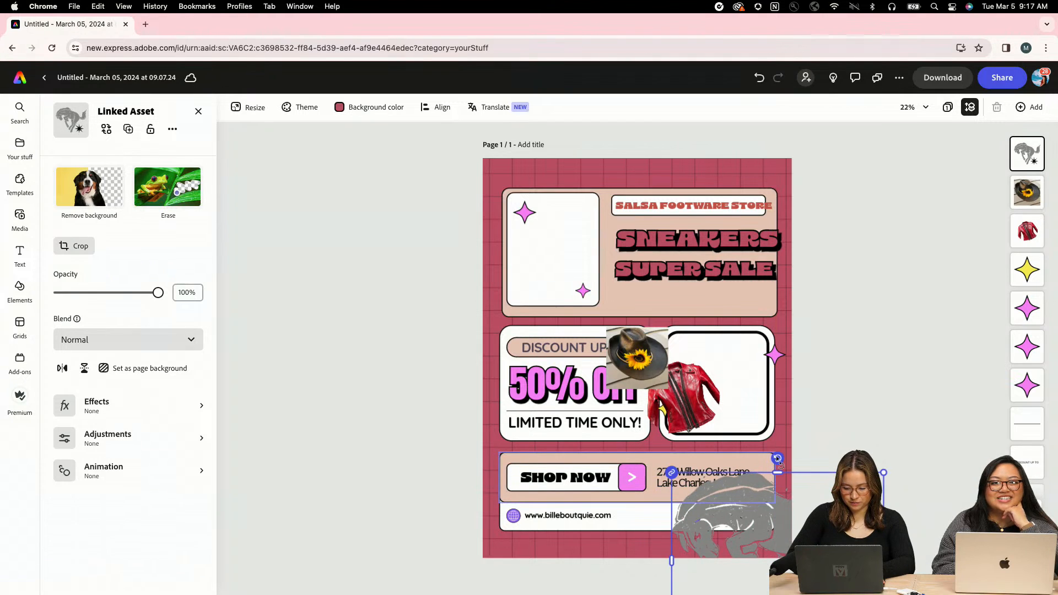
{"action": "left_click_drag", "start_coordinate": [777, 459], "coordinate": [816, 466]}
{"action": "left_click_drag", "start_coordinate": [774, 534], "coordinate": [750, 540]}
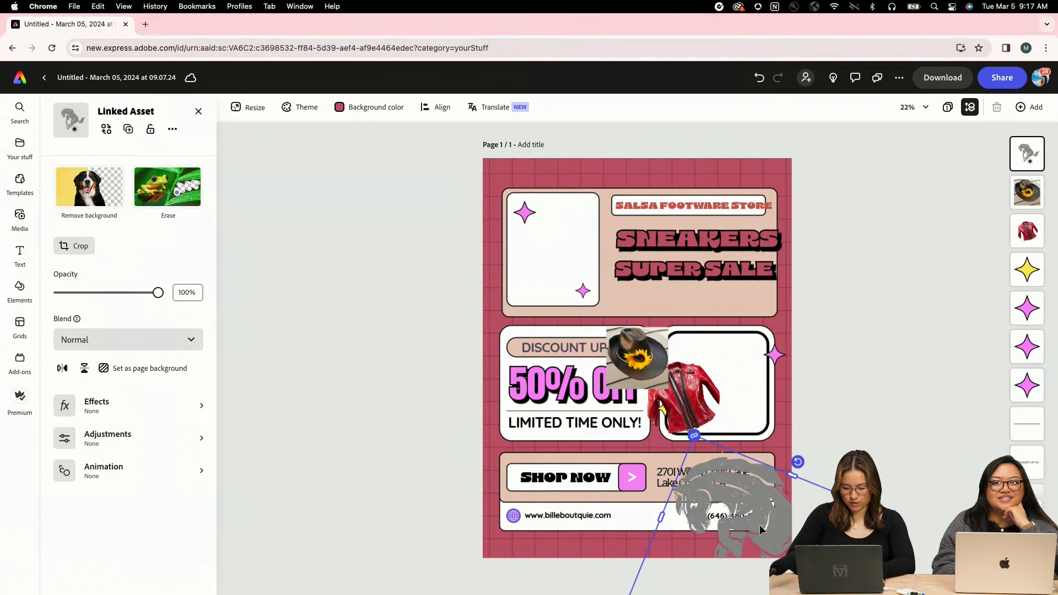
{"action": "left_click", "coordinate": [878, 416]}
{"action": "left_click", "coordinate": [646, 355]}
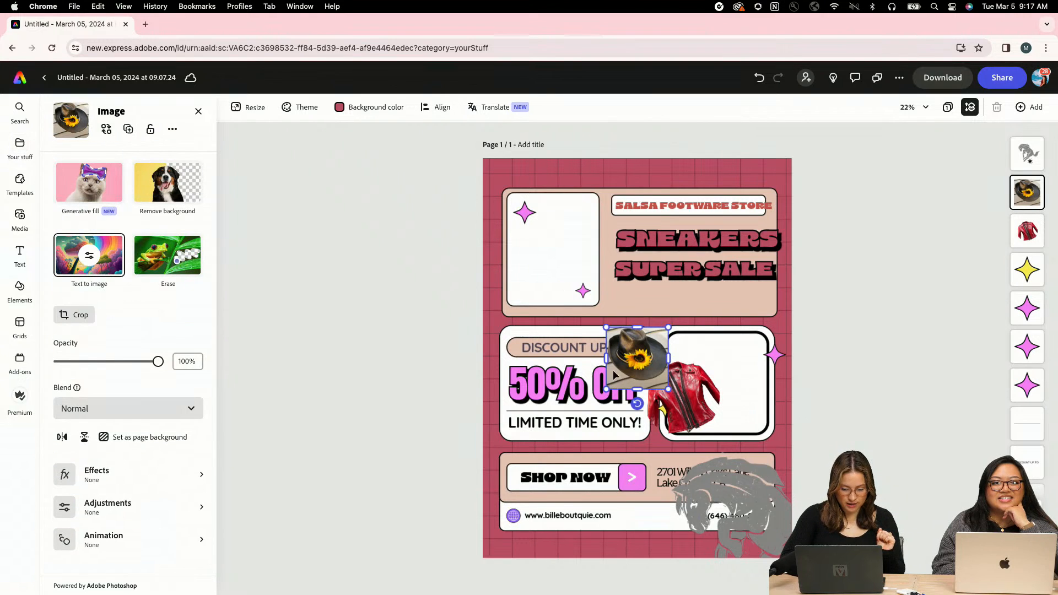
{"action": "left_click", "coordinate": [74, 315]}
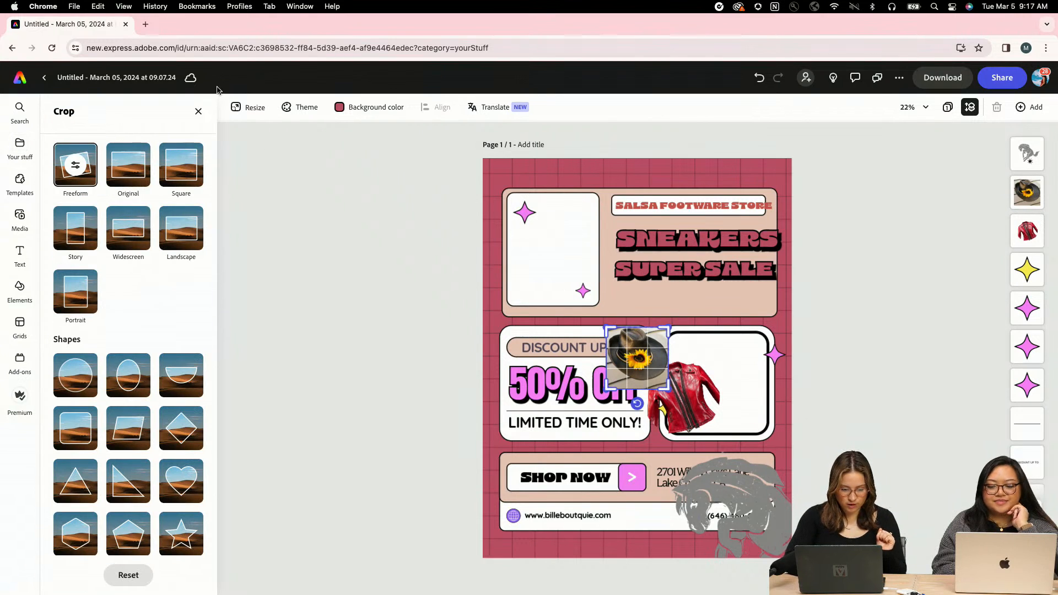
{"action": "left_click", "coordinate": [198, 112]}
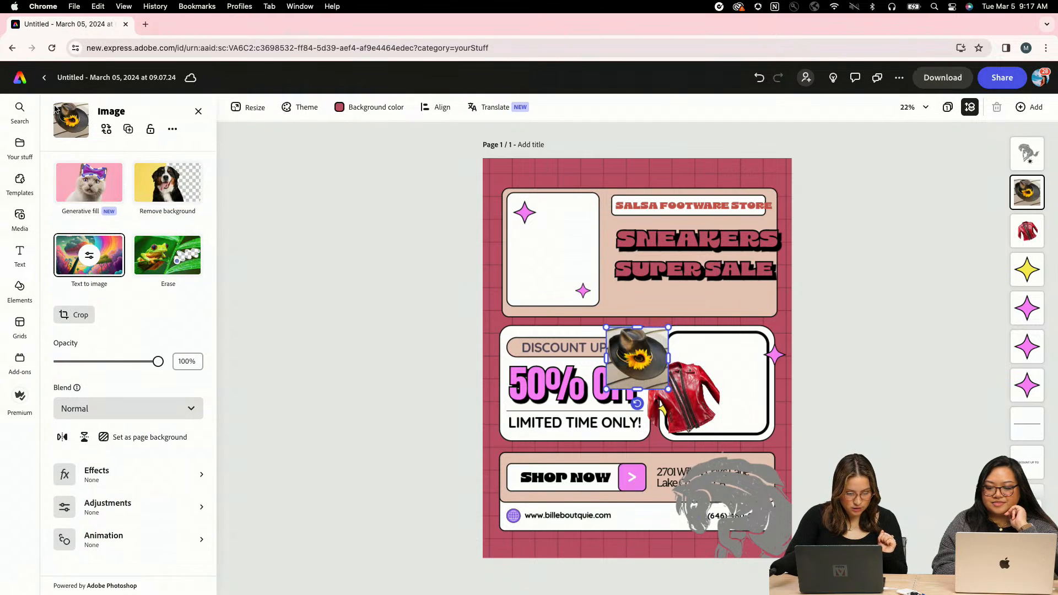
{"action": "left_click", "coordinate": [89, 183]}
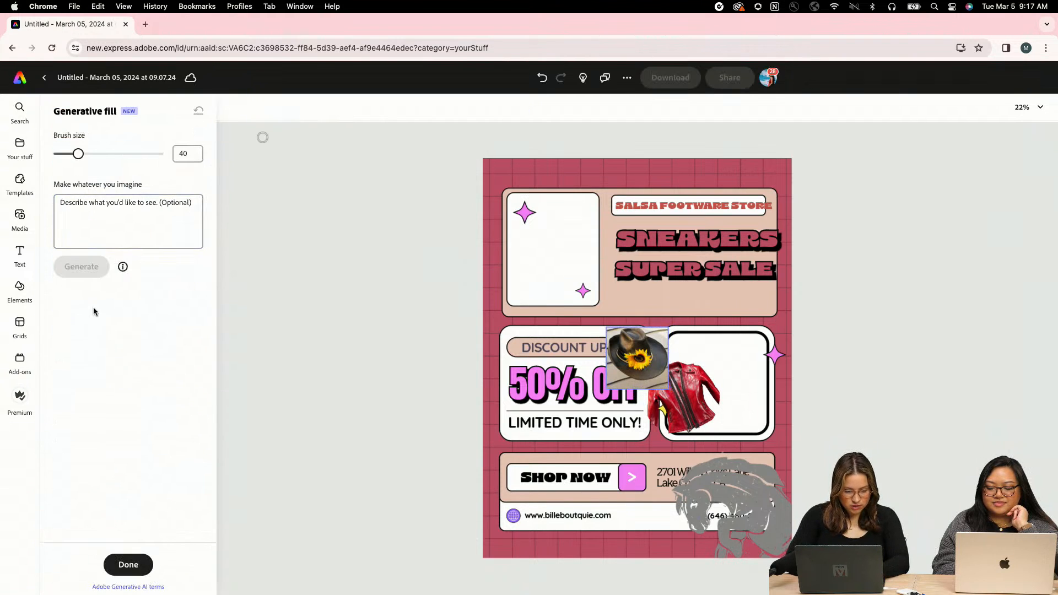
{"action": "left_click", "coordinate": [127, 568]}
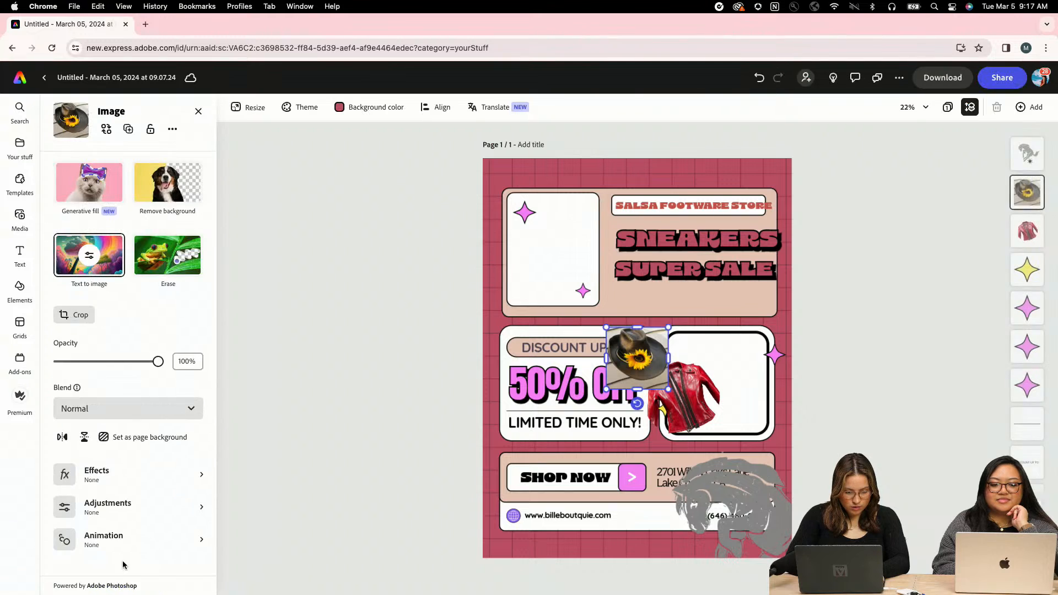
{"action": "left_click", "coordinate": [199, 112]}
- Enlarge the sunflower cowboy hat image over the discount section of the flyer
{"action": "left_click", "coordinate": [634, 353]}
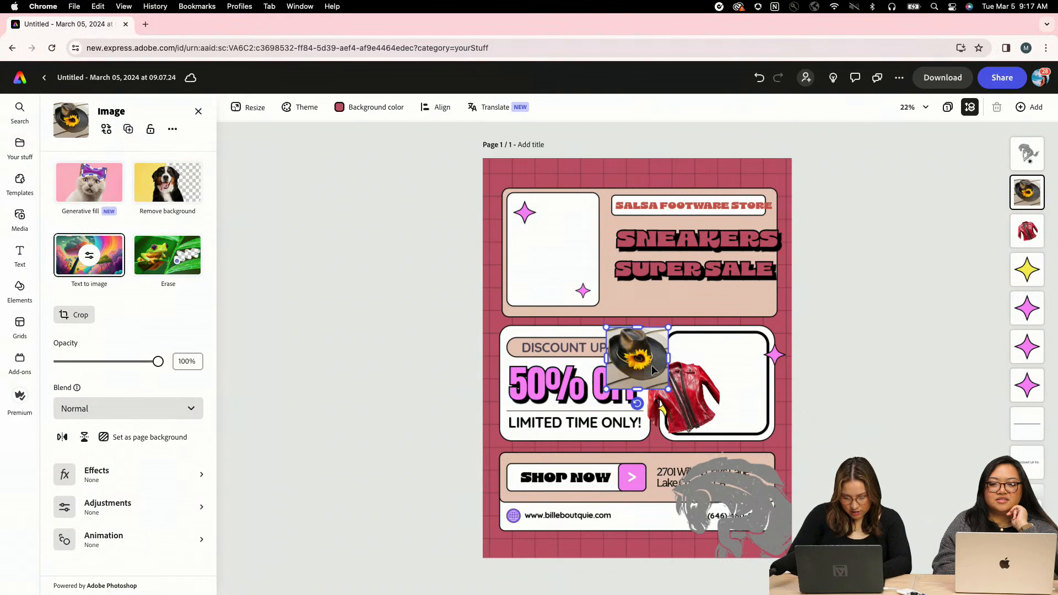
{"action": "left_click_drag", "start_coordinate": [606, 389], "coordinate": [502, 495]}
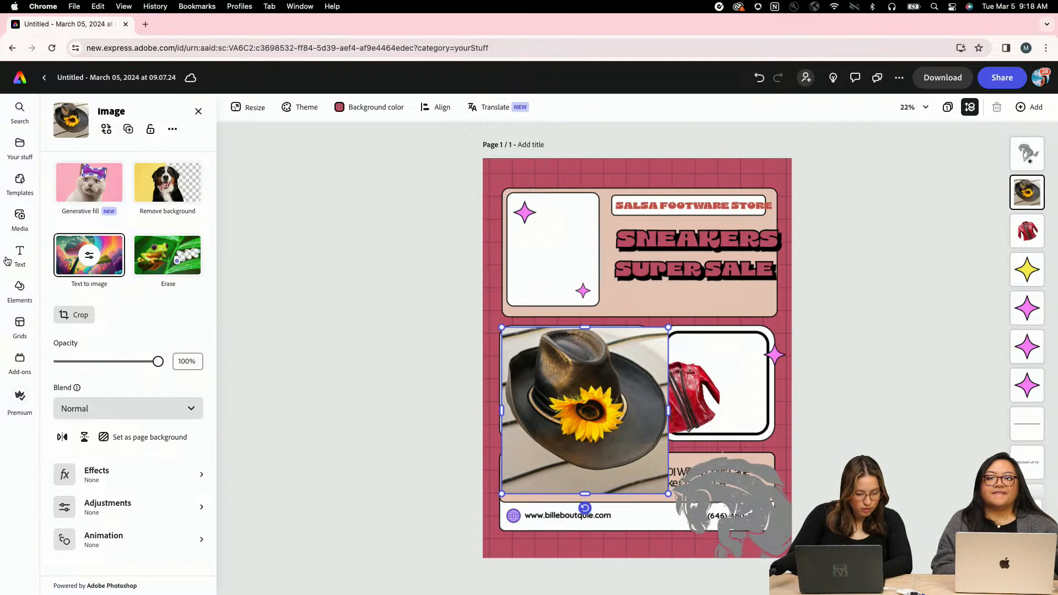
- Regenerate the hat image using Text to image with the prompt "Black suede cowboy hat with sunflower on it"
{"action": "left_click", "coordinate": [20, 156]}
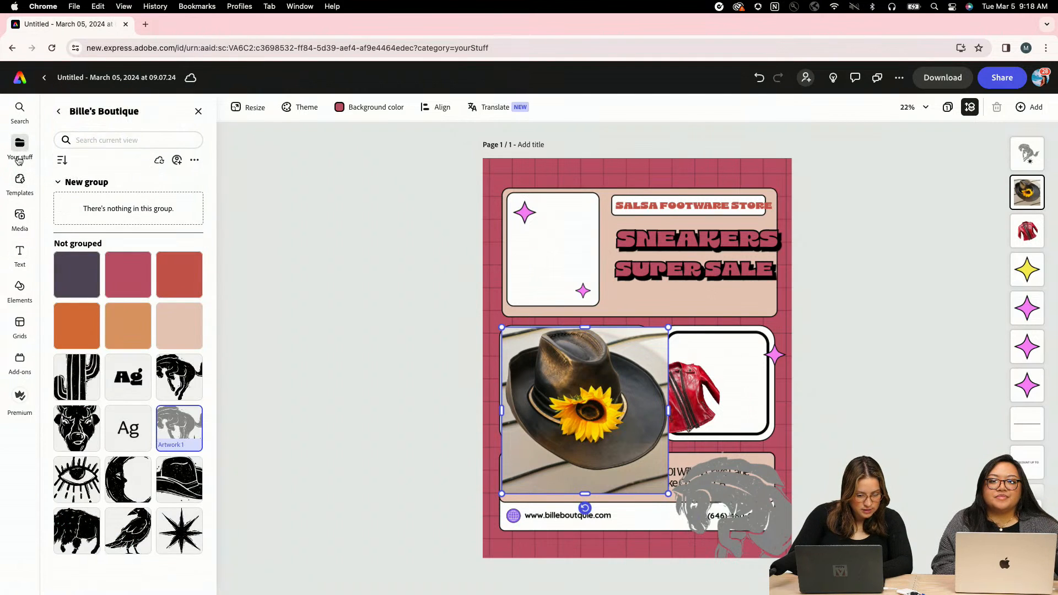
{"action": "left_click", "coordinate": [21, 185]}
{"action": "left_click", "coordinate": [20, 217]}
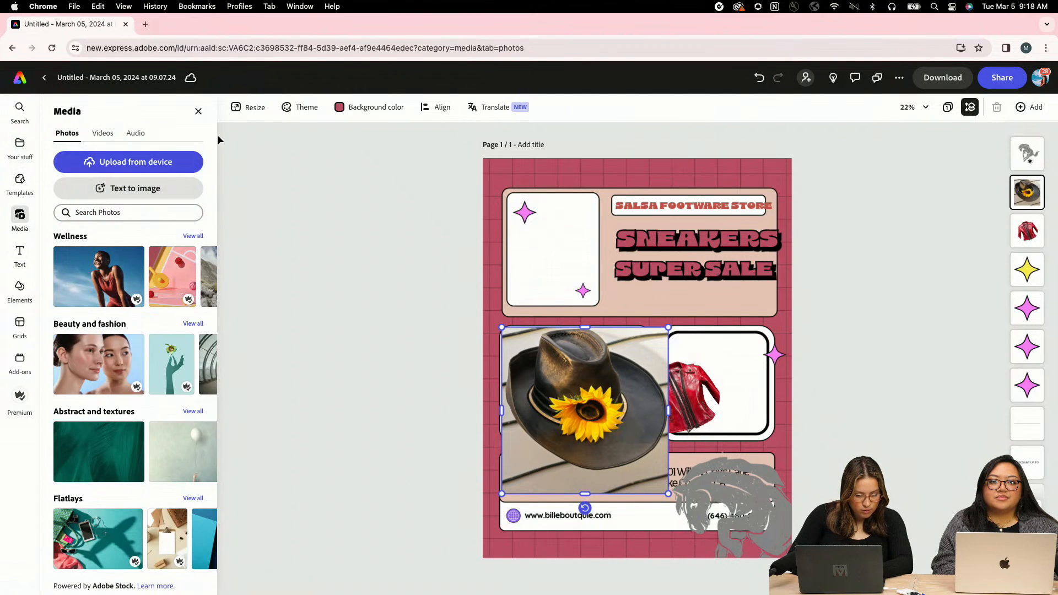
{"action": "left_click", "coordinate": [157, 188]}
{"action": "left_click", "coordinate": [546, 439]}
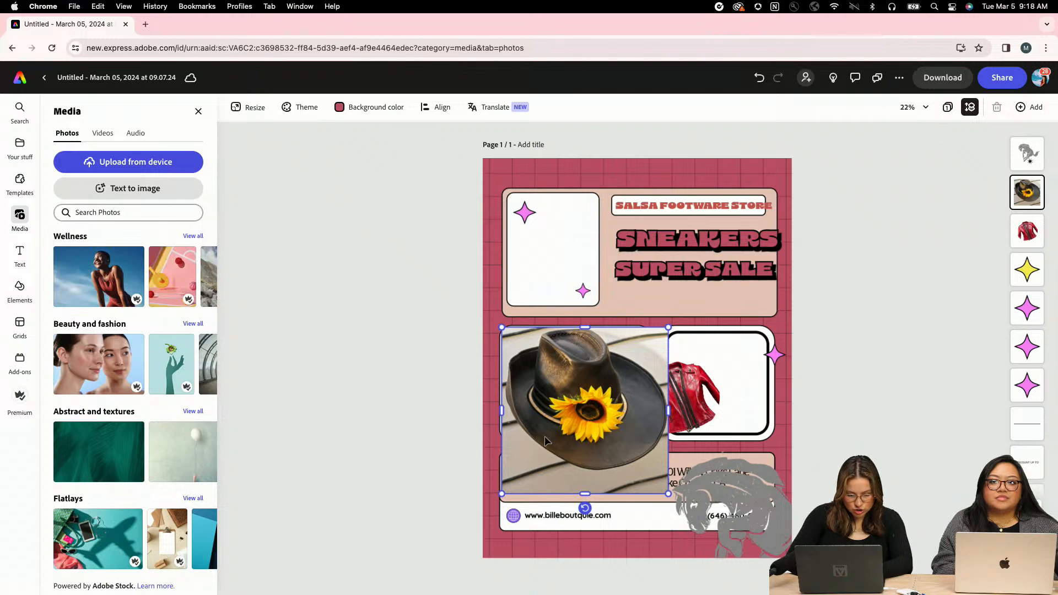
{"action": "left_click", "coordinate": [76, 272]}
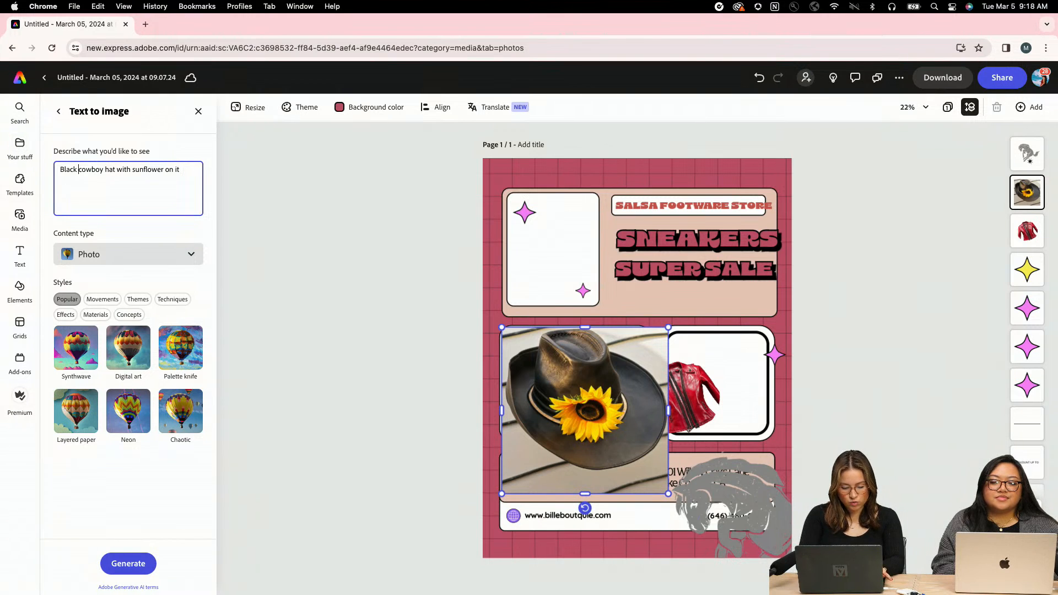
{"action": "type", "text": "suade "}
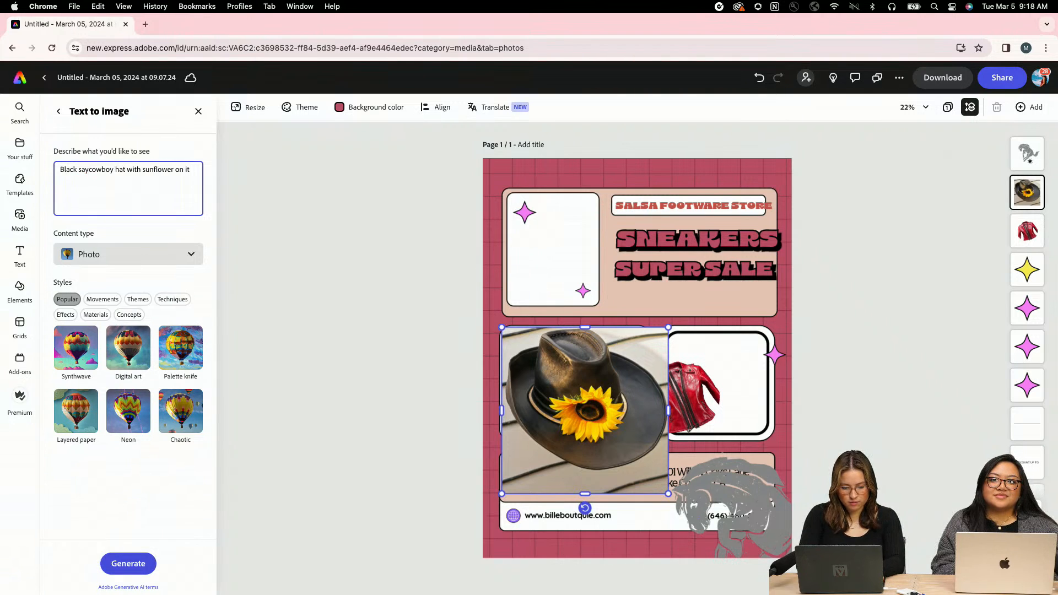
{"action": "type", "text": "ude"}
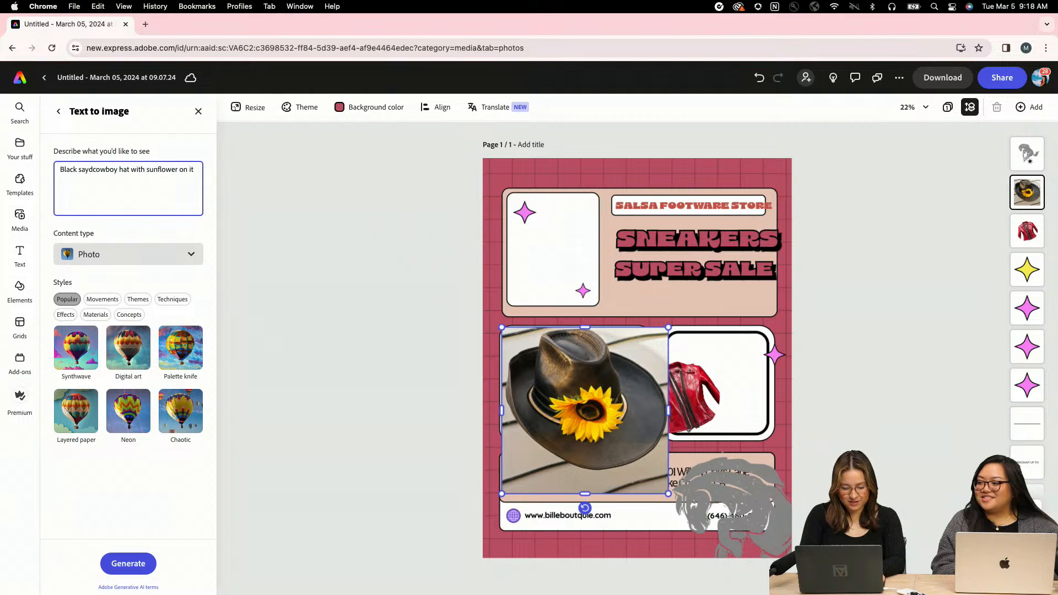
{"action": "right_click", "coordinate": [83, 169]}
{"action": "left_click", "coordinate": [81, 173]}
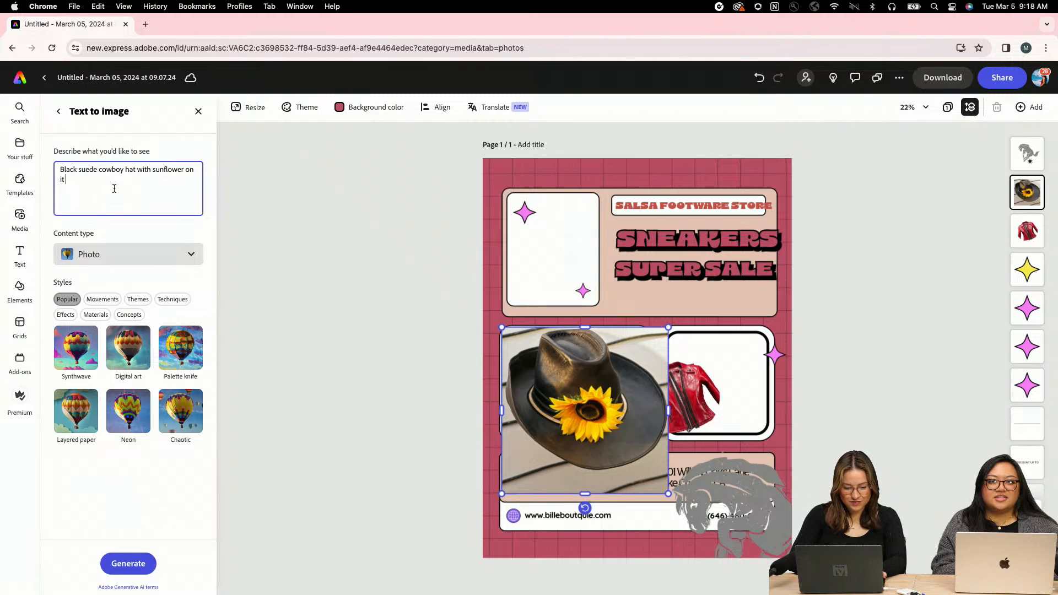
{"action": "left_click", "coordinate": [147, 555]}
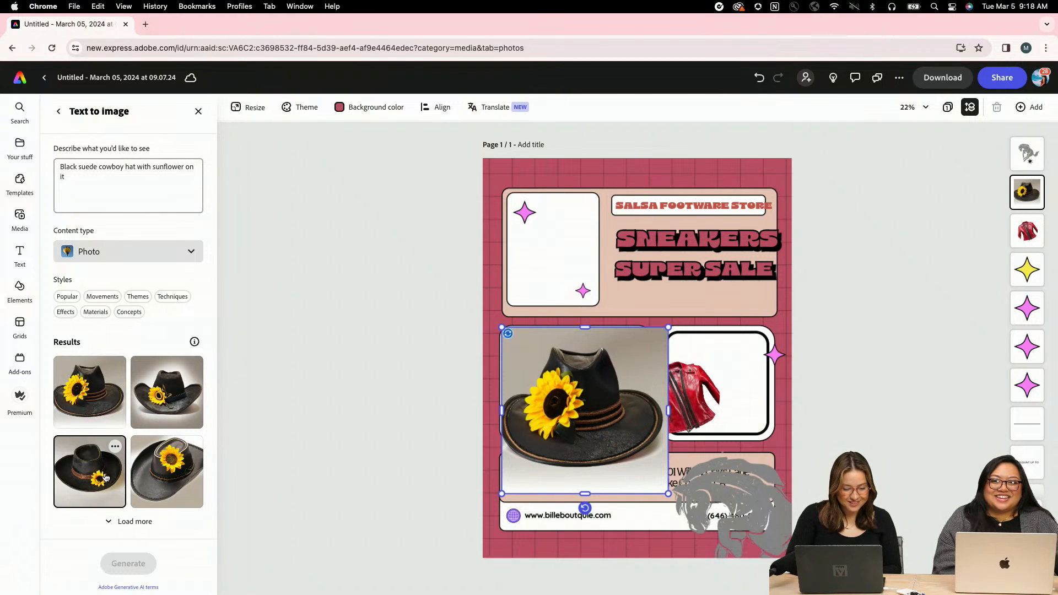
- Compare the generated hat variations on the flyer and apply the first one, with the large sunflower on the front
{"action": "left_click", "coordinate": [90, 471]}
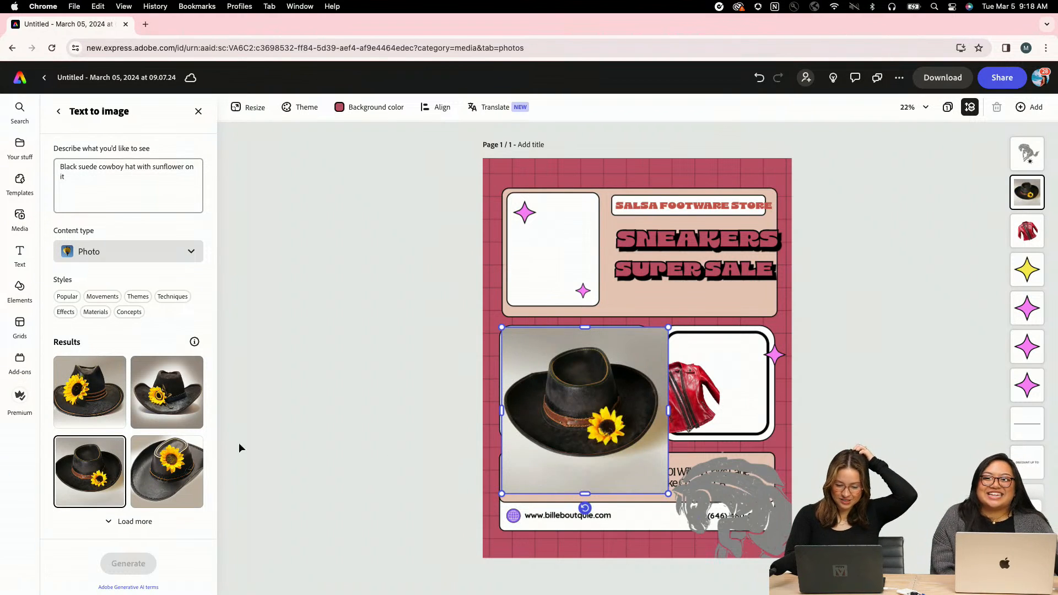
{"action": "left_click", "coordinate": [168, 486]}
{"action": "left_click", "coordinate": [102, 476]}
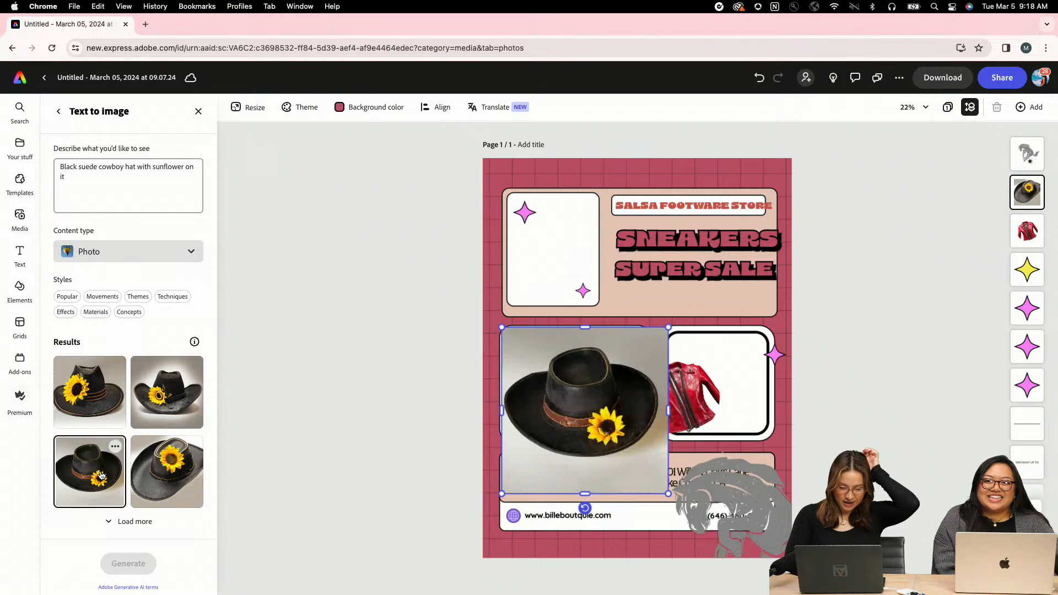
{"action": "left_click", "coordinate": [90, 393]}
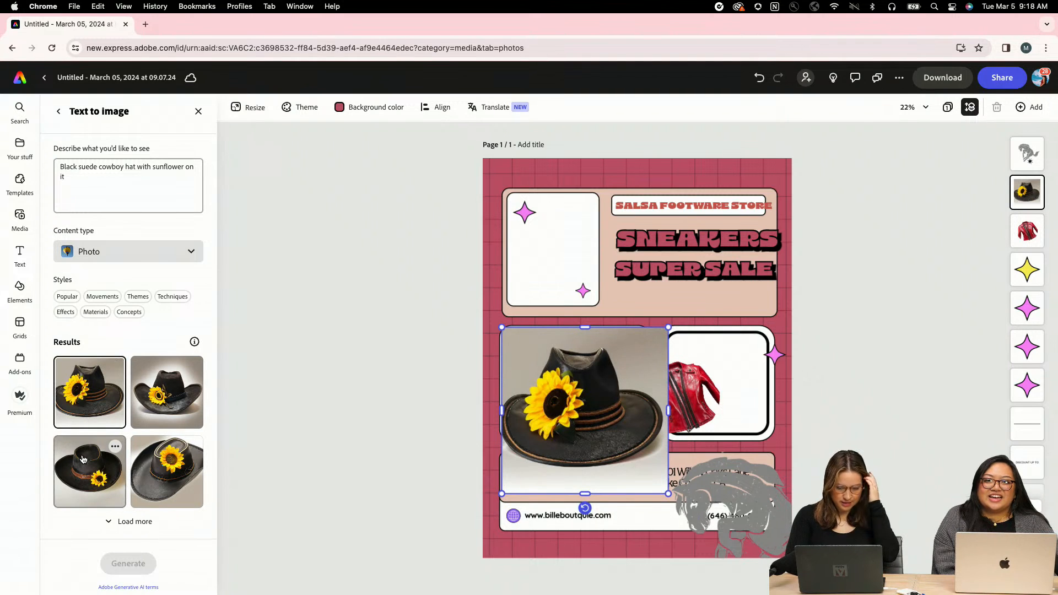
{"action": "left_click", "coordinate": [102, 476]}
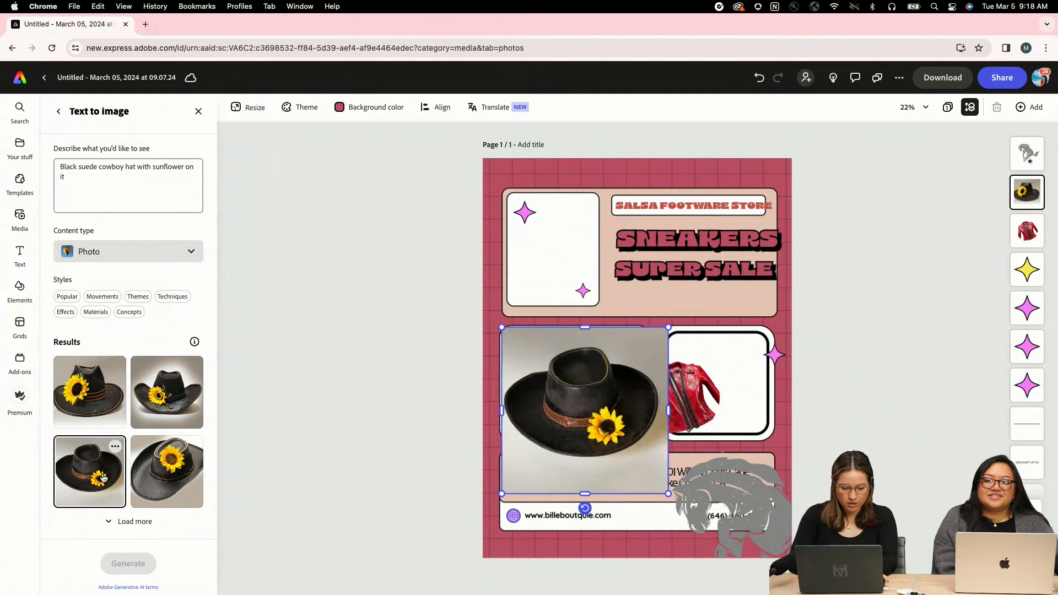
{"action": "left_click", "coordinate": [157, 397]}
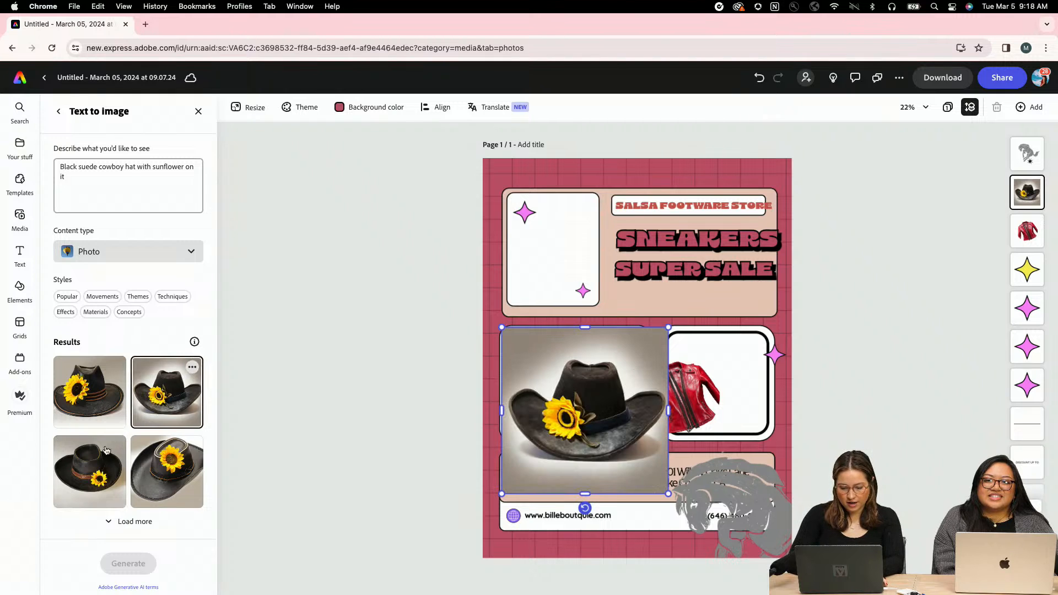
{"action": "left_click", "coordinate": [90, 392]}
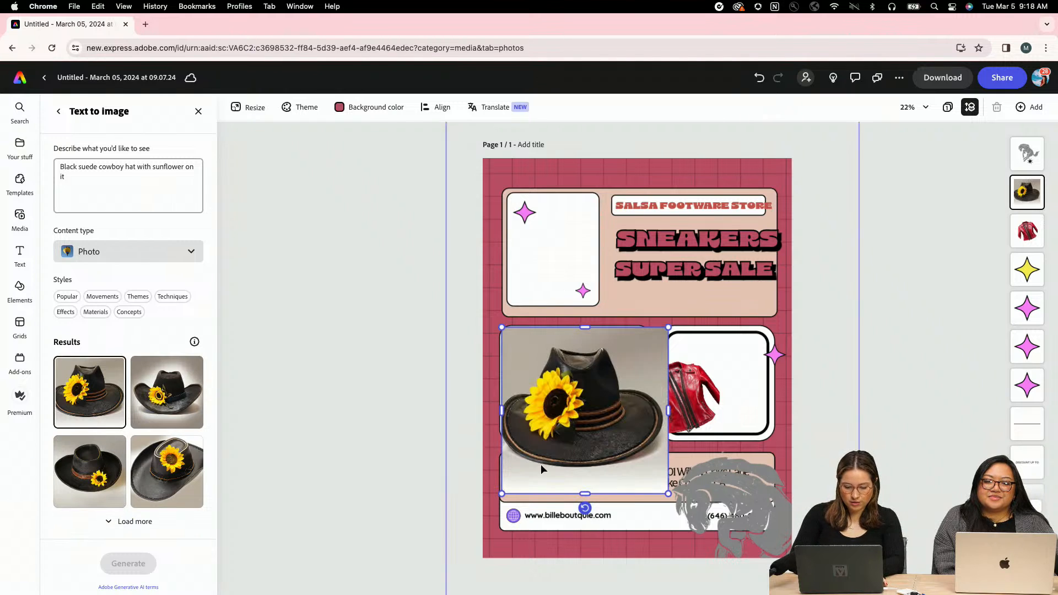
- Remove the background from the black sunflower hat image
{"action": "left_click", "coordinate": [419, 398]}
{"action": "left_click", "coordinate": [557, 408]}
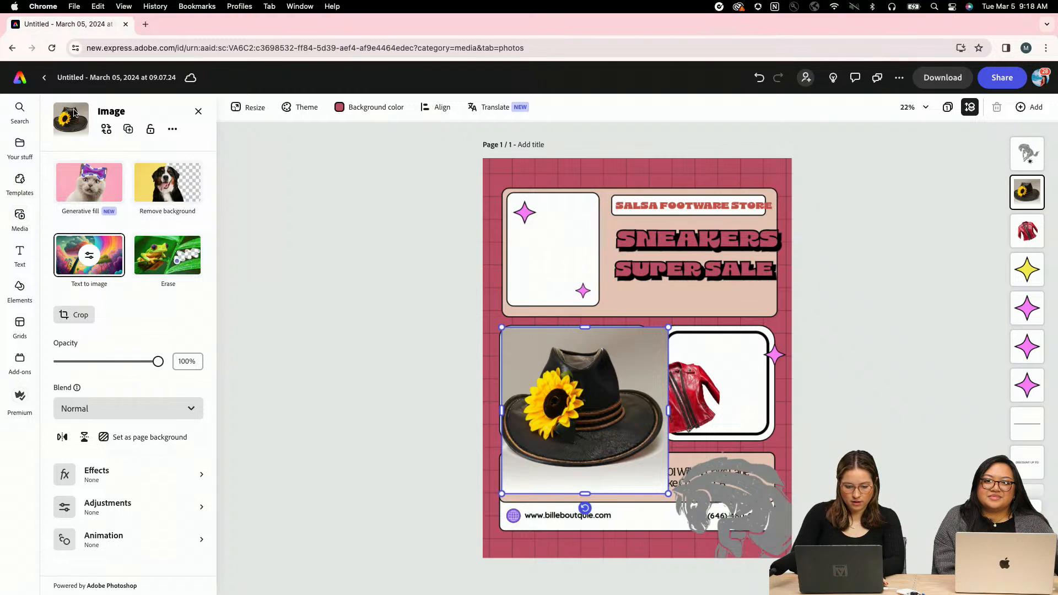
{"action": "left_click", "coordinate": [193, 182]}
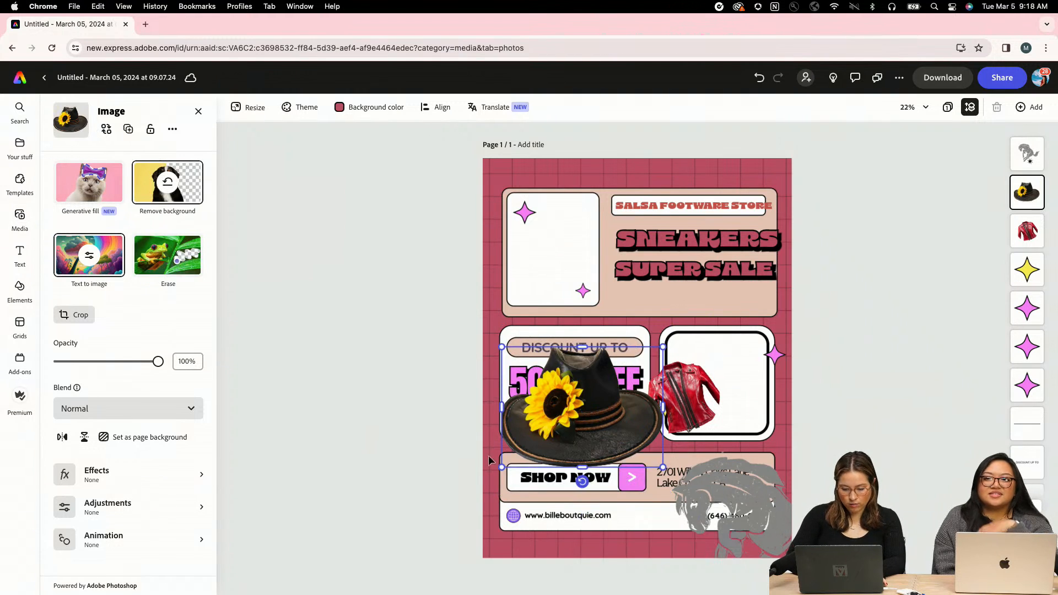
- Shrink the hat, place it over the upper-right corner of the white frame beside the discount text and tilt it slightly clockwise
{"action": "left_click_drag", "start_coordinate": [663, 468], "coordinate": [607, 426]}
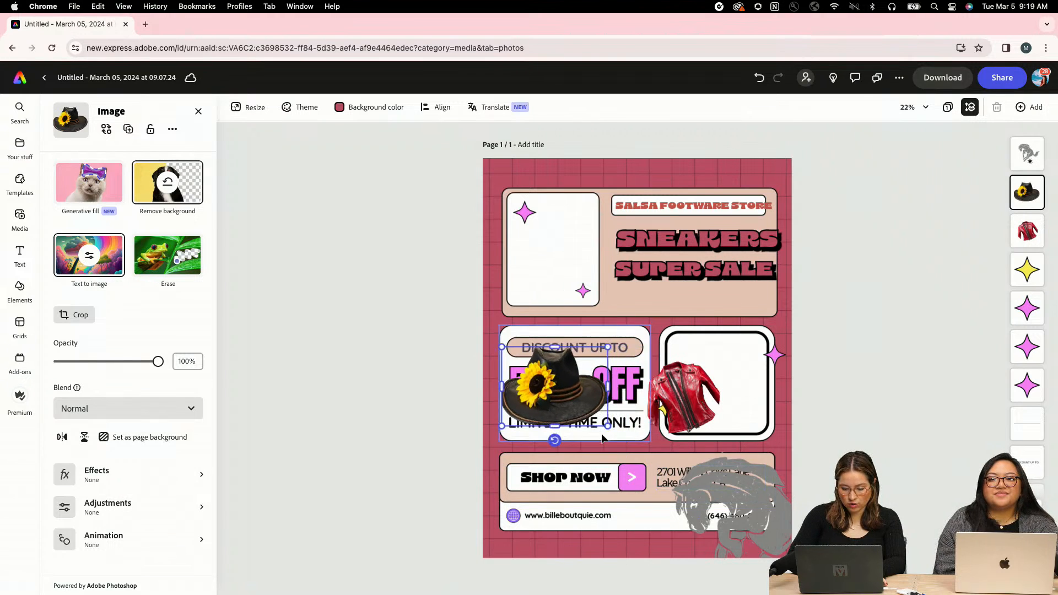
{"action": "left_click_drag", "start_coordinate": [576, 380], "coordinate": [715, 341]}
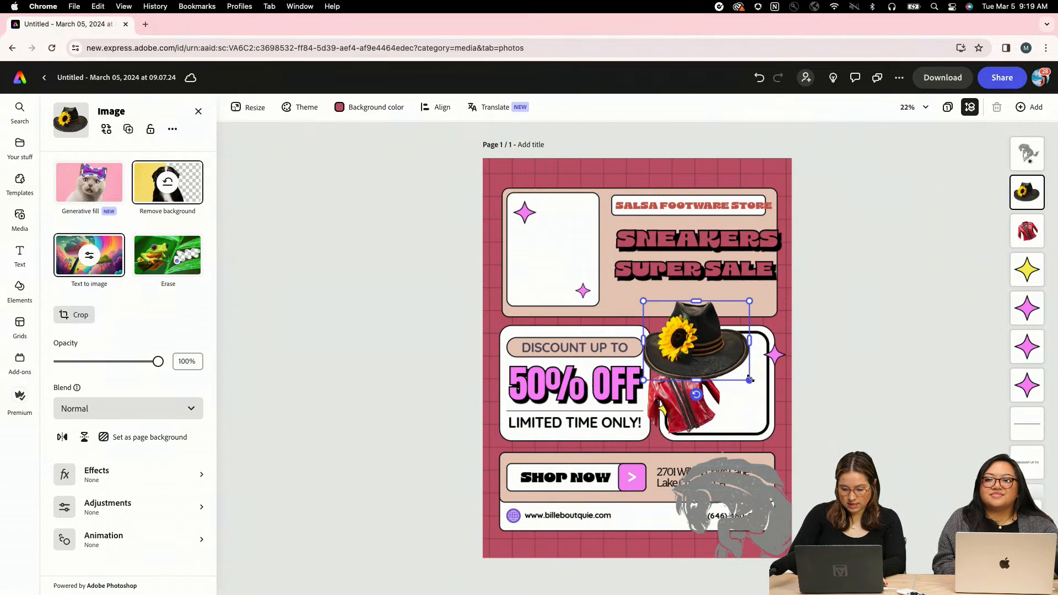
{"action": "mouse_move", "coordinate": [751, 379]}
{"action": "left_mouse_down"}
{"action": "mouse_move", "coordinate": [713, 358]}
{"action": "mouse_move", "coordinate": [758, 359]}
{"action": "mouse_move", "coordinate": [742, 390]}
{"action": "mouse_move", "coordinate": [726, 387]}
{"action": "mouse_move", "coordinate": [749, 359]}
{"action": "left_mouse_up"}
{"action": "left_click", "coordinate": [696, 395]}
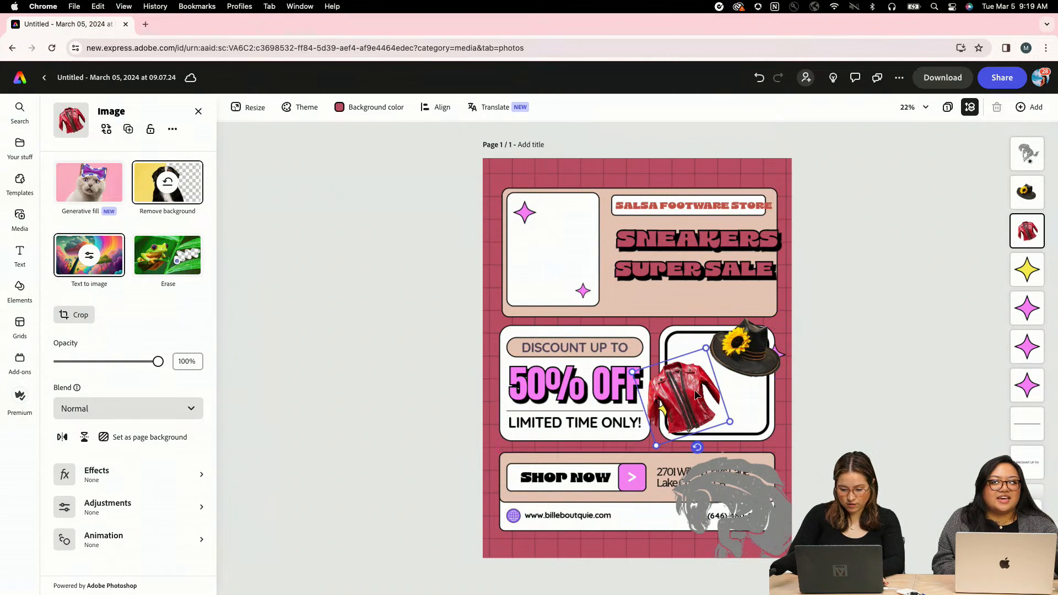
- Generate a new Text to image photo with the prompt "Bright colored fur Vest with cacti on it"
{"action": "left_click", "coordinate": [336, 412]}
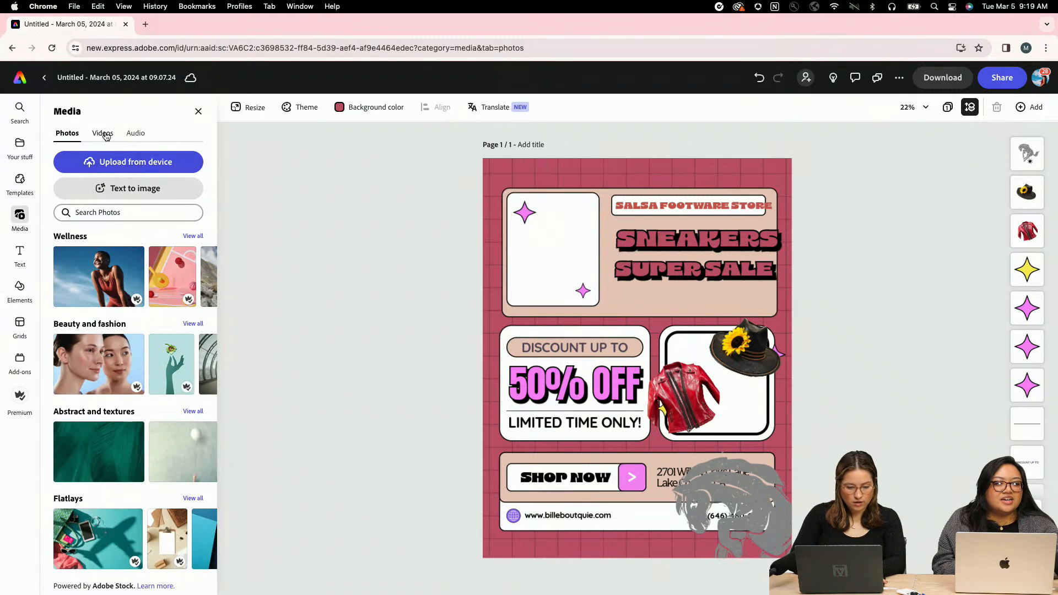
{"action": "left_click", "coordinate": [126, 196]}
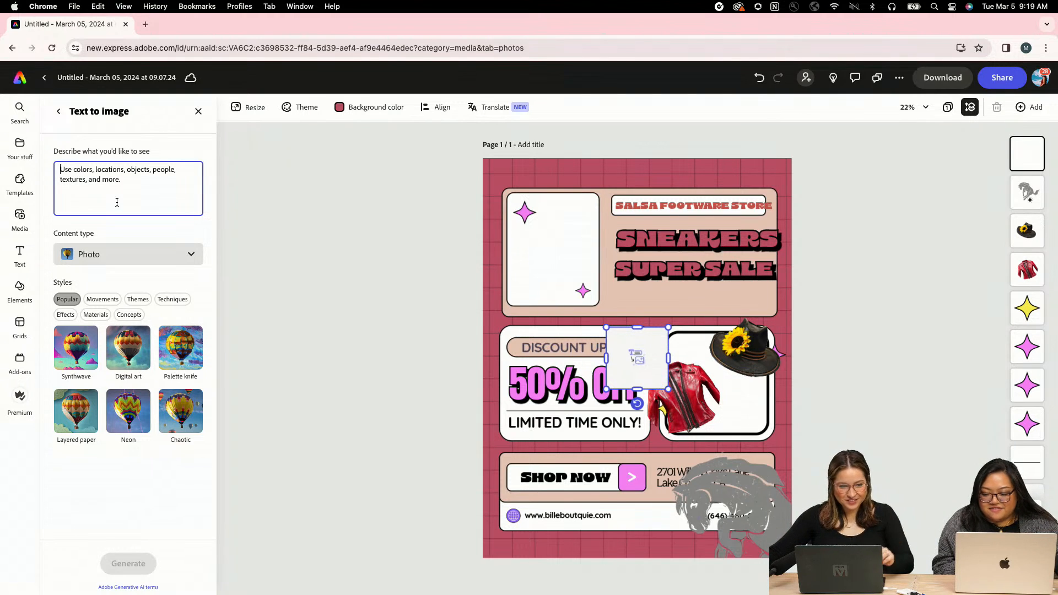
{"action": "type", "text": "a"}
{"action": "key", "text": "BackSpace"}
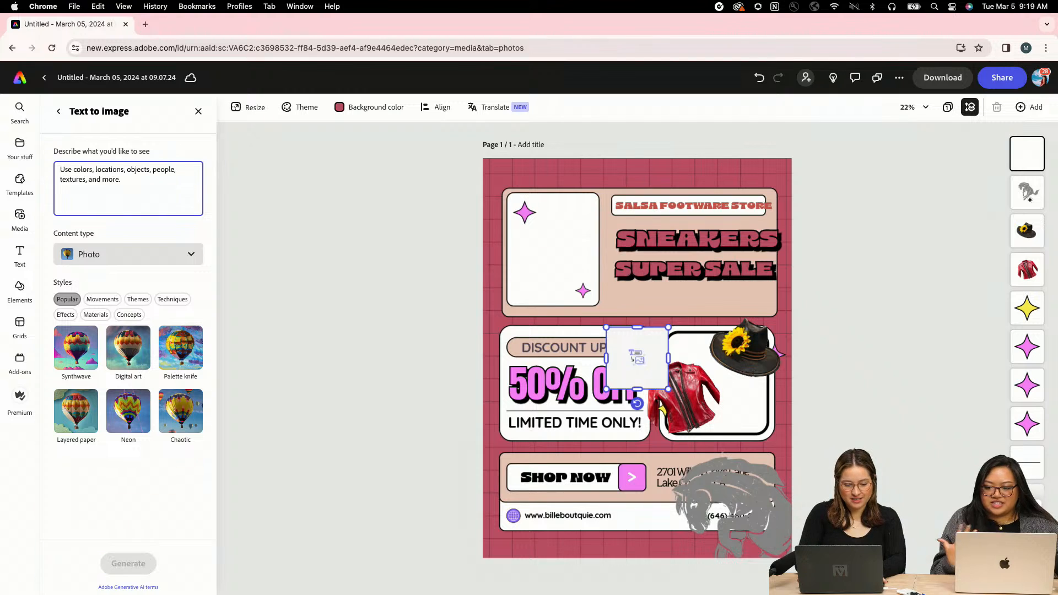
{"action": "type", "text": "Brig"}
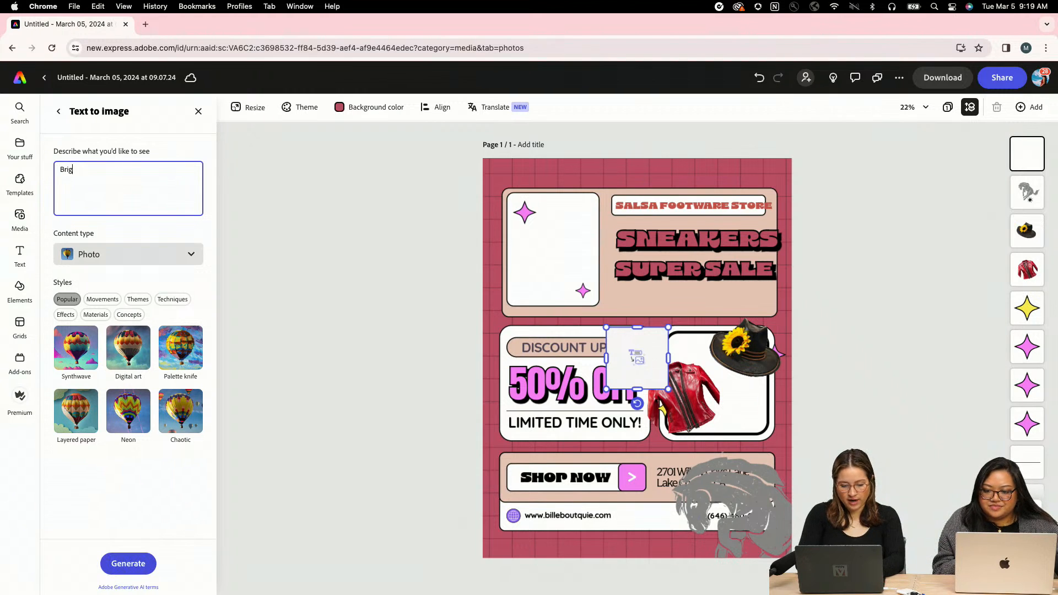
{"action": "type", "text": "ht colored V"}
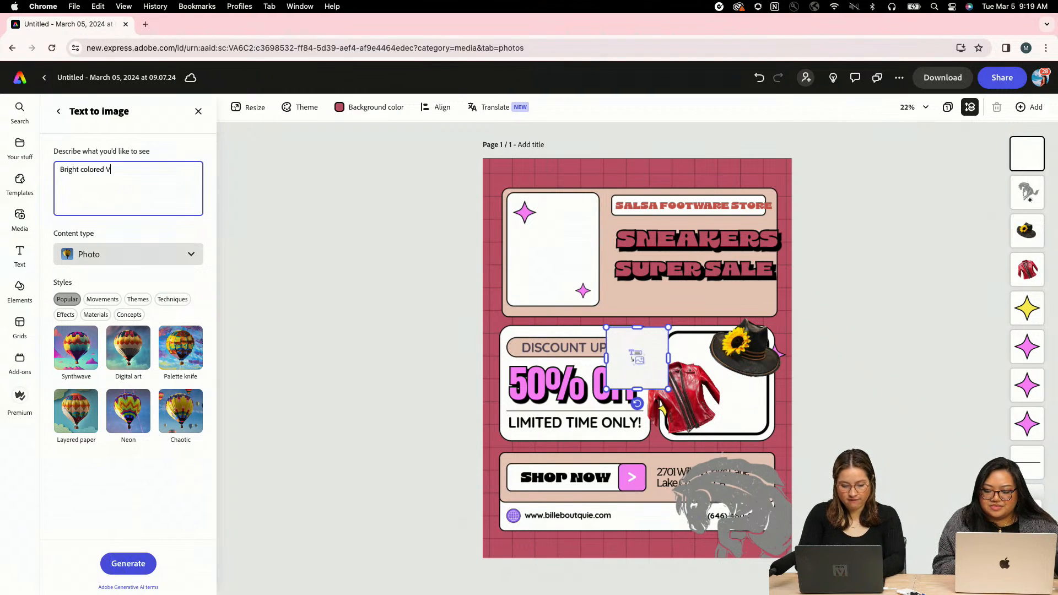
{"action": "type", "text": "east "}
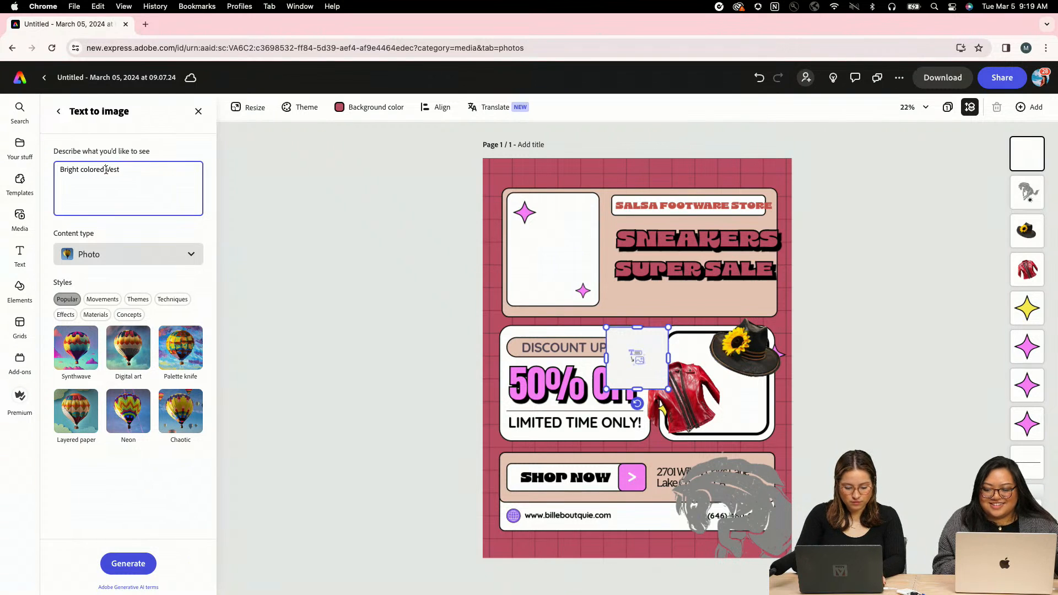
{"action": "type", "text": "fur"}
{"action": "left_click", "coordinate": [173, 170]}
{"action": "type", "text": "with ca"}
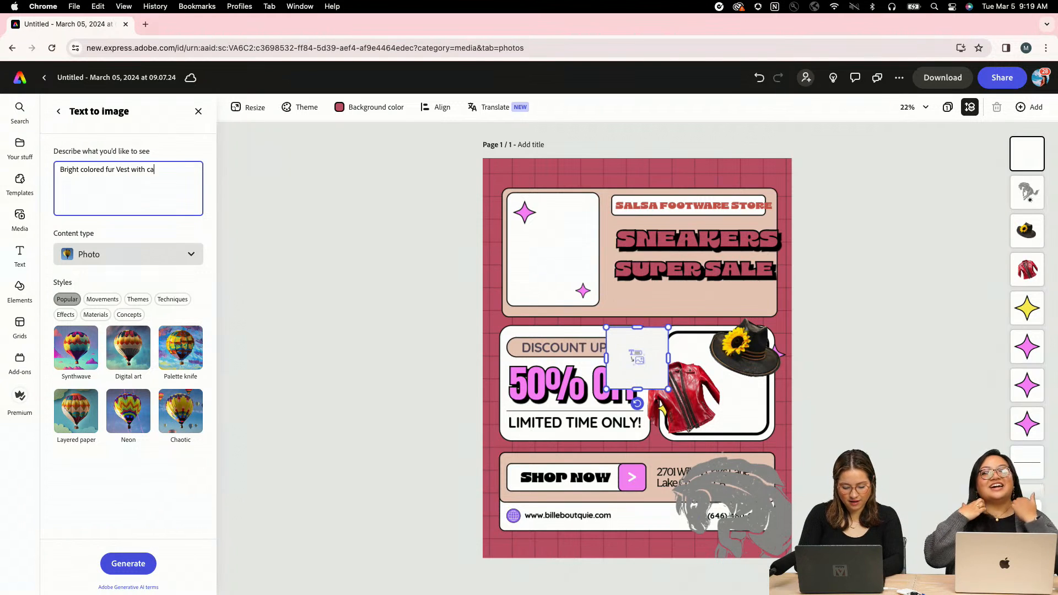
{"action": "type", "text": "cti on it"}
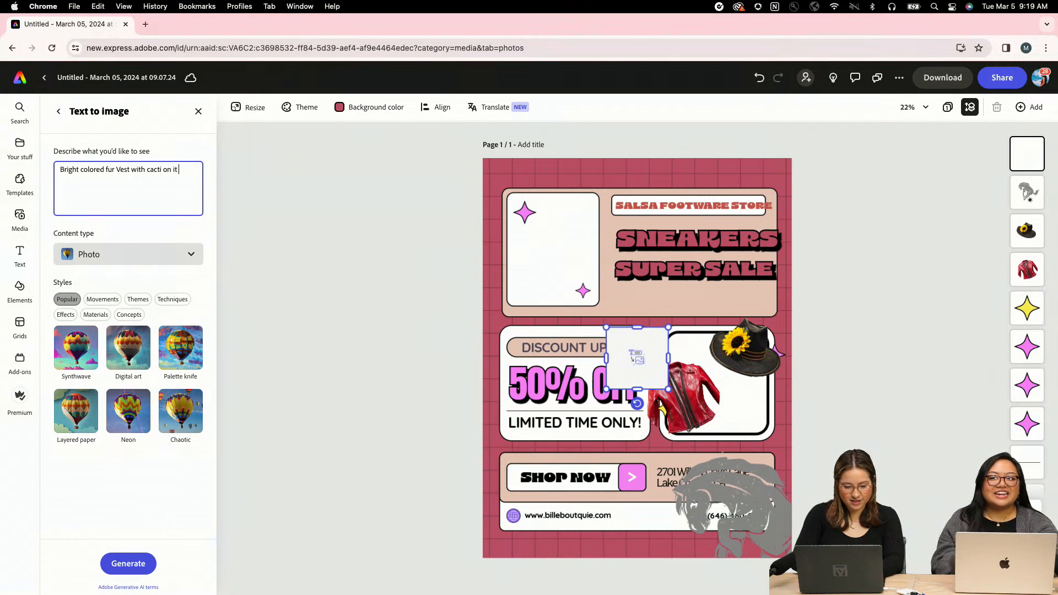
{"action": "left_click", "coordinate": [130, 557]}
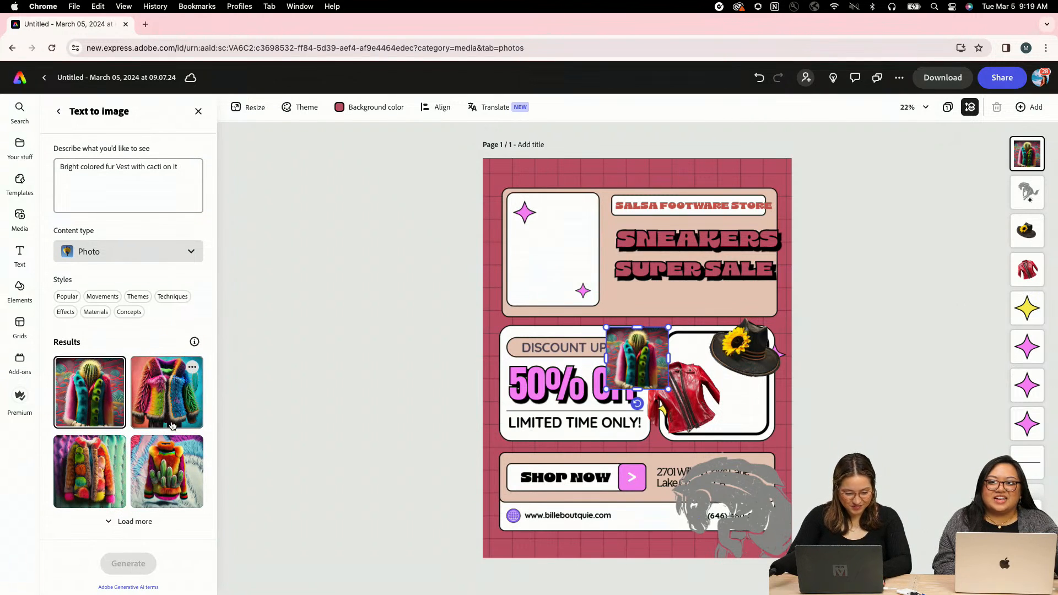
- Enlarge the generated fur vest image, compare its variations on the flyer and apply the fourth one, with green cacti across the front
{"action": "left_click", "coordinate": [175, 469]}
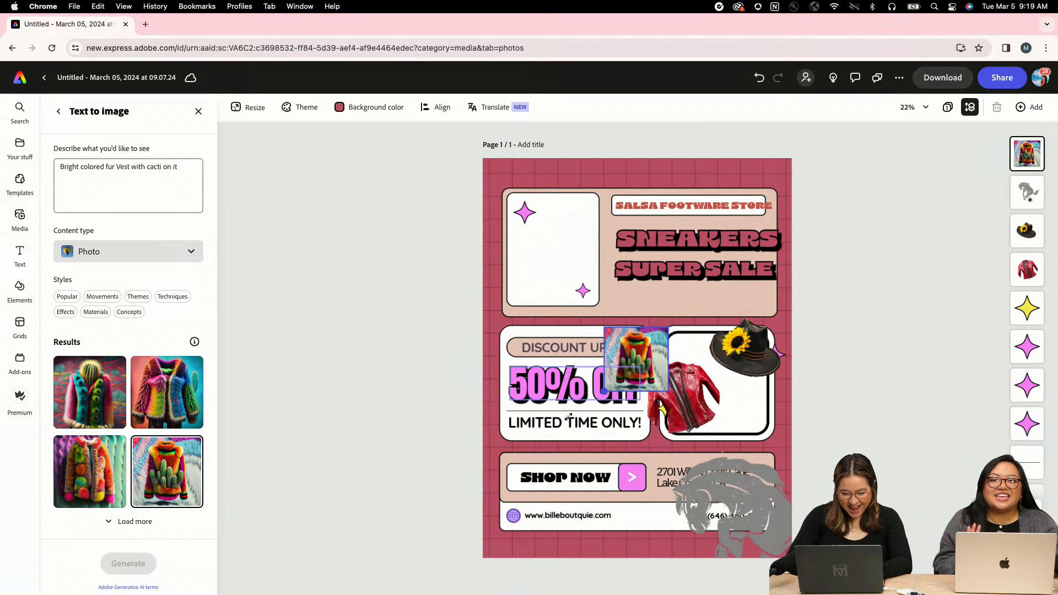
{"action": "left_click_drag", "start_coordinate": [569, 417], "coordinate": [464, 532]}
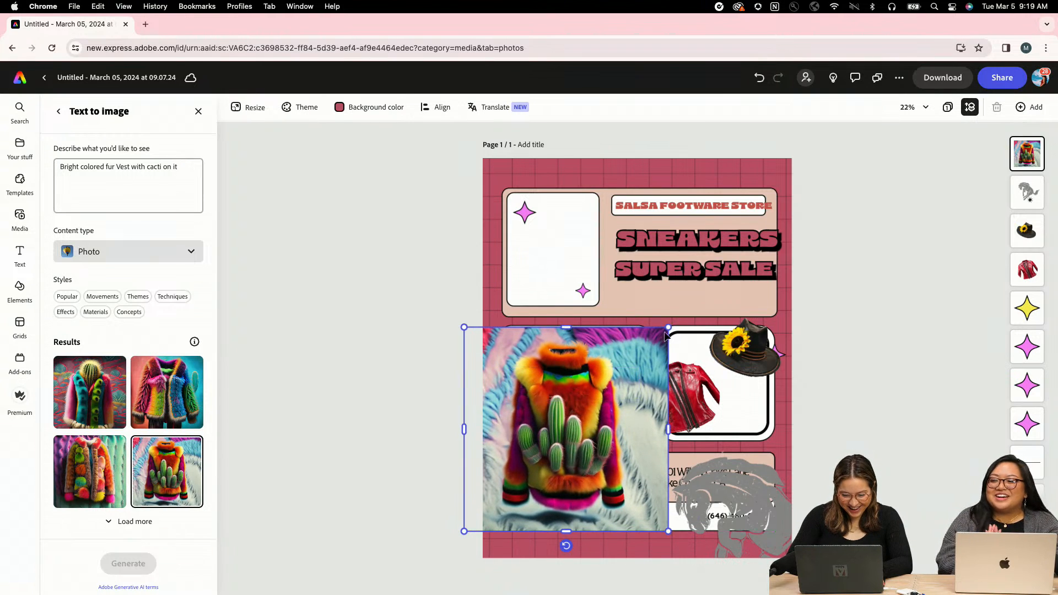
{"action": "left_click_drag", "start_coordinate": [668, 328], "coordinate": [708, 284]}
{"action": "left_click_drag", "start_coordinate": [618, 414], "coordinate": [657, 406]}
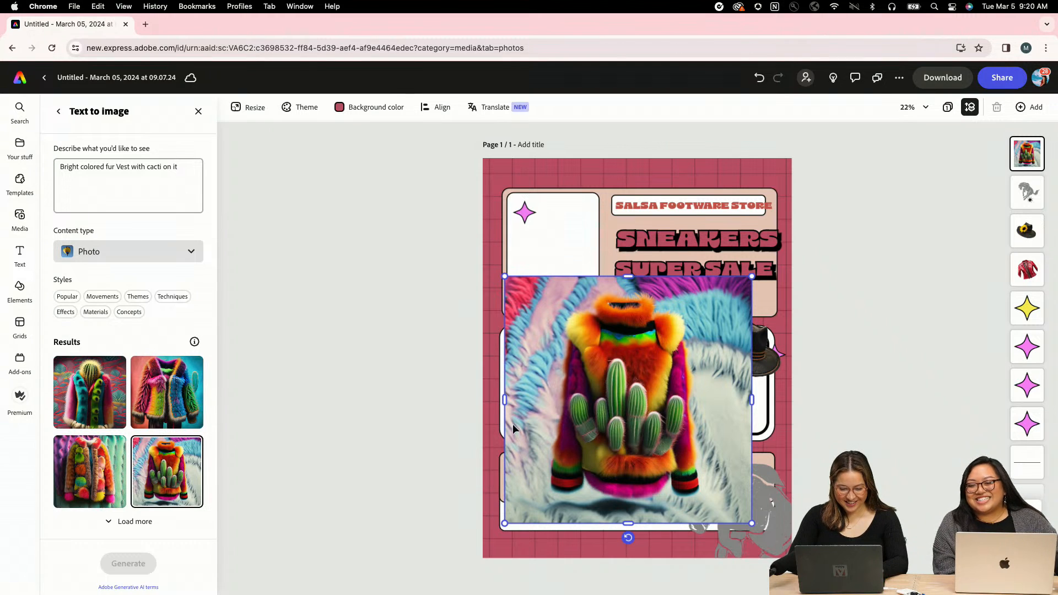
{"action": "left_click", "coordinate": [57, 490]}
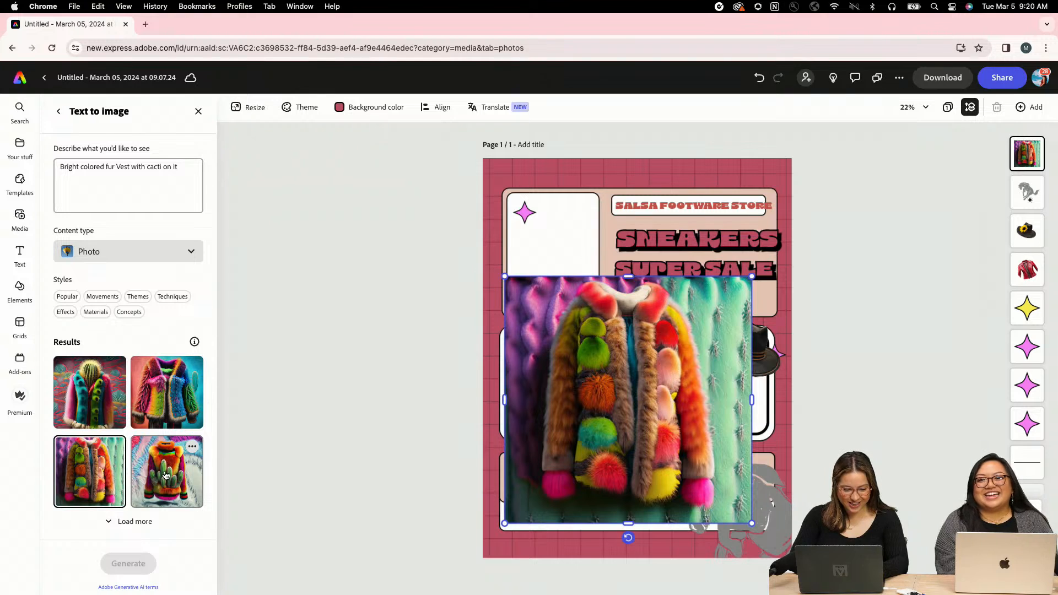
{"action": "left_click", "coordinate": [89, 379]}
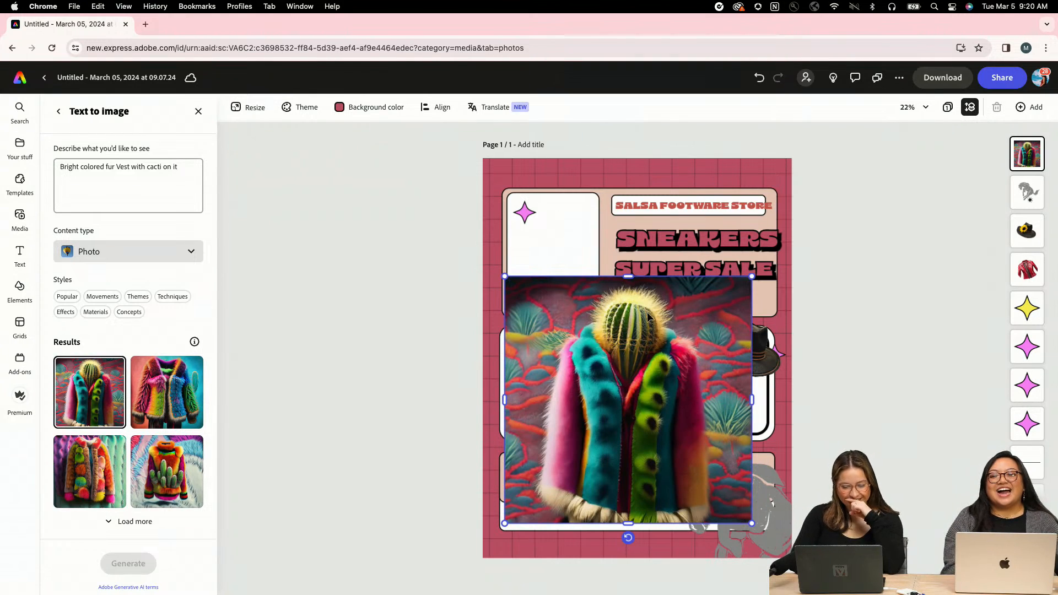
{"action": "left_click", "coordinate": [179, 478]}
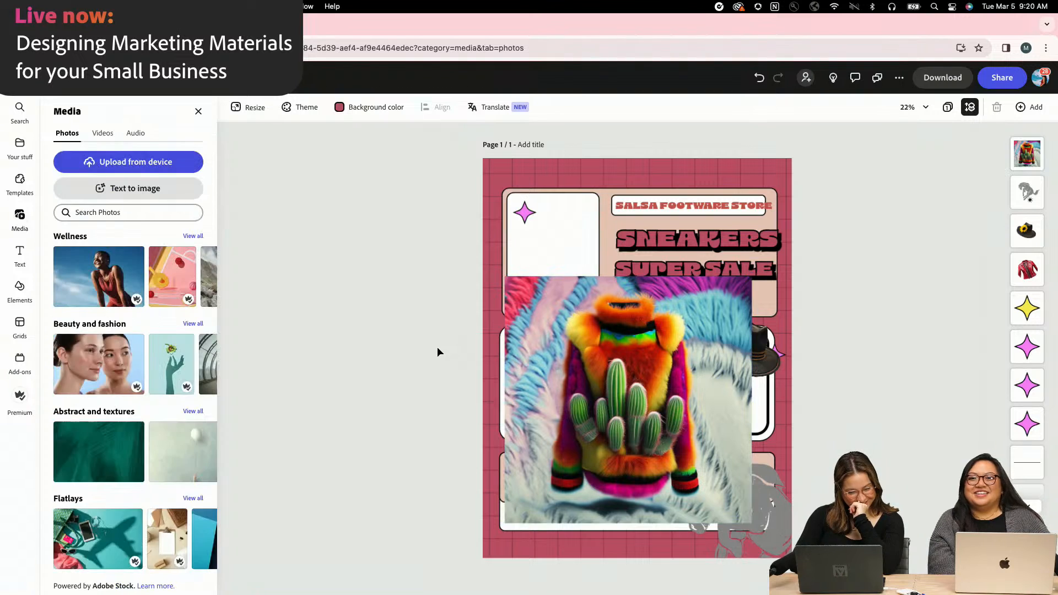
- Remove the background from the cactus fur jacket and place it, shrunk and tilted clockwise, over the right part of the white frame
{"action": "left_click", "coordinate": [546, 372]}
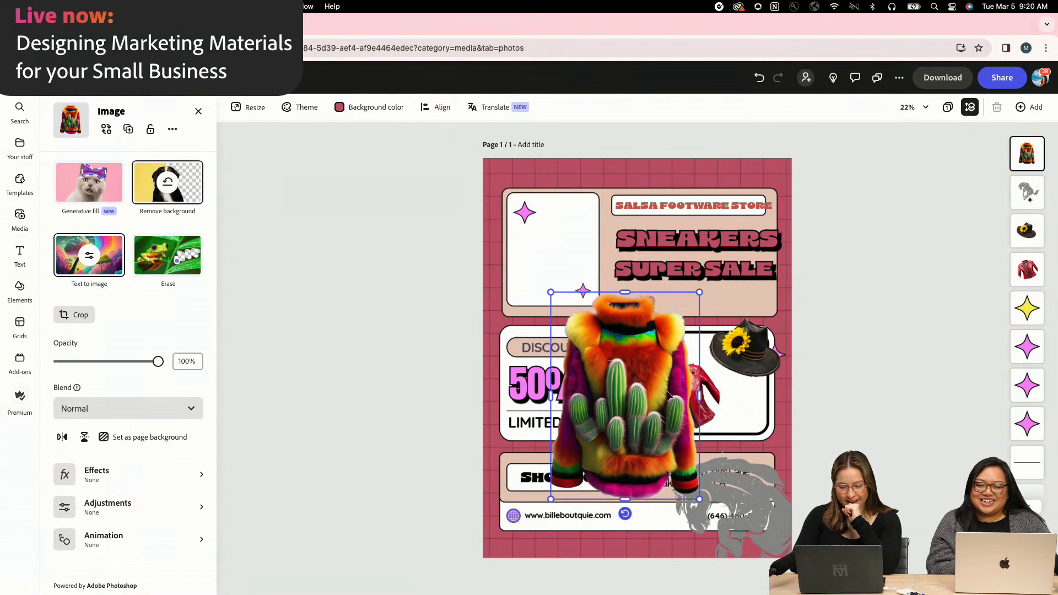
{"action": "left_click_drag", "start_coordinate": [700, 497], "coordinate": [714, 462]}
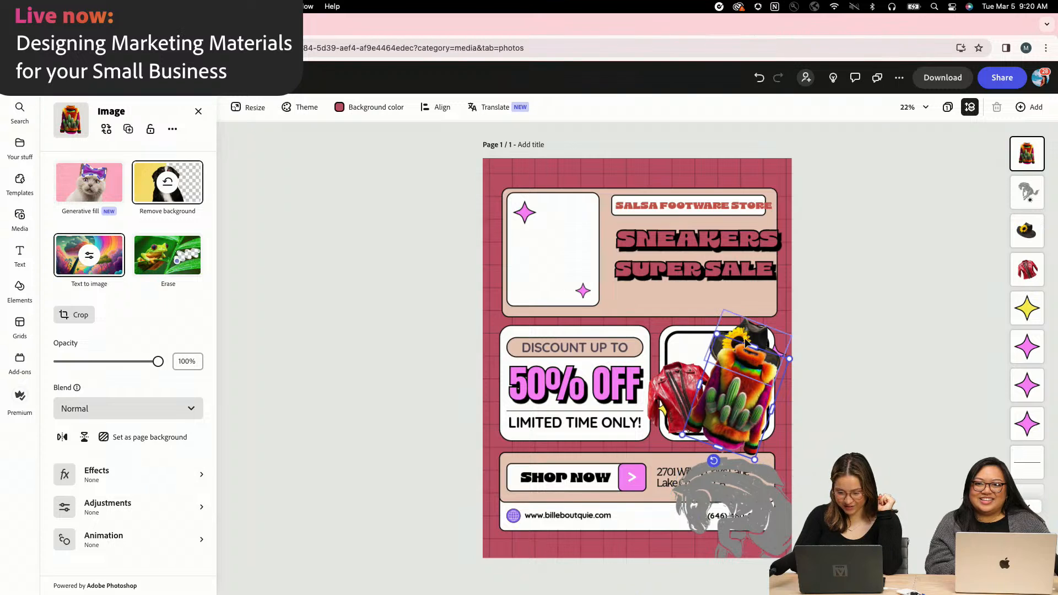
- Move the sunflower hat above the red leather jacket, reduce its tilt and shift the cactus jacket slightly up and right
{"action": "left_click_drag", "start_coordinate": [746, 338], "coordinate": [685, 327]}
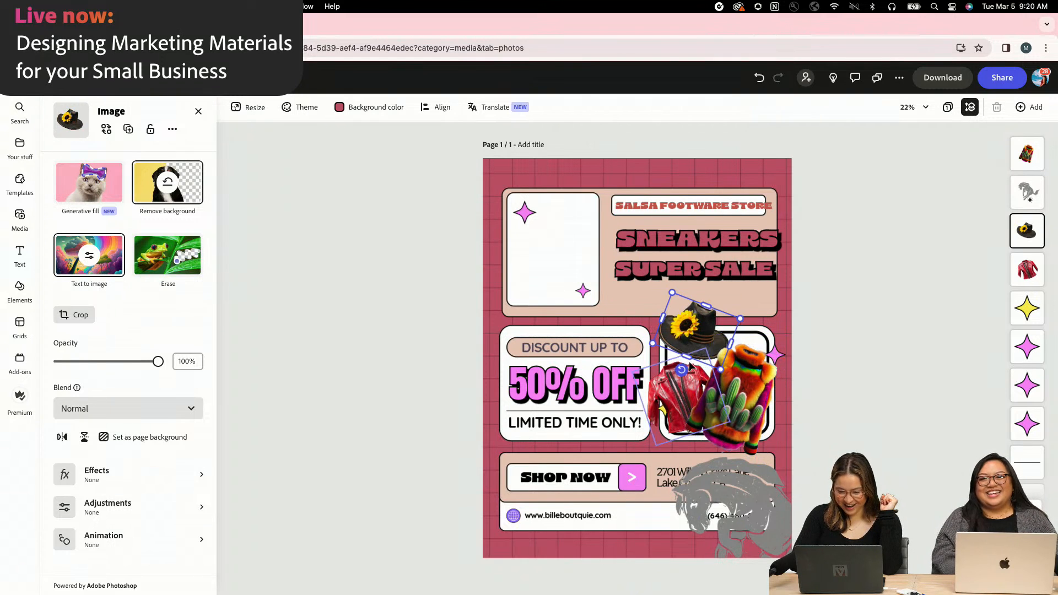
{"action": "left_click_drag", "start_coordinate": [683, 369], "coordinate": [714, 372]}
{"action": "left_click_drag", "start_coordinate": [707, 330], "coordinate": [710, 330]}
{"action": "left_click_drag", "start_coordinate": [744, 373], "coordinate": [756, 365]}
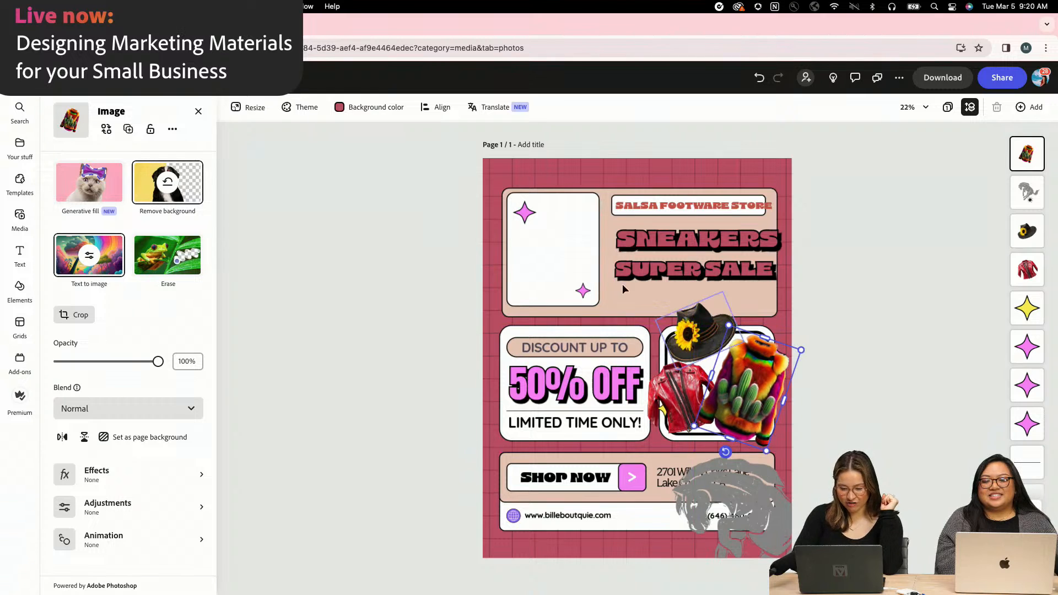
{"action": "left_click", "coordinate": [431, 230]}
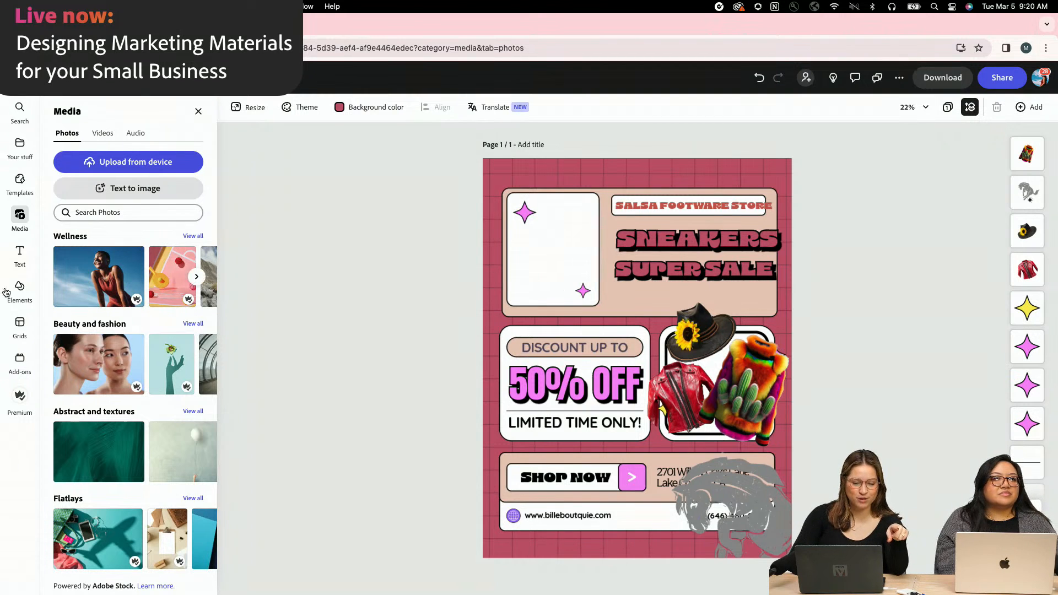
- Try to generate a square Text to image photo with the prompt "cowboy boats in the style of combat boots"
{"action": "left_click", "coordinate": [182, 191]}
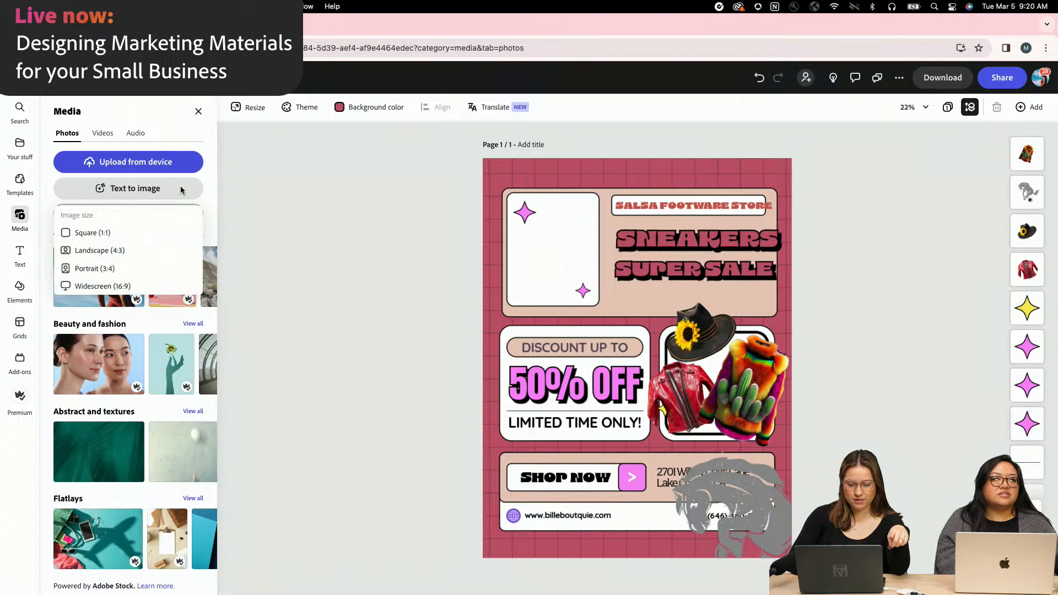
{"action": "left_click", "coordinate": [118, 232]}
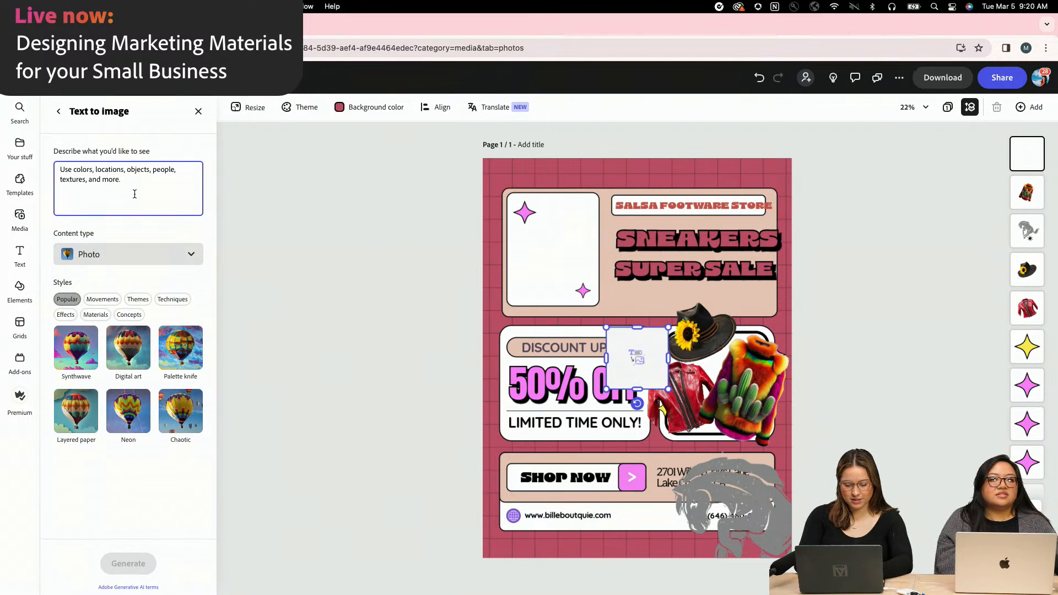
{"action": "type", "text": "cowboy boats"}
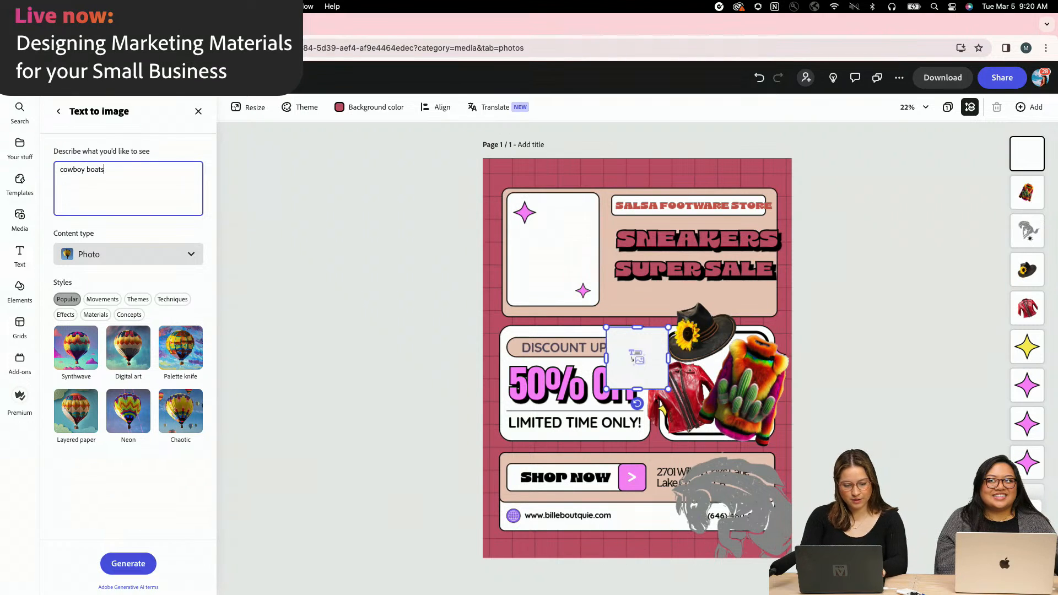
{"action": "type", "text": " in th"}
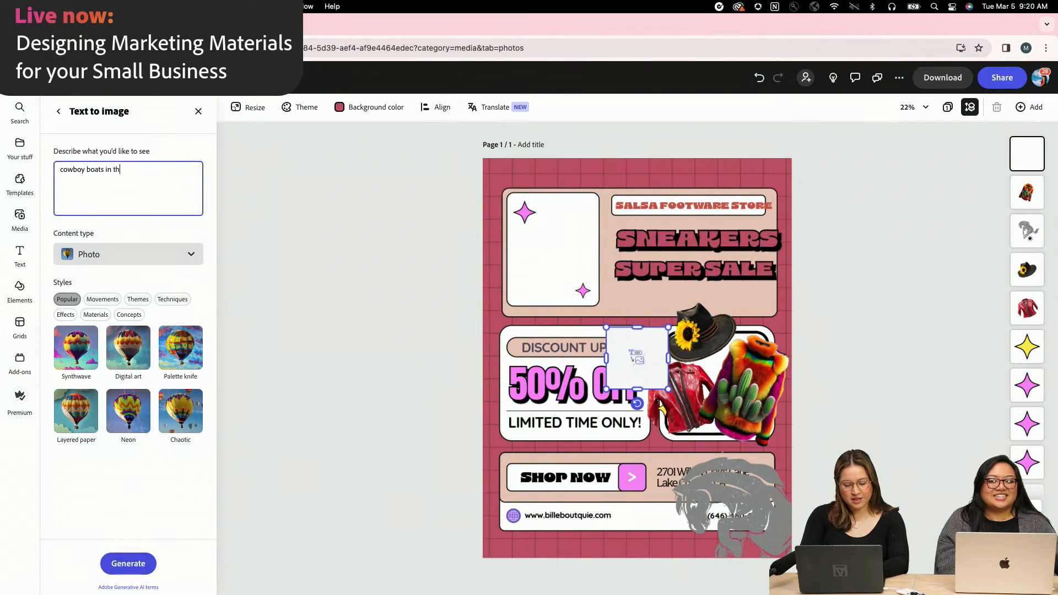
{"action": "type", "text": "e style of"}
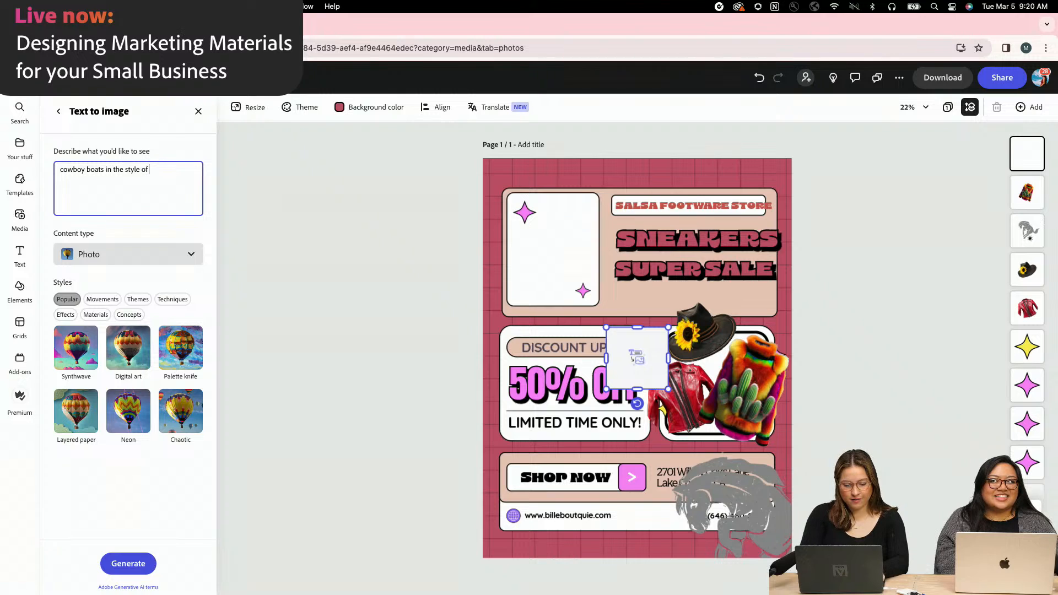
{"action": "type", "text": " combate "}
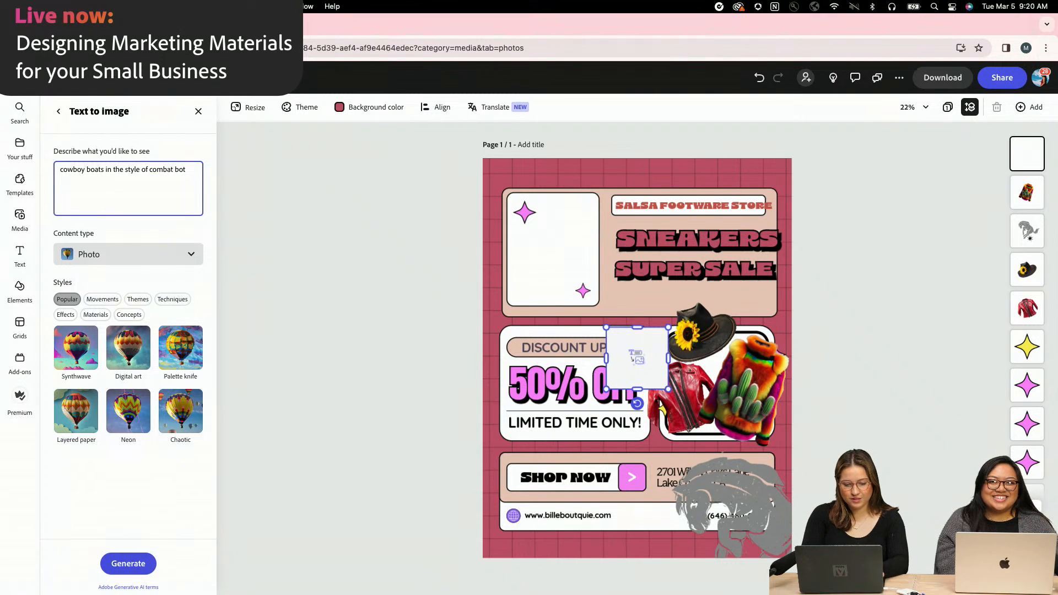
{"action": "type", "text": " bo"}
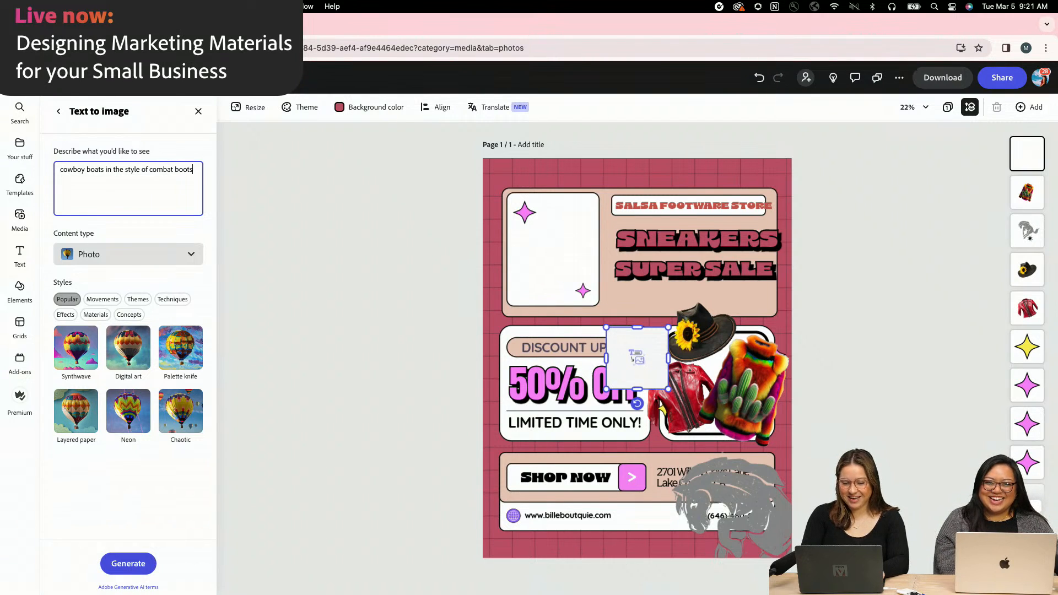
{"action": "left_click", "coordinate": [131, 561]}
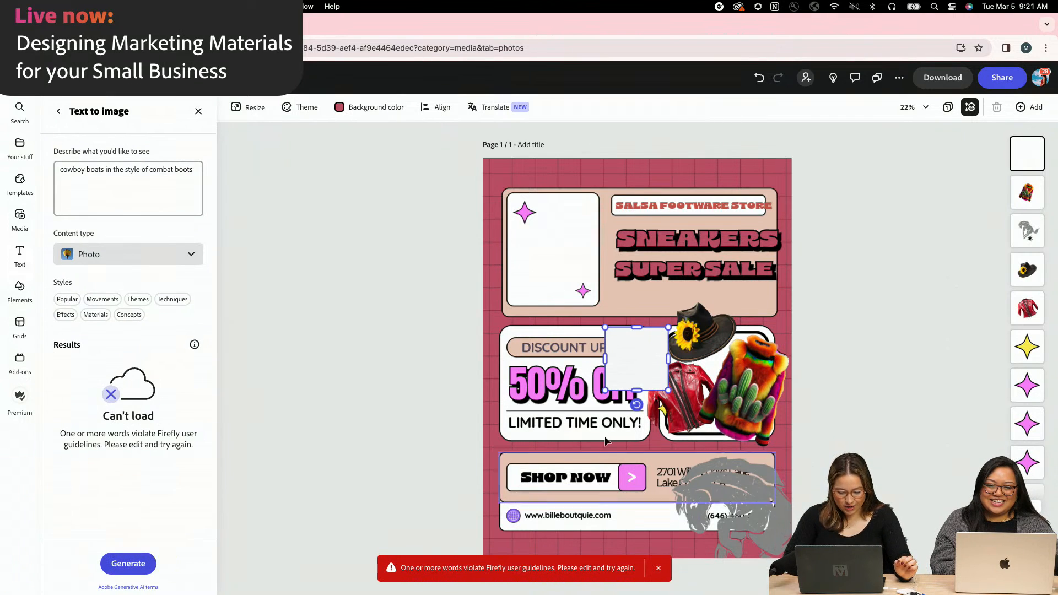
- Generate the photo with the prompt reworded to "cowboy boats in green blue and brown" and enlarge it over the discount section
{"action": "left_click", "coordinate": [183, 190]}
{"action": "double_click", "coordinate": [170, 172]}
{"action": "key", "text": "BackSpace"}
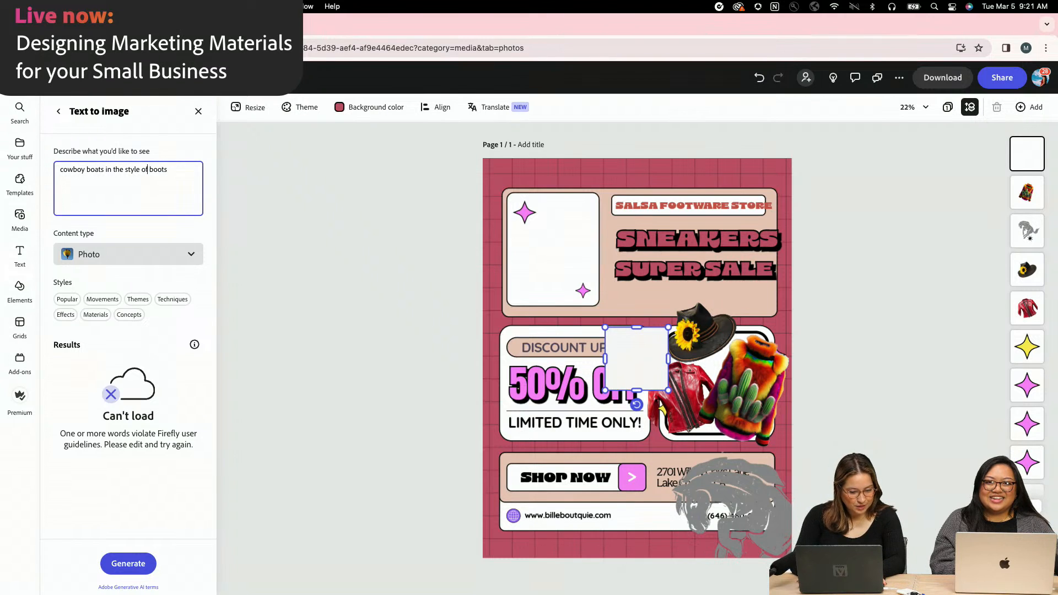
{"action": "left_click_drag", "start_coordinate": [171, 172], "coordinate": [104, 169]}
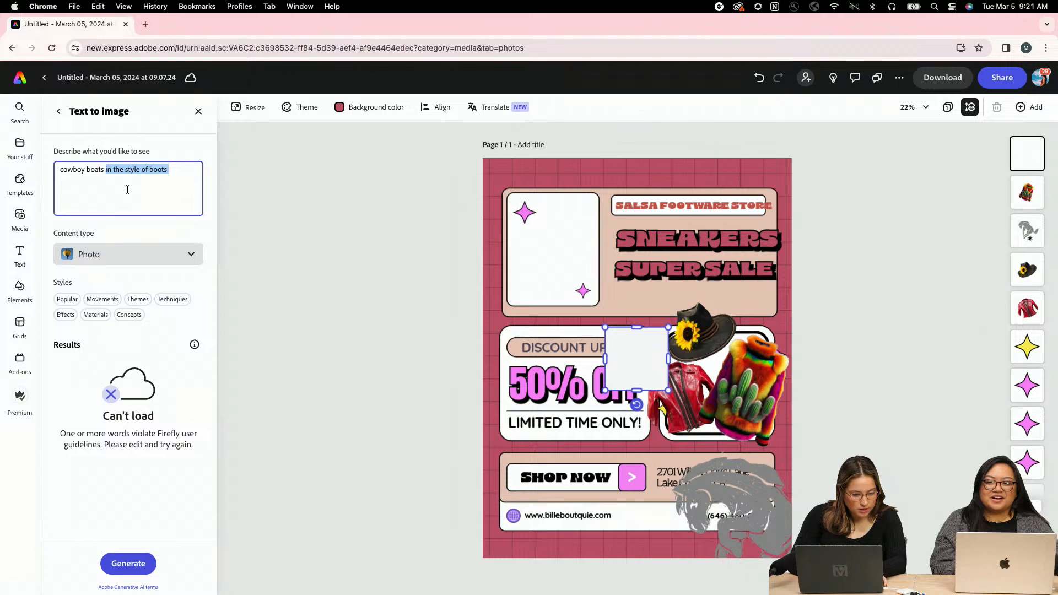
{"action": "key", "text": "BackSpace"}
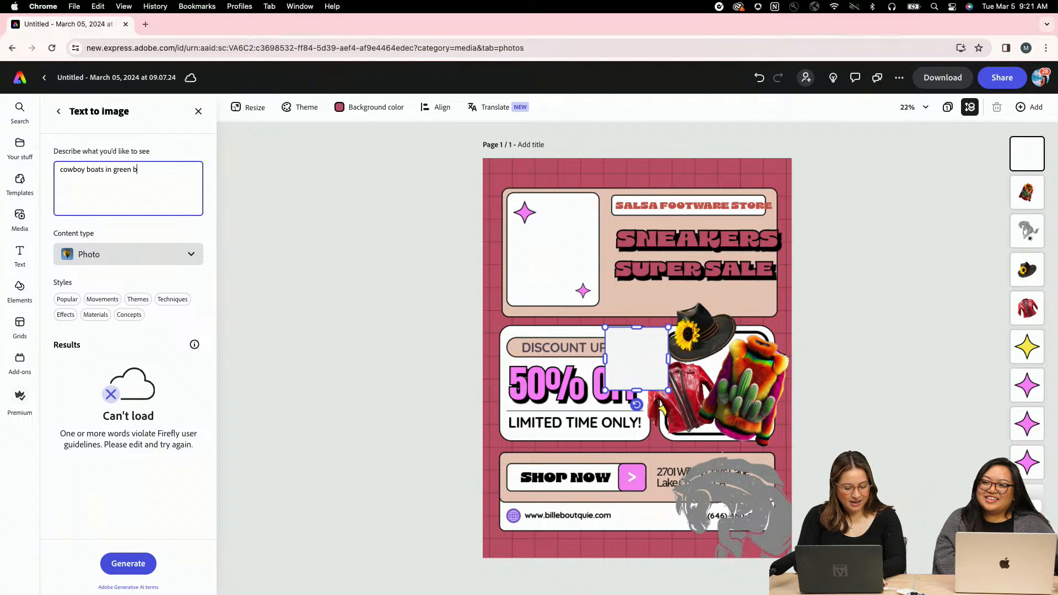
{"action": "type", "text": "lue and brown"}
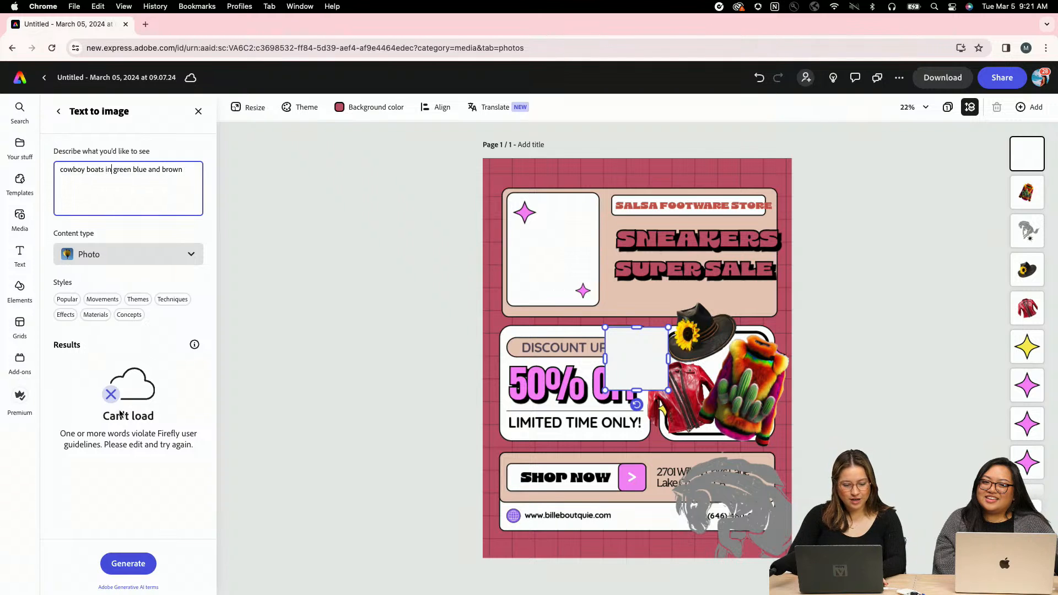
{"action": "left_click", "coordinate": [128, 563]}
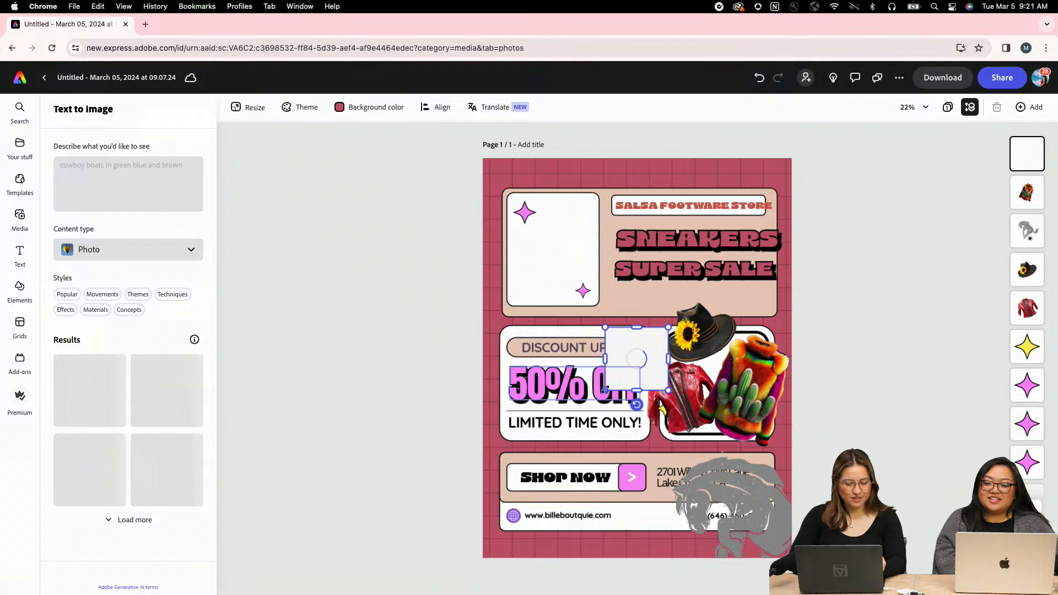
{"action": "left_click_drag", "start_coordinate": [605, 390], "coordinate": [494, 535]}
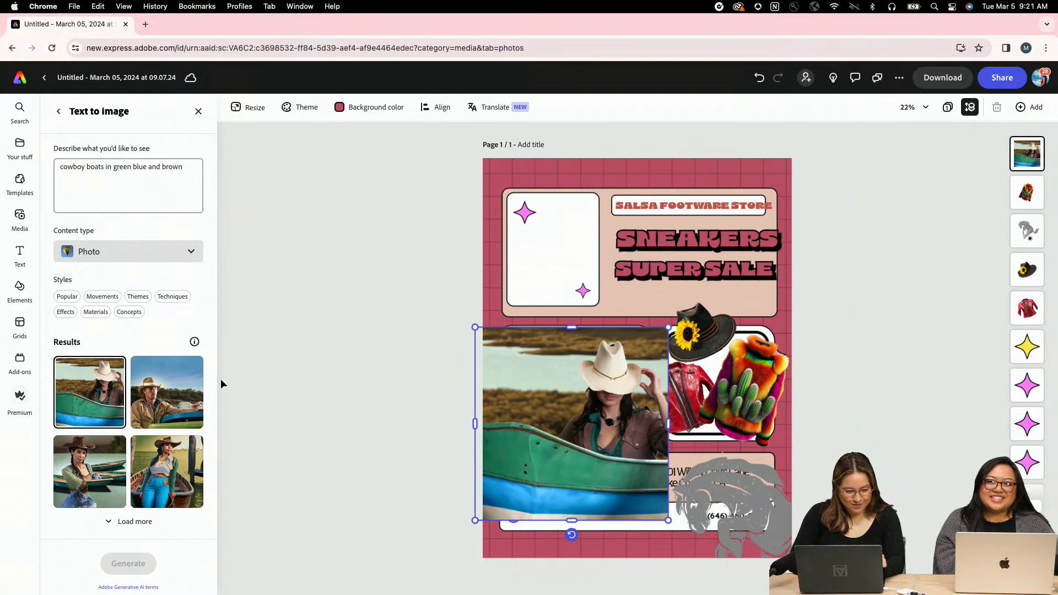
- Correct the prompt to "cowboy boots in green blue and brown" and generate the photo again
{"action": "left_click", "coordinate": [111, 182]}
{"action": "left_click", "coordinate": [99, 168]}
{"action": "key", "text": "BackSpace"}
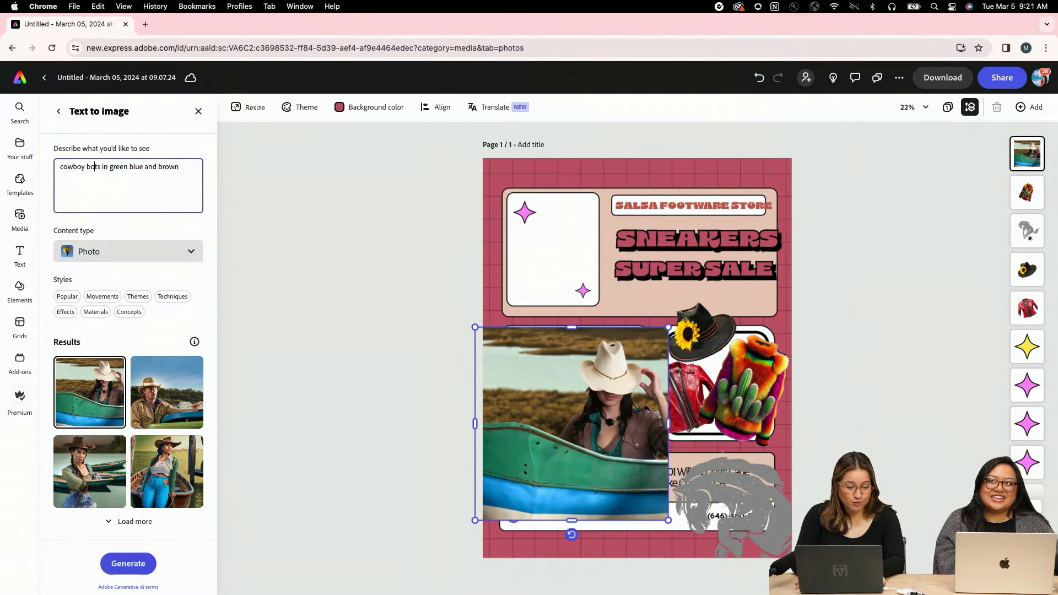
{"action": "type", "text": "o"}
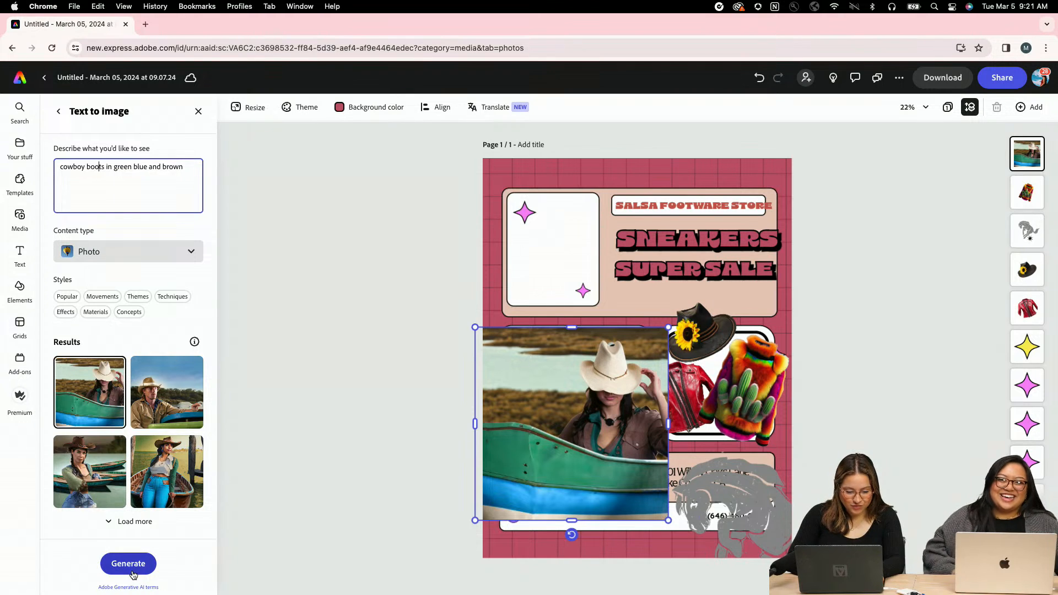
{"action": "left_click", "coordinate": [182, 464]}
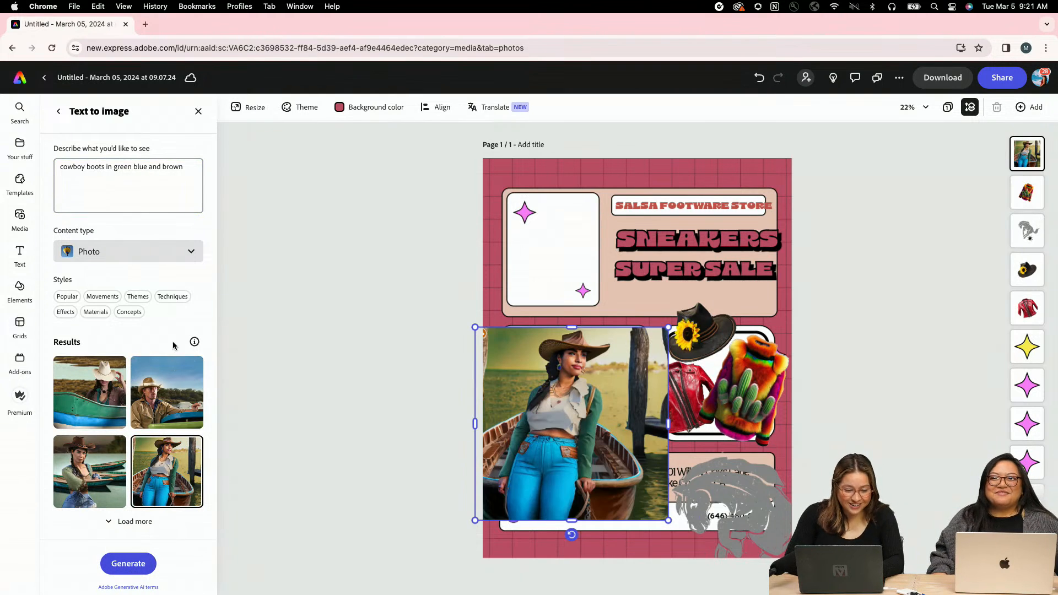
{"action": "left_click", "coordinate": [132, 569]}
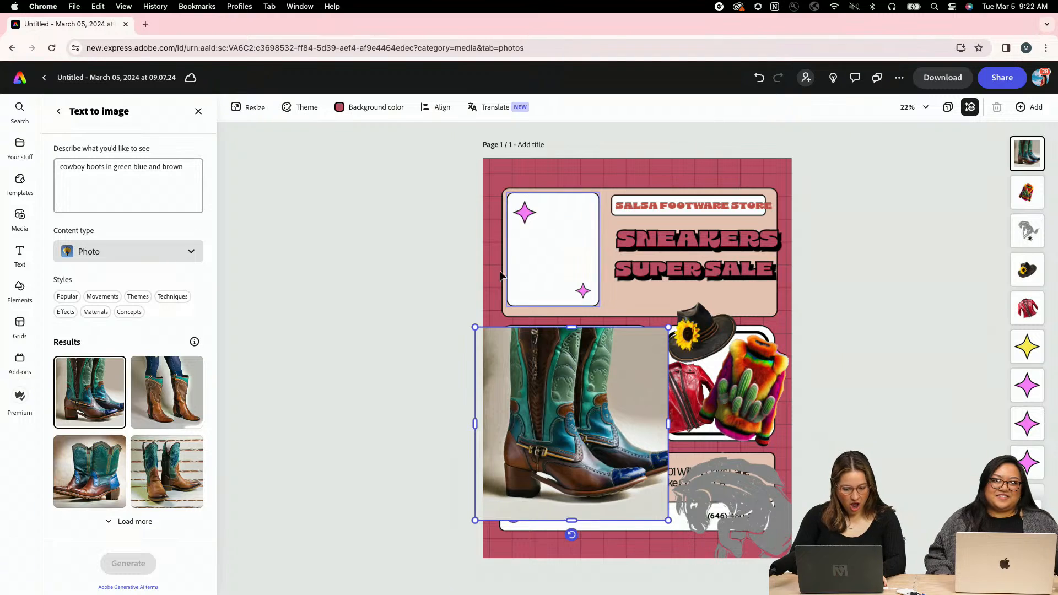
- Return to the generated boot variations and apply the third one, the short green and blue pair with brown toes
{"action": "left_click", "coordinate": [421, 294]}
{"action": "left_click", "coordinate": [540, 435]}
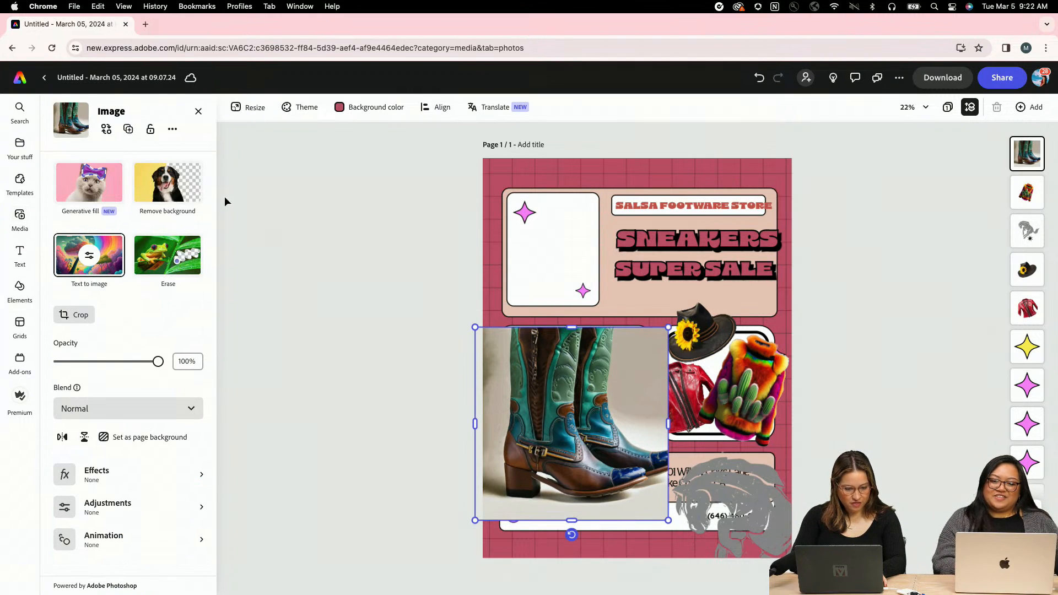
{"action": "left_click", "coordinate": [107, 263]}
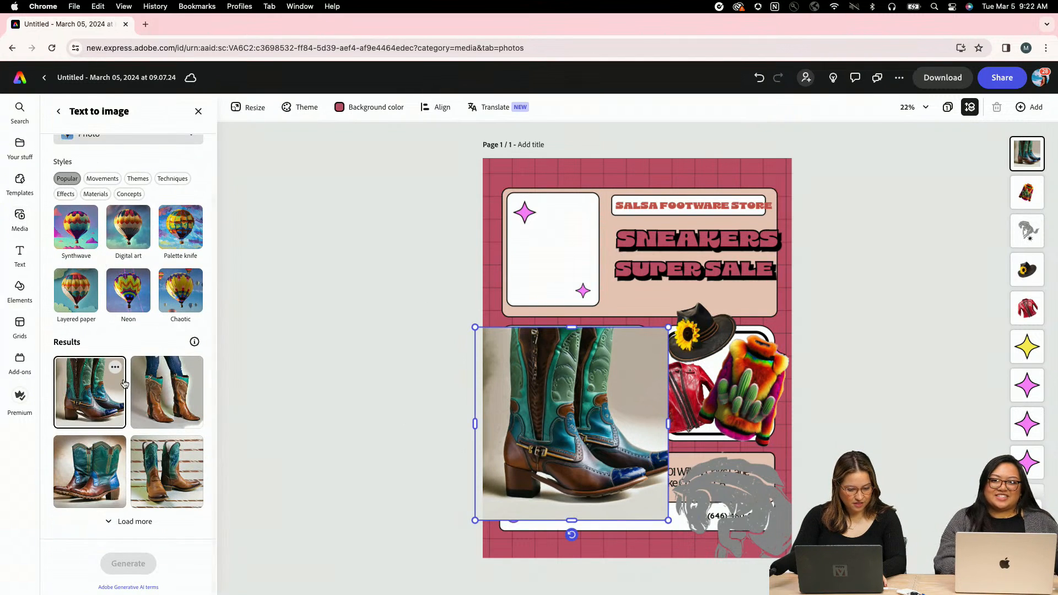
{"action": "left_click", "coordinate": [104, 499]}
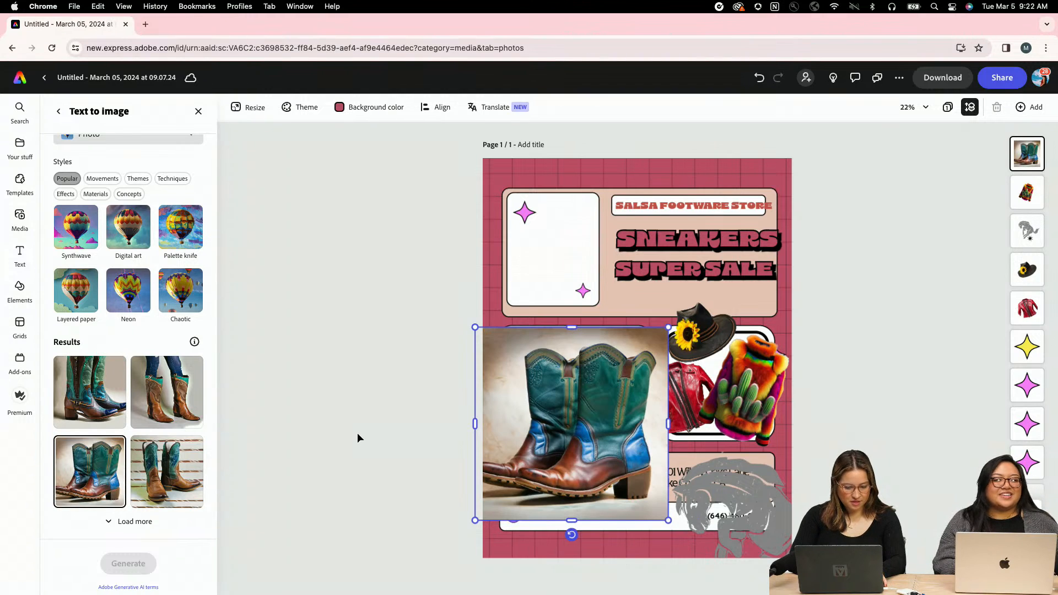
- Remove the background from the cowboy boots image, then shrink it and place it over the white panel beside the sale title
{"action": "scroll", "coordinate": [170, 267], "scroll_direction": "up", "scroll_amount": 3}
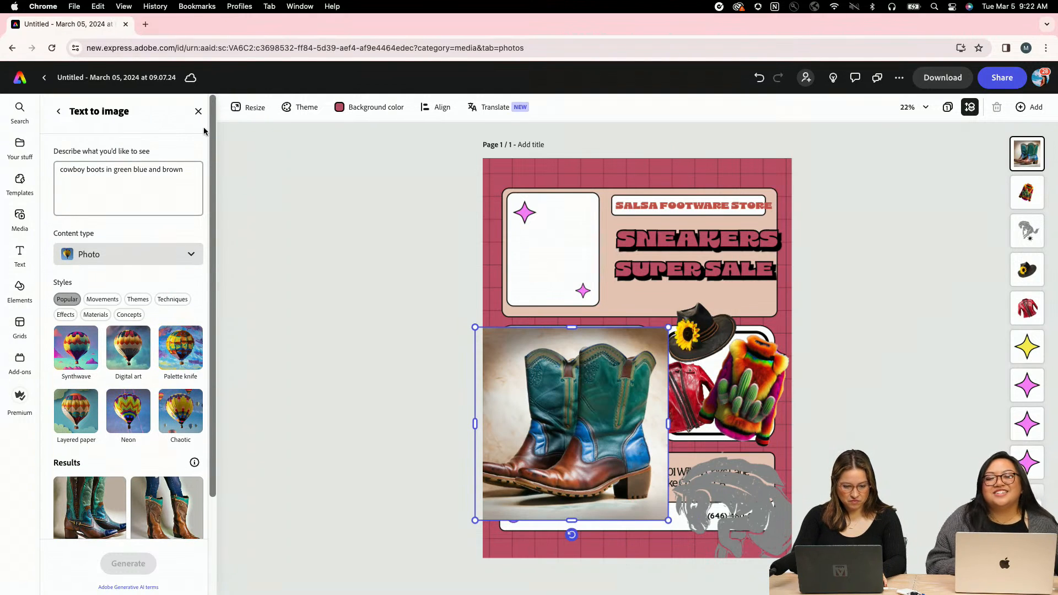
{"action": "left_click", "coordinate": [59, 112]}
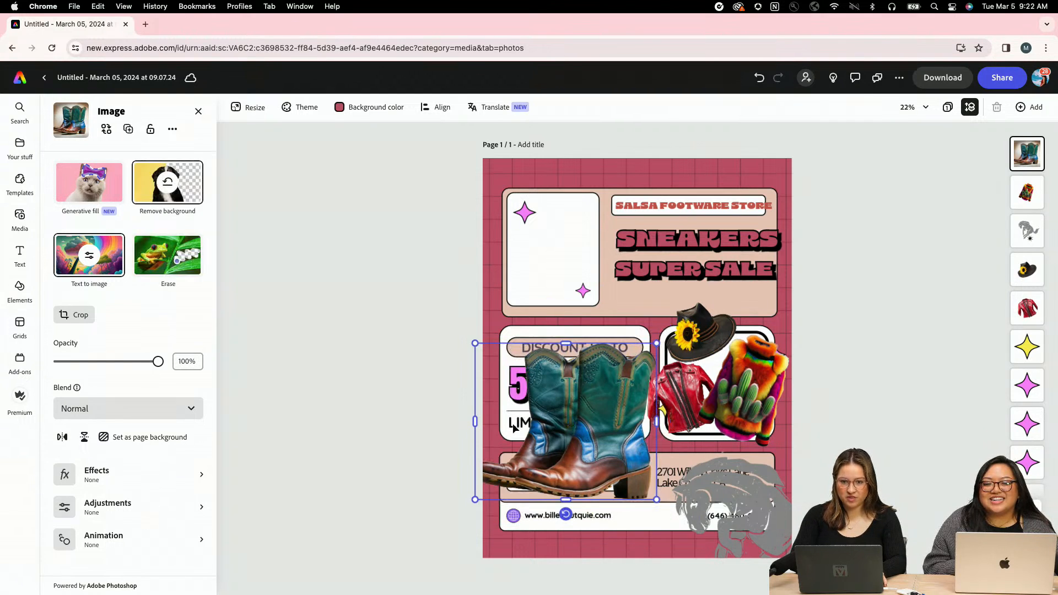
{"action": "left_click_drag", "start_coordinate": [580, 455], "coordinate": [570, 296]}
{"action": "left_click_drag", "start_coordinate": [646, 340], "coordinate": [586, 293]}
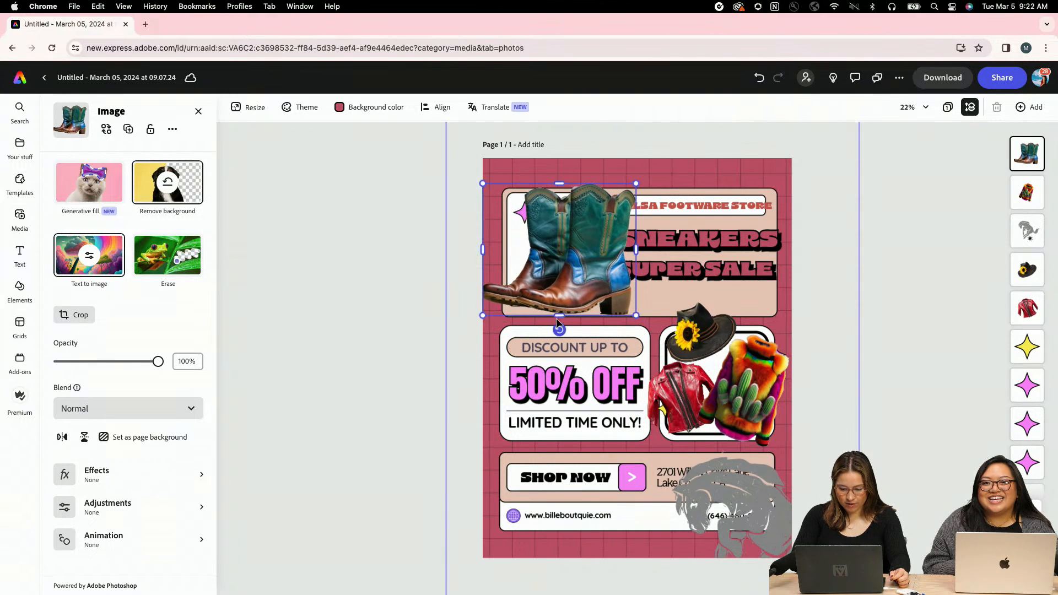
- Tilt the cowboy boots image slightly, shrink it, and move it up off the star at the white panel's lower edge
{"action": "left_click_drag", "start_coordinate": [558, 329], "coordinate": [570, 330]}
{"action": "left_click_drag", "start_coordinate": [646, 303], "coordinate": [624, 289]}
{"action": "left_click_drag", "start_coordinate": [578, 262], "coordinate": [572, 264]}
{"action": "left_click_drag", "start_coordinate": [617, 291], "coordinate": [535, 253]}
- Move the two pink stars to the white panel's upper-left and lower-right corners and center the boots over the panel
{"action": "left_click", "coordinate": [584, 295]}
{"action": "left_click_drag", "start_coordinate": [584, 295], "coordinate": [592, 307]}
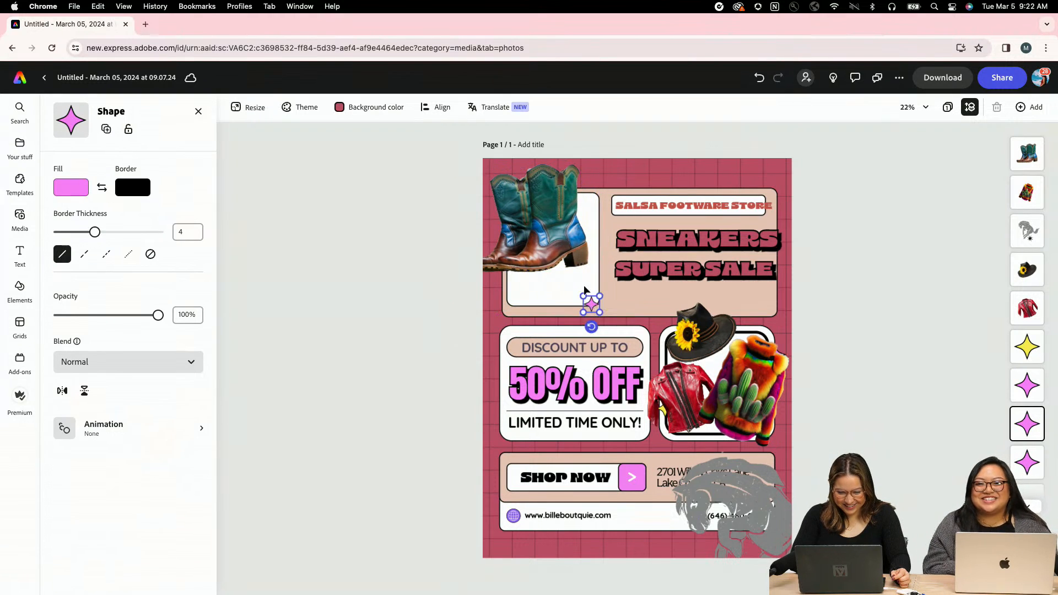
{"action": "left_click_drag", "start_coordinate": [551, 234], "coordinate": [578, 281]}
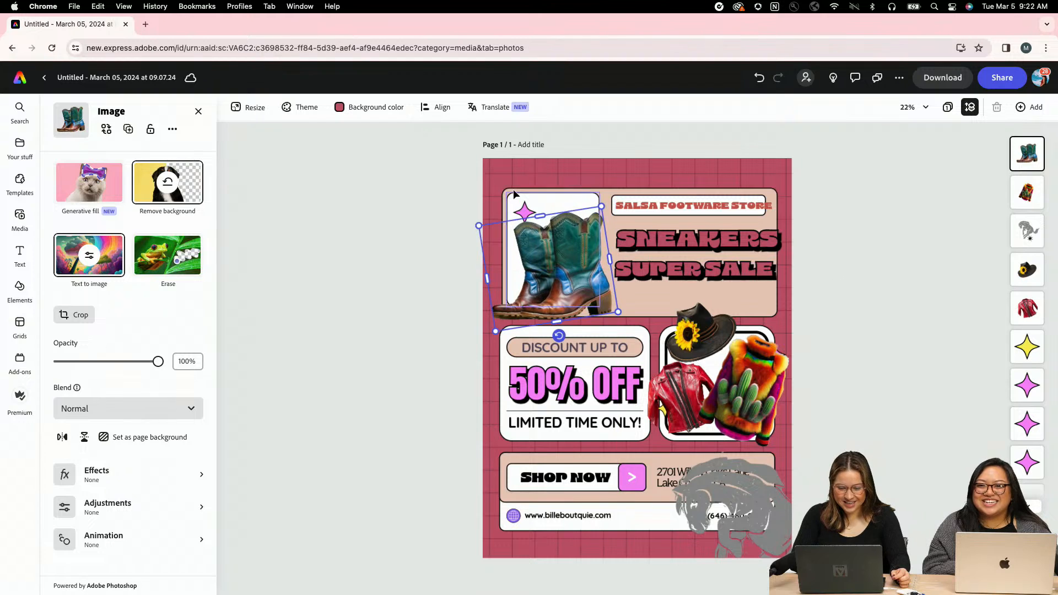
{"action": "left_click_drag", "start_coordinate": [522, 210], "coordinate": [507, 198]}
{"action": "left_click_drag", "start_coordinate": [555, 250], "coordinate": [549, 236]}
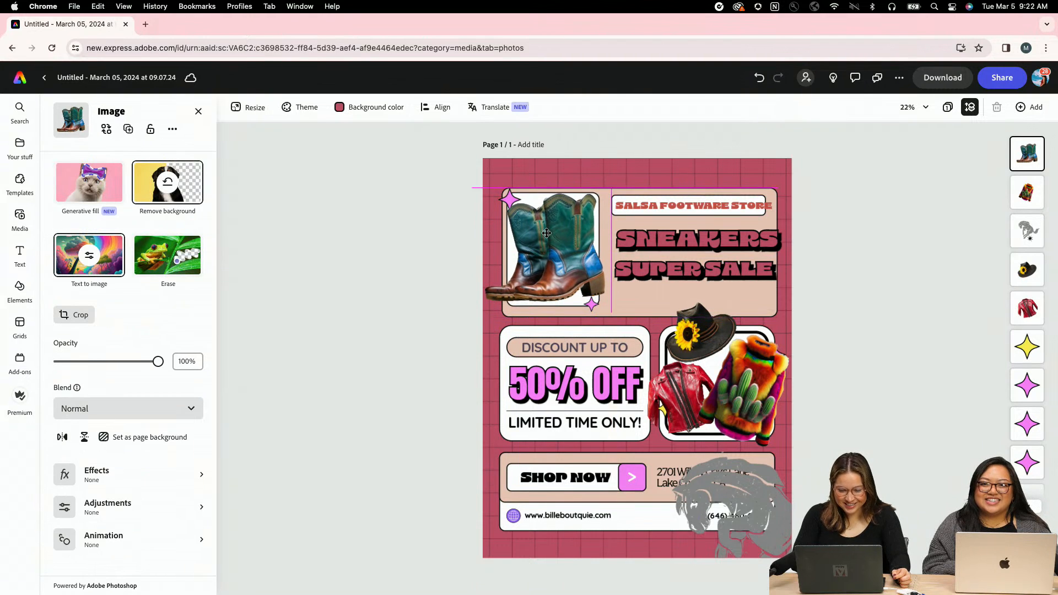
- Delete the linked gray horse graphic covering the address and phone section
{"action": "left_click", "coordinate": [813, 272]}
{"action": "left_click", "coordinate": [791, 495]}
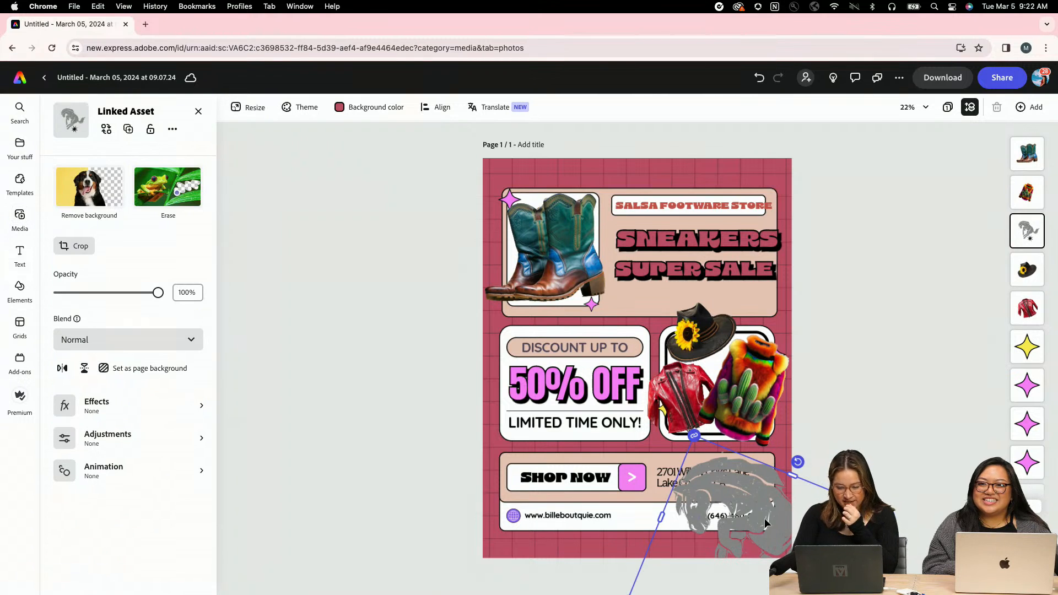
{"action": "left_click_drag", "start_coordinate": [755, 518], "coordinate": [614, 465]}
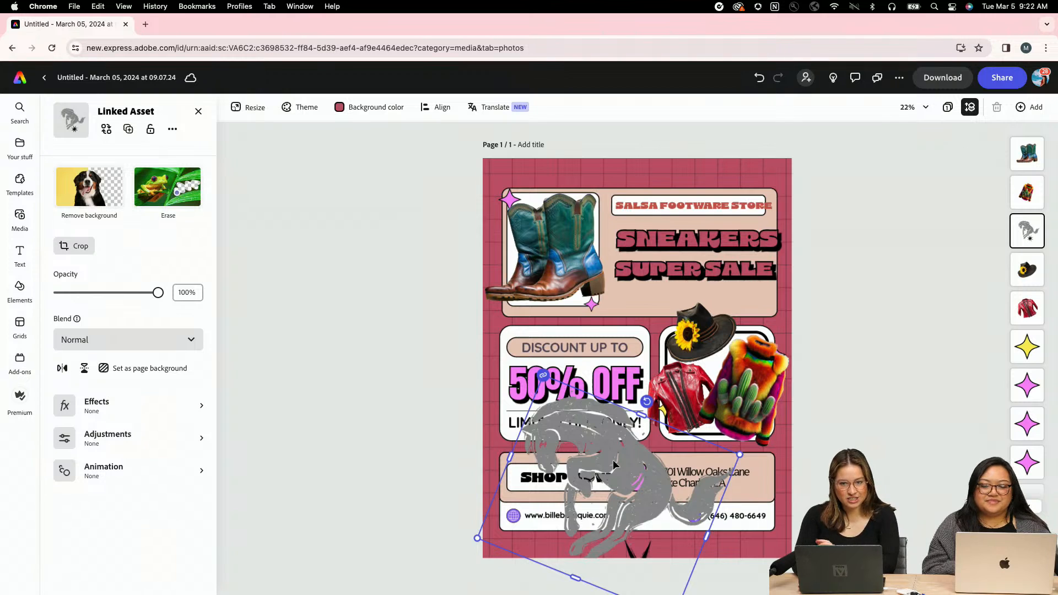
{"action": "key", "text": "BackSpace"}
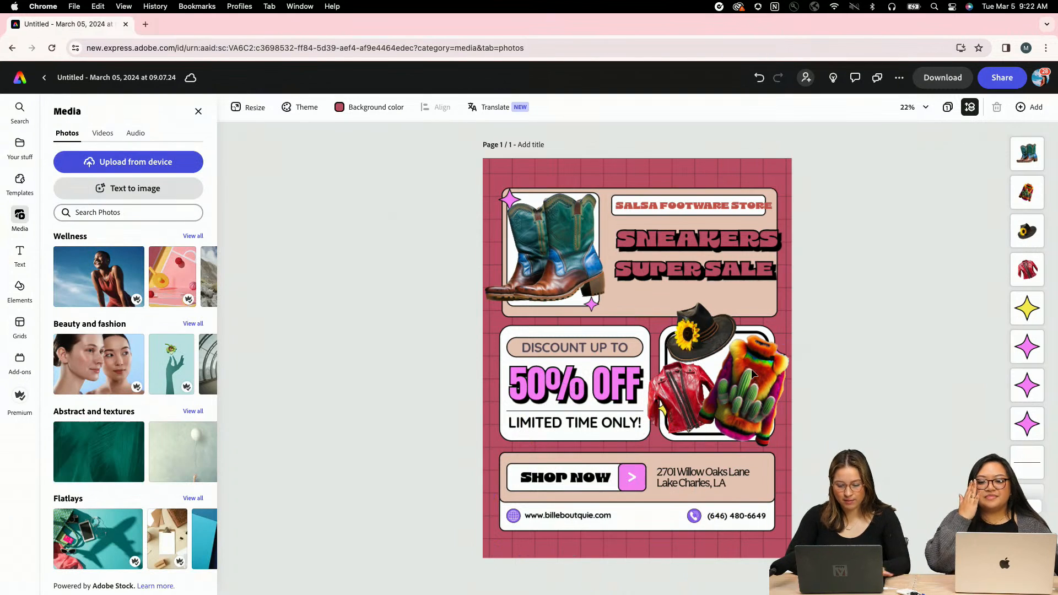
{"action": "left_click", "coordinate": [696, 323]}
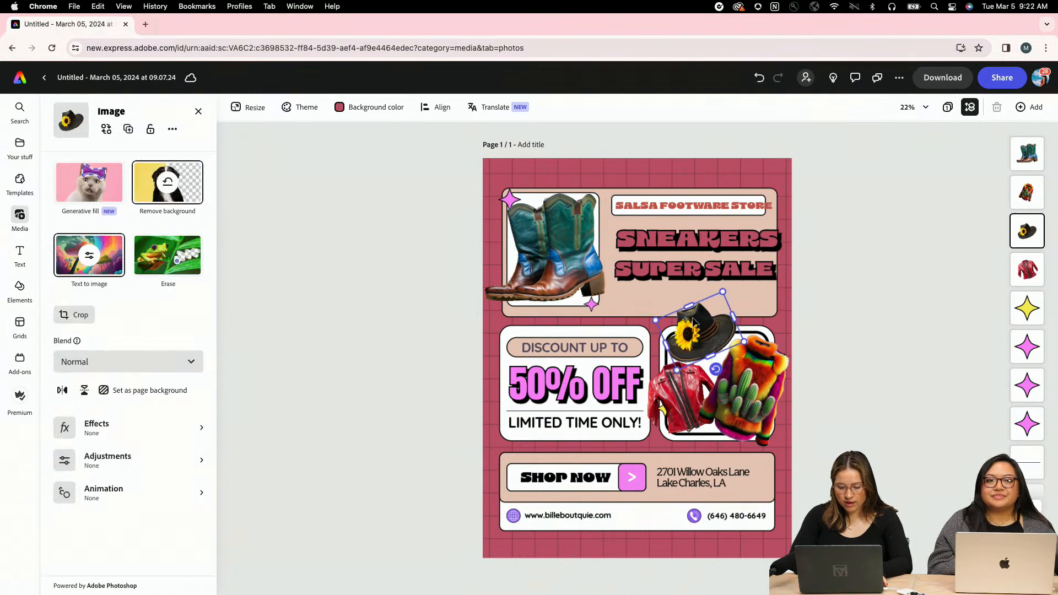
{"action": "left_click", "coordinate": [859, 194]}
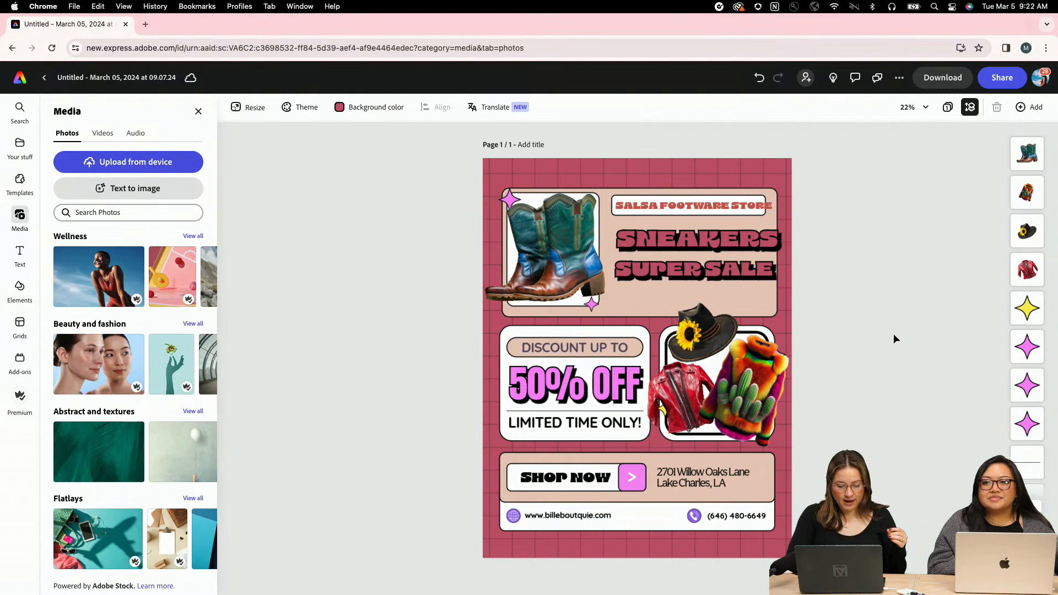
- Replace the title word "SNEAKERS" with "BOUTIQUE"
{"action": "left_click", "coordinate": [695, 240]}
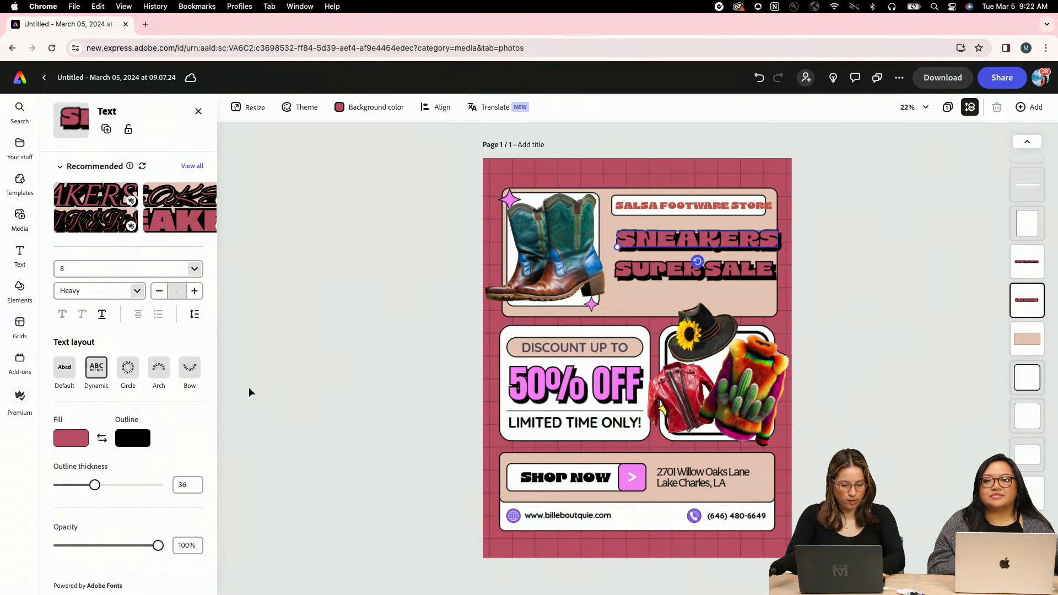
{"action": "scroll", "coordinate": [189, 444], "scroll_direction": "down", "scroll_amount": 2}
{"action": "scroll", "coordinate": [189, 444], "scroll_direction": "down", "scroll_amount": 3}
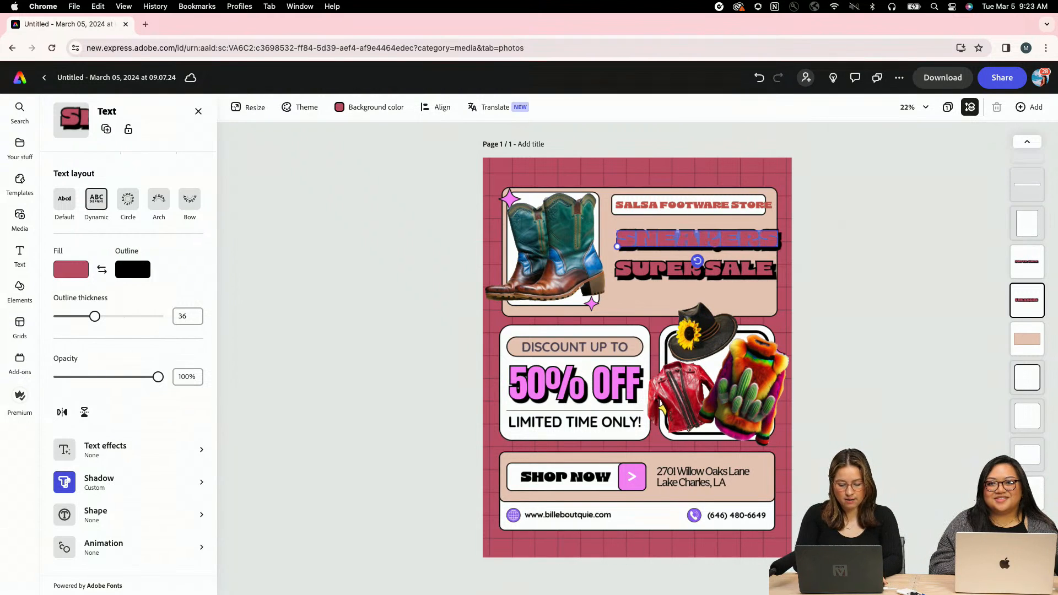
{"action": "type", "text": "BOUT"}
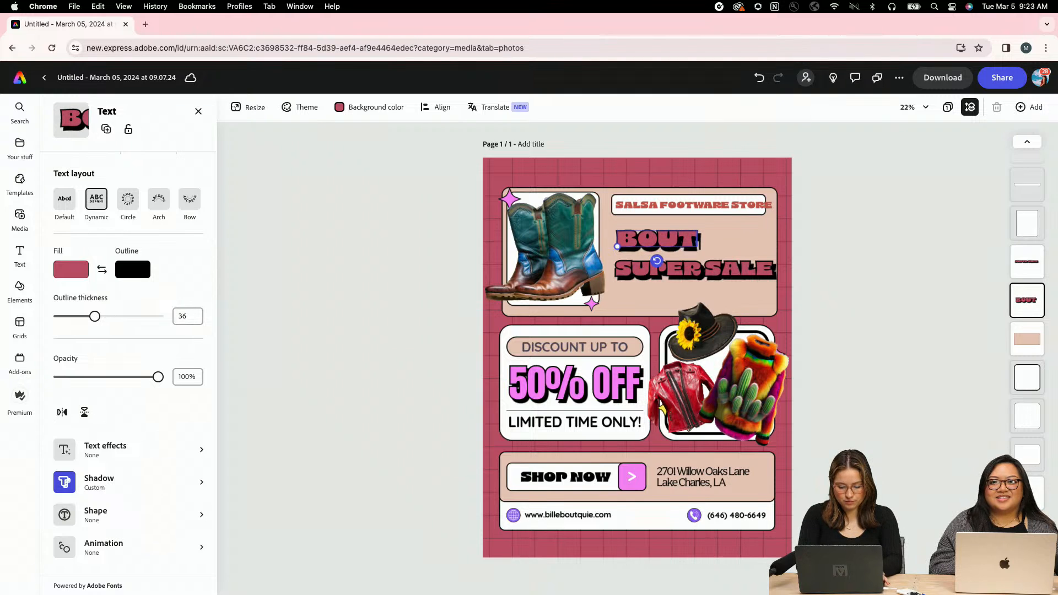
{"action": "type", "text": "QIE"}
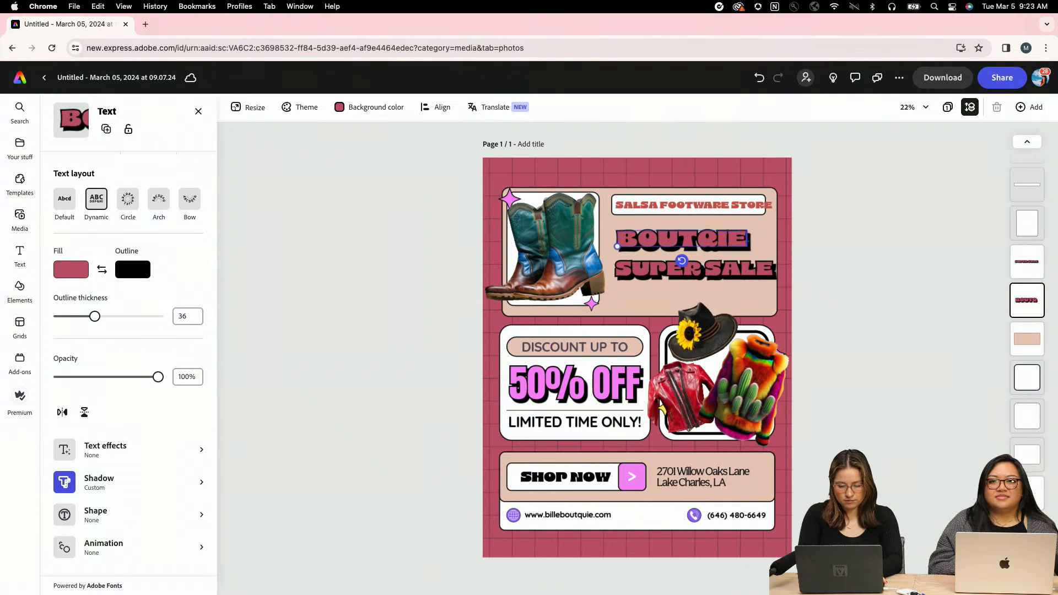
{"action": "key", "text": "BackSpace"}
{"action": "key", "text": "BackSpace"}
{"action": "type", "text": "UIE"}
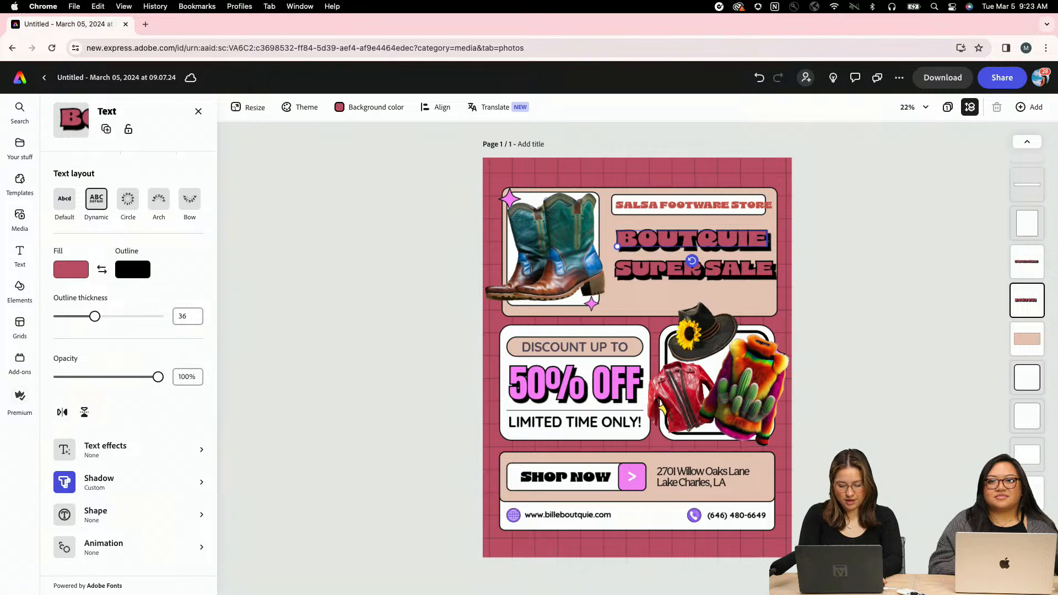
{"action": "key", "text": "BackSpace"}
{"action": "key", "text": "BackSpace"}
{"action": "key", "text": "BackSpace"}
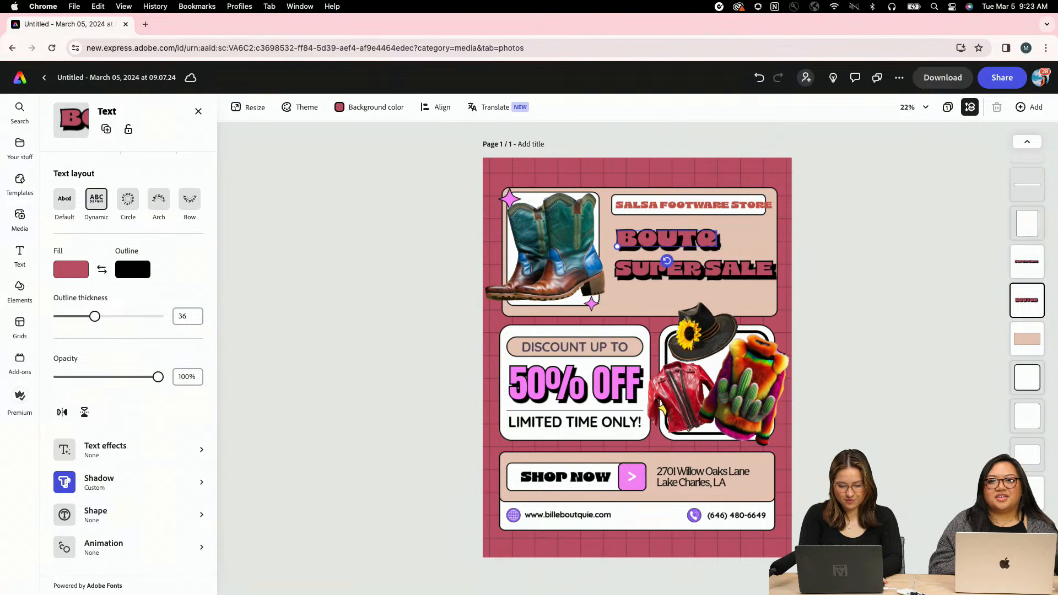
{"action": "type", "text": "IU"}
{"action": "key", "text": "BackSpace"}
{"action": "key", "text": "BackSpace"}
{"action": "key", "text": "BackSpace"}
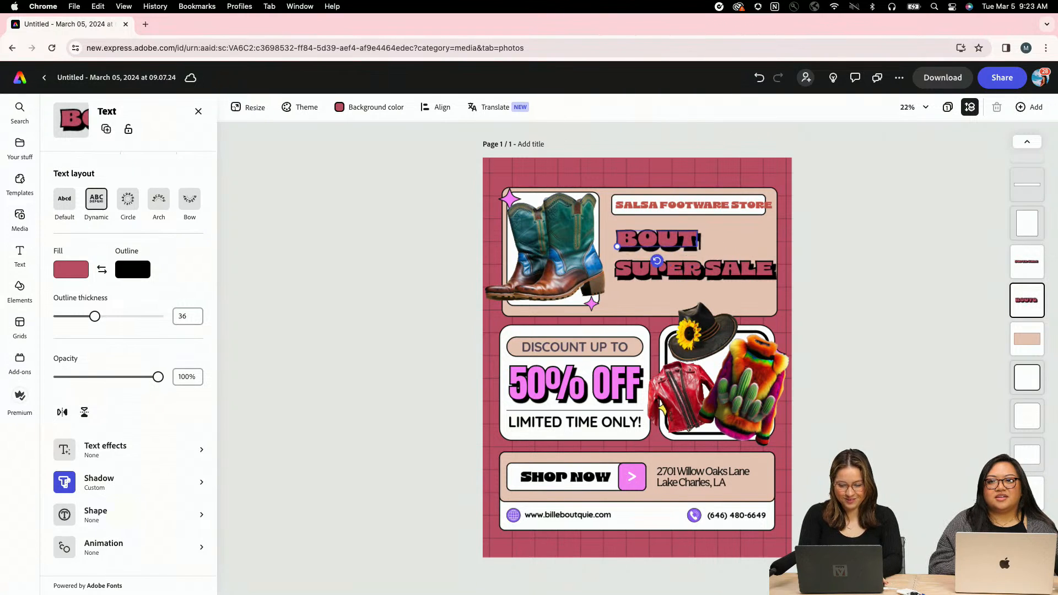
{"action": "type", "text": "IQUE"}
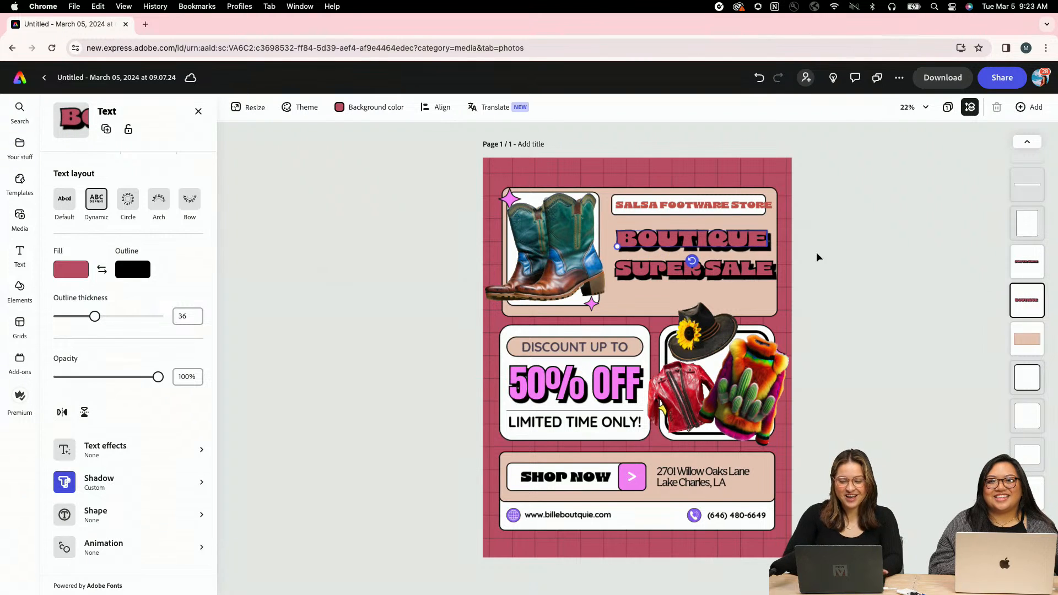
- Generate a text effect on BOUTIQUE from the prompt "Pink and purple sunflowers" with the Loose fit and Realistic style
{"action": "double_click", "coordinate": [652, 240]}
{"action": "left_click", "coordinate": [101, 447]}
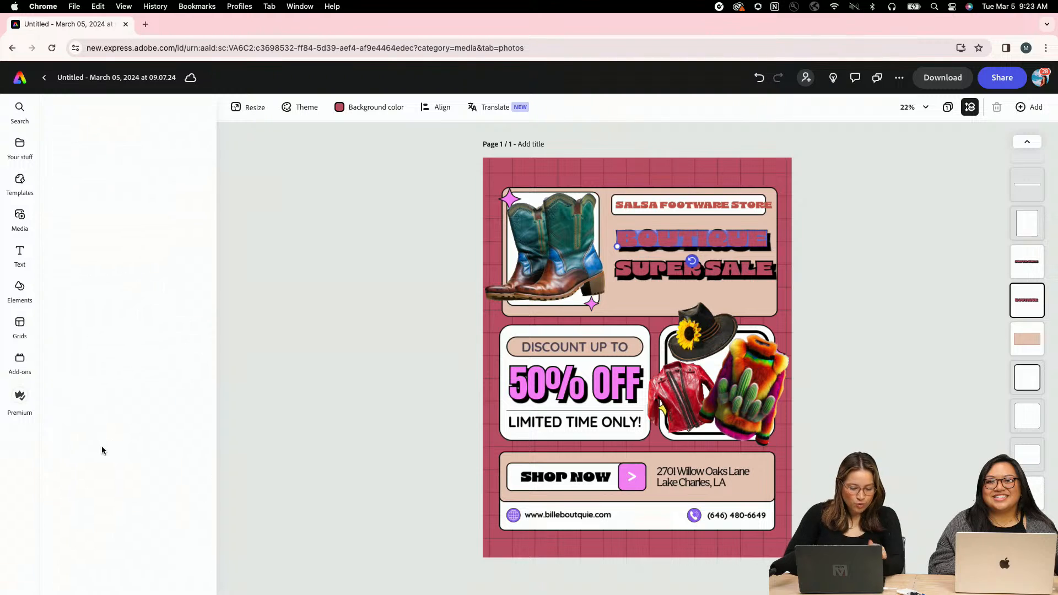
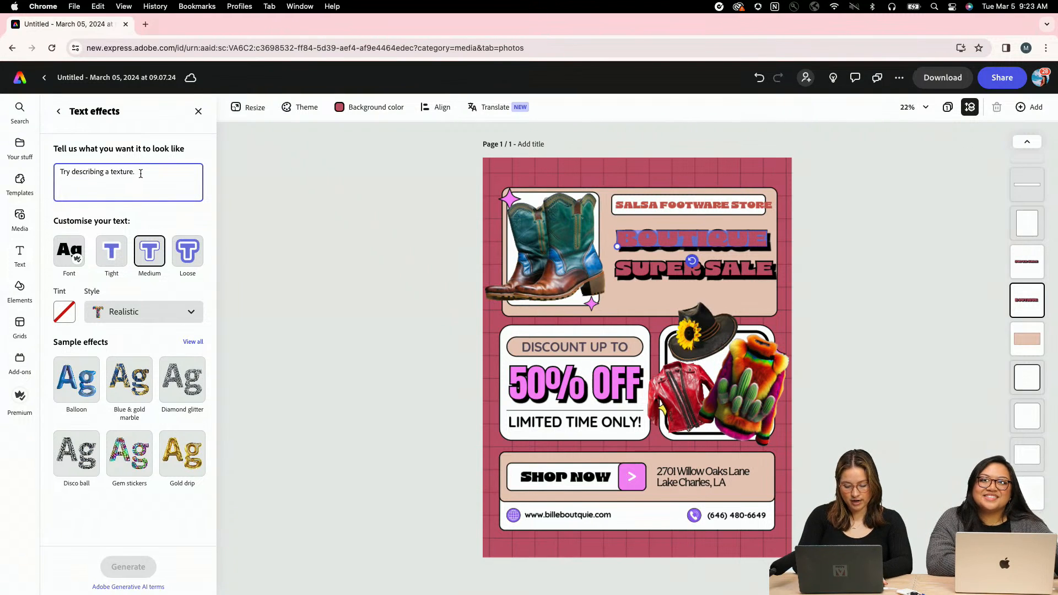
{"action": "type", "text": "Pink and purple sun"}
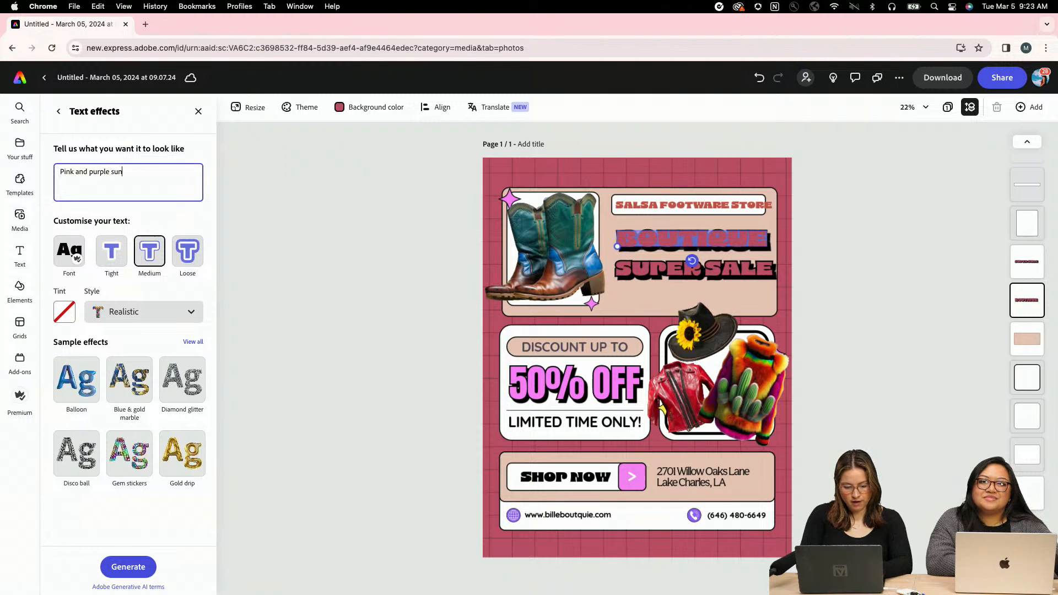
{"action": "type", "text": "flowers"}
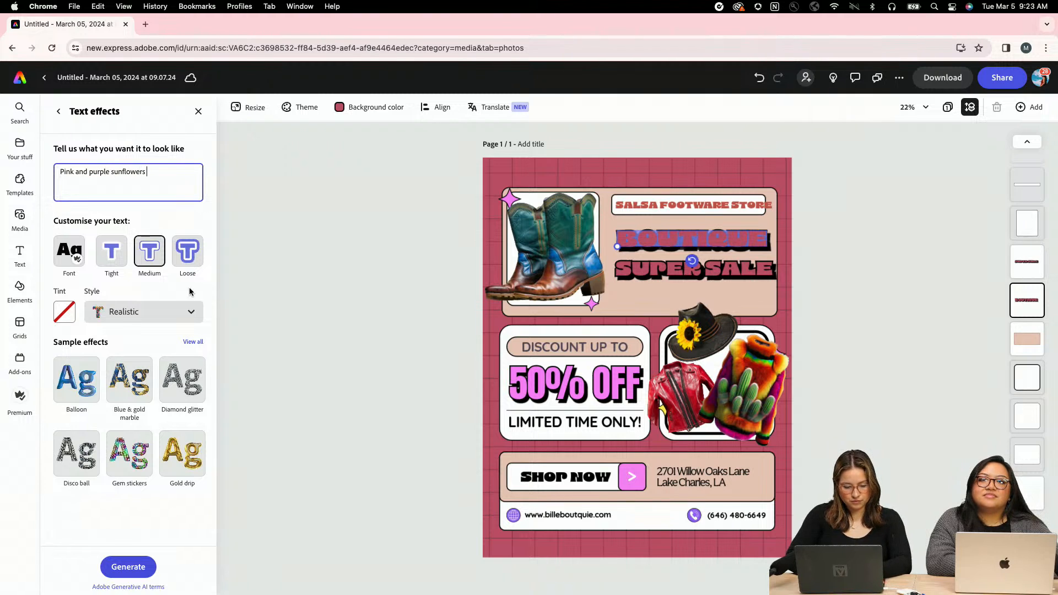
{"action": "left_click", "coordinate": [180, 311]}
{"action": "left_click", "coordinate": [171, 276]}
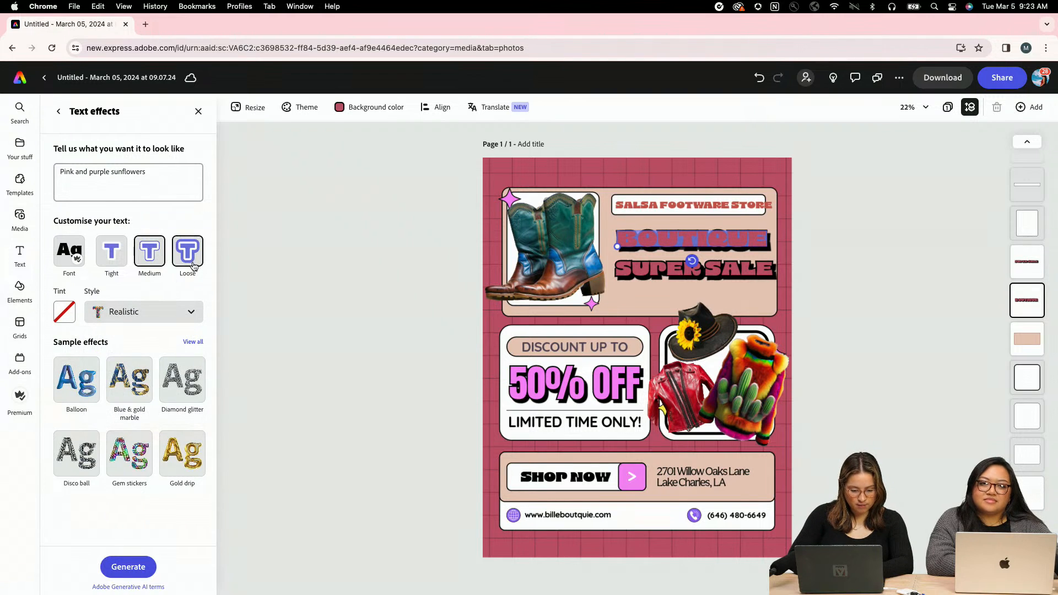
{"action": "left_click", "coordinate": [193, 267]}
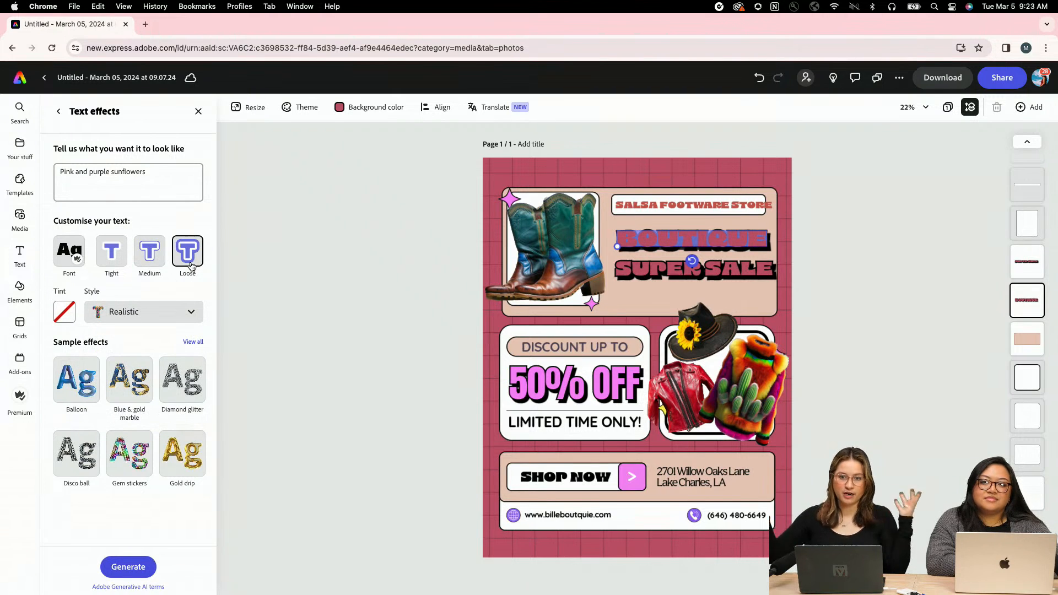
{"action": "left_click", "coordinate": [178, 310]}
{"action": "left_click", "coordinate": [177, 305]}
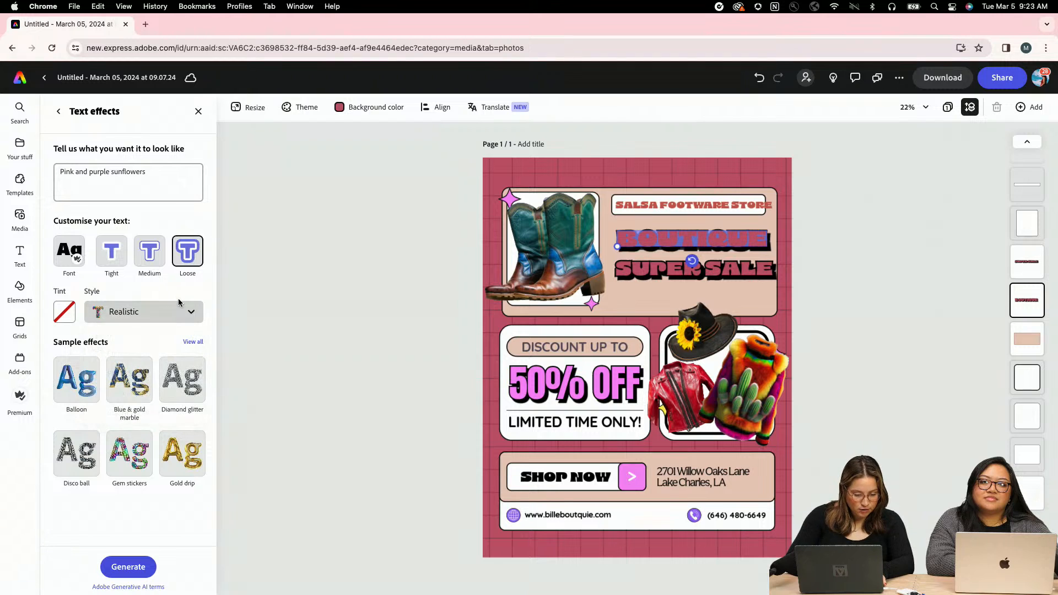
{"action": "left_click", "coordinate": [119, 574]}
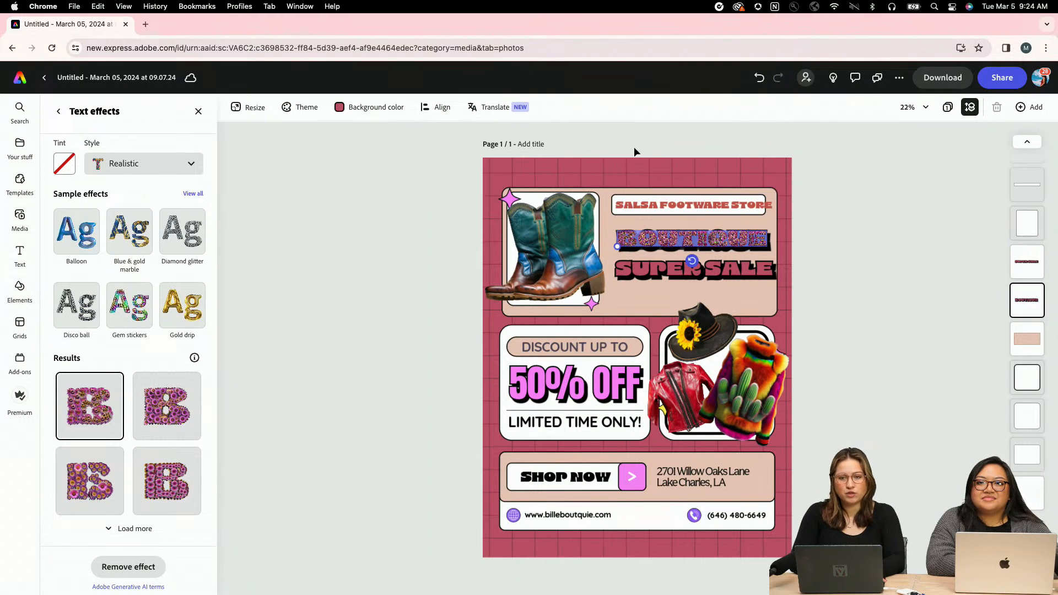
- Compare the first two sunflower results on BOUTIQUE, keep the first one, and examine the flower lettering up close
{"action": "scroll", "coordinate": [731, 193], "scroll_direction": "up", "scroll_amount": 5}
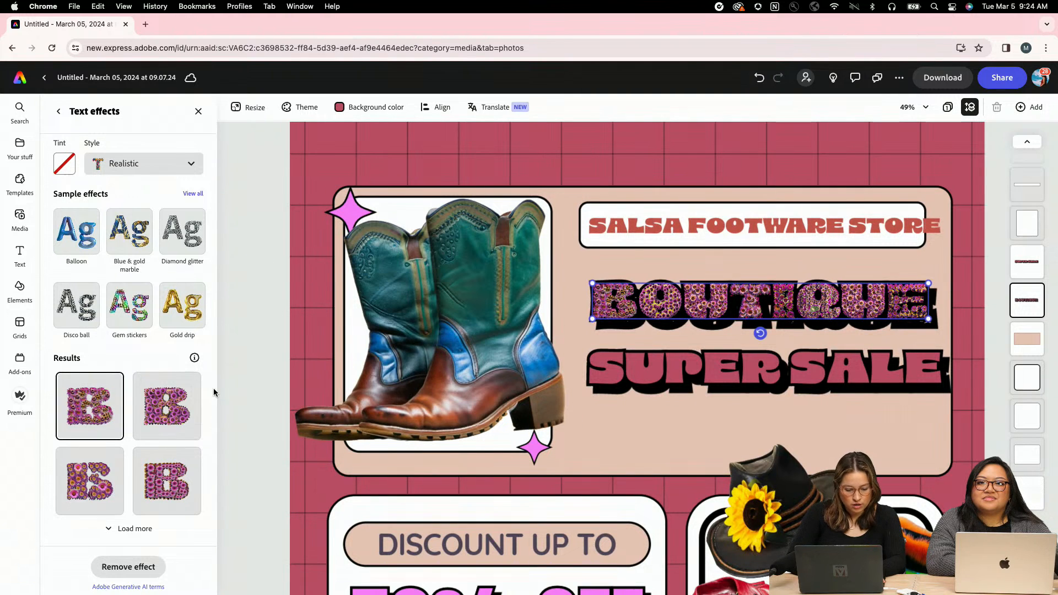
{"action": "left_click", "coordinate": [170, 417]}
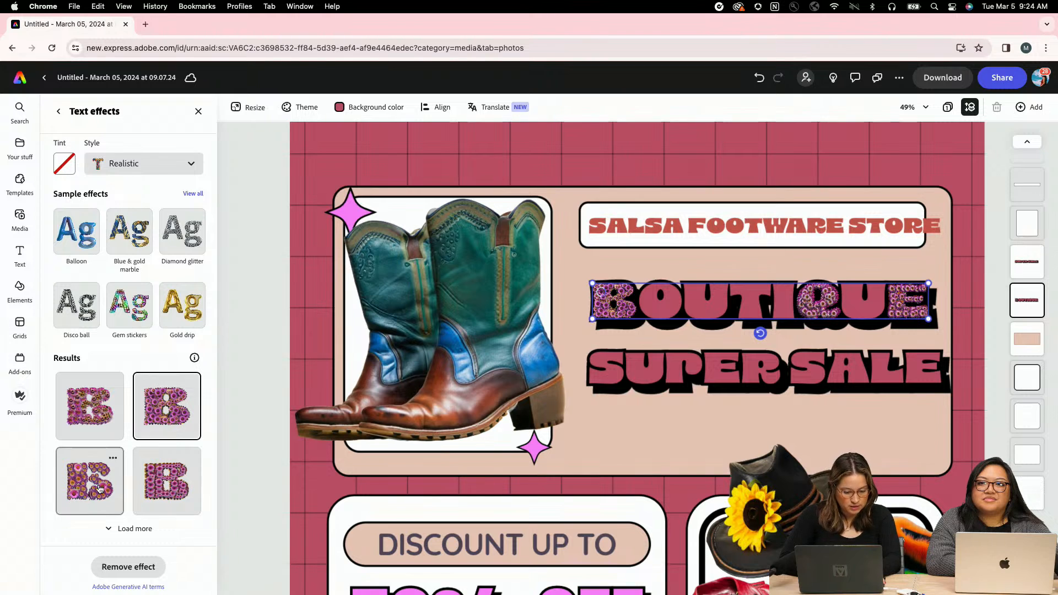
{"action": "left_click", "coordinate": [100, 401]}
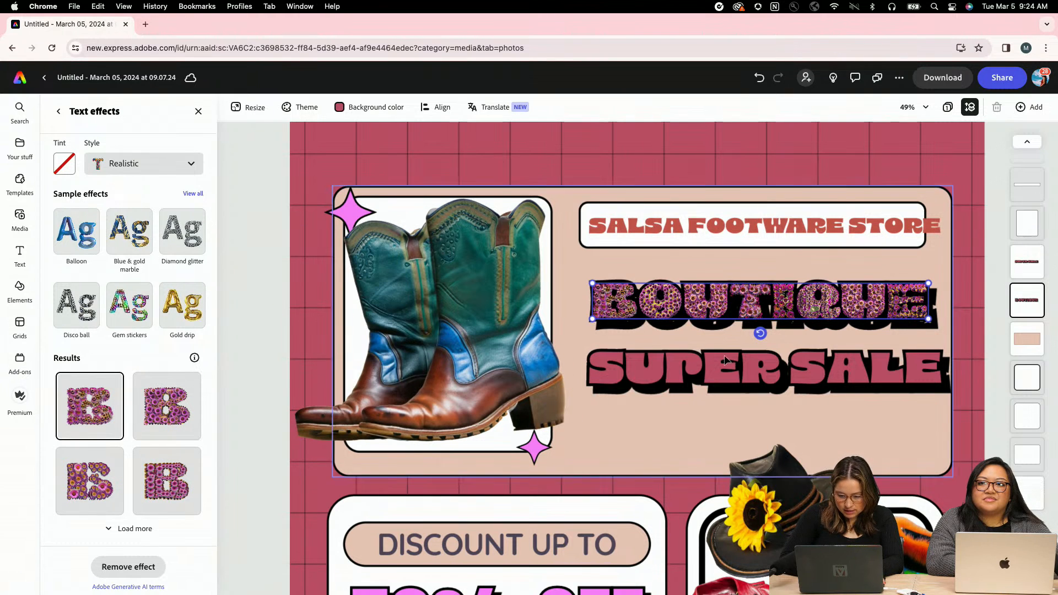
{"action": "scroll", "coordinate": [128, 218], "scroll_direction": "up", "scroll_amount": 3}
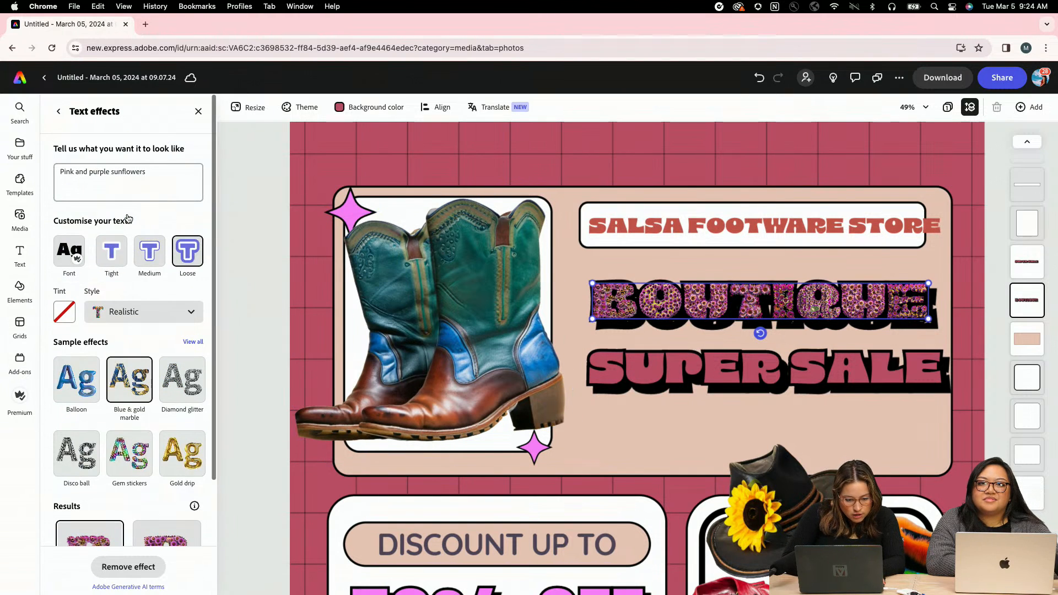
{"action": "scroll", "coordinate": [748, 302], "scroll_direction": "up", "scroll_amount": 10}
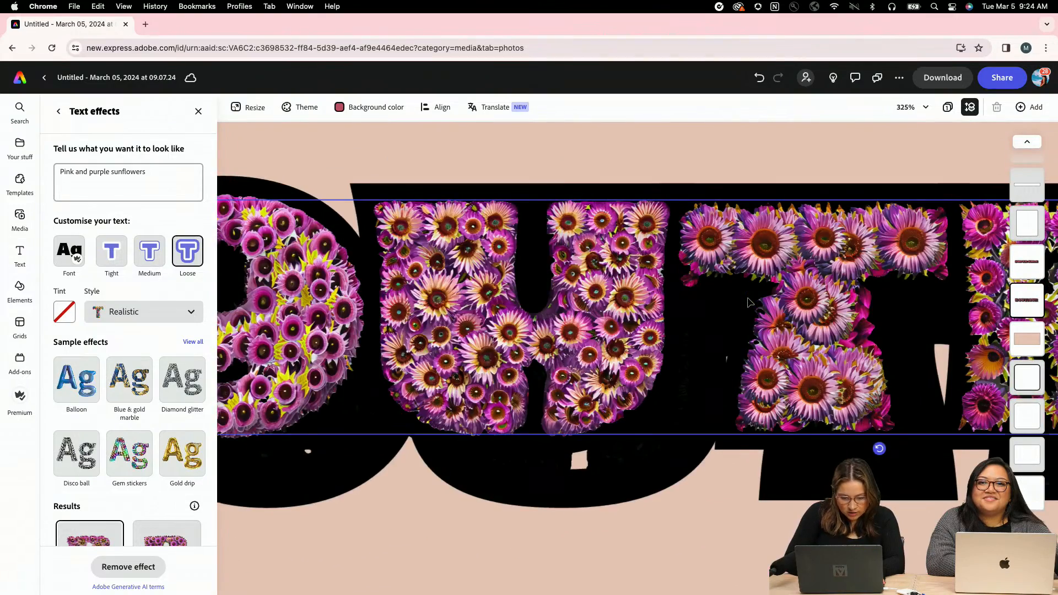
{"action": "scroll", "coordinate": [748, 303], "scroll_direction": "down", "scroll_amount": 3}
{"action": "scroll", "coordinate": [748, 302], "scroll_direction": "down", "scroll_amount": 3}
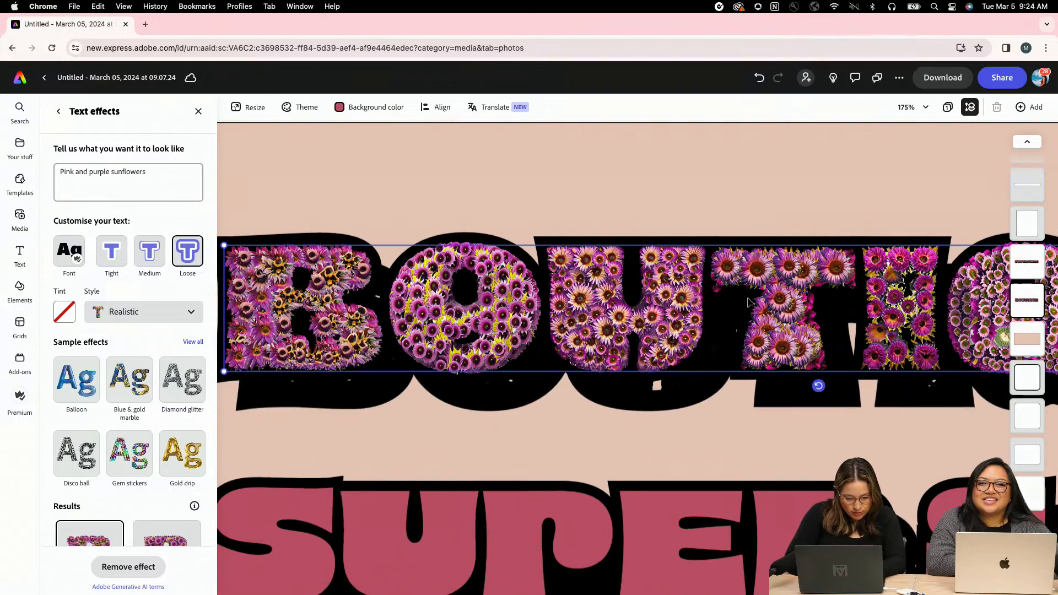
{"action": "scroll", "coordinate": [749, 302], "scroll_direction": "down", "scroll_amount": 12}
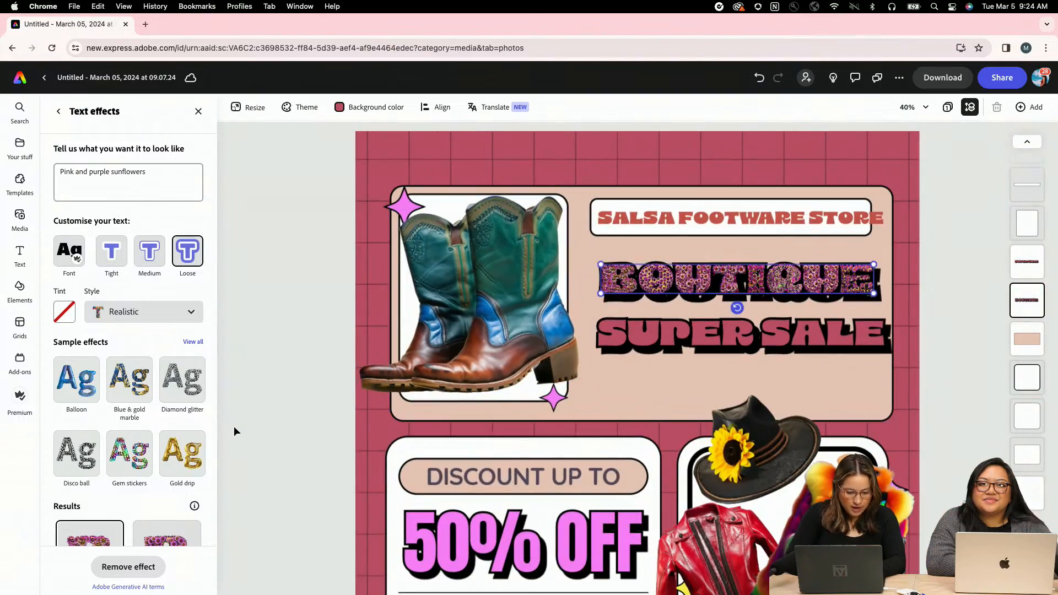
{"action": "scroll", "coordinate": [181, 386], "scroll_direction": "down", "scroll_amount": 5}
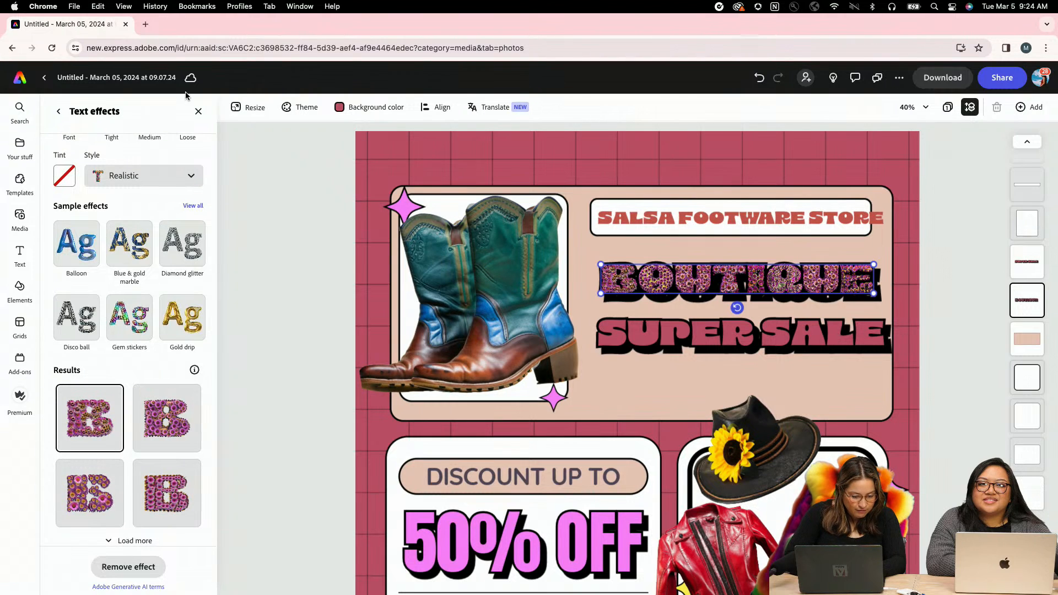
- Set the text layout of BOUTIQUE to Arch
{"action": "left_click", "coordinate": [59, 111]}
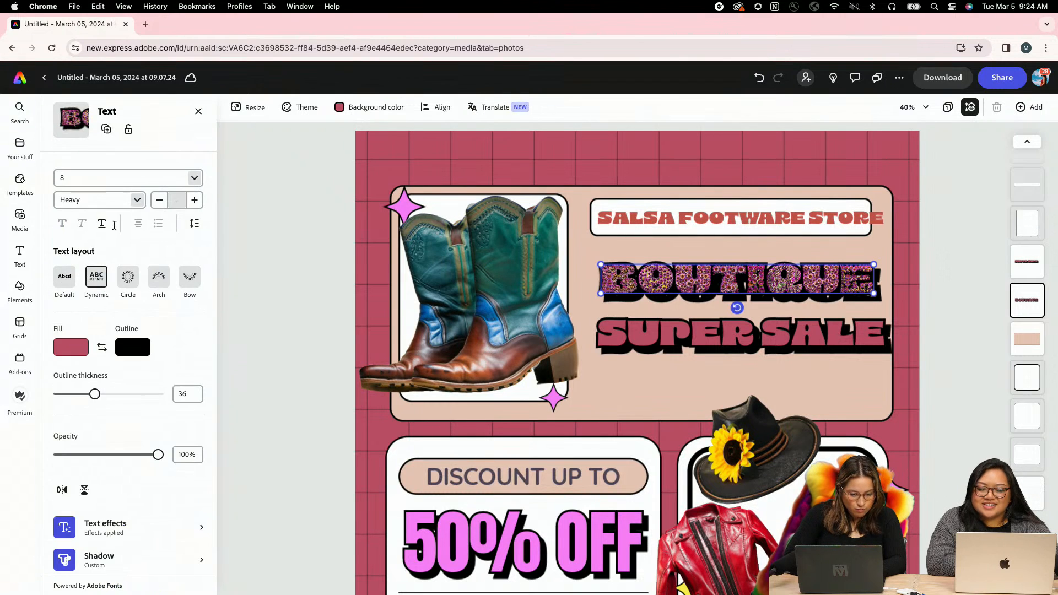
{"action": "left_click", "coordinate": [158, 276]}
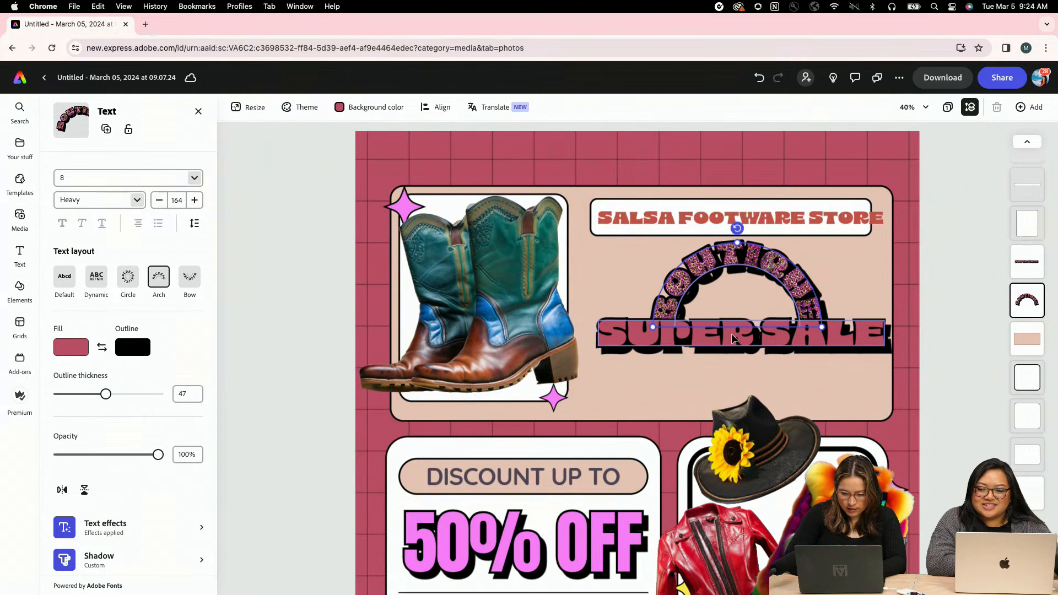
- Set the text layout of SUPER SALE to Bow and place it directly beneath the BOUTIQUE arch
{"action": "left_click", "coordinate": [668, 329]}
{"action": "left_click", "coordinate": [194, 273]}
{"action": "left_click", "coordinate": [239, 243]}
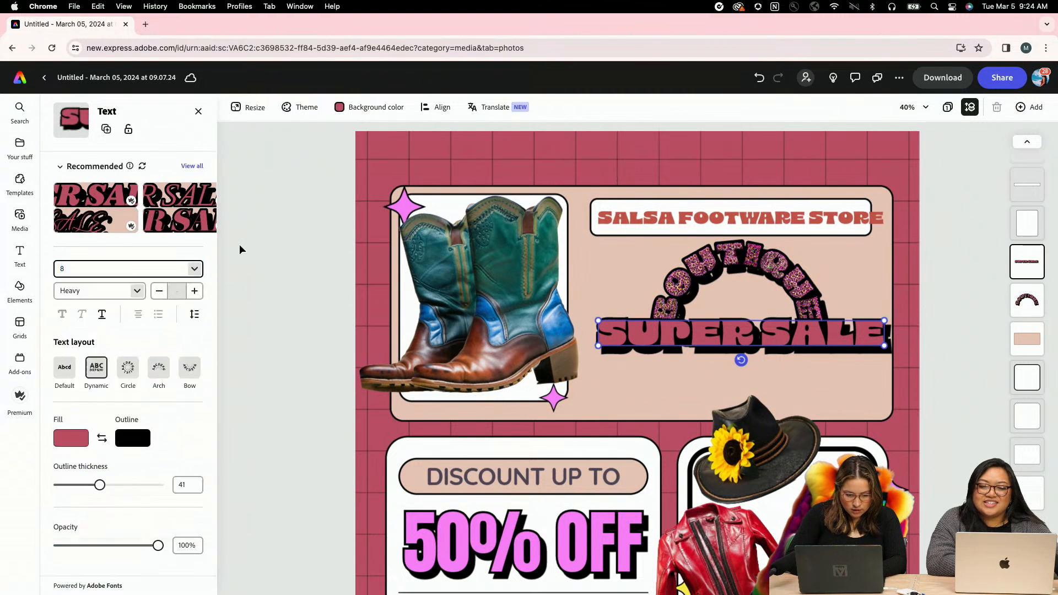
{"action": "left_click", "coordinate": [240, 243]}
{"action": "left_click", "coordinate": [667, 343]}
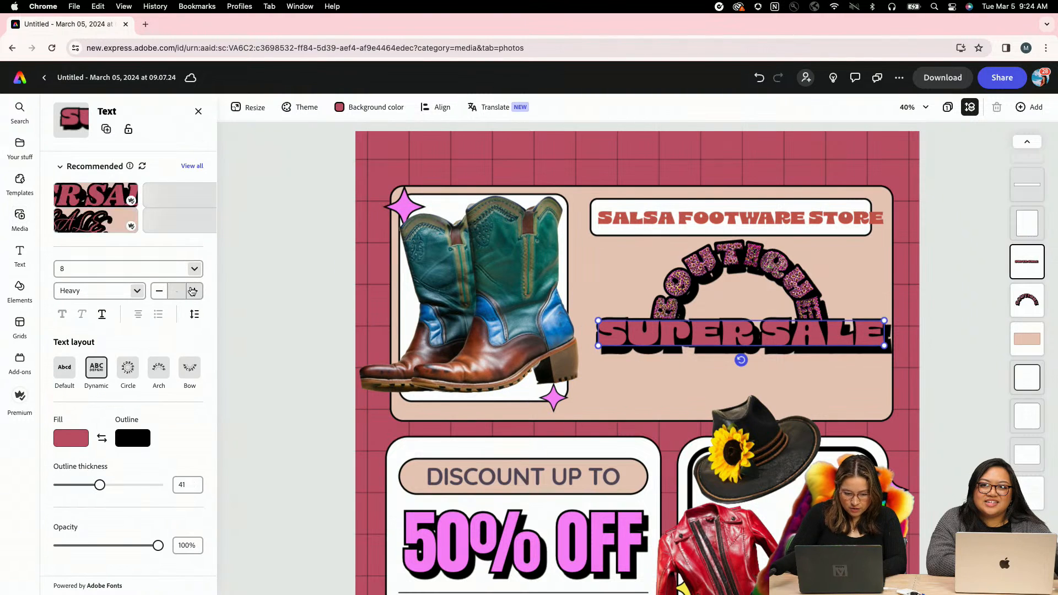
{"action": "left_click", "coordinate": [189, 367]}
{"action": "left_click_drag", "start_coordinate": [696, 393], "coordinate": [685, 307]}
- Delete the SALSA FOOTWARE STORE text and the white box behind it
{"action": "left_click", "coordinate": [697, 219]}
{"action": "key", "text": "Delete"}
{"action": "left_click", "coordinate": [694, 214]}
{"action": "key", "text": "Delete"}
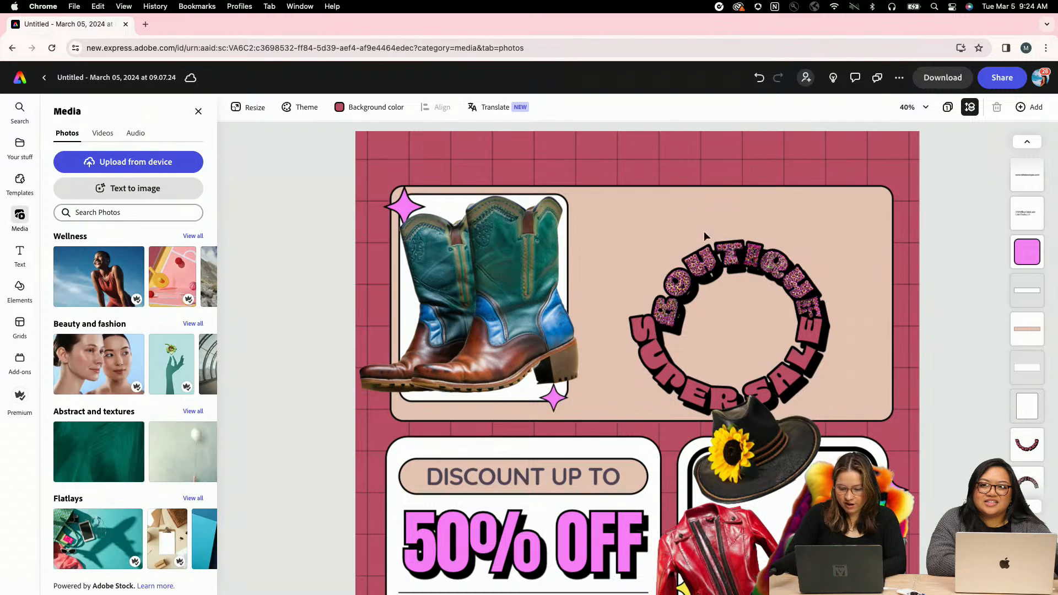
- Arrange the BOUTIQUE arch and SUPER SALE bow into a ring inside the beige panel, undoing the panel's accidental shift
{"action": "left_click", "coordinate": [704, 230]}
{"action": "left_click_drag", "start_coordinate": [703, 231], "coordinate": [704, 216]}
{"action": "left_click", "coordinate": [682, 361]}
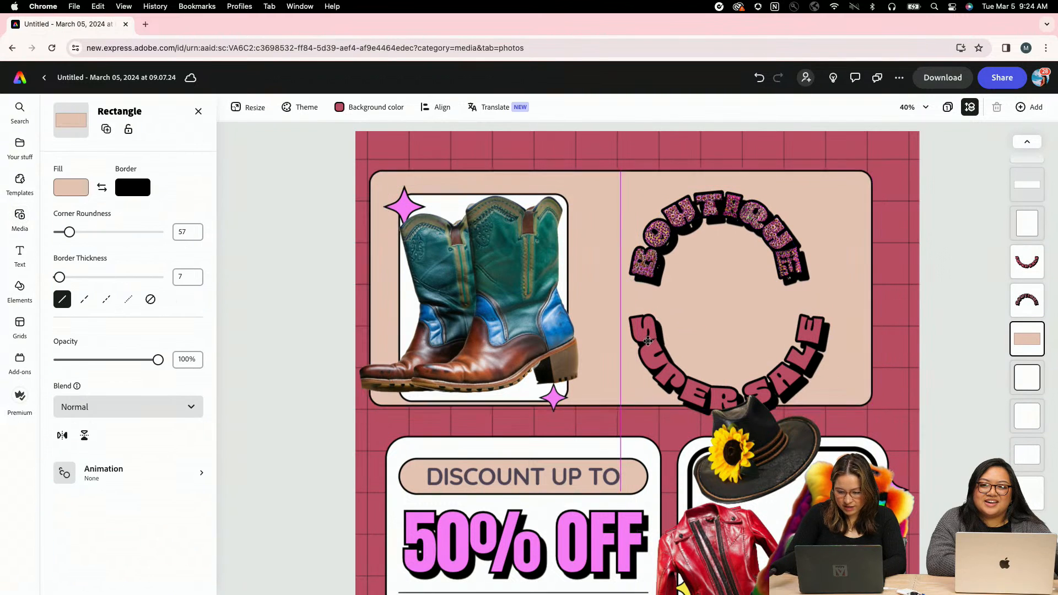
{"action": "key", "text": "super+z"}
{"action": "left_click_drag", "start_coordinate": [667, 369], "coordinate": [650, 343]}
{"action": "left_click_drag", "start_coordinate": [756, 211], "coordinate": [747, 210]}
- Open the text effect options for SUPER SALE
{"action": "left_click", "coordinate": [777, 345]}
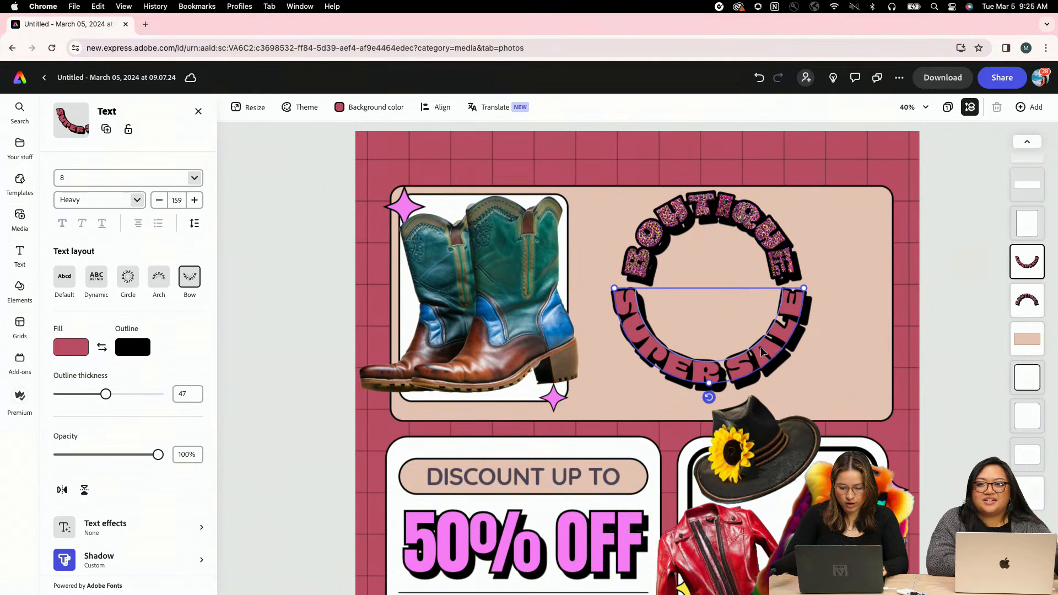
{"action": "scroll", "coordinate": [170, 398], "scroll_direction": "down", "scroll_amount": 3}
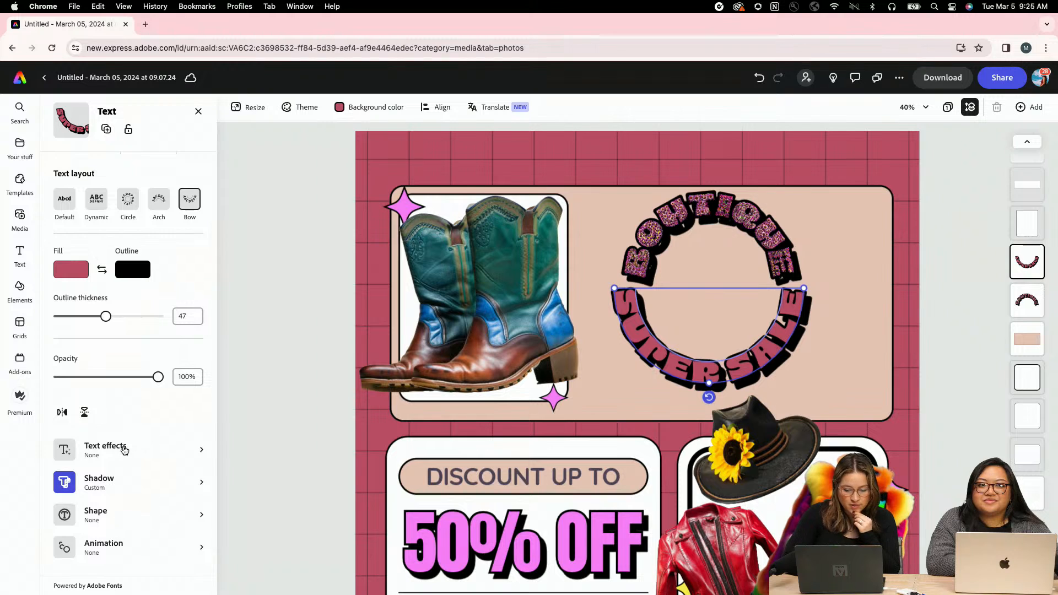
{"action": "left_click", "coordinate": [124, 449]}
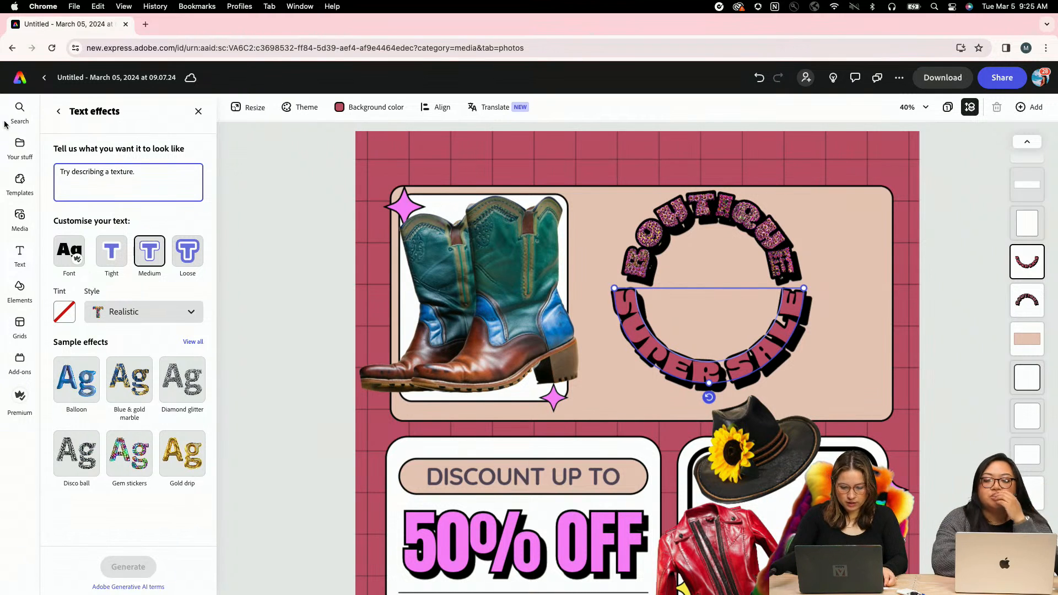
{"action": "left_click", "coordinate": [471, 306]}
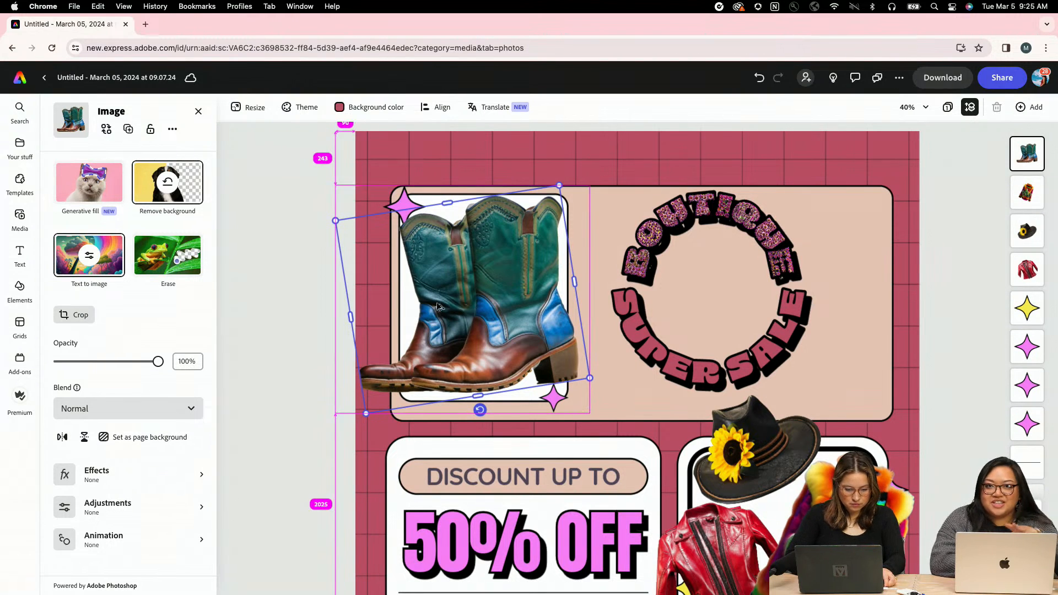
{"action": "left_click", "coordinate": [289, 243]}
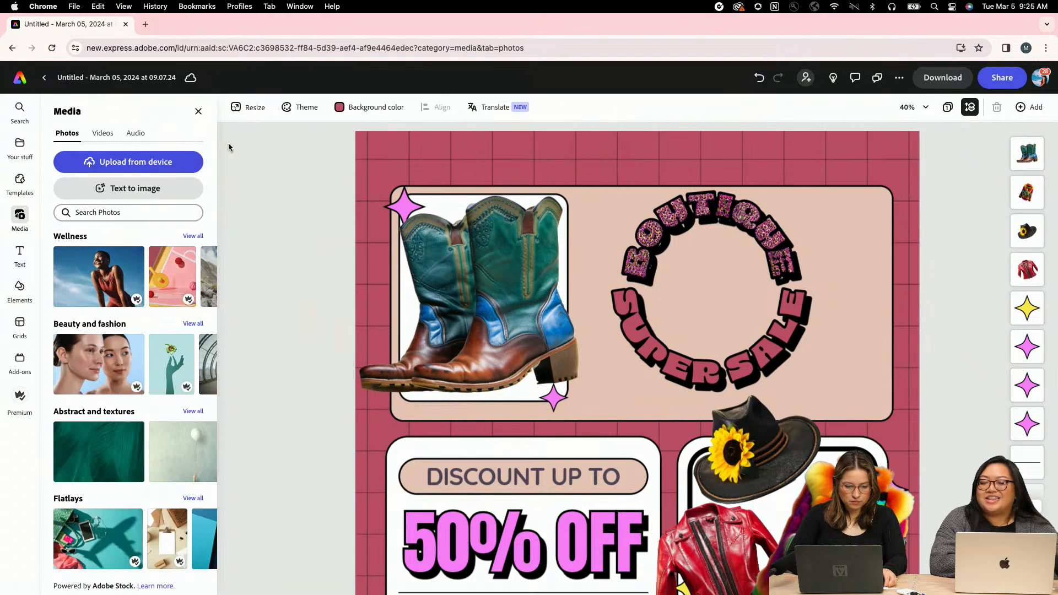
{"action": "left_click_drag", "start_coordinate": [290, 203], "coordinate": [472, 249]}
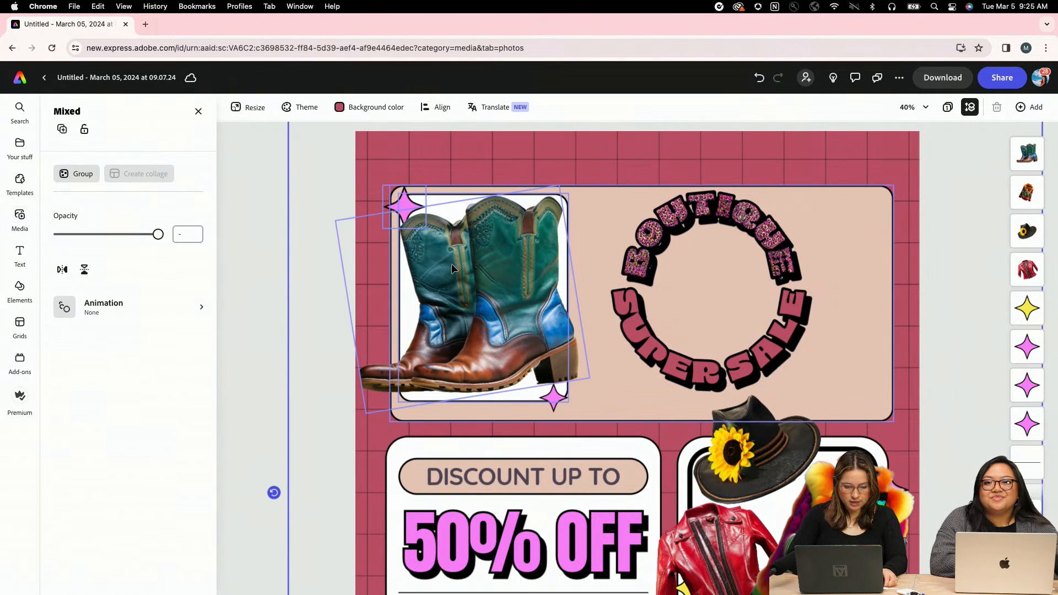
{"action": "left_click", "coordinate": [286, 273]}
{"action": "left_click", "coordinate": [432, 287]}
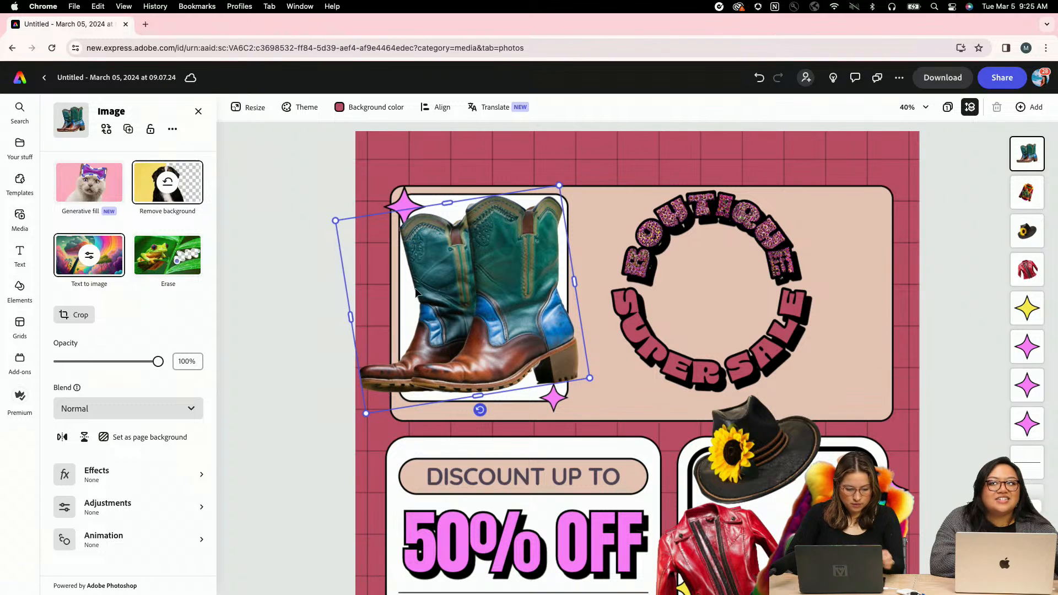
{"action": "left_click", "coordinate": [250, 234]}
{"action": "left_click", "coordinate": [471, 331]}
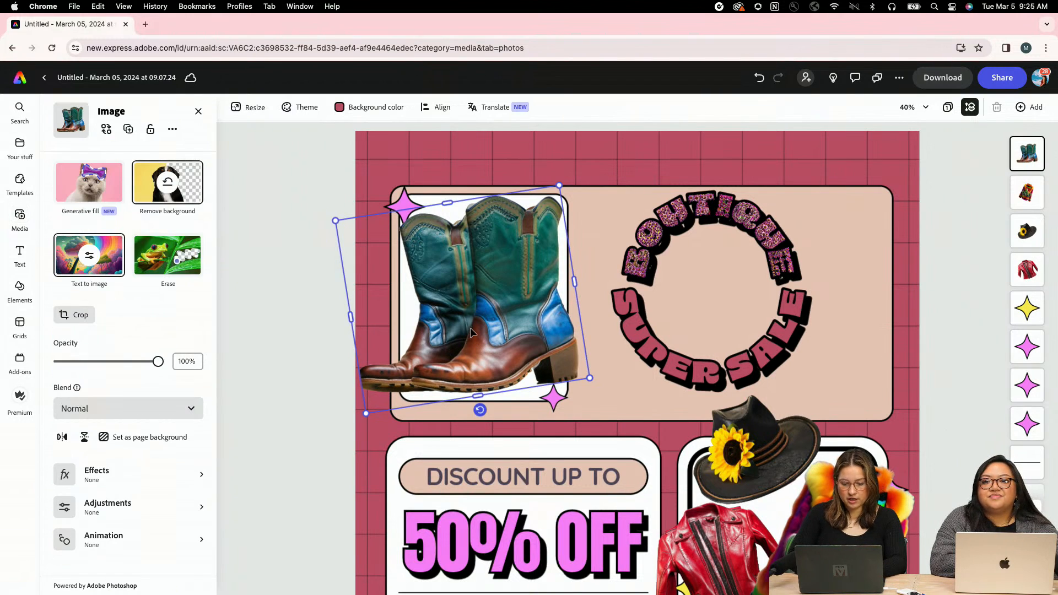
{"action": "scroll", "coordinate": [688, 312], "scroll_direction": "up", "scroll_amount": 1}
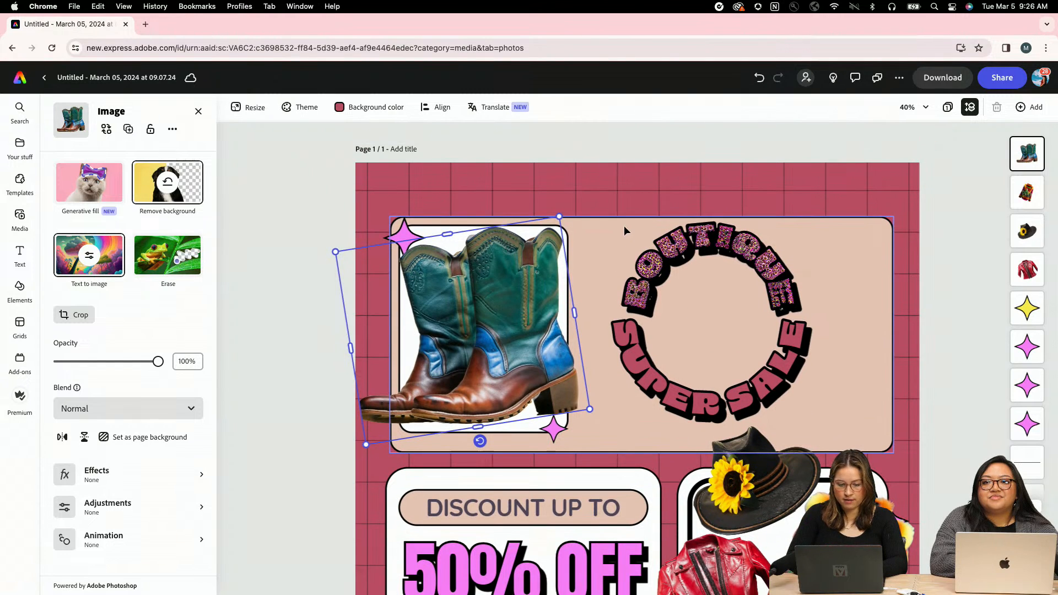
{"action": "left_click", "coordinate": [446, 138]}
- Align the boots image with the top edge and horizontal center of the page
{"action": "left_click", "coordinate": [470, 307]}
{"action": "mouse_move", "coordinate": [470, 306]}
{"action": "left_mouse_down"}
{"action": "mouse_move", "coordinate": [557, 300]}
{"action": "mouse_move", "coordinate": [481, 303]}
{"action": "left_mouse_up"}
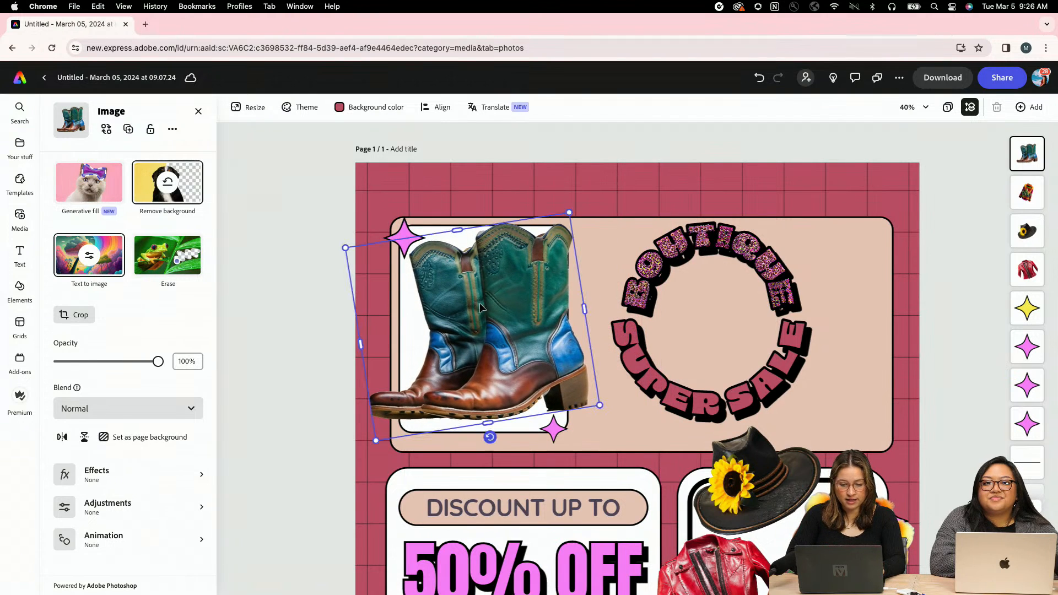
{"action": "left_click", "coordinate": [444, 101]}
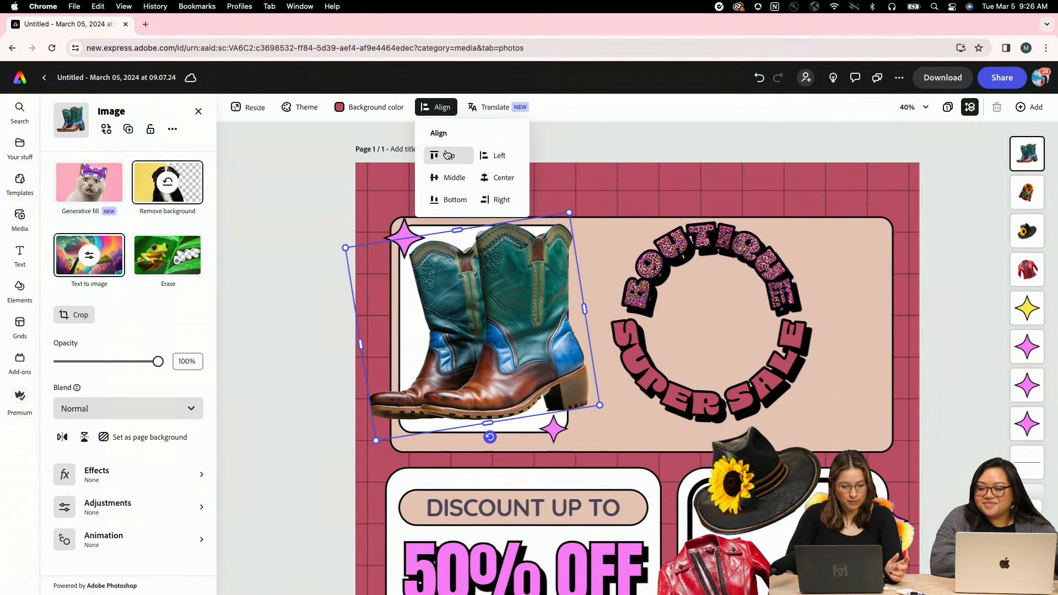
{"action": "left_click", "coordinate": [445, 156]}
{"action": "left_click", "coordinate": [490, 187]}
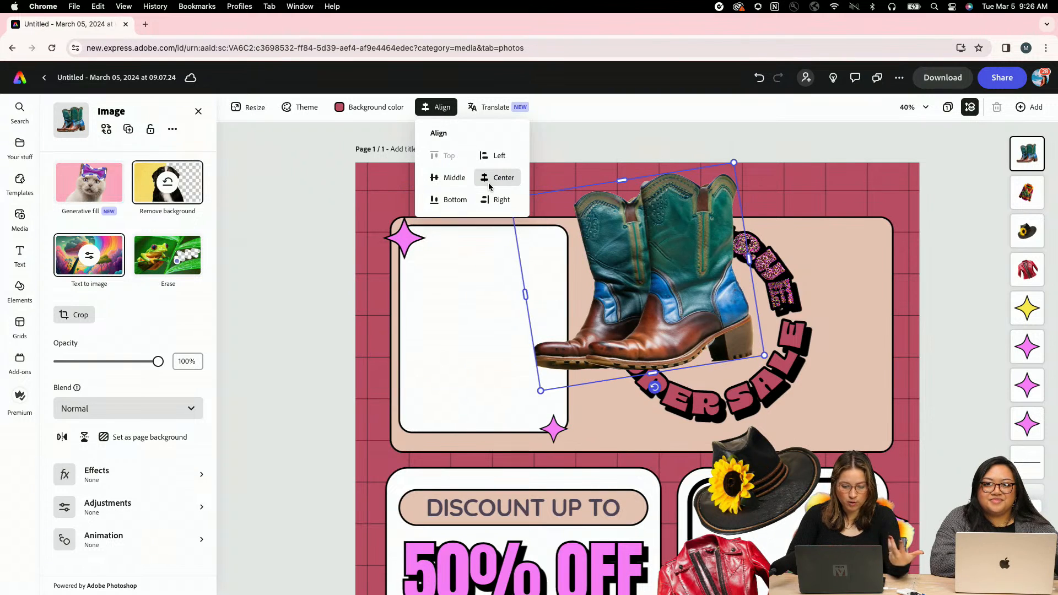
- Move the boots image back over the white frame and rotate it slightly counterclockwise
{"action": "left_click_drag", "start_coordinate": [663, 253], "coordinate": [499, 300]}
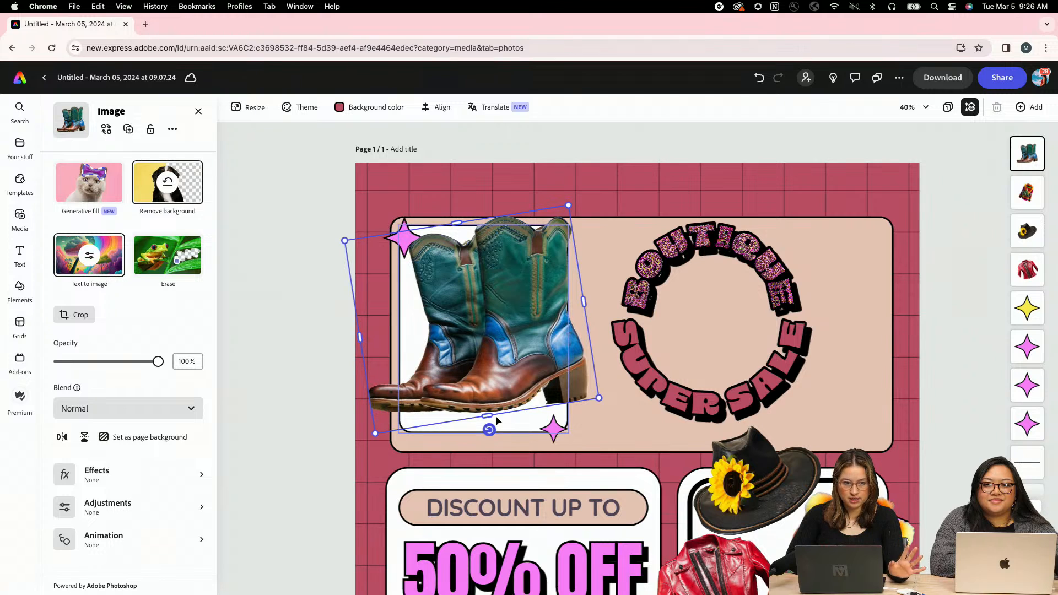
{"action": "left_click_drag", "start_coordinate": [491, 434], "coordinate": [491, 431]}
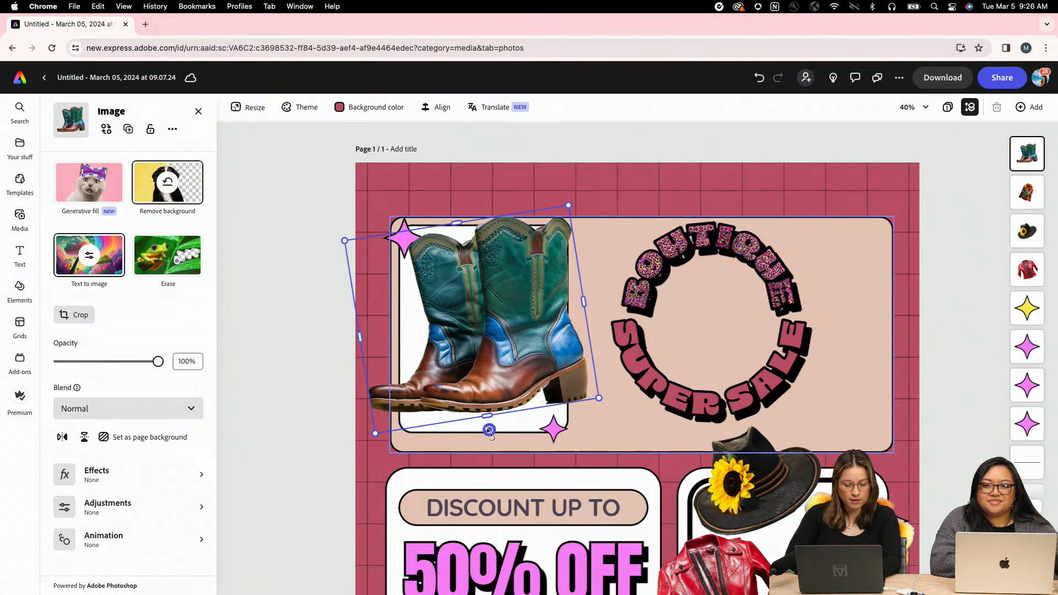
{"action": "mouse_move", "coordinate": [489, 433]}
{"action": "left_mouse_down"}
{"action": "mouse_move", "coordinate": [397, 403]}
{"action": "mouse_move", "coordinate": [375, 330]}
{"action": "mouse_move", "coordinate": [401, 307]}
{"action": "mouse_move", "coordinate": [485, 431]}
{"action": "mouse_move", "coordinate": [500, 427]}
{"action": "left_mouse_up"}
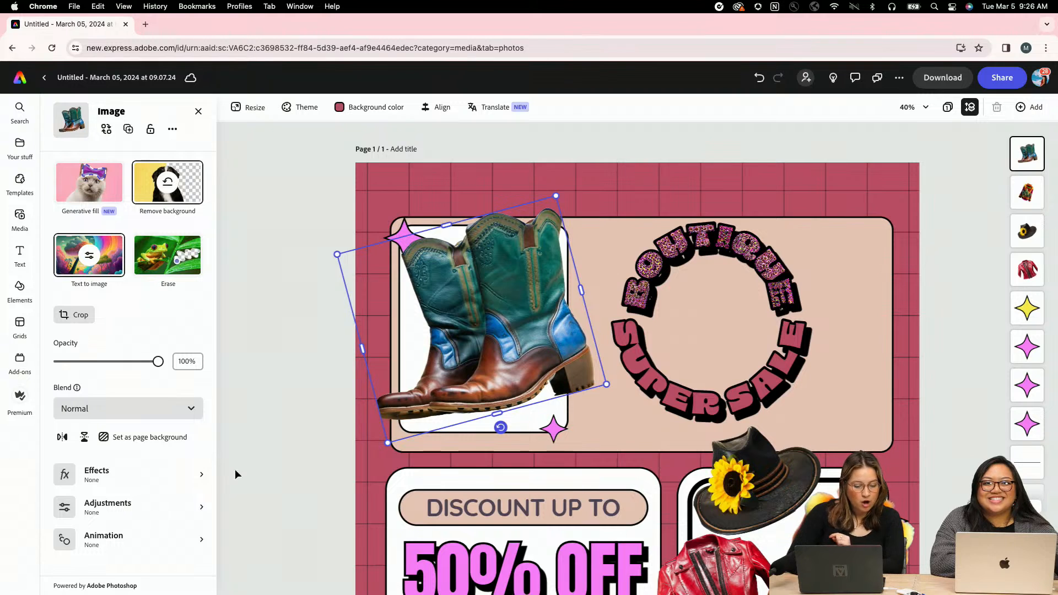
- Try flipping the boots image vertically and horizontally, returning it to its original orientation each time
{"action": "left_click", "coordinate": [85, 436]}
{"action": "left_click", "coordinate": [86, 435]}
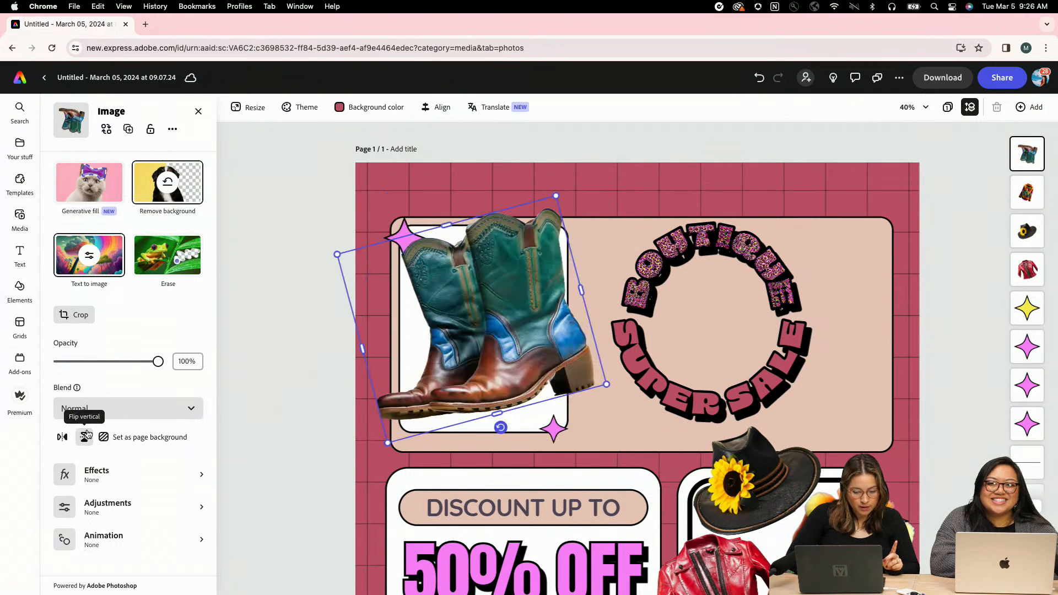
{"action": "left_click", "coordinate": [62, 438]}
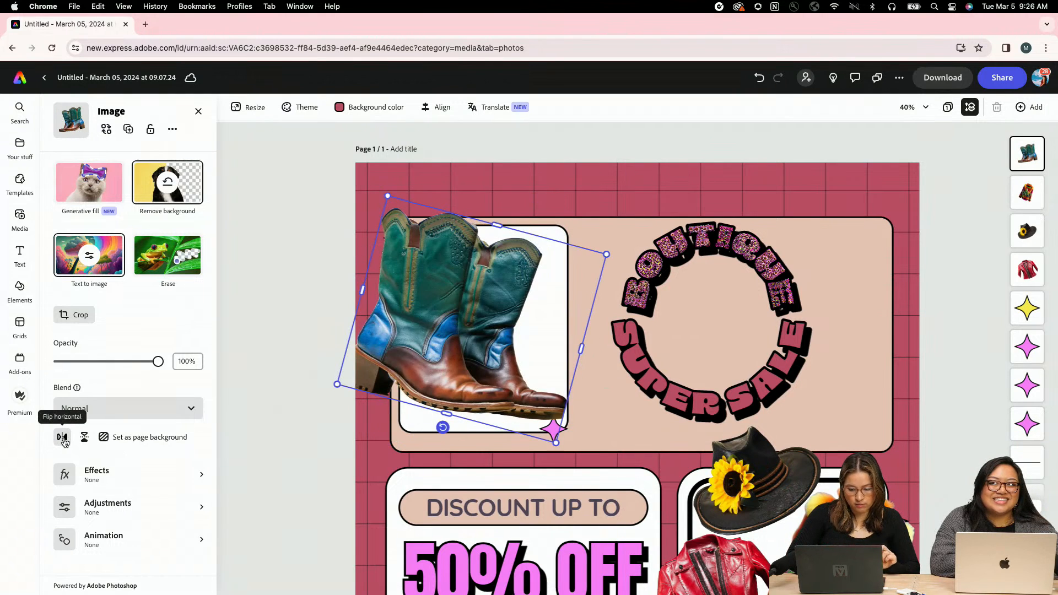
{"action": "left_click", "coordinate": [62, 438]}
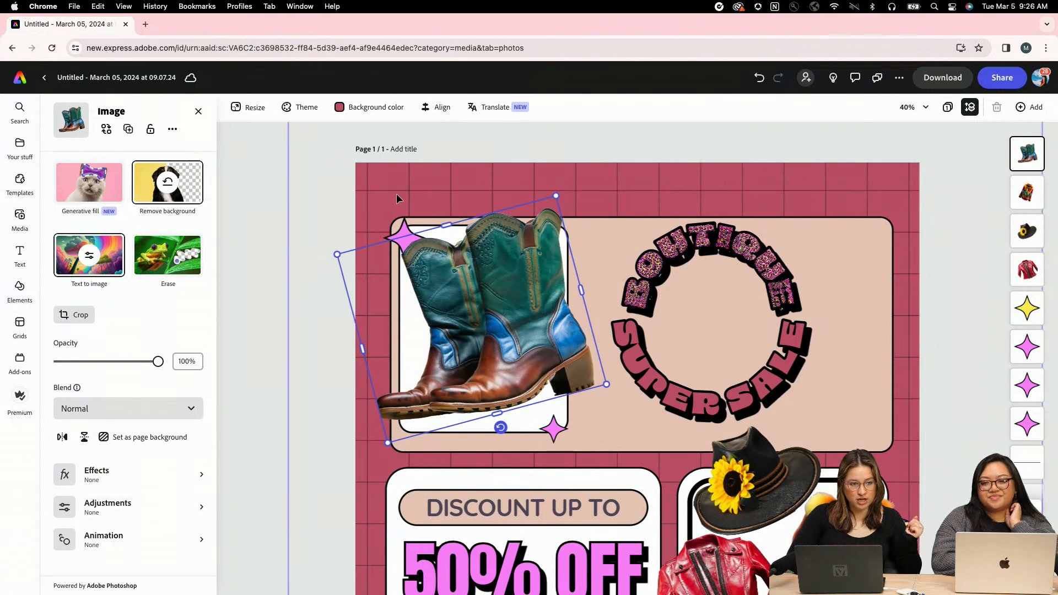
{"action": "left_click", "coordinate": [324, 209]}
- Nudge the beige rounded bar behind DISCOUNT UP TO slightly upward
{"action": "scroll", "coordinate": [324, 201], "scroll_direction": "down", "scroll_amount": 5}
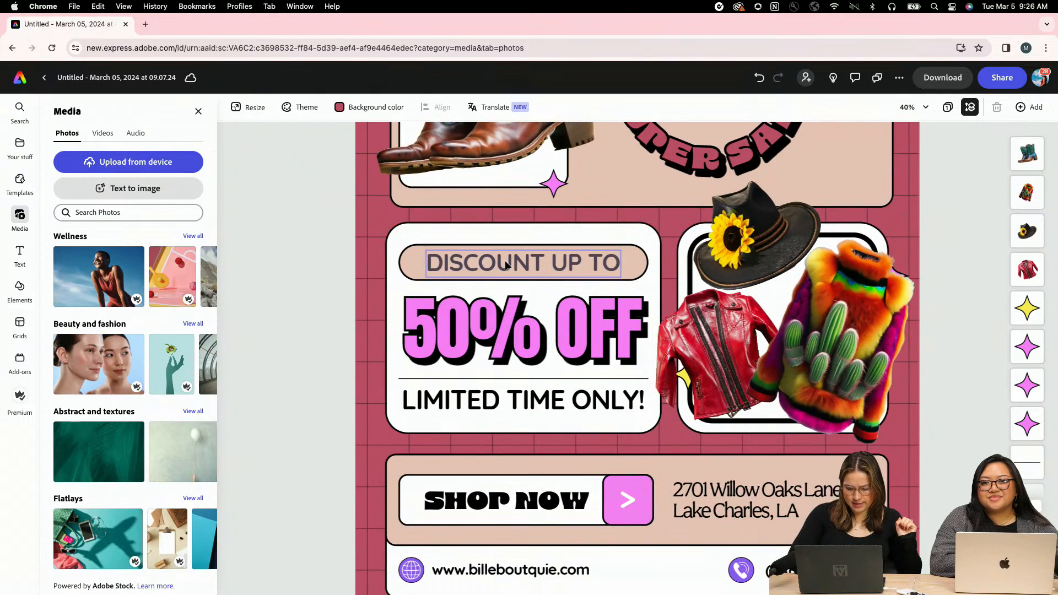
{"action": "double_click", "coordinate": [441, 268]}
{"action": "left_click_drag", "start_coordinate": [415, 264], "coordinate": [415, 259]}
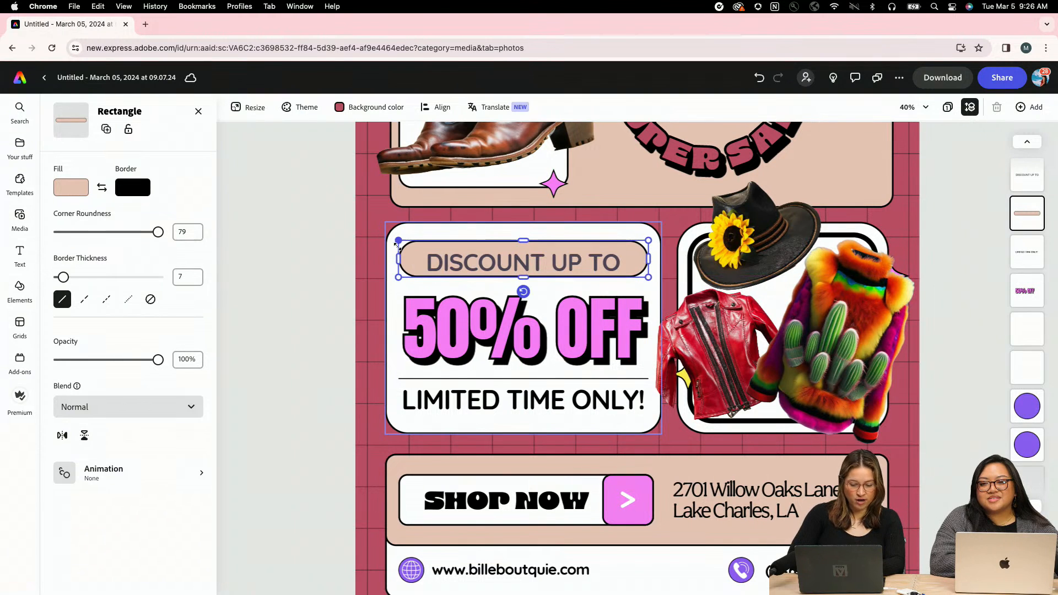
{"action": "left_click_drag", "start_coordinate": [515, 262], "coordinate": [514, 265]}
{"action": "left_click", "coordinate": [332, 272]}
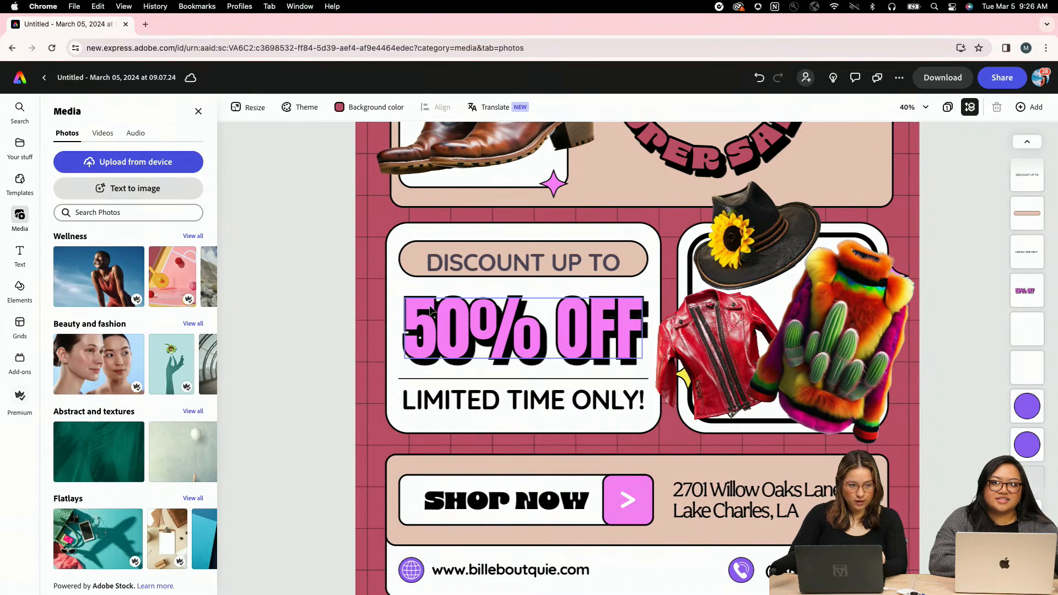
- Compare the text settings of the SUPER SALE and BOUTIQUE titles
{"action": "scroll", "coordinate": [430, 308], "scroll_direction": "up", "scroll_amount": 5}
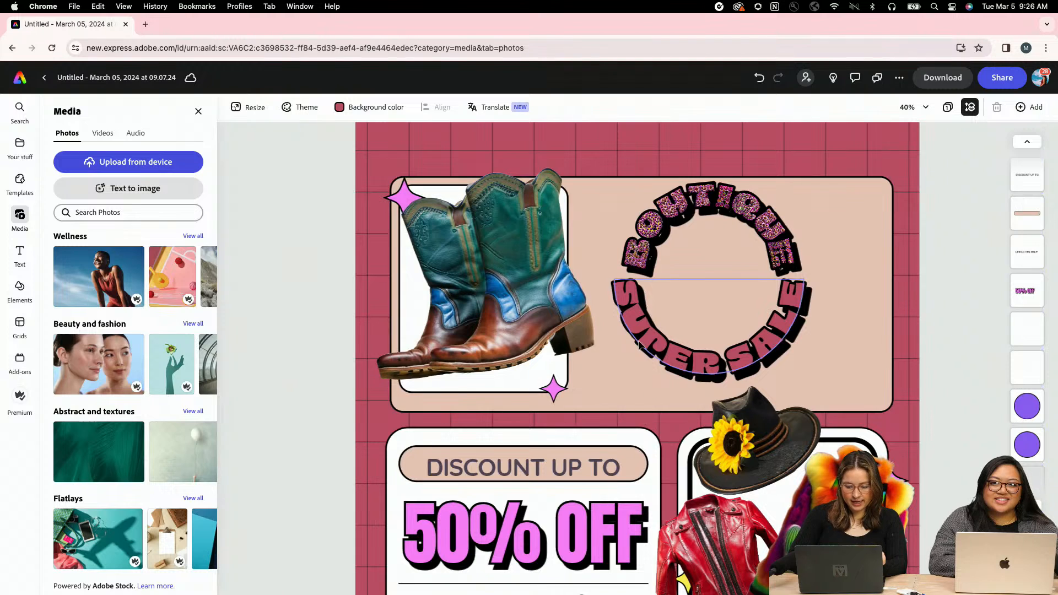
{"action": "left_click", "coordinate": [639, 346]}
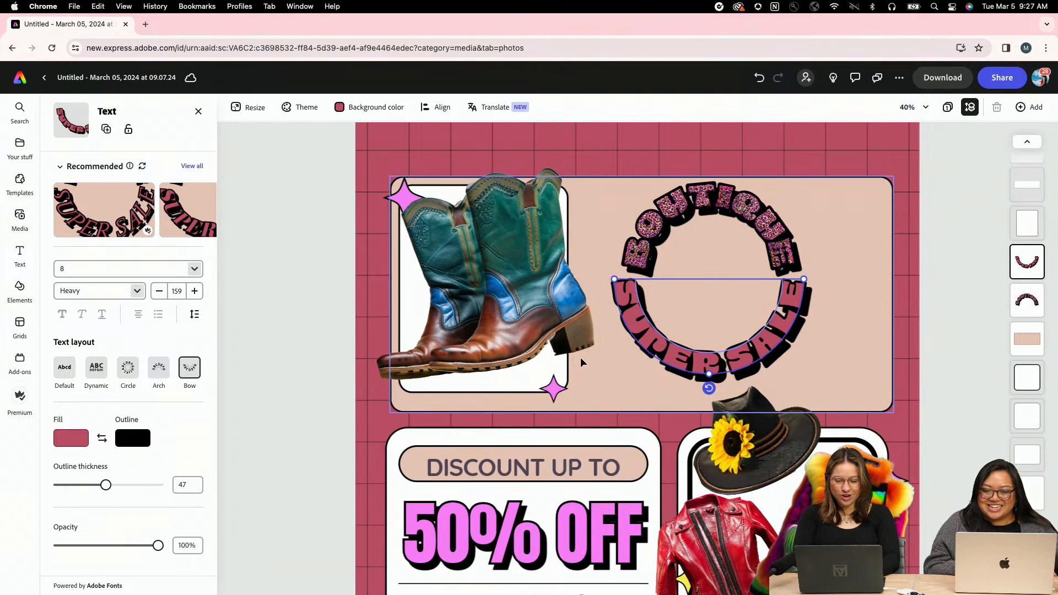
{"action": "left_click", "coordinate": [640, 258]}
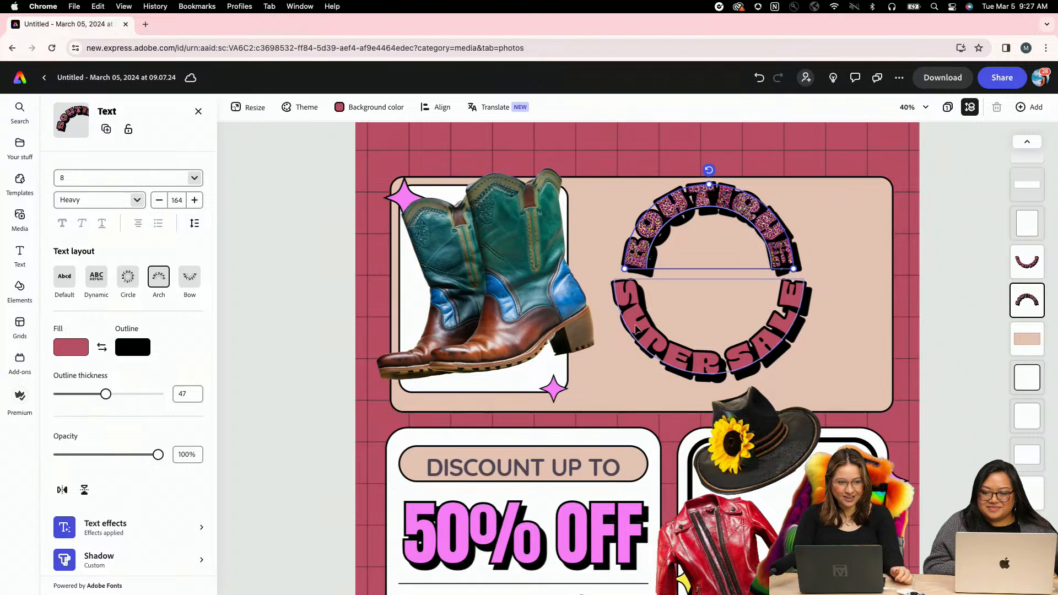
{"action": "left_click", "coordinate": [648, 330]}
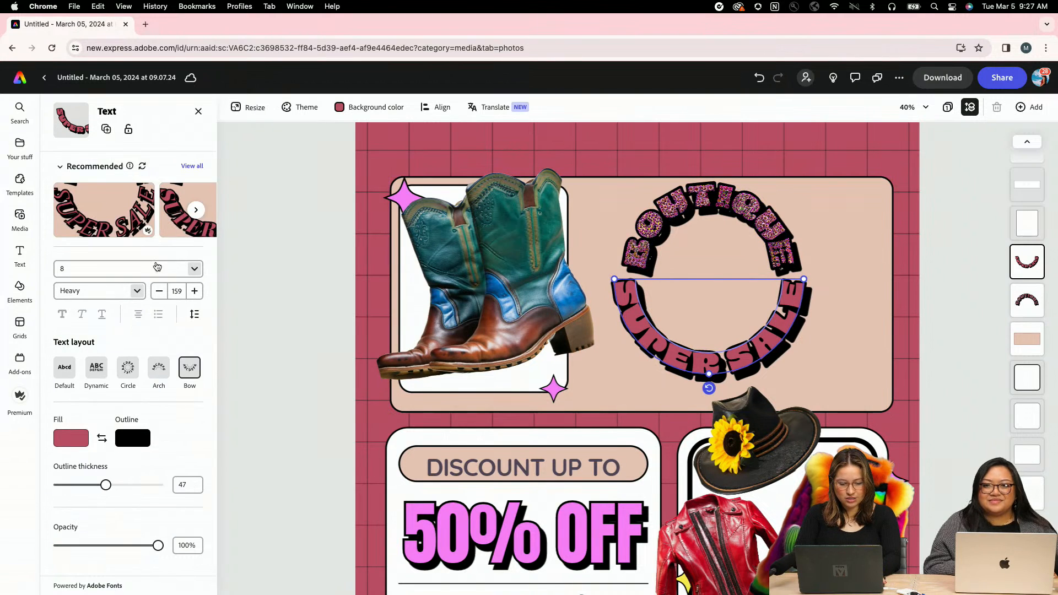
- Remove the shadow from the arched BOUTIQUE text by setting it to None
{"action": "scroll", "coordinate": [137, 496], "scroll_direction": "down", "scroll_amount": 3}
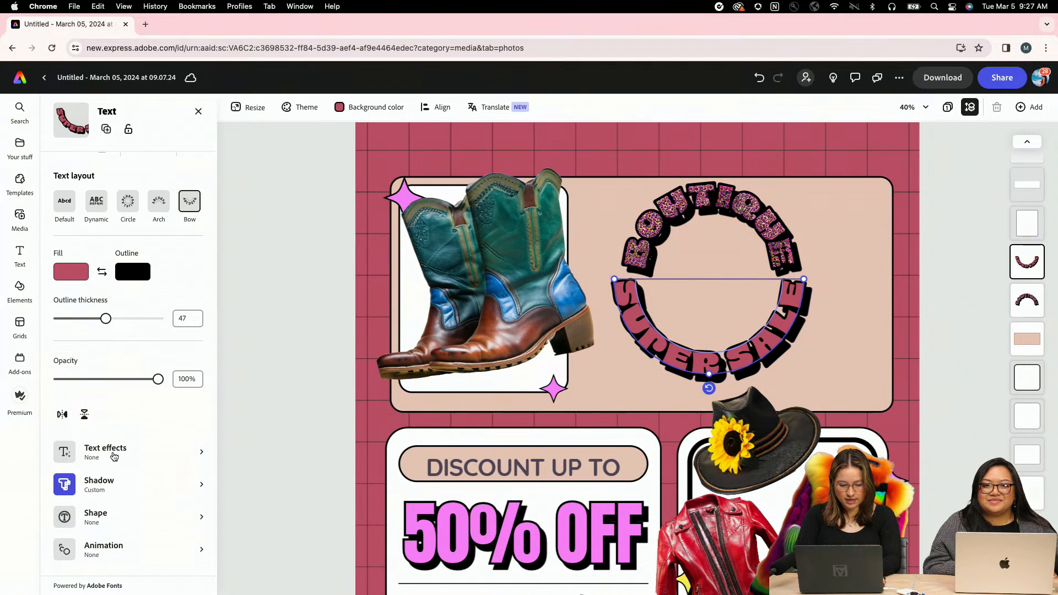
{"action": "left_click", "coordinate": [677, 214]}
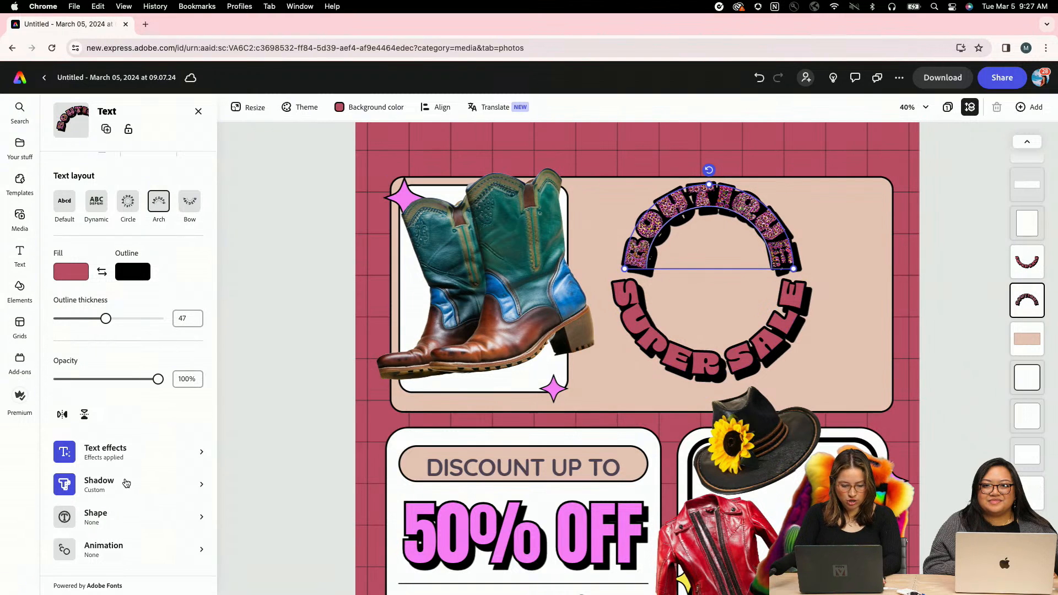
{"action": "left_click", "coordinate": [126, 484]}
{"action": "left_click", "coordinate": [76, 168]}
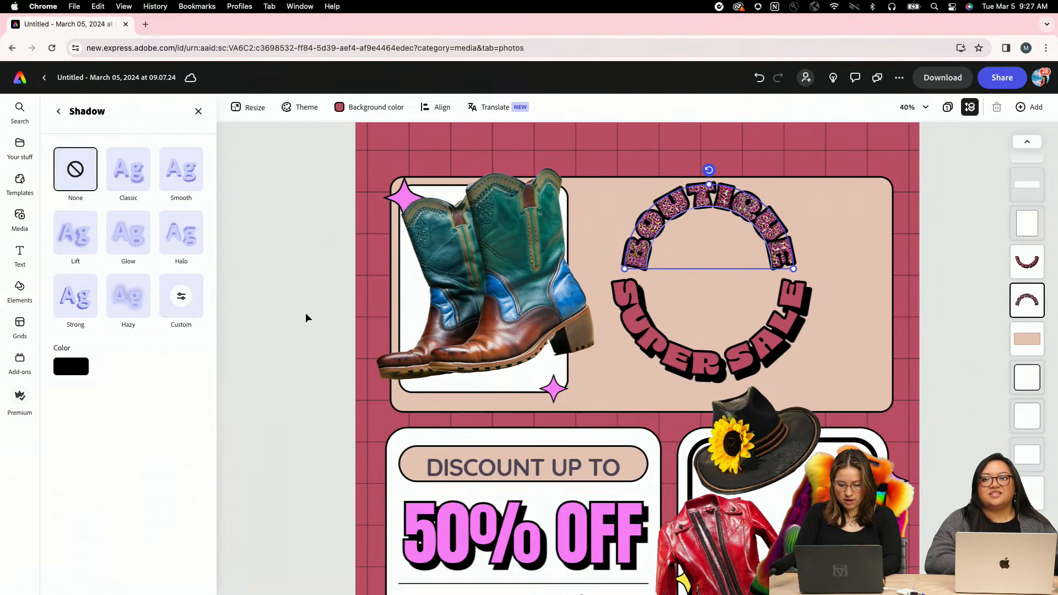
{"action": "left_click", "coordinate": [59, 112]}
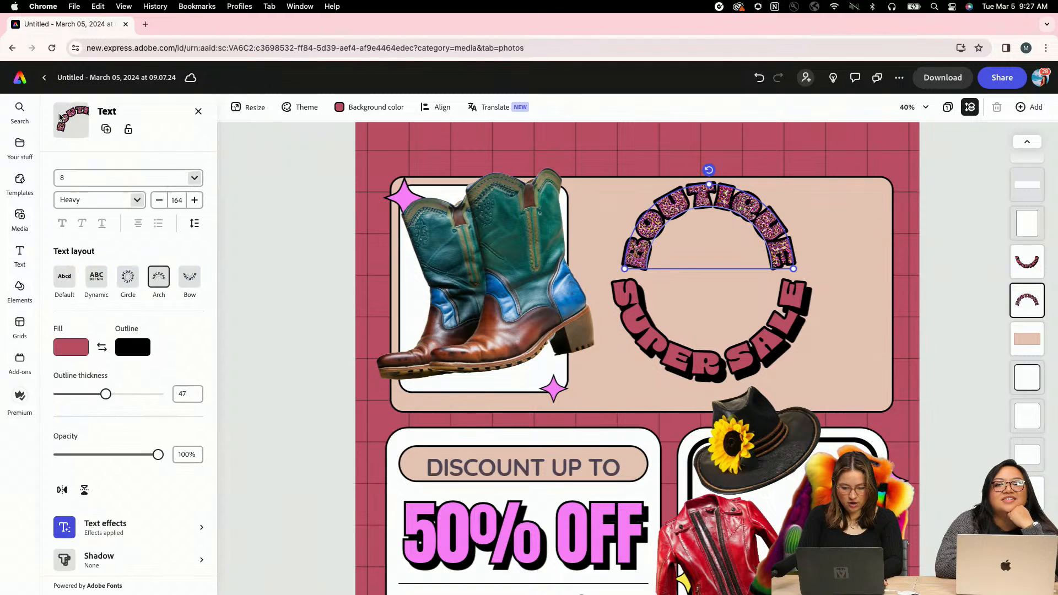
{"action": "scroll", "coordinate": [127, 330], "scroll_direction": "down", "scroll_amount": 3}
{"action": "left_click", "coordinate": [341, 410]}
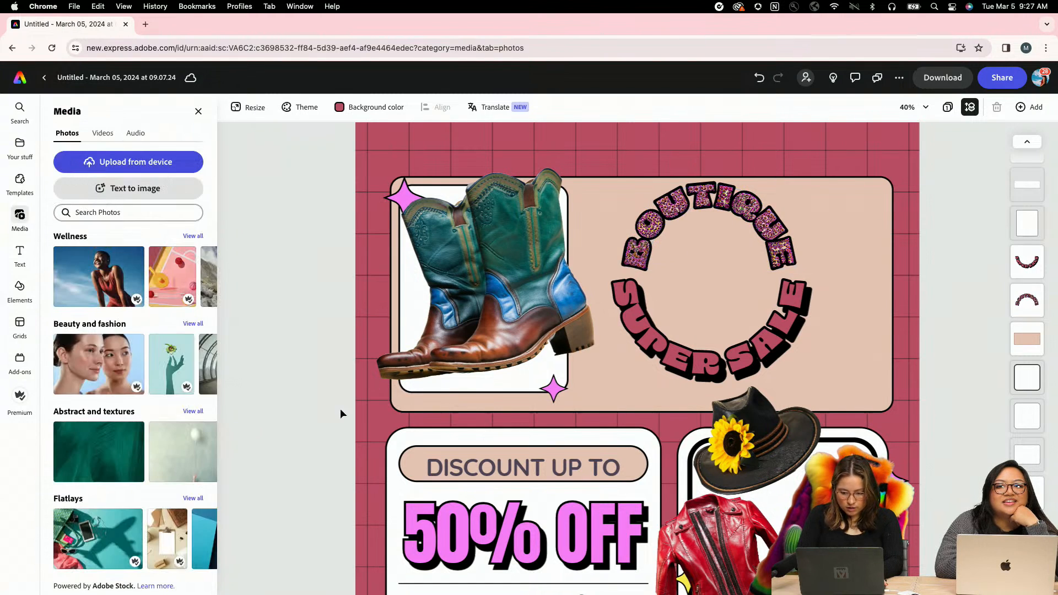
- Enlarge the arched BOUTIQUE text to a font size of about 236, keeping it above the SUPER SALE text
{"action": "left_click", "coordinate": [639, 255]}
{"action": "left_click_drag", "start_coordinate": [623, 274], "coordinate": [596, 280]}
{"action": "left_click_drag", "start_coordinate": [706, 180], "coordinate": [714, 176]}
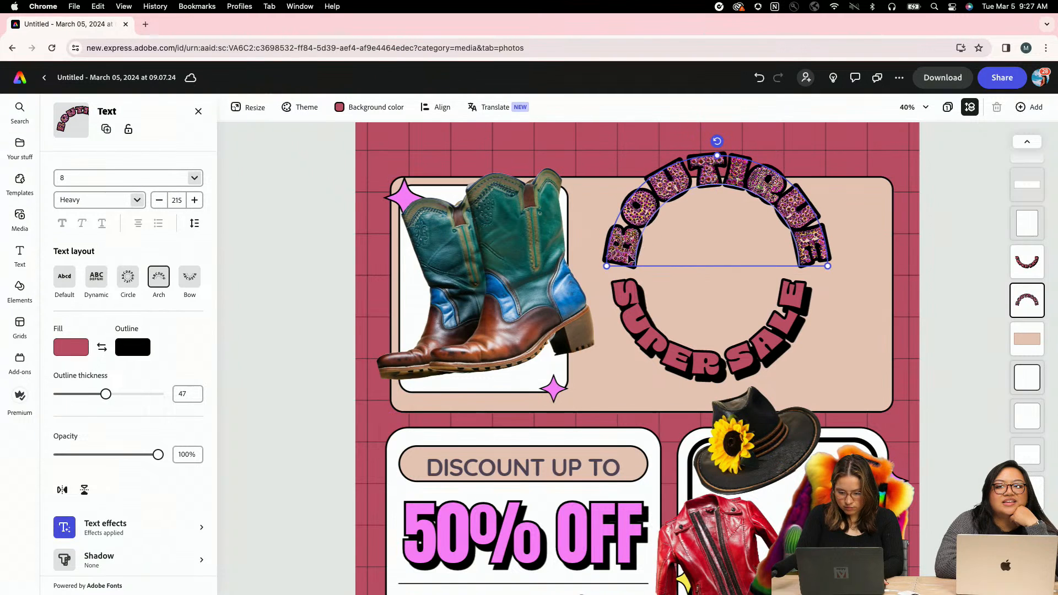
{"action": "left_click_drag", "start_coordinate": [606, 268], "coordinate": [595, 267]}
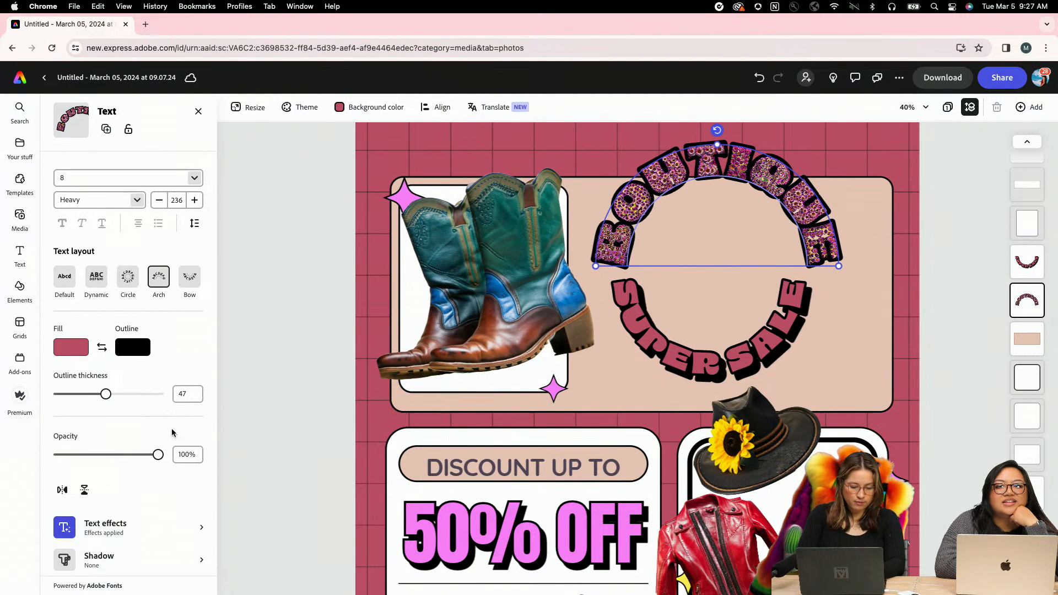
- Try several background shapes behind the BOUTIQUE text, including a decorative banner and a vertical band, and reset the shape to none
{"action": "scroll", "coordinate": [172, 433], "scroll_direction": "down", "scroll_amount": 5}
{"action": "left_click", "coordinate": [93, 521]}
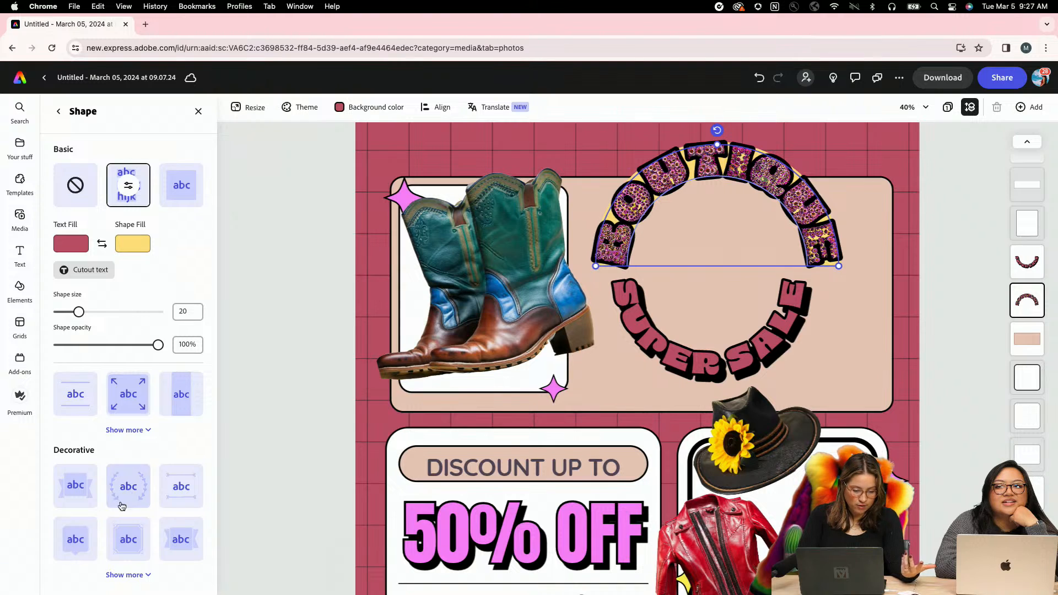
{"action": "left_click", "coordinate": [86, 488]}
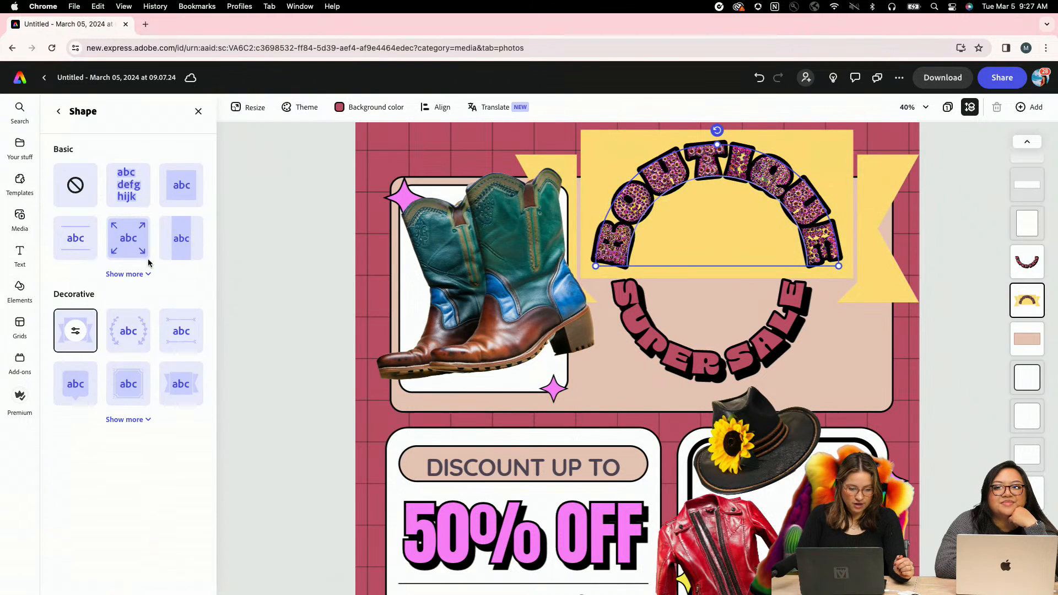
{"action": "left_click", "coordinate": [127, 237]}
{"action": "left_click", "coordinate": [182, 242]}
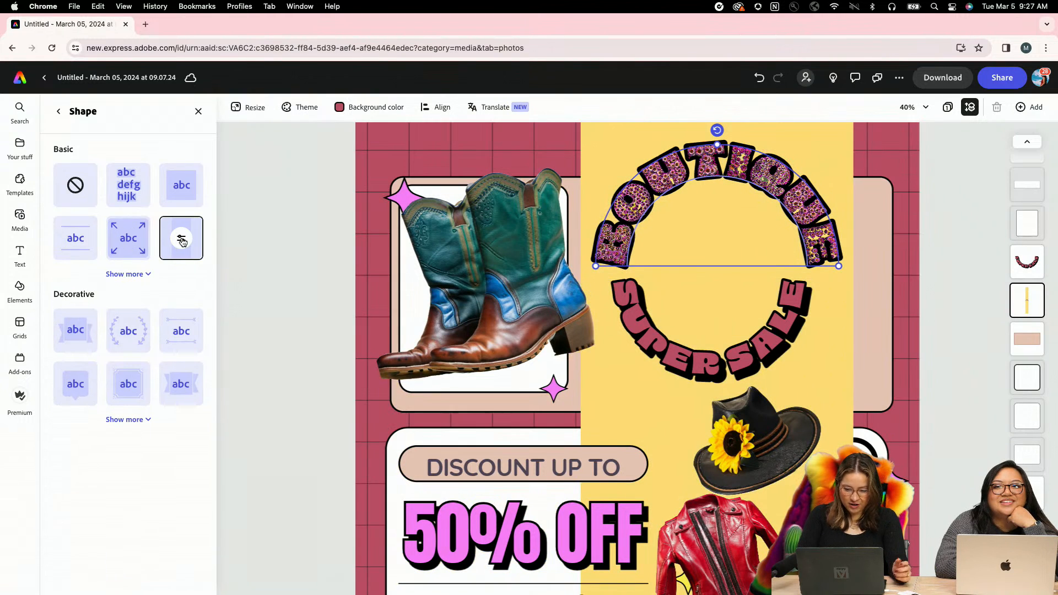
{"action": "left_click", "coordinate": [128, 185]}
{"action": "left_click", "coordinate": [73, 185]}
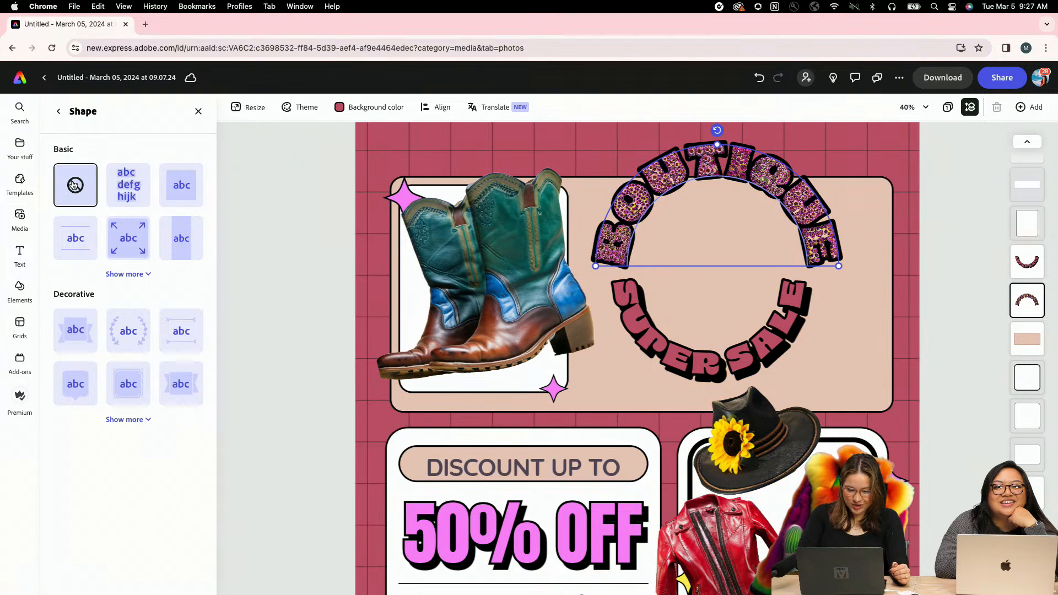
{"action": "left_click", "coordinate": [59, 111]}
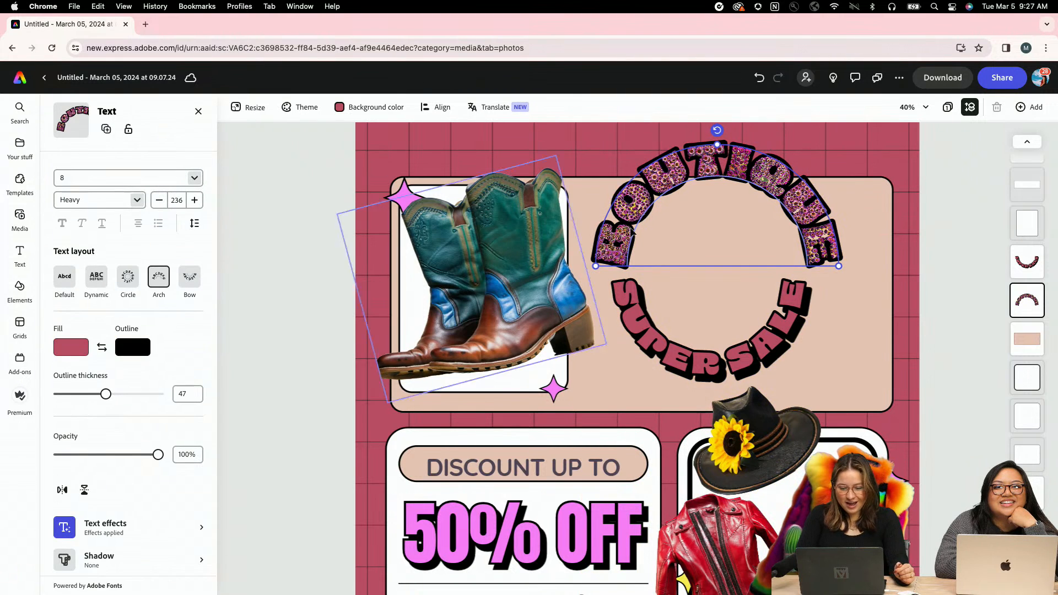
- Start a text effect for the curved SUPER SALE text with the description "cowboy boot"
{"action": "left_click", "coordinate": [660, 325]}
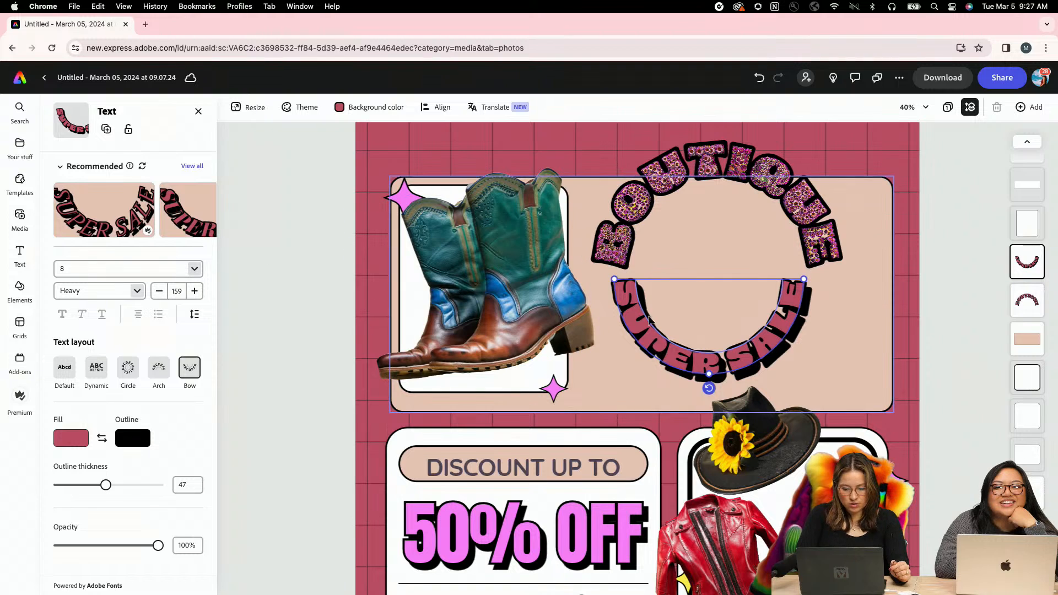
{"action": "scroll", "coordinate": [135, 395], "scroll_direction": "down", "scroll_amount": 3}
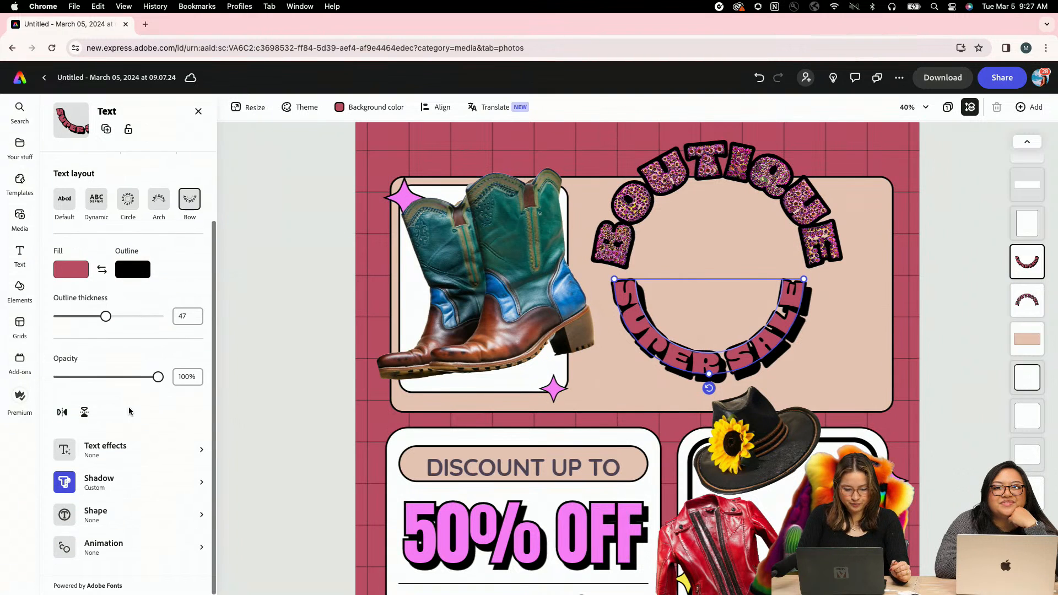
{"action": "left_click", "coordinate": [108, 445]}
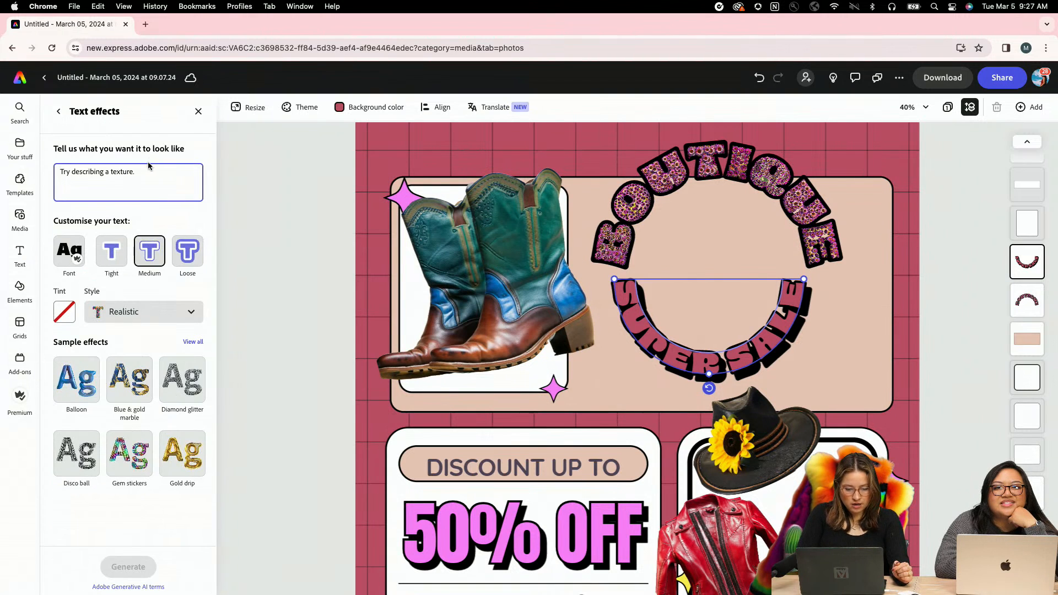
{"action": "type", "text": "in"}
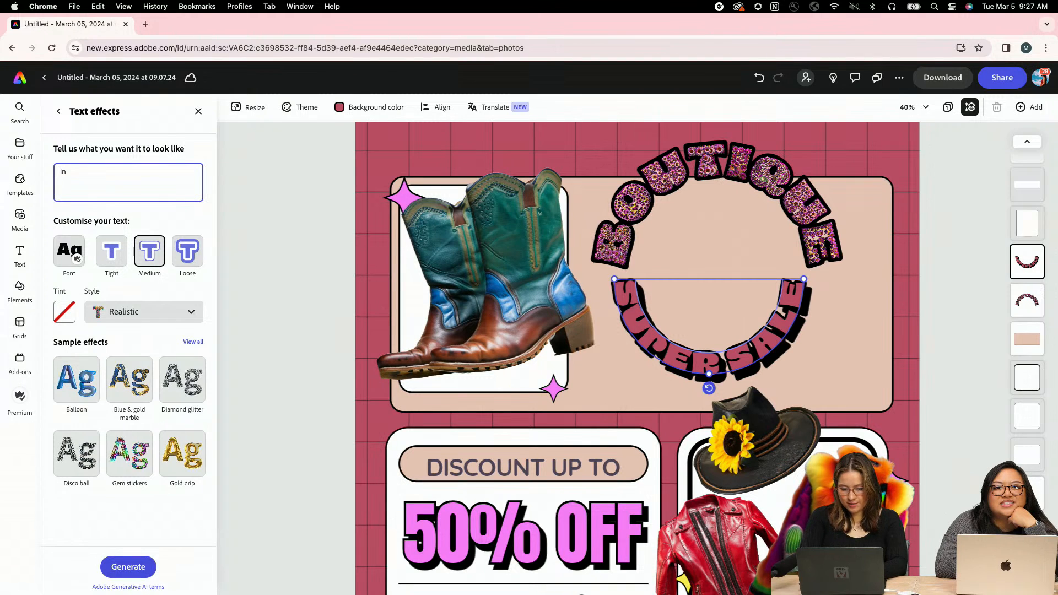
{"action": "key", "text": "BackSpace"}
{"action": "key", "text": "BackSpace"}
{"action": "type", "text": "b"}
{"action": "key", "text": "BackSpace"}
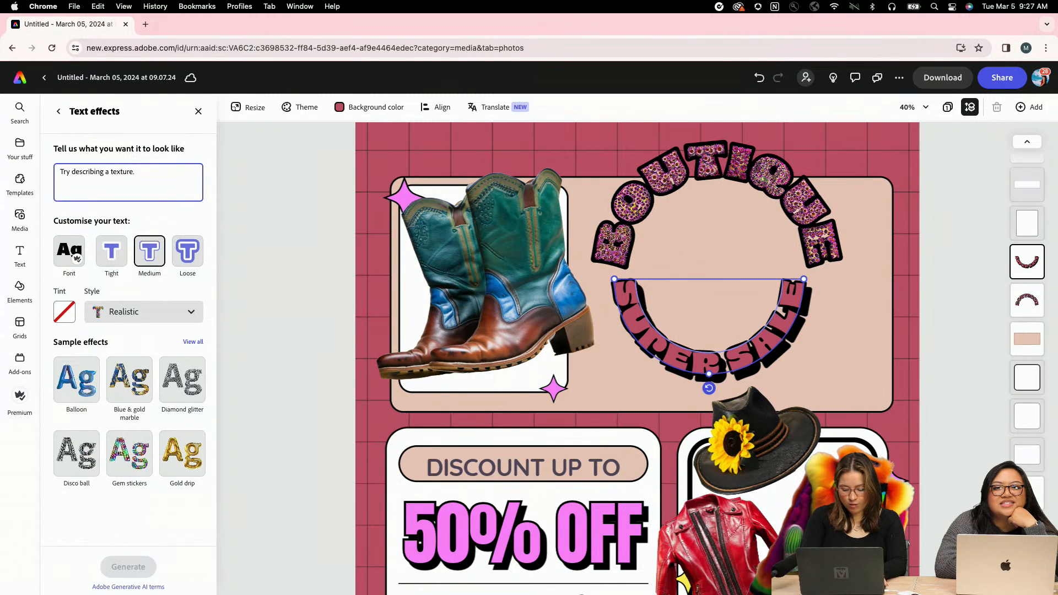
{"action": "type", "text": "cowboy boot"}
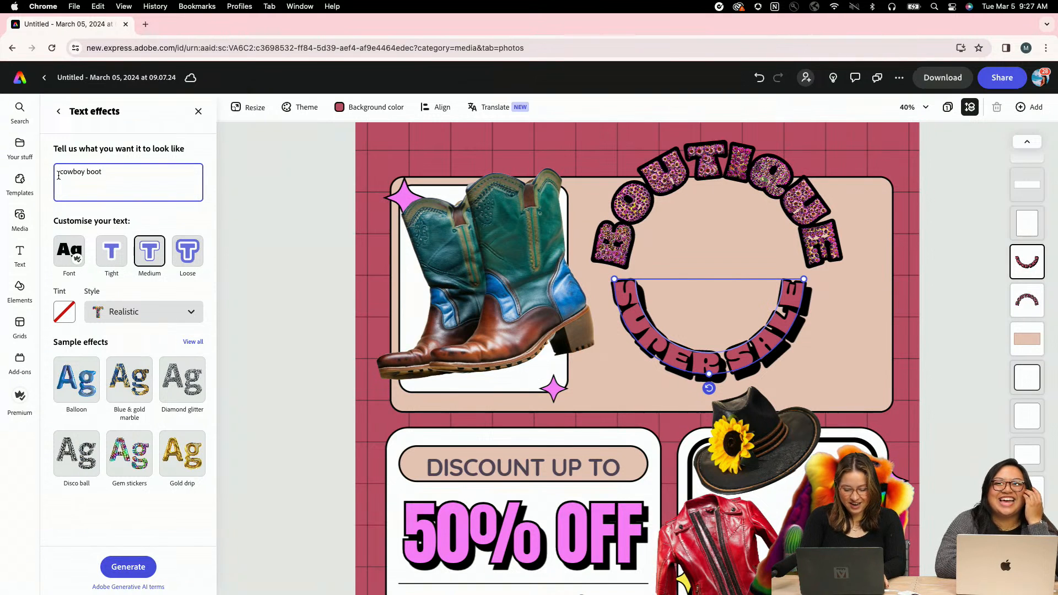
- Extend the effect description to "white glam cowboy boot" and generate the effect for the SUPER SALE text
{"action": "type", "text": "white glamou"}
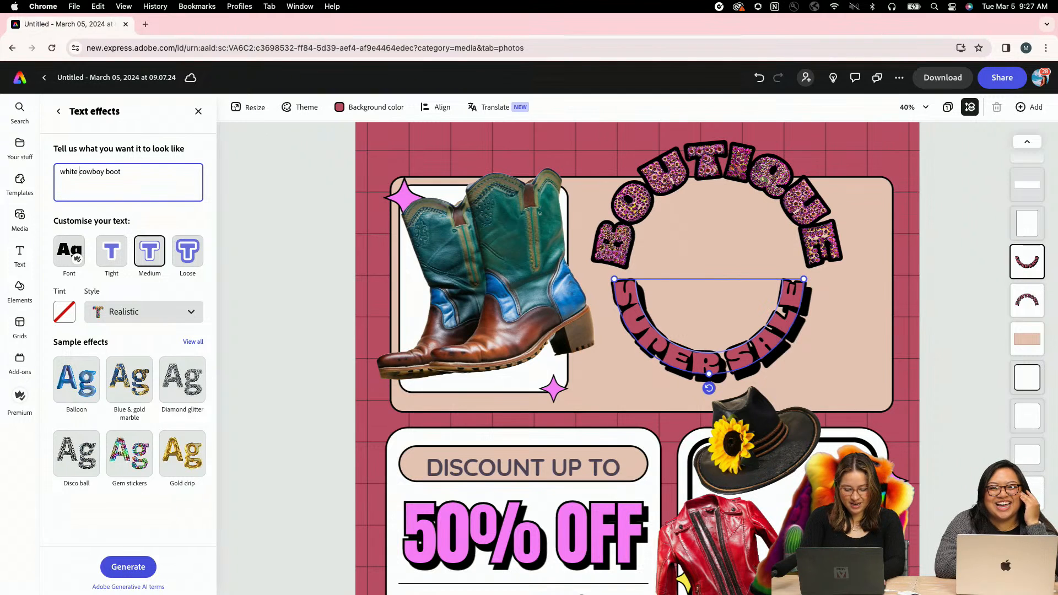
{"action": "key", "text": "BackSpace"}
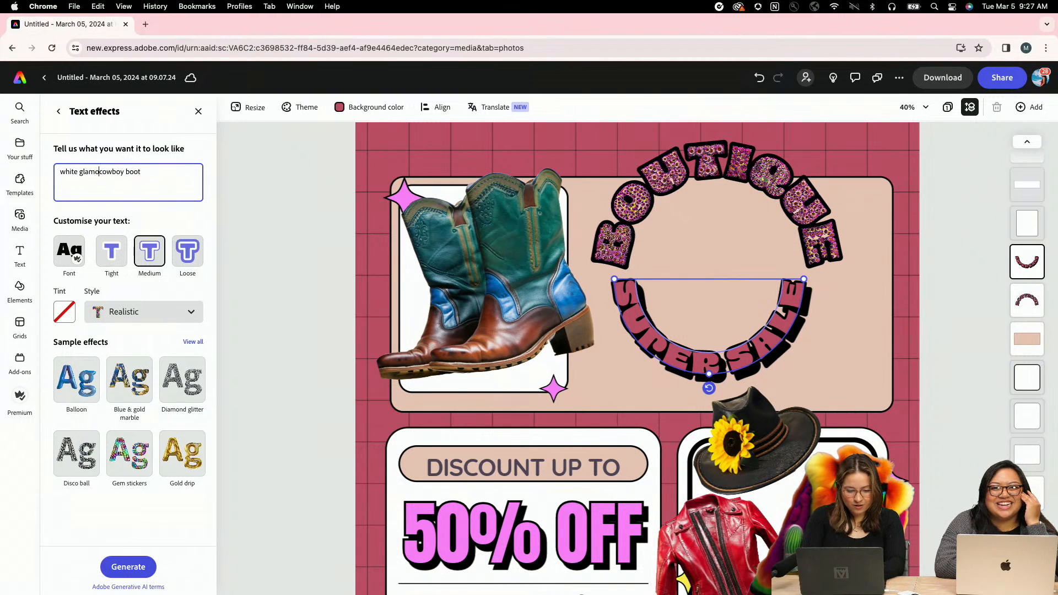
{"action": "key", "text": "BackSpace"}
{"action": "type", "text": "rous"}
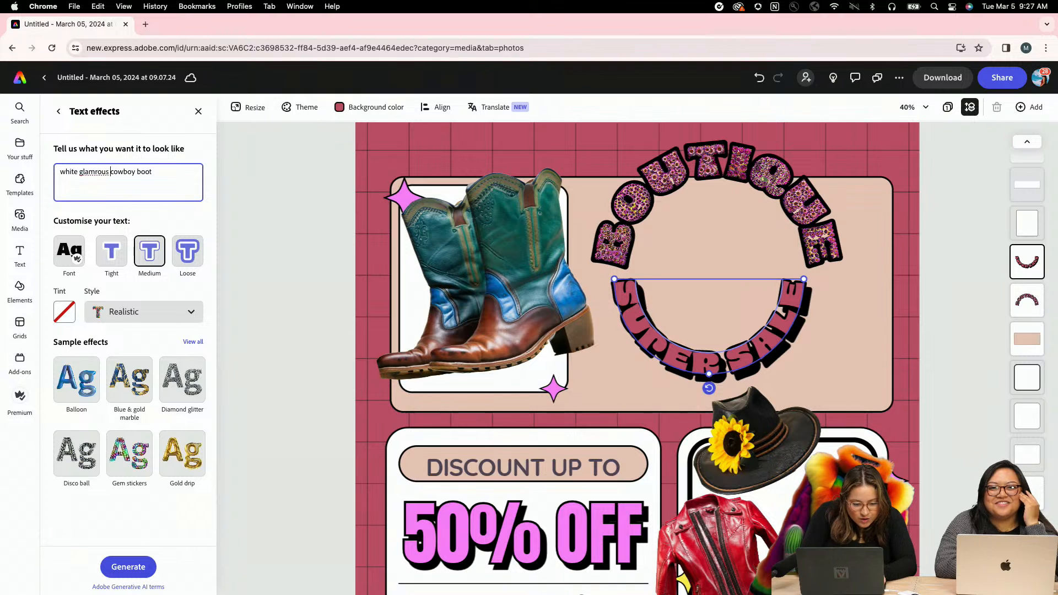
{"action": "right_click", "coordinate": [93, 178]}
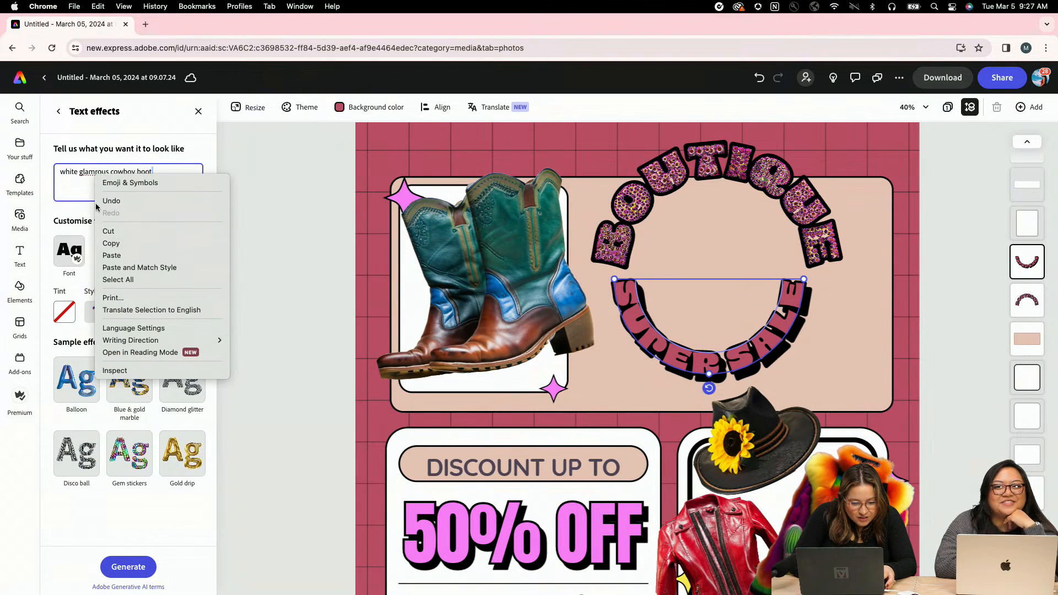
{"action": "key", "text": "Escape"}
{"action": "key", "text": "BackSpace"}
{"action": "key", "text": "BackSpace"}
{"action": "key", "text": "BackSpace"}
{"action": "key", "text": "BackSpace"}
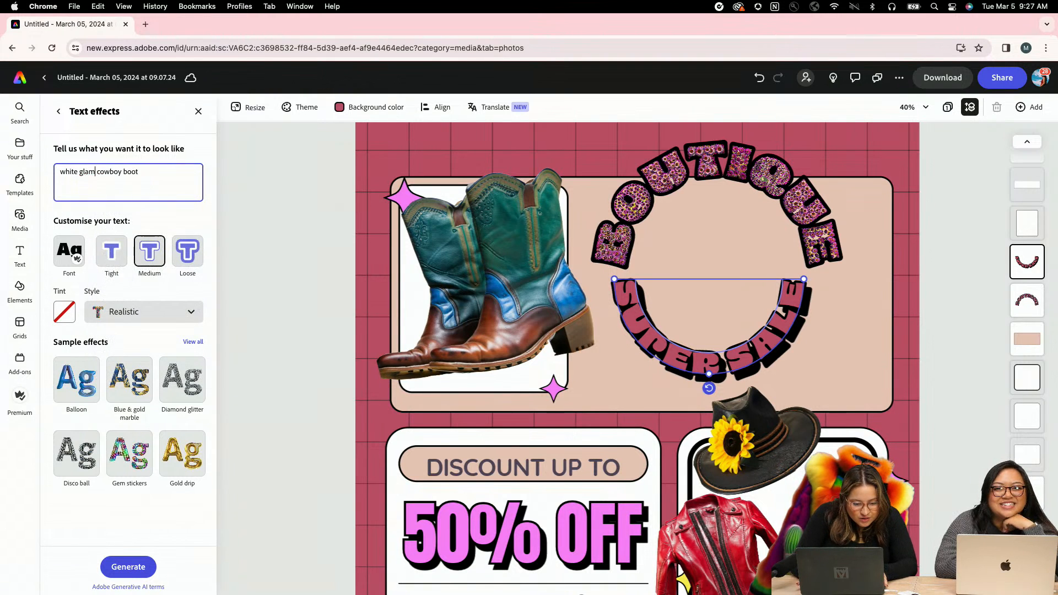
{"action": "left_click", "coordinate": [141, 566]}
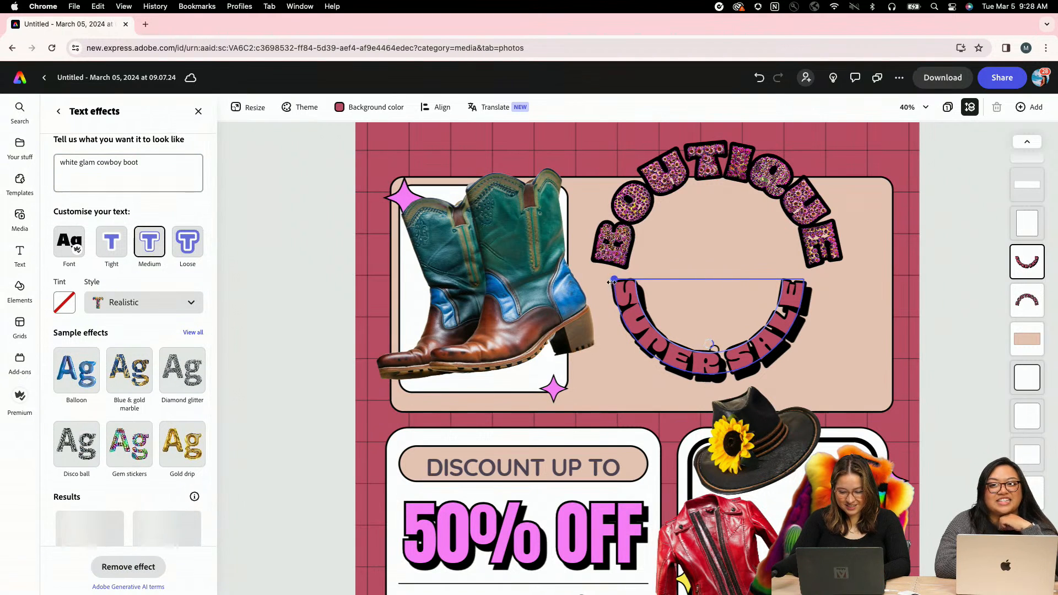
- Enlarge the curved SUPER SALE text to a font size of about 207 and position it beneath the BOUTIQUE arch
{"action": "left_click_drag", "start_coordinate": [615, 280], "coordinate": [586, 280]}
{"action": "left_click_drag", "start_coordinate": [621, 317], "coordinate": [628, 320]}
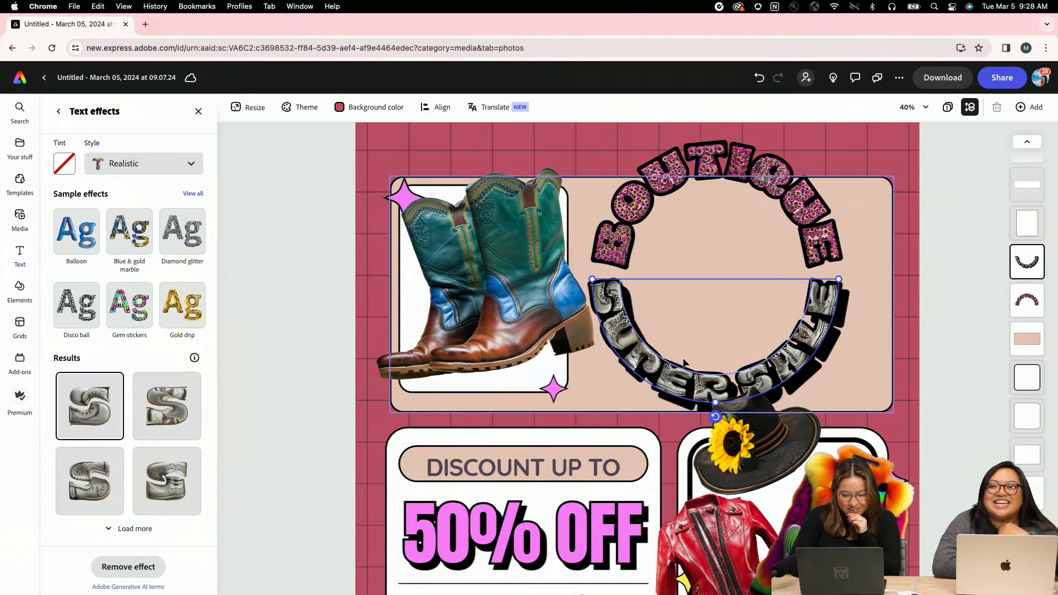
- Examine the generated boot texture on the SUPER SALE letters up close and its look within the whole flyer
{"action": "scroll", "coordinate": [683, 356], "scroll_direction": "up", "scroll_amount": 5}
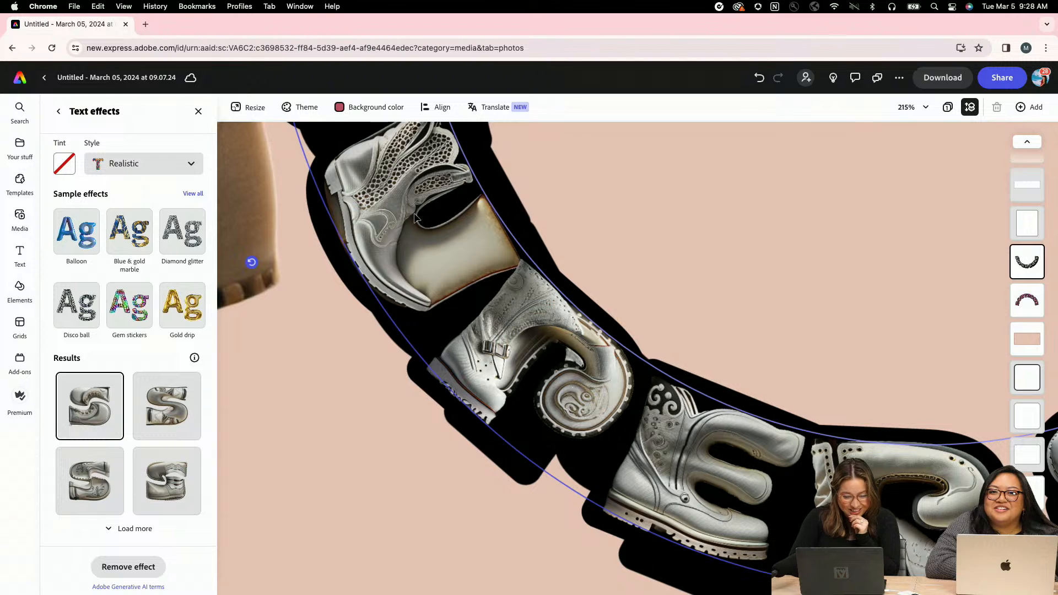
{"action": "scroll", "coordinate": [450, 188], "scroll_direction": "up", "scroll_amount": 3}
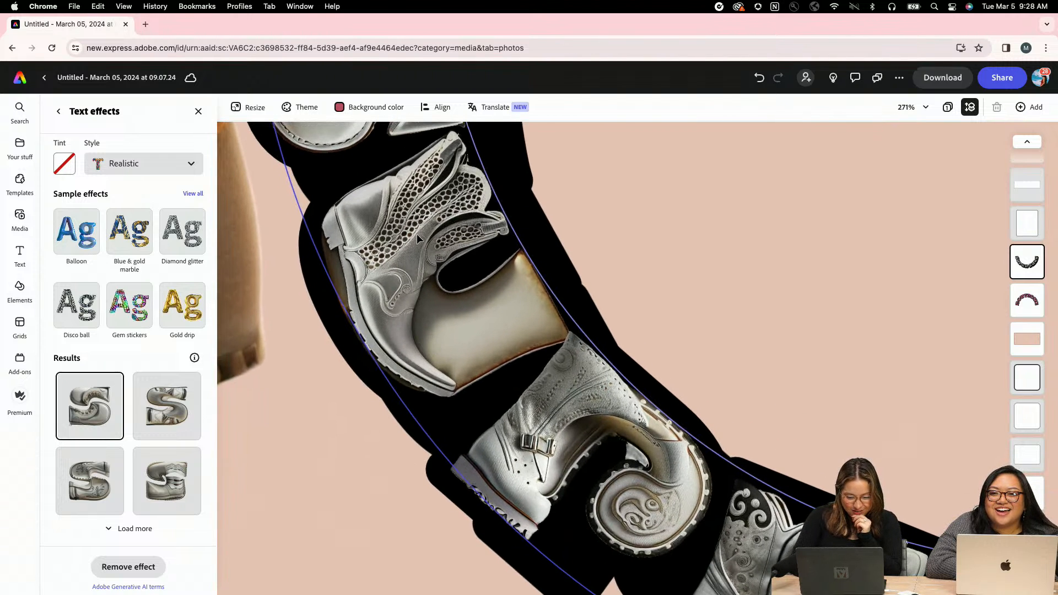
{"action": "scroll", "coordinate": [415, 240], "scroll_direction": "down", "scroll_amount": 5}
{"action": "scroll", "coordinate": [495, 406], "scroll_direction": "up", "scroll_amount": 5}
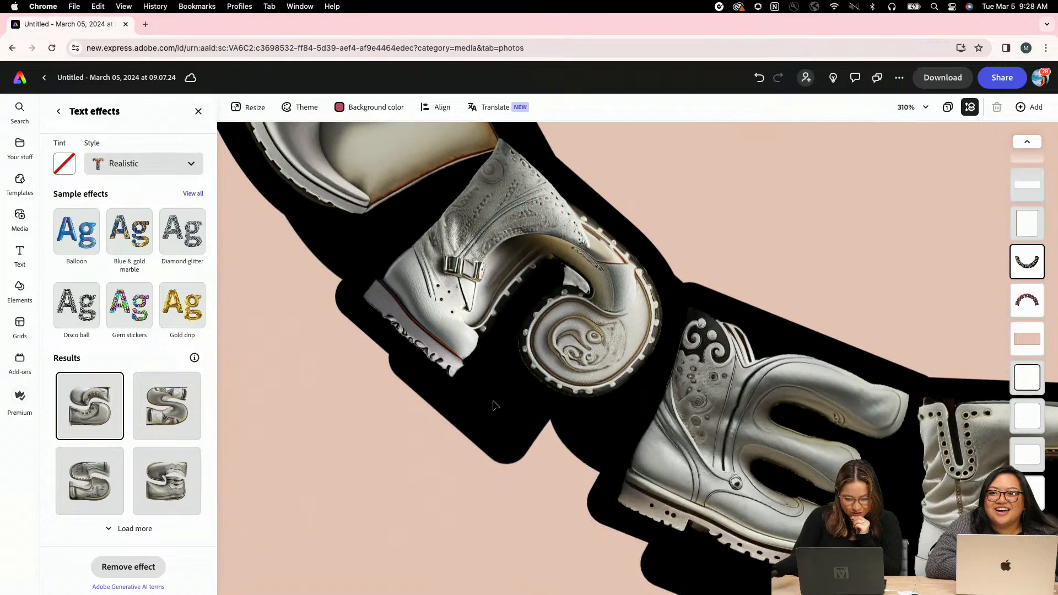
{"action": "scroll", "coordinate": [558, 389], "scroll_direction": "down", "scroll_amount": 10}
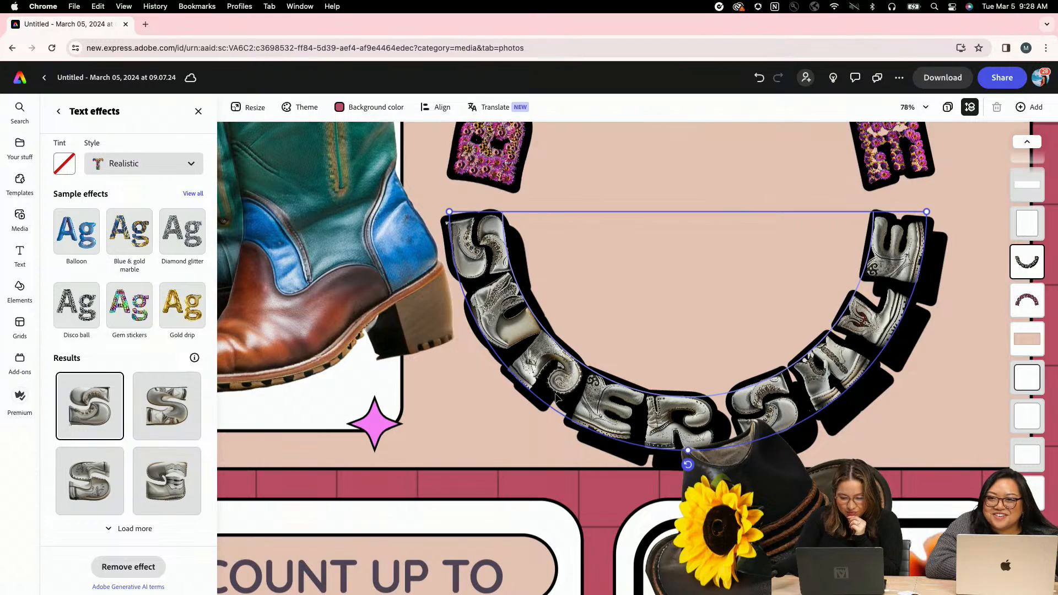
{"action": "scroll", "coordinate": [555, 395], "scroll_direction": "down", "scroll_amount": 3}
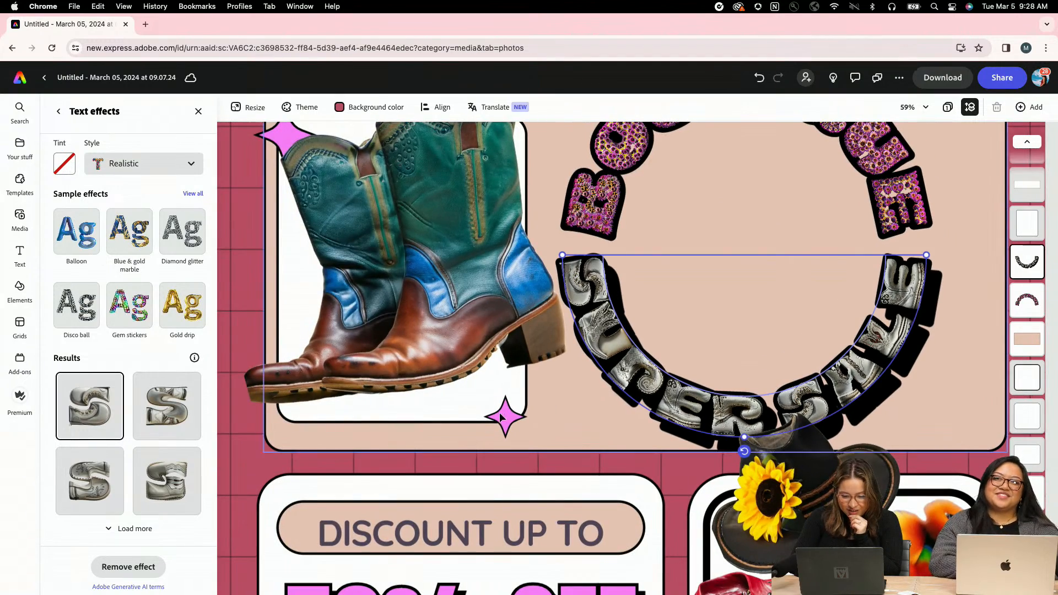
{"action": "left_click", "coordinate": [224, 439]}
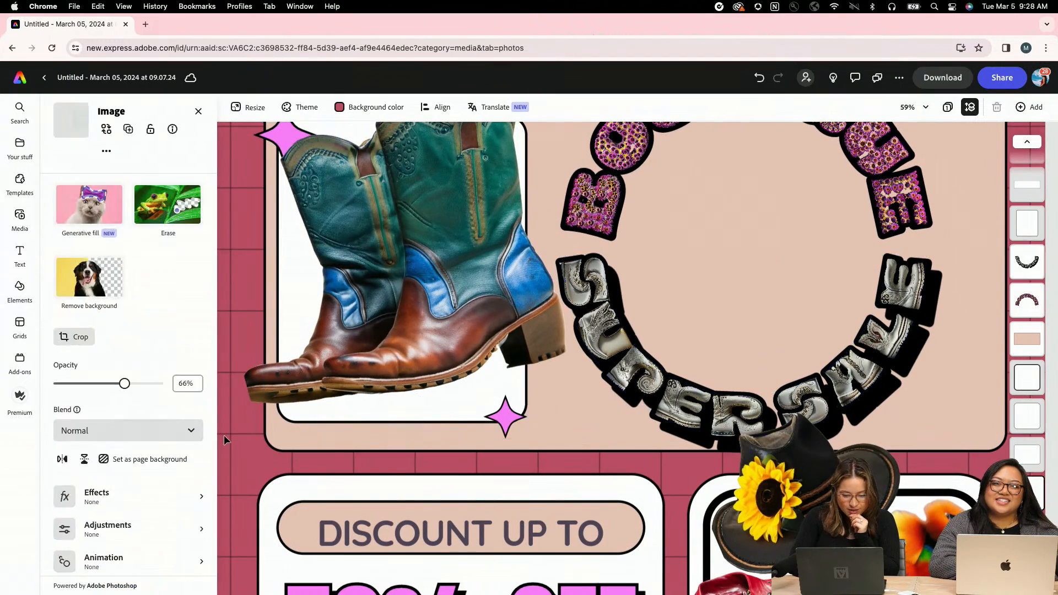
{"action": "scroll", "coordinate": [224, 439], "scroll_direction": "down", "scroll_amount": 5}
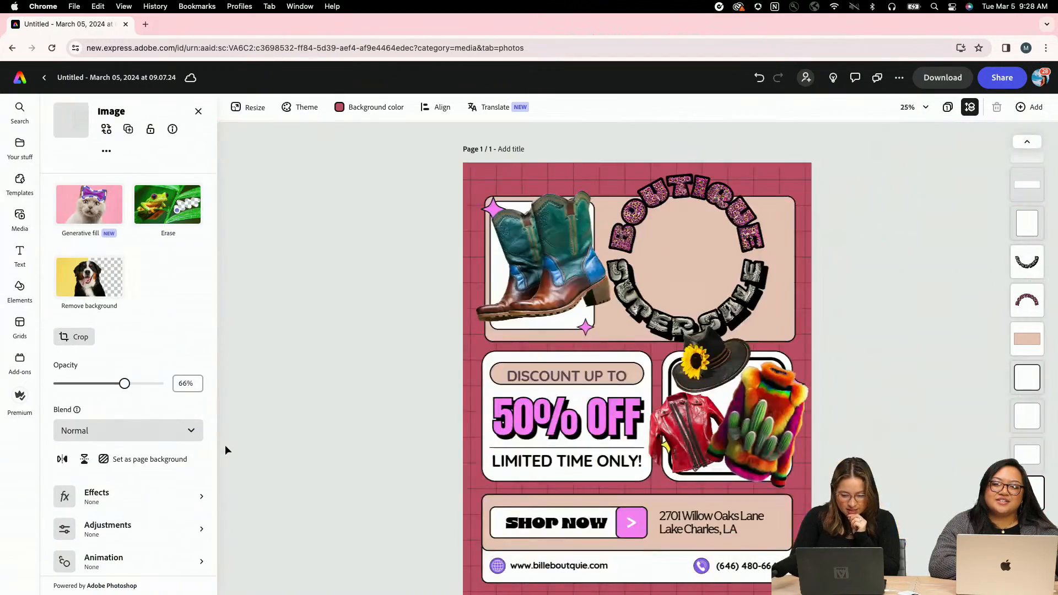
- Change the SUPER SALE text layout to Default and move the straight text below the BOUTIQUE arch
{"action": "left_click", "coordinate": [699, 317]}
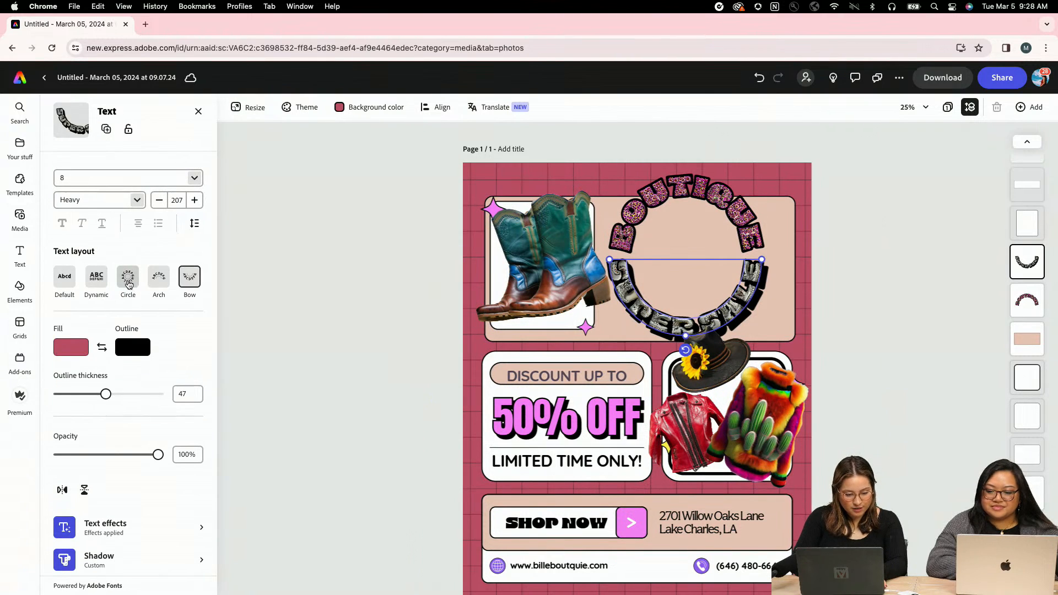
{"action": "left_click", "coordinate": [63, 286]}
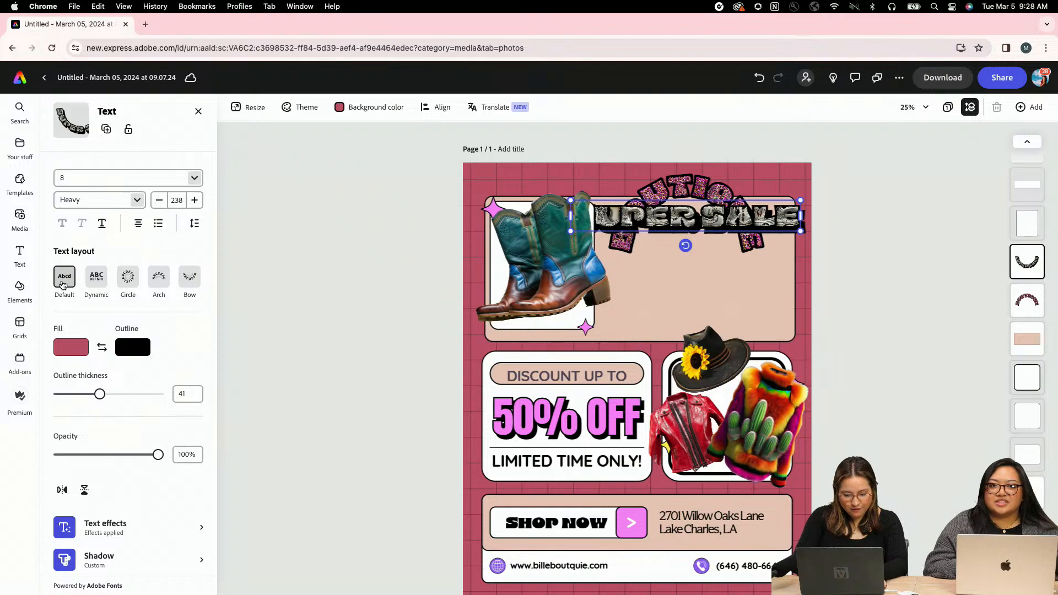
{"action": "left_click_drag", "start_coordinate": [661, 226], "coordinate": [675, 294]}
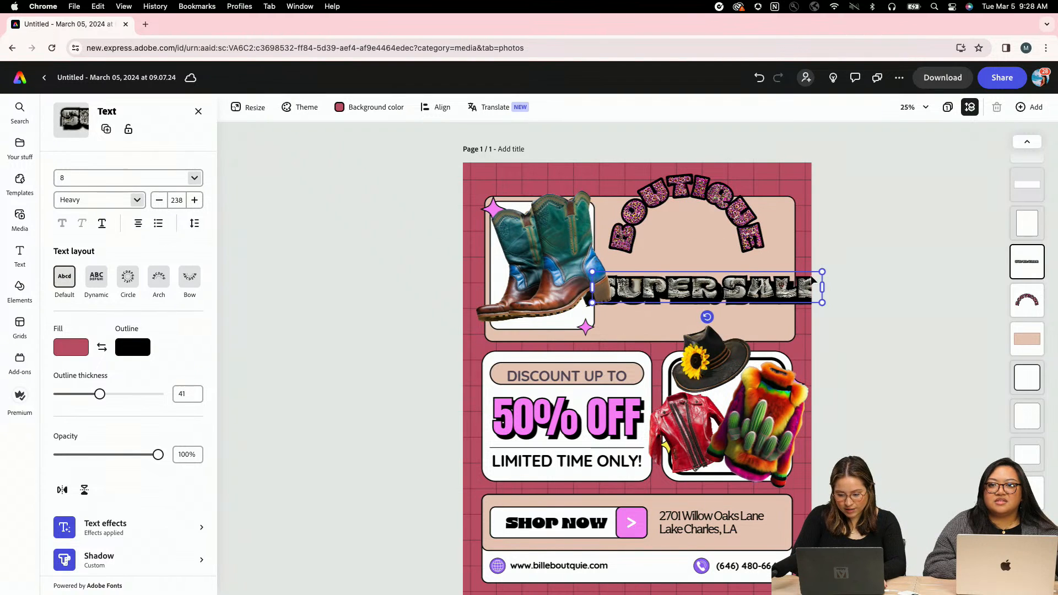
- Shrink the straight SUPER SALE text to a font size of about 185 and move it down within the tan panel
{"action": "left_click_drag", "start_coordinate": [822, 272], "coordinate": [773, 284]}
{"action": "left_click_drag", "start_coordinate": [700, 289], "coordinate": [726, 303]}
- Change the Boutique text layout to Default and stack the Boutique and SUPER SALE lines beside the boots
{"action": "left_click", "coordinate": [689, 237]}
{"action": "left_click", "coordinate": [674, 175]}
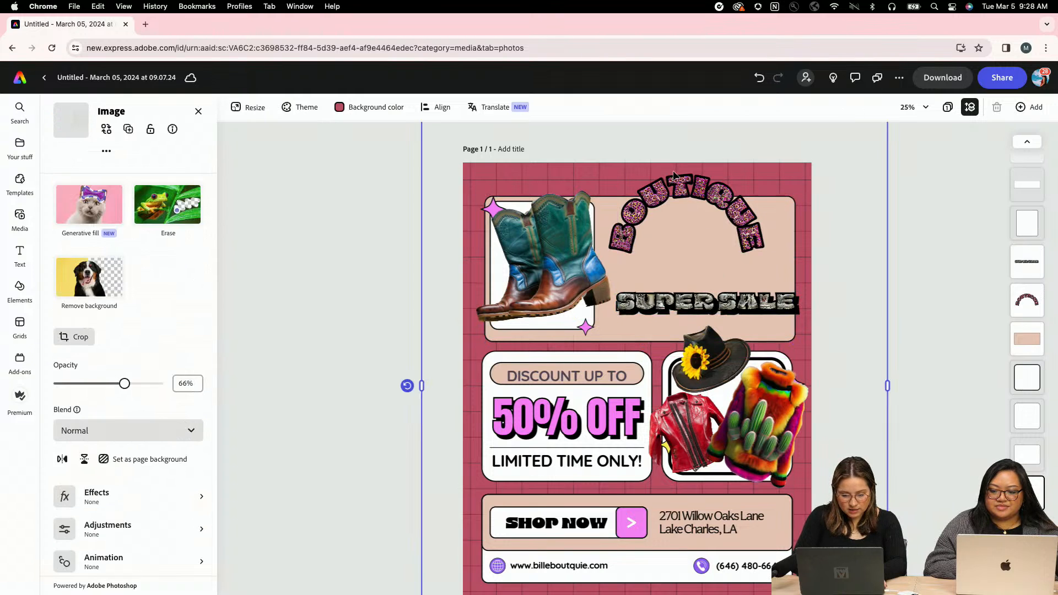
{"action": "left_click", "coordinate": [674, 177]}
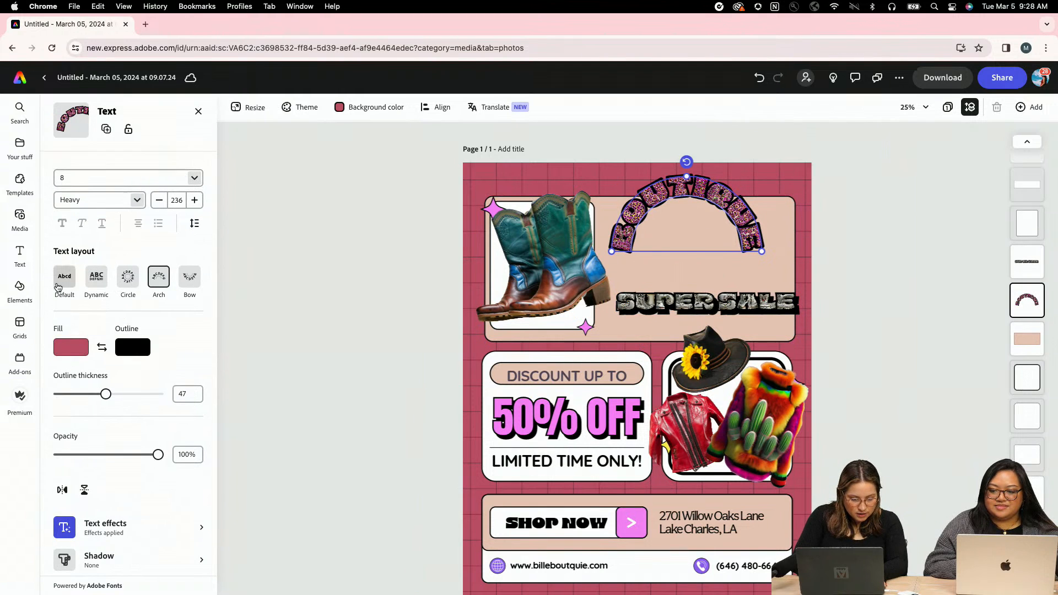
{"action": "left_click", "coordinate": [58, 286]}
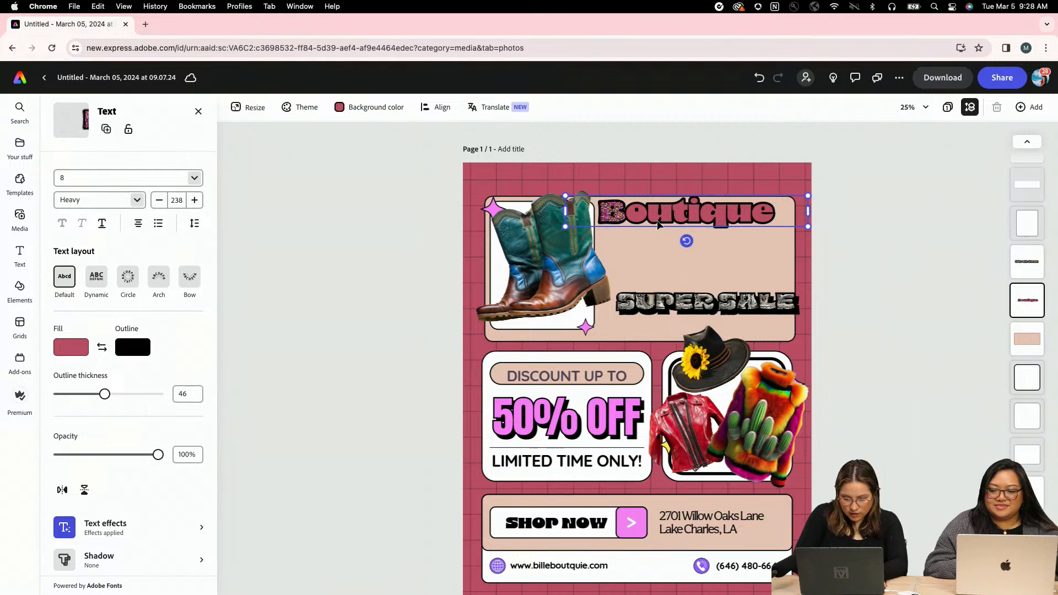
{"action": "left_click_drag", "start_coordinate": [657, 224], "coordinate": [672, 239]}
{"action": "left_click_drag", "start_coordinate": [669, 298], "coordinate": [661, 257]}
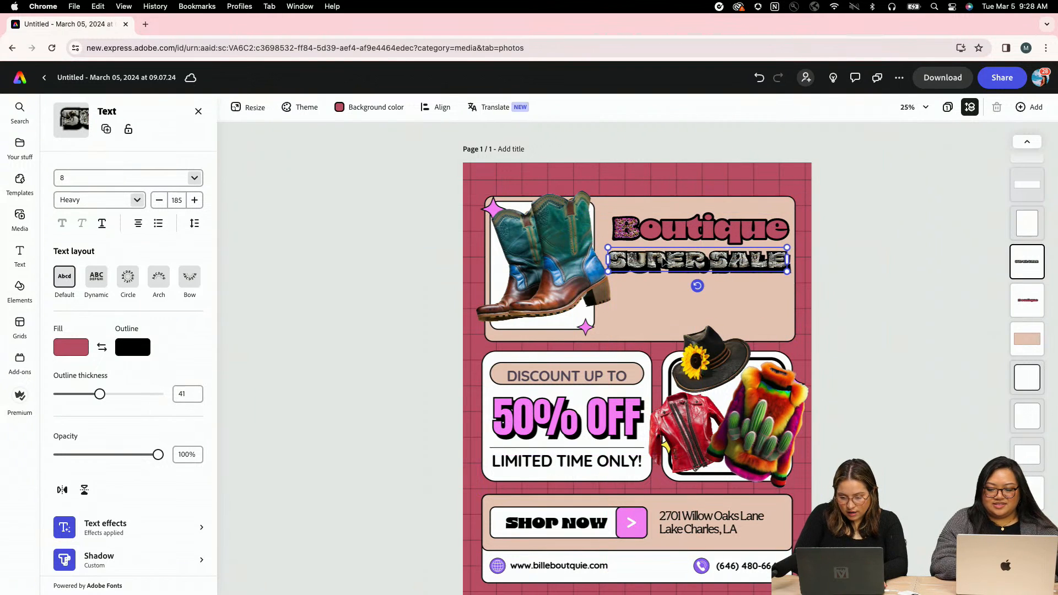
{"action": "left_click", "coordinate": [874, 192]}
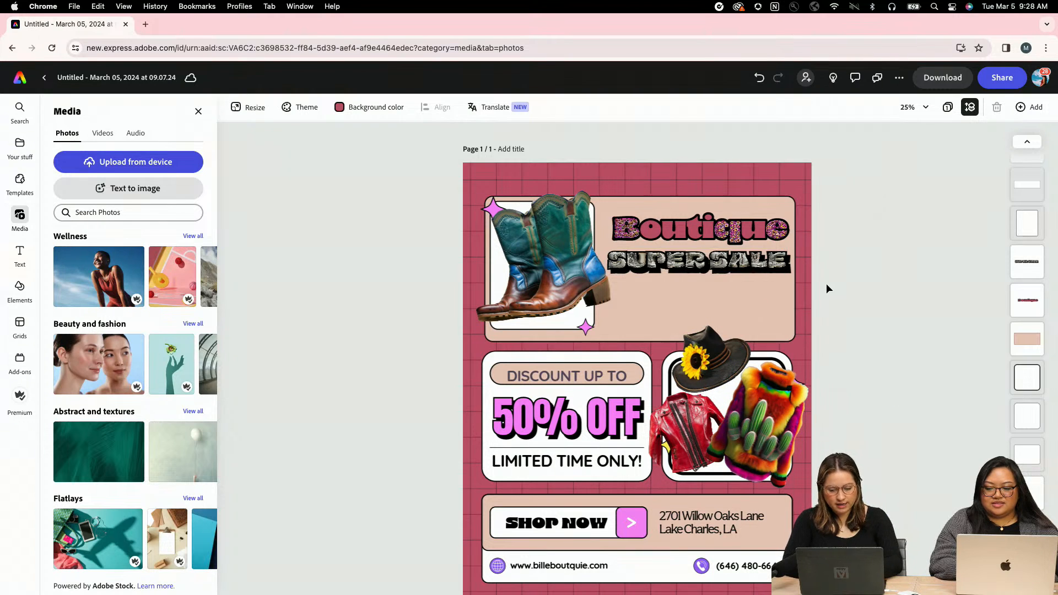
- Examine the textures on the Boutique and SUPER SALE letters up close and their look within the whole flyer
{"action": "scroll", "coordinate": [827, 285], "scroll_direction": "down", "scroll_amount": 2}
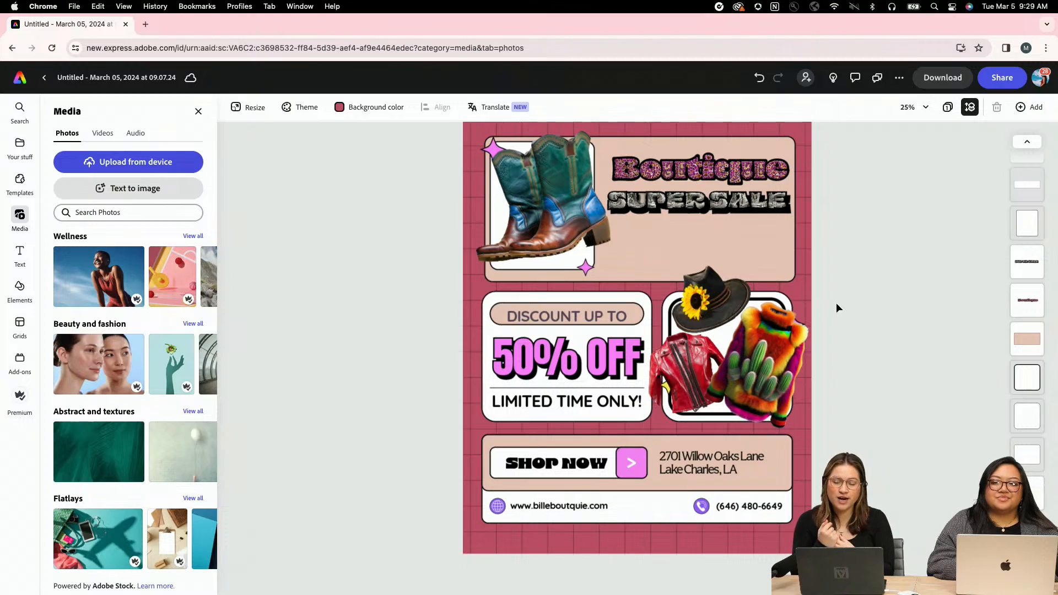
{"action": "left_click", "coordinate": [724, 195]}
{"action": "scroll", "coordinate": [723, 194], "scroll_direction": "up", "scroll_amount": 5}
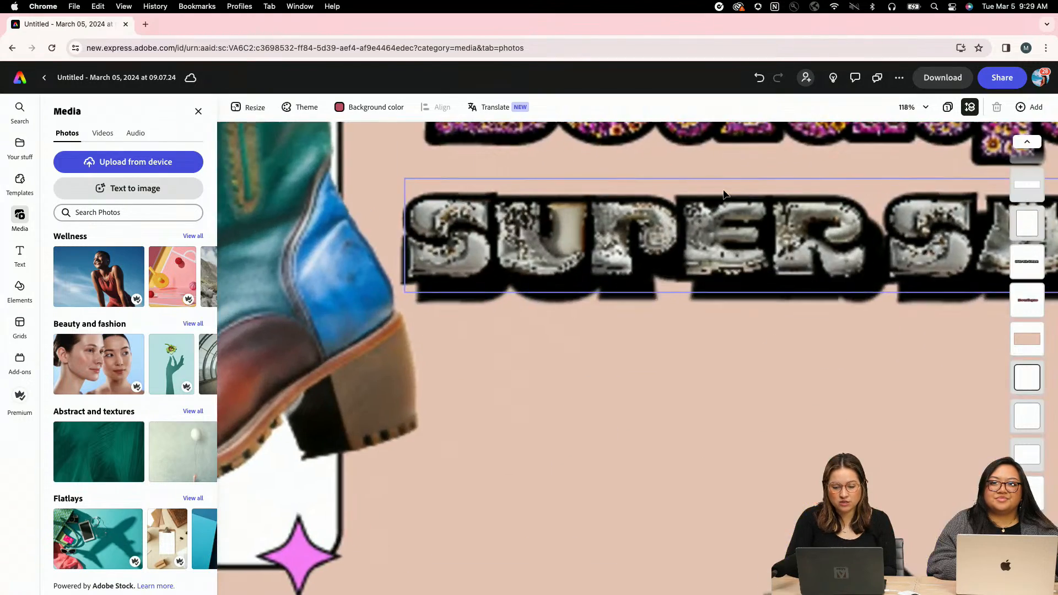
{"action": "scroll", "coordinate": [723, 194], "scroll_direction": "up", "scroll_amount": 2}
{"action": "scroll", "coordinate": [724, 195], "scroll_direction": "right", "scroll_amount": 3}
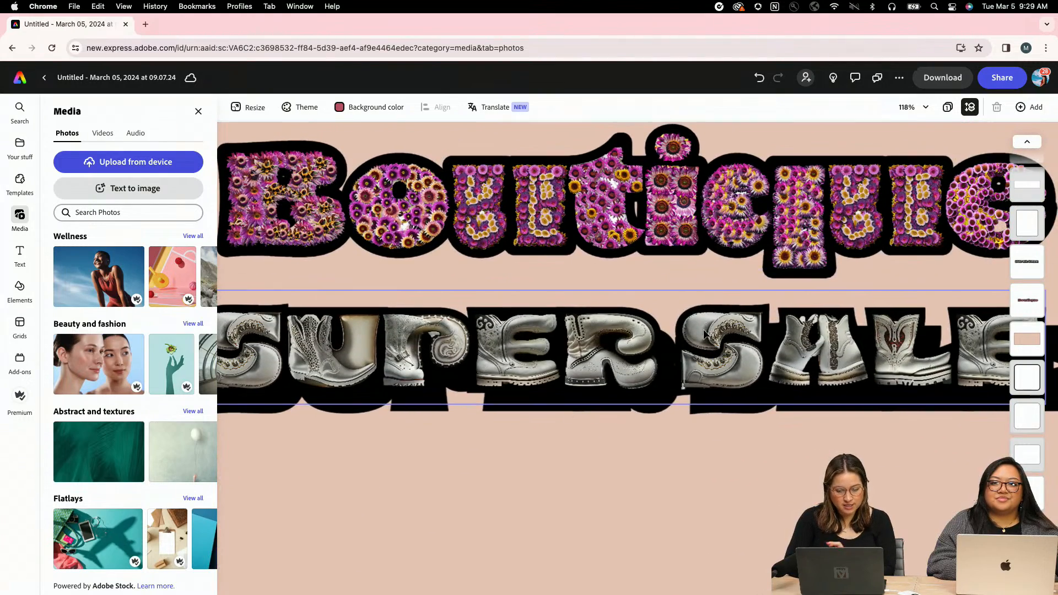
{"action": "scroll", "coordinate": [703, 329], "scroll_direction": "down", "scroll_amount": 5}
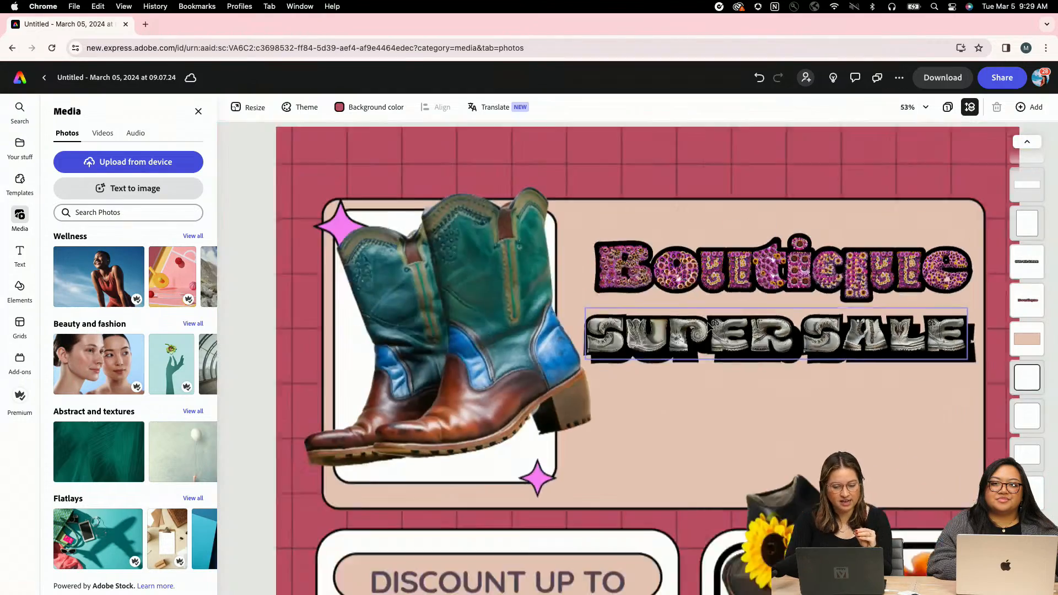
{"action": "scroll", "coordinate": [706, 322], "scroll_direction": "down", "scroll_amount": 4}
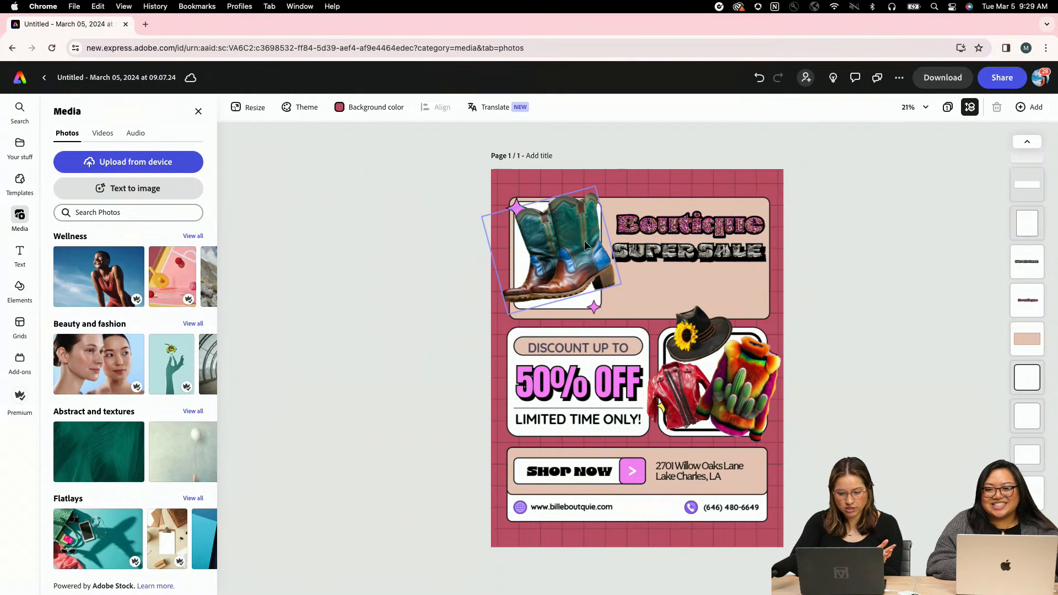
- Move the cowboy boots image slightly down and to the left over its white frame
{"action": "left_click_drag", "start_coordinate": [584, 240], "coordinate": [581, 245]}
{"action": "left_click", "coordinate": [855, 165]}
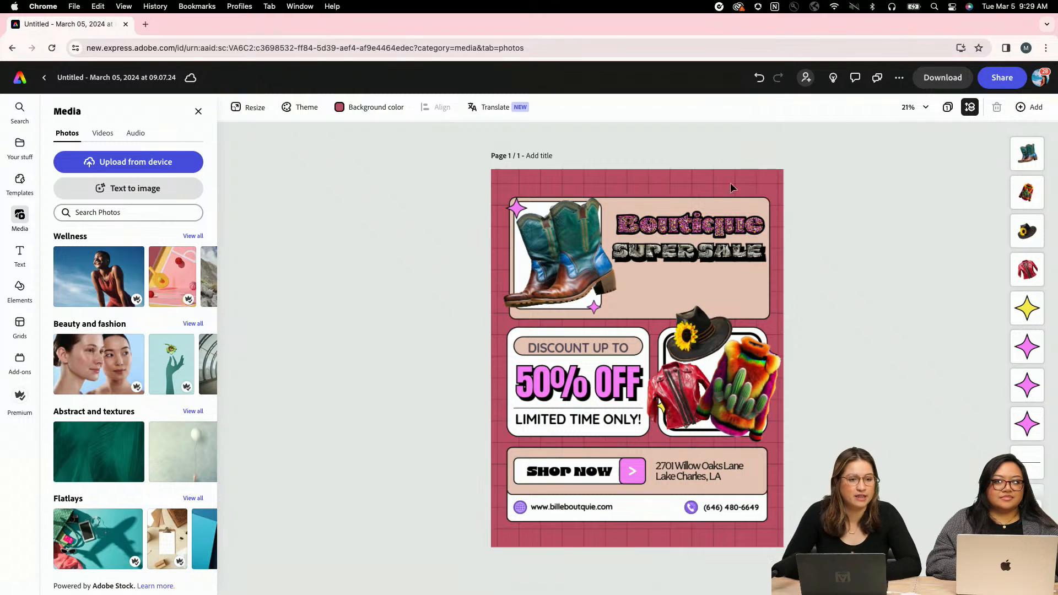
{"action": "left_click", "coordinate": [552, 255]}
{"action": "key", "text": "Left"}
{"action": "key", "text": "Left"}
{"action": "key", "text": "Left"}
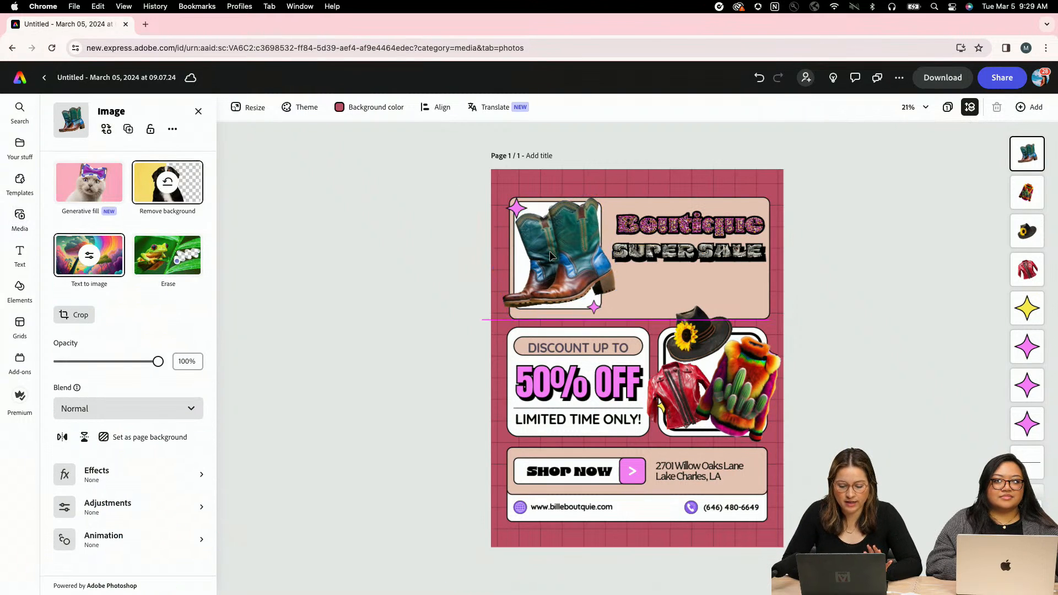
{"action": "left_click", "coordinate": [896, 179]}
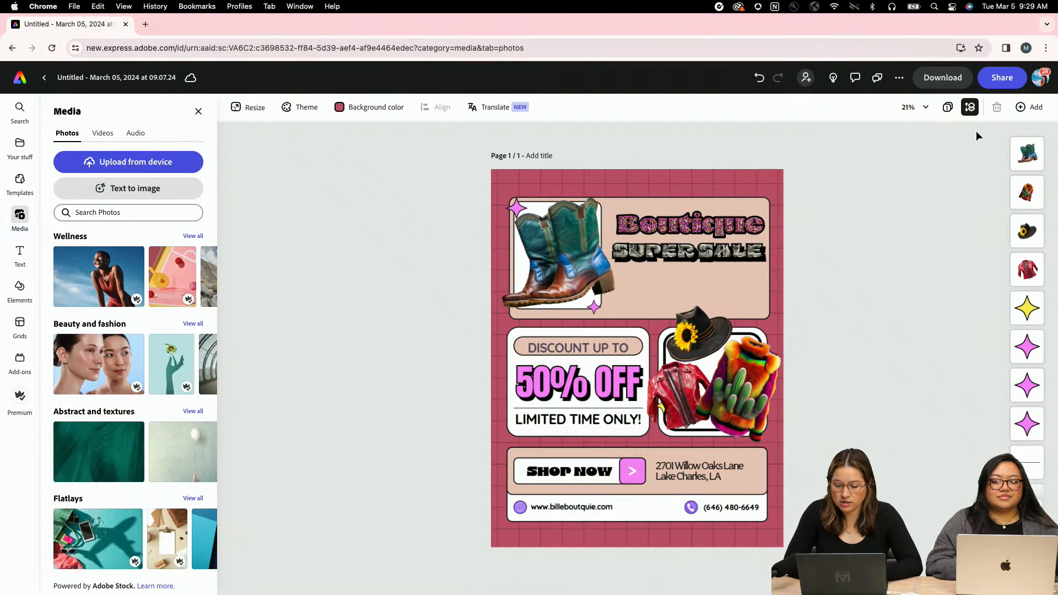
- Duplicate the flyer as a new second page
{"action": "left_click", "coordinate": [1015, 107]}
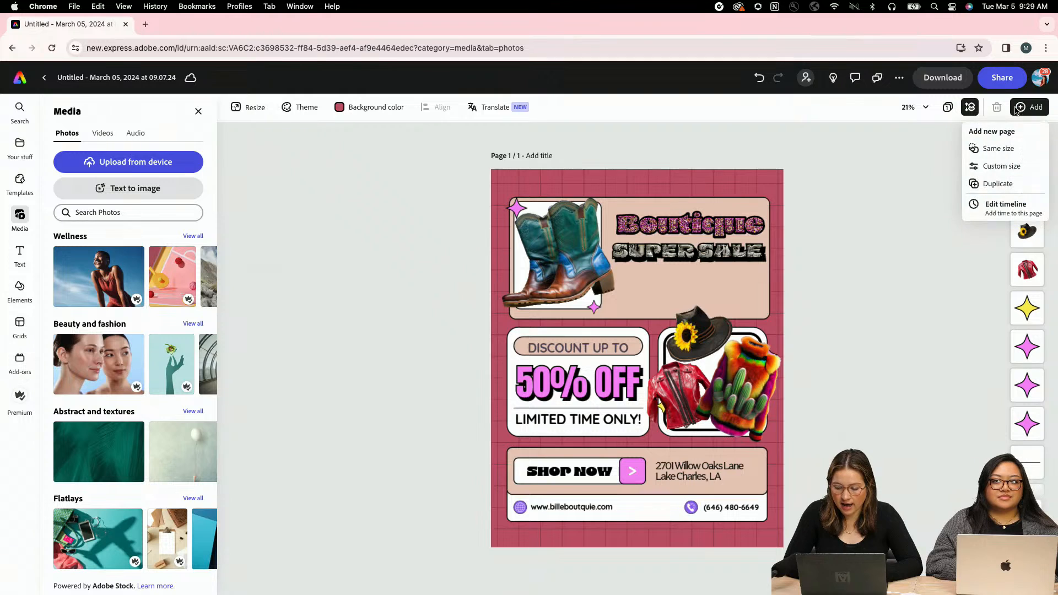
{"action": "left_click", "coordinate": [996, 183]}
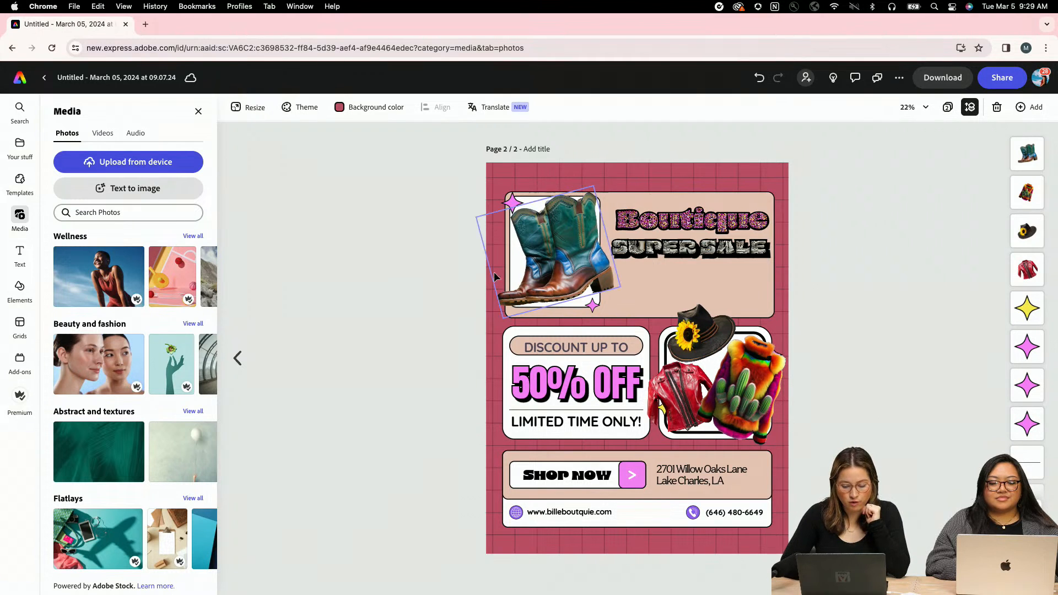
{"action": "left_click_drag", "start_coordinate": [492, 275], "coordinate": [543, 283]}
{"action": "left_click", "coordinate": [372, 286]}
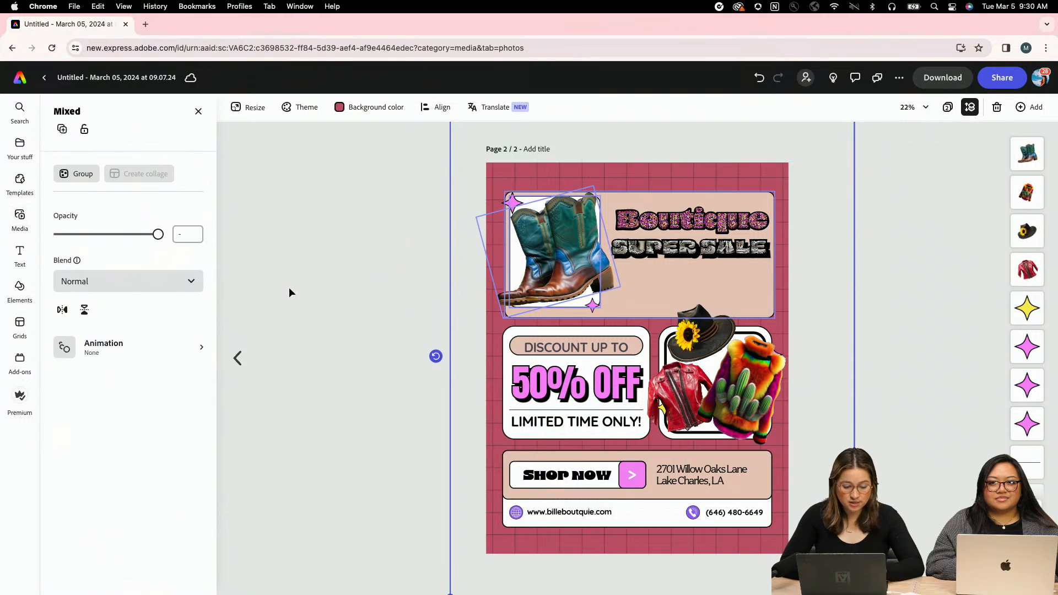
{"action": "left_click", "coordinate": [262, 266]}
- Give the cowboy boots image on page 2 a Tumble entrance animation
{"action": "left_click", "coordinate": [543, 259]}
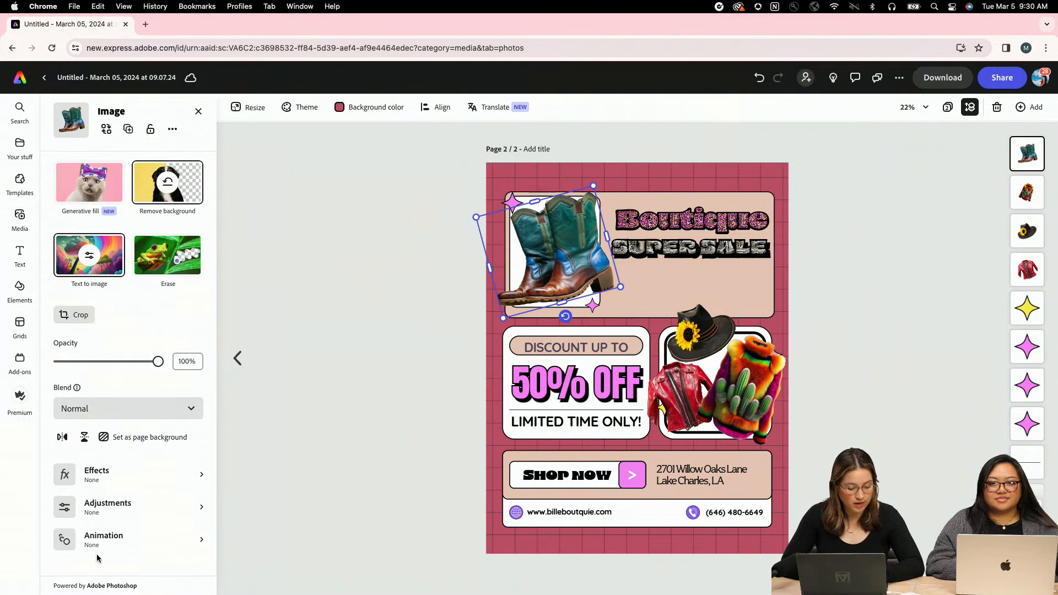
{"action": "left_click", "coordinate": [97, 546]}
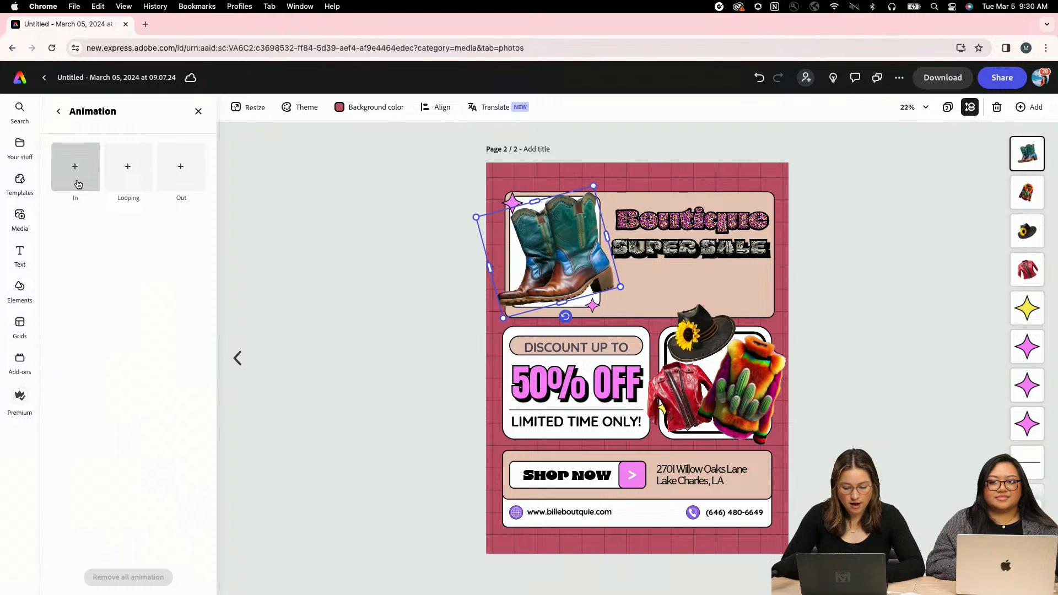
{"action": "left_click", "coordinate": [78, 184]}
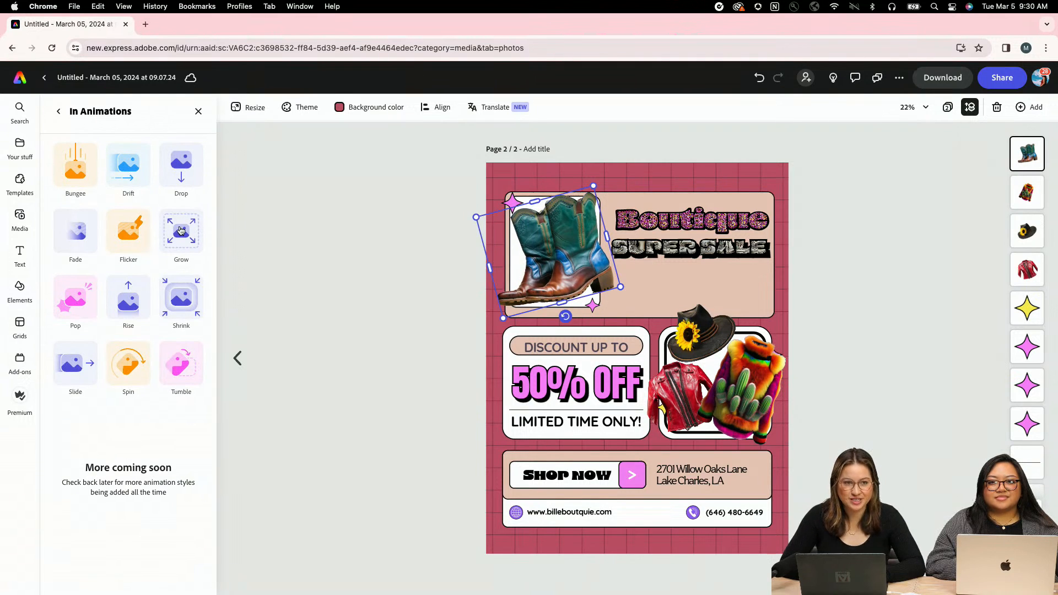
{"action": "left_click", "coordinate": [180, 373]}
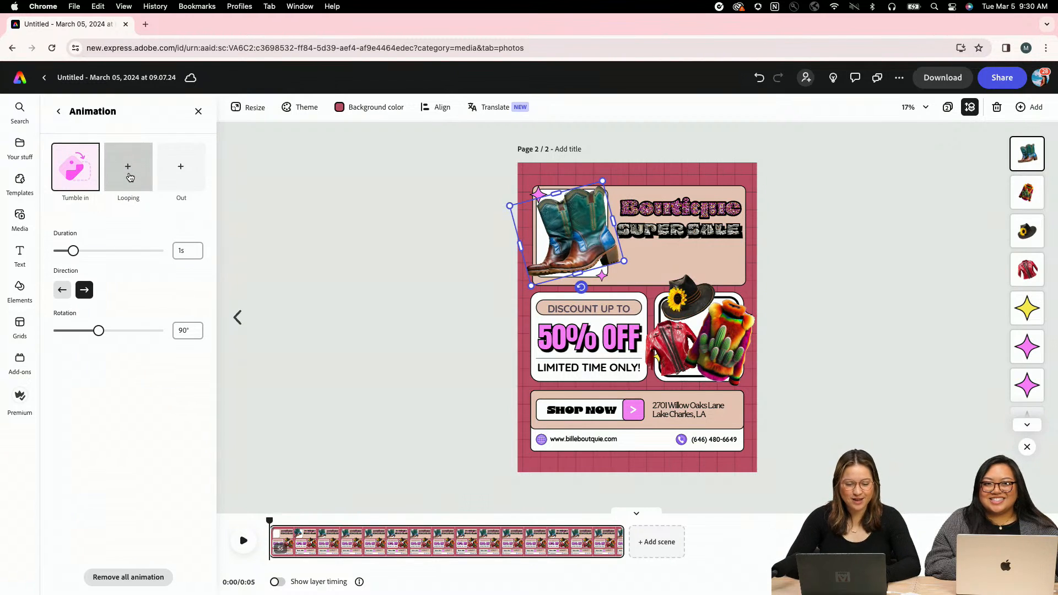
- Add a Breathe looping animation with intensity 10 and Energetic personality to the boots, plus a Tumble exit animation
{"action": "left_click", "coordinate": [129, 168]}
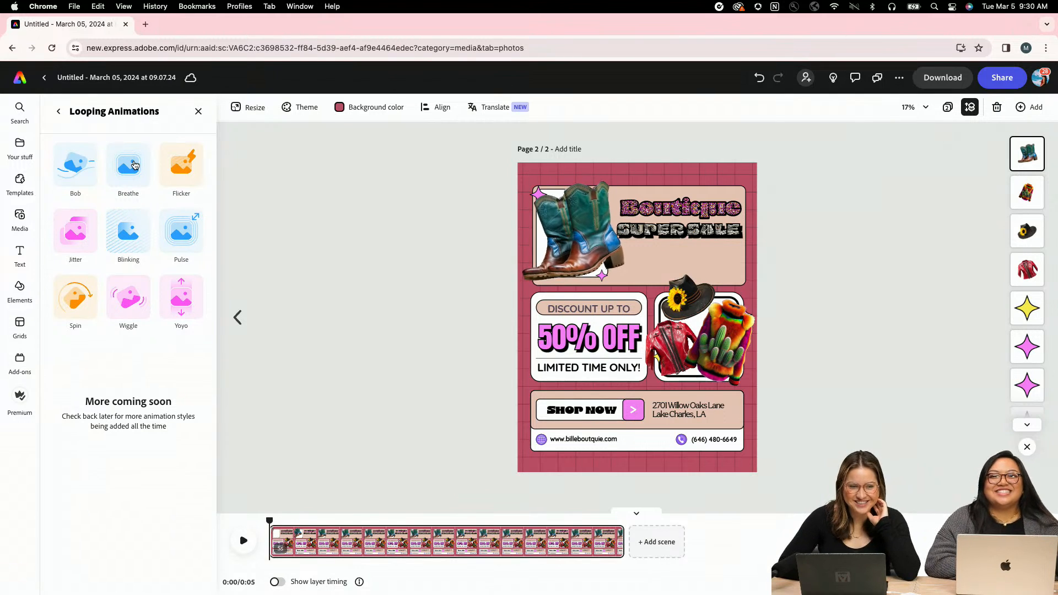
{"action": "left_click", "coordinate": [134, 165]}
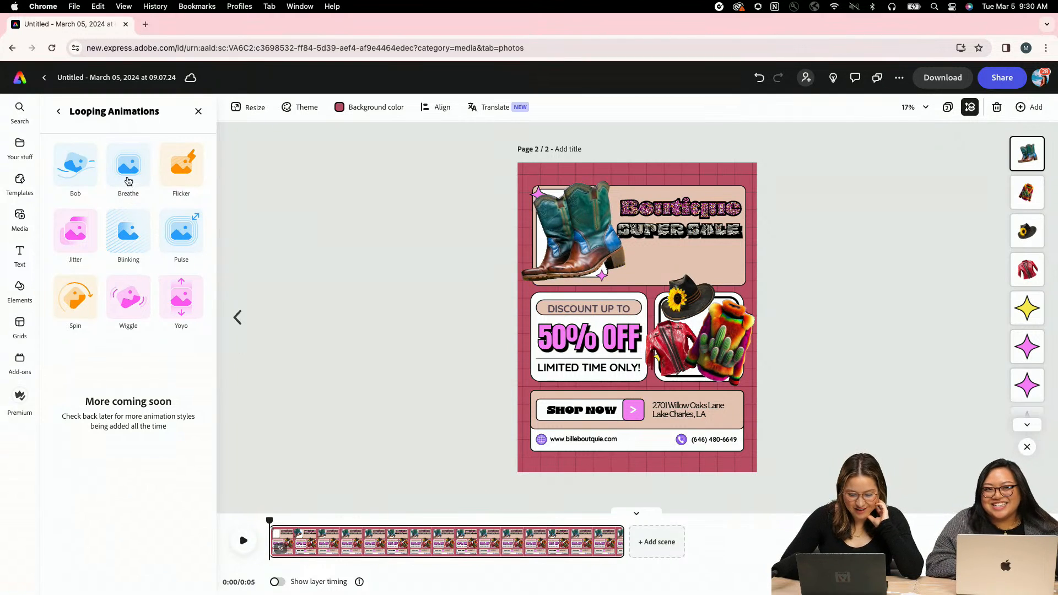
{"action": "left_click", "coordinate": [128, 178]}
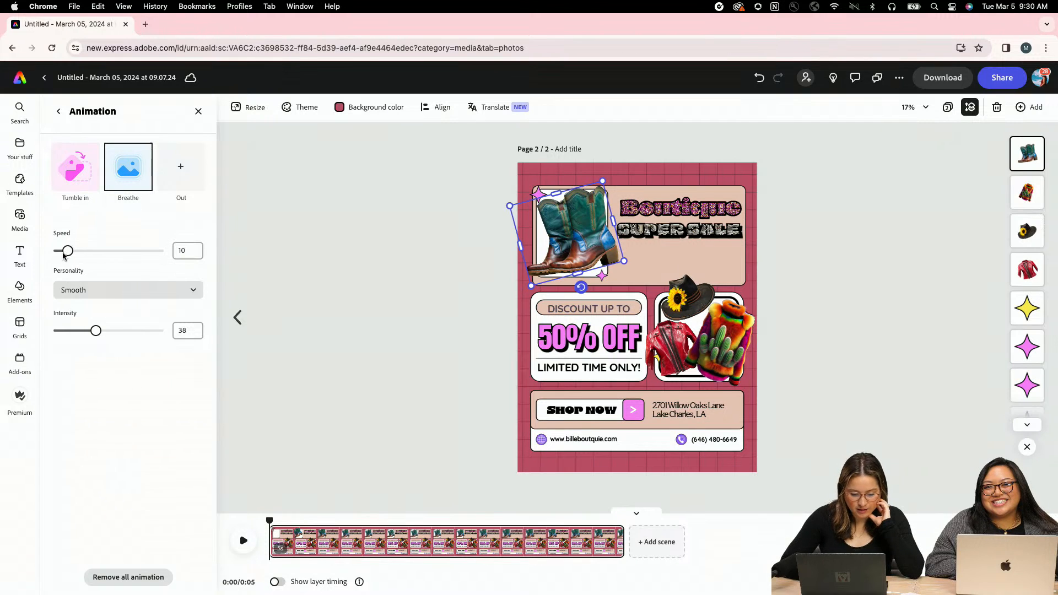
{"action": "left_click_drag", "start_coordinate": [96, 331], "coordinate": [67, 331]}
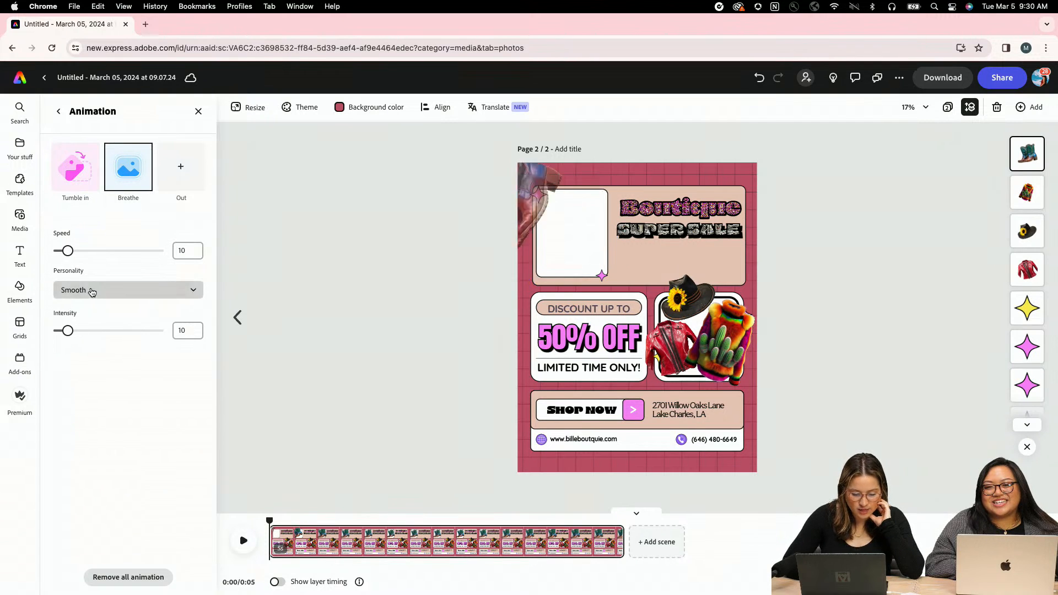
{"action": "left_click", "coordinate": [92, 292]}
{"action": "left_click", "coordinate": [116, 369]}
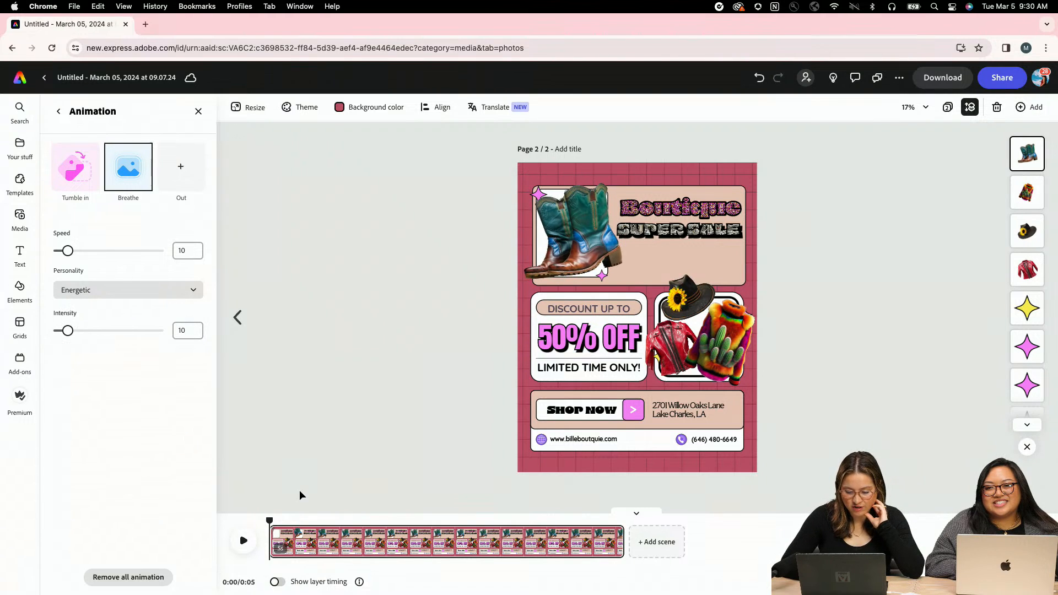
{"action": "left_click", "coordinate": [183, 187]}
{"action": "left_click", "coordinate": [185, 361]}
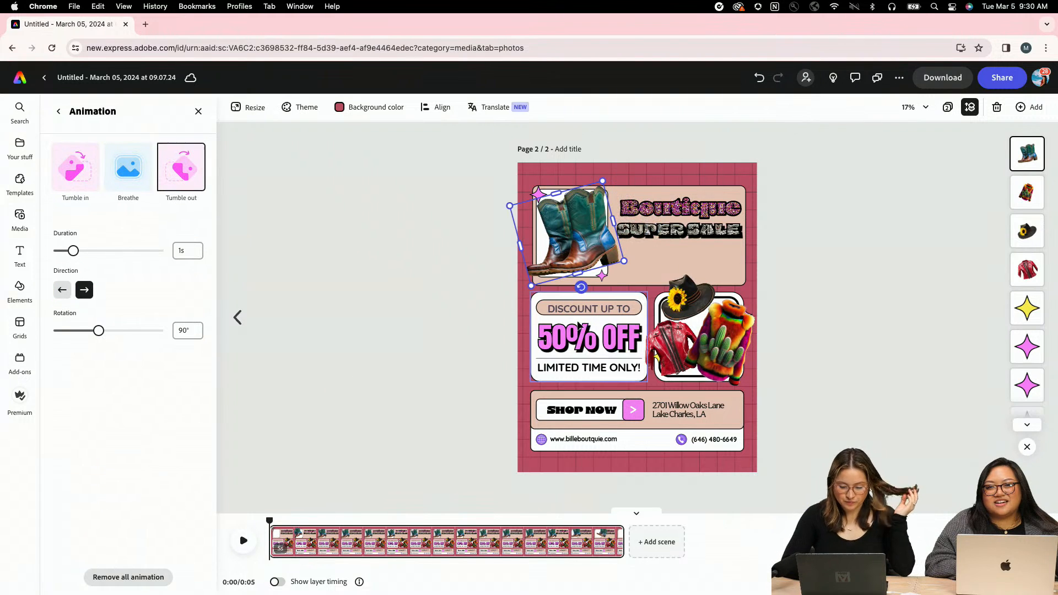
- Give the black sunflower hat image a Pop entrance animation
{"action": "left_click", "coordinate": [665, 311]}
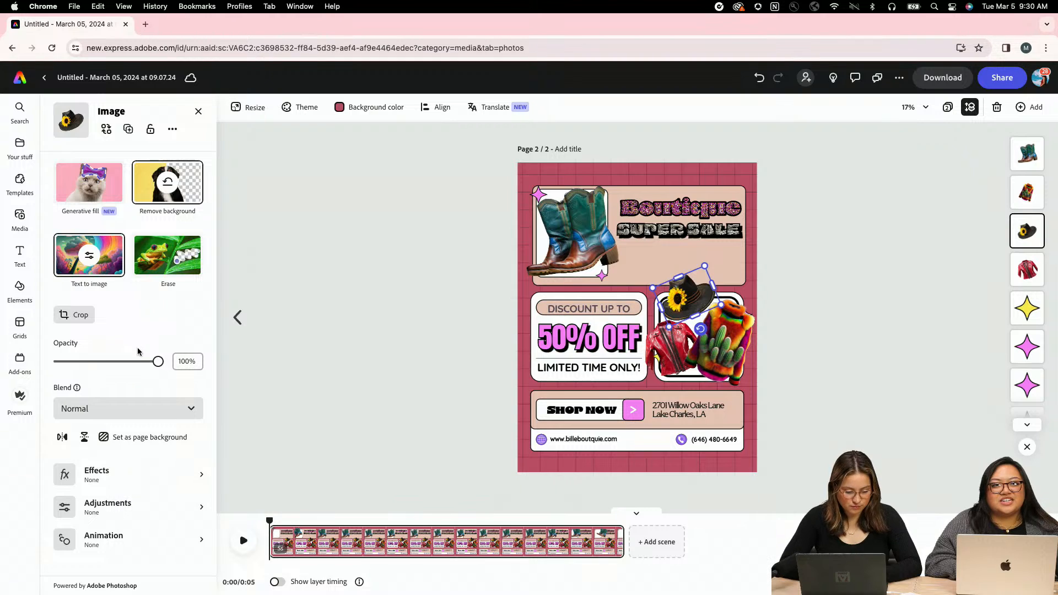
{"action": "left_click", "coordinate": [102, 545]}
{"action": "left_click", "coordinate": [77, 171]}
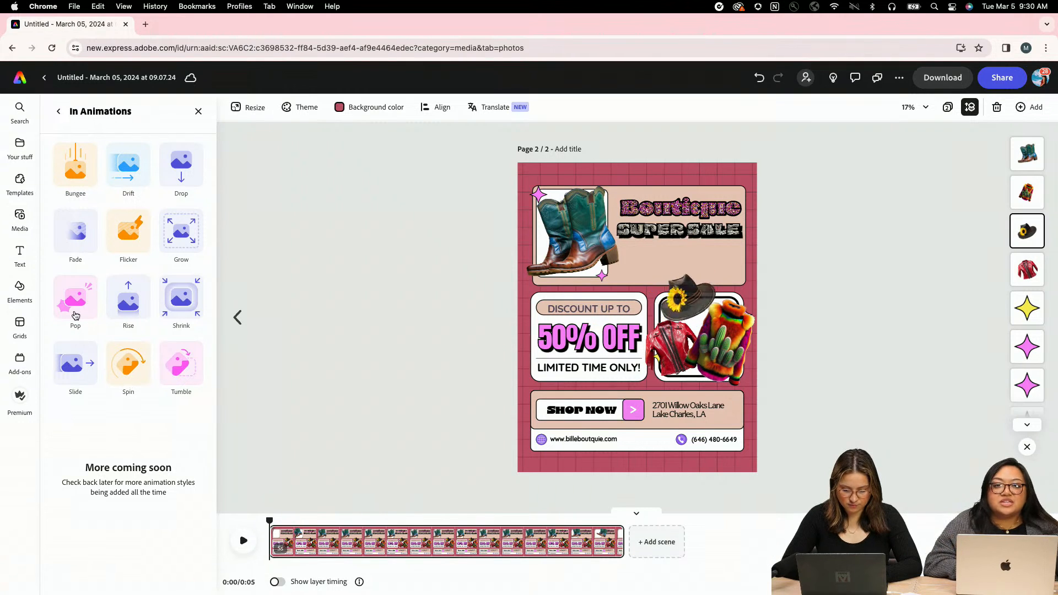
{"action": "left_click", "coordinate": [76, 316]}
- Add a Wiggle looping animation and a Pop exit animation to the hat image
{"action": "left_click", "coordinate": [127, 165]}
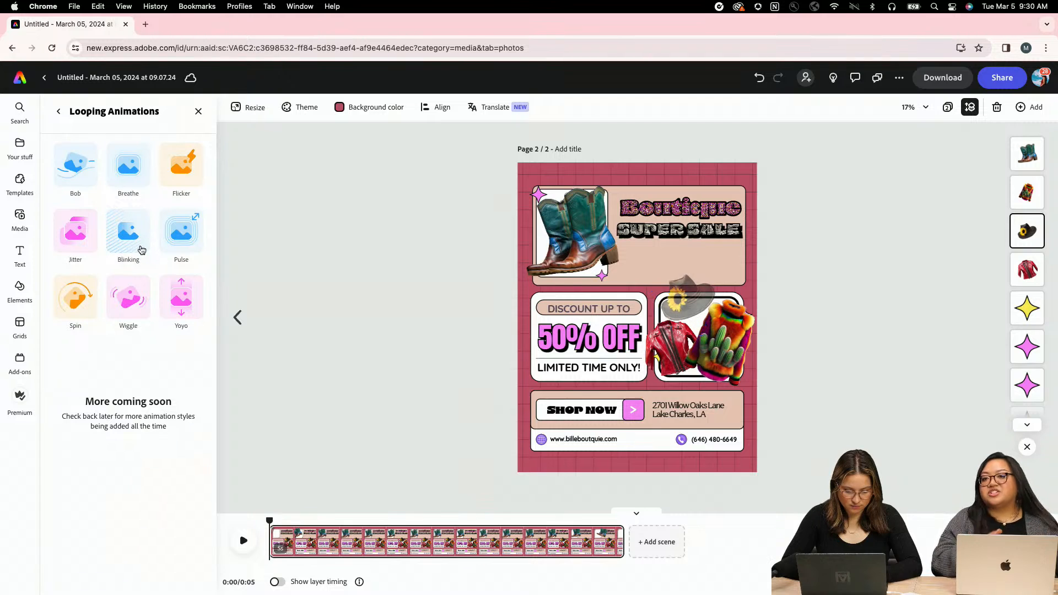
{"action": "left_click", "coordinate": [130, 322]}
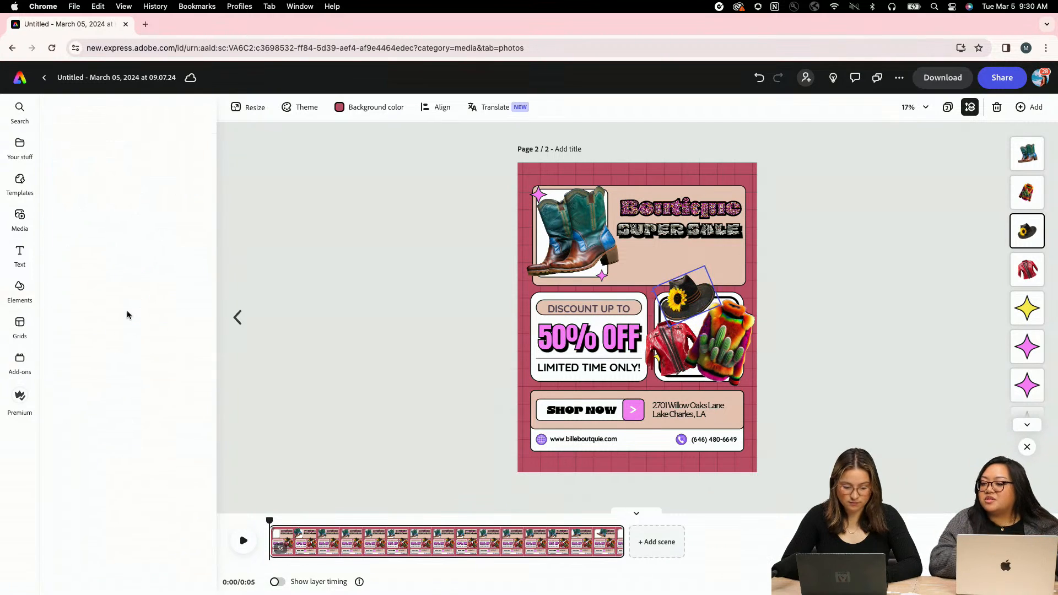
{"action": "left_click", "coordinate": [182, 165]}
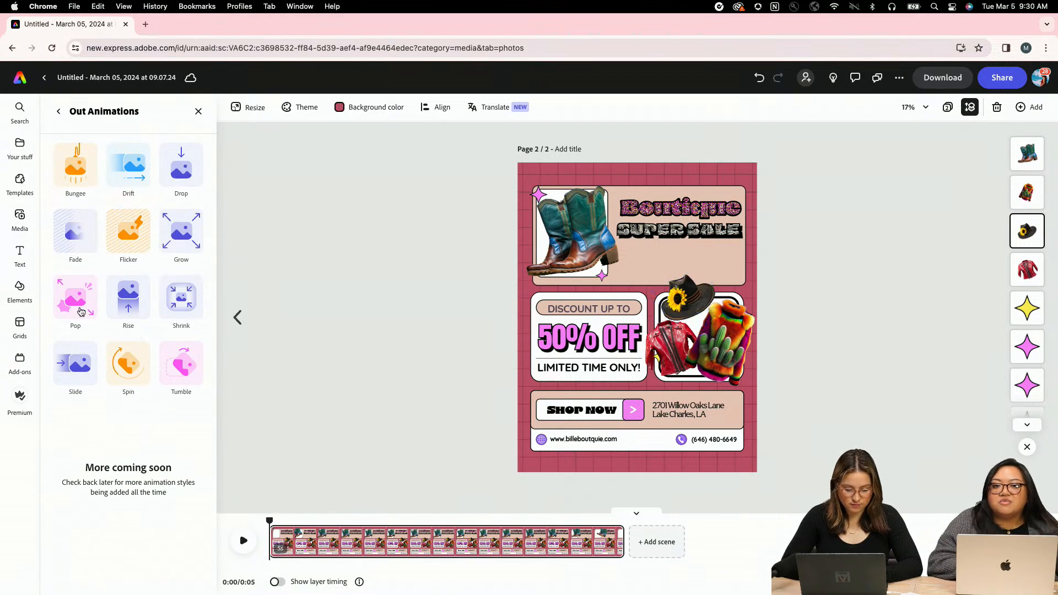
{"action": "left_click", "coordinate": [75, 300]}
{"action": "left_click", "coordinate": [368, 427]}
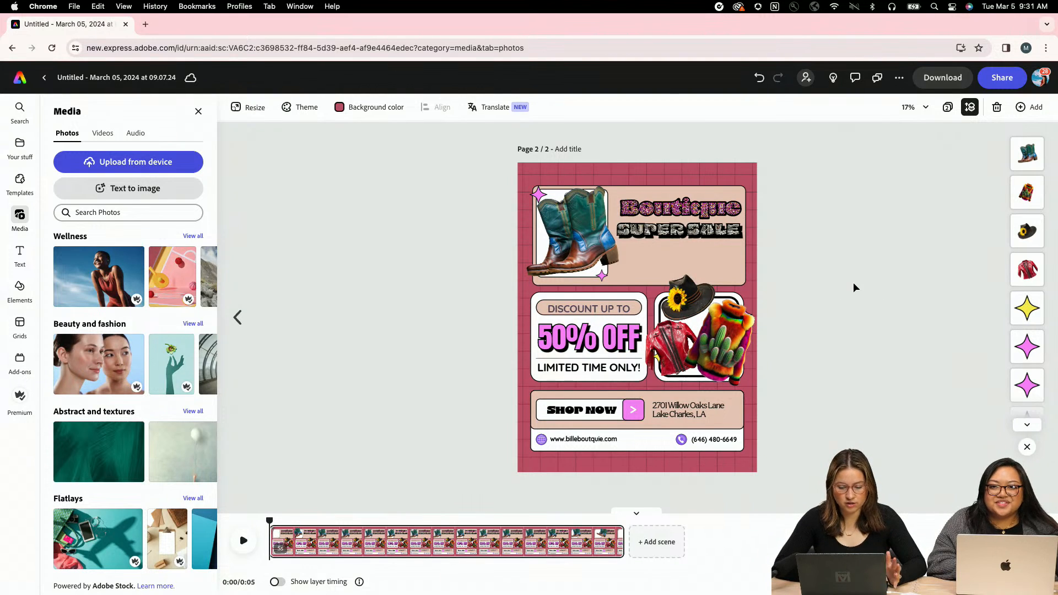
- Give the colorful cactus sweater image a Drift entrance animation and a Blinking looping animation
{"action": "left_click", "coordinate": [750, 319]}
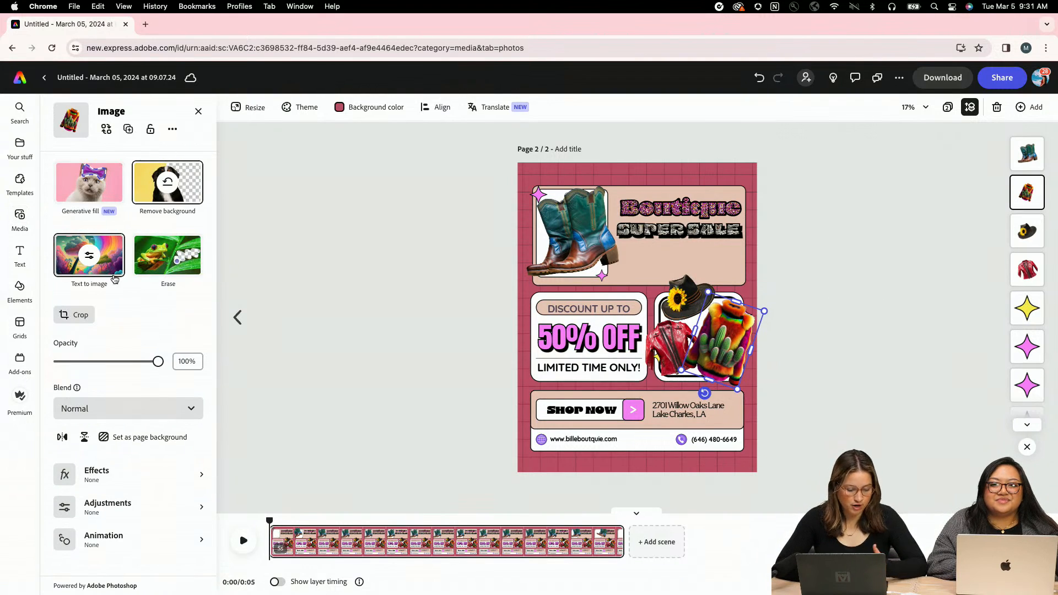
{"action": "left_click", "coordinate": [108, 546]}
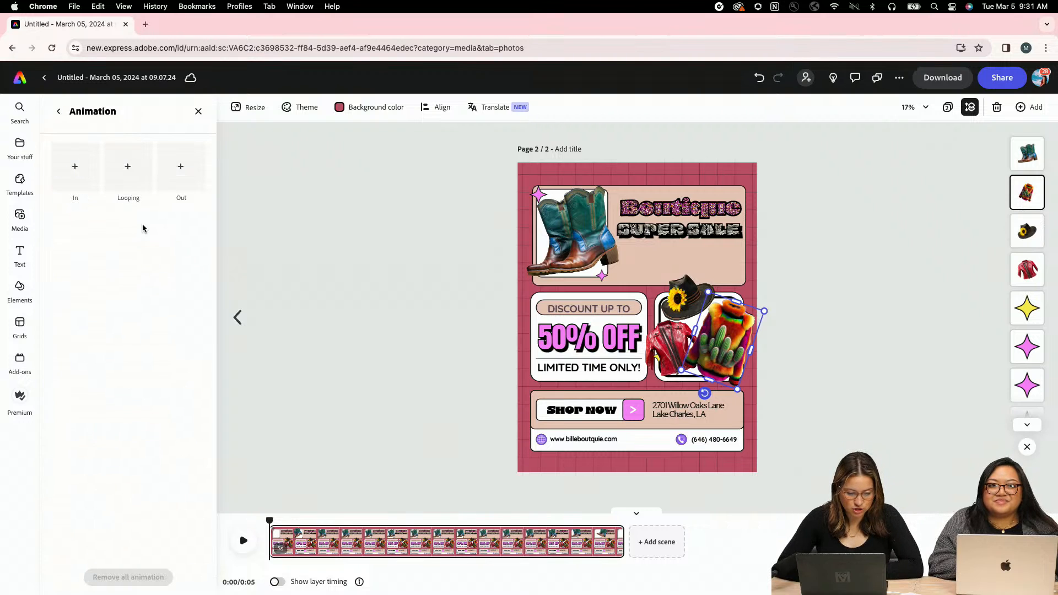
{"action": "left_click", "coordinate": [77, 168]}
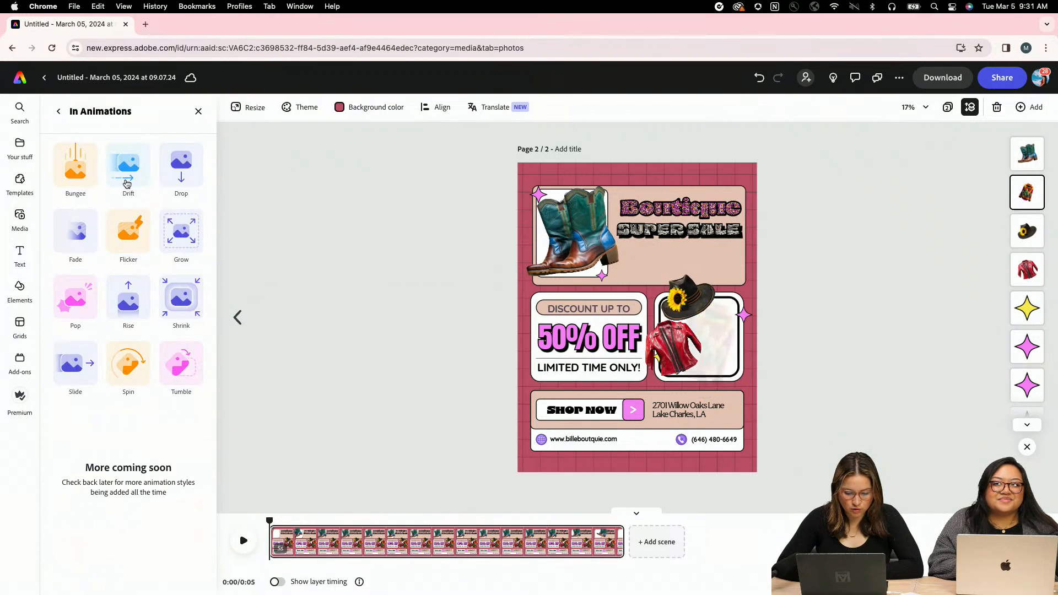
{"action": "left_click", "coordinate": [127, 168]}
{"action": "left_click", "coordinate": [138, 177]}
{"action": "left_click", "coordinate": [139, 180]}
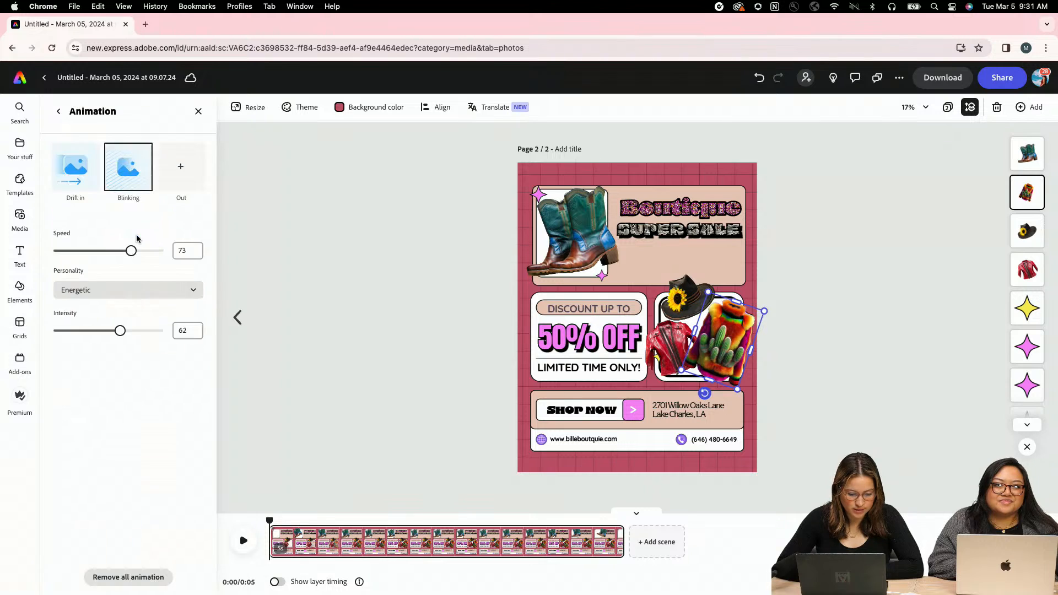
- Add a Drift exit animation to the cactus sweater image
{"action": "left_click", "coordinate": [180, 185]}
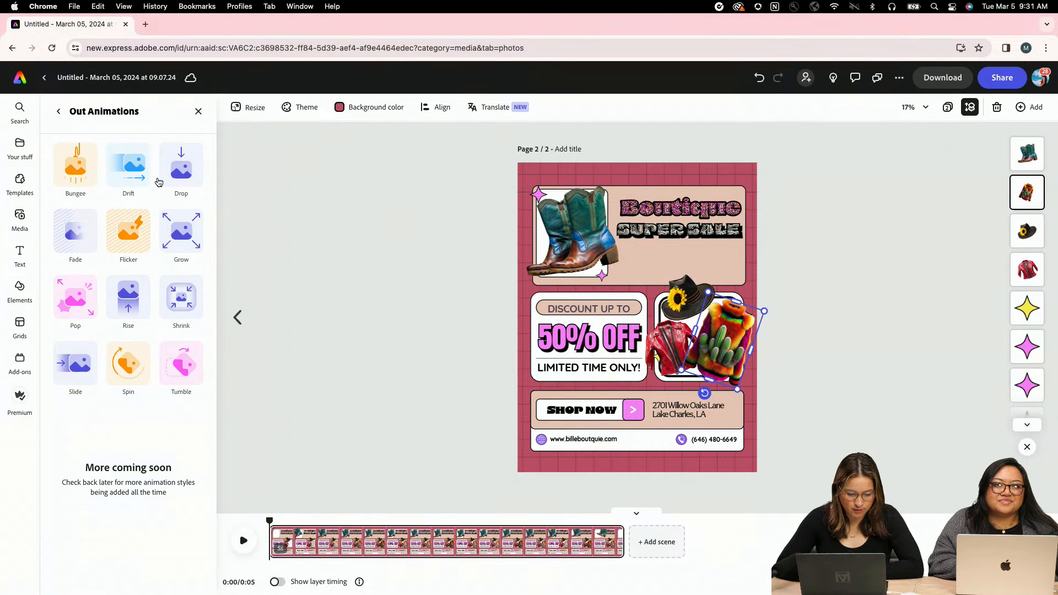
{"action": "left_click", "coordinate": [177, 183]}
{"action": "left_click", "coordinate": [355, 329]}
- Give the red leather jacket image a Fade entrance animation and a Yoyo looping animation with speed 6
{"action": "left_click", "coordinate": [671, 348]}
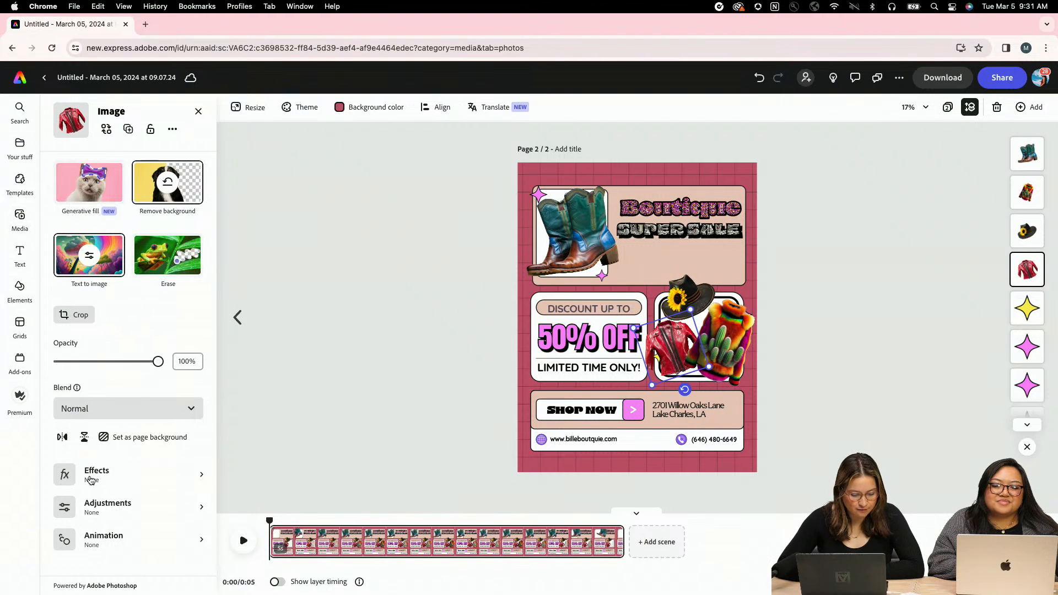
{"action": "left_click", "coordinate": [97, 543]}
{"action": "left_click", "coordinate": [76, 166]}
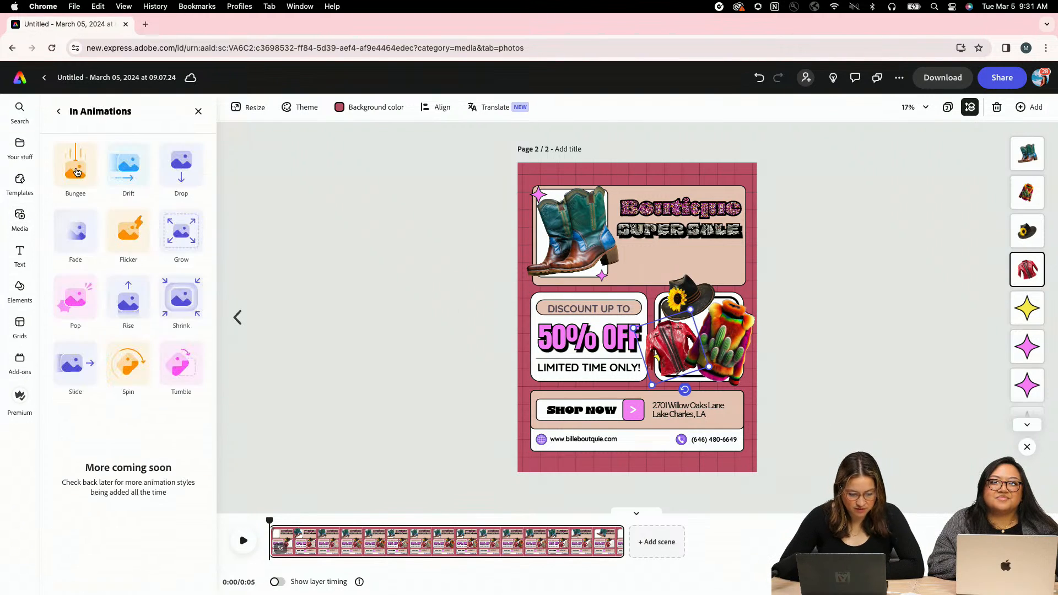
{"action": "left_click", "coordinate": [68, 246]}
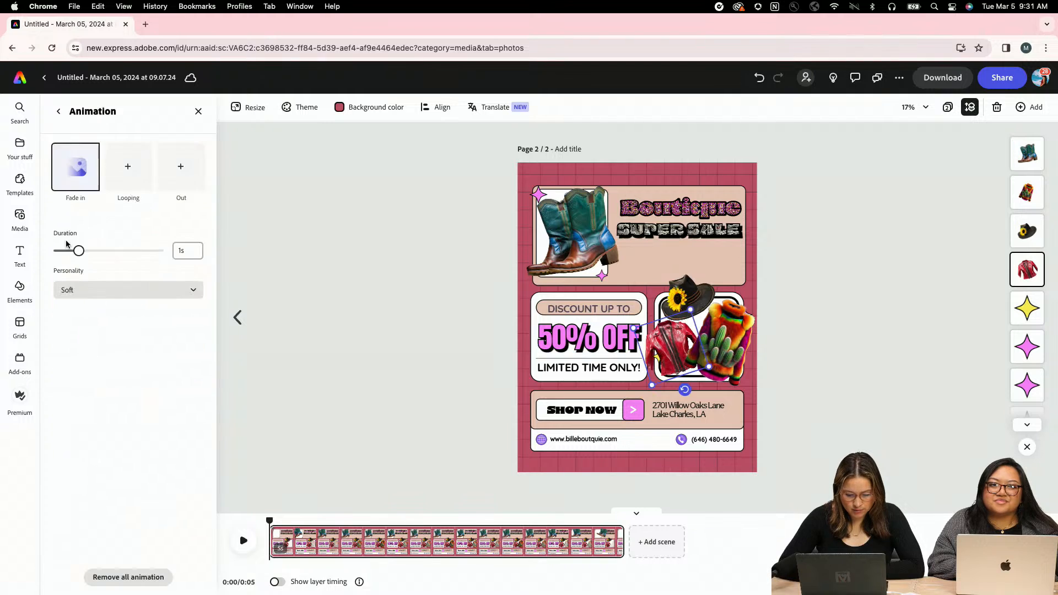
{"action": "left_click", "coordinate": [125, 166]}
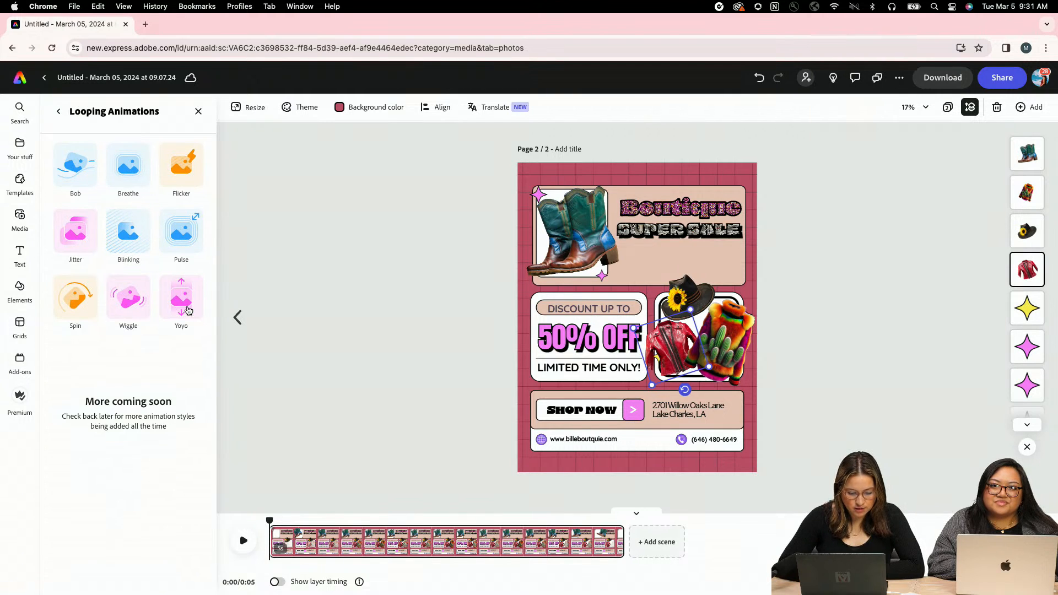
{"action": "left_click", "coordinate": [187, 310]}
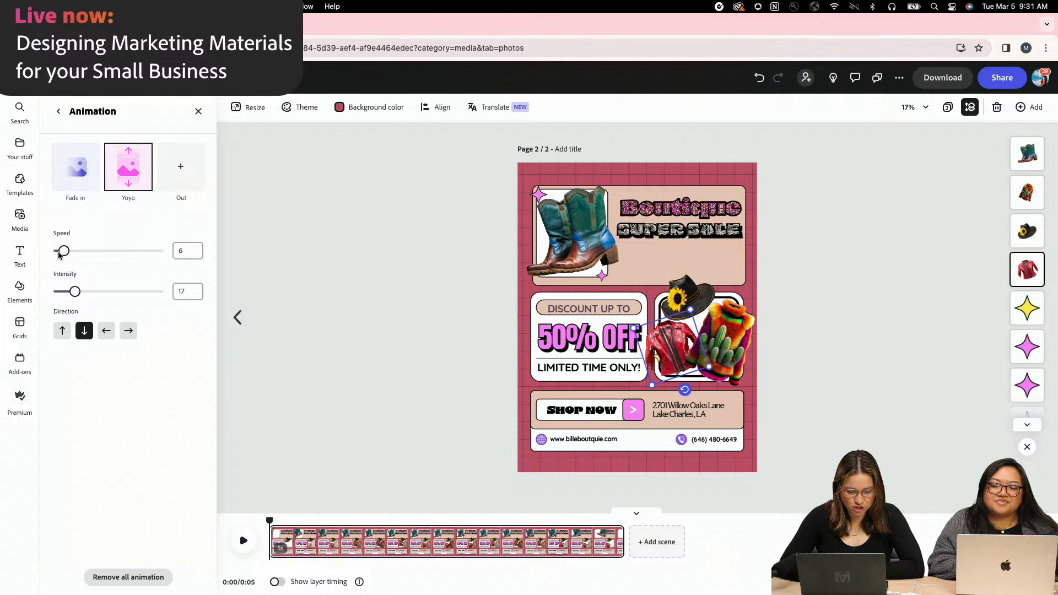
- Add a Grow exit animation to the red leather jacket image
{"action": "left_click", "coordinate": [58, 111]}
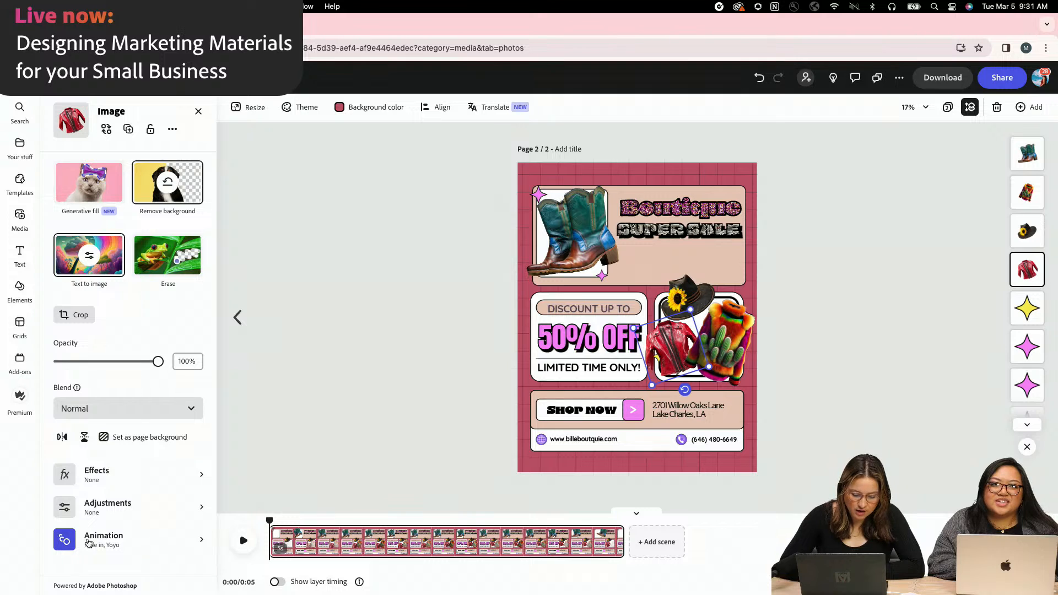
{"action": "left_click", "coordinate": [88, 543]}
{"action": "left_click", "coordinate": [191, 182]}
{"action": "left_click", "coordinate": [167, 245]}
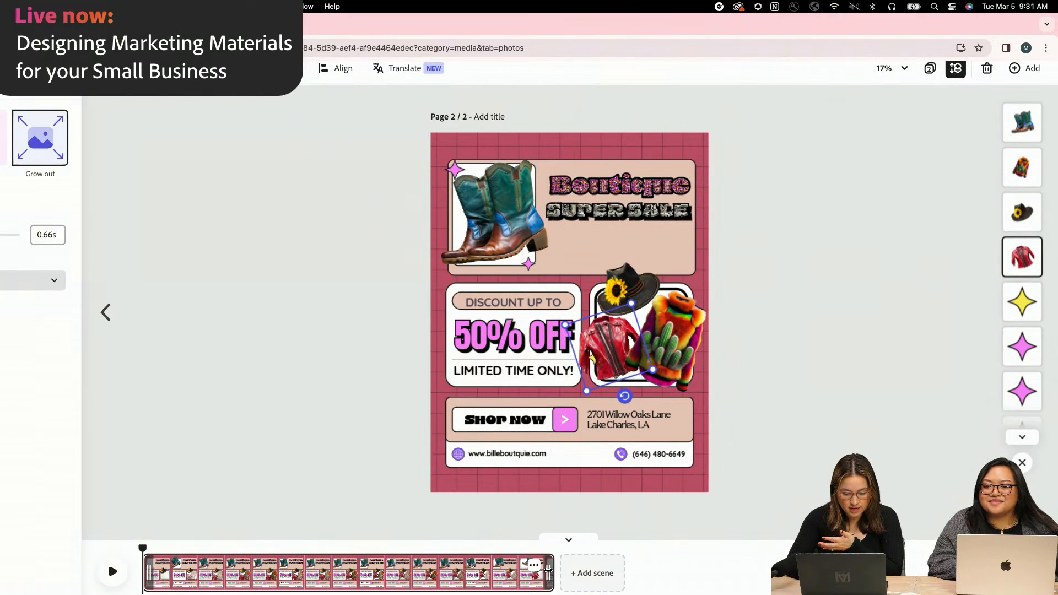
- Extend the duration of the page 2 scene to 18.3 seconds on the timeline
{"action": "left_click_drag", "start_coordinate": [554, 573], "coordinate": [570, 574]}
{"action": "left_click_drag", "start_coordinate": [610, 569], "coordinate": [750, 573]}
{"action": "left_click_drag", "start_coordinate": [872, 573], "coordinate": [933, 573]}
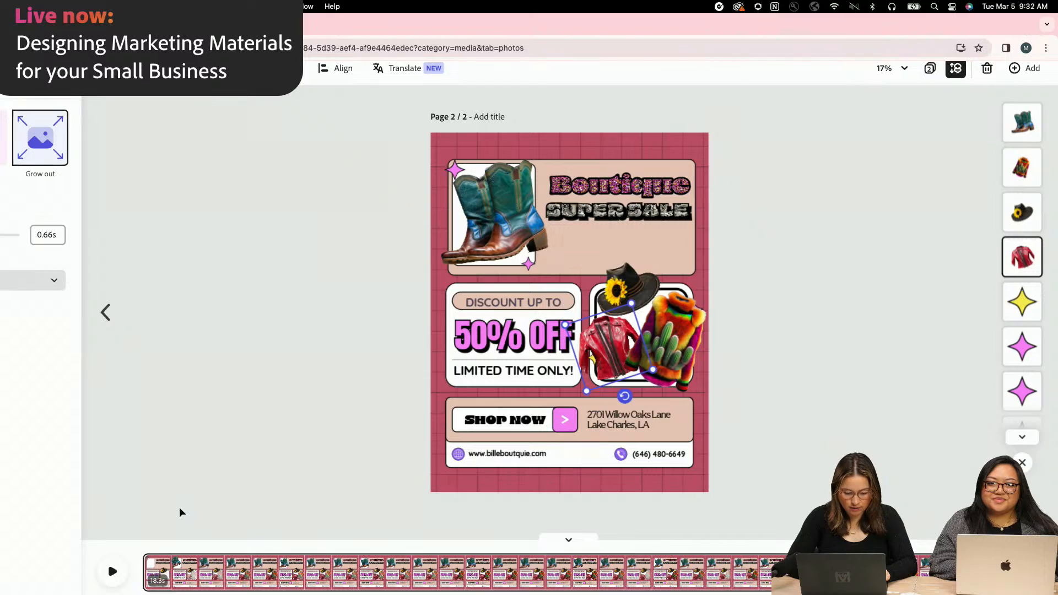
- Play back the extended page 2 scene to check how the image animations run together
{"action": "scroll", "coordinate": [182, 498], "scroll_direction": "up", "scroll_amount": 5}
{"action": "scroll", "coordinate": [171, 583], "scroll_direction": "up", "scroll_amount": 3}
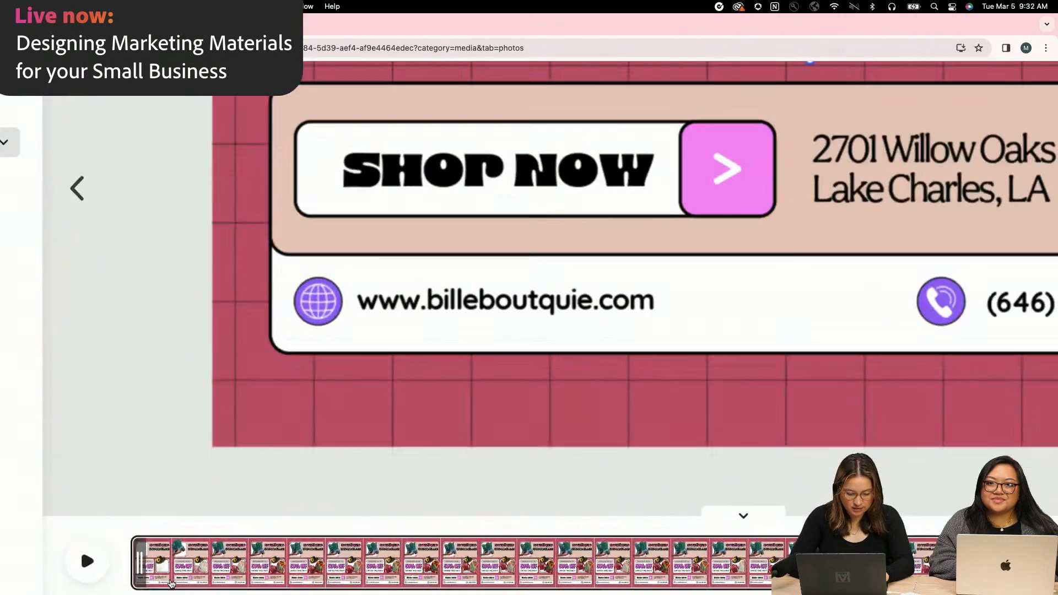
{"action": "scroll", "coordinate": [171, 583], "scroll_direction": "down", "scroll_amount": 5}
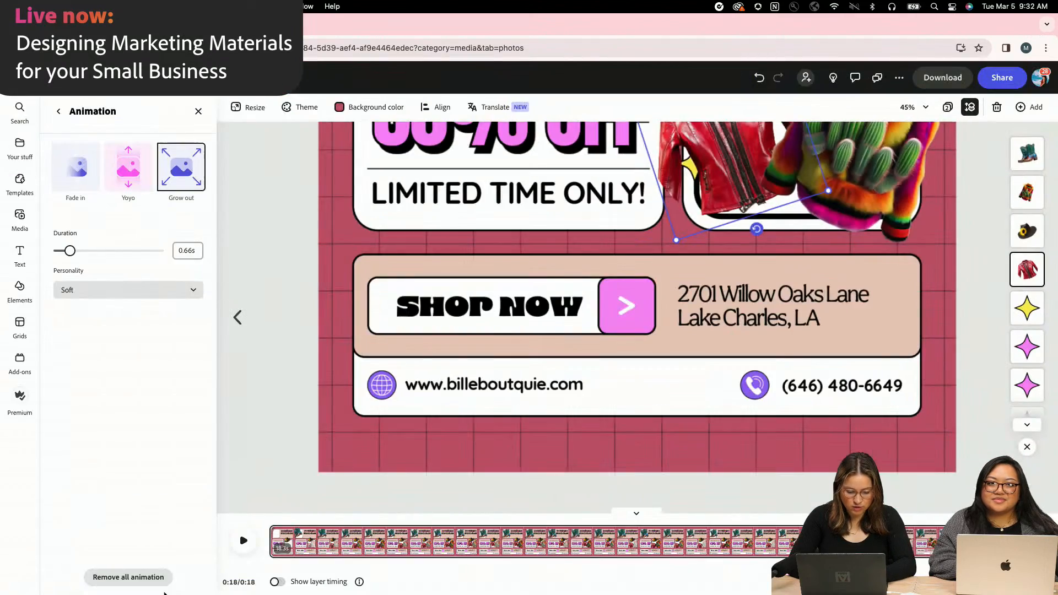
{"action": "scroll", "coordinate": [301, 467], "scroll_direction": "down", "scroll_amount": 3}
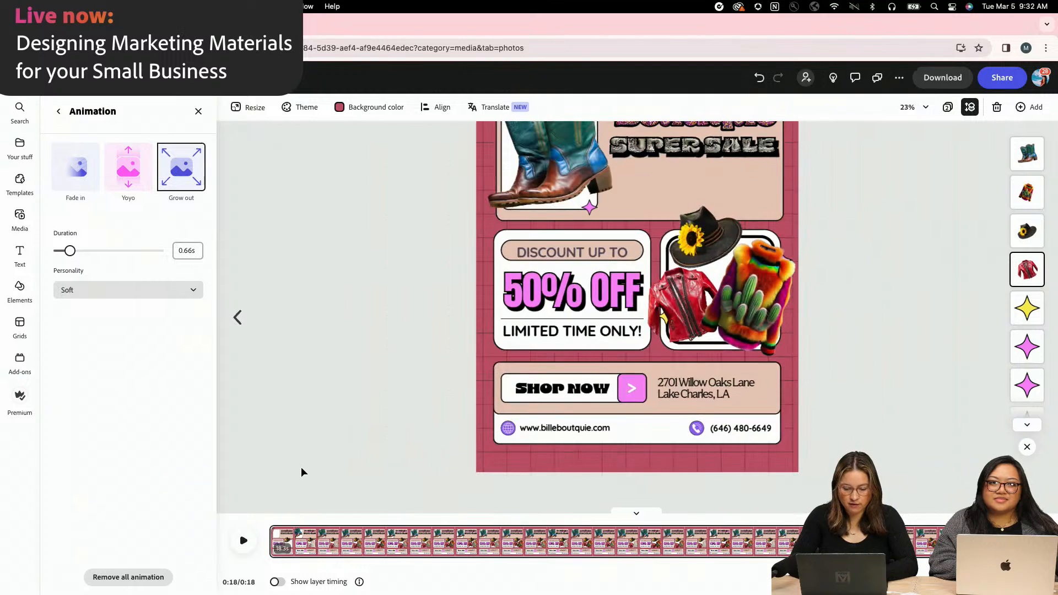
{"action": "left_click", "coordinate": [243, 542]}
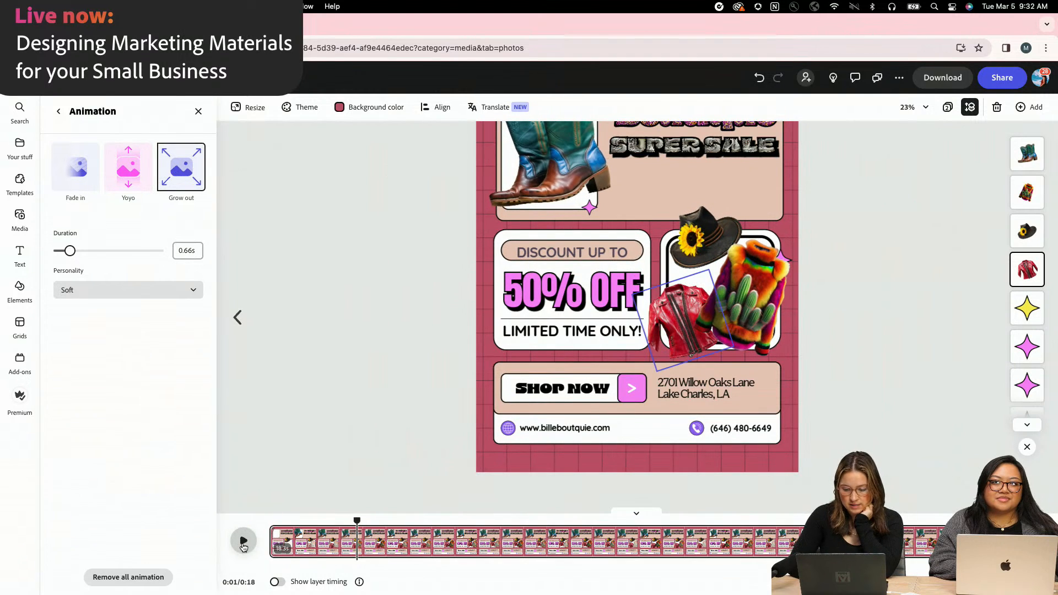
{"action": "scroll", "coordinate": [372, 335], "scroll_direction": "down", "scroll_amount": 5}
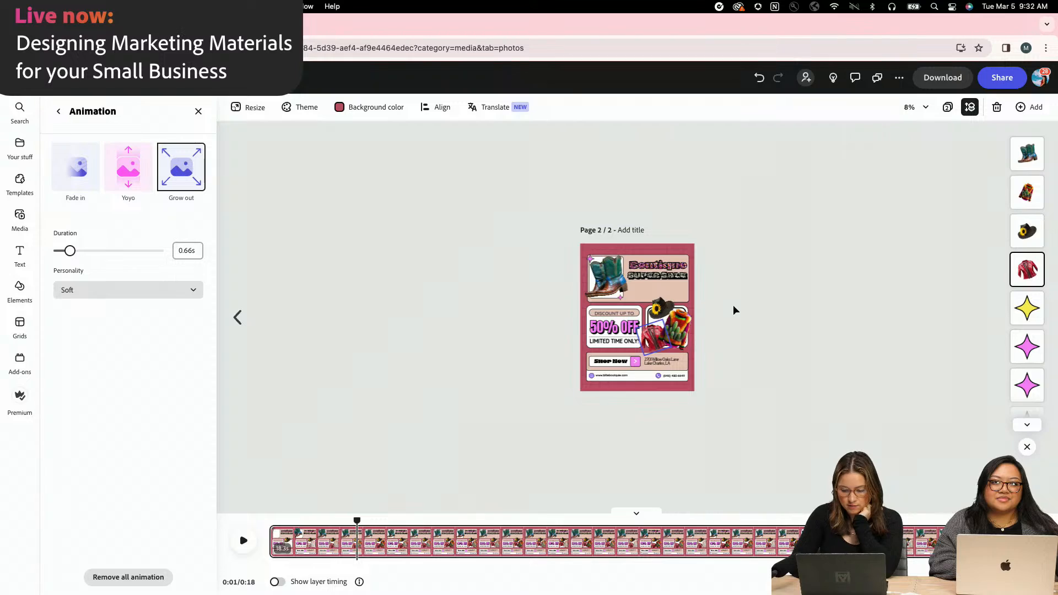
{"action": "scroll", "coordinate": [733, 311], "scroll_direction": "up", "scroll_amount": 5}
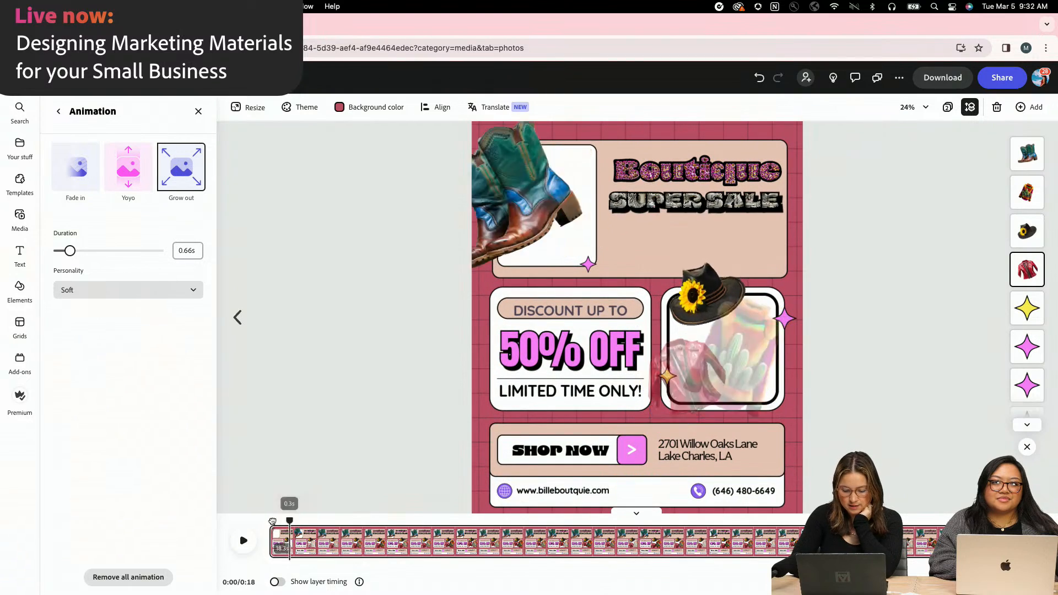
{"action": "left_click", "coordinate": [243, 542]}
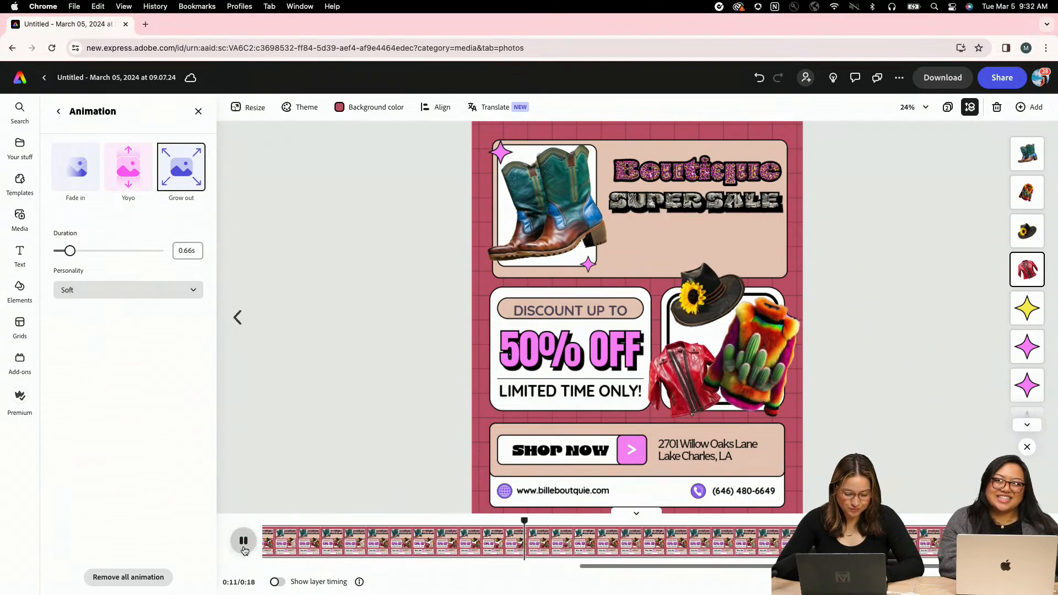
{"action": "left_click", "coordinate": [243, 540]}
- Show layer timing and trim the start of the black sunflower hat's layer to a length of 17 s
{"action": "left_click", "coordinate": [543, 232]}
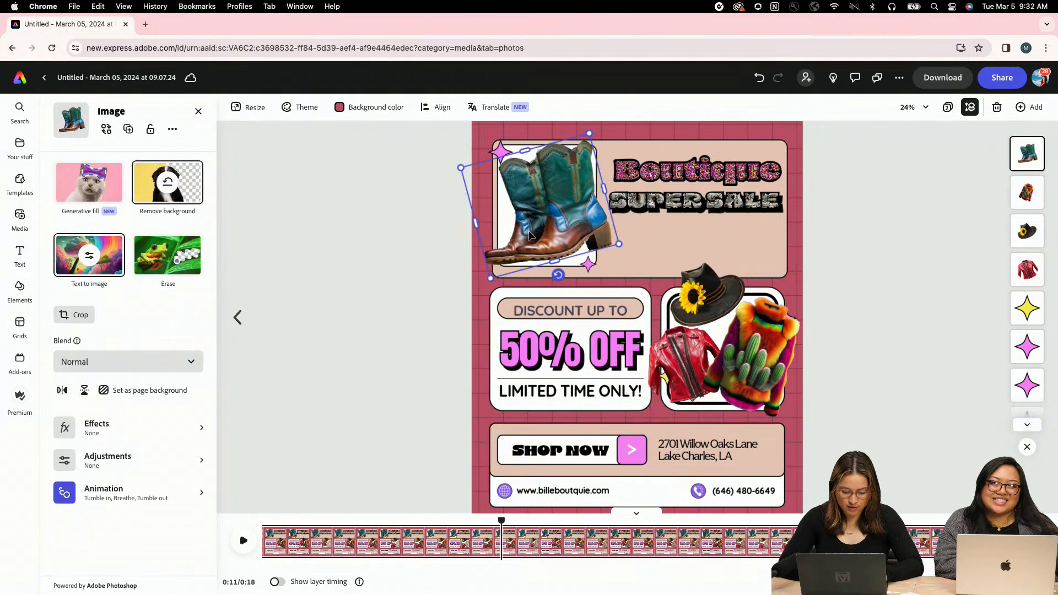
{"action": "left_click", "coordinate": [276, 586]}
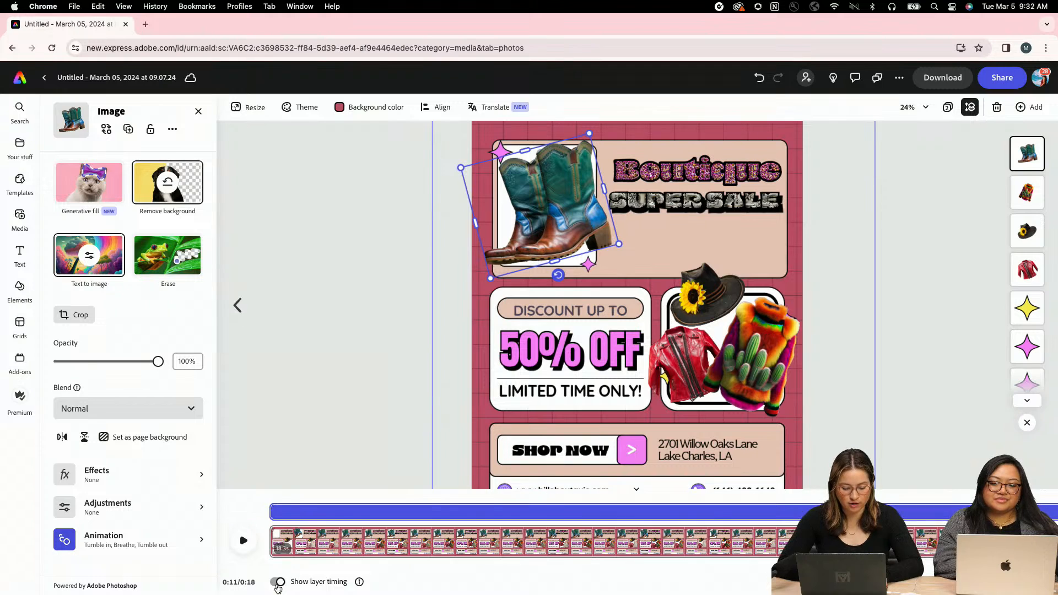
{"action": "left_click_drag", "start_coordinate": [269, 519], "coordinate": [361, 511]}
{"action": "left_click", "coordinate": [706, 287]}
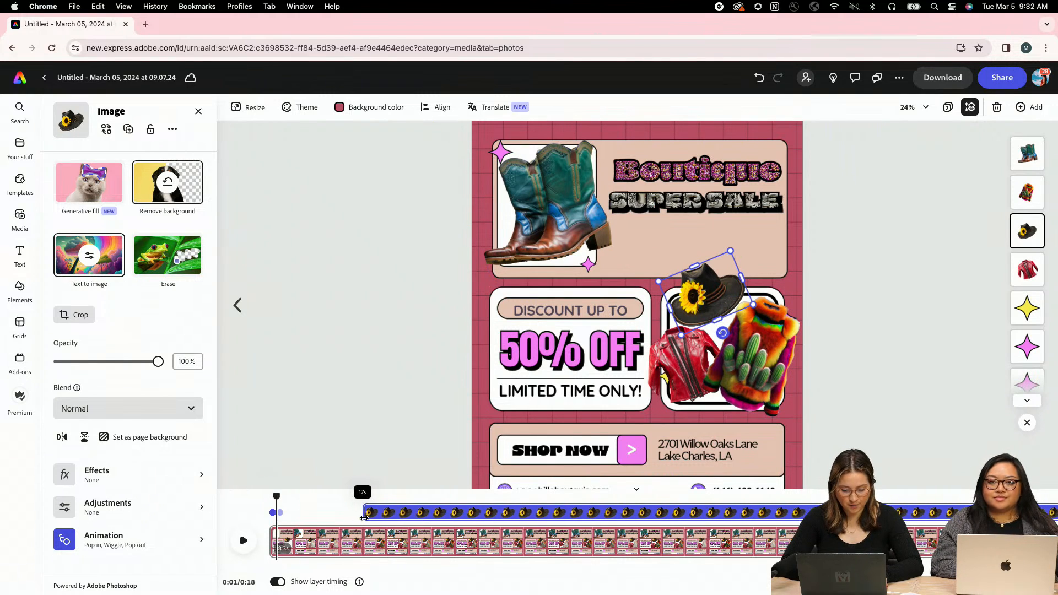
- Trim the red jacket layer to start at about 2 s and the cactus sweater layer to start slightly after it
{"action": "left_click", "coordinate": [684, 367]}
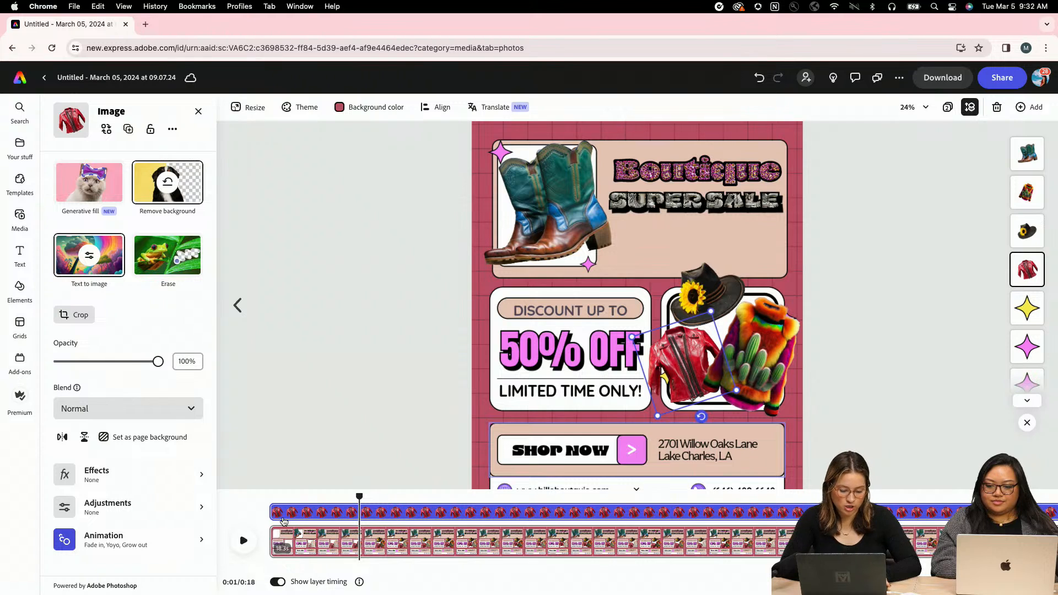
{"action": "left_click_drag", "start_coordinate": [273, 513], "coordinate": [392, 517]}
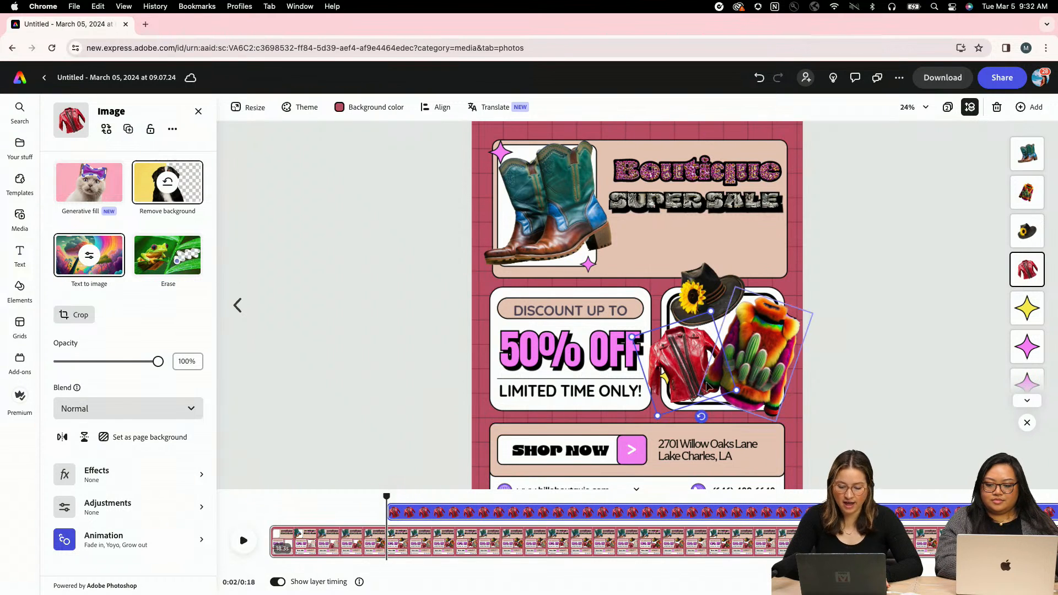
{"action": "left_click", "coordinate": [749, 365]}
{"action": "left_click_drag", "start_coordinate": [286, 511], "coordinate": [250, 474]}
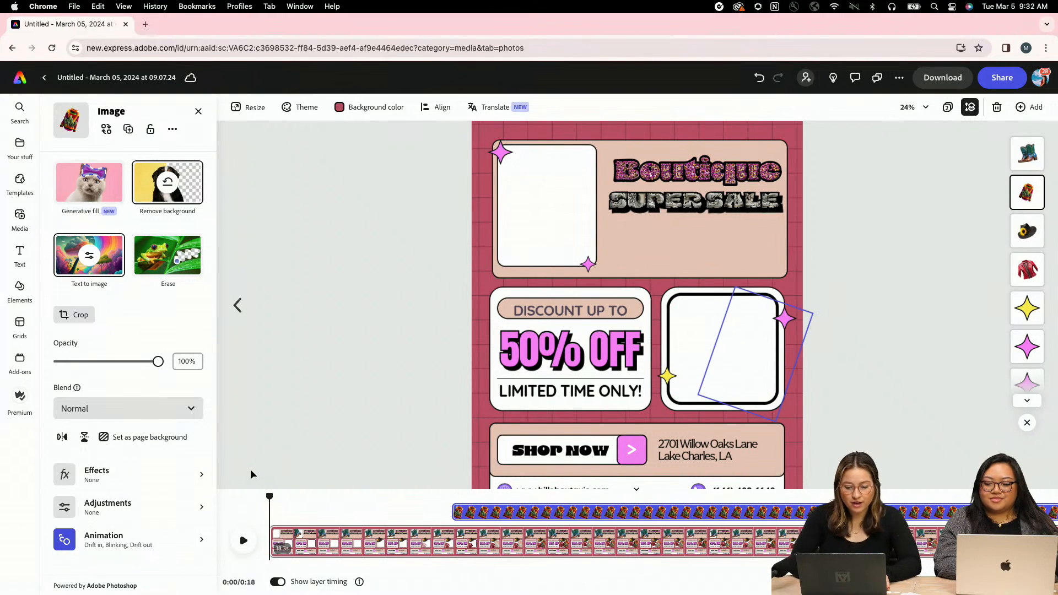
- Play the scene from the start to review the staggered image entrances
{"action": "left_click", "coordinate": [244, 540]}
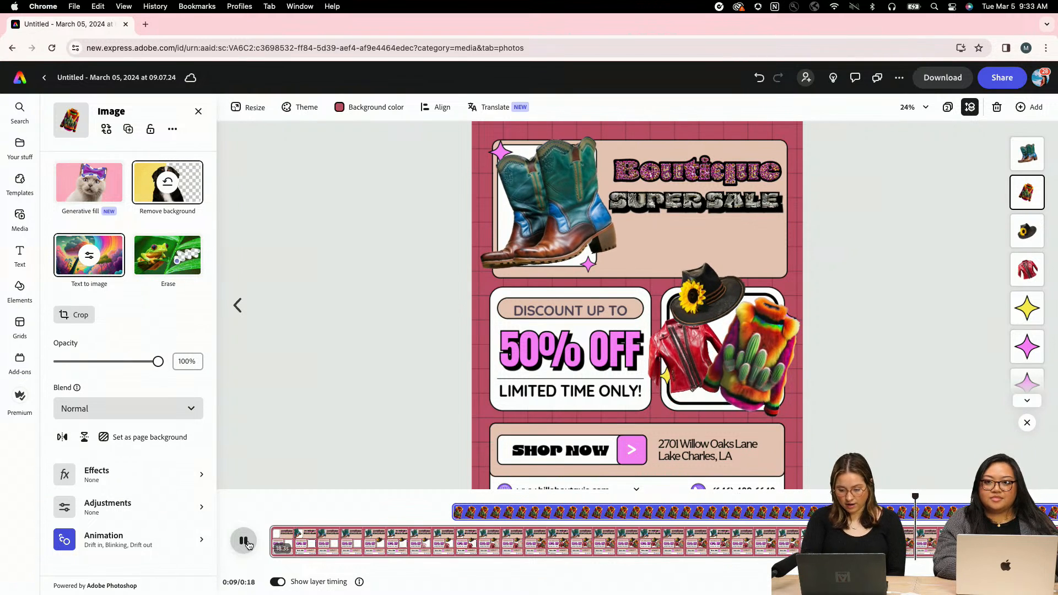
{"action": "left_click", "coordinate": [246, 544]}
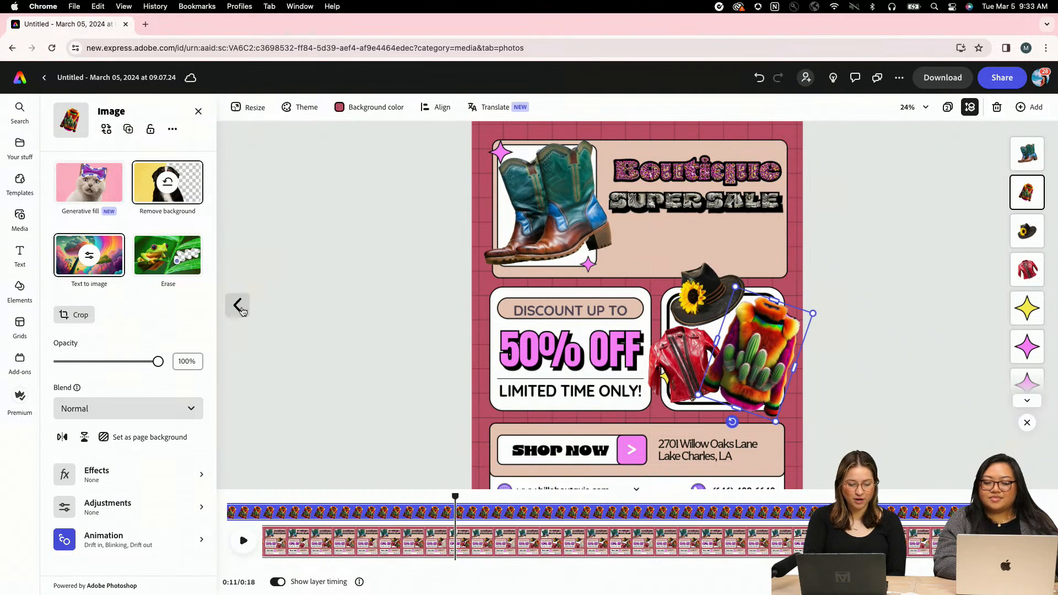
- Replace the cactus sweater's Blinking looping animation with Pulse and set its speed to 18
{"action": "left_click", "coordinate": [115, 542]}
{"action": "left_click", "coordinate": [138, 190]}
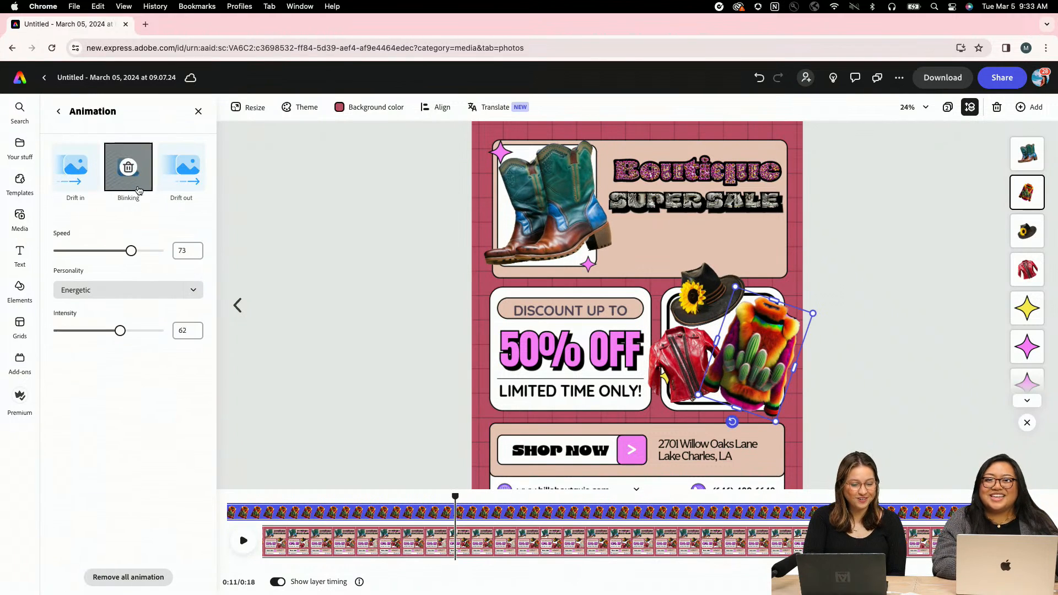
{"action": "left_click", "coordinate": [132, 182]}
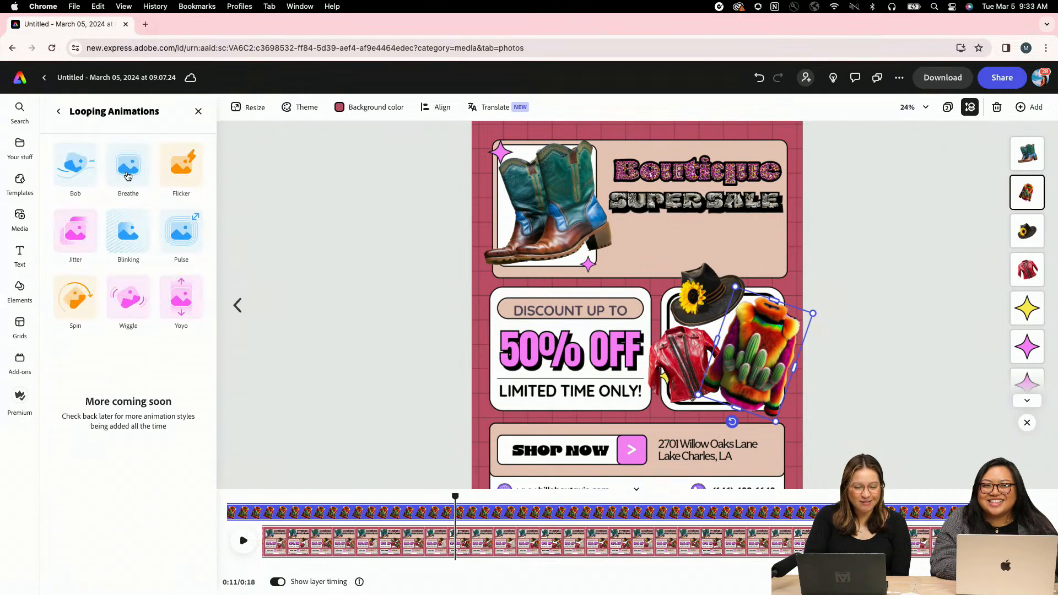
{"action": "left_click", "coordinate": [59, 112]}
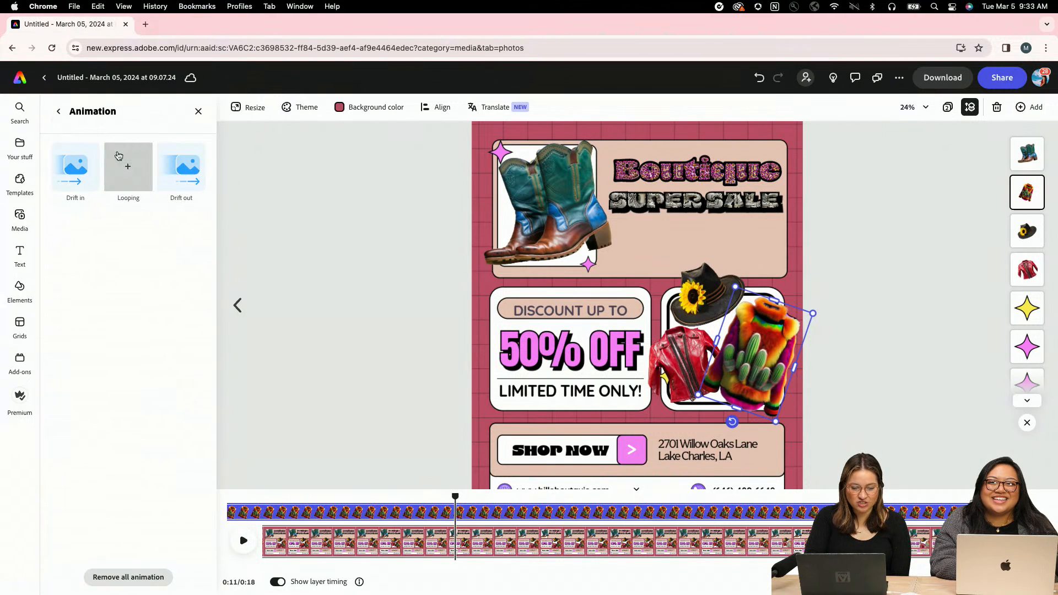
{"action": "left_click", "coordinate": [126, 178]}
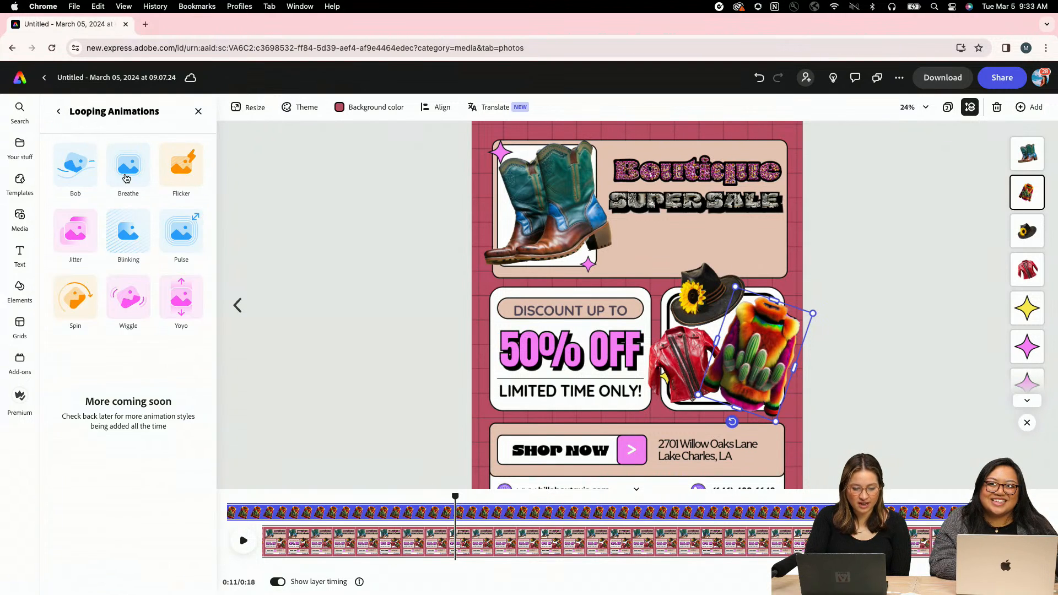
{"action": "left_click", "coordinate": [191, 234]}
{"action": "left_click_drag", "start_coordinate": [81, 254], "coordinate": [73, 252]}
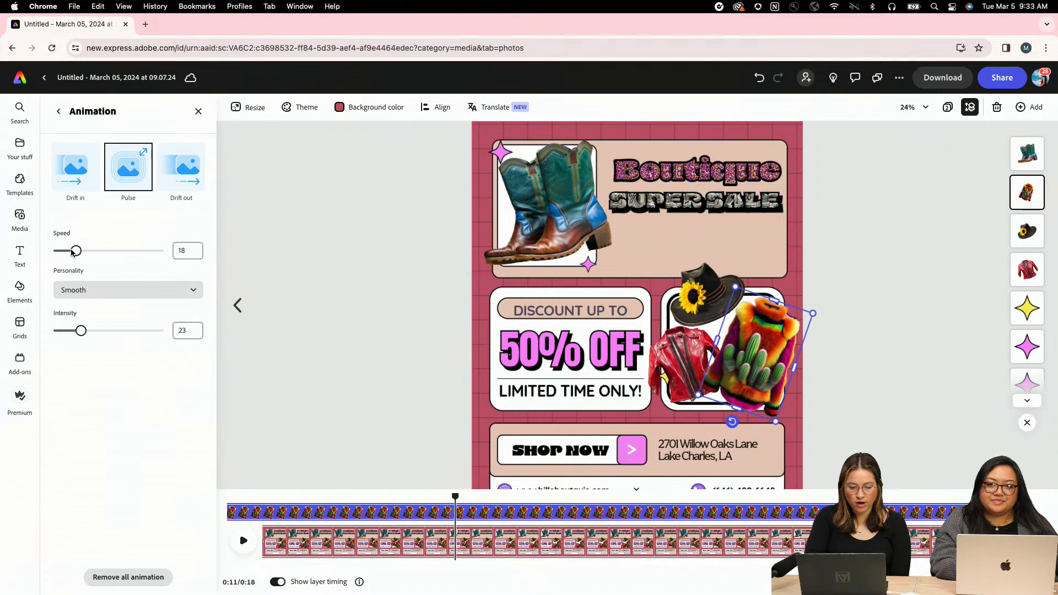
- Deselect the sweater and replay the whole scene from the beginning to check the Pulse animation
{"action": "left_click", "coordinate": [364, 390]}
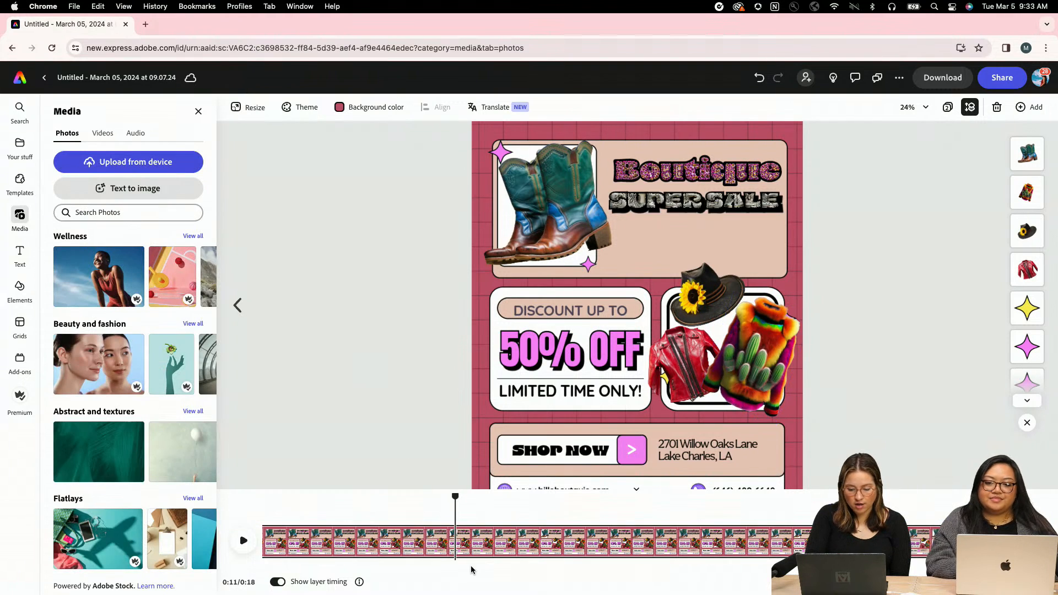
{"action": "left_click_drag", "start_coordinate": [456, 494], "coordinate": [270, 496]}
{"action": "left_click", "coordinate": [243, 541]}
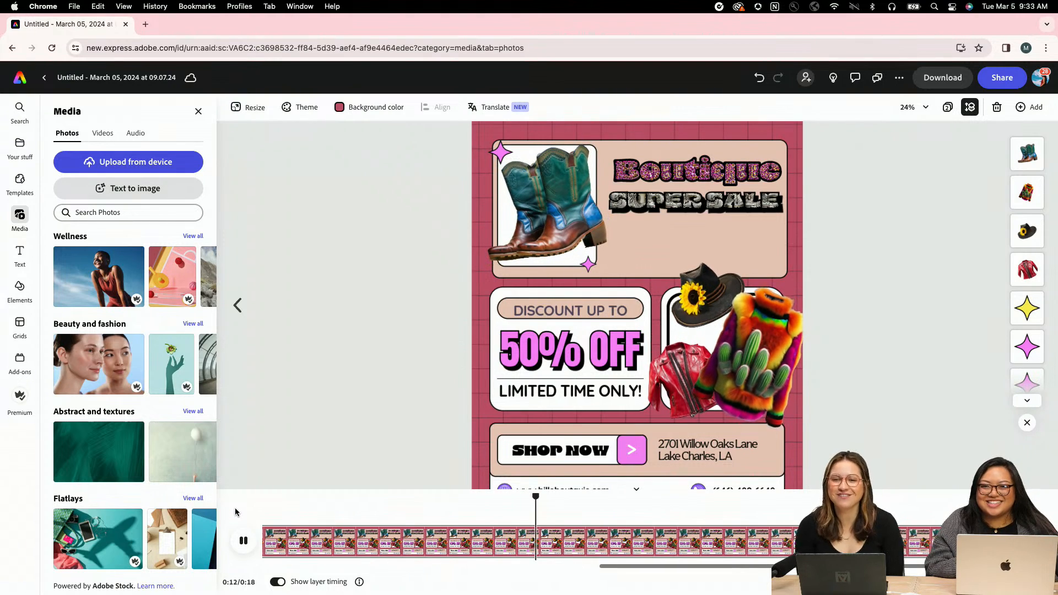
- Stop playback and create resized duplicates of page 2 as Instagram square post, Instagram story, Facebook post and Facebook ad
{"action": "left_click", "coordinate": [241, 540]}
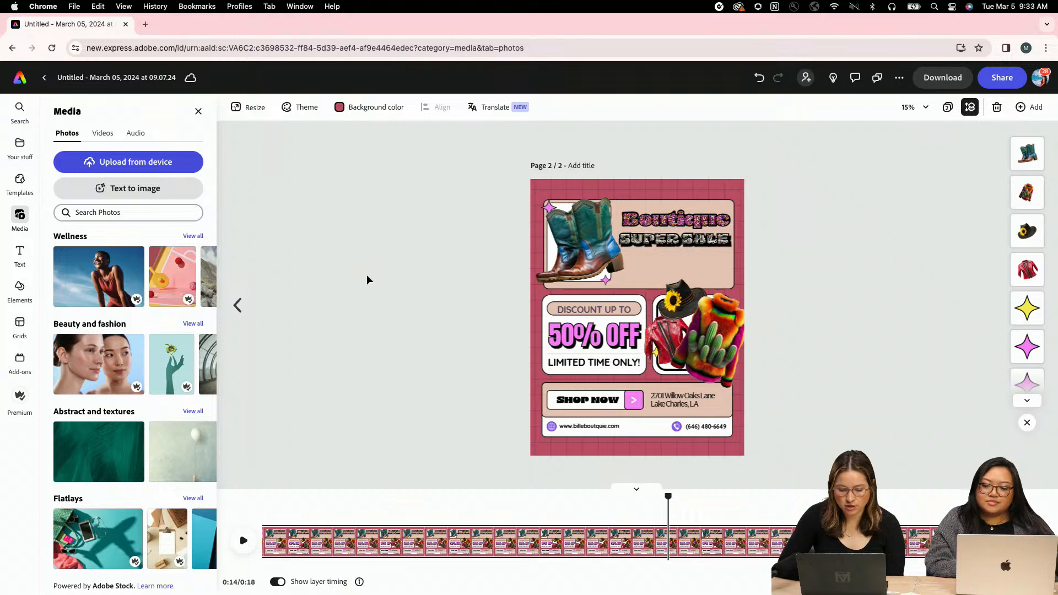
{"action": "left_click", "coordinate": [251, 114]}
{"action": "scroll", "coordinate": [102, 327], "scroll_direction": "down", "scroll_amount": 2}
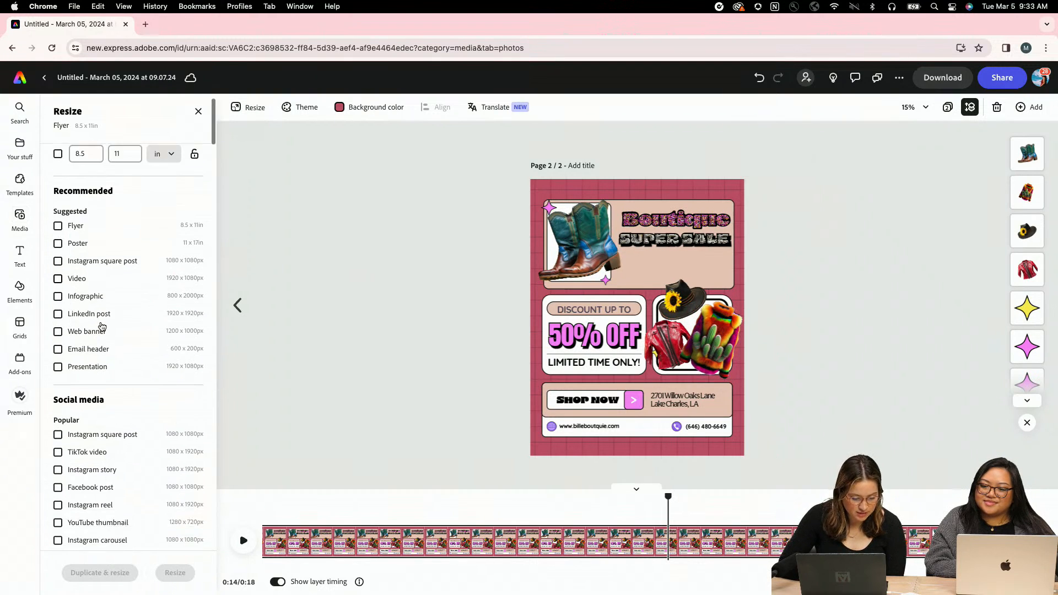
{"action": "scroll", "coordinate": [102, 326], "scroll_direction": "down", "scroll_amount": 3}
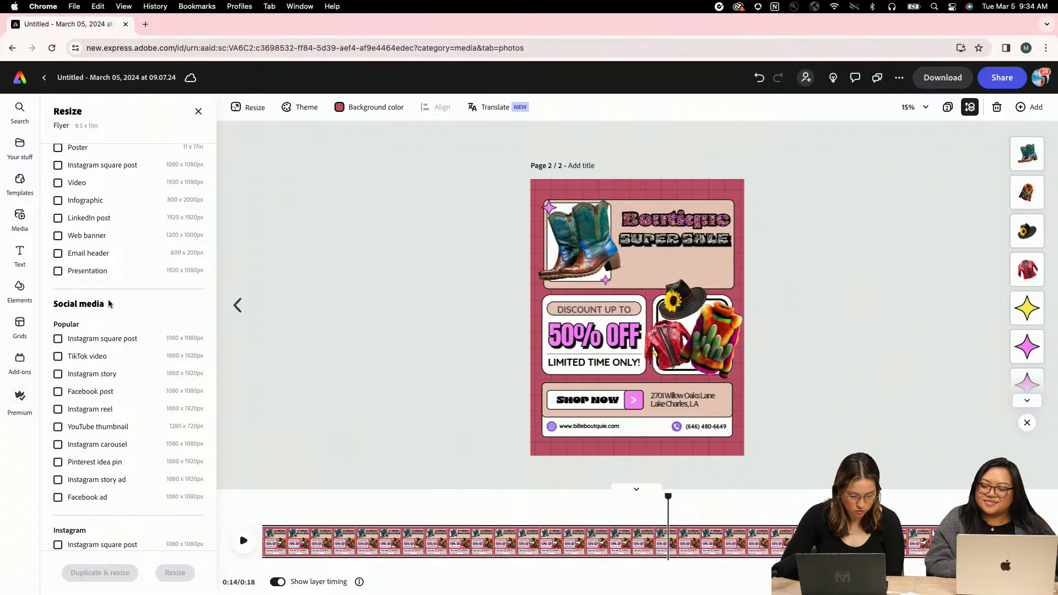
{"action": "scroll", "coordinate": [127, 323], "scroll_direction": "down", "scroll_amount": 1}
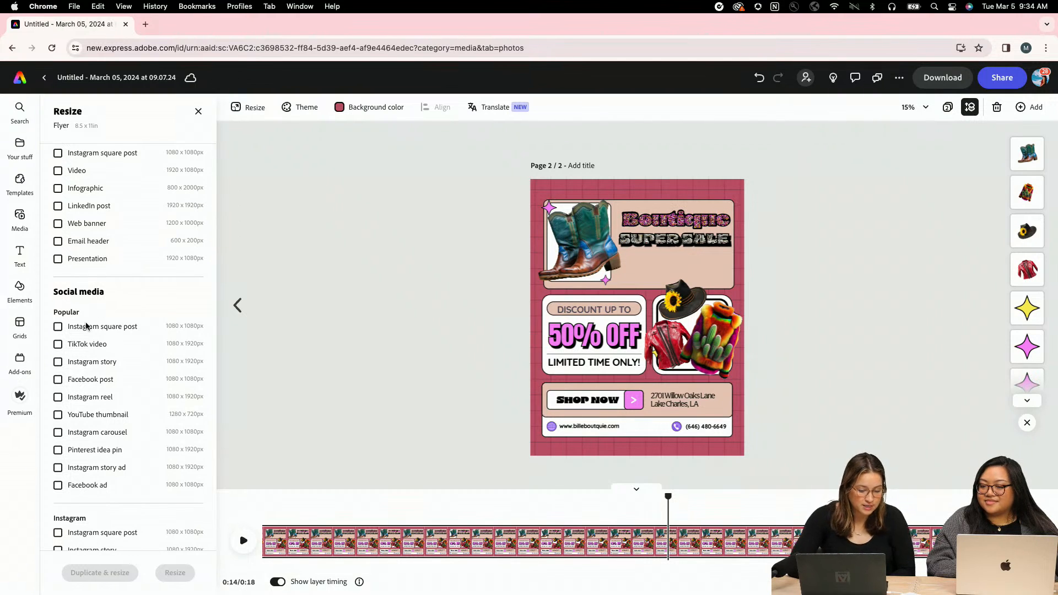
{"action": "scroll", "coordinate": [87, 326], "scroll_direction": "down", "scroll_amount": 1}
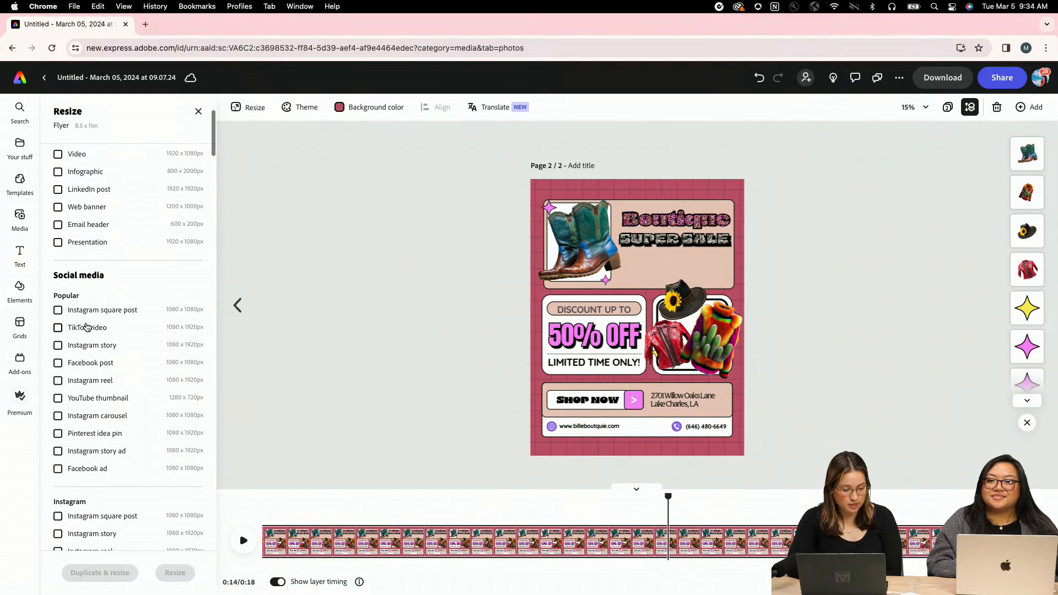
{"action": "left_click", "coordinate": [58, 310]}
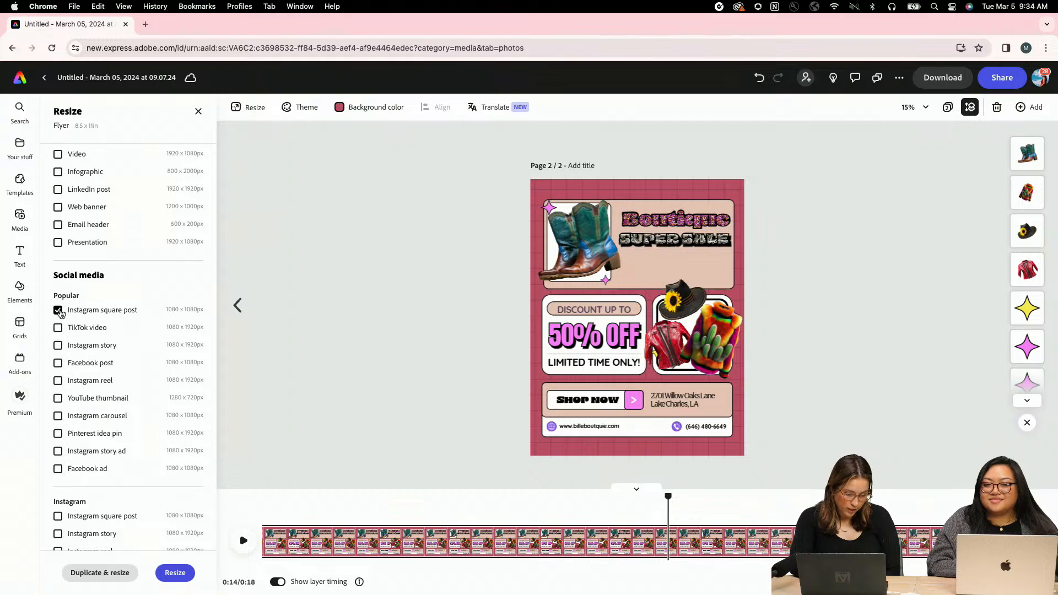
{"action": "left_click", "coordinate": [59, 346]}
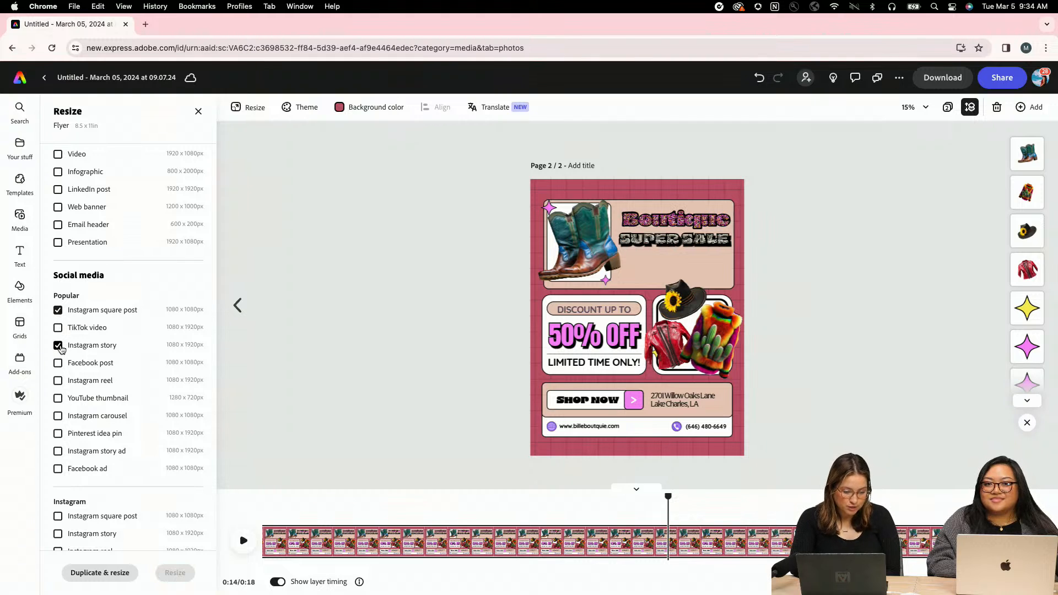
{"action": "scroll", "coordinate": [61, 350], "scroll_direction": "down", "scroll_amount": 1}
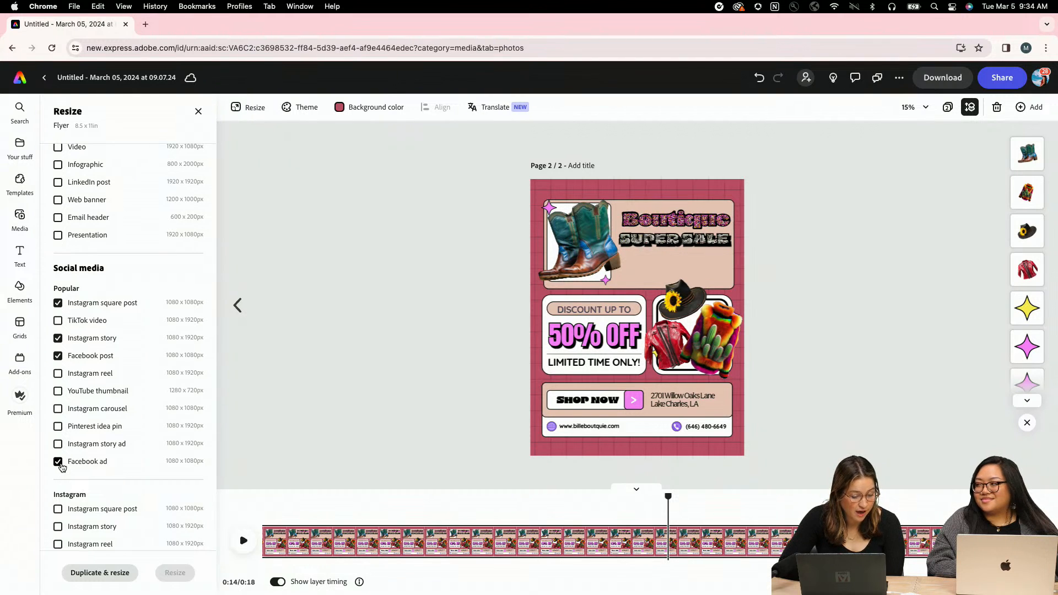
{"action": "scroll", "coordinate": [62, 468], "scroll_direction": "down", "scroll_amount": 1}
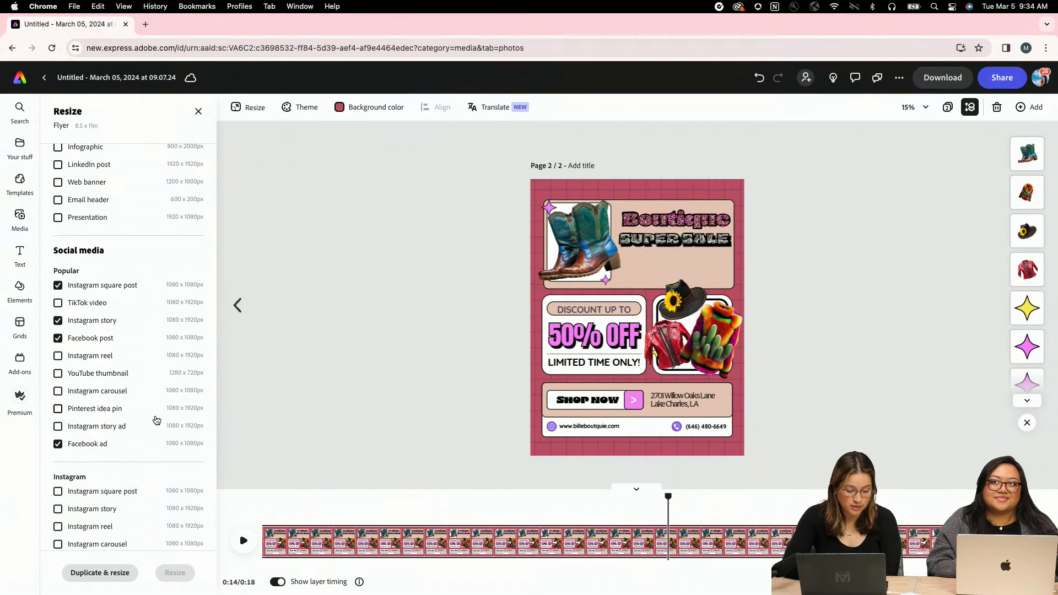
{"action": "left_click", "coordinate": [82, 573]}
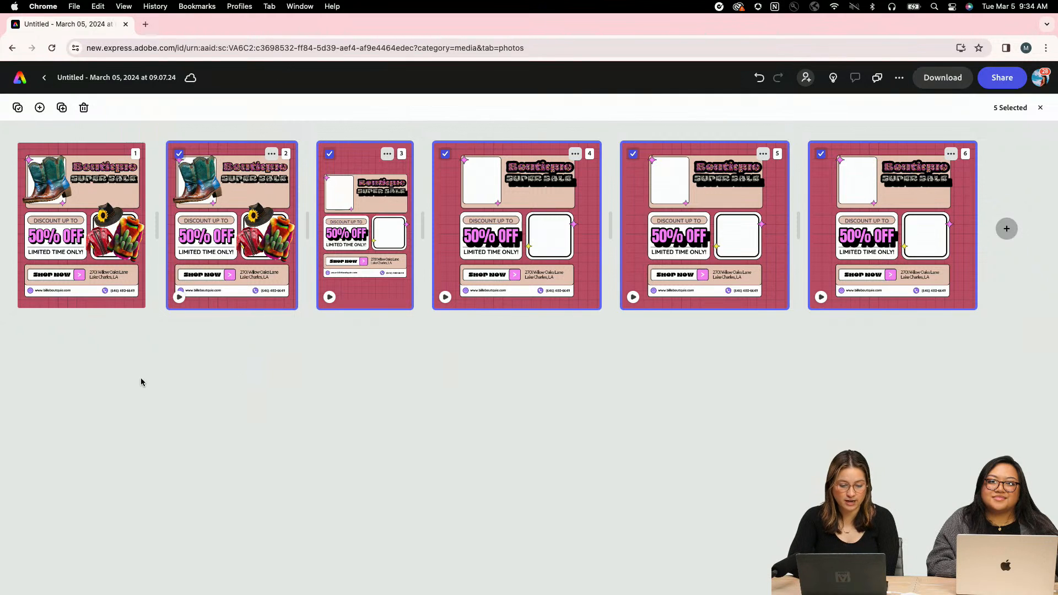
- Open the first flyer page from the page overview, advance to page 2 and replay its animation from the beginning
{"action": "left_click", "coordinate": [128, 278]}
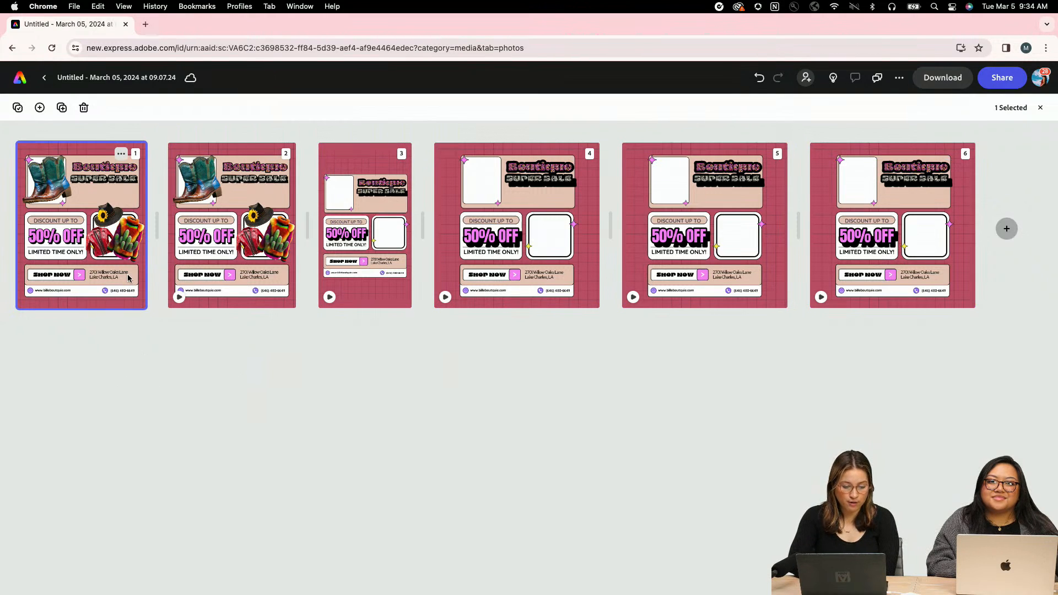
{"action": "double_click", "coordinate": [127, 278]}
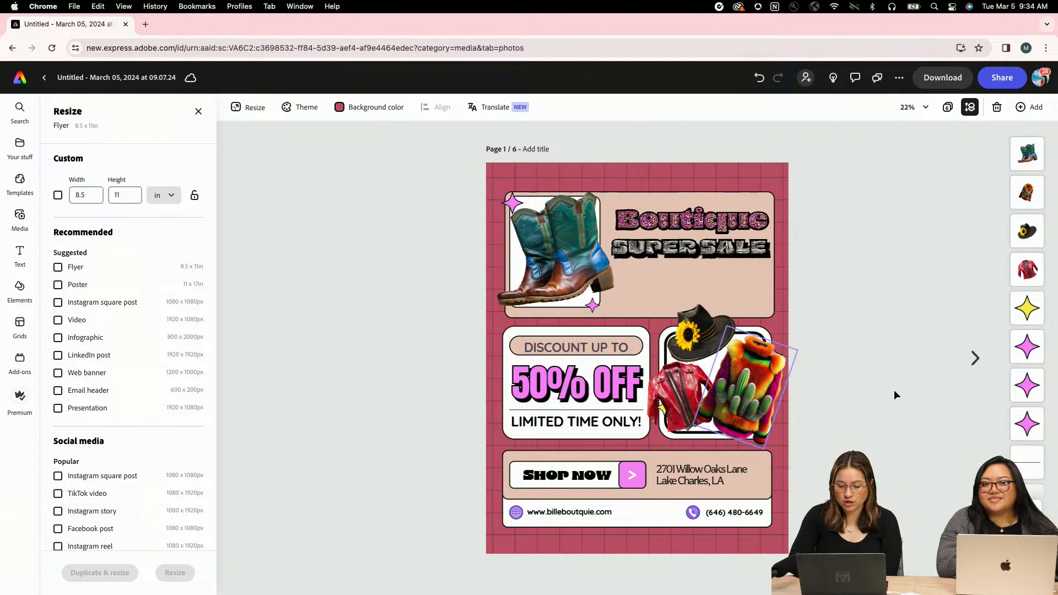
{"action": "left_click", "coordinate": [976, 357]}
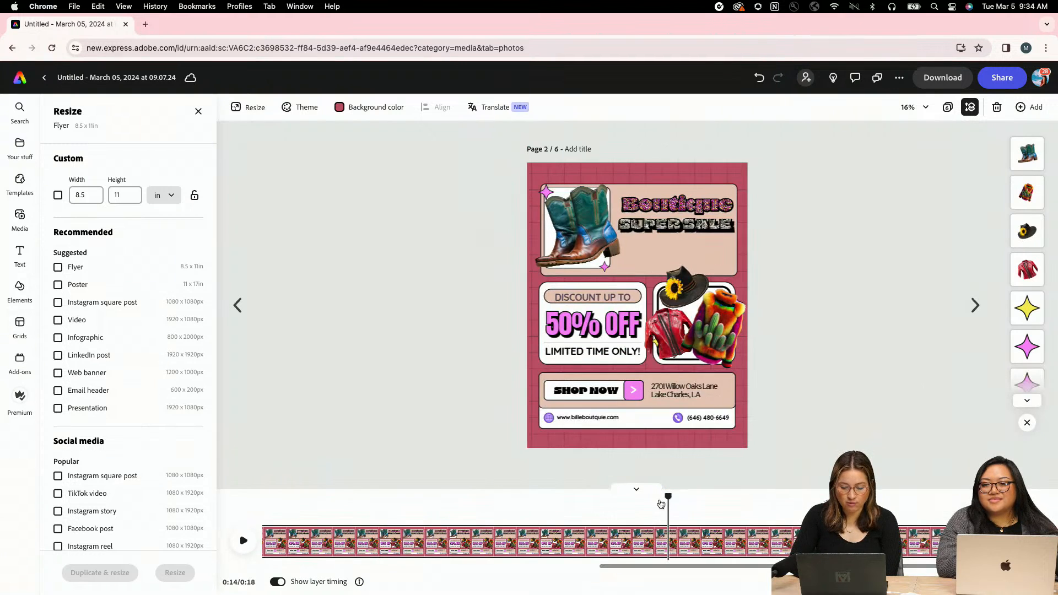
{"action": "left_click_drag", "start_coordinate": [668, 490], "coordinate": [270, 493]}
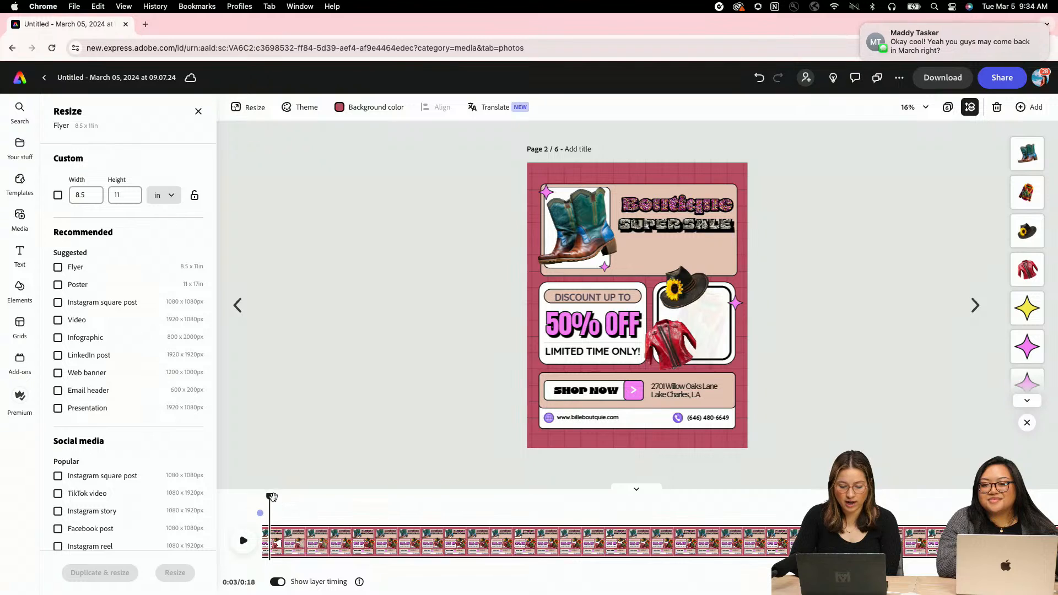
{"action": "left_click", "coordinate": [237, 545]}
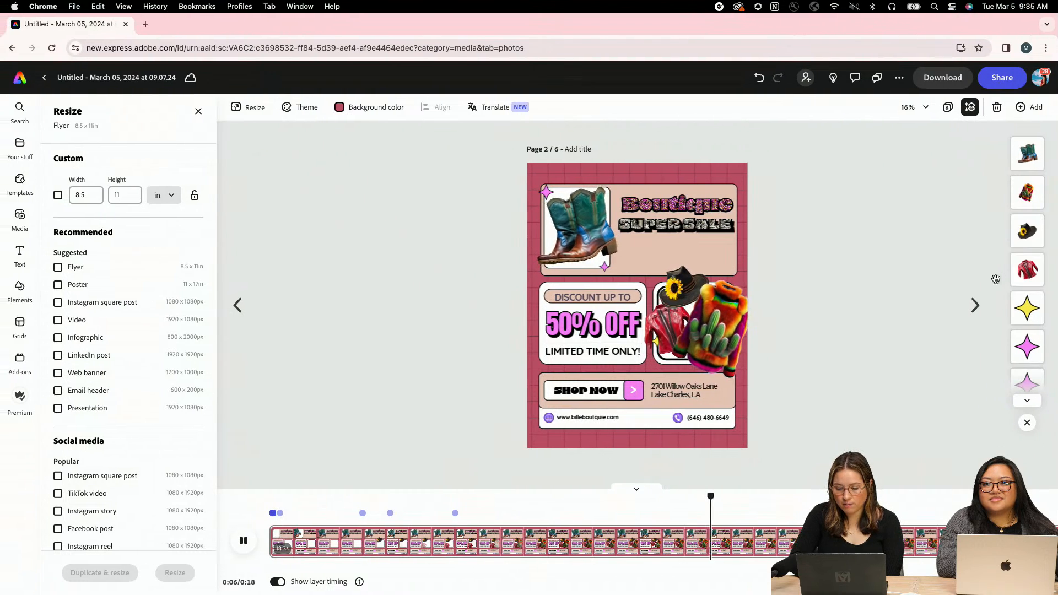
- Play the animation on the Instagram story page and look through the square resized pages
{"action": "left_click", "coordinate": [975, 306]}
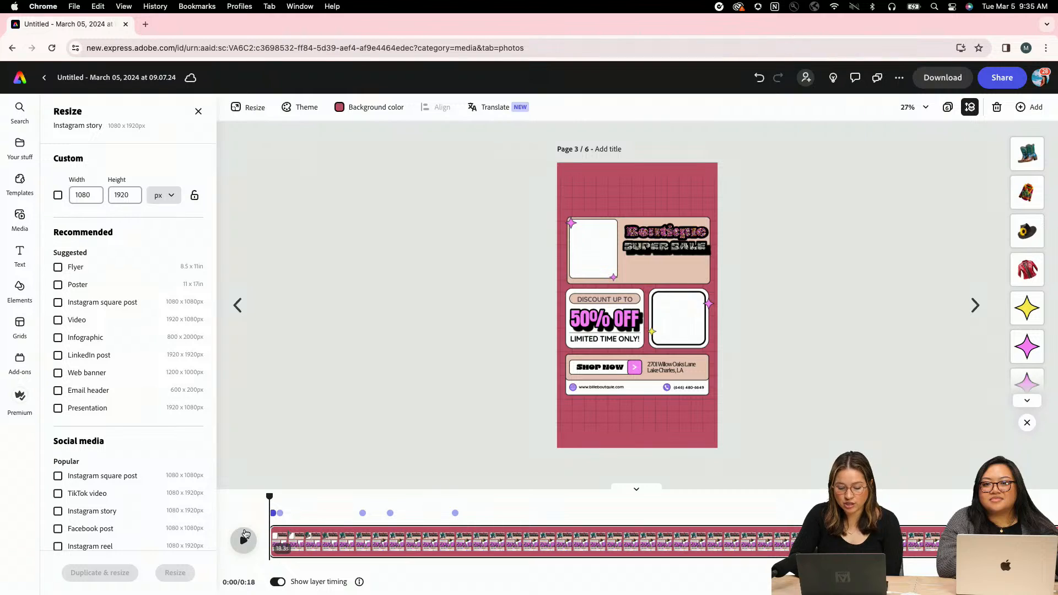
{"action": "left_click", "coordinate": [245, 532]}
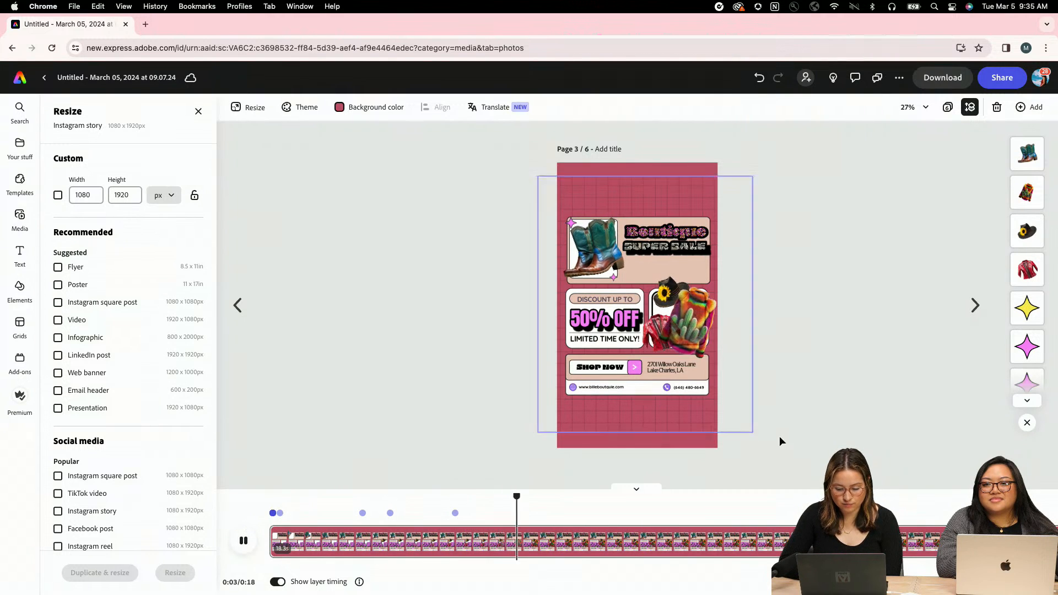
{"action": "left_click", "coordinate": [972, 306]}
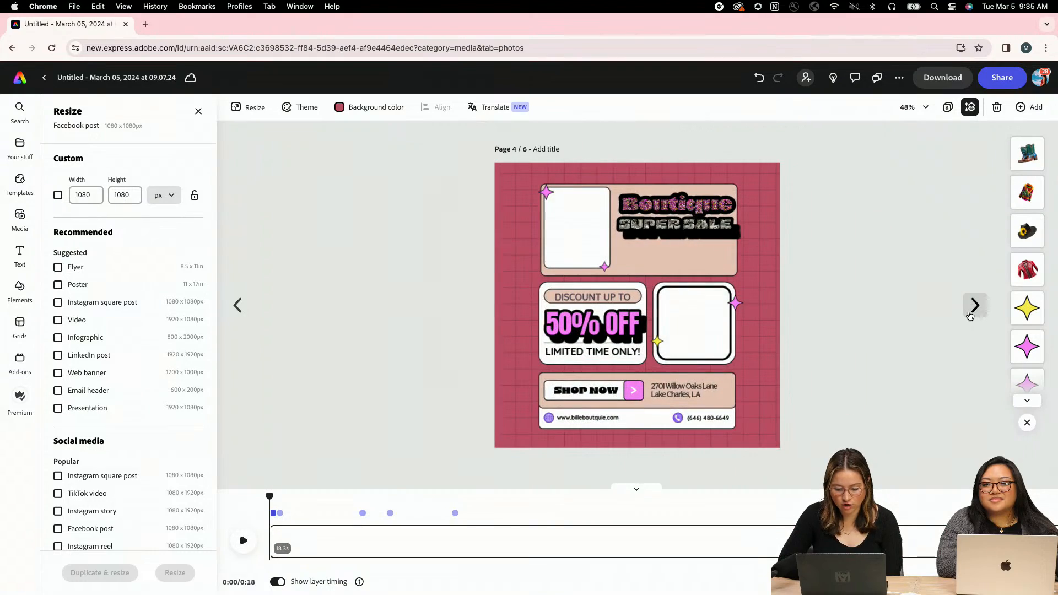
{"action": "left_click", "coordinate": [970, 316]}
{"action": "left_click", "coordinate": [971, 315]}
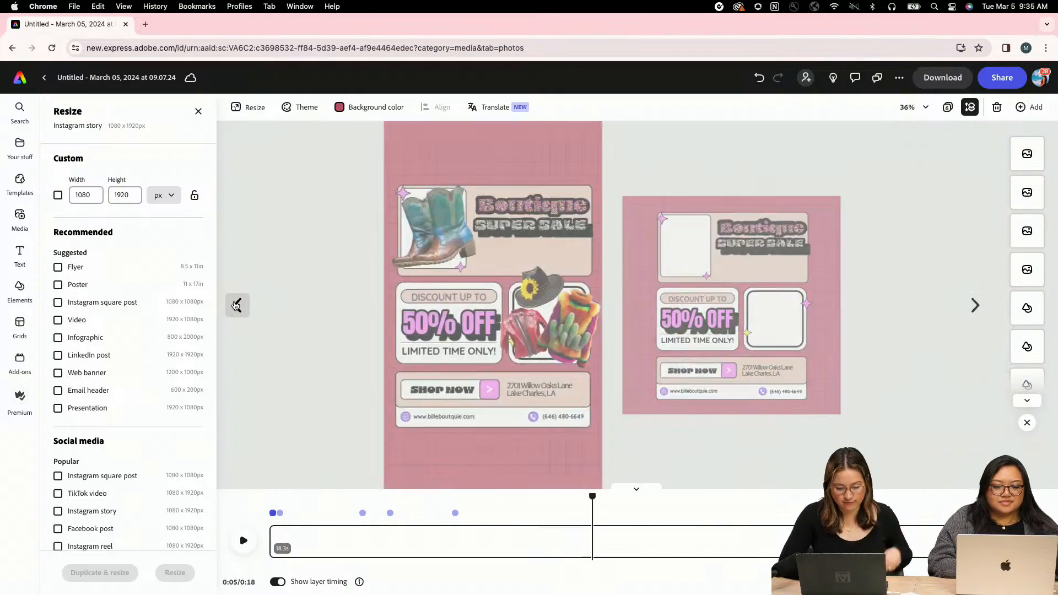
- On the Instagram story page, move the grid overlay image to the page's top edge and stretch it down to the bottom edge
{"action": "left_click_drag", "start_coordinate": [514, 162], "coordinate": [719, 447]}
{"action": "left_click", "coordinate": [781, 391]}
{"action": "left_click", "coordinate": [584, 194]}
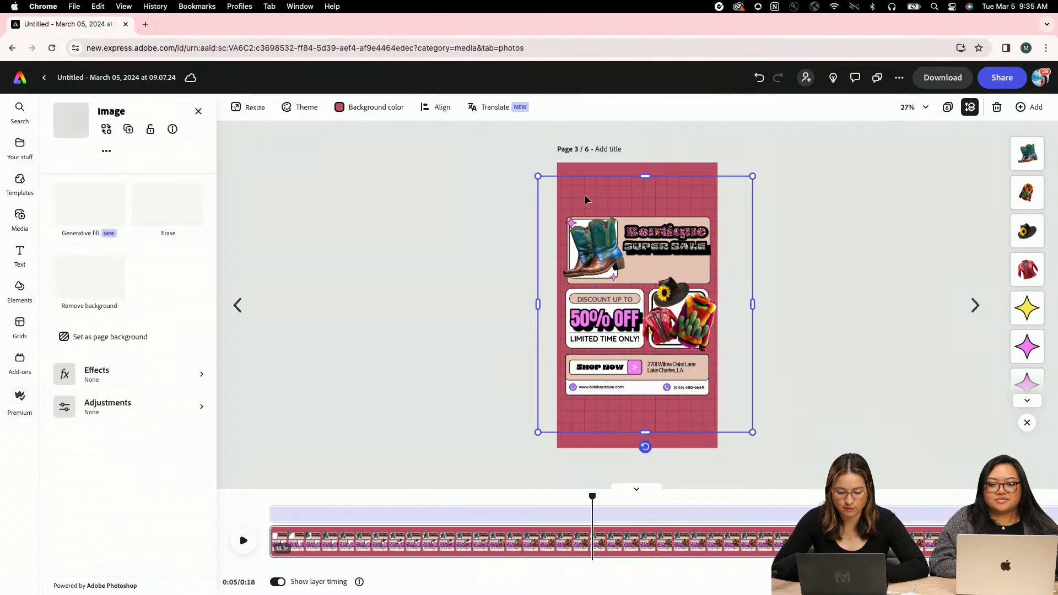
{"action": "left_click_drag", "start_coordinate": [585, 200], "coordinate": [585, 186]}
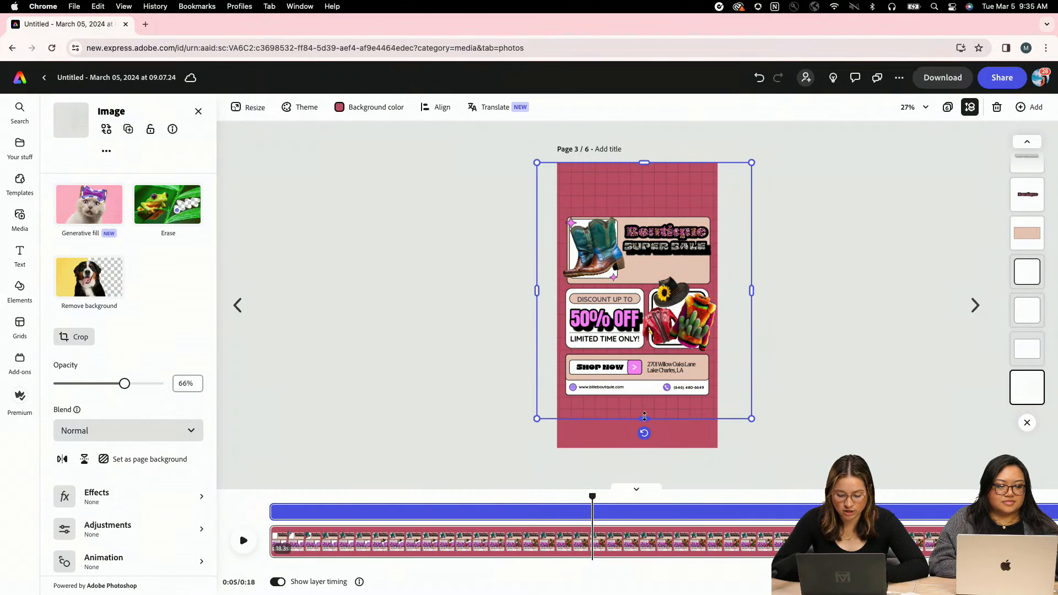
{"action": "left_click_drag", "start_coordinate": [645, 439], "coordinate": [643, 456]}
{"action": "left_click", "coordinate": [801, 369]}
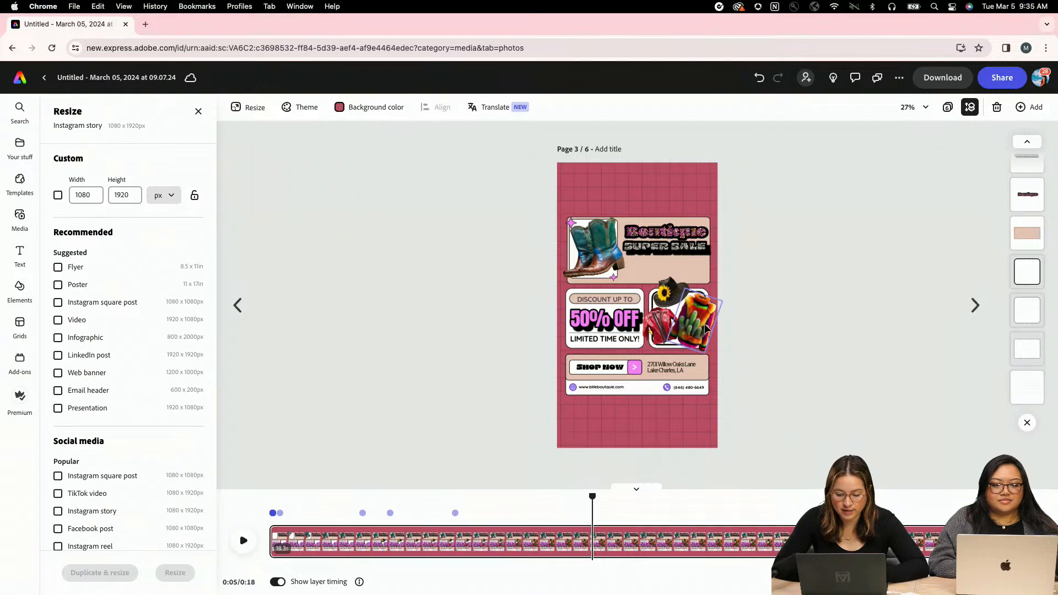
- Move the beige header rectangle and the Boutique and SUPER SALE texts up to the top of the story page
{"action": "scroll", "coordinate": [705, 329], "scroll_direction": "up", "scroll_amount": 5}
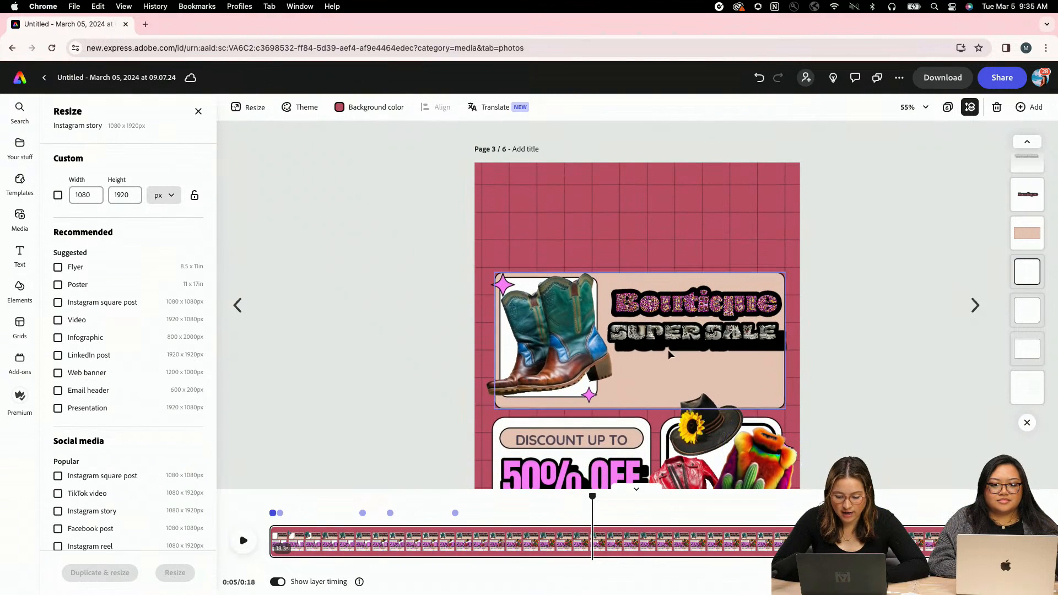
{"action": "left_click", "coordinate": [666, 368]}
{"action": "left_click_drag", "start_coordinate": [667, 369], "coordinate": [670, 202]}
{"action": "left_click", "coordinate": [677, 303]}
{"action": "left_click_drag", "start_coordinate": [672, 338], "coordinate": [667, 245]}
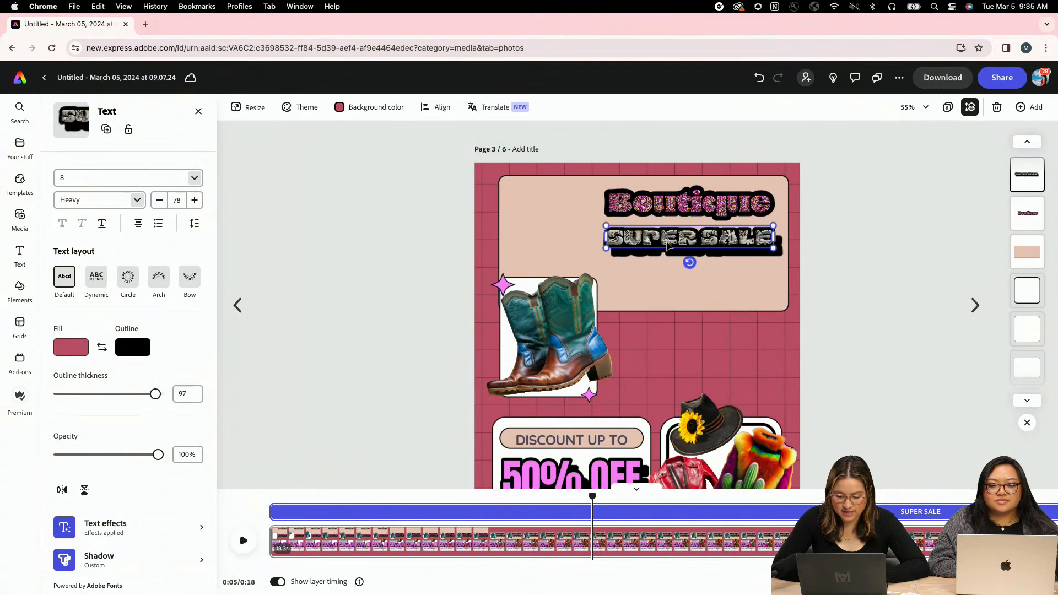
- Move the white picture frame up into the beige header and place the boots image over it
{"action": "left_click", "coordinate": [578, 325]}
{"action": "left_click", "coordinate": [504, 284]}
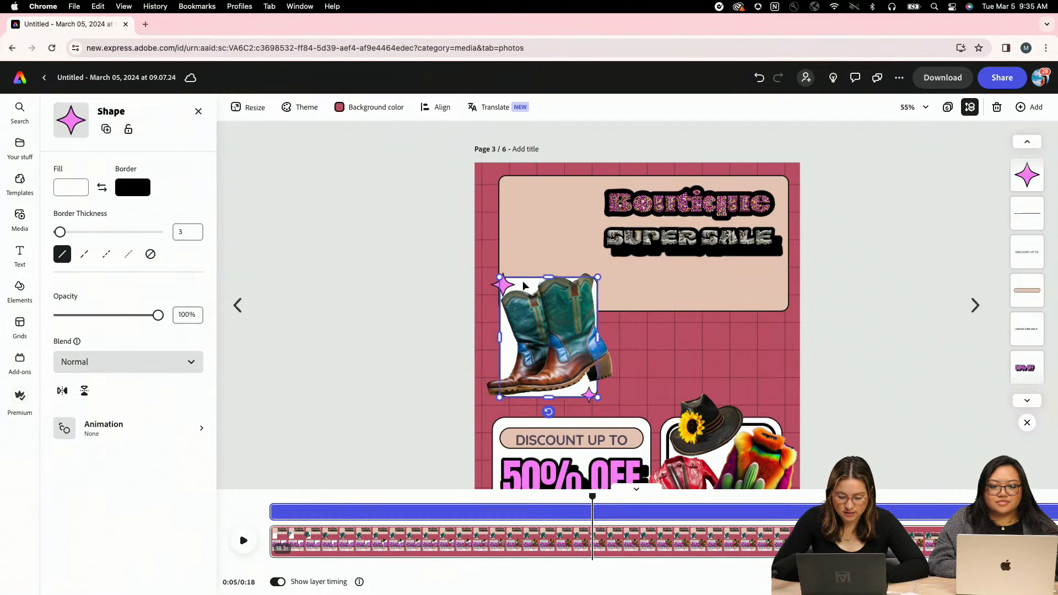
{"action": "left_click_drag", "start_coordinate": [524, 285], "coordinate": [527, 186]}
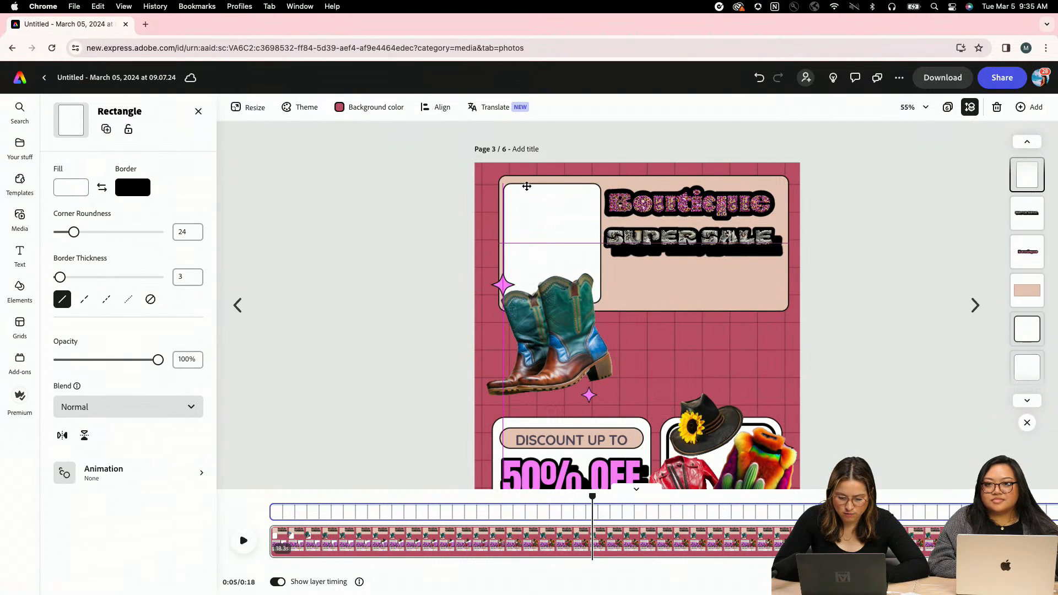
{"action": "left_click_drag", "start_coordinate": [514, 376], "coordinate": [511, 285]}
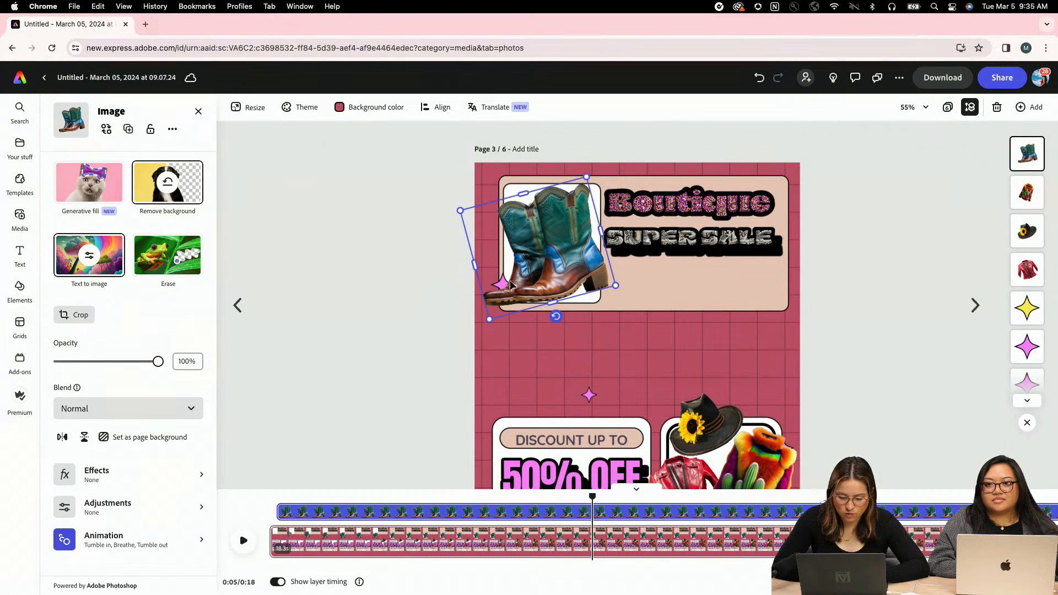
{"action": "left_click", "coordinate": [420, 274]}
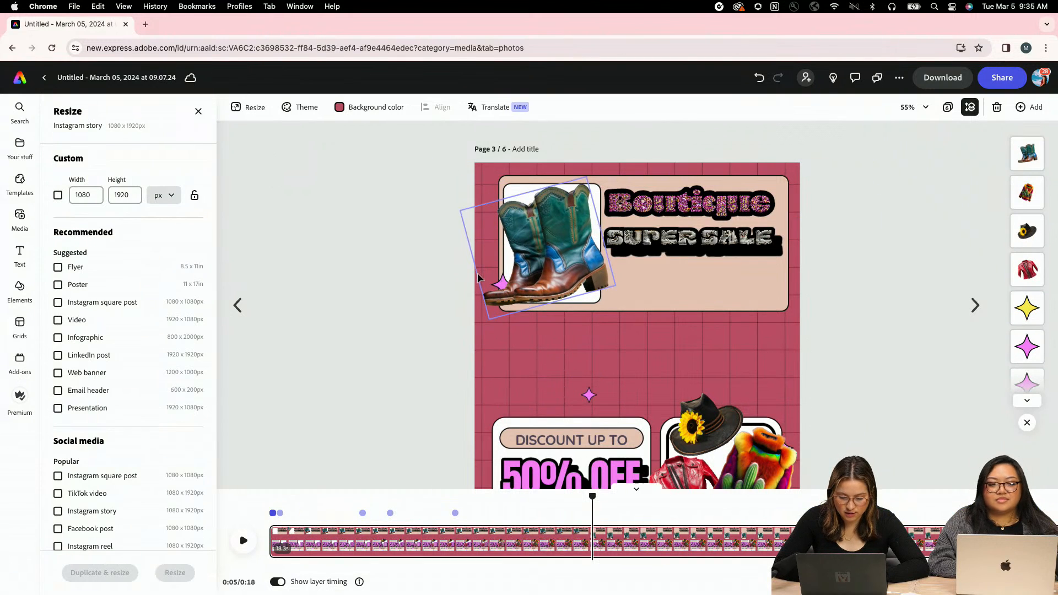
- Place the two pink stars on the white frame's upper-left and lower-right corners and realign the boots over the frame
{"action": "left_click", "coordinate": [525, 285]}
{"action": "left_click", "coordinate": [502, 286]}
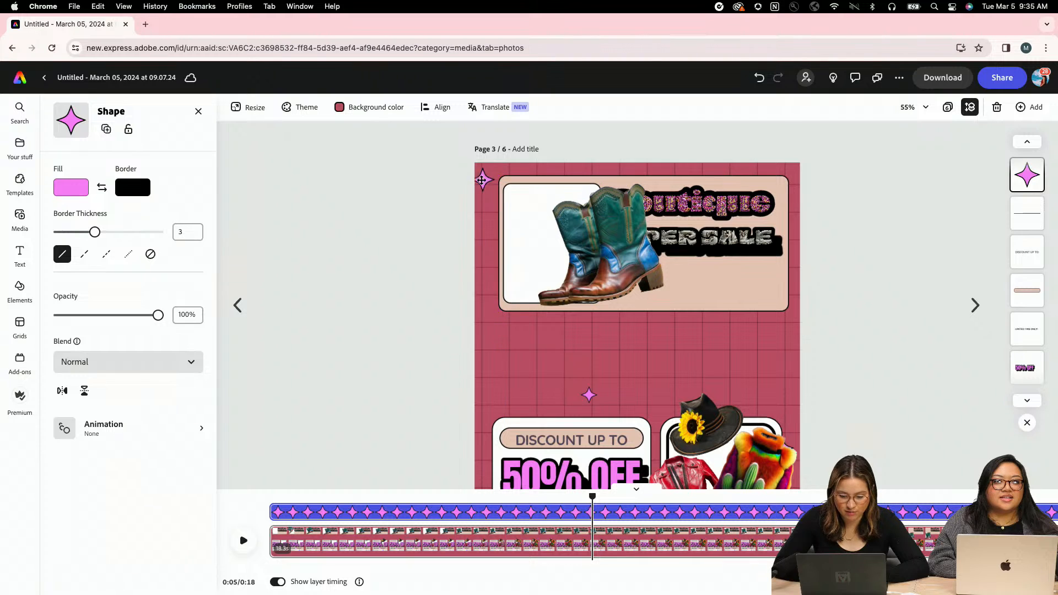
{"action": "left_click_drag", "start_coordinate": [500, 184], "coordinate": [502, 184]}
{"action": "left_click", "coordinate": [550, 234]}
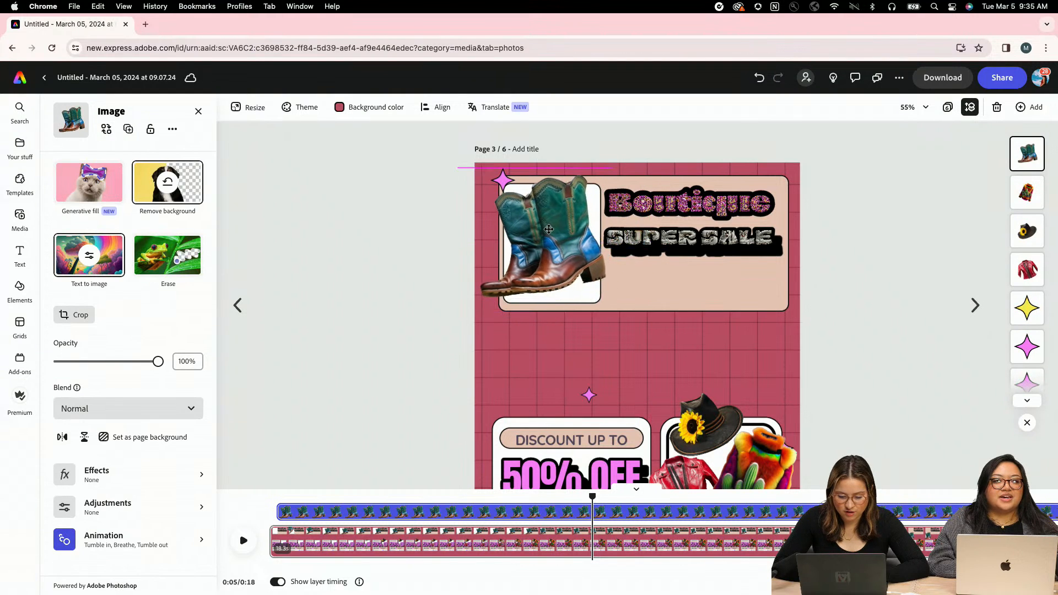
{"action": "left_click_drag", "start_coordinate": [589, 395], "coordinate": [597, 306]}
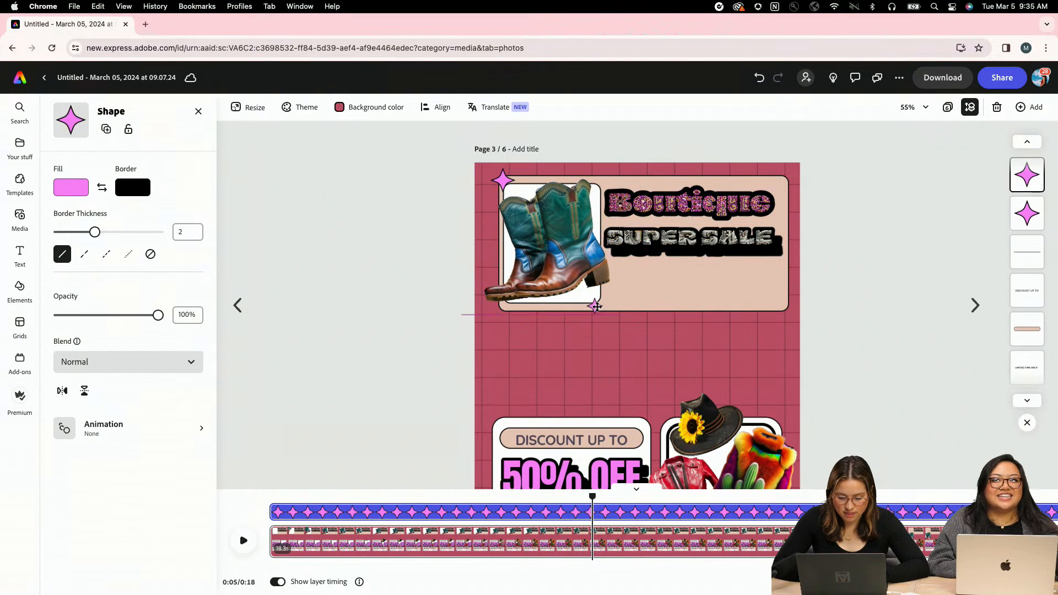
- Try to select the story page's lower sections together, and undo the last change
{"action": "scroll", "coordinate": [580, 438], "scroll_direction": "up", "scroll_amount": 2}
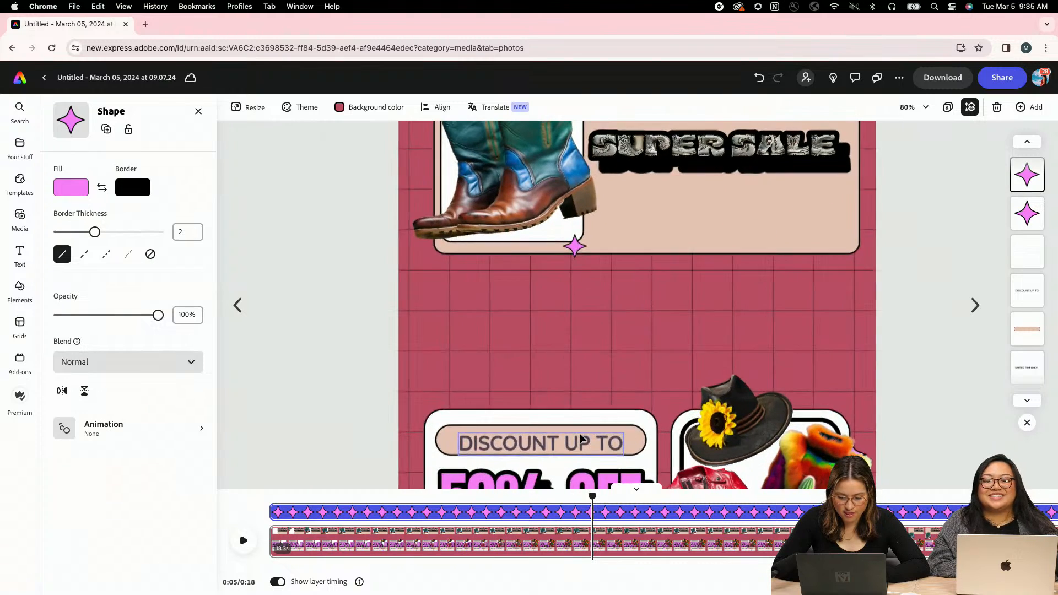
{"action": "scroll", "coordinate": [581, 438], "scroll_direction": "down", "scroll_amount": 5}
{"action": "scroll", "coordinate": [581, 438], "scroll_direction": "down", "scroll_amount": 1}
{"action": "scroll", "coordinate": [629, 404], "scroll_direction": "down", "scroll_amount": 1}
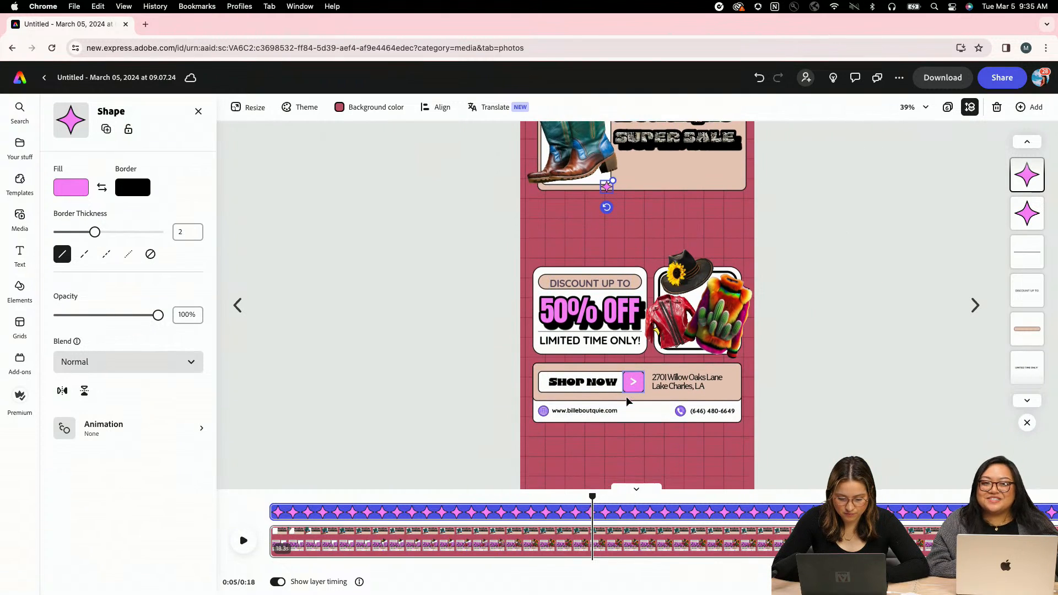
{"action": "left_click", "coordinate": [522, 261]}
{"action": "left_click", "coordinate": [487, 265]}
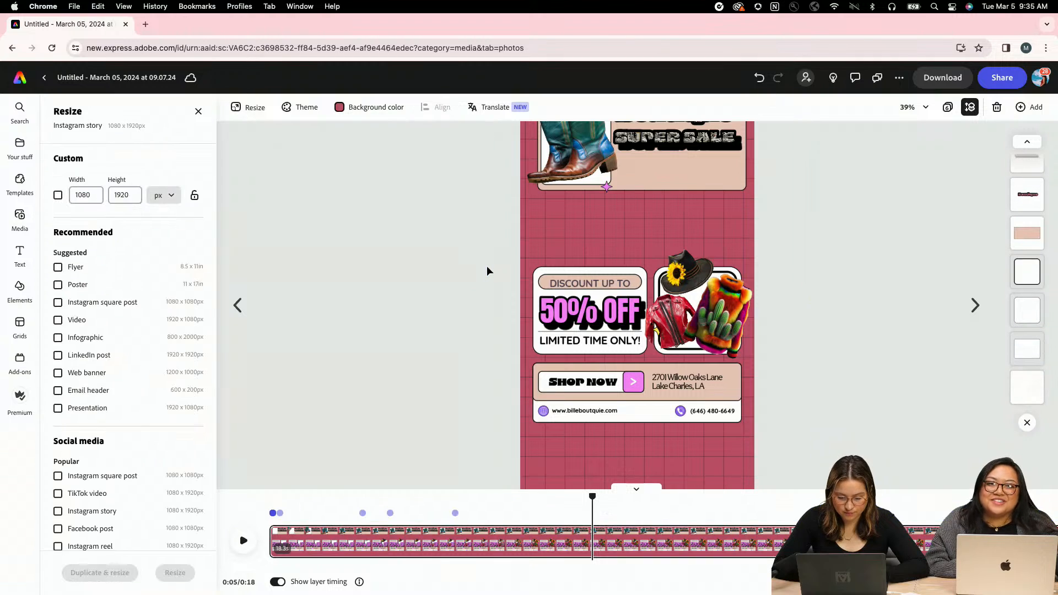
{"action": "left_click_drag", "start_coordinate": [485, 270], "coordinate": [531, 234]}
{"action": "key", "text": "super+z"}
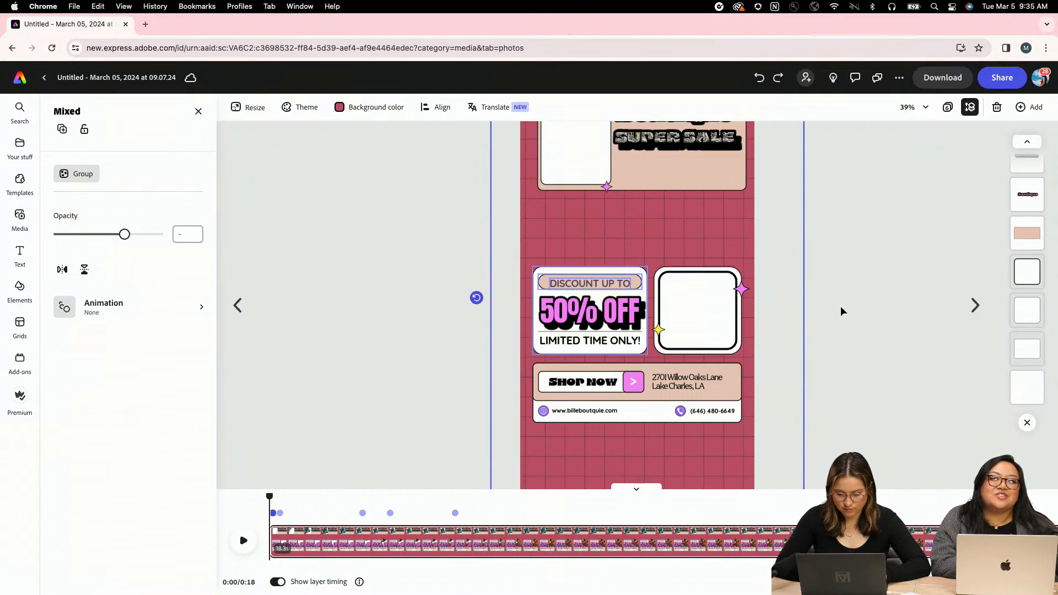
- Move the white discount card up toward the header and stretch its lower edge down to enclose the LIMITED TIME ONLY! text
{"action": "left_click", "coordinate": [608, 268]}
{"action": "left_click_drag", "start_coordinate": [609, 274], "coordinate": [605, 211]}
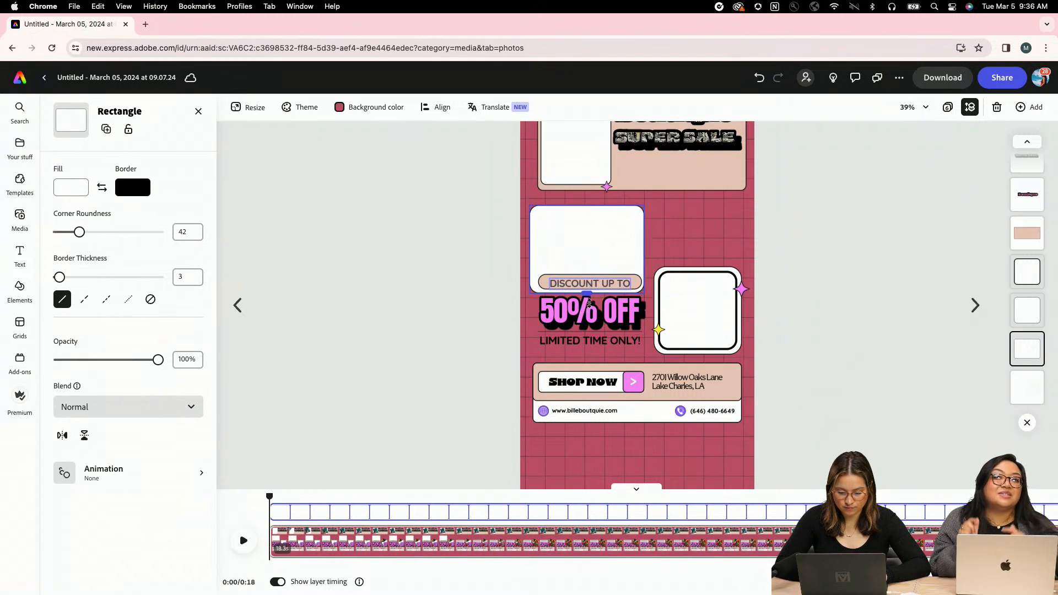
{"action": "left_click_drag", "start_coordinate": [588, 302], "coordinate": [588, 350]}
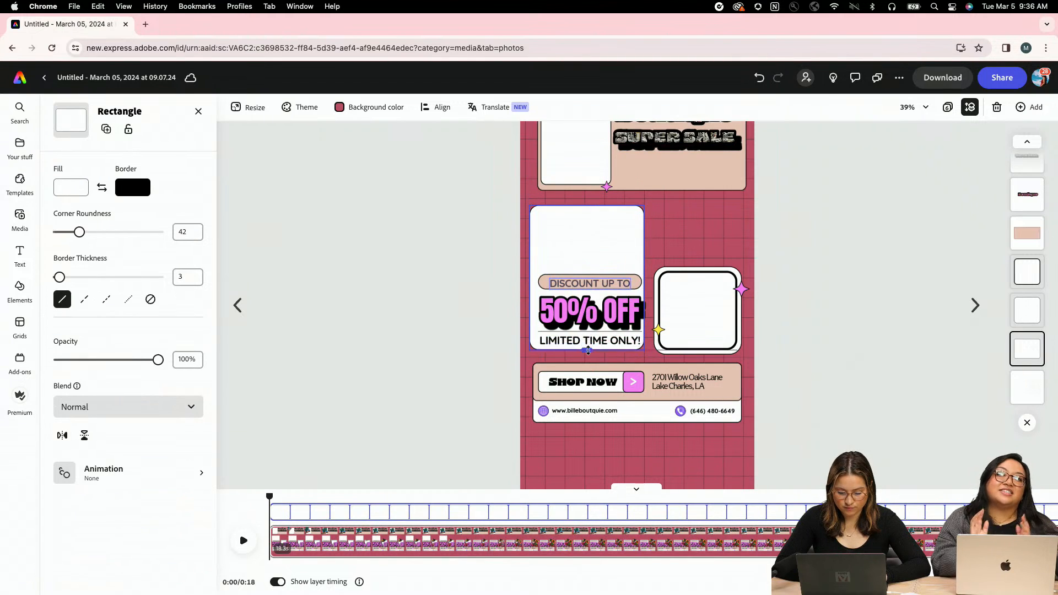
- Move the beige pill shape to the top of the discount card and place the DISCOUNT UP TO text on it
{"action": "left_click_drag", "start_coordinate": [583, 278], "coordinate": [544, 228]}
{"action": "left_click", "coordinate": [582, 285]}
{"action": "left_click", "coordinate": [541, 283]}
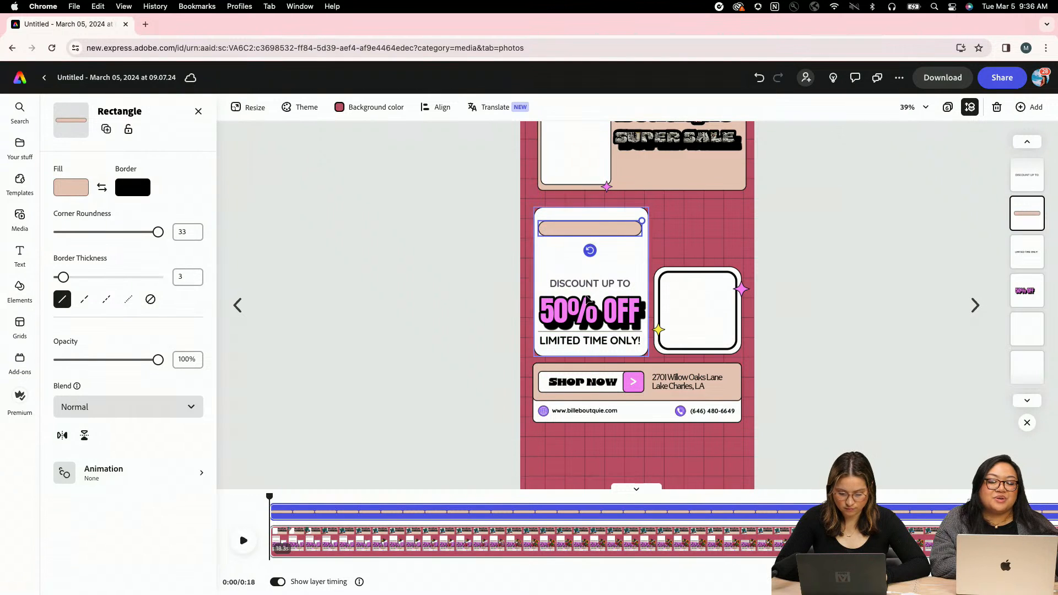
{"action": "left_click_drag", "start_coordinate": [582, 286], "coordinate": [579, 232]}
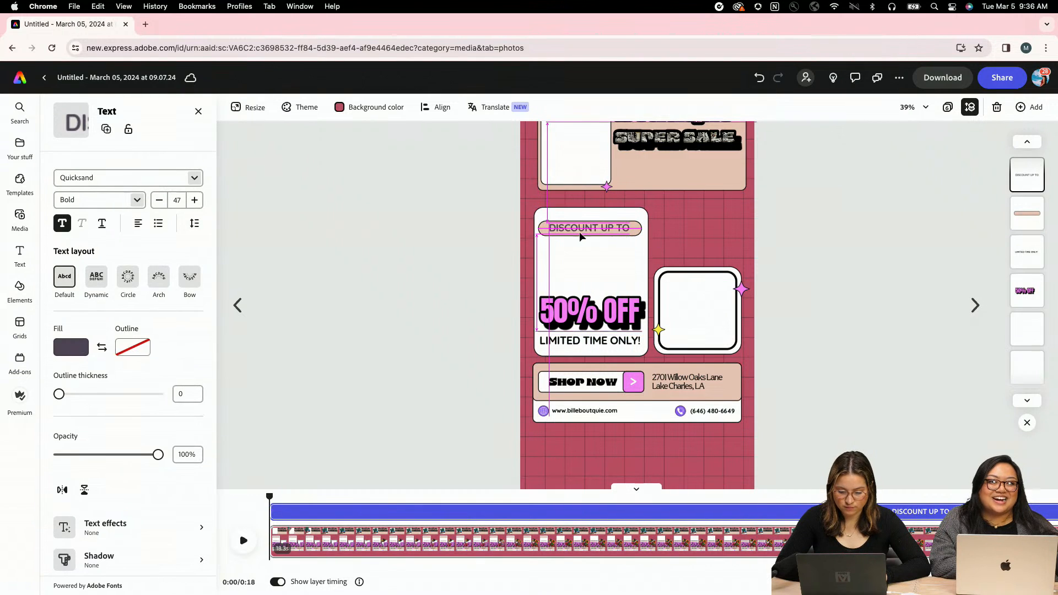
- Move the 50% OFF text up beneath the pill shape and raise the LIMITED TIME ONLY! text above the divider line
{"action": "left_click_drag", "start_coordinate": [584, 311], "coordinate": [585, 259]}
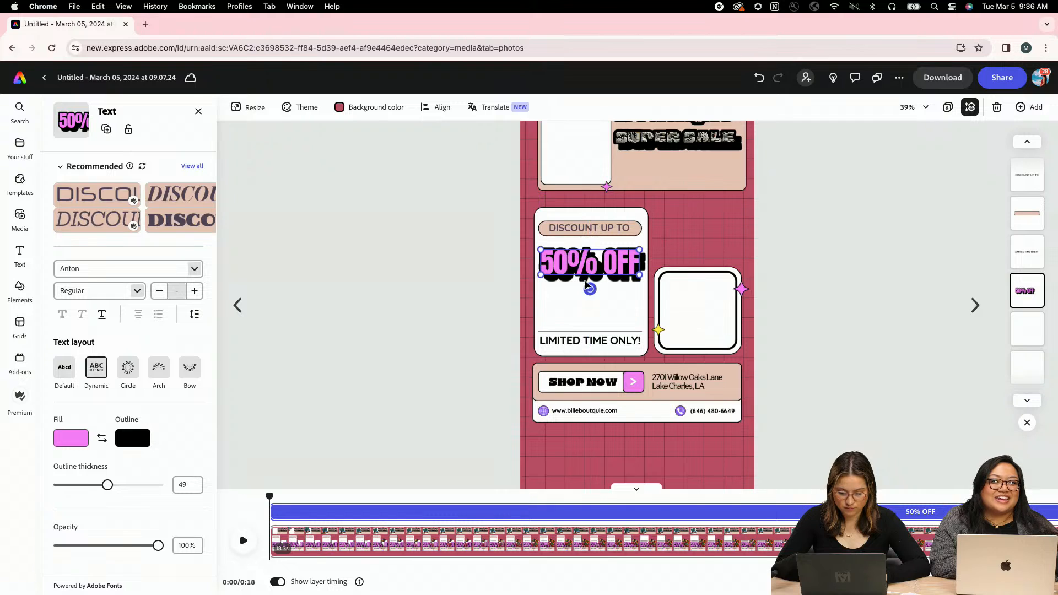
{"action": "left_click_drag", "start_coordinate": [585, 340], "coordinate": [584, 316]}
{"action": "left_click", "coordinate": [589, 288]}
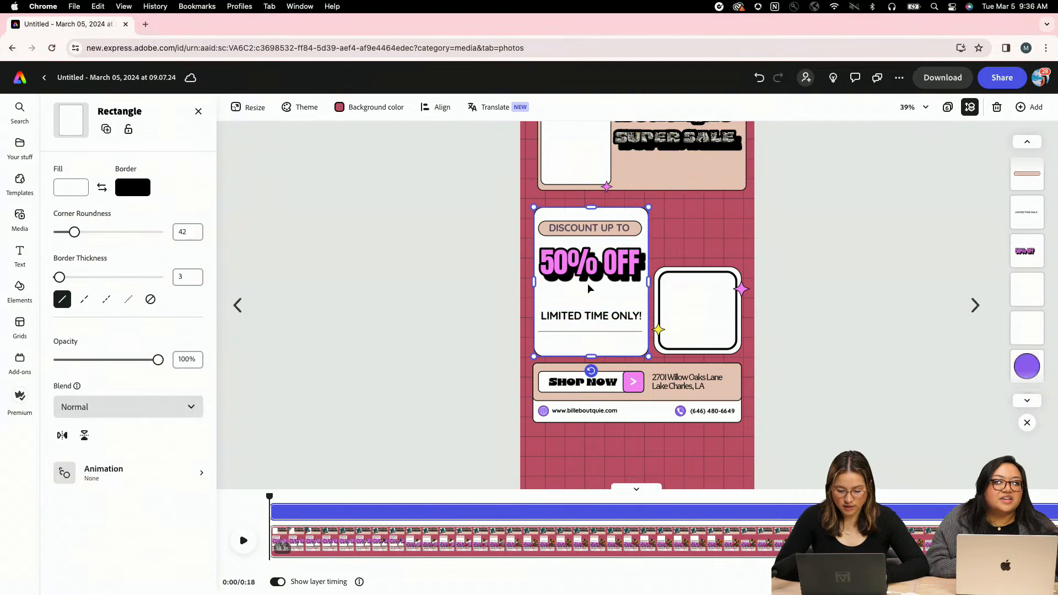
{"action": "left_click", "coordinate": [588, 283]}
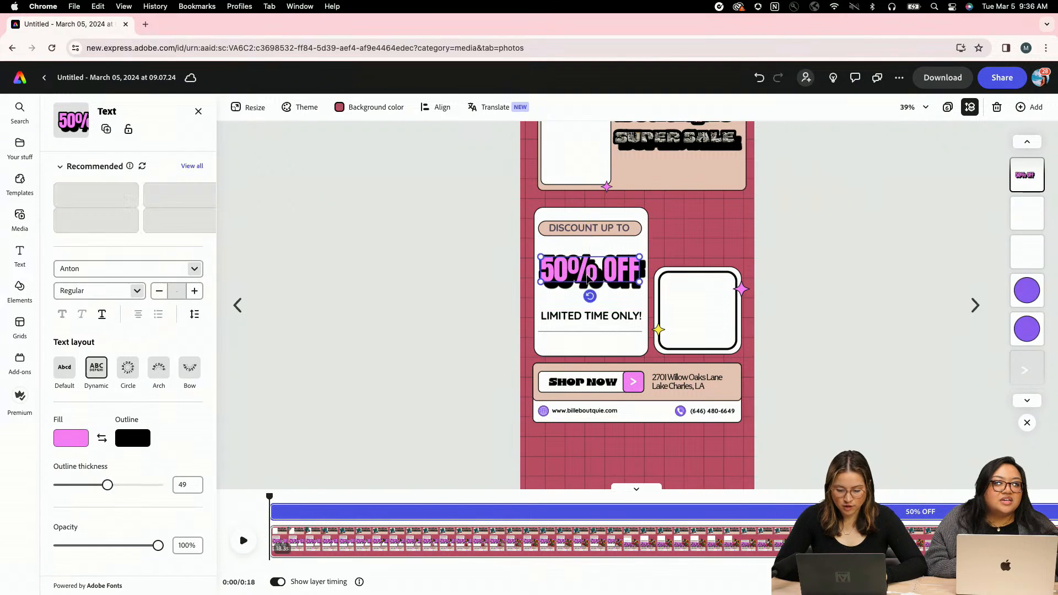
- Lower the divider line toward the bottom of the discount card and move the LIMITED TIME ONLY! text down just above it
{"action": "left_click", "coordinate": [808, 262]}
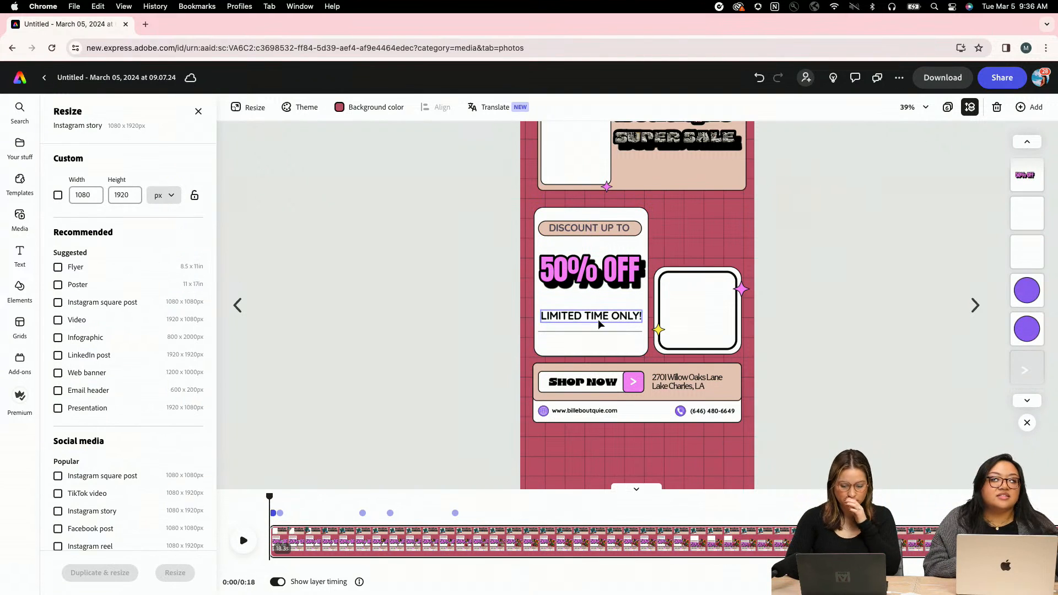
{"action": "left_click_drag", "start_coordinate": [589, 331], "coordinate": [593, 341]}
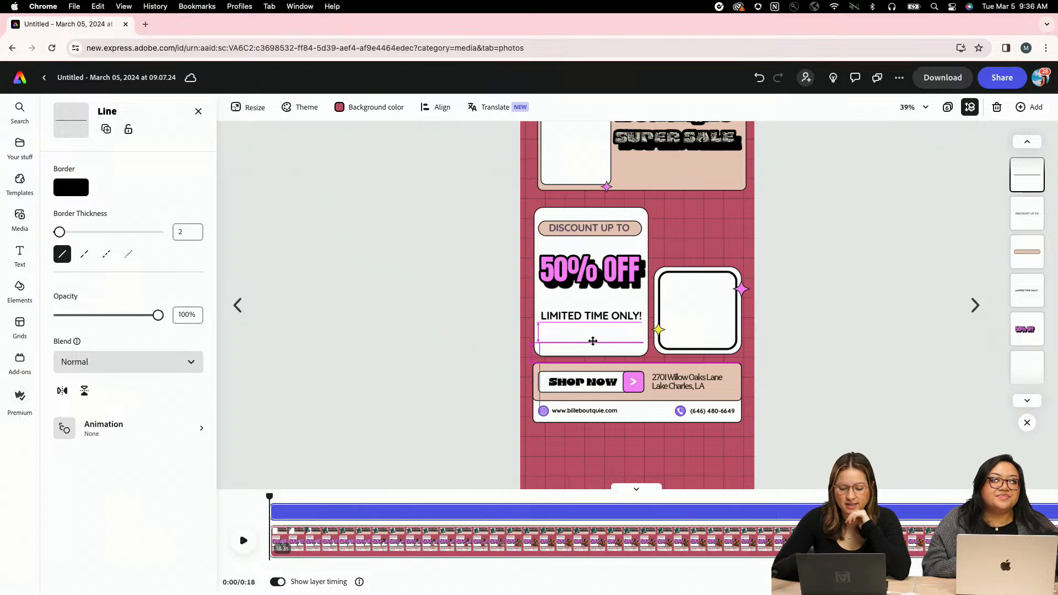
{"action": "left_click", "coordinate": [591, 320]}
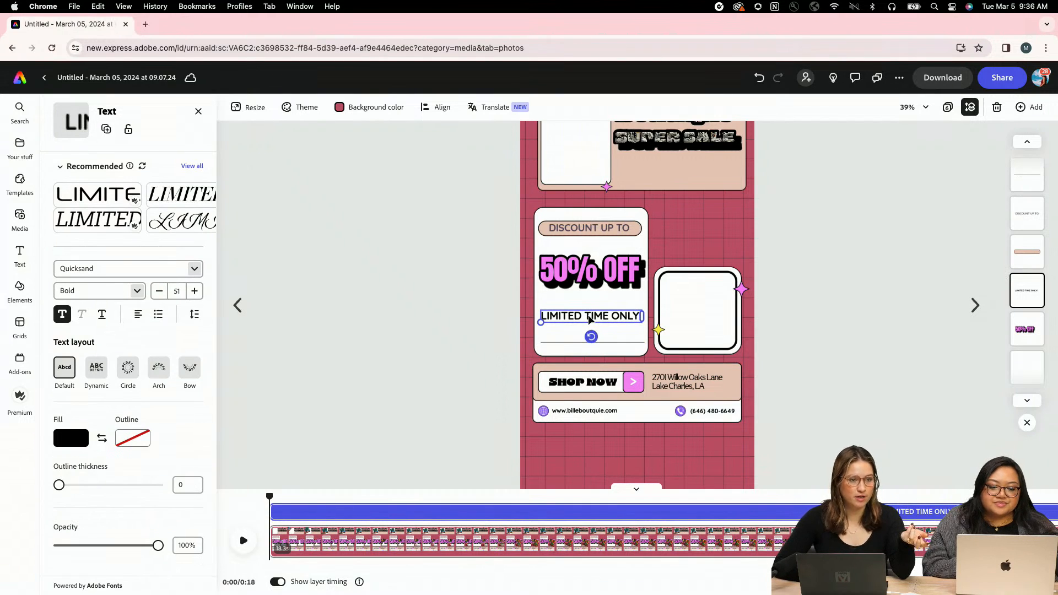
{"action": "left_click_drag", "start_coordinate": [590, 320], "coordinate": [588, 328]}
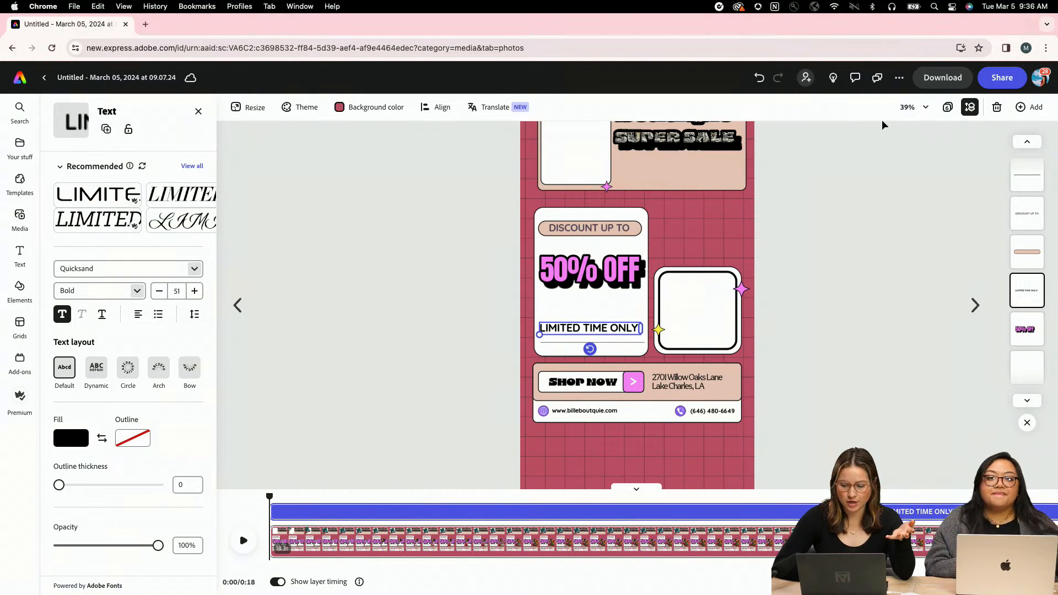
{"action": "left_click", "coordinate": [855, 78]}
{"action": "left_click", "coordinate": [872, 82]}
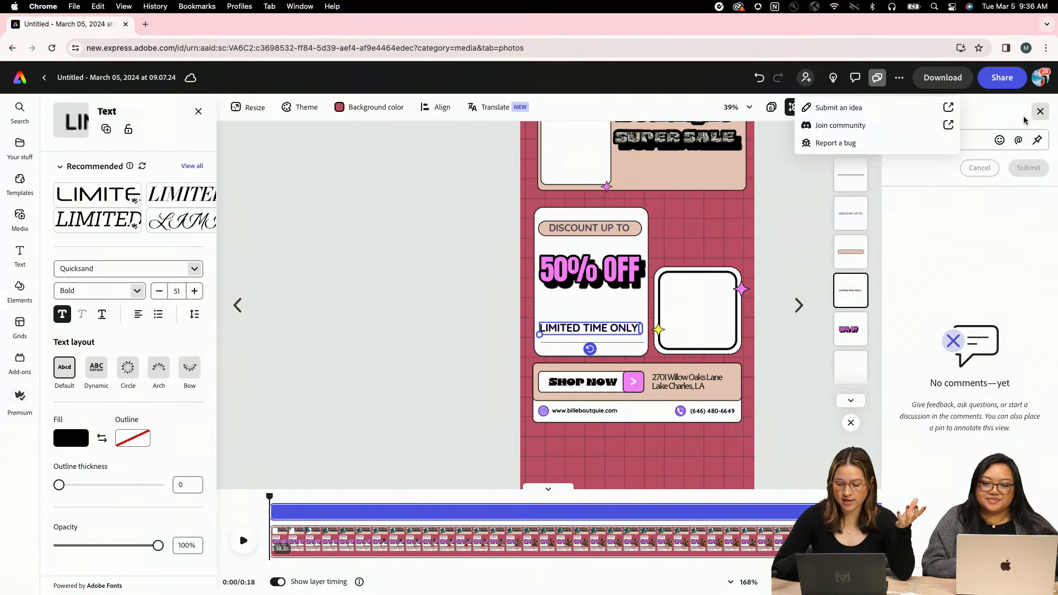
{"action": "left_click", "coordinate": [1042, 110]}
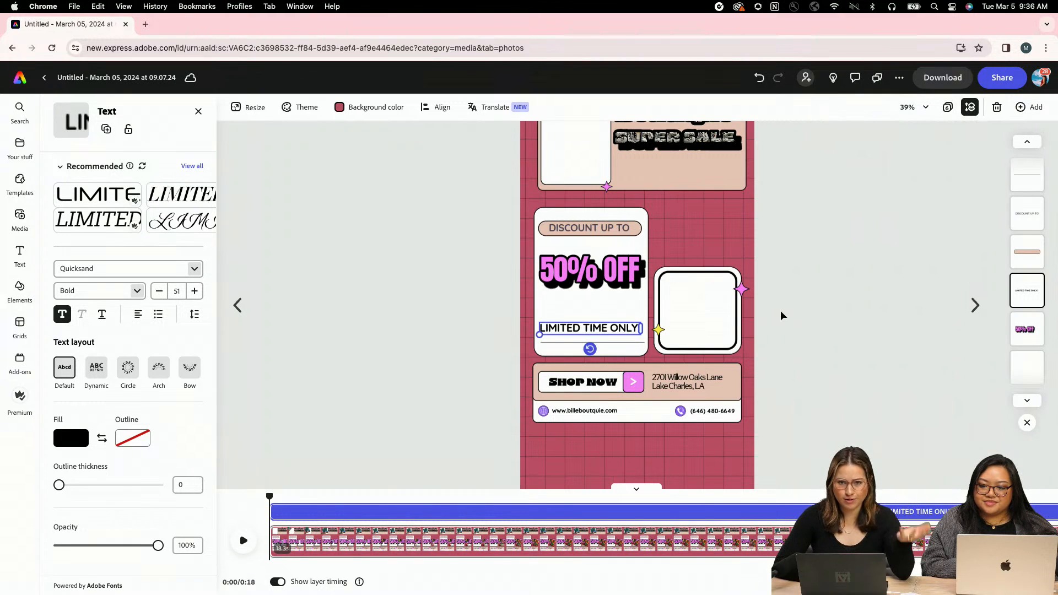
- Scrub the story page's animation to about 3.9 s, where the boots and clothing images are on the page
{"action": "scroll", "coordinate": [782, 316], "scroll_direction": "up", "scroll_amount": 3}
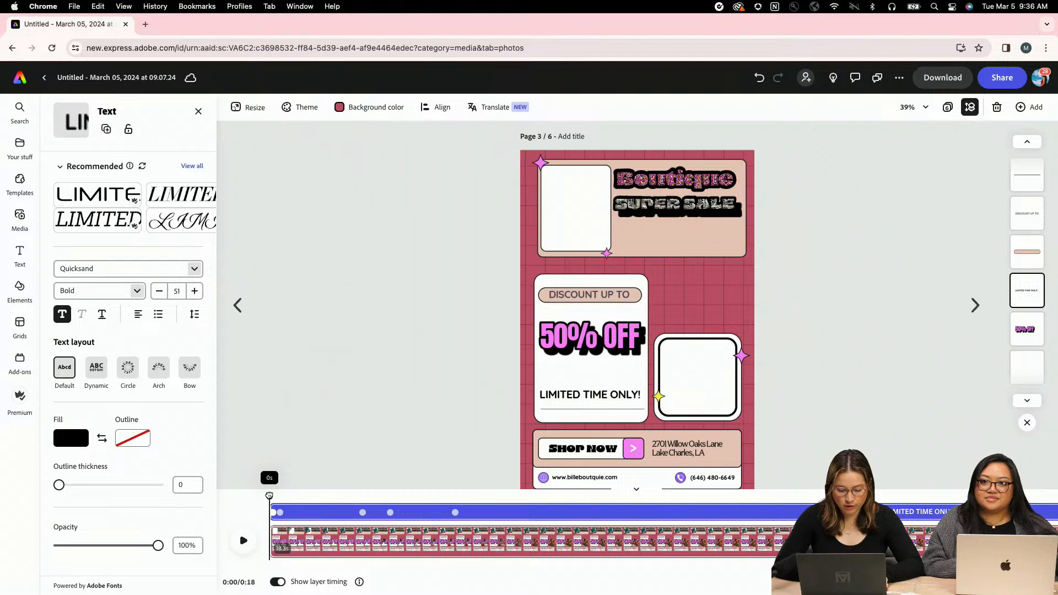
{"action": "left_click_drag", "start_coordinate": [275, 497], "coordinate": [247, 517]}
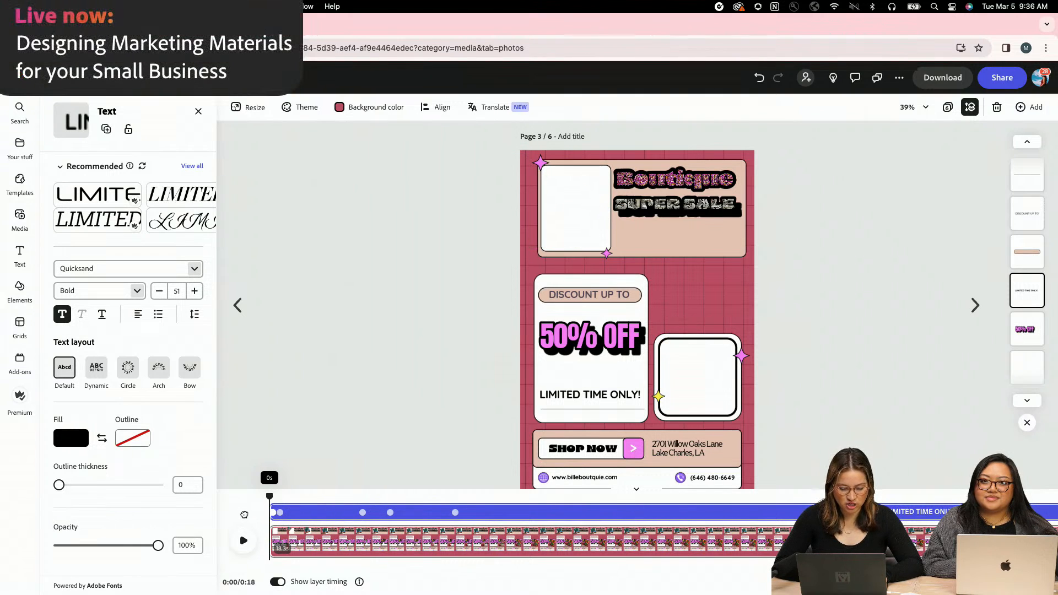
{"action": "left_click_drag", "start_coordinate": [421, 506], "coordinate": [544, 498]}
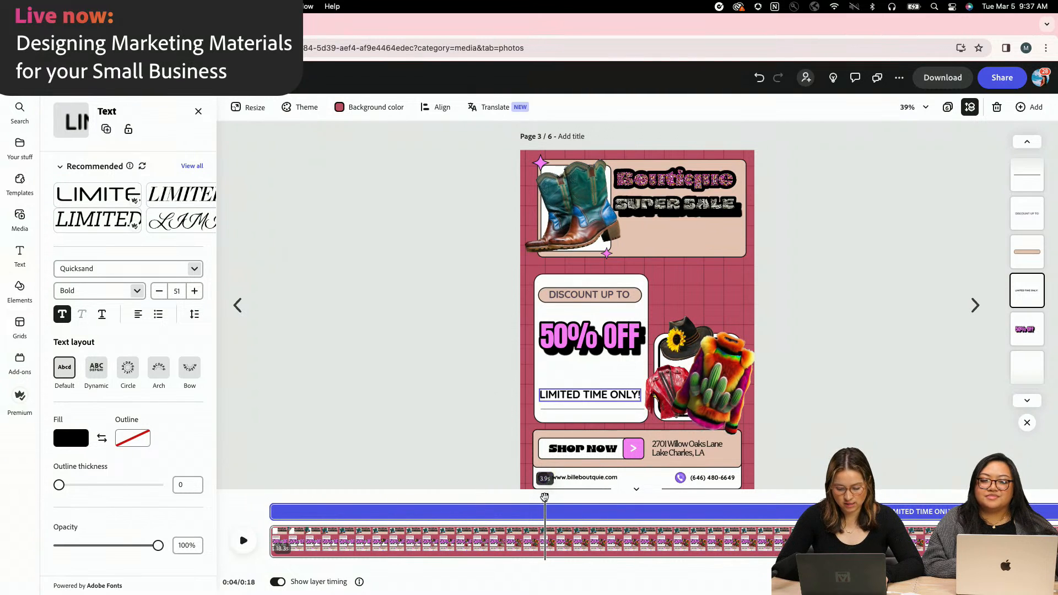
- Open the Bille's Boutique library among the saved assets
{"action": "scroll", "coordinate": [786, 310], "scroll_direction": "down", "scroll_amount": 5}
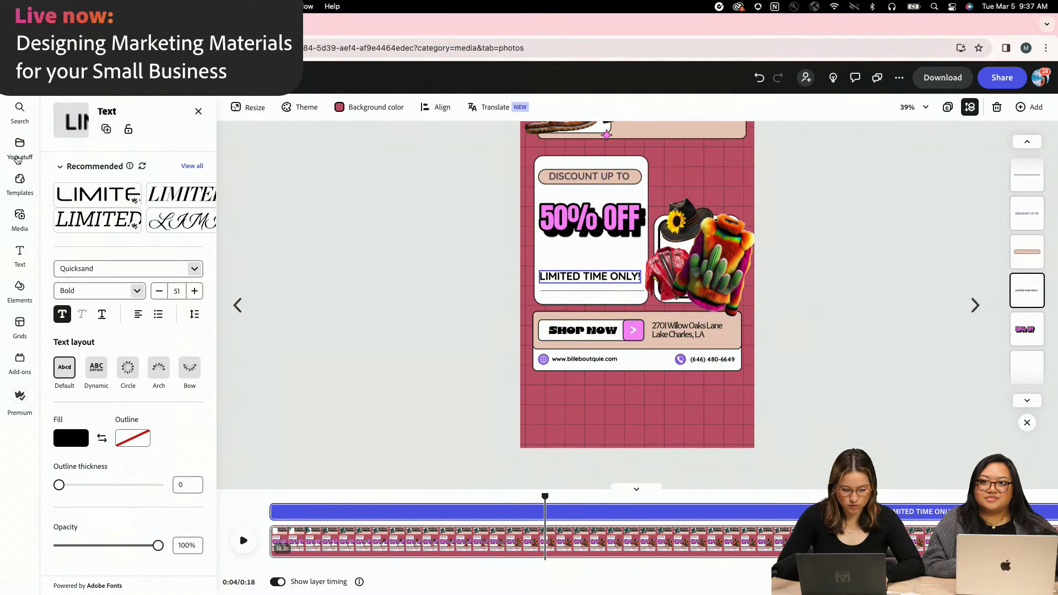
{"action": "left_click", "coordinate": [19, 148]}
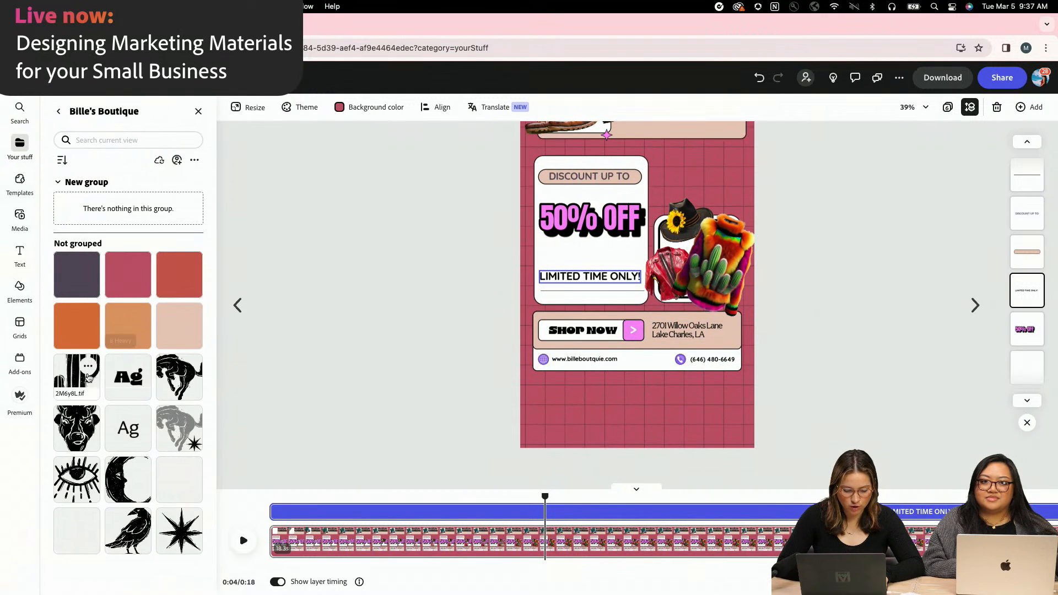
{"action": "left_click", "coordinate": [88, 366]}
{"action": "left_click", "coordinate": [265, 296]}
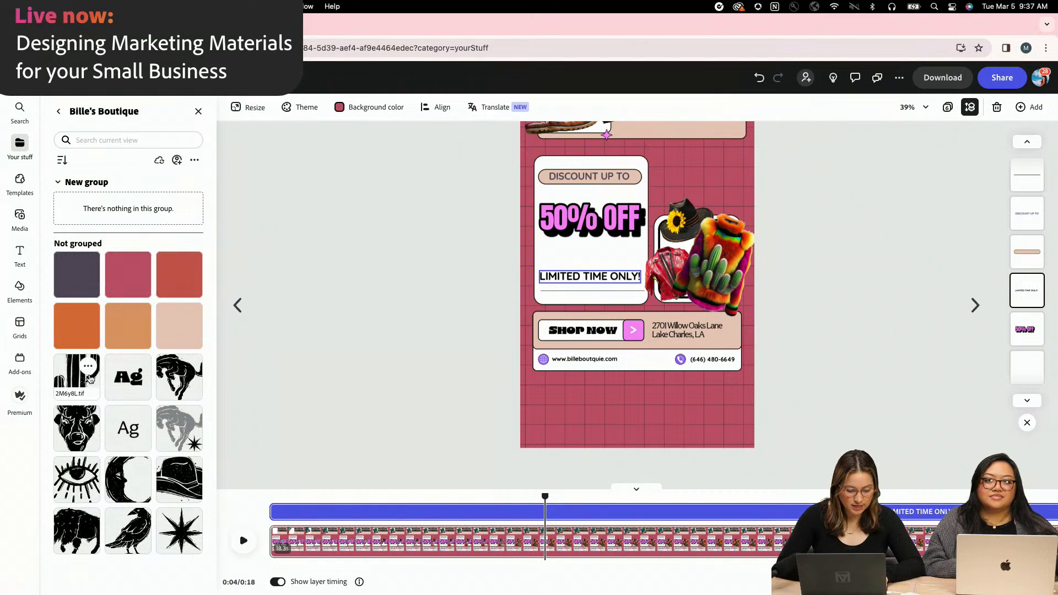
- Switch to Adobe Illustrator to view the western artwork sheet, deselect the grey horse artwork, and return to Adobe Express
{"action": "key", "text": "ctrl+Left"}
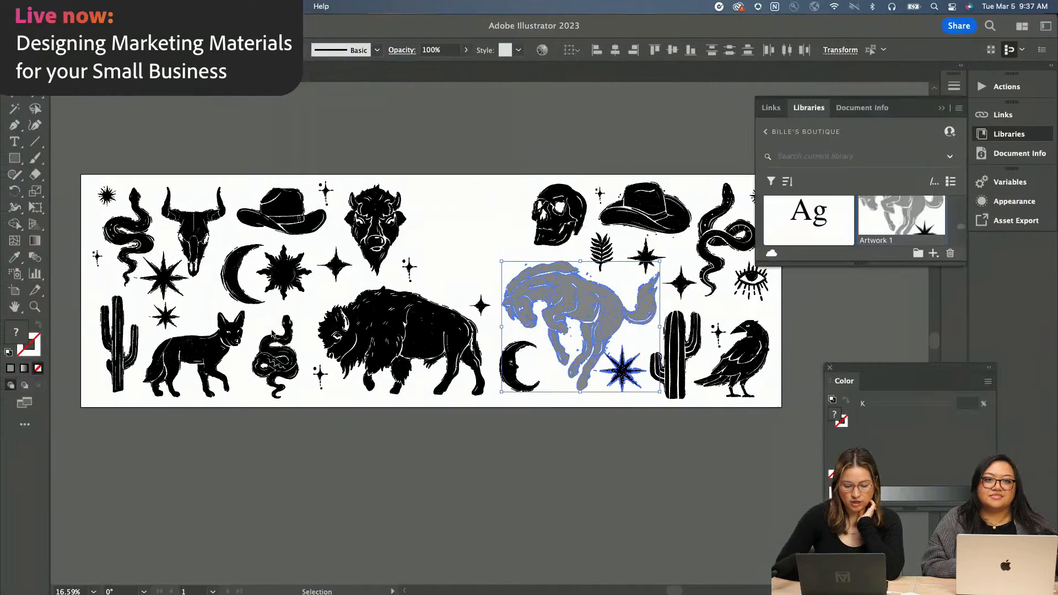
{"action": "left_click", "coordinate": [307, 149]}
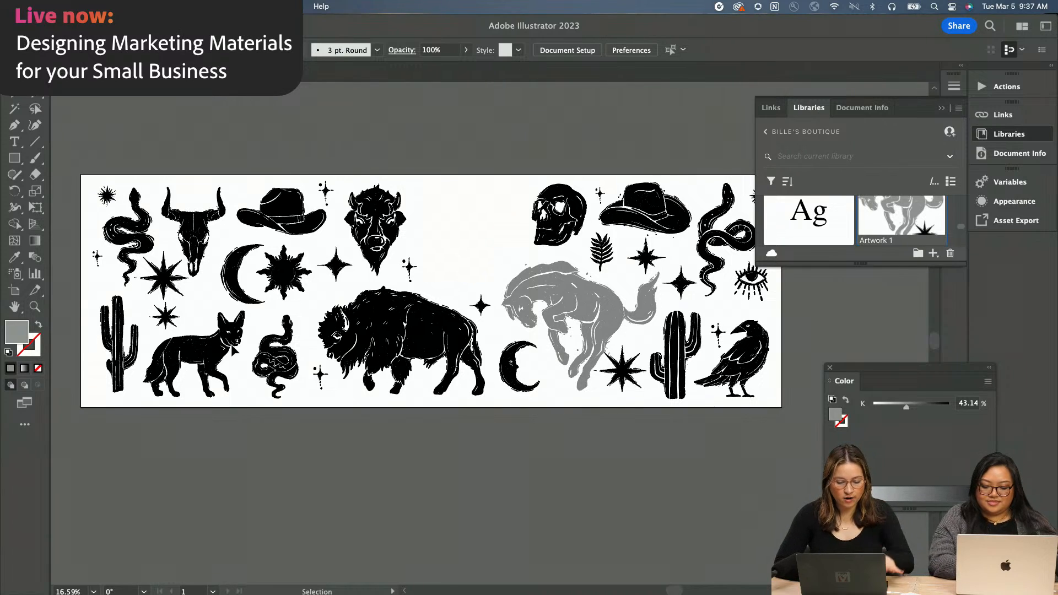
{"action": "key", "text": "ctrl+Right"}
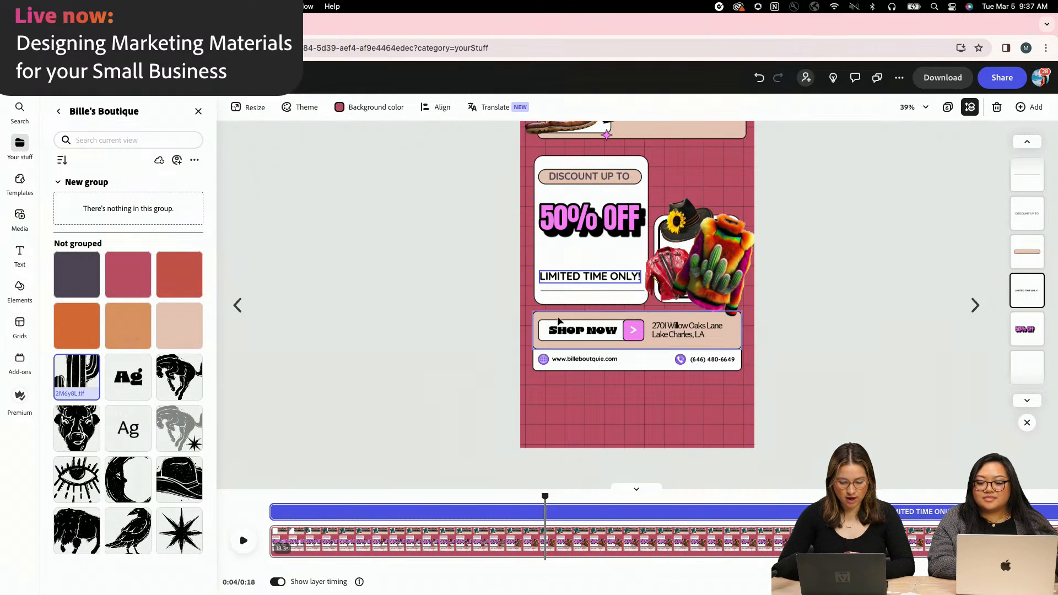
- Add the black cactus artwork to the story page's lower-left corner and move its layer to the bottom of the layer stack
{"action": "left_click_drag", "start_coordinate": [59, 389], "coordinate": [561, 359]}
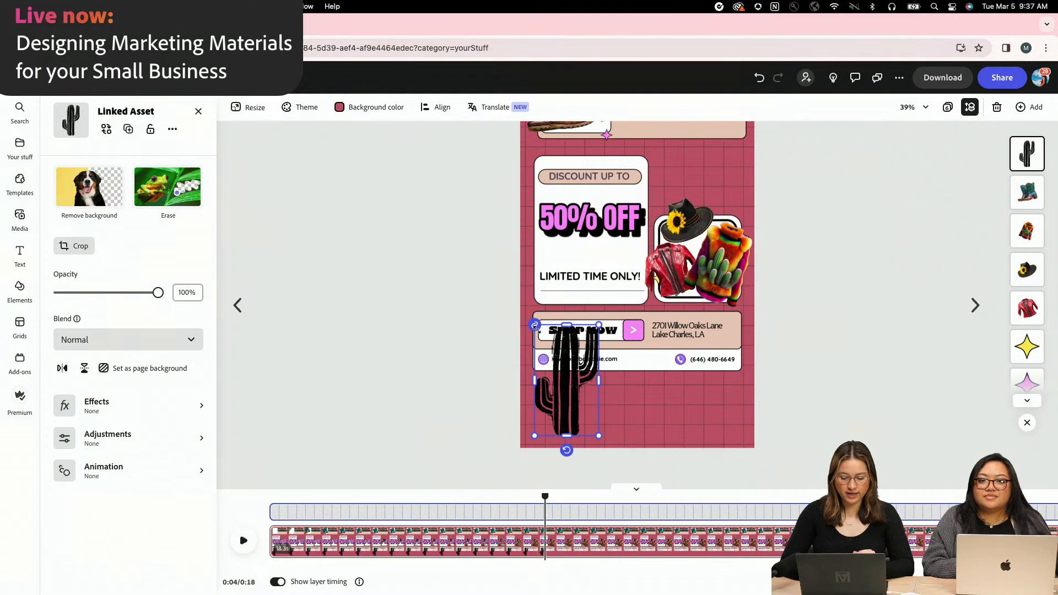
{"action": "left_click_drag", "start_coordinate": [562, 387], "coordinate": [565, 390]}
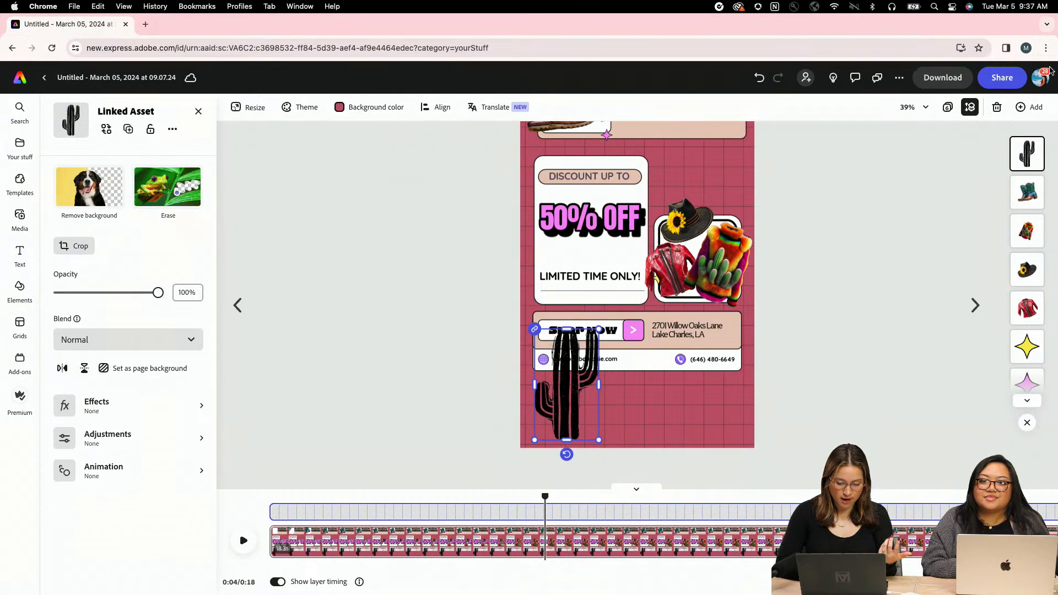
{"action": "left_click_drag", "start_coordinate": [1016, 155], "coordinate": [1019, 386]}
{"action": "scroll", "coordinate": [1022, 325], "scroll_direction": "down", "scroll_amount": 10}
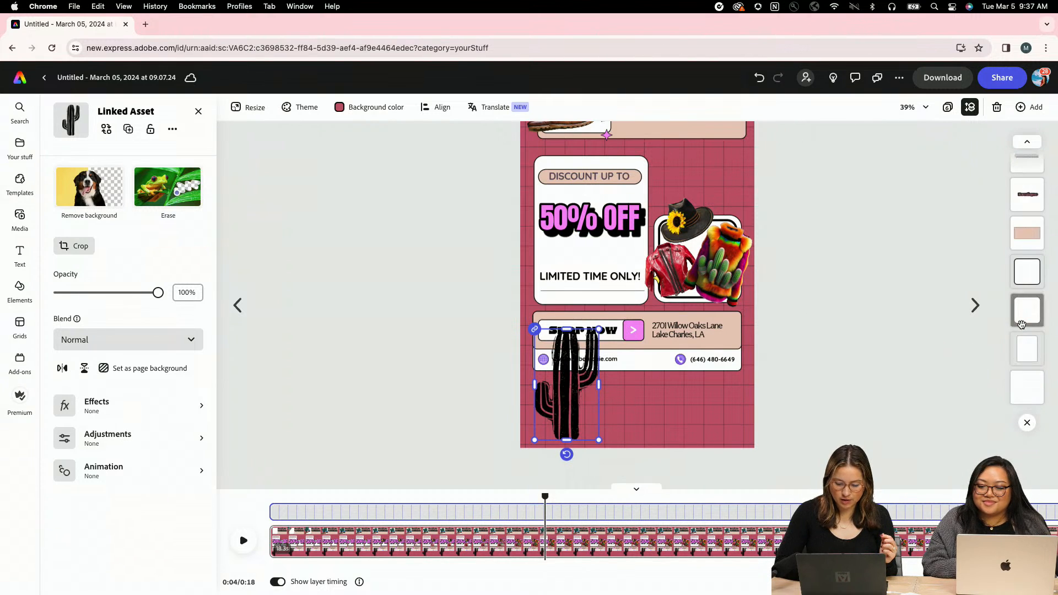
{"action": "scroll", "coordinate": [1034, 274], "scroll_direction": "up", "scroll_amount": 5}
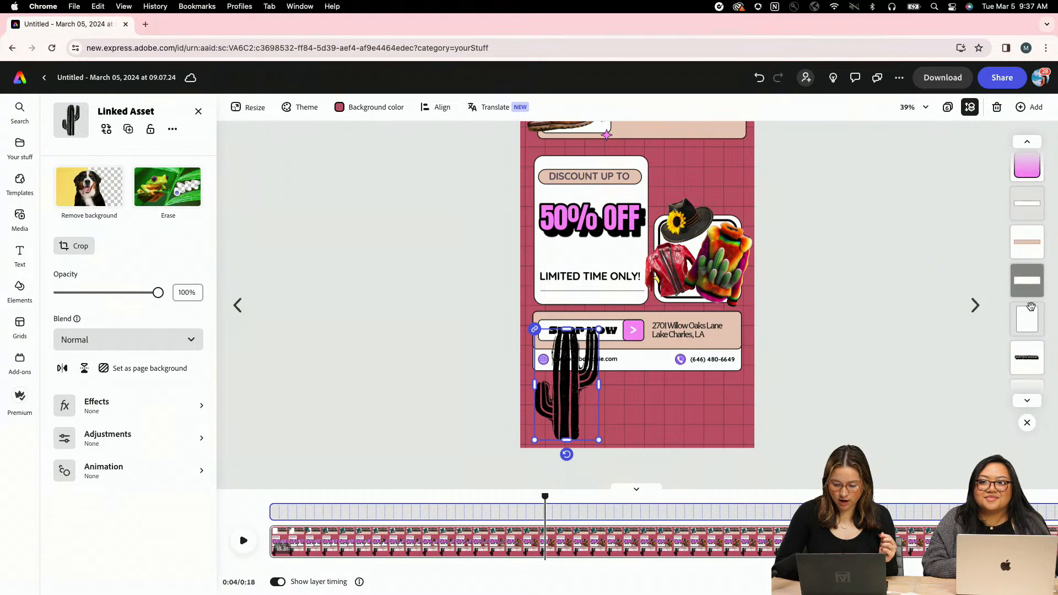
{"action": "scroll", "coordinate": [1031, 307], "scroll_direction": "up", "scroll_amount": 3}
{"action": "left_click_drag", "start_coordinate": [1021, 251], "coordinate": [1023, 383]}
{"action": "left_click", "coordinate": [924, 382]}
{"action": "scroll", "coordinate": [925, 381], "scroll_direction": "up", "scroll_amount": 3}
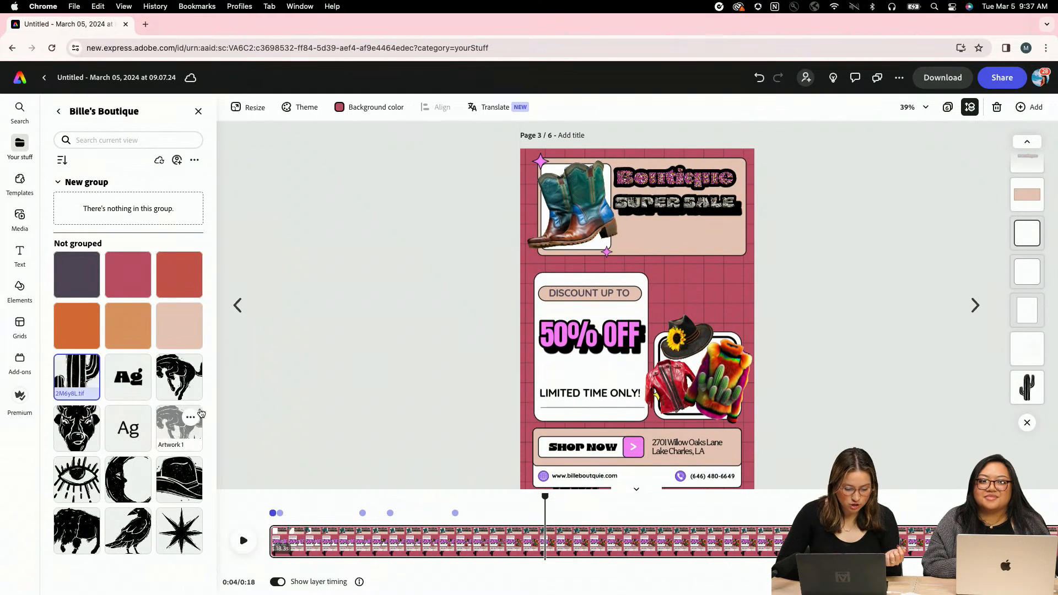
- Add the black cowboy hat artwork from the library and place it in the story page's lower-right corner below the contact bar
{"action": "right_click", "coordinate": [185, 478]}
{"action": "left_click", "coordinate": [179, 486]}
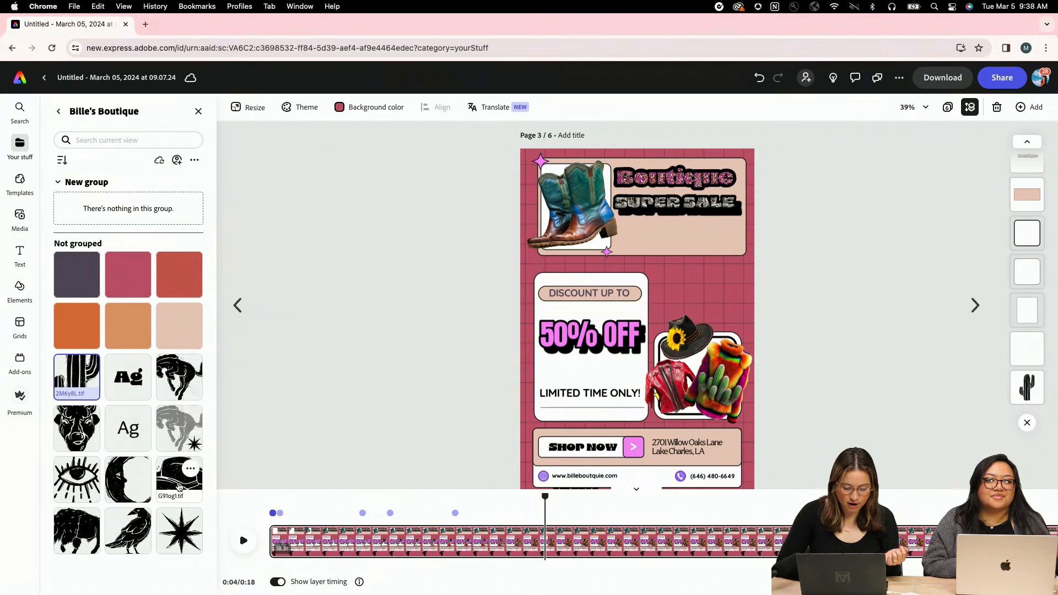
{"action": "left_click", "coordinate": [179, 486]}
{"action": "scroll", "coordinate": [534, 376], "scroll_direction": "down", "scroll_amount": 3}
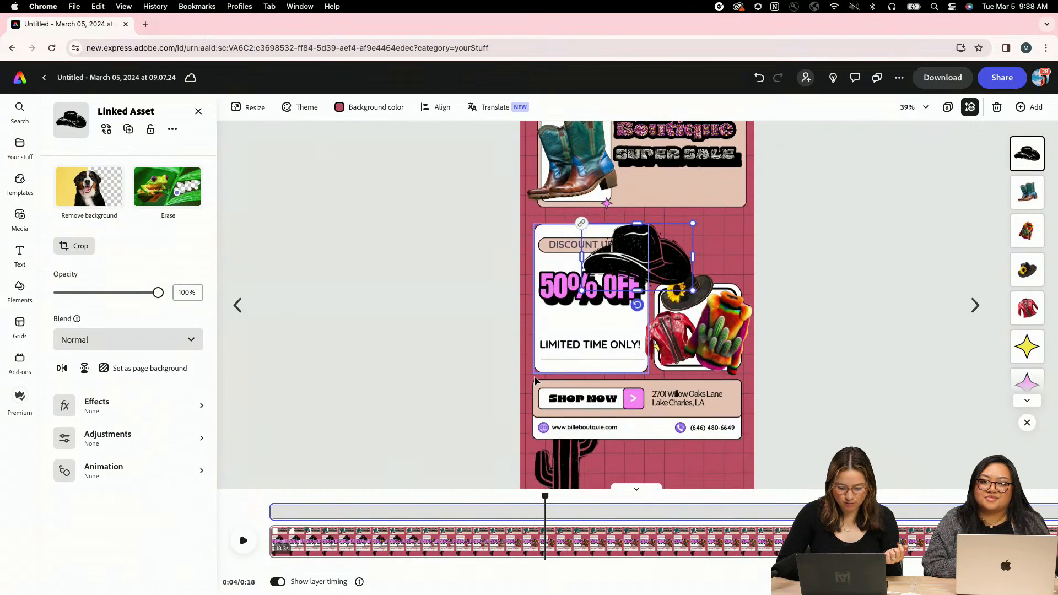
{"action": "left_click_drag", "start_coordinate": [645, 209], "coordinate": [693, 423]}
{"action": "left_click", "coordinate": [802, 430]}
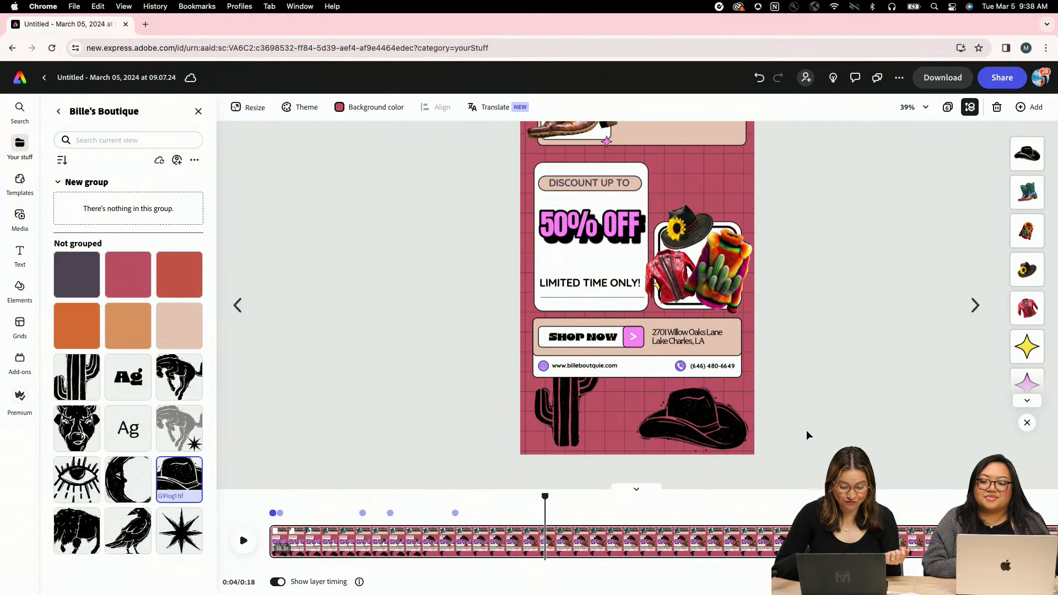
- Rotate the black cowboy hat slightly clockwise in the page's lower-right corner
{"action": "left_click", "coordinate": [692, 422]}
{"action": "left_click_drag", "start_coordinate": [693, 469], "coordinate": [691, 469]}
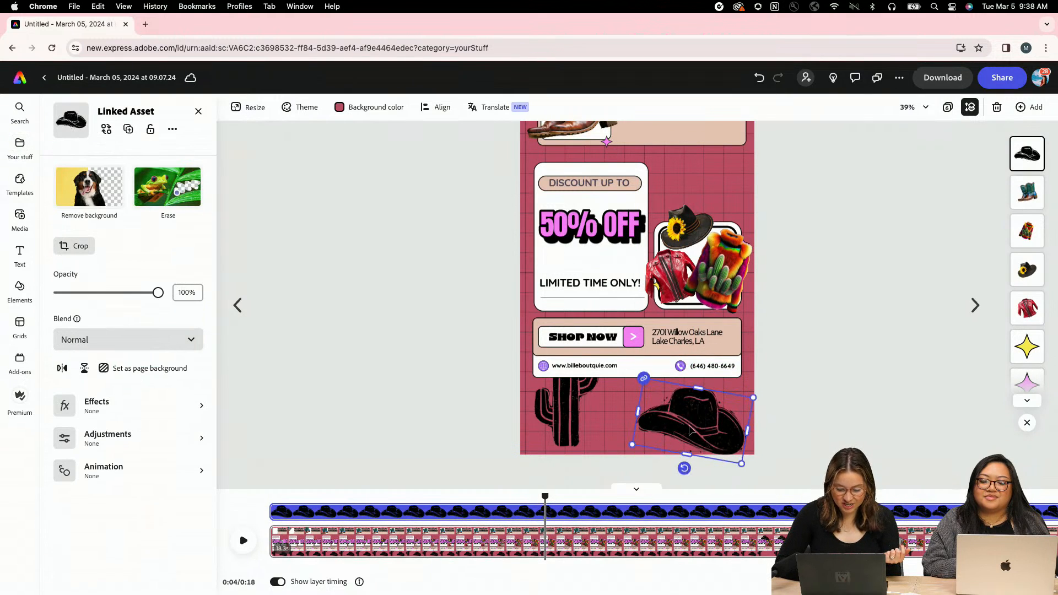
{"action": "left_click", "coordinate": [819, 399]}
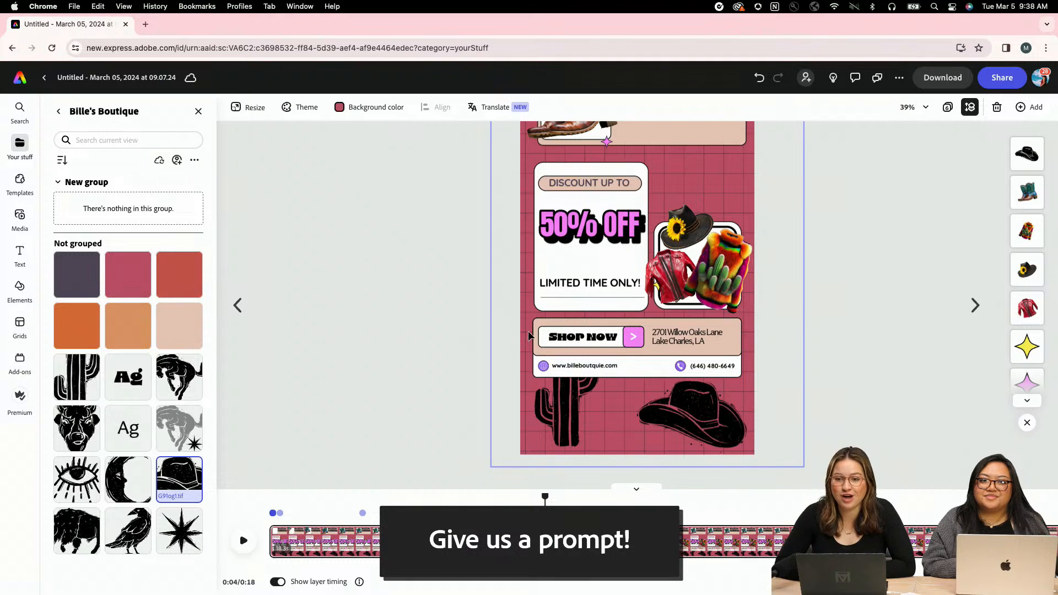
{"action": "scroll", "coordinate": [438, 302], "scroll_direction": "up", "scroll_amount": 2}
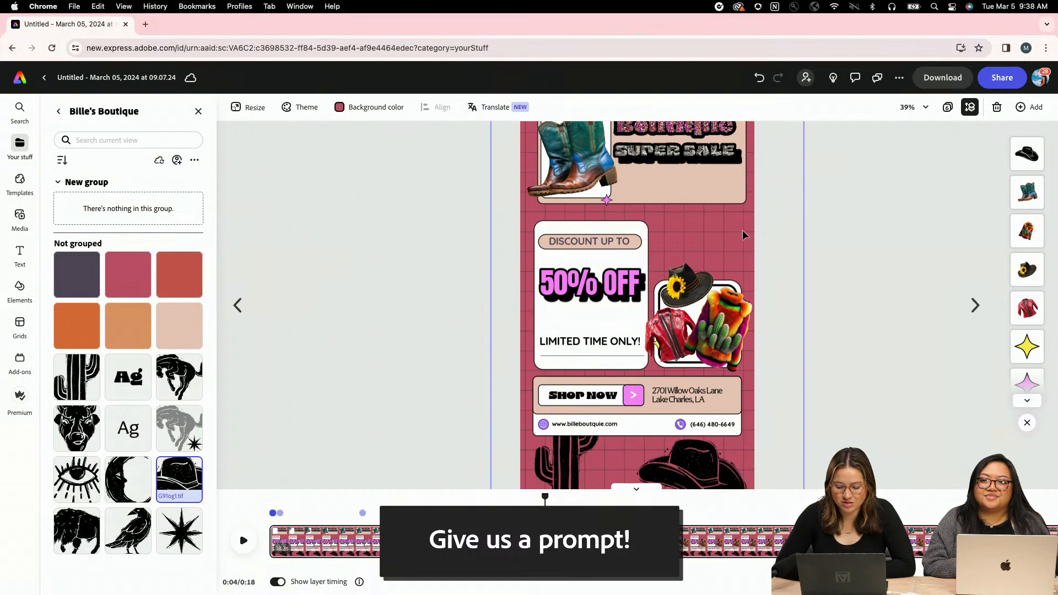
{"action": "scroll", "coordinate": [814, 265], "scroll_direction": "up", "scroll_amount": 2}
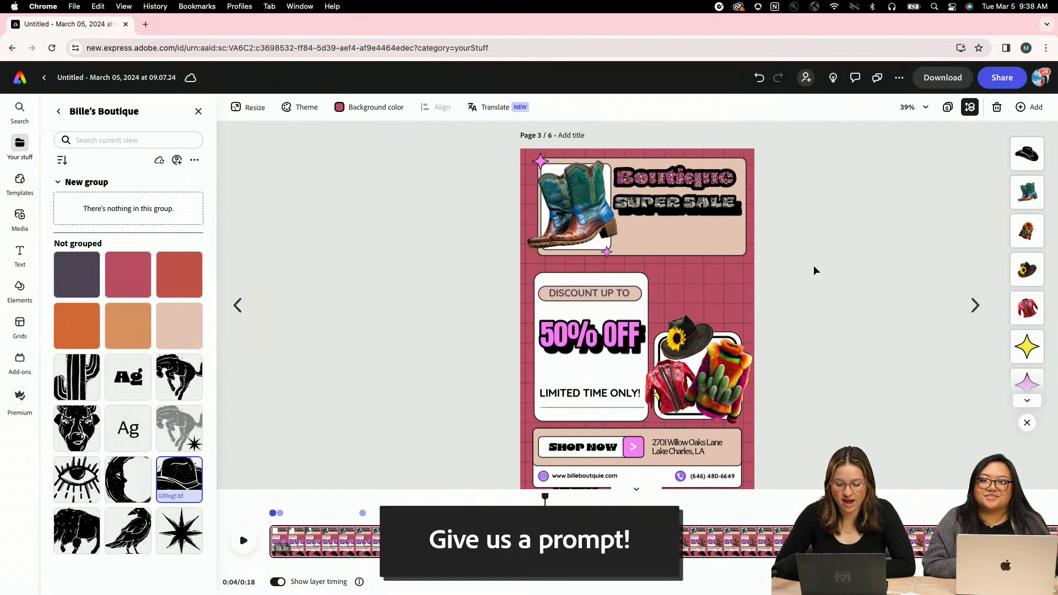
{"action": "left_click", "coordinate": [709, 214]}
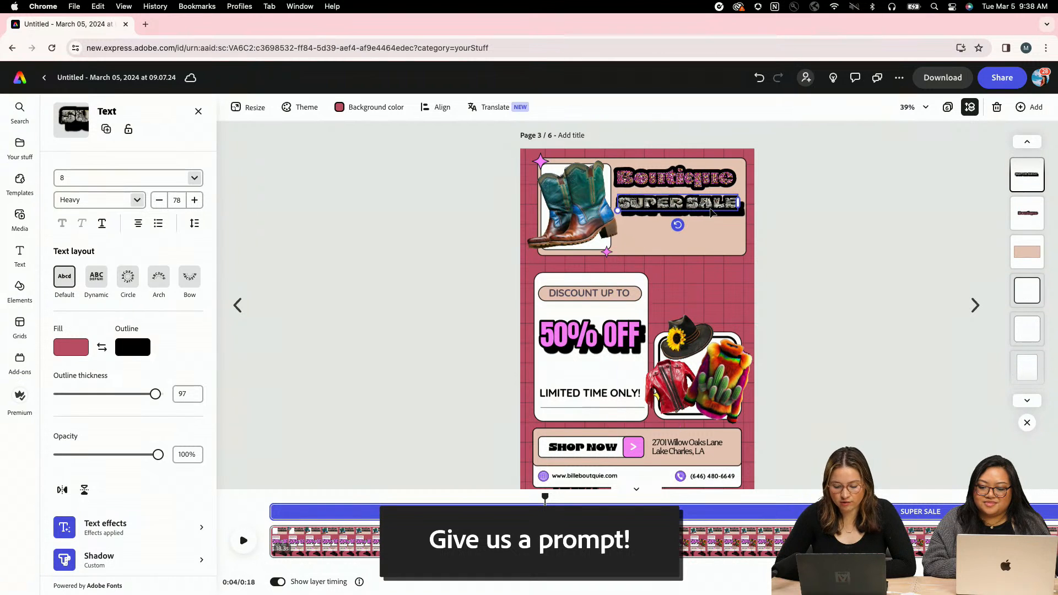
{"action": "left_click", "coordinate": [835, 247]}
{"action": "scroll", "coordinate": [835, 246], "scroll_direction": "down", "scroll_amount": 2}
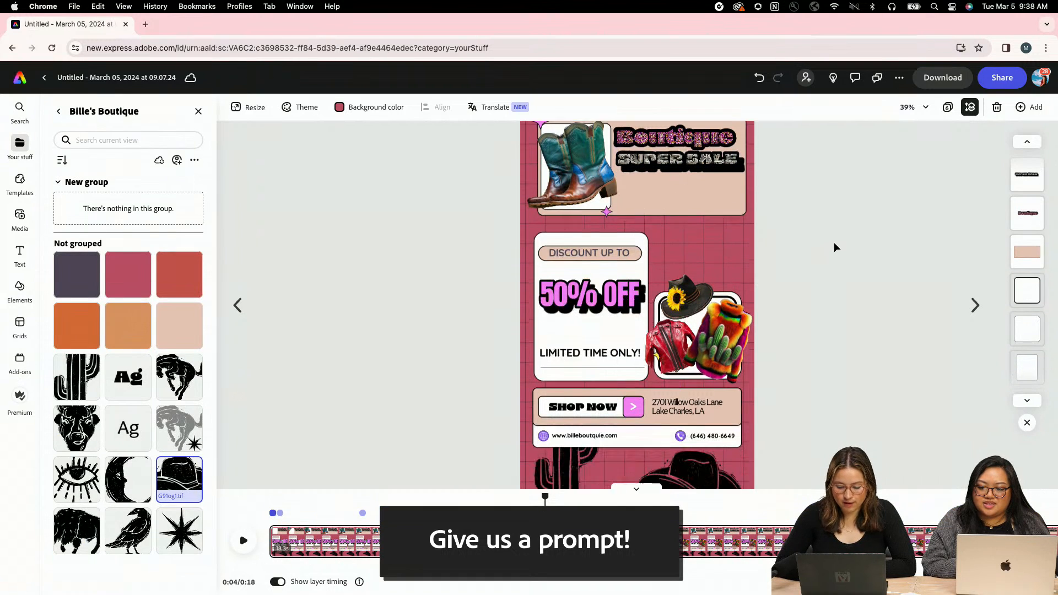
- On the square page after the story page, enlarge the whole flyer layout slightly and set the playhead to 0:04
{"action": "left_click", "coordinate": [968, 305]}
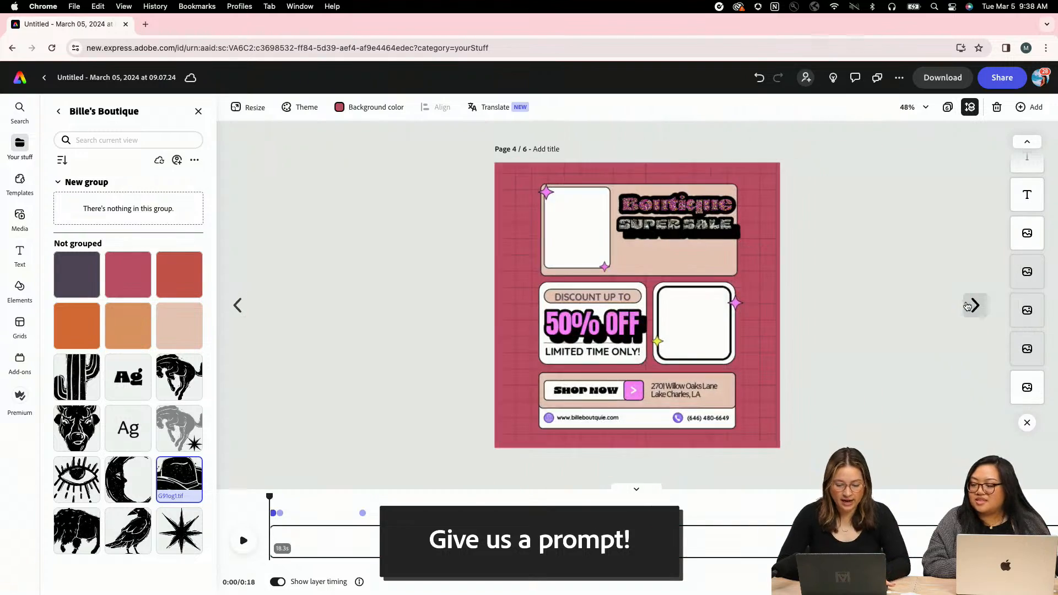
{"action": "left_click_drag", "start_coordinate": [446, 158], "coordinate": [816, 465]}
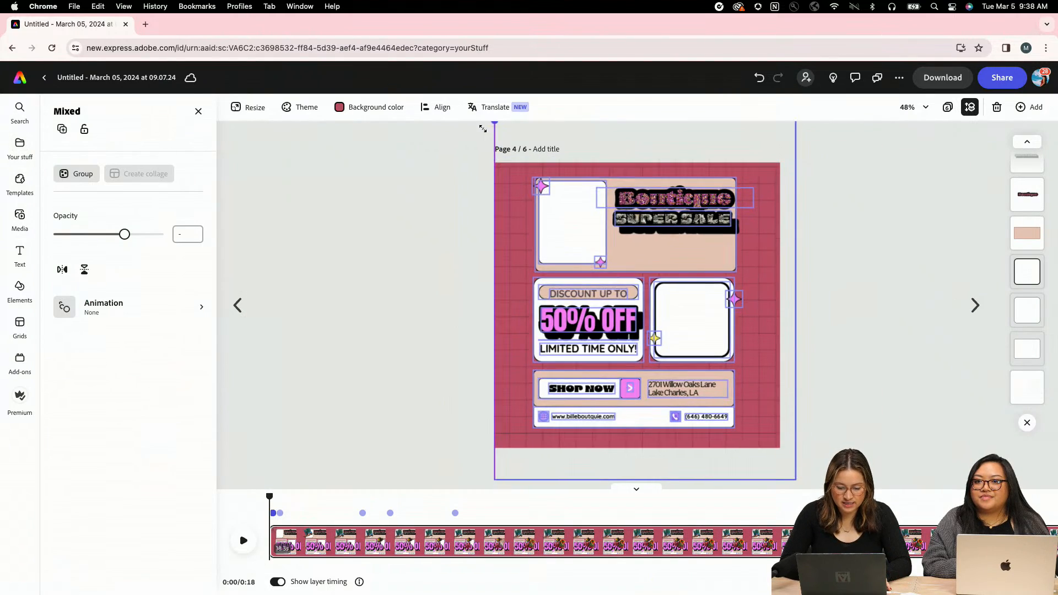
{"action": "left_click_drag", "start_coordinate": [479, 129], "coordinate": [473, 125]}
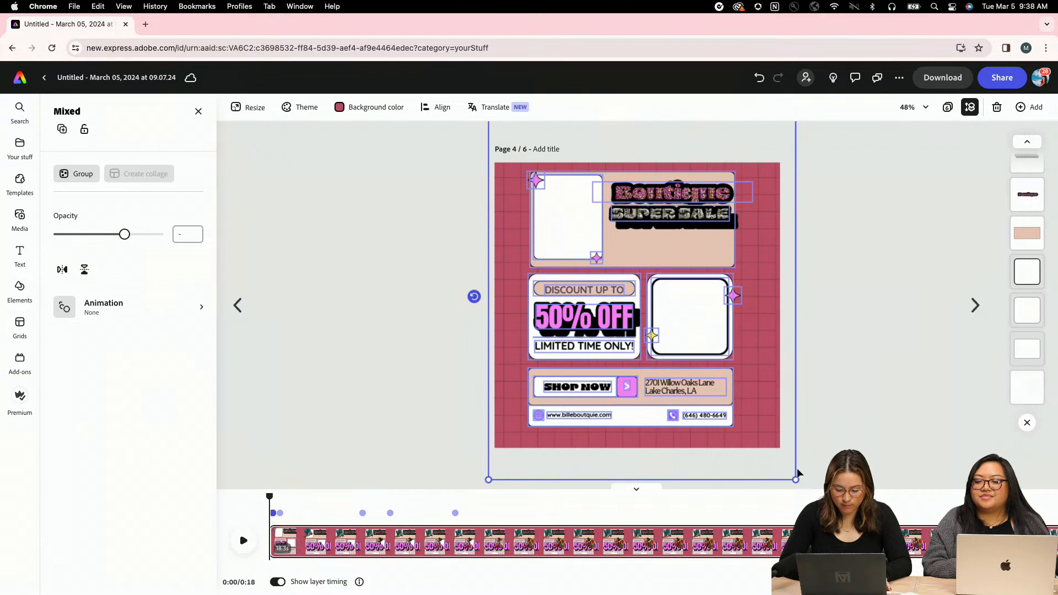
{"action": "left_click_drag", "start_coordinate": [795, 479], "coordinate": [809, 489]}
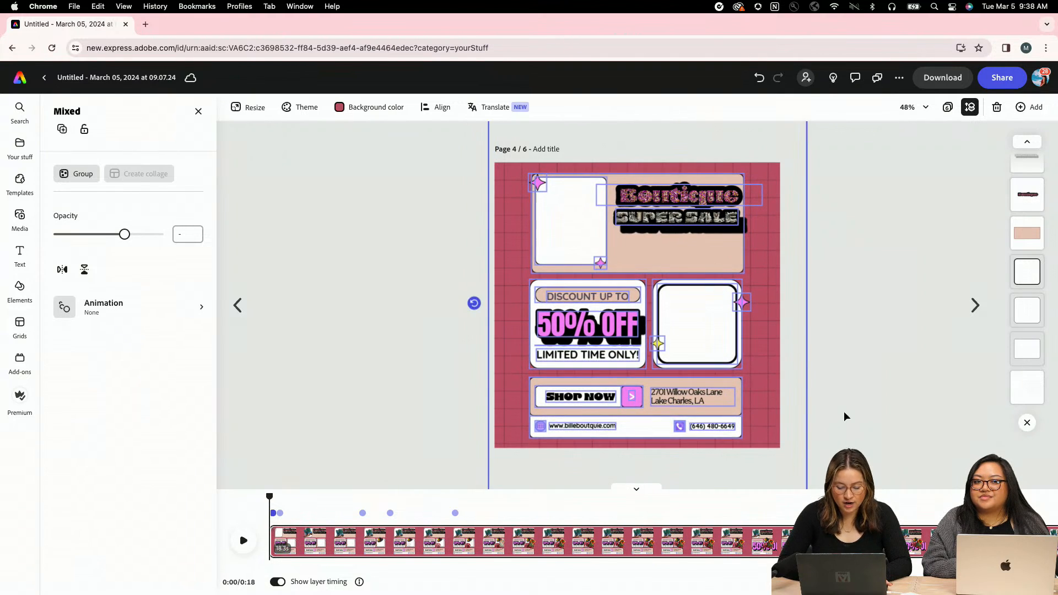
{"action": "left_click", "coordinate": [845, 418]}
{"action": "left_click_drag", "start_coordinate": [293, 497], "coordinate": [559, 493]}
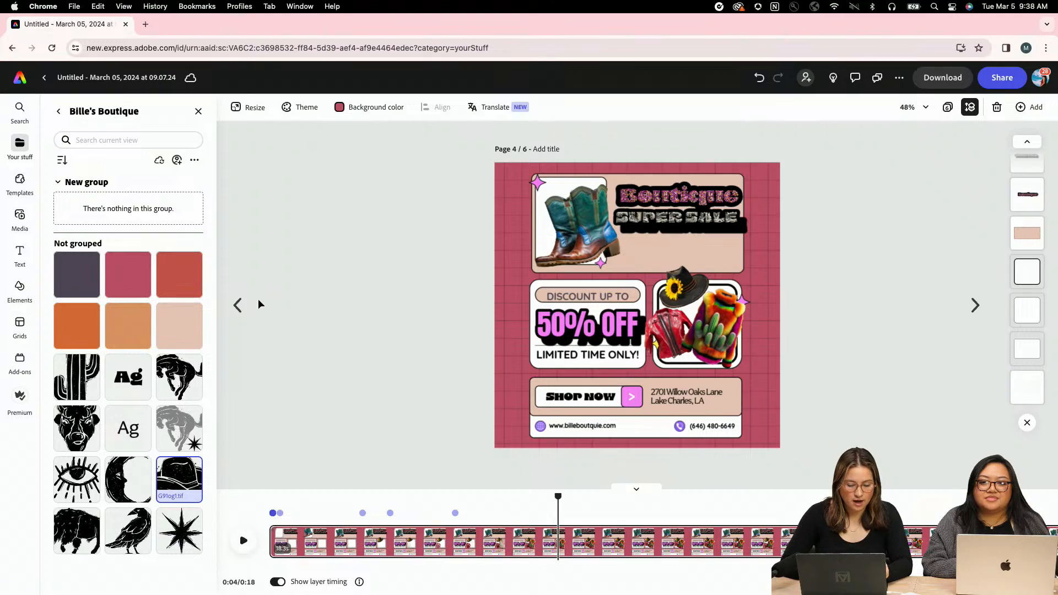
- Return to the original flyer page and create a duplicate of it at the Email header size, 600 x 200 px
{"action": "left_click", "coordinate": [238, 305]}
{"action": "left_click", "coordinate": [237, 305]}
{"action": "left_click", "coordinate": [238, 302]}
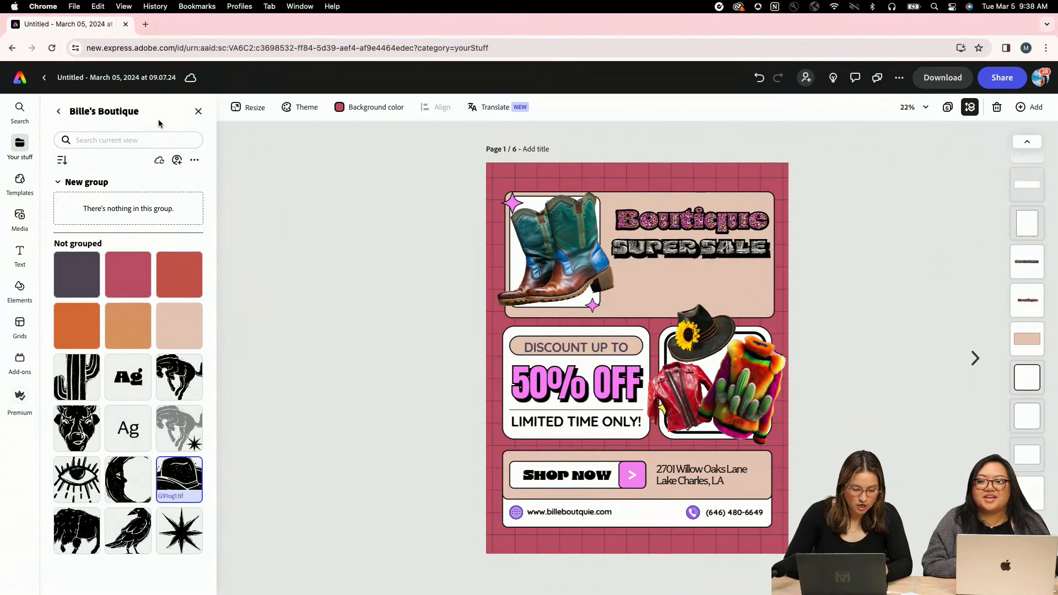
{"action": "left_click_drag", "start_coordinate": [366, 331], "coordinate": [508, 236]}
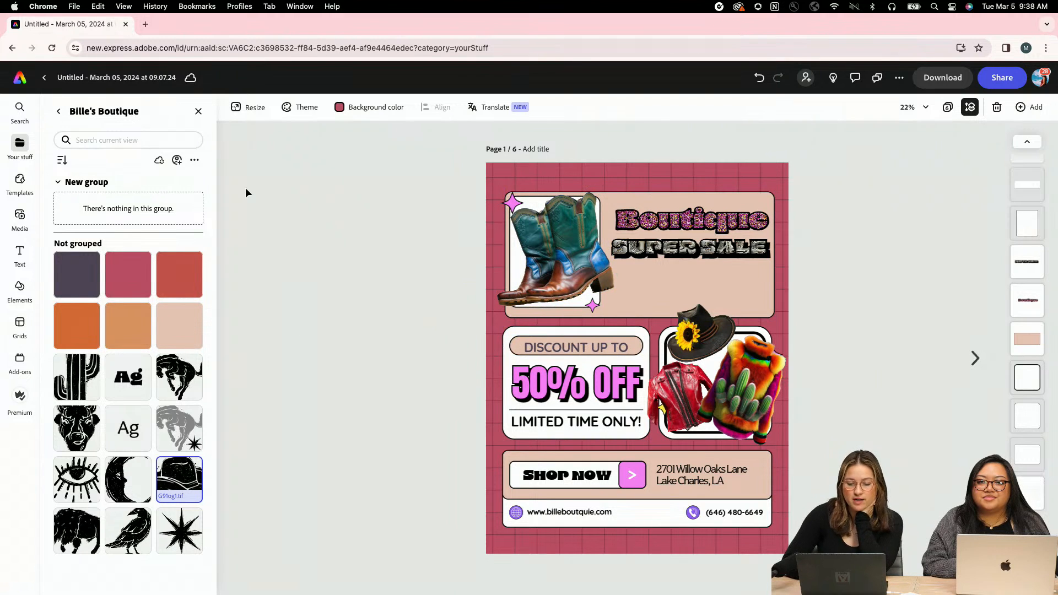
{"action": "left_click", "coordinate": [239, 110]}
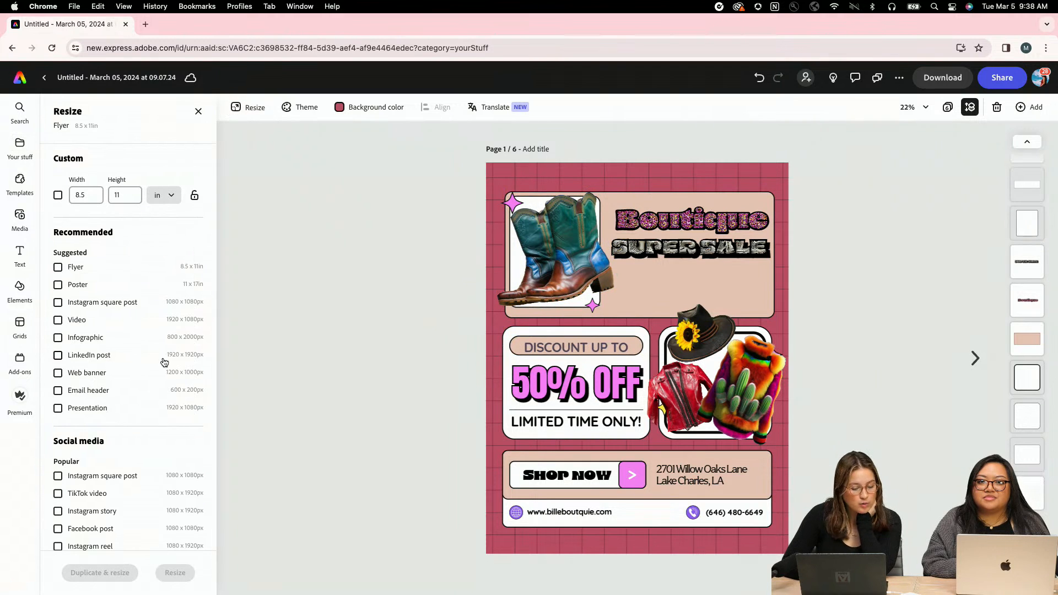
{"action": "scroll", "coordinate": [132, 381], "scroll_direction": "down", "scroll_amount": 1}
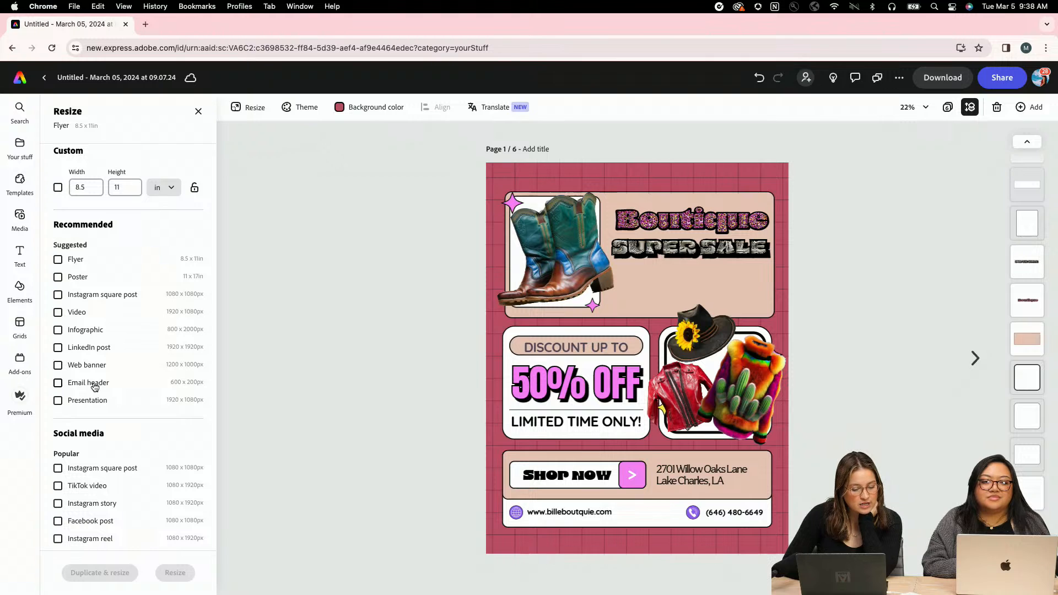
{"action": "left_click", "coordinate": [93, 384]}
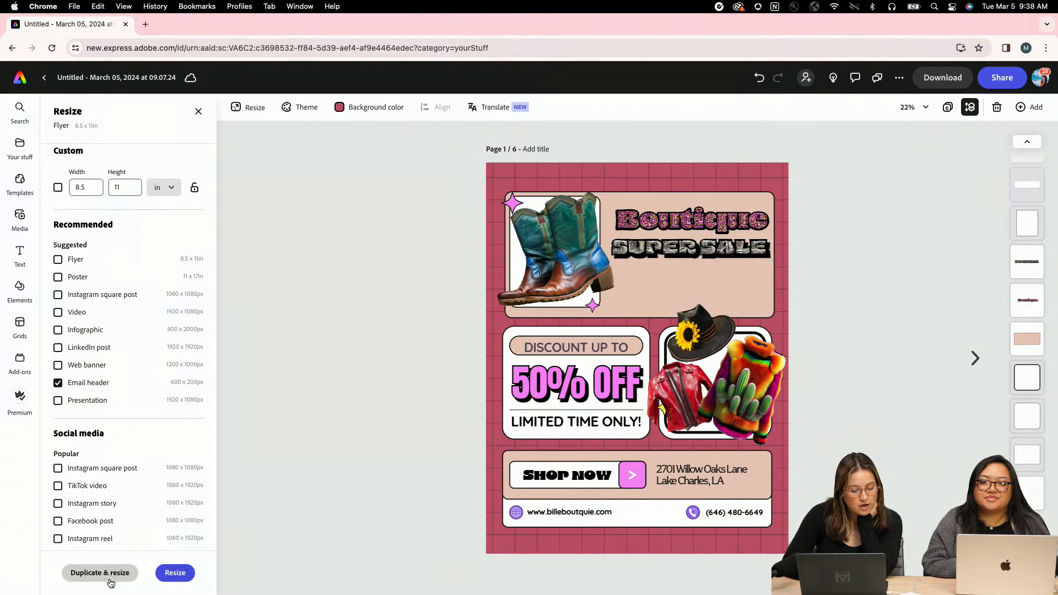
{"action": "left_click", "coordinate": [109, 578]}
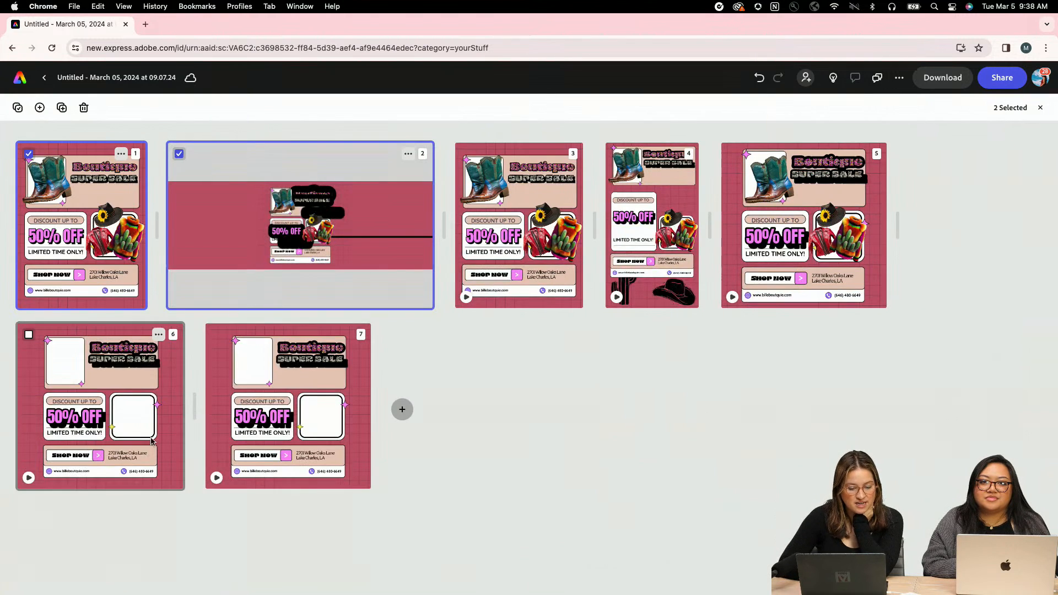
- On the email header page, rotate the background grid image by -90° and stretch it across the banner's full width
{"action": "double_click", "coordinate": [200, 265]}
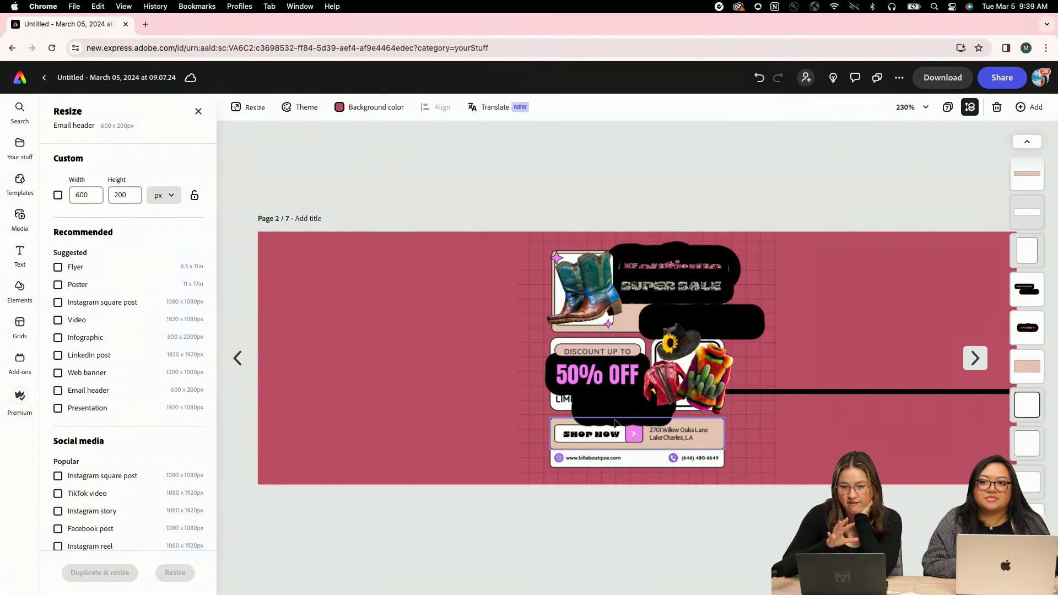
{"action": "left_click", "coordinate": [519, 332]}
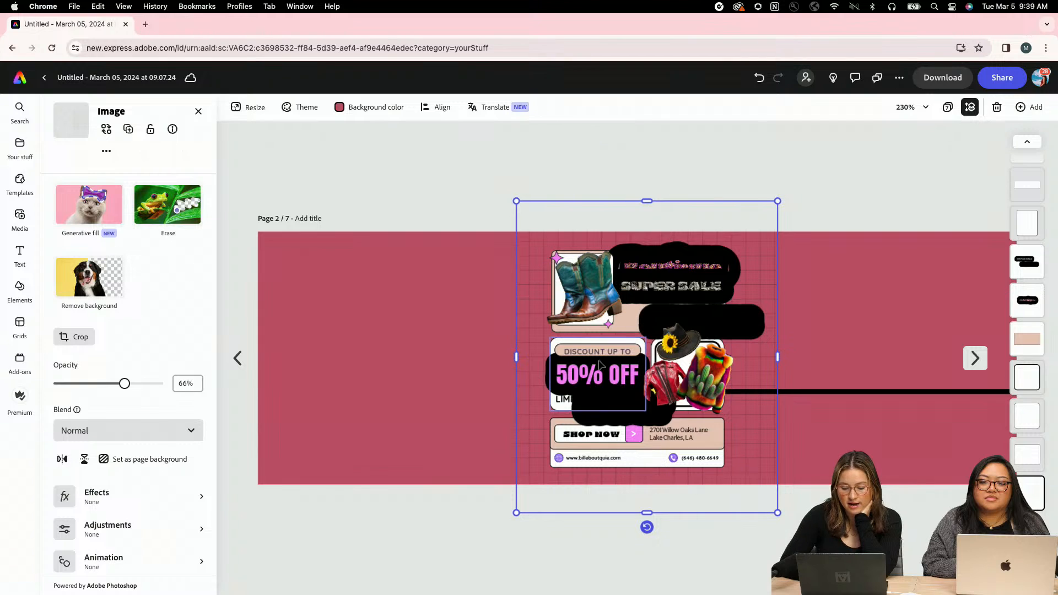
{"action": "left_click_drag", "start_coordinate": [647, 527], "coordinate": [817, 357]}
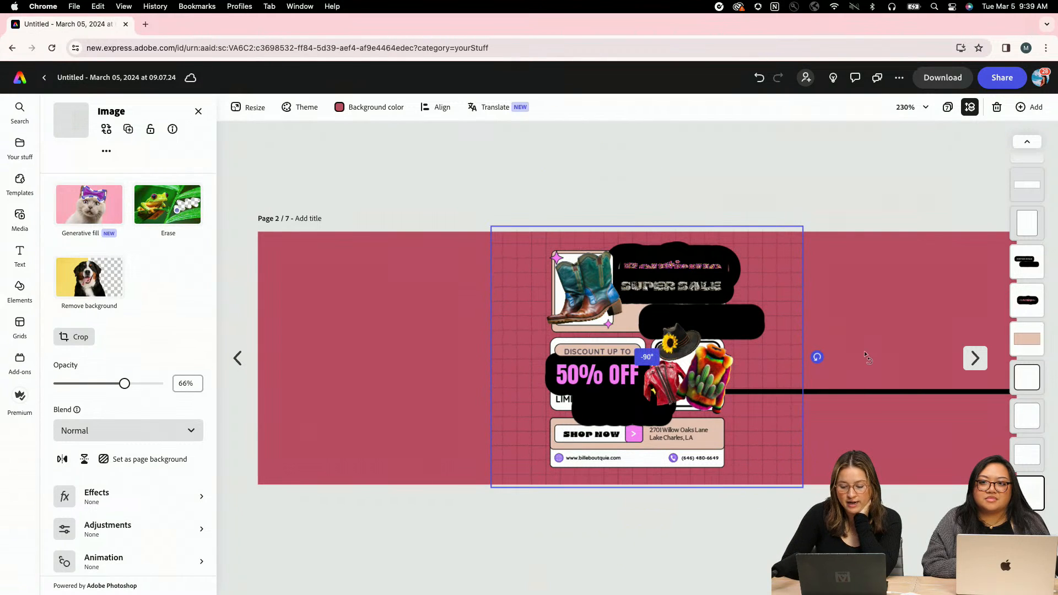
{"action": "left_click_drag", "start_coordinate": [491, 358], "coordinate": [218, 357]}
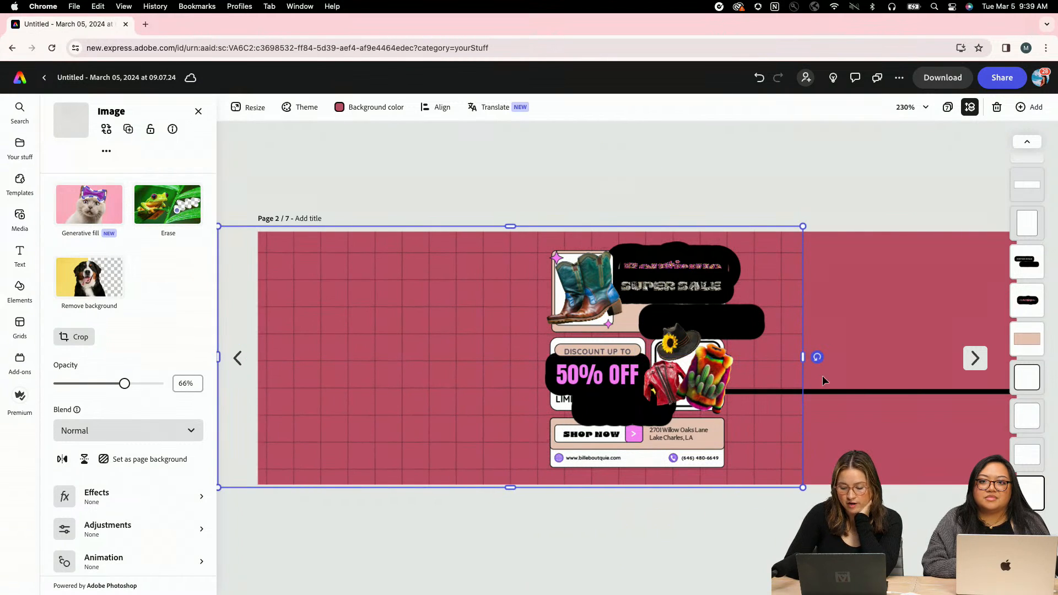
{"action": "left_click_drag", "start_coordinate": [804, 359], "coordinate": [1014, 358]}
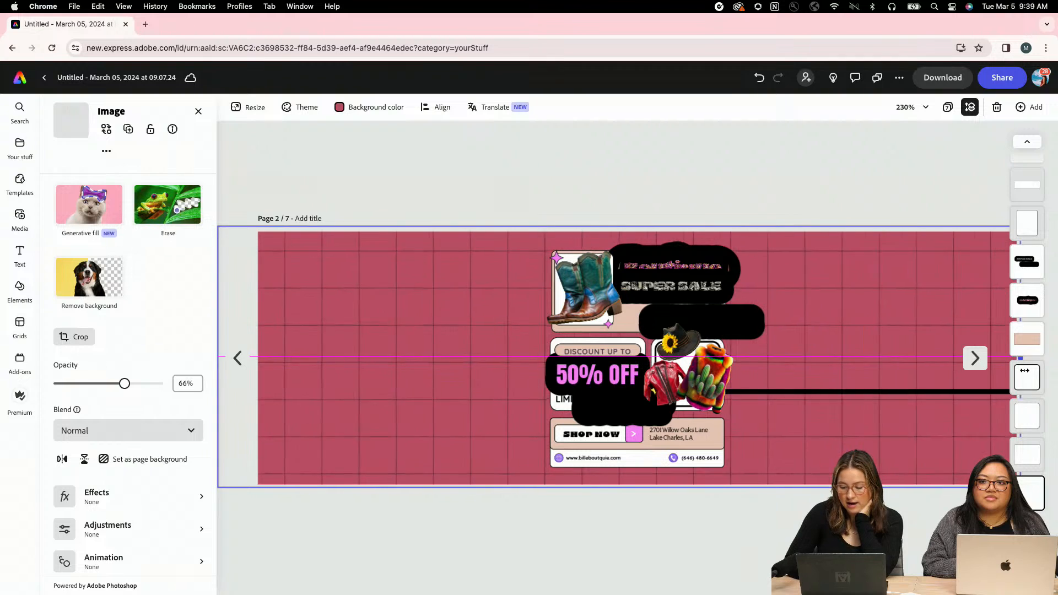
{"action": "left_click", "coordinate": [598, 514]}
- Move the boots image to the left end of the email header and enlarge it to nearly the banner's upper half
{"action": "left_click_drag", "start_coordinate": [556, 299], "coordinate": [437, 347]}
{"action": "left_click_drag", "start_coordinate": [376, 315], "coordinate": [379, 316]}
{"action": "left_click", "coordinate": [572, 309]}
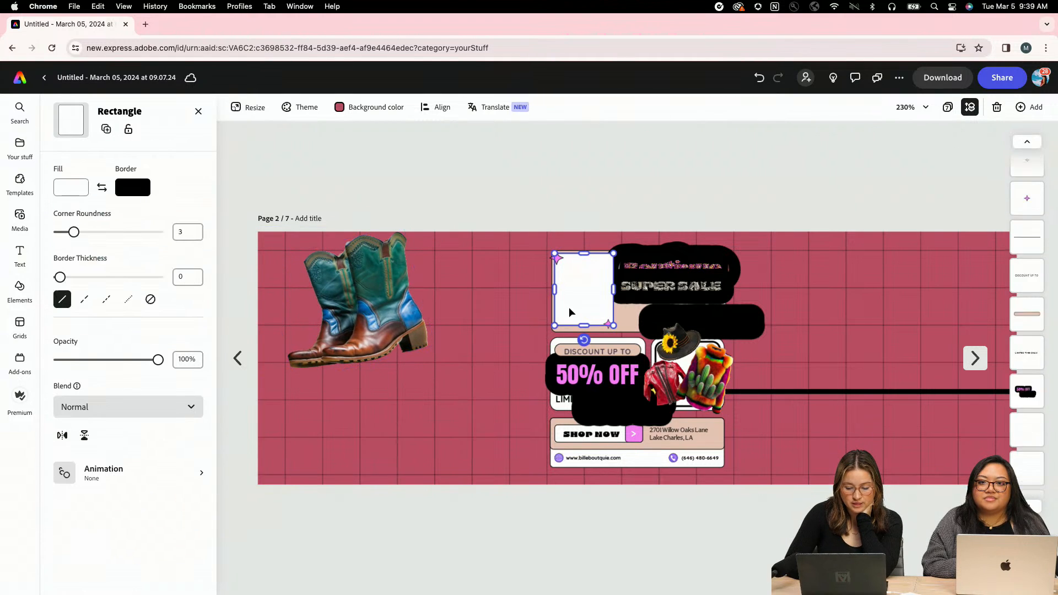
- Stretch the peach header rectangle toward the banner's left and upper edges and extend it down behind the boots
{"action": "left_click", "coordinate": [625, 325]}
{"action": "left_click_drag", "start_coordinate": [551, 298], "coordinate": [264, 298]}
{"action": "mouse_move", "coordinate": [479, 249]}
{"action": "left_mouse_down"}
{"action": "mouse_move", "coordinate": [486, 237]}
{"action": "mouse_move", "coordinate": [488, 246]}
{"action": "left_mouse_up"}
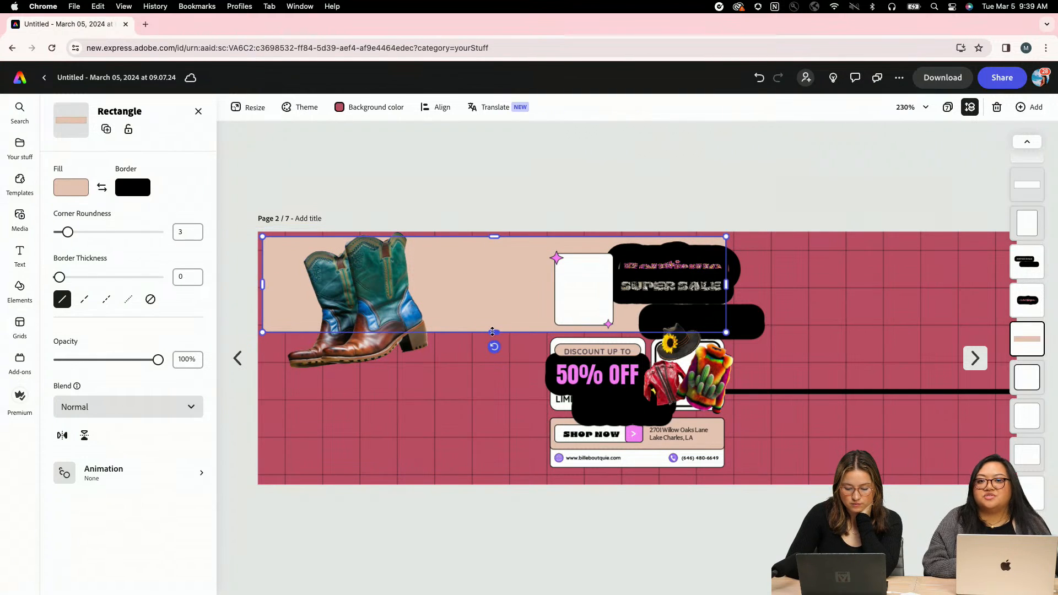
{"action": "left_click_drag", "start_coordinate": [495, 332], "coordinate": [492, 372]}
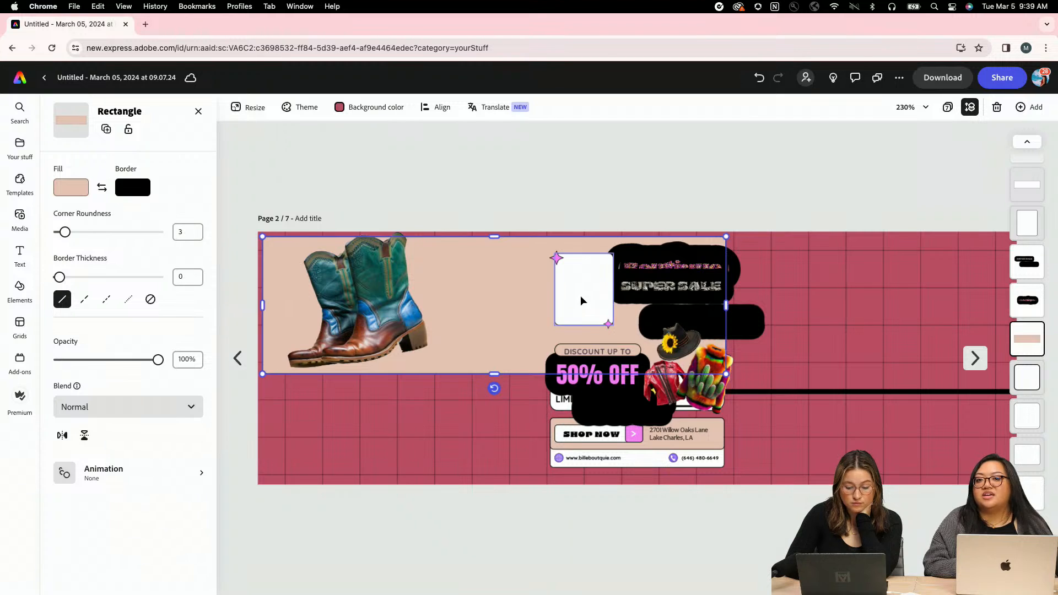
- Place the white rectangle behind the boots, enlarge it to fit the peach panel, and shift the boots left over it
{"action": "left_click_drag", "start_coordinate": [581, 301], "coordinate": [394, 352]}
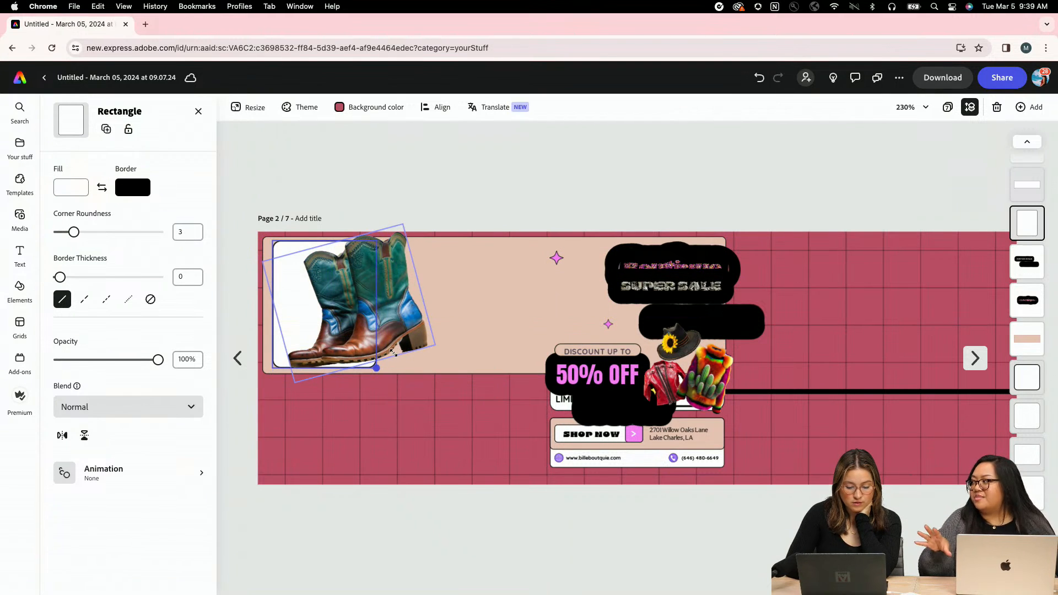
{"action": "left_click", "coordinate": [398, 308]}
{"action": "mouse_move", "coordinate": [406, 309]}
{"action": "left_mouse_down"}
{"action": "mouse_move", "coordinate": [364, 308]}
{"action": "mouse_move", "coordinate": [389, 313]}
{"action": "left_mouse_up"}
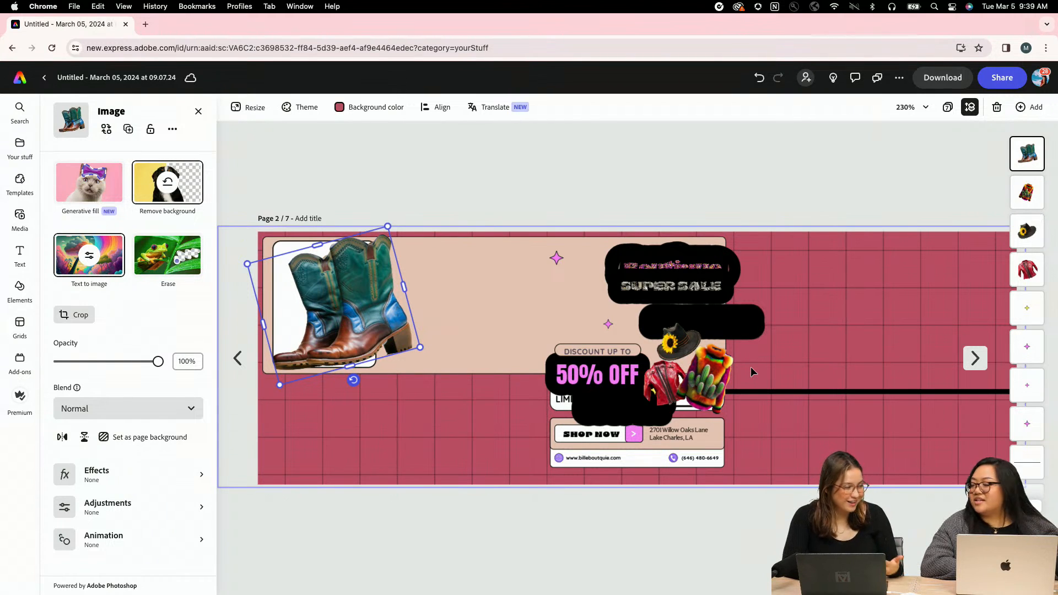
- Duplicate the email header page at 600 x 200 px and clear all elements from the copy, leaving only its background color
{"action": "left_click", "coordinate": [1029, 107]}
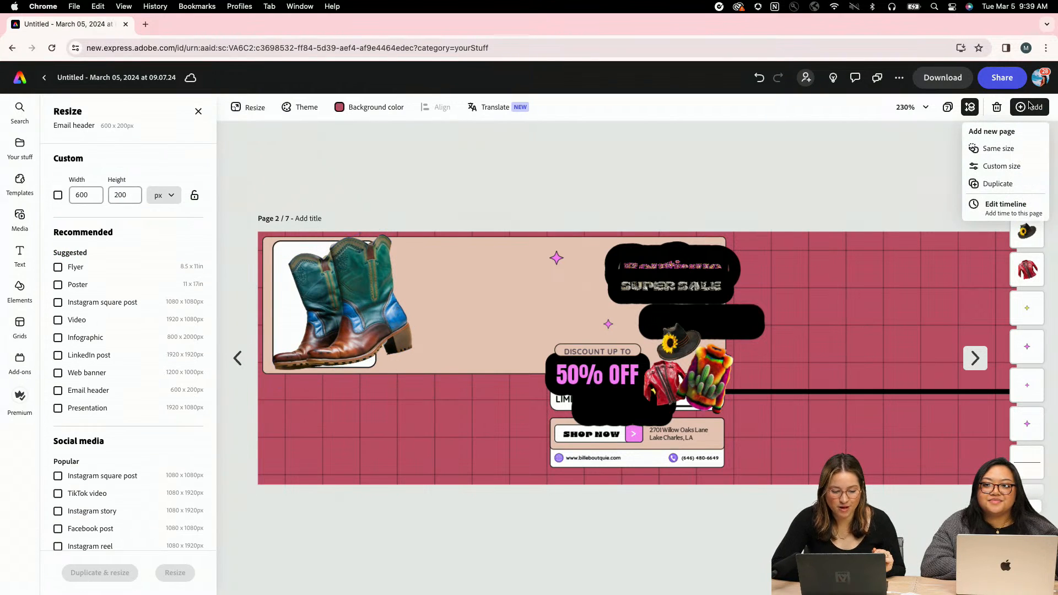
{"action": "left_click", "coordinate": [58, 391]}
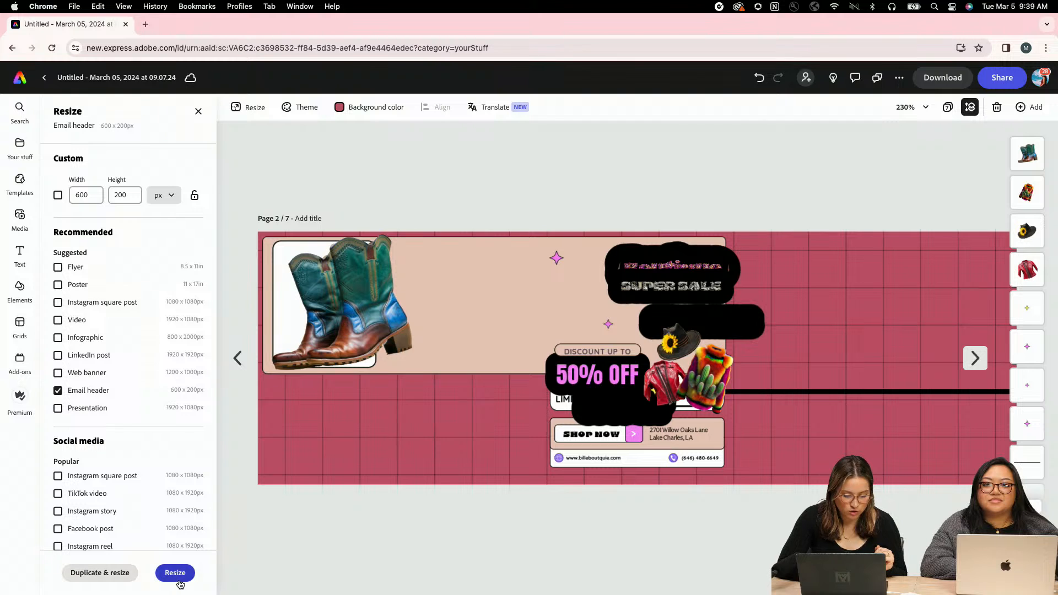
{"action": "left_click", "coordinate": [108, 571]}
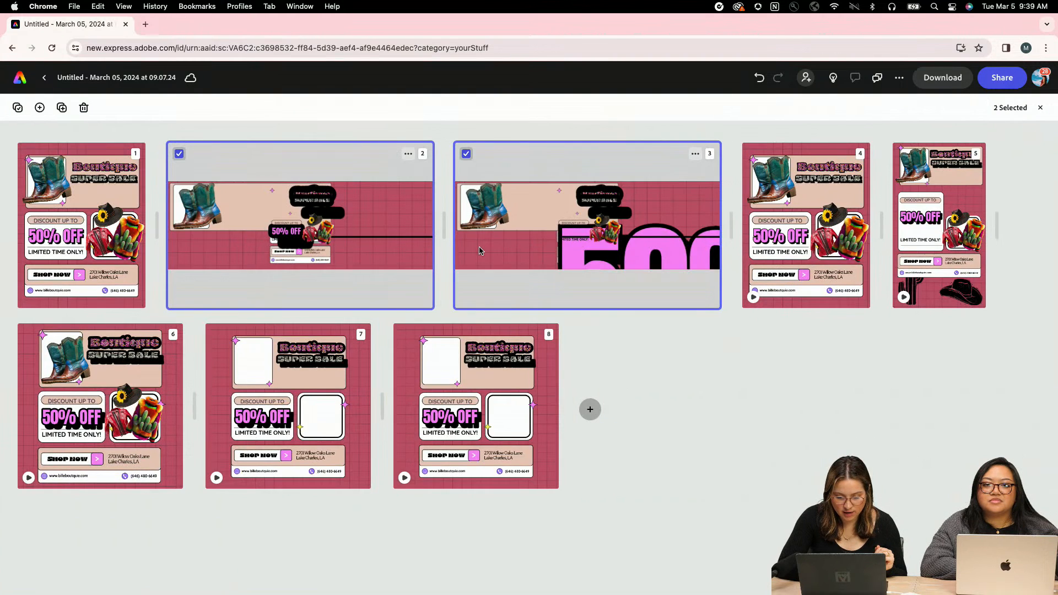
{"action": "double_click", "coordinate": [480, 251]}
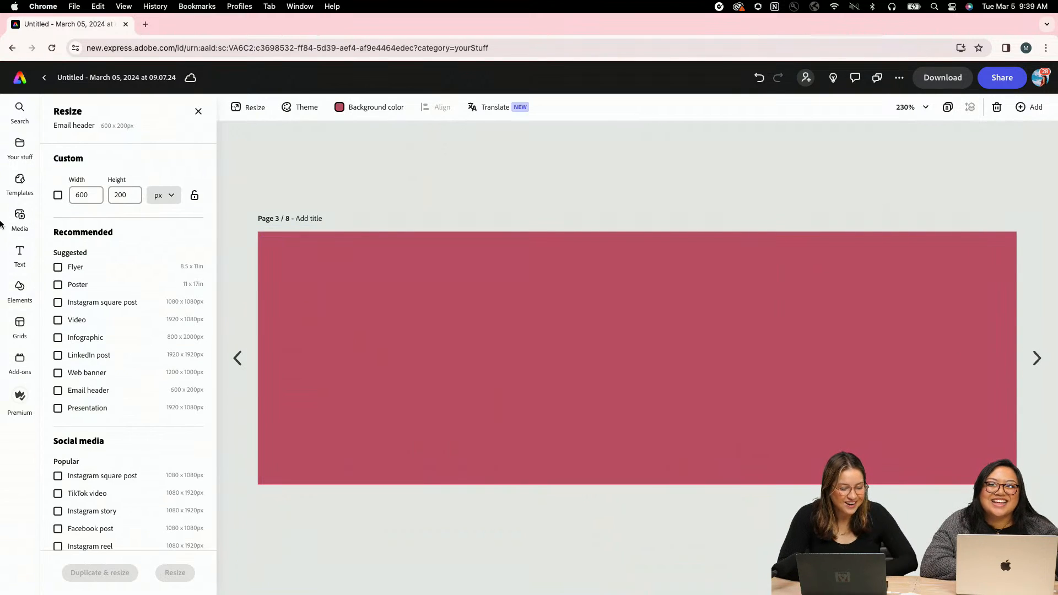
- Search the templates for "email header" and browse the resulting banner designs for a layout to follow
{"action": "left_click", "coordinate": [21, 185]}
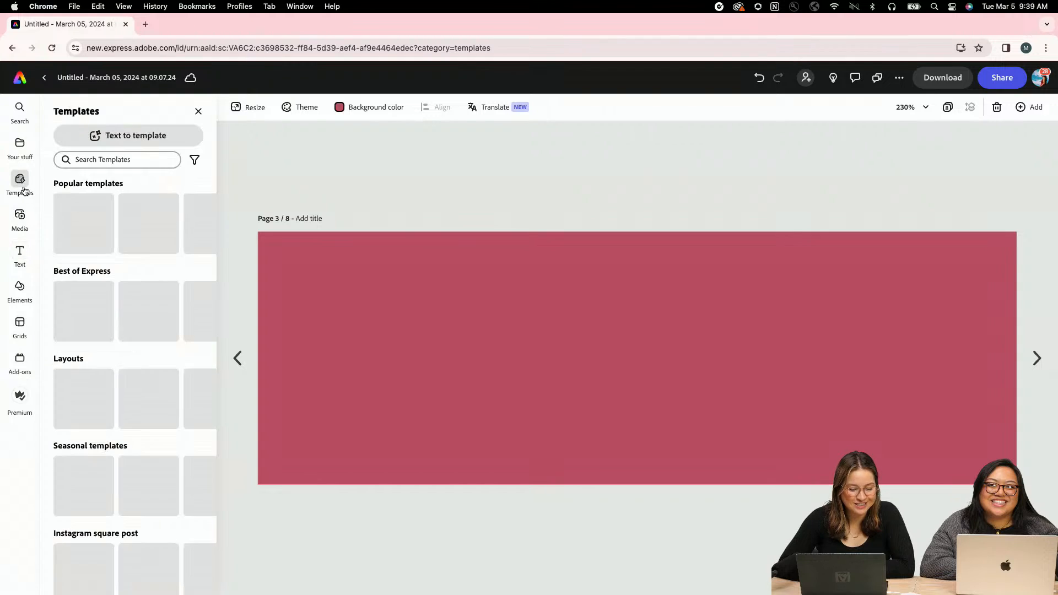
{"action": "scroll", "coordinate": [132, 302], "scroll_direction": "down", "scroll_amount": 6}
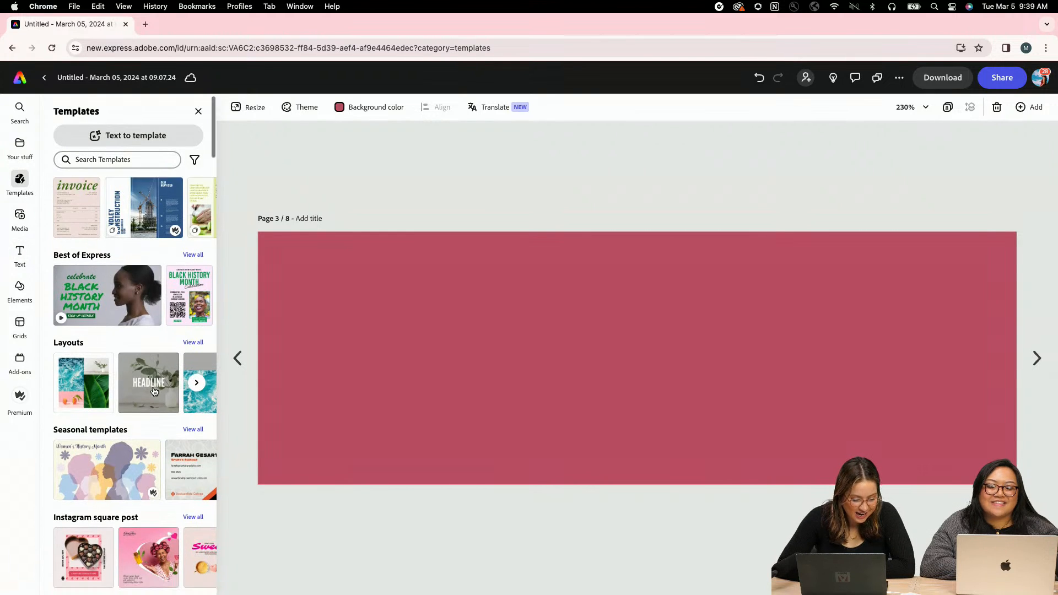
{"action": "left_click", "coordinate": [136, 160]}
{"action": "type", "text": "email header"}
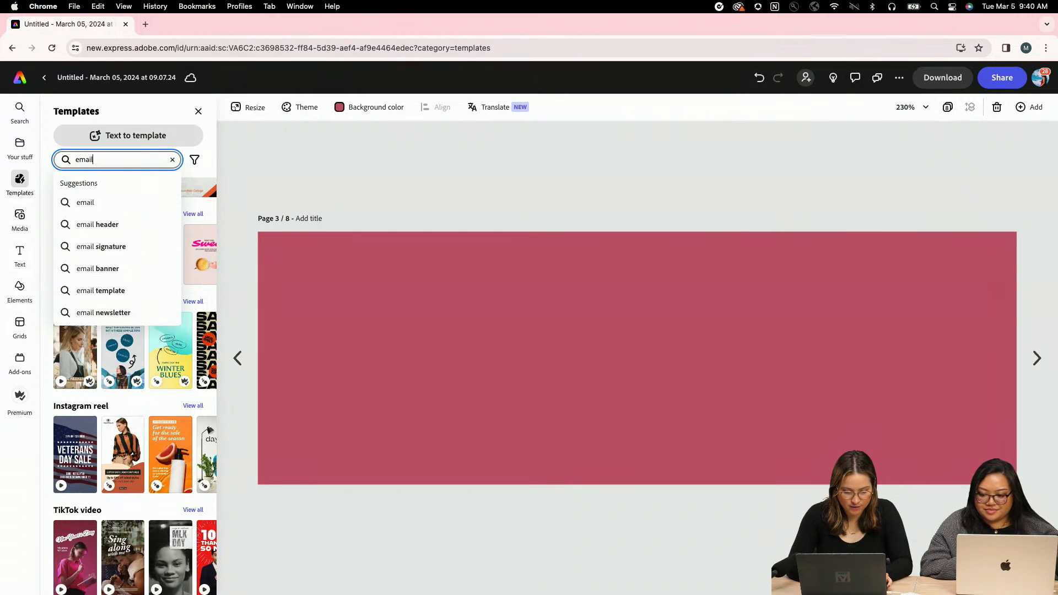
{"action": "key", "text": "Return"}
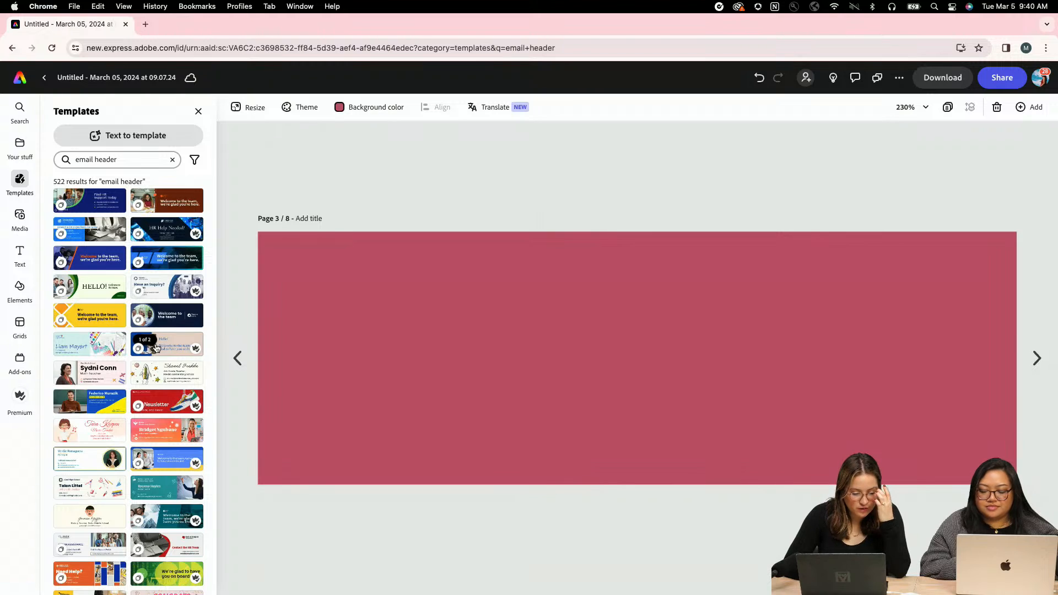
{"action": "scroll", "coordinate": [172, 313], "scroll_direction": "up", "scroll_amount": 5}
{"action": "scroll", "coordinate": [173, 314], "scroll_direction": "left", "scroll_amount": 2}
{"action": "scroll", "coordinate": [172, 313], "scroll_direction": "up", "scroll_amount": 3}
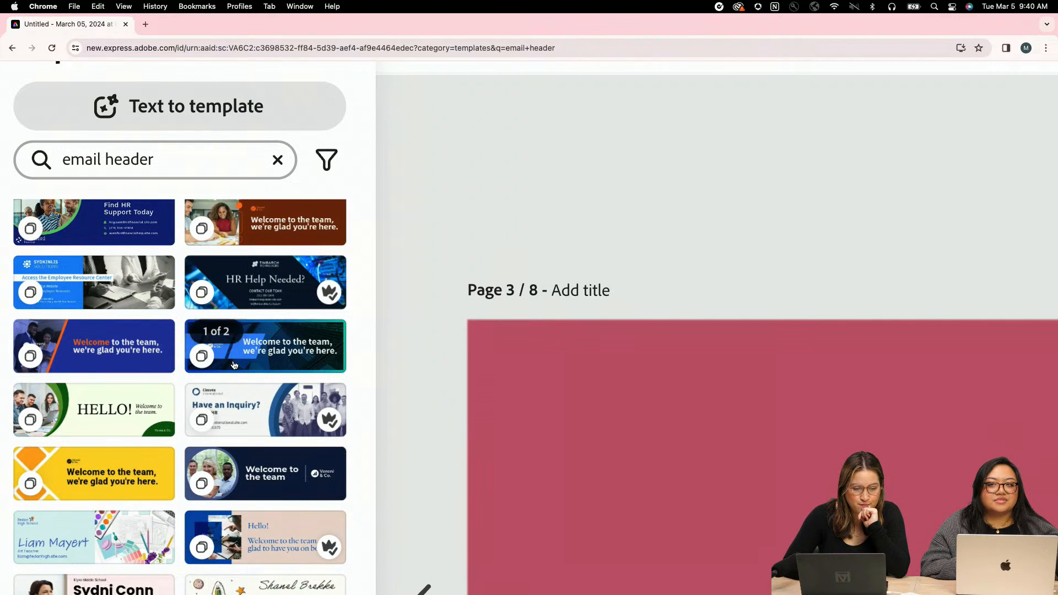
{"action": "scroll", "coordinate": [234, 365], "scroll_direction": "down", "scroll_amount": 3}
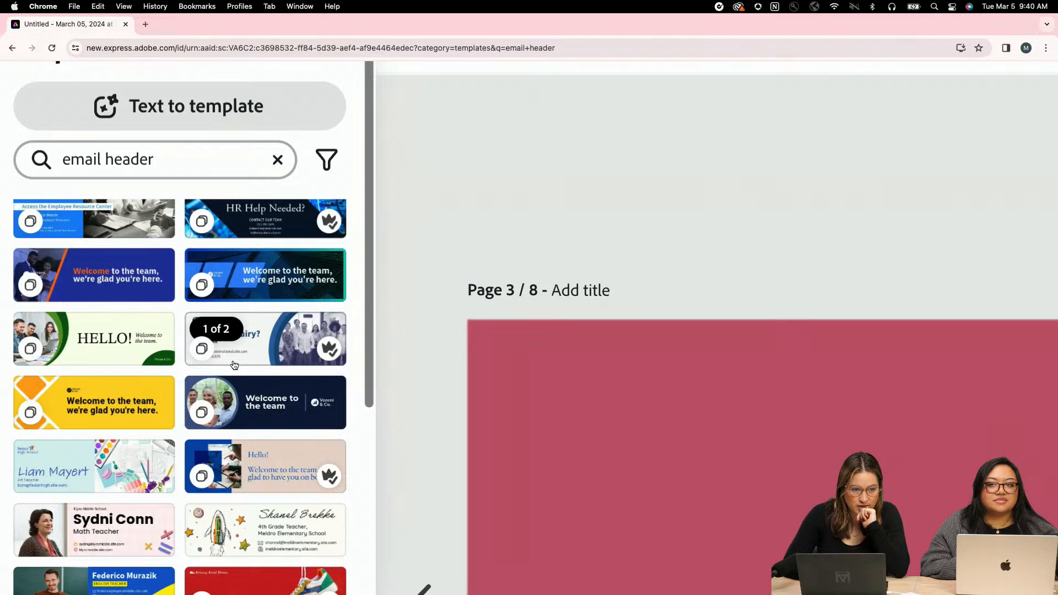
- Browse the email header templates and add the Orange and Blue HR Email header to the project as pages
{"action": "scroll", "coordinate": [234, 365], "scroll_direction": "down", "scroll_amount": 6}
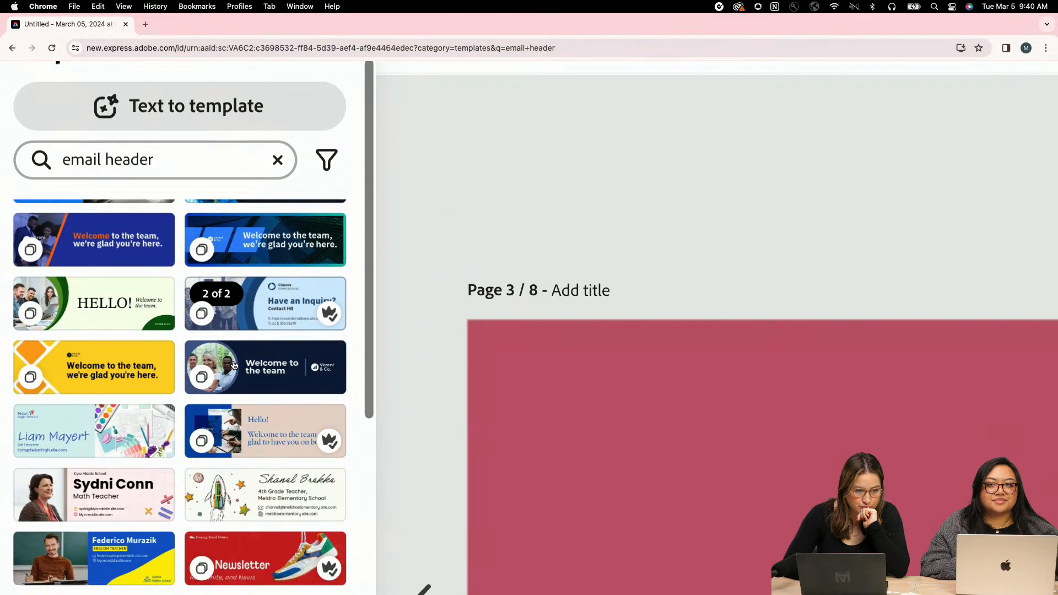
{"action": "scroll", "coordinate": [211, 382], "scroll_direction": "down", "scroll_amount": 5}
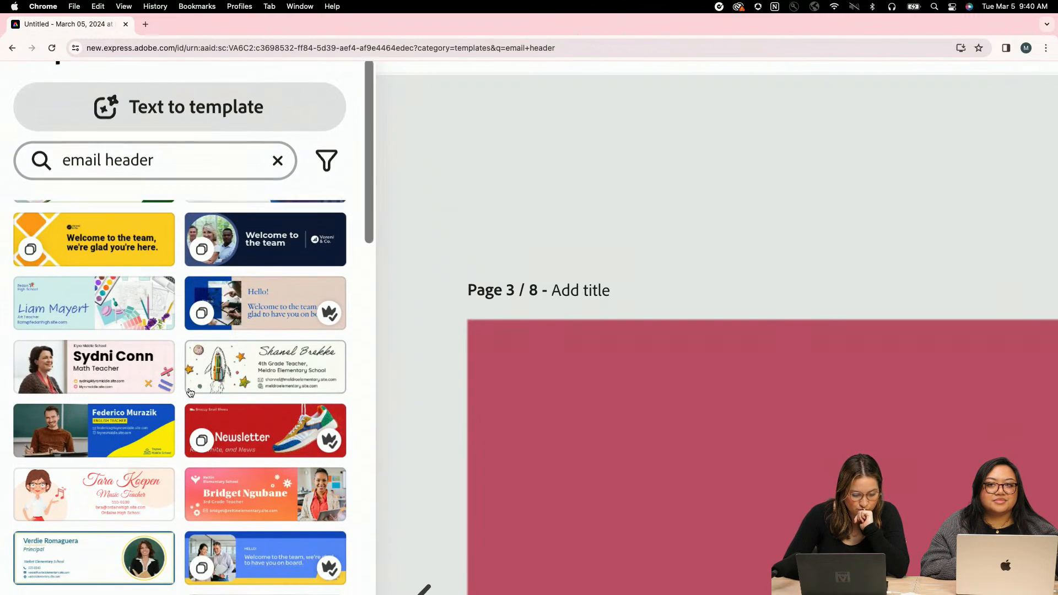
{"action": "scroll", "coordinate": [190, 390], "scroll_direction": "down", "scroll_amount": 11}
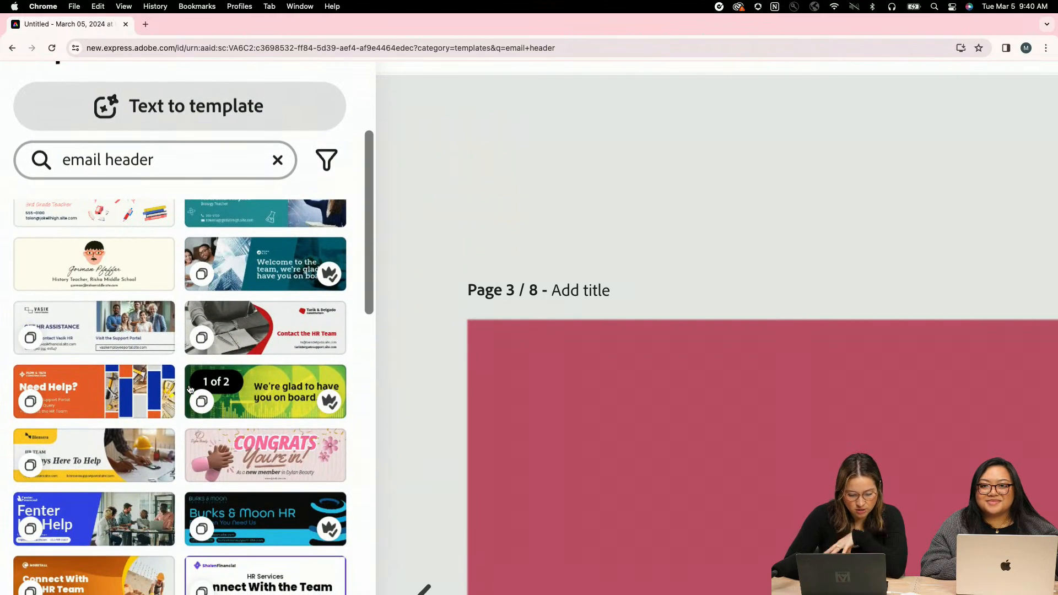
{"action": "left_click", "coordinate": [122, 396]}
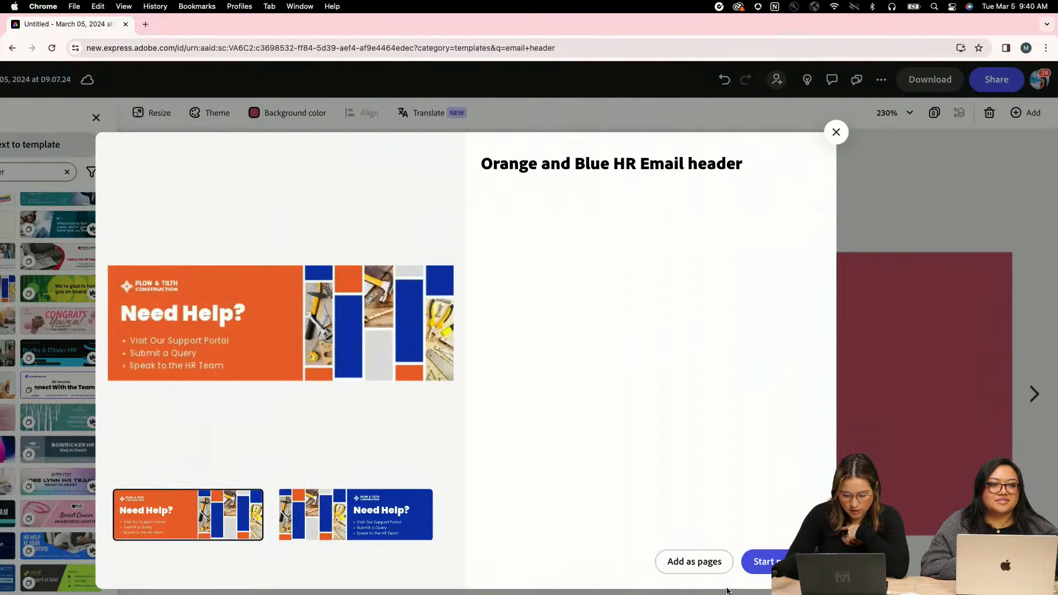
{"action": "left_click", "coordinate": [711, 565]}
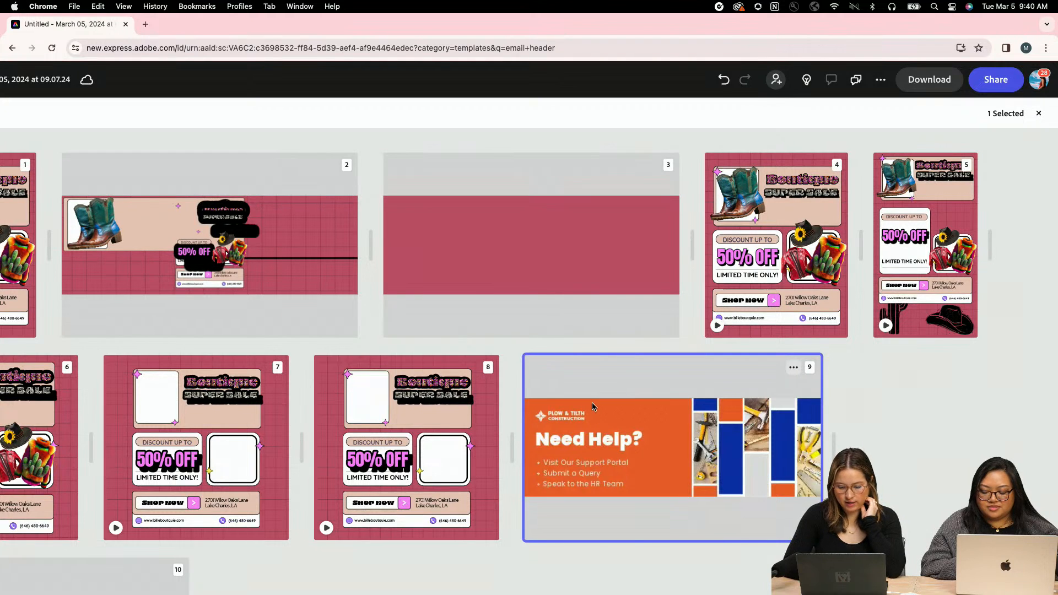
- Delete the blank pink email header page, page 3, from the project
{"action": "left_click", "coordinate": [563, 289]}
{"action": "left_click", "coordinate": [651, 164]}
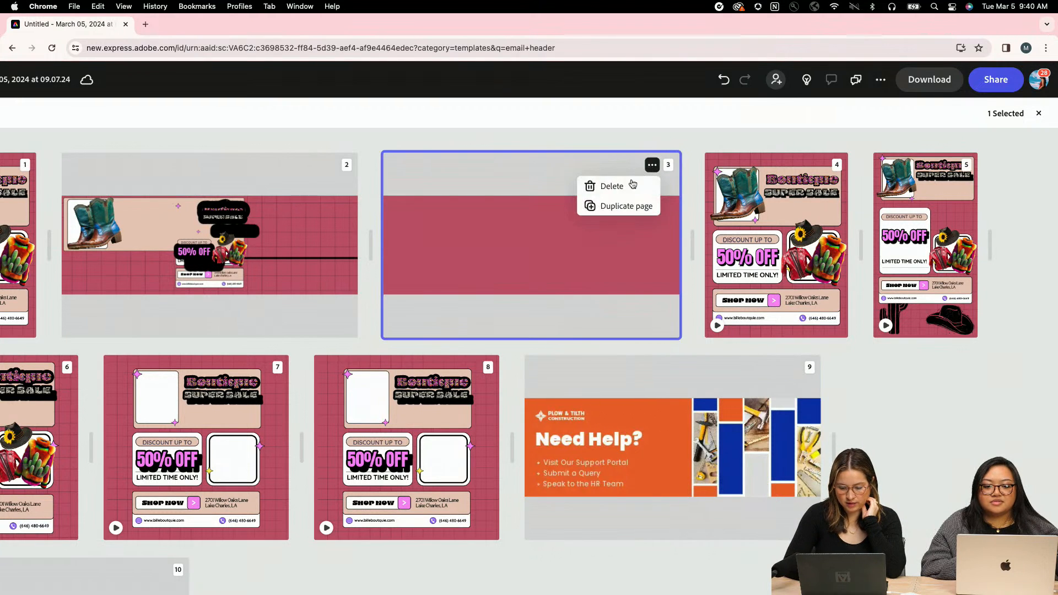
{"action": "left_click", "coordinate": [609, 186]}
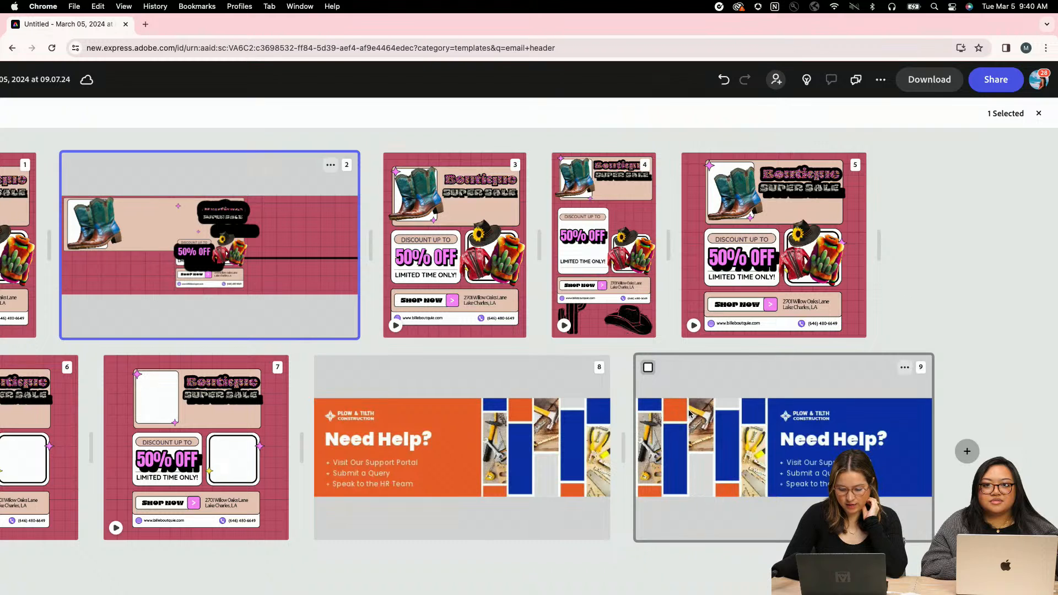
- Open the orange "Need Help?" header page and compare it with its blue version and the preceding flyer page
{"action": "left_click", "coordinate": [485, 461]}
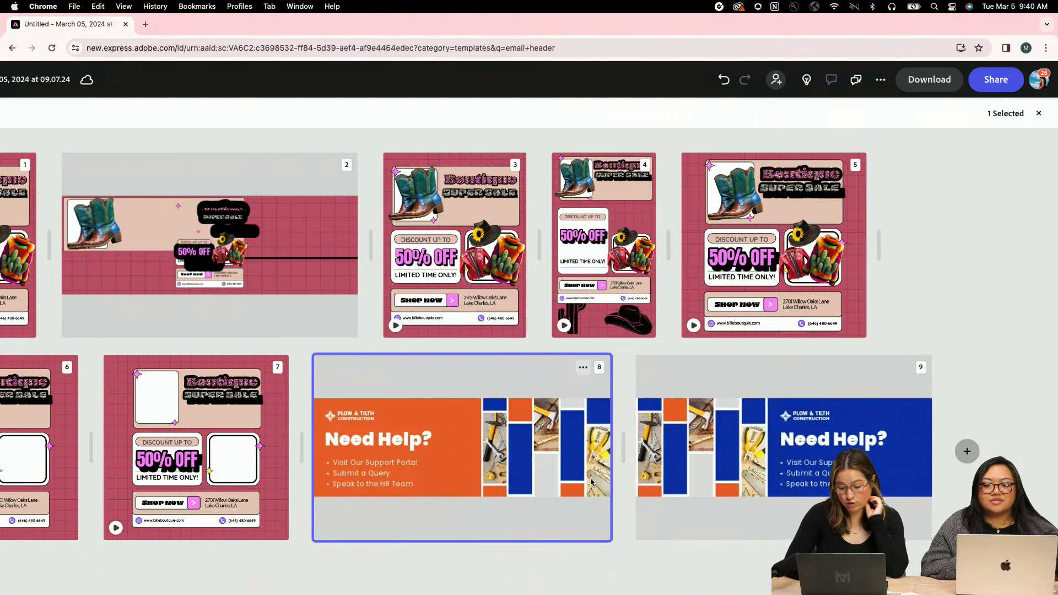
{"action": "double_click", "coordinate": [345, 493]}
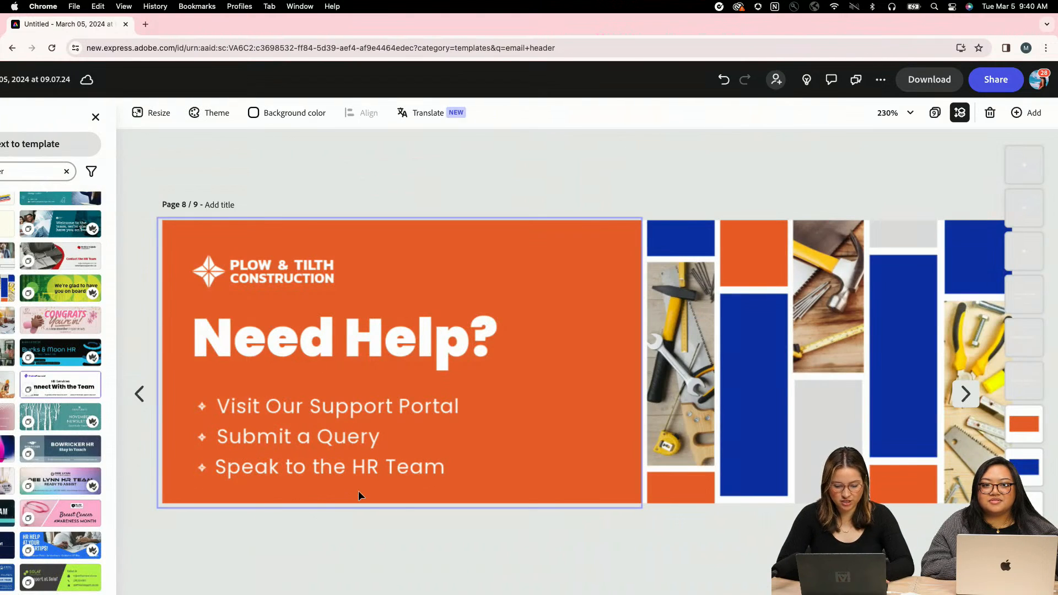
{"action": "left_click", "coordinate": [965, 393]}
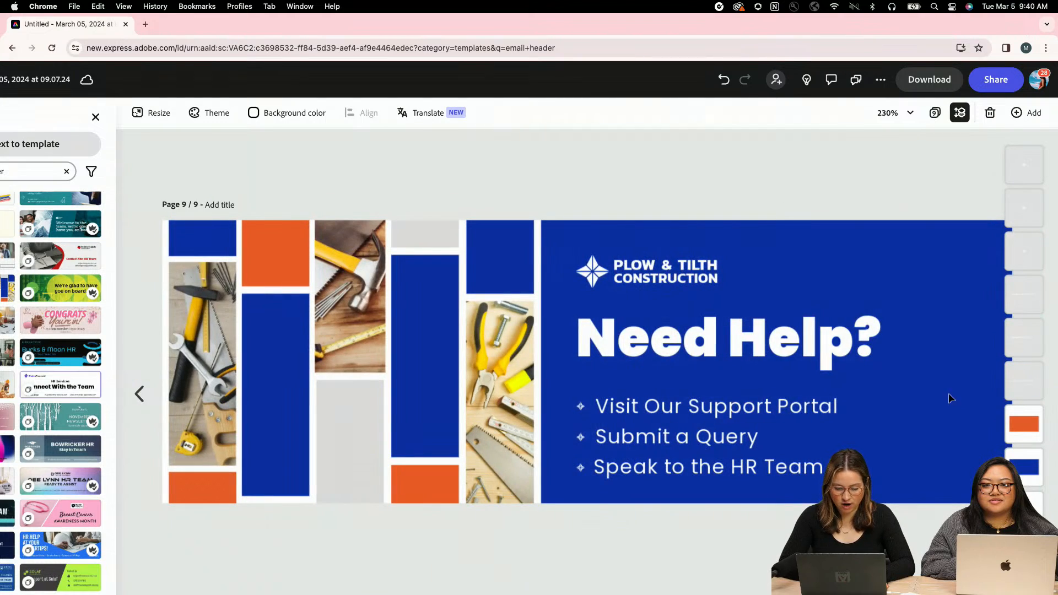
{"action": "left_click", "coordinate": [138, 394]}
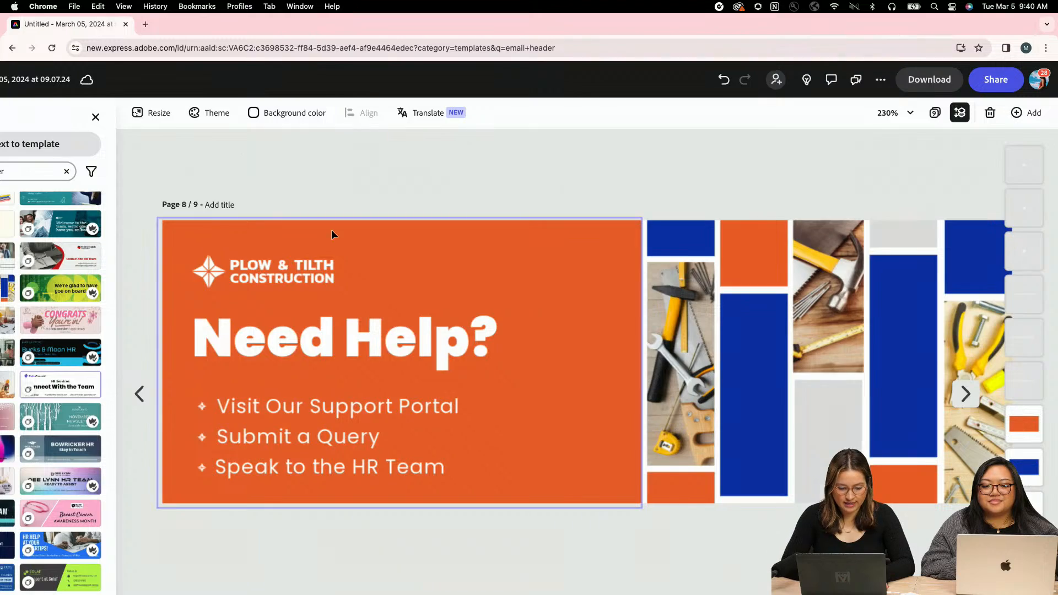
{"action": "key", "text": "super+minus"}
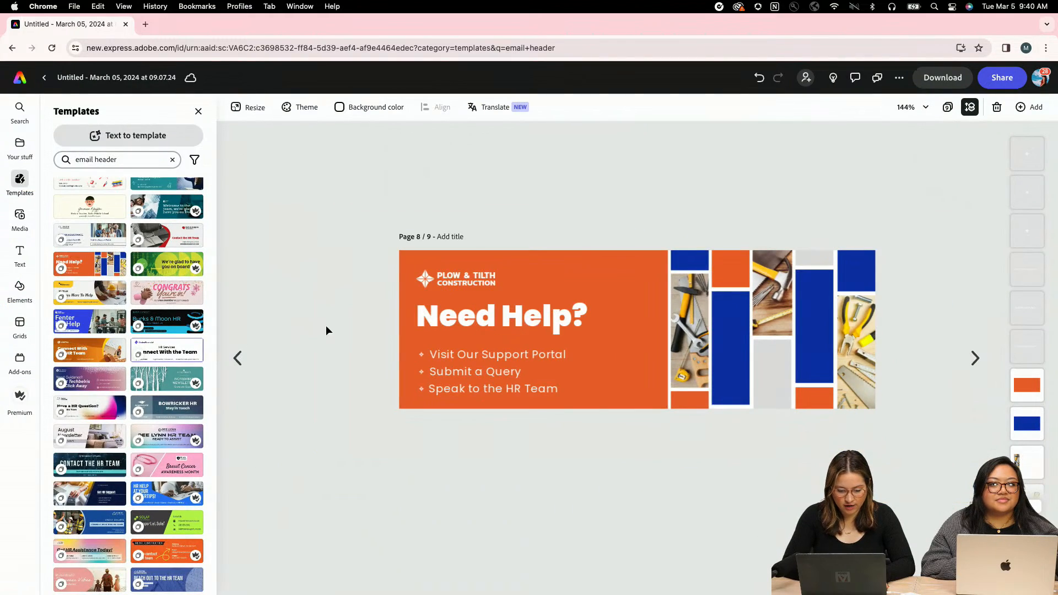
{"action": "key", "text": "super+equal"}
{"action": "key", "text": "super+equal"}
{"action": "key", "text": "super+equal"}
{"action": "left_click", "coordinate": [238, 357]}
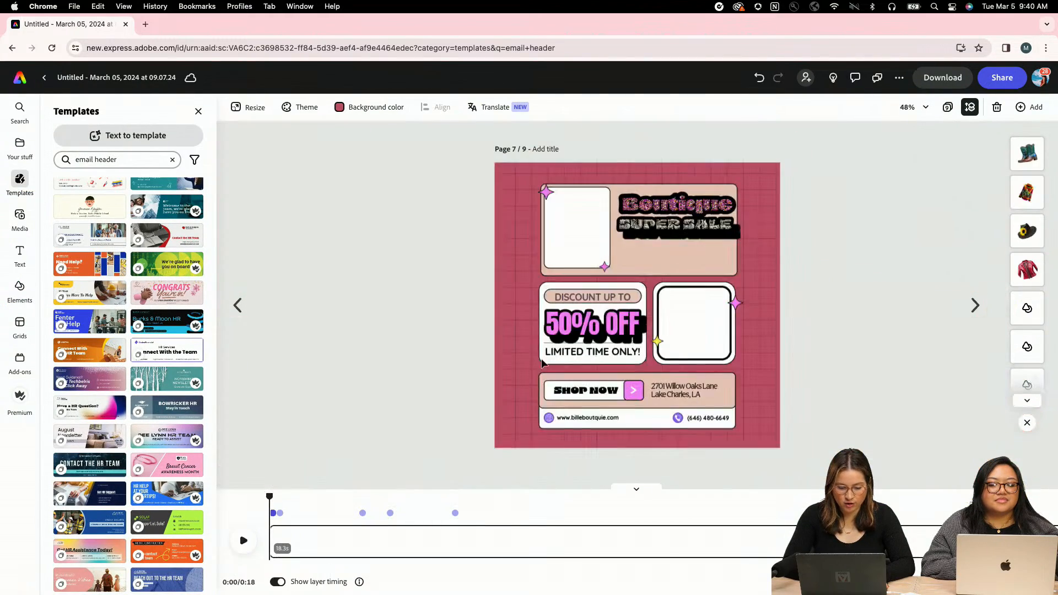
{"action": "left_click", "coordinate": [970, 304]}
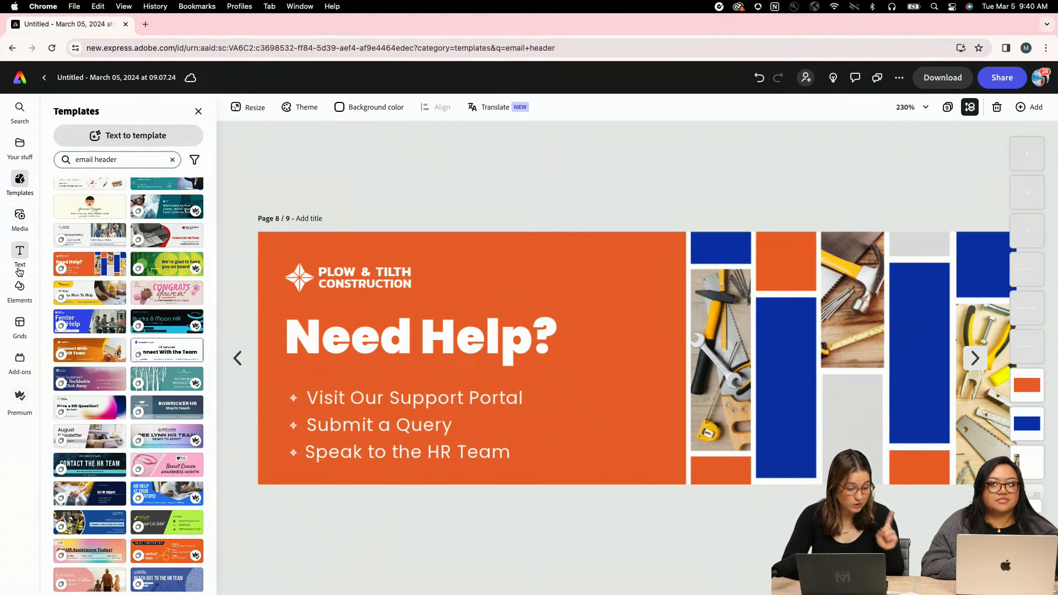
- Recolor the large orange panel behind "Need Help?" with the red from the Bille's Boutique brand colors
{"action": "left_click", "coordinate": [19, 148]}
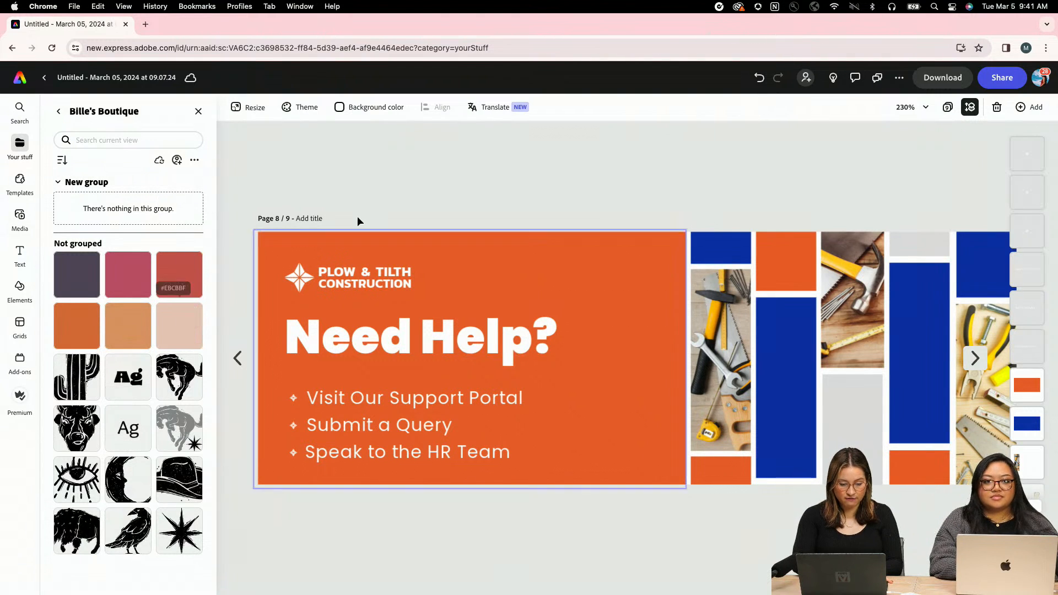
{"action": "left_click", "coordinate": [408, 251]}
{"action": "left_click", "coordinate": [375, 107]}
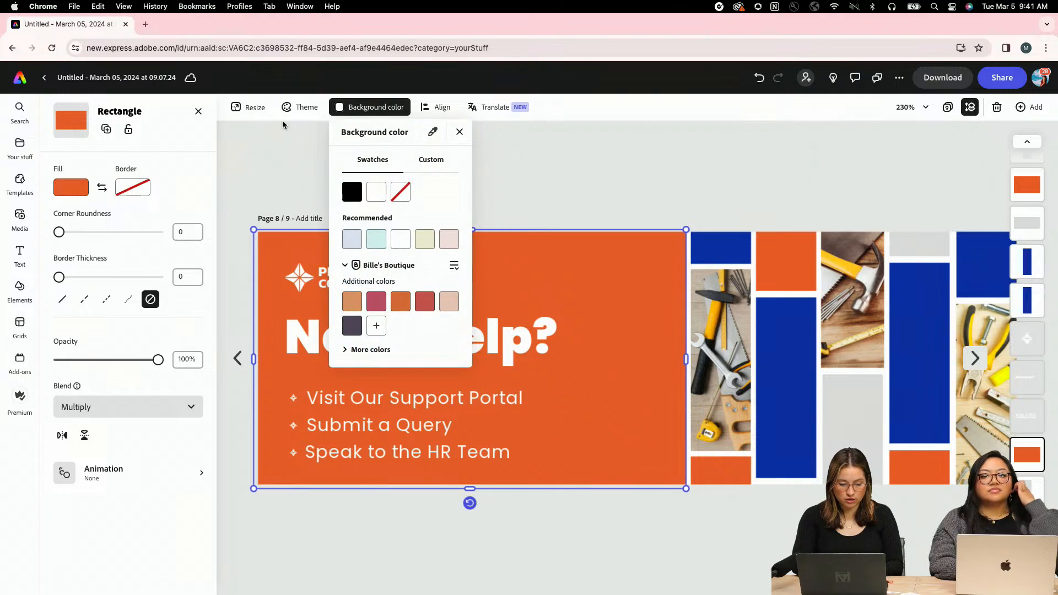
{"action": "left_click", "coordinate": [83, 200]}
{"action": "left_click", "coordinate": [77, 196]}
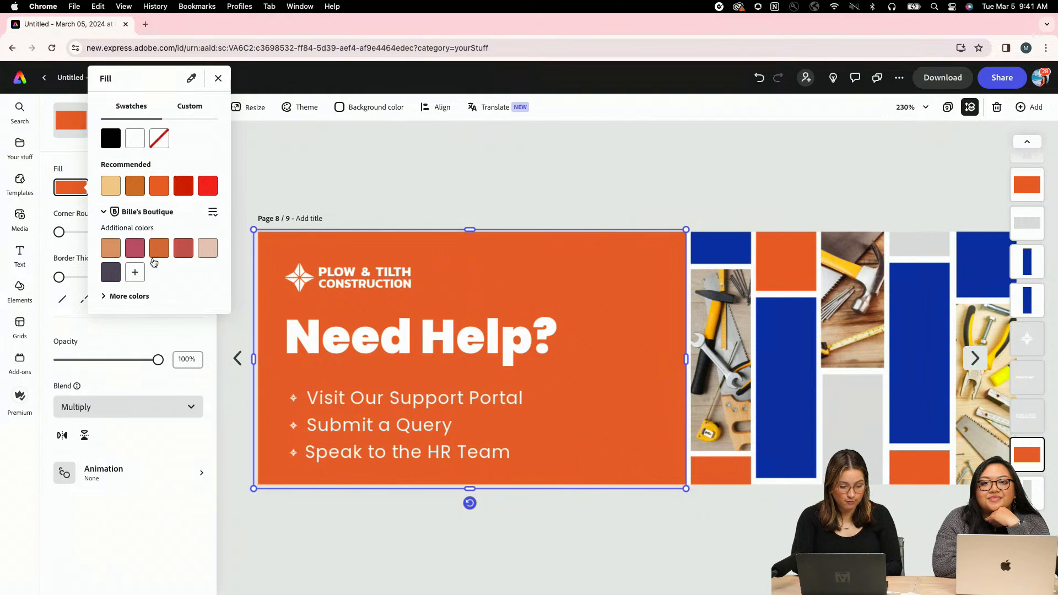
{"action": "left_click", "coordinate": [208, 248]}
{"action": "left_click", "coordinate": [182, 250]}
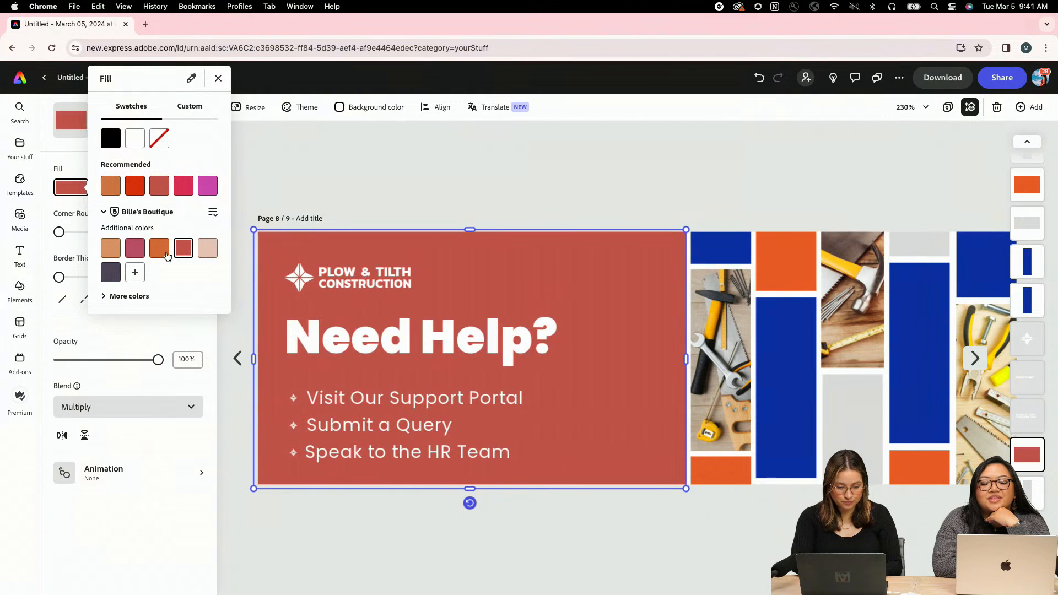
{"action": "left_click", "coordinate": [160, 249]}
{"action": "left_click", "coordinate": [184, 248]}
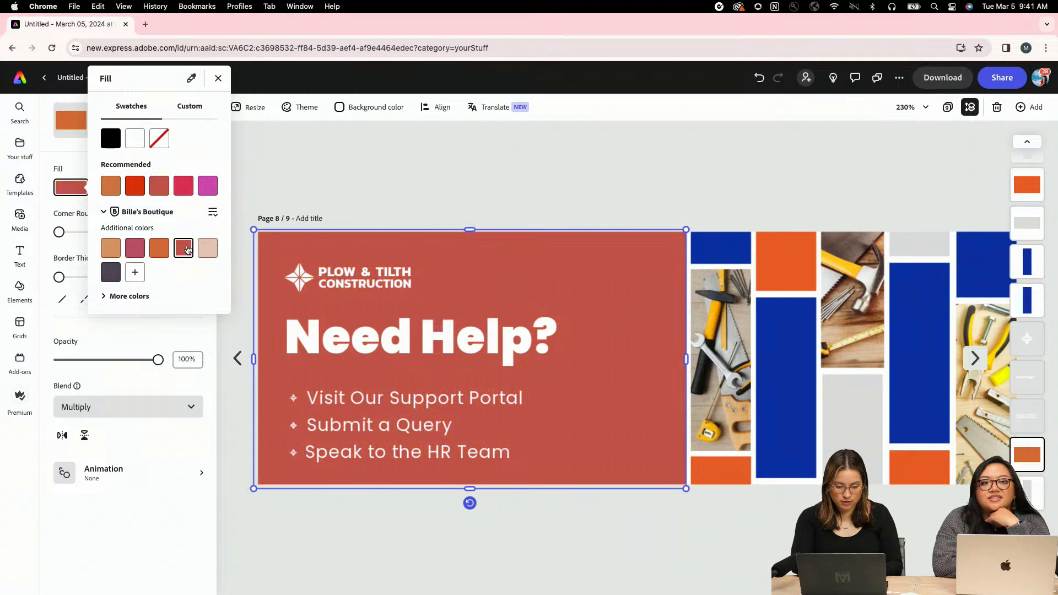
{"action": "left_click", "coordinate": [409, 177]}
- Recolor the small orange square in the collage brand tan and the tall blue rectangle below it brand red
{"action": "left_click", "coordinate": [819, 264]}
{"action": "left_click", "coordinate": [795, 270]}
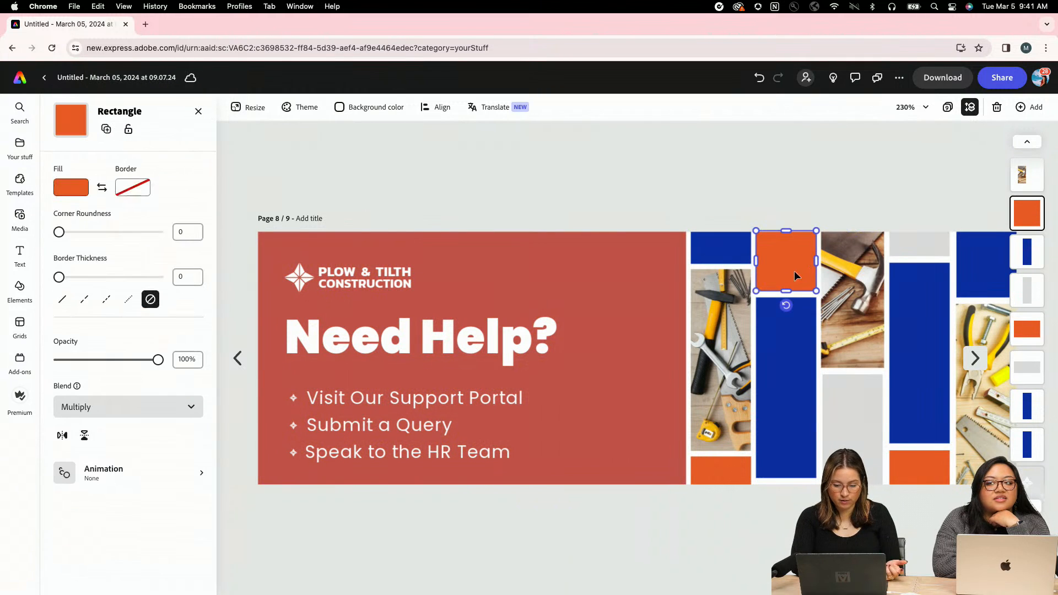
{"action": "left_click", "coordinate": [65, 189]}
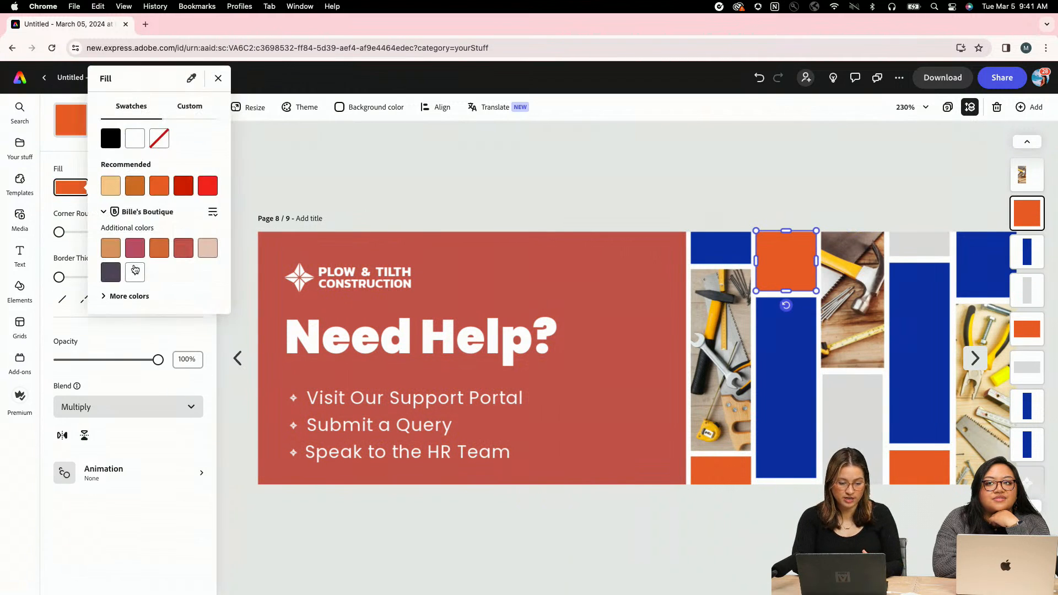
{"action": "left_click", "coordinate": [112, 249]}
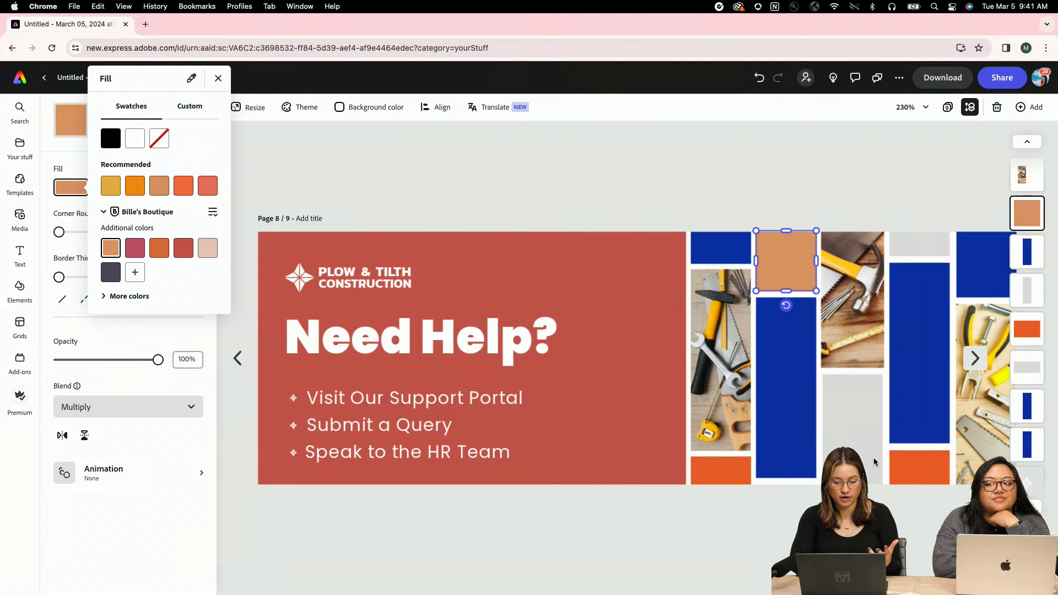
{"action": "left_click", "coordinate": [792, 430]}
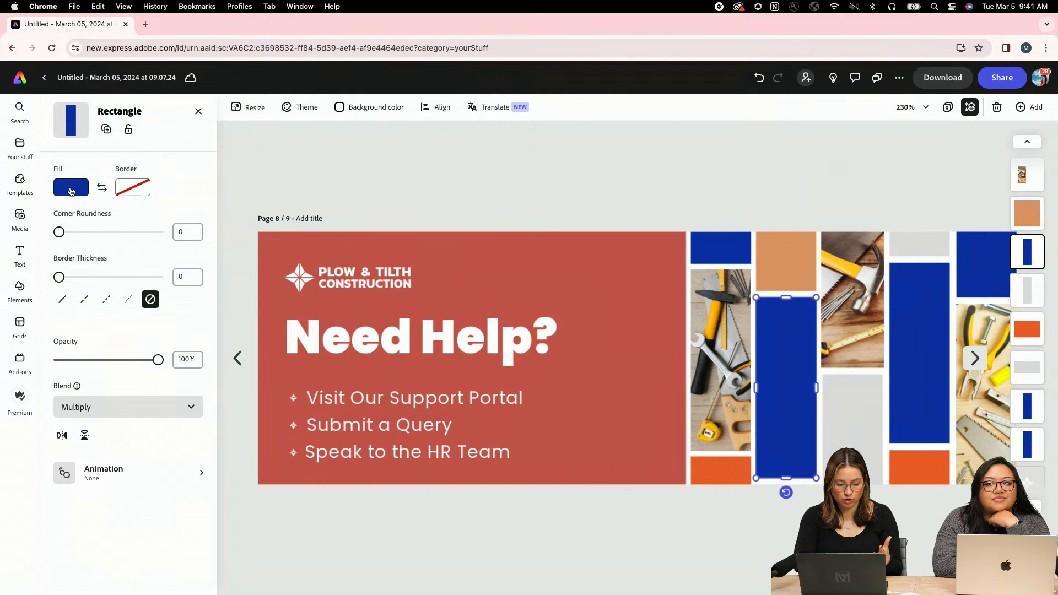
{"action": "left_click", "coordinate": [70, 190]}
{"action": "left_click", "coordinate": [184, 255]}
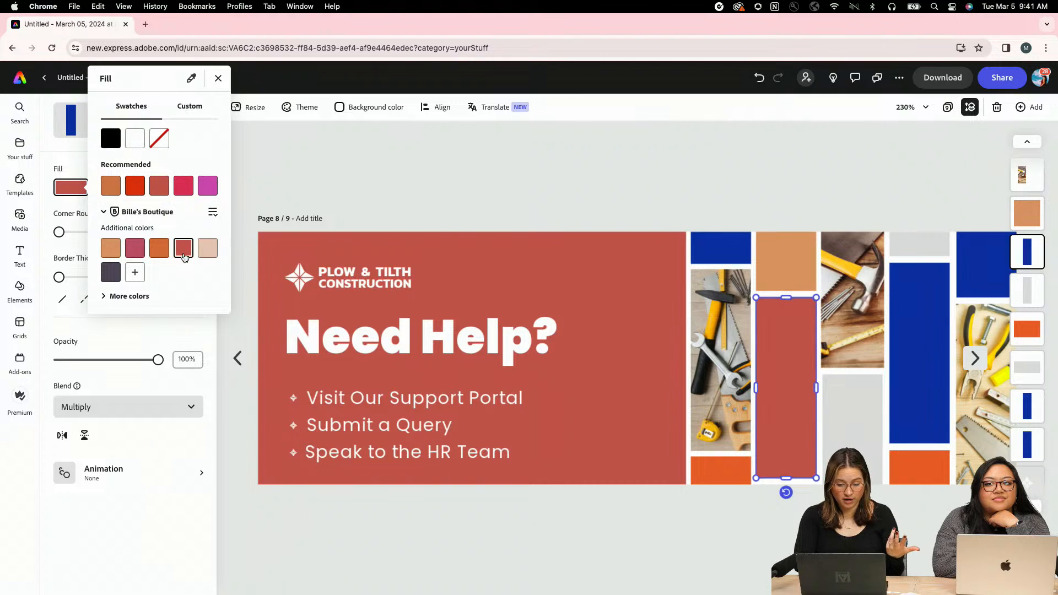
- Replace the first tools photo in the collage with the seated woman in a hat from a "cowboy clothes" photo search
{"action": "left_click", "coordinate": [717, 369]}
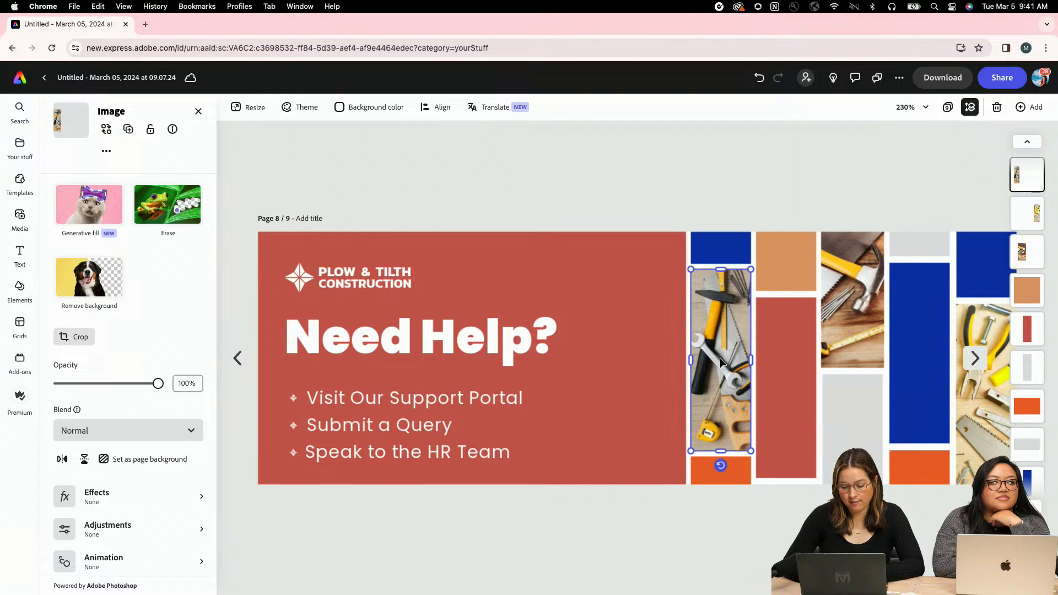
{"action": "left_click", "coordinate": [107, 131]}
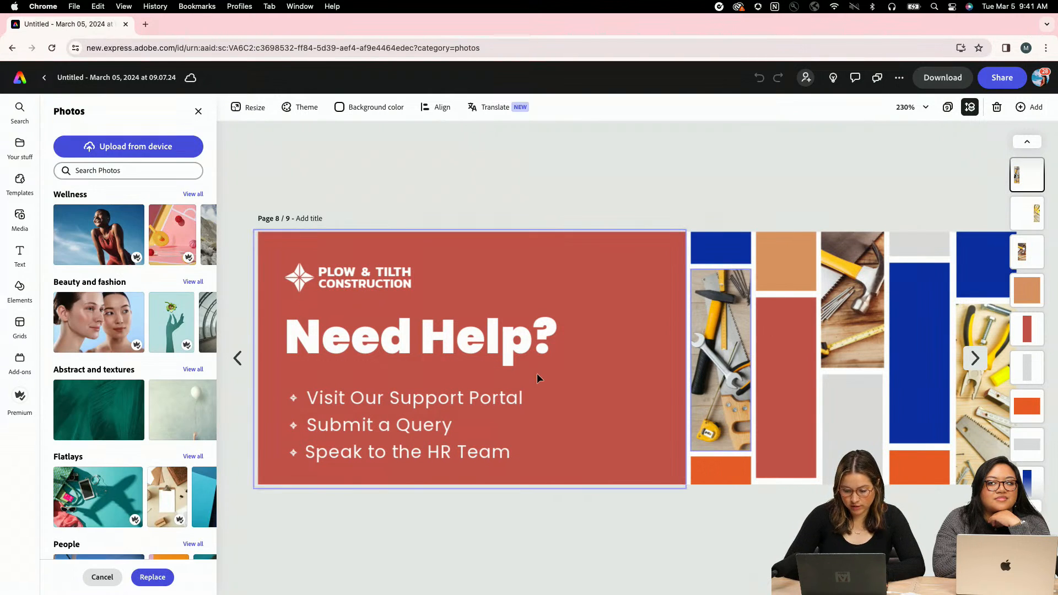
{"action": "left_click", "coordinate": [75, 174]}
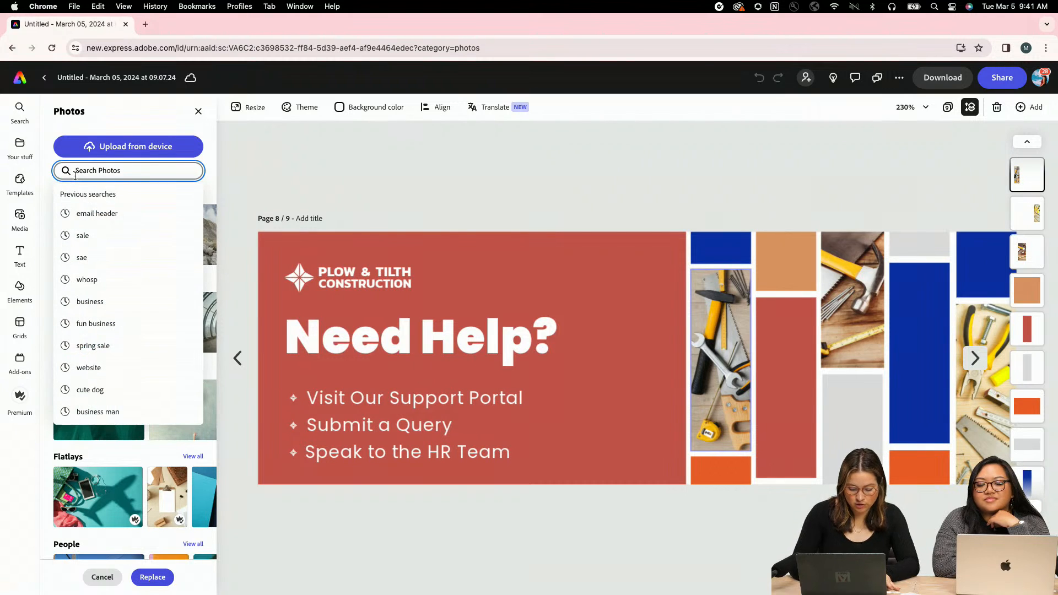
{"action": "type", "text": "cowbo"}
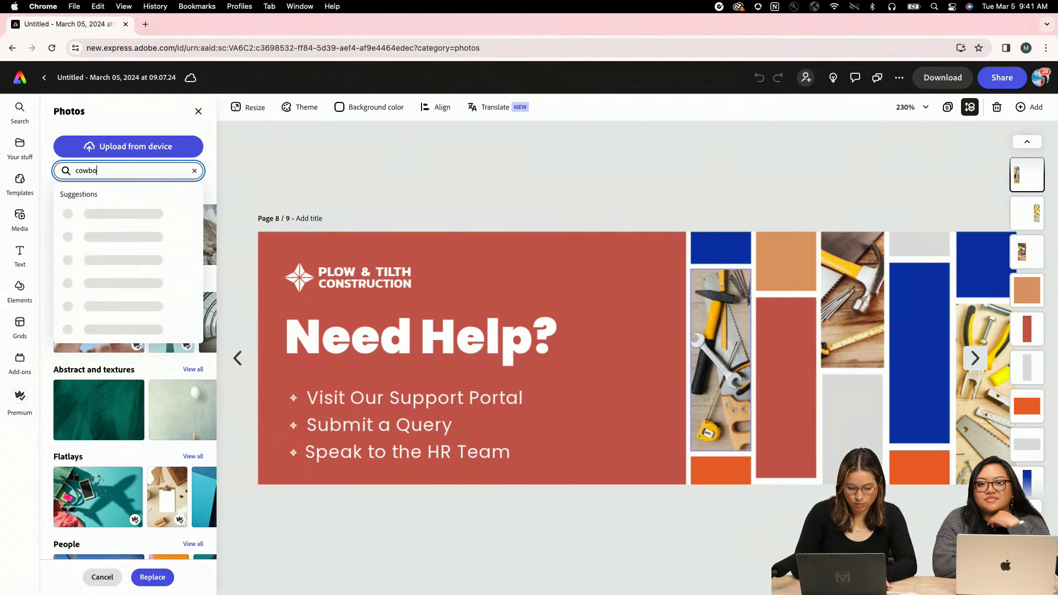
{"action": "type", "text": "y clothes"}
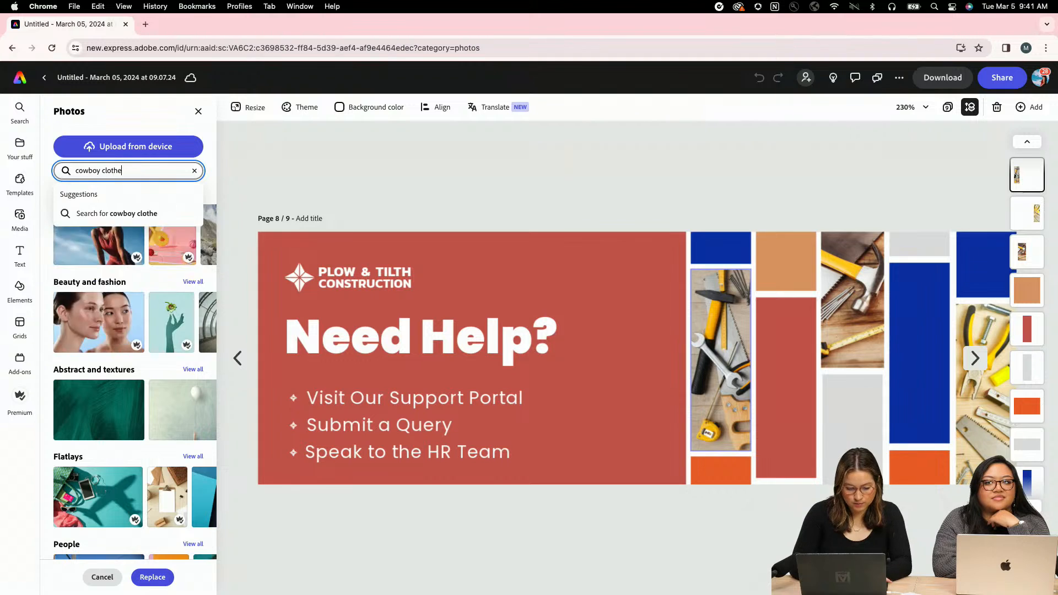
{"action": "key", "text": "Return"}
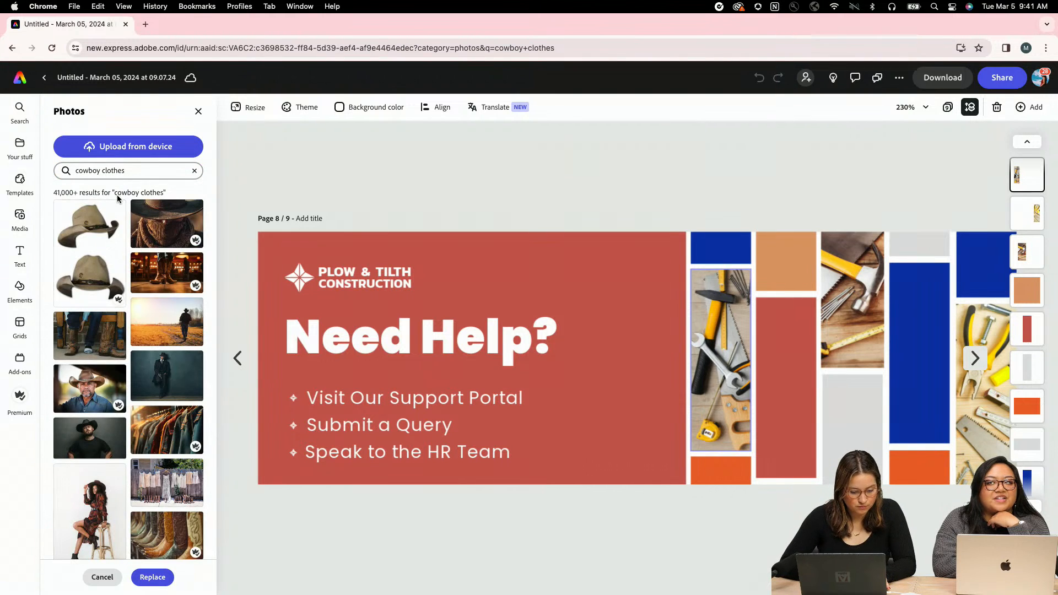
{"action": "scroll", "coordinate": [104, 419], "scroll_direction": "down", "scroll_amount": 2}
{"action": "left_click", "coordinate": [105, 443]}
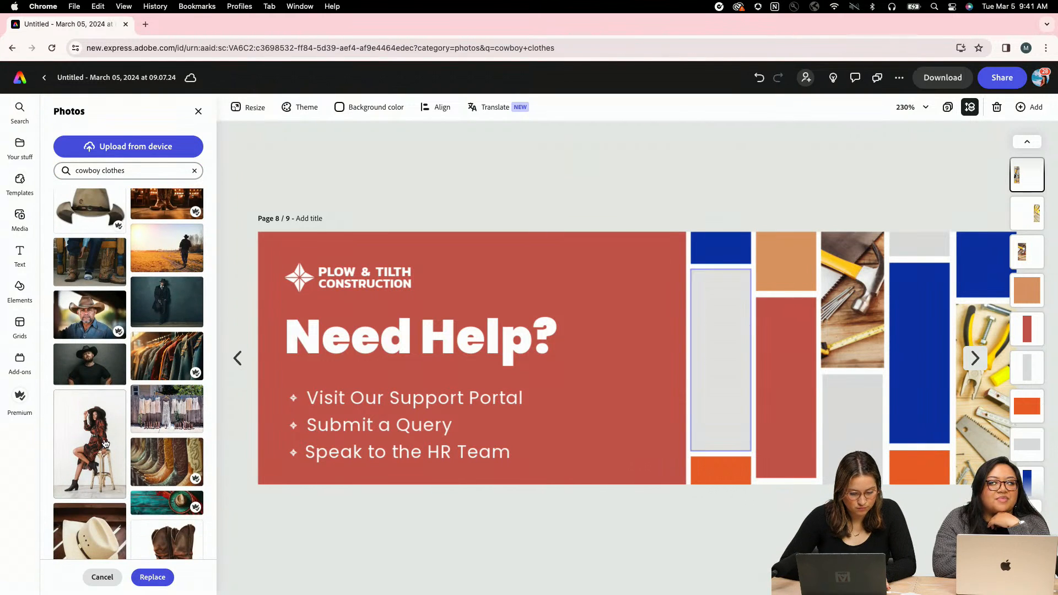
{"action": "left_click", "coordinate": [580, 161]}
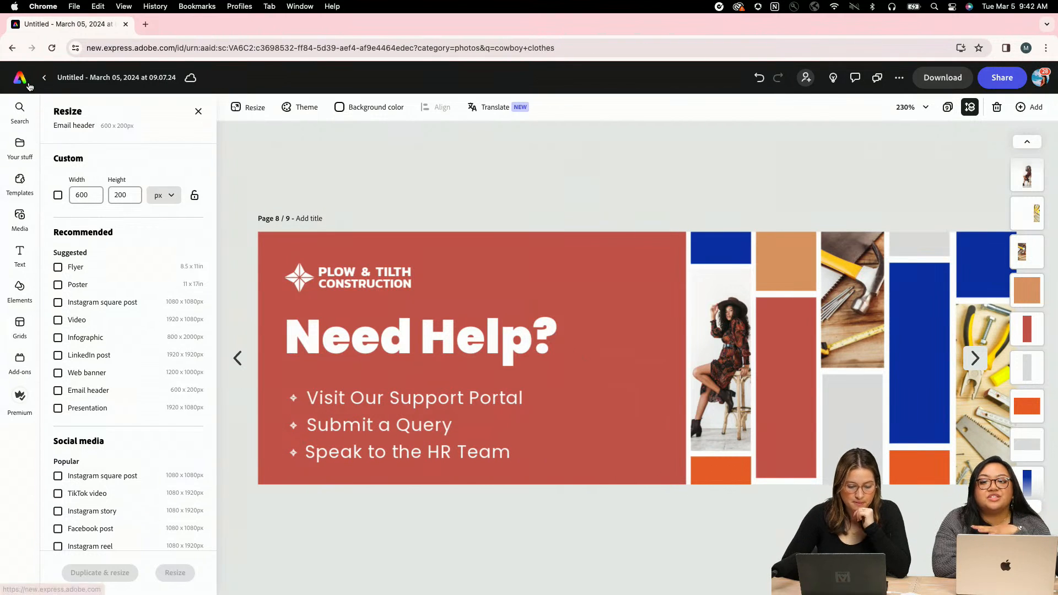
- Open the first flyer page and examine its boots artwork and decorative "Boutique Super Sale" lettering up close
{"action": "left_click", "coordinate": [847, 265]}
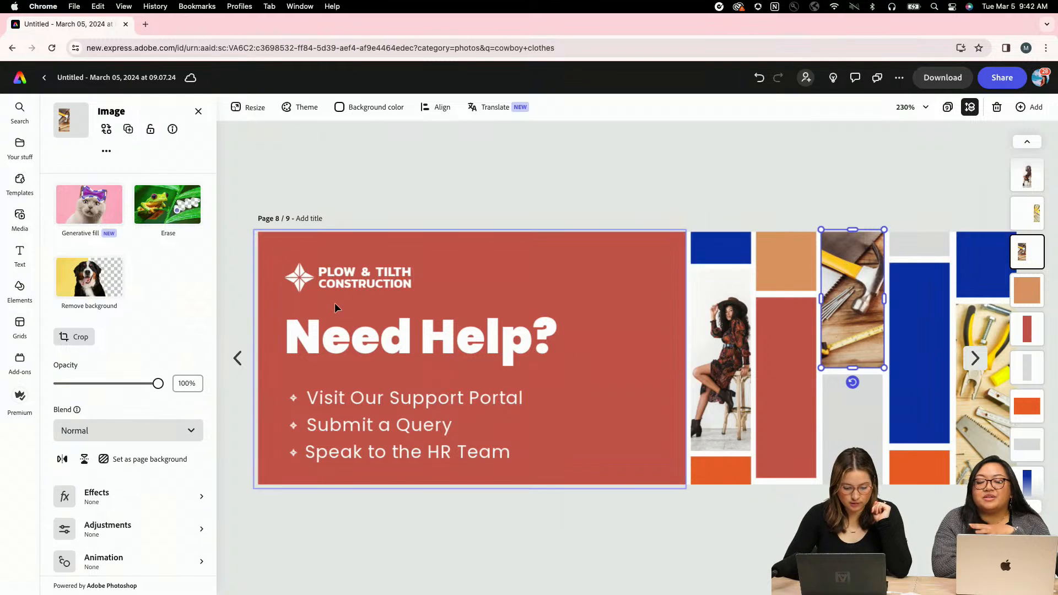
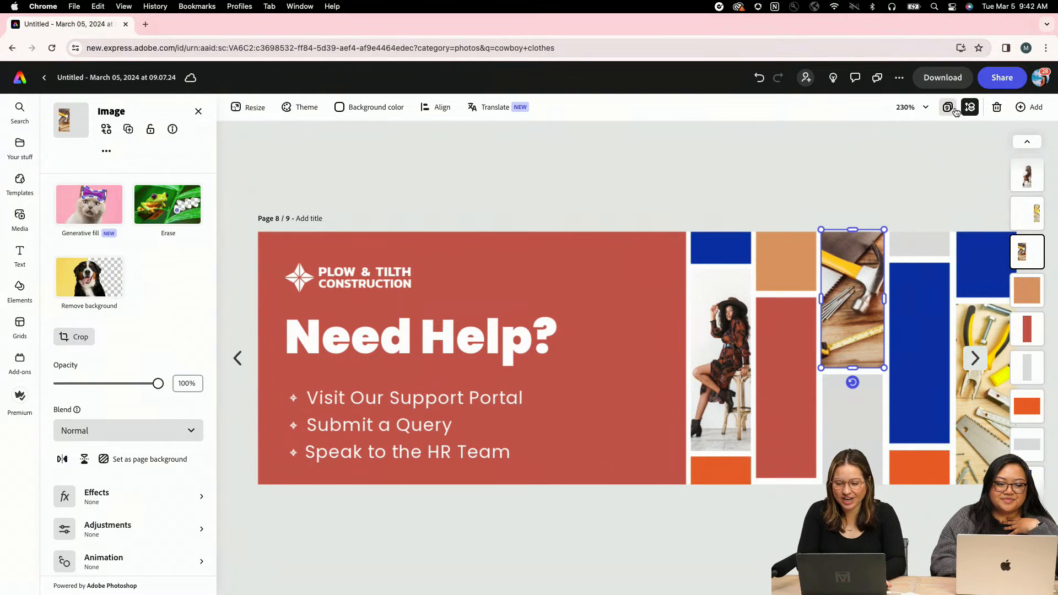
{"action": "left_click", "coordinate": [955, 110]}
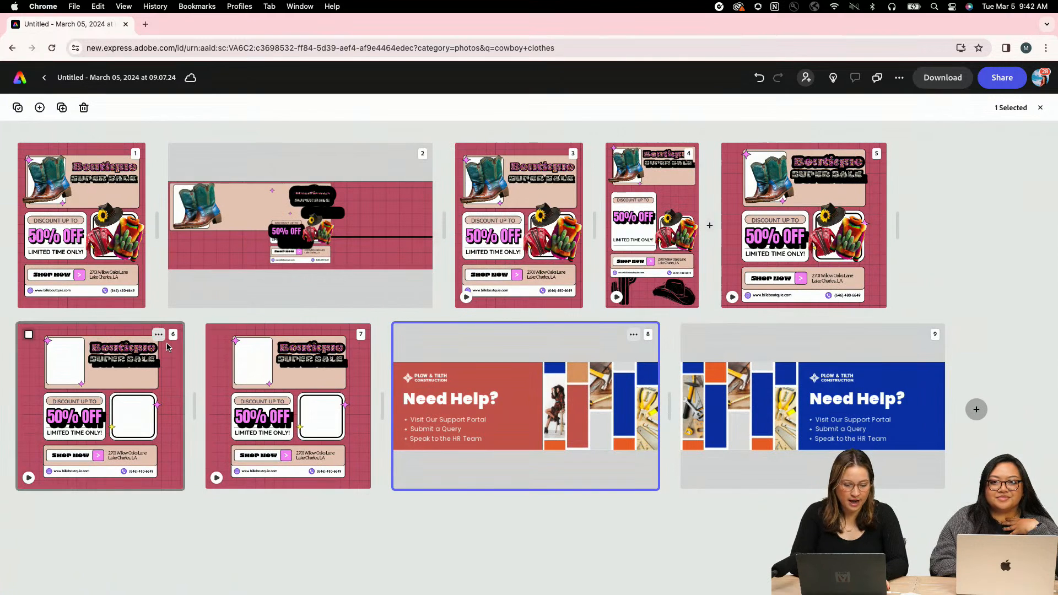
{"action": "left_click", "coordinate": [23, 304]}
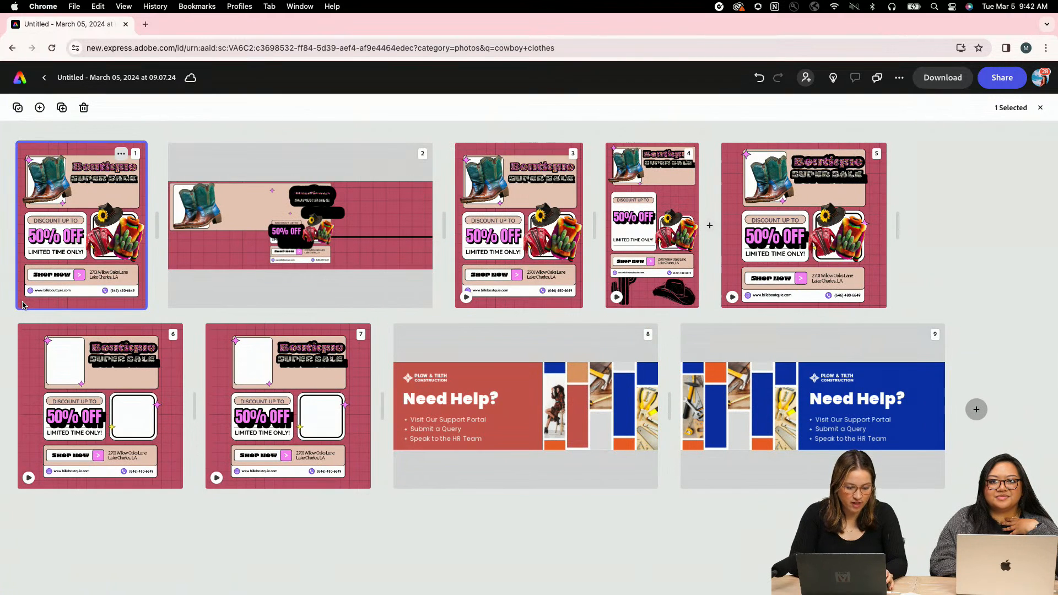
{"action": "double_click", "coordinate": [26, 305]}
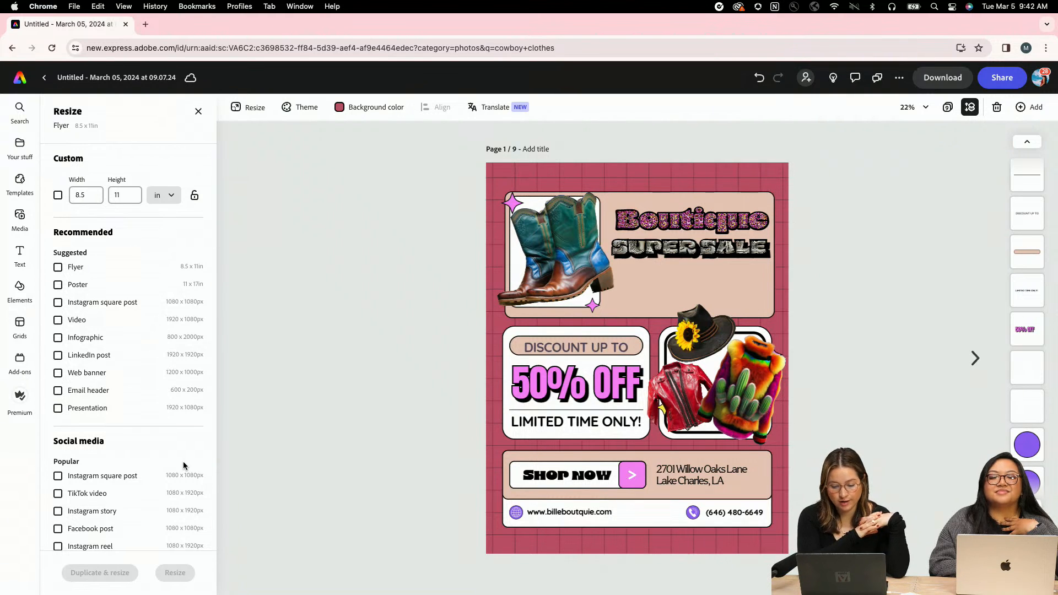
{"action": "left_click", "coordinate": [541, 312]}
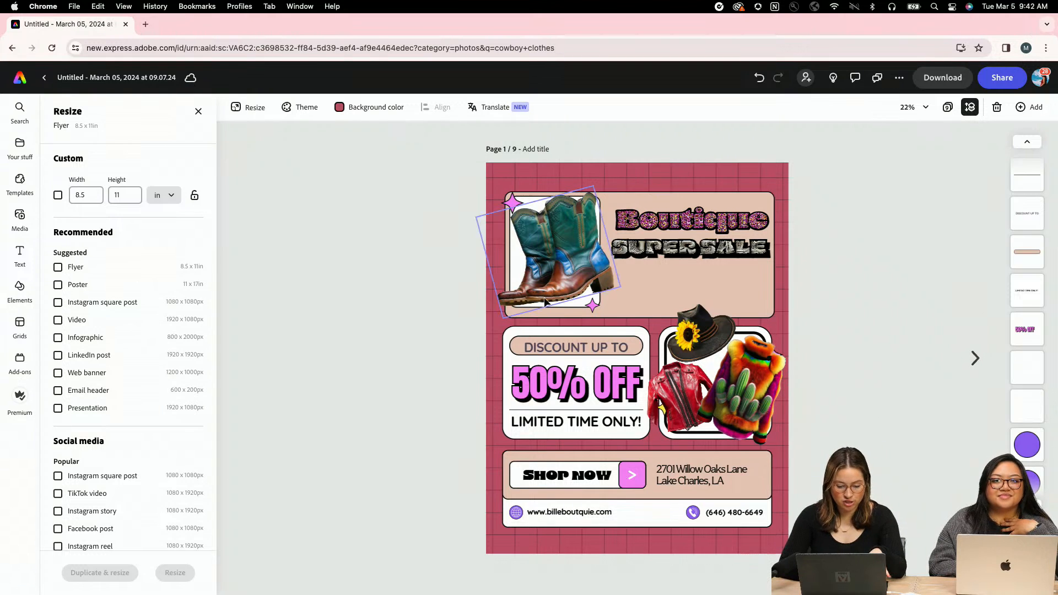
{"action": "scroll", "coordinate": [544, 297], "scroll_direction": "up", "scroll_amount": 3}
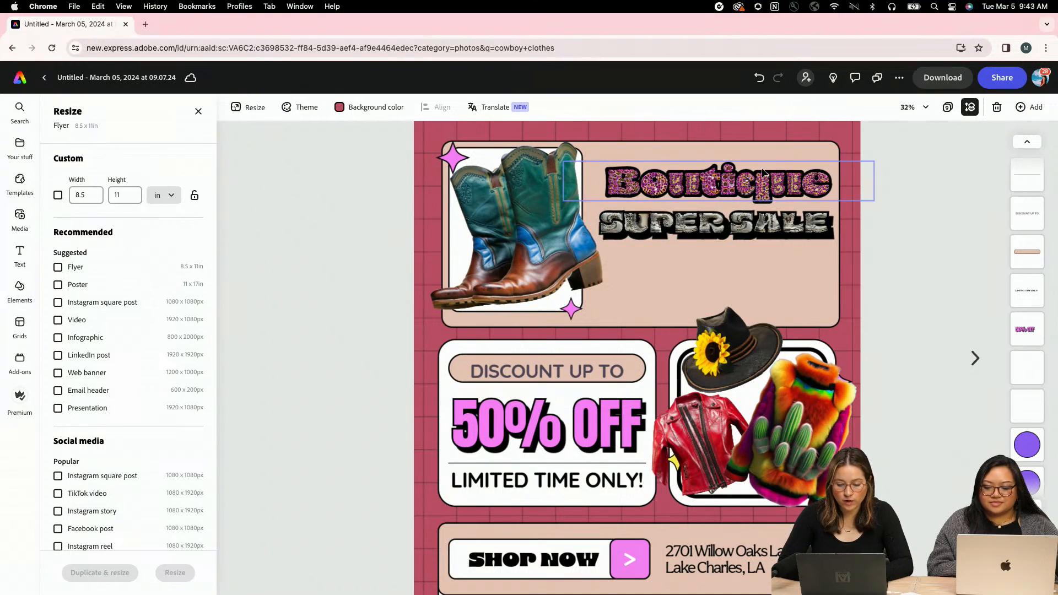
{"action": "scroll", "coordinate": [763, 172], "scroll_direction": "up", "scroll_amount": 5}
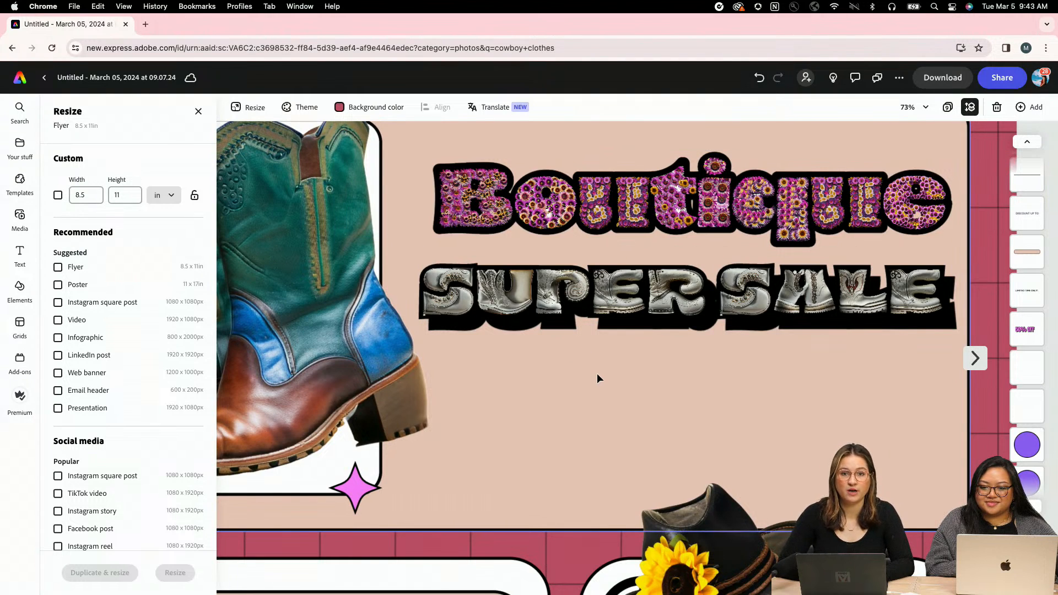
{"action": "scroll", "coordinate": [597, 373], "scroll_direction": "down", "scroll_amount": 4}
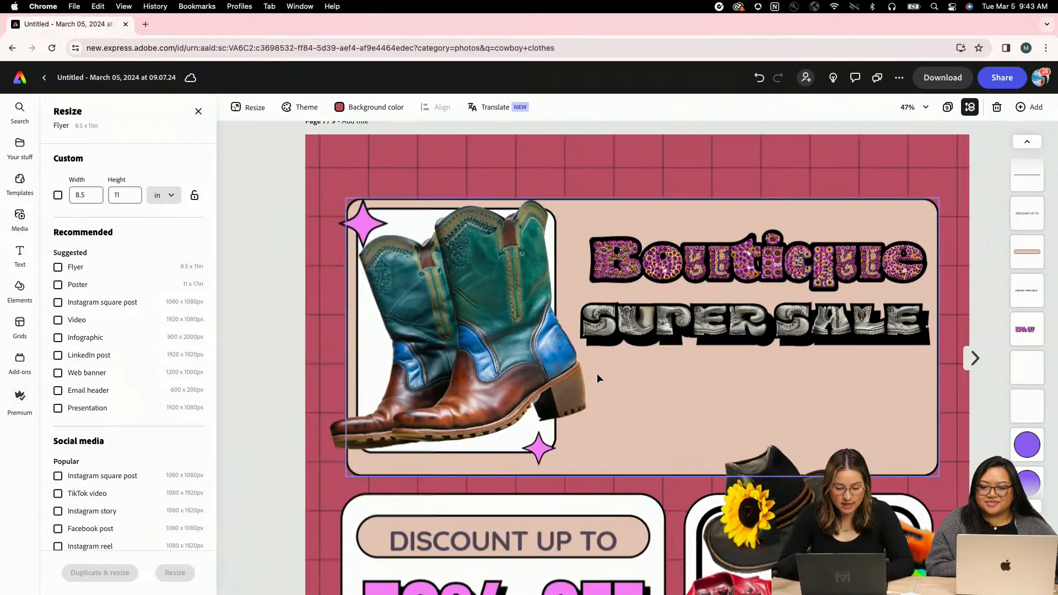
{"action": "scroll", "coordinate": [597, 372], "scroll_direction": "down", "scroll_amount": 3}
{"action": "scroll", "coordinate": [574, 367], "scroll_direction": "up", "scroll_amount": 2}
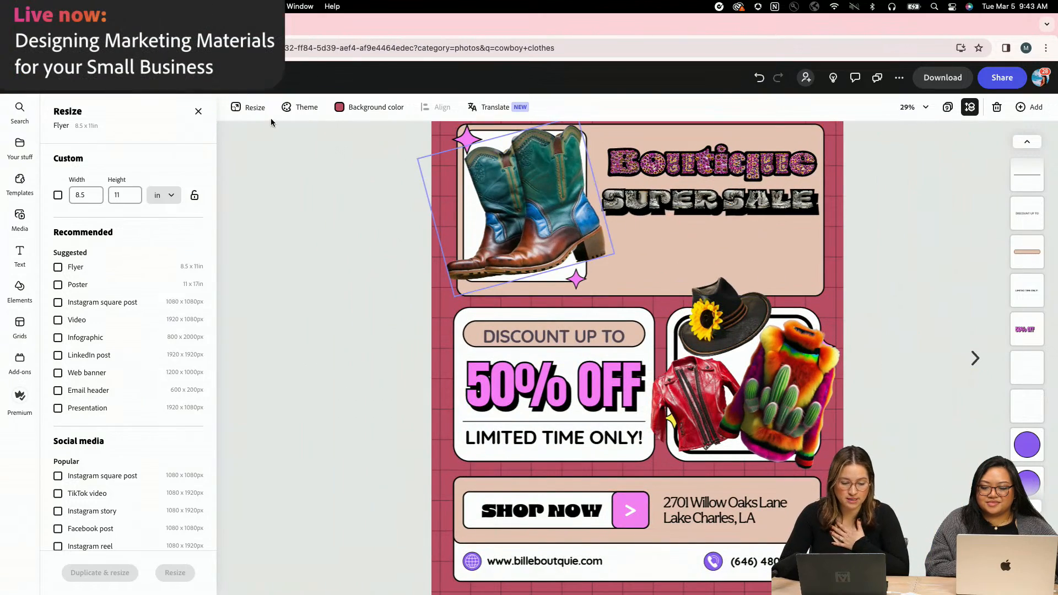
- Show the Bille's Boutique library and review pages 2 to 4, including an earlier moment of page 4's animation
{"action": "left_click", "coordinate": [22, 144]}
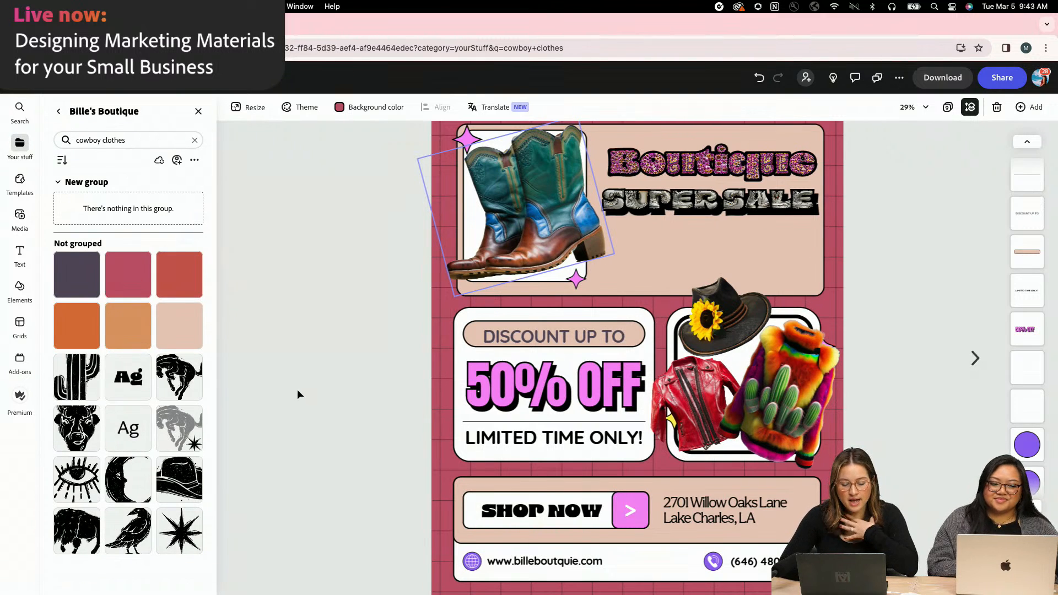
{"action": "left_click", "coordinate": [975, 360]}
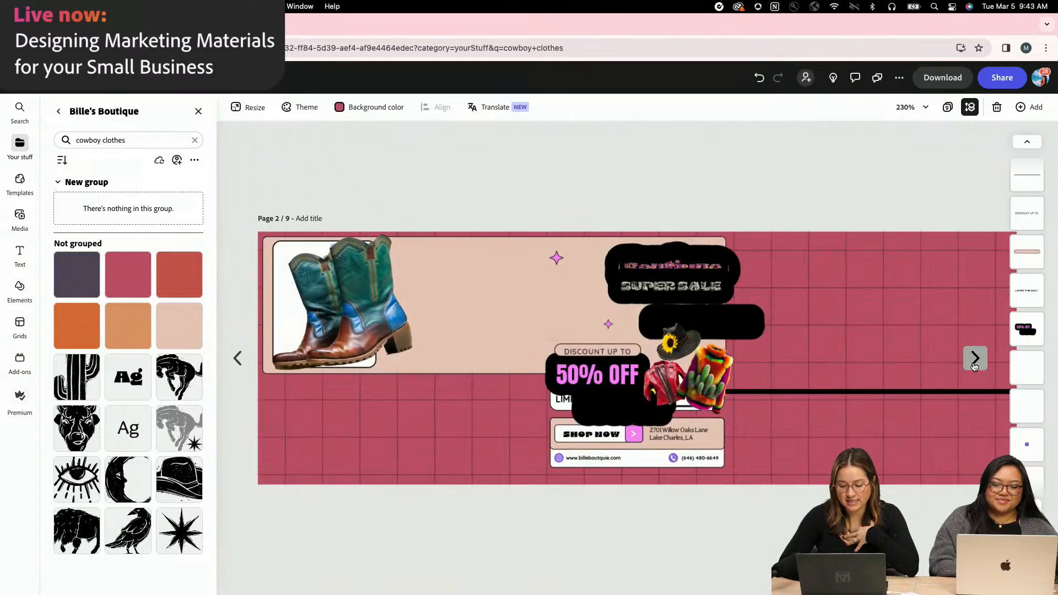
{"action": "left_click", "coordinate": [974, 359]}
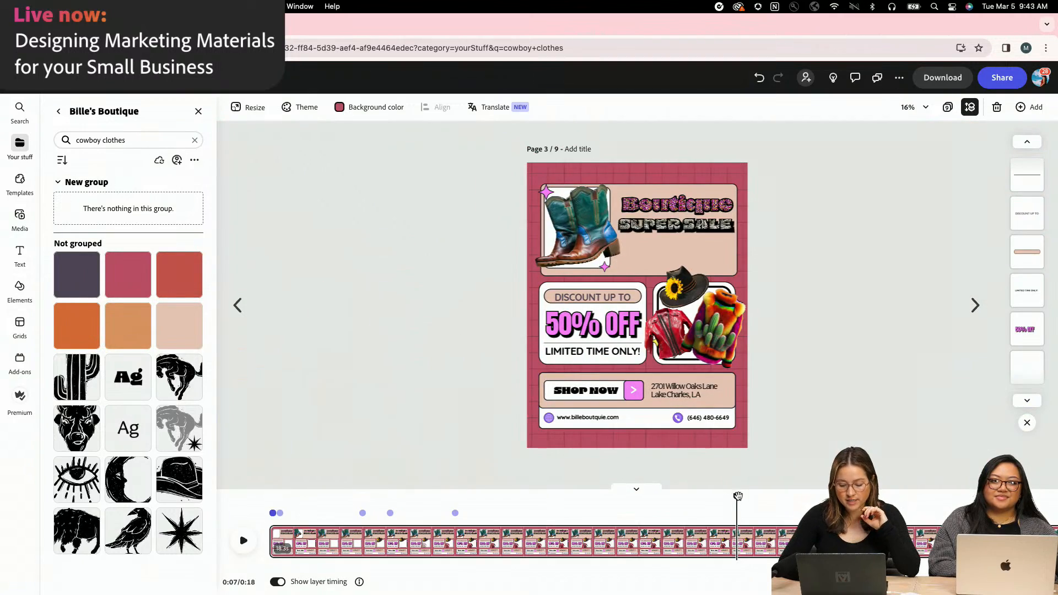
{"action": "left_click", "coordinate": [967, 311]}
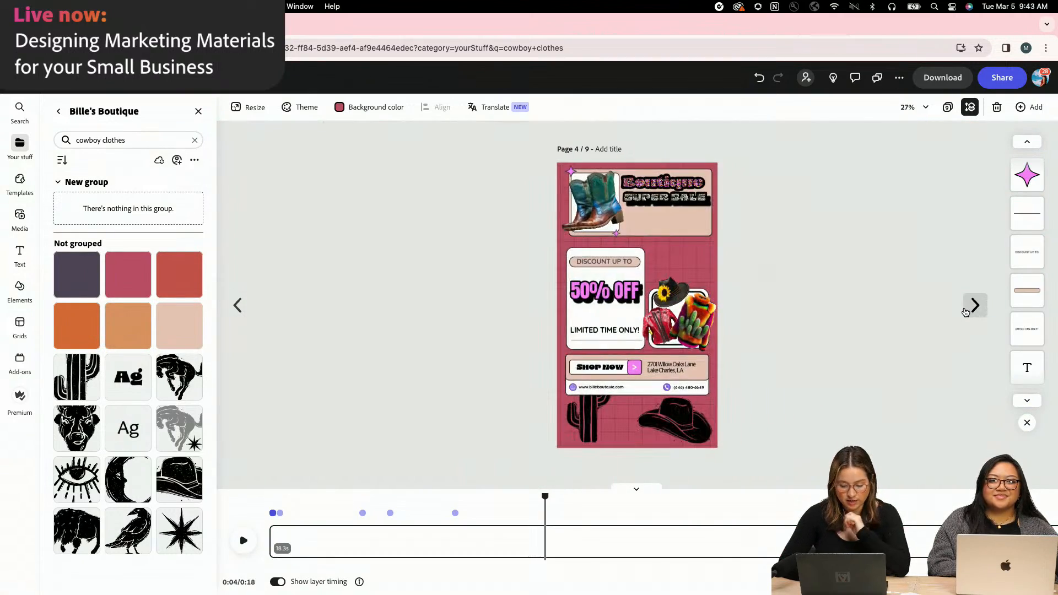
{"action": "left_click_drag", "start_coordinate": [545, 497], "coordinate": [524, 499]}
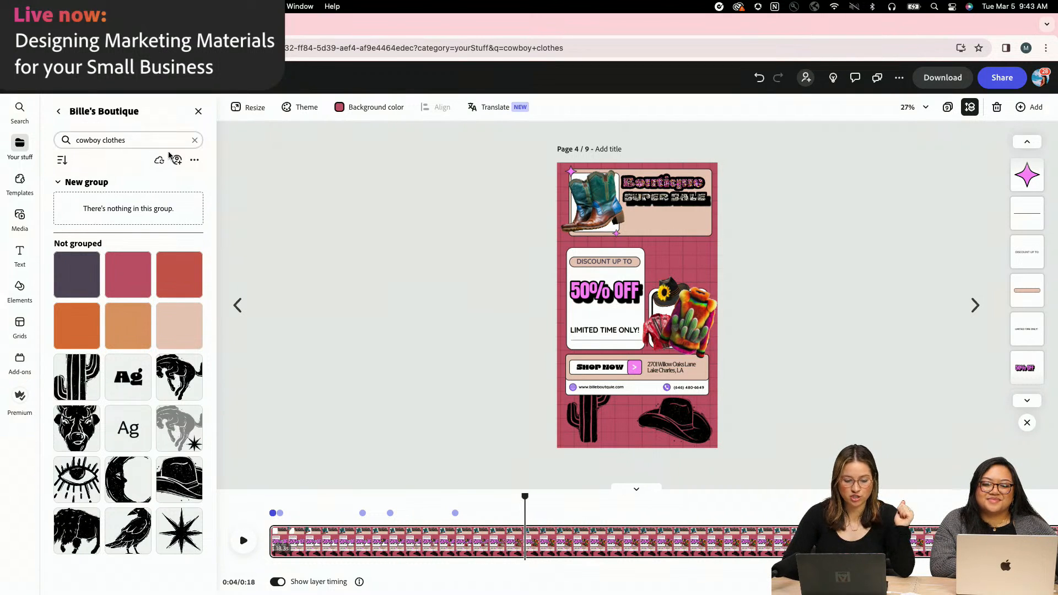
- Compare the resized email header on page 2 with the "Need Help?" header on page 8
{"action": "left_click", "coordinate": [950, 106]}
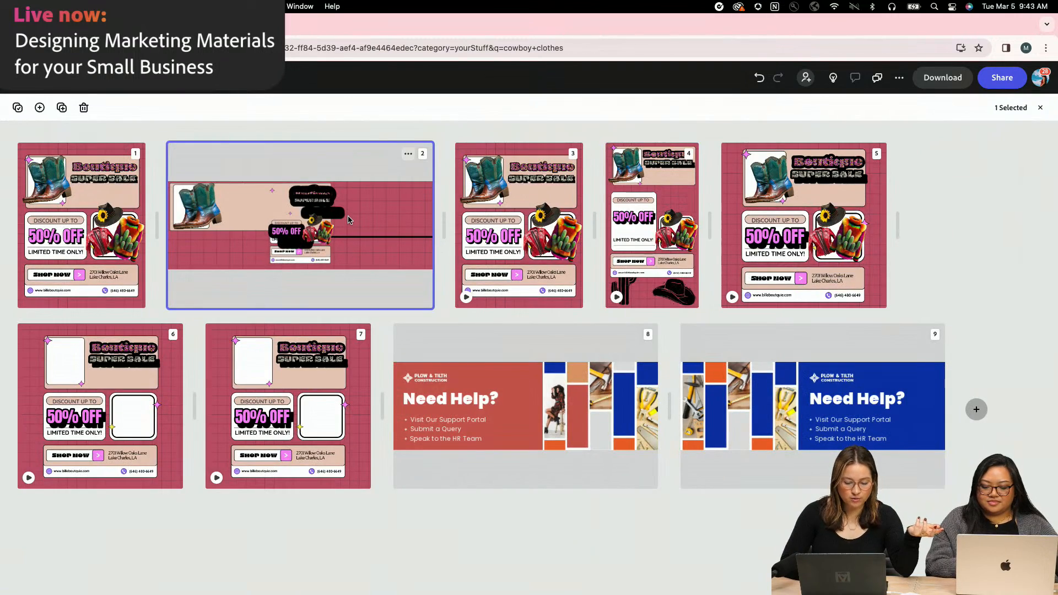
{"action": "double_click", "coordinate": [348, 220]}
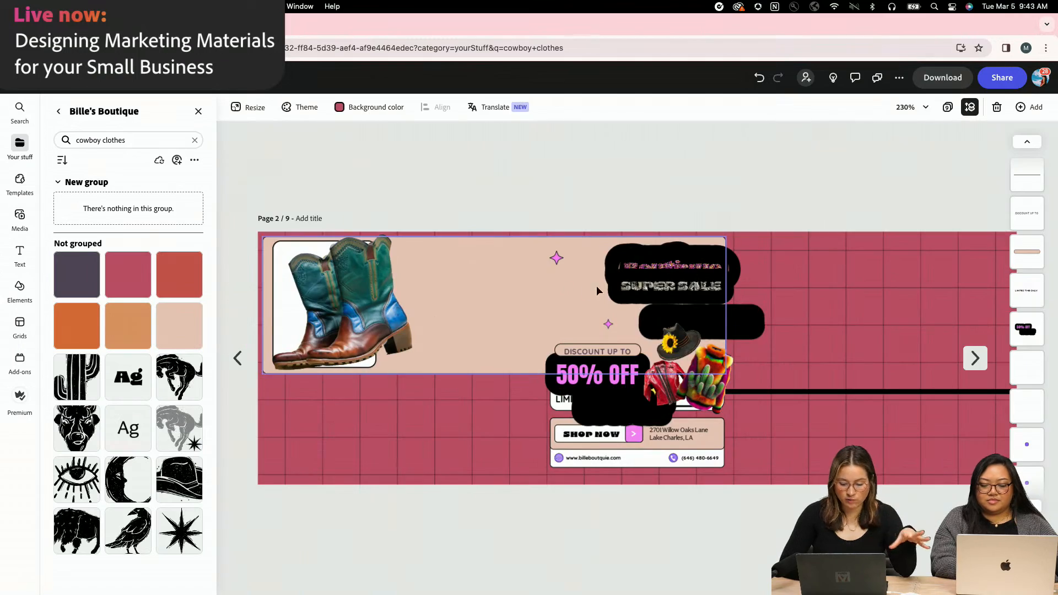
{"action": "left_click", "coordinate": [947, 110]}
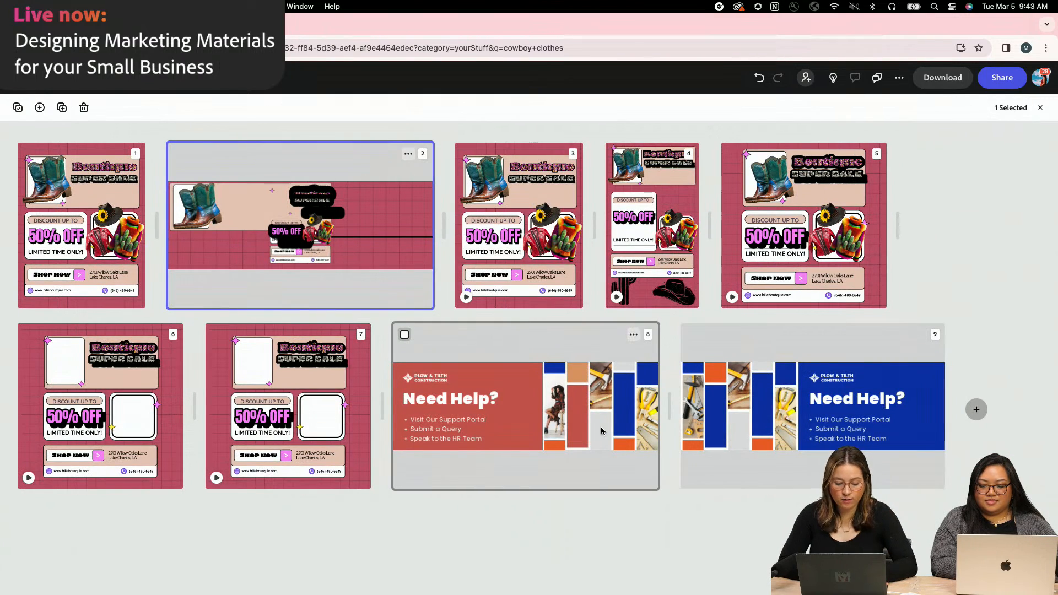
{"action": "double_click", "coordinate": [600, 426]}
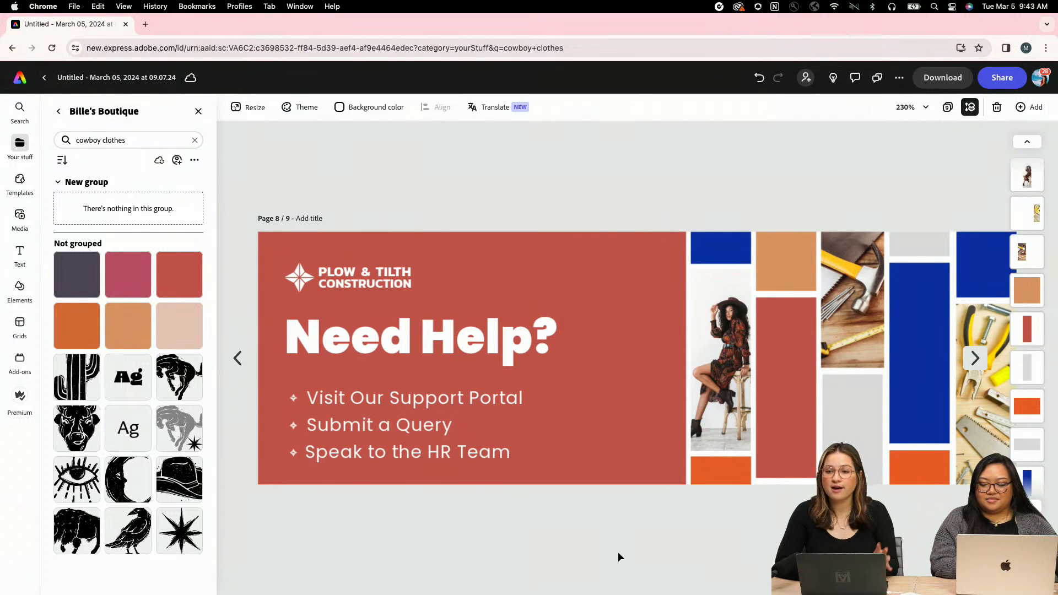
- Recolor the tall blue rectangle in the collage's fourth column with the dark purple-gray from the Bille's Boutique colors
{"action": "left_click", "coordinate": [920, 372]}
{"action": "left_click", "coordinate": [77, 190]}
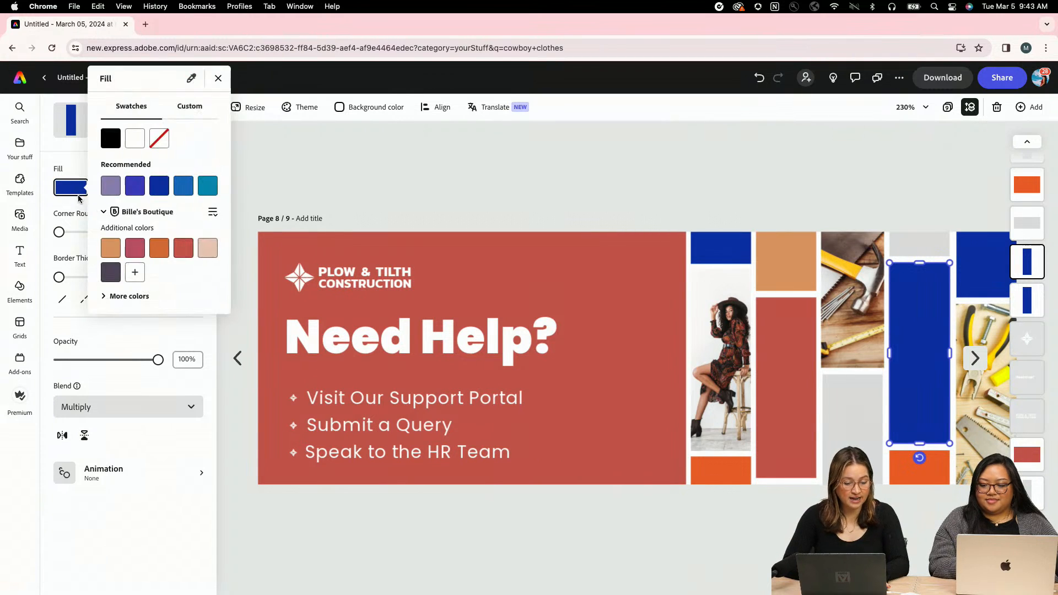
{"action": "left_click", "coordinate": [110, 273]}
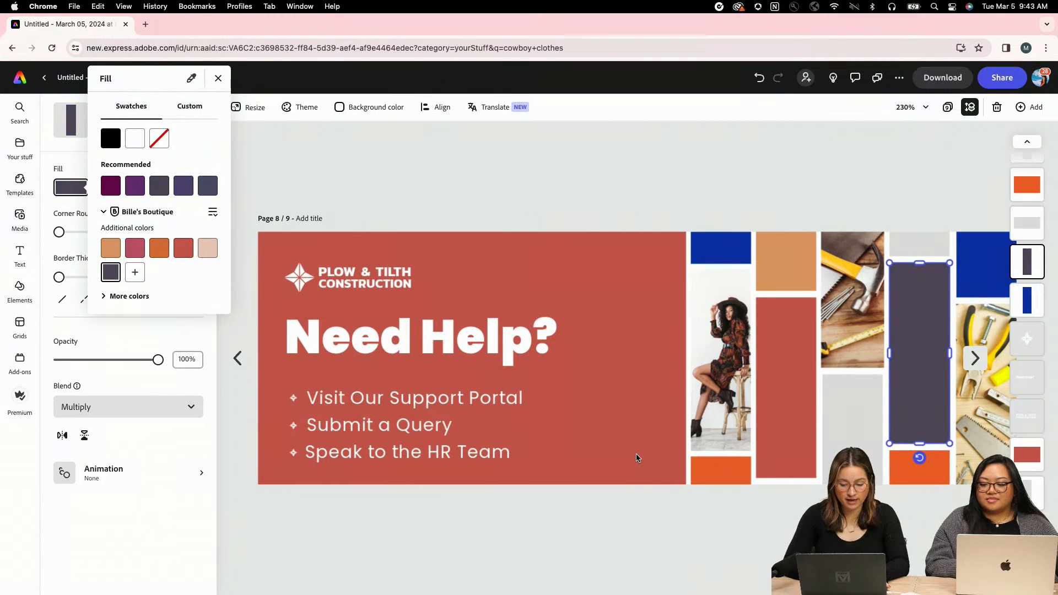
- Recolor the small blue rectangle above the seated woman's photo with the pale beige-pink brand color
{"action": "left_click", "coordinate": [733, 261]}
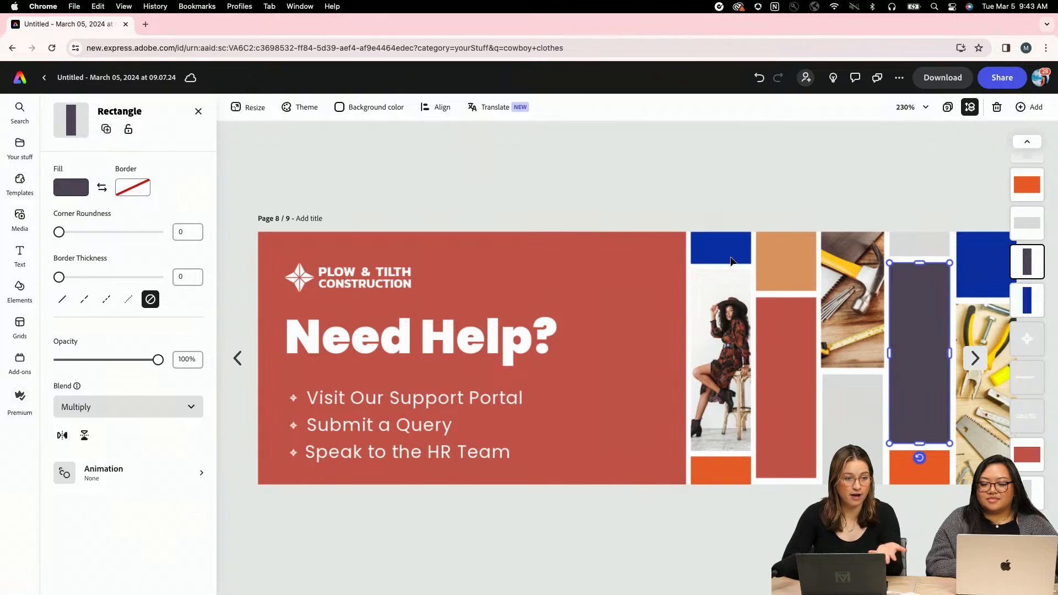
{"action": "left_click", "coordinate": [731, 261]}
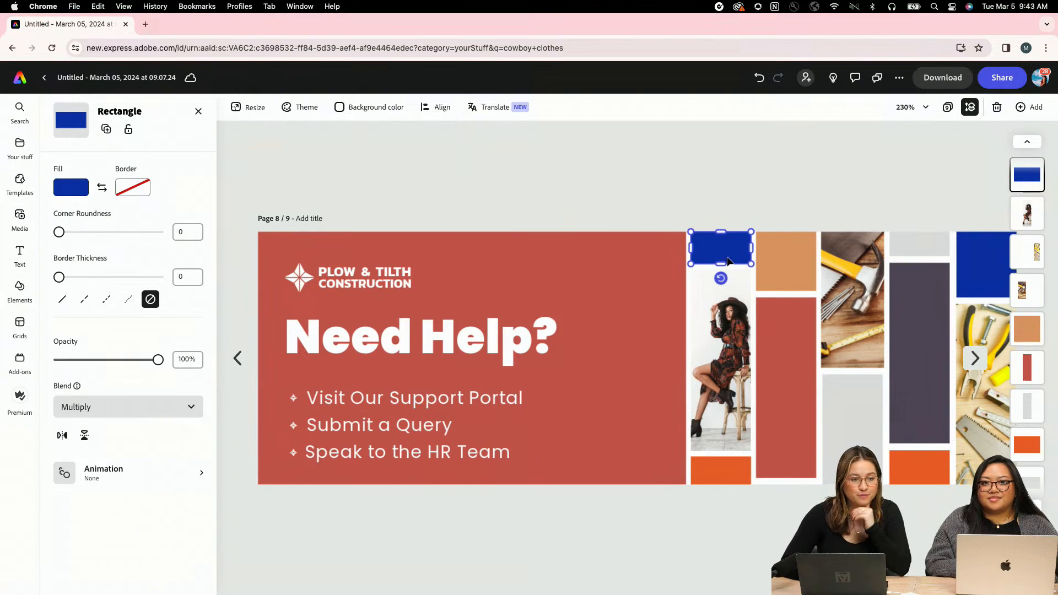
{"action": "left_click", "coordinate": [70, 186]}
{"action": "left_click", "coordinate": [70, 186]}
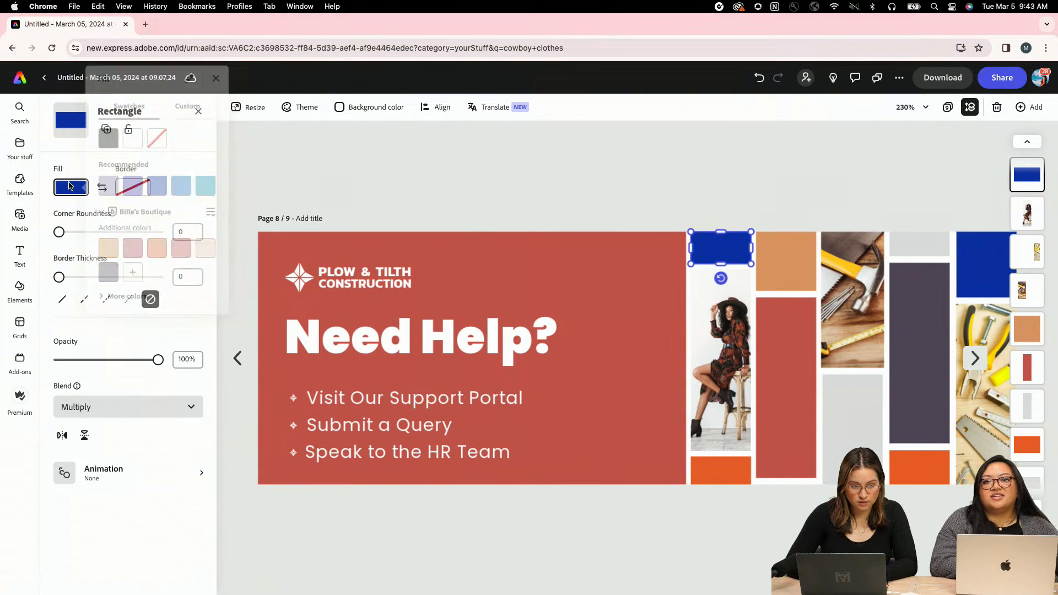
{"action": "left_click", "coordinate": [72, 188]}
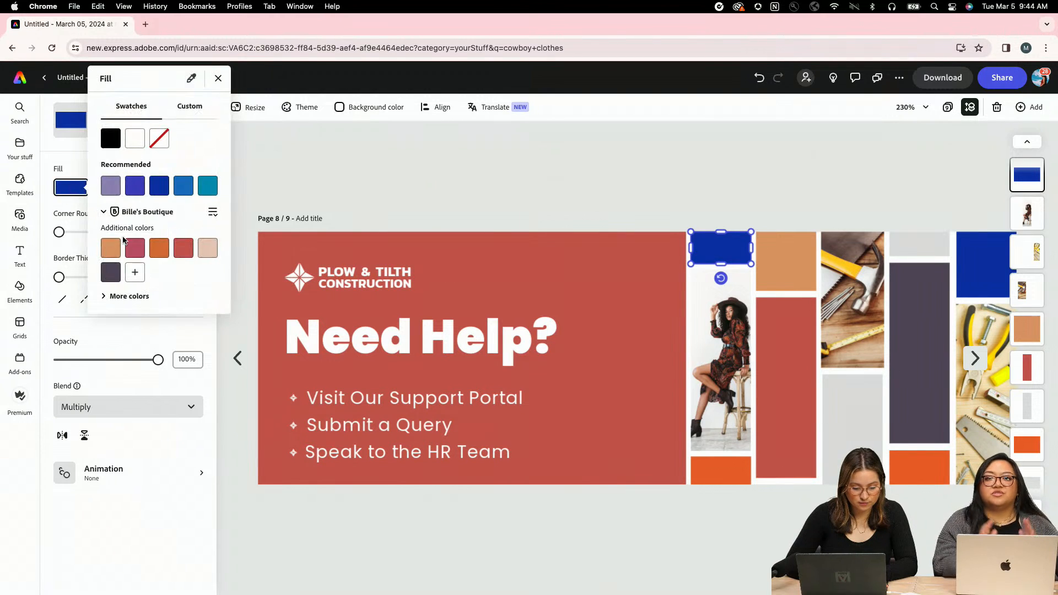
{"action": "left_click", "coordinate": [208, 248]}
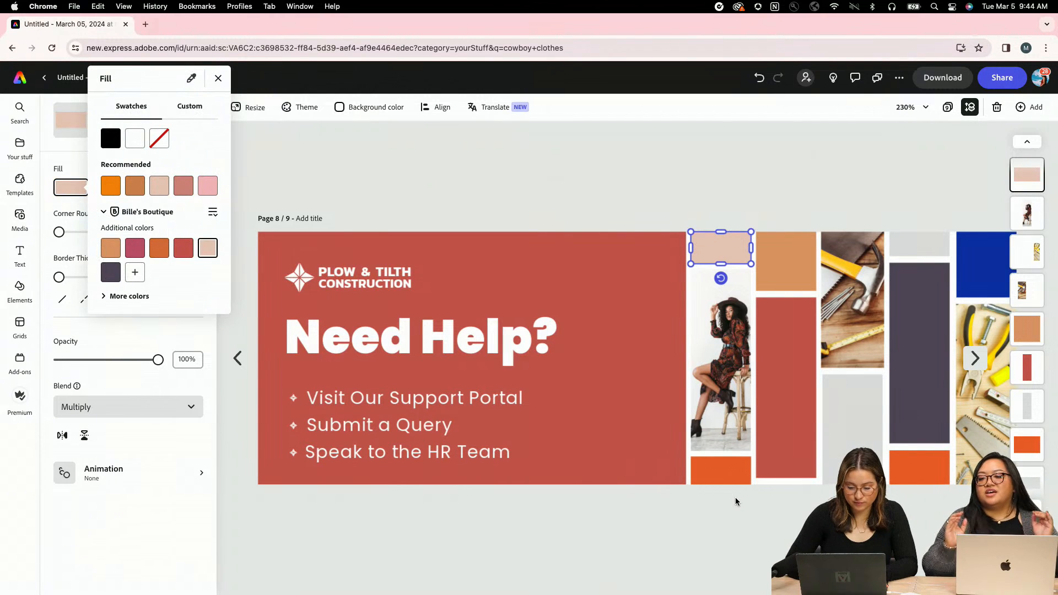
- Recolor the small orange rectangles below the woman's photo and below the dark purple-gray rectangle with the pale beige-pink brand color
{"action": "left_click", "coordinate": [722, 473]}
{"action": "left_click", "coordinate": [64, 187]}
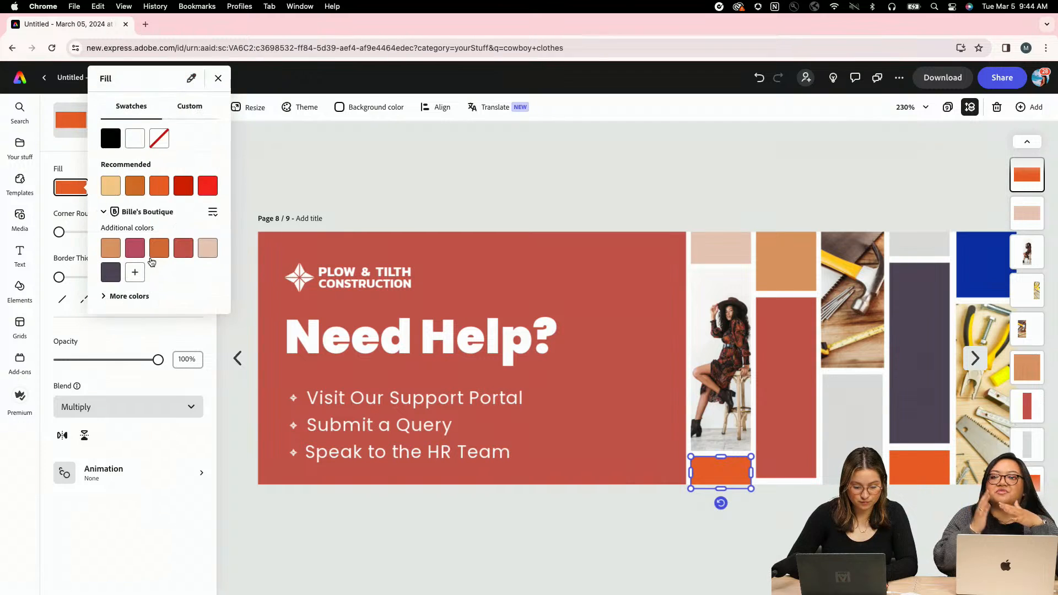
{"action": "left_click", "coordinate": [207, 248]}
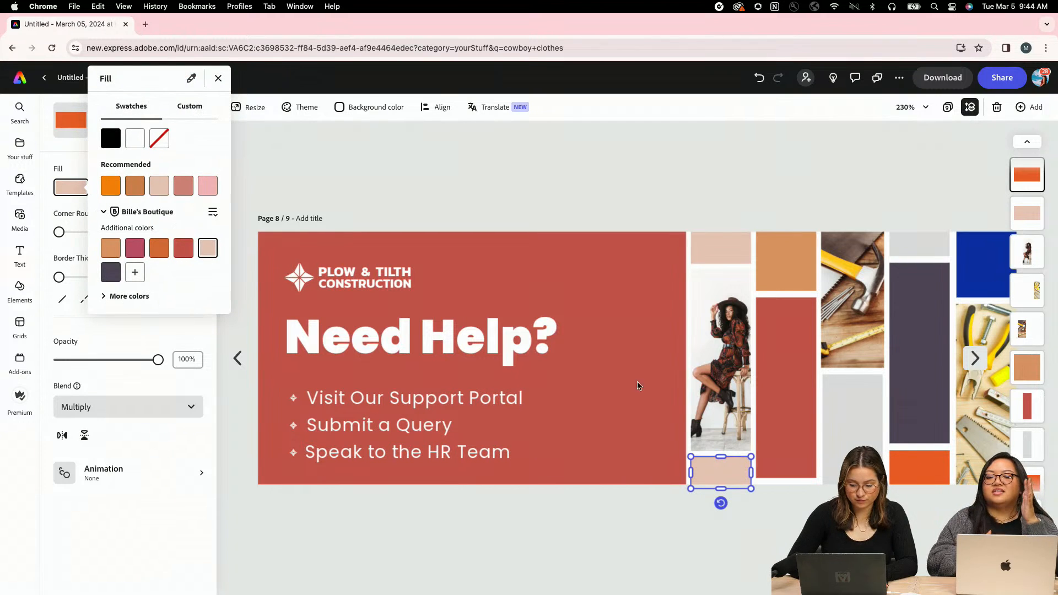
{"action": "left_click", "coordinate": [912, 473]}
{"action": "left_click", "coordinate": [913, 472]}
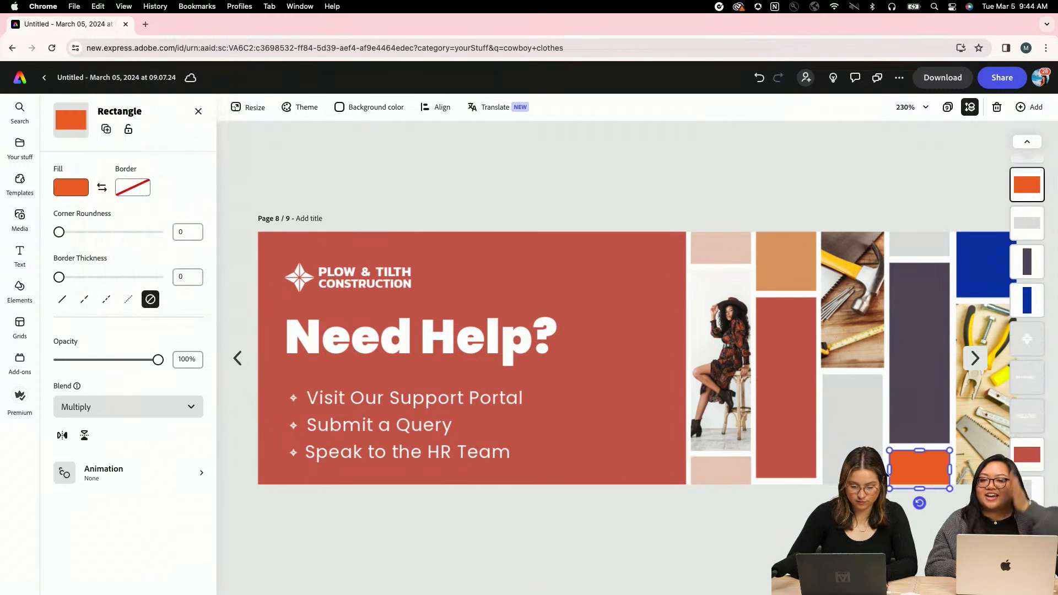
{"action": "left_click", "coordinate": [84, 190]}
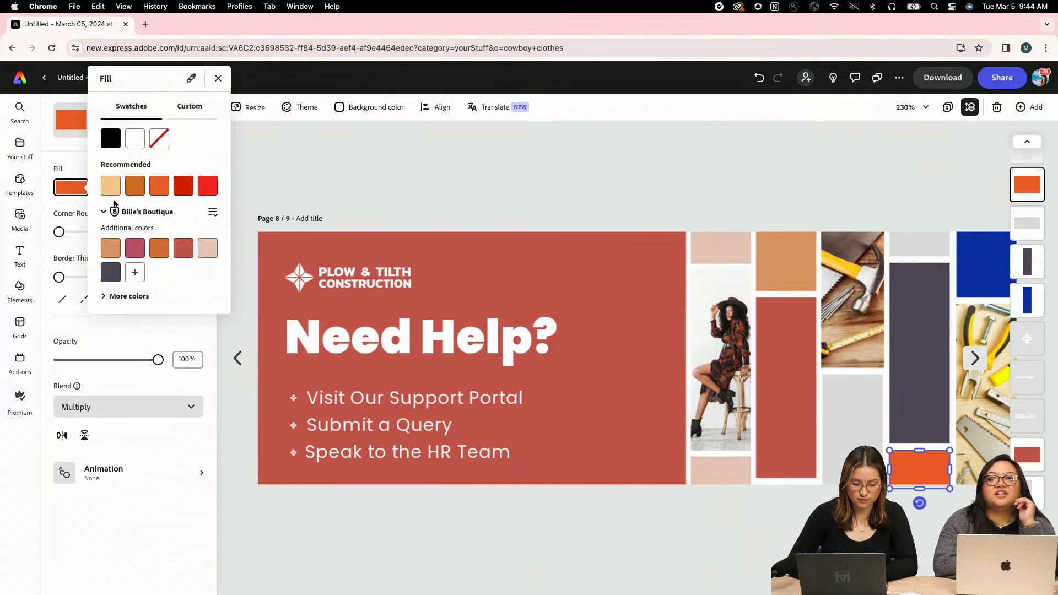
{"action": "left_click", "coordinate": [215, 259]}
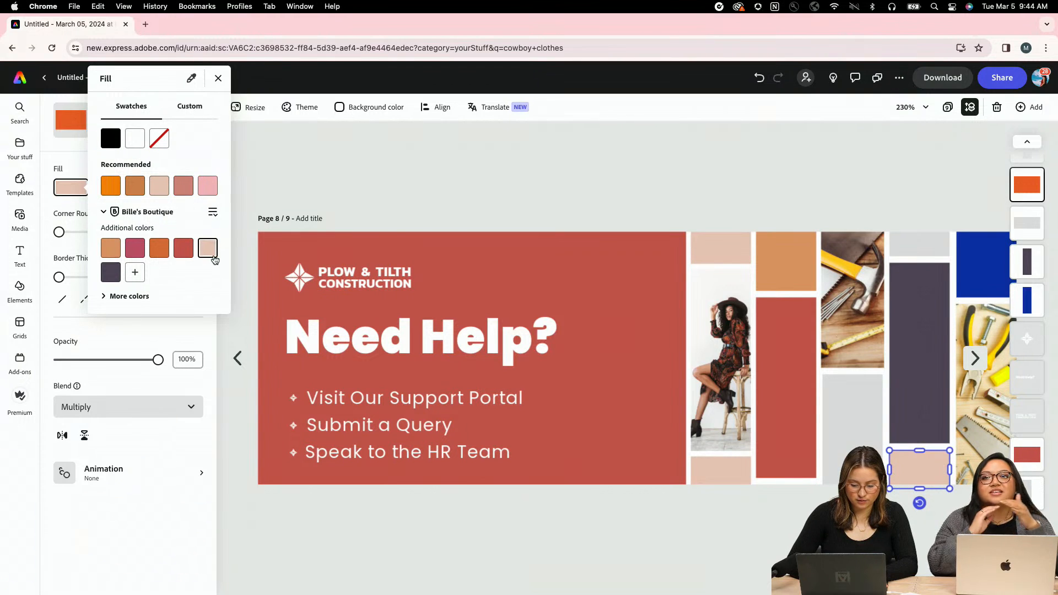
- Recolor the blue rectangle above the tools photo in the last collage column with the brand tan
{"action": "left_click", "coordinate": [978, 275]}
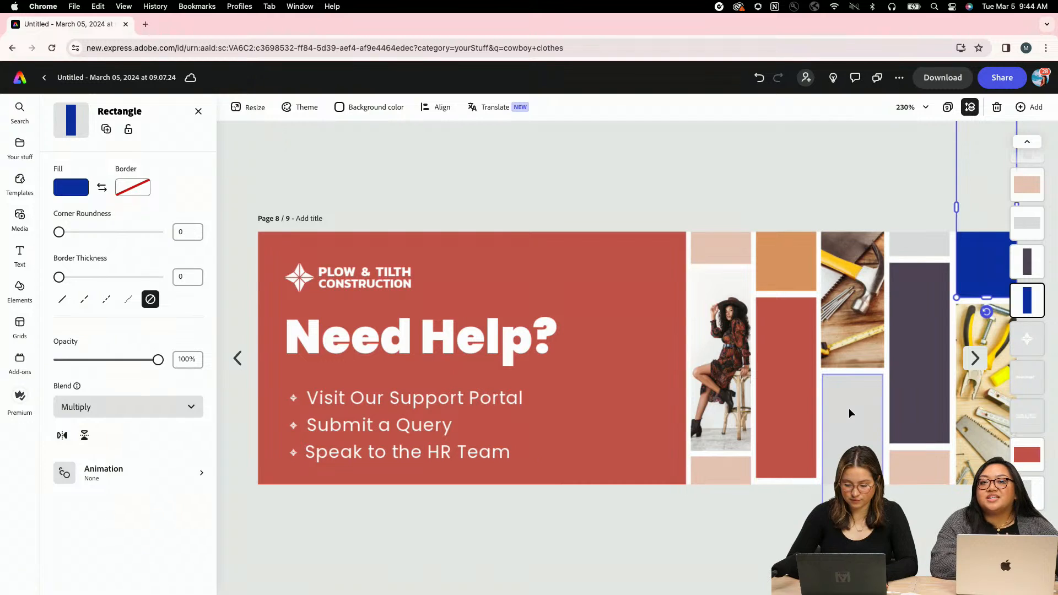
{"action": "left_click", "coordinate": [71, 188]}
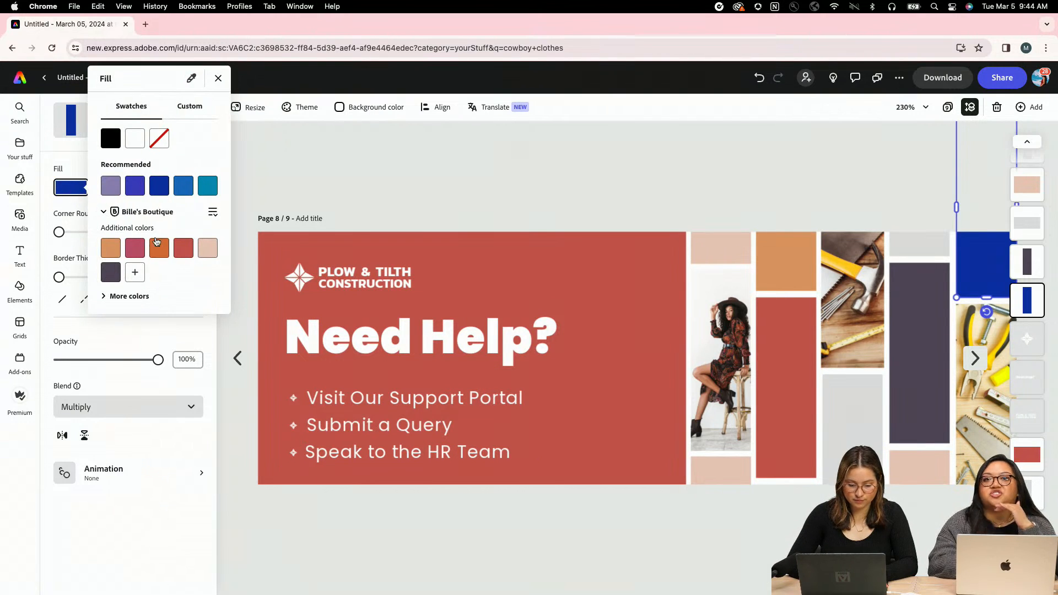
{"action": "left_click", "coordinate": [110, 248]}
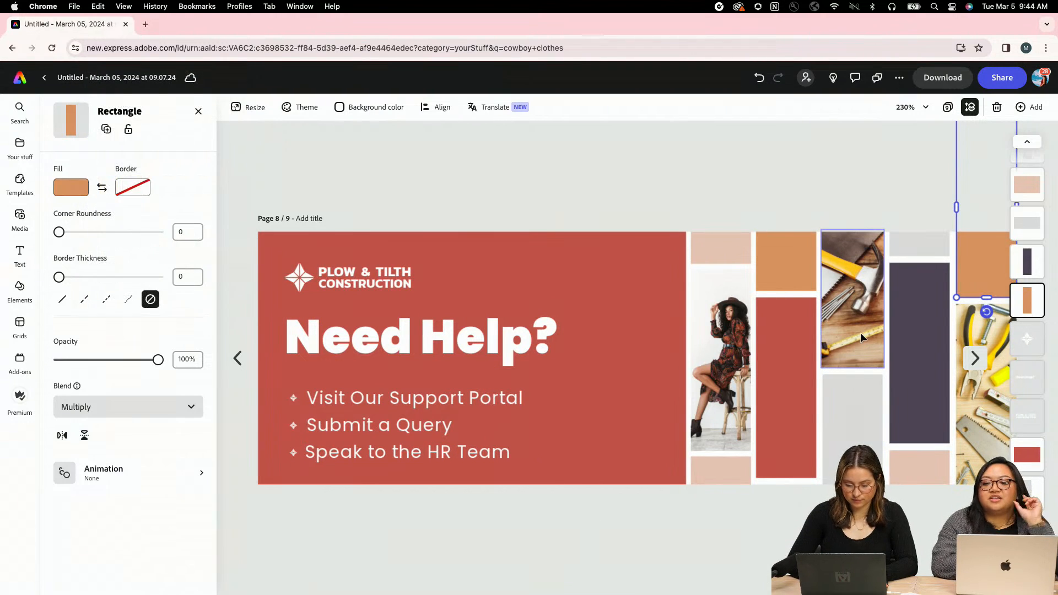
{"action": "left_click", "coordinate": [861, 332]}
{"action": "left_click", "coordinate": [980, 425]}
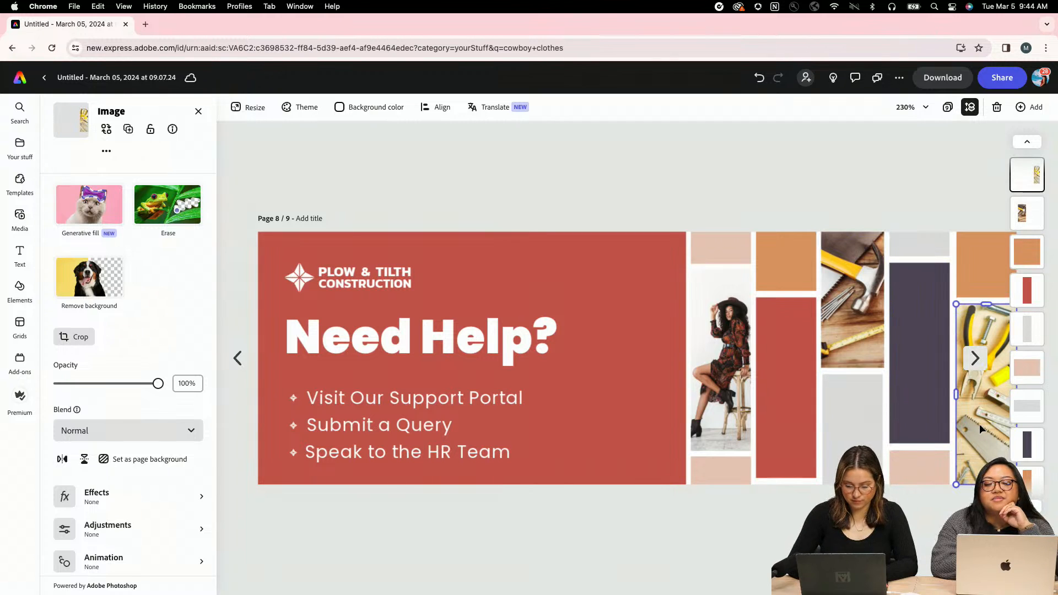
{"action": "left_click", "coordinate": [842, 300]}
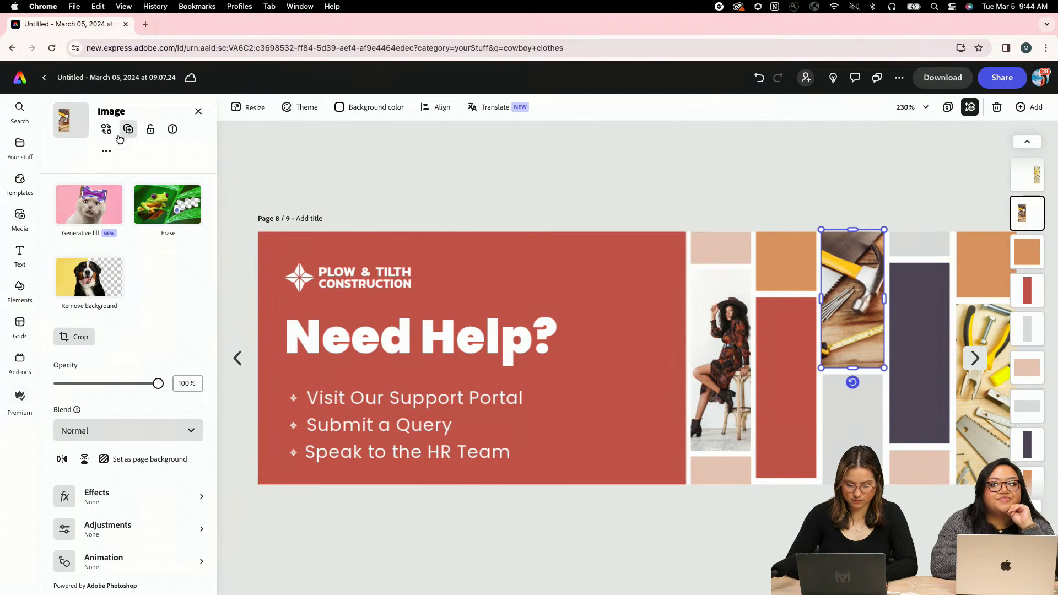
{"action": "left_click", "coordinate": [358, 149]}
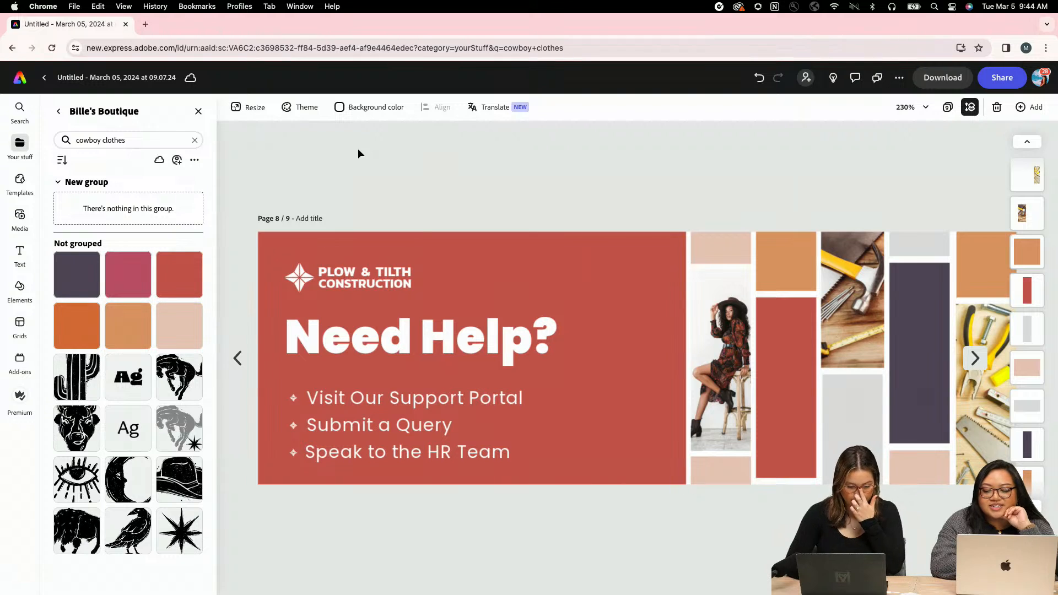
- Add a Text to image placeholder to the email header page
{"action": "left_click", "coordinate": [19, 177]}
{"action": "left_click", "coordinate": [19, 213]}
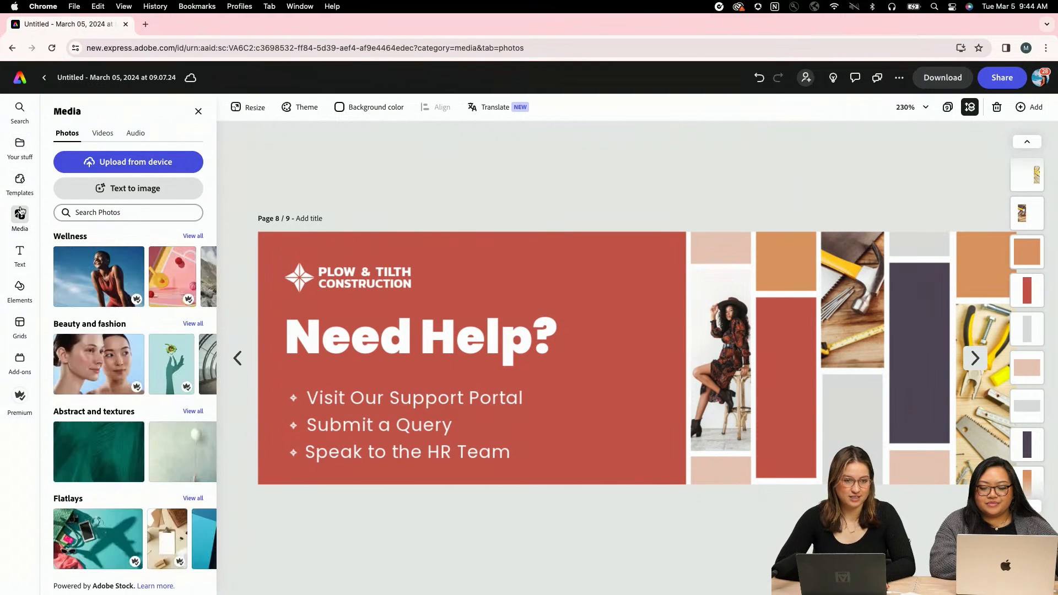
{"action": "left_click", "coordinate": [117, 197]}
{"action": "left_click", "coordinate": [95, 232]}
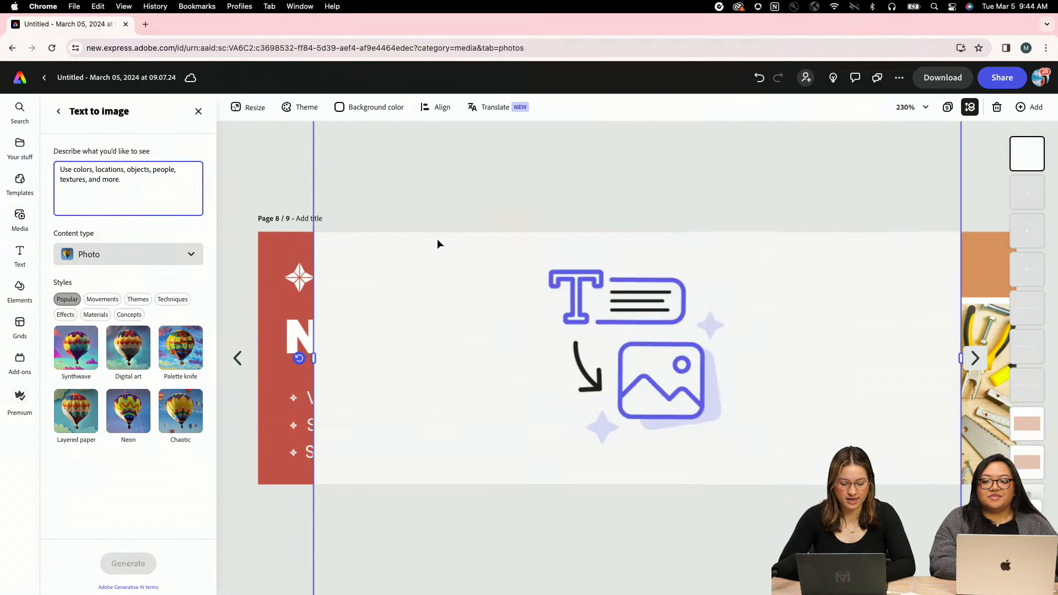
- Shrink the Text to image placeholder to roughly the banner's height and place it beside the photo collage, over the red text area
{"action": "scroll", "coordinate": [438, 406], "scroll_direction": "down", "scroll_amount": 3}
{"action": "left_click", "coordinate": [420, 373]}
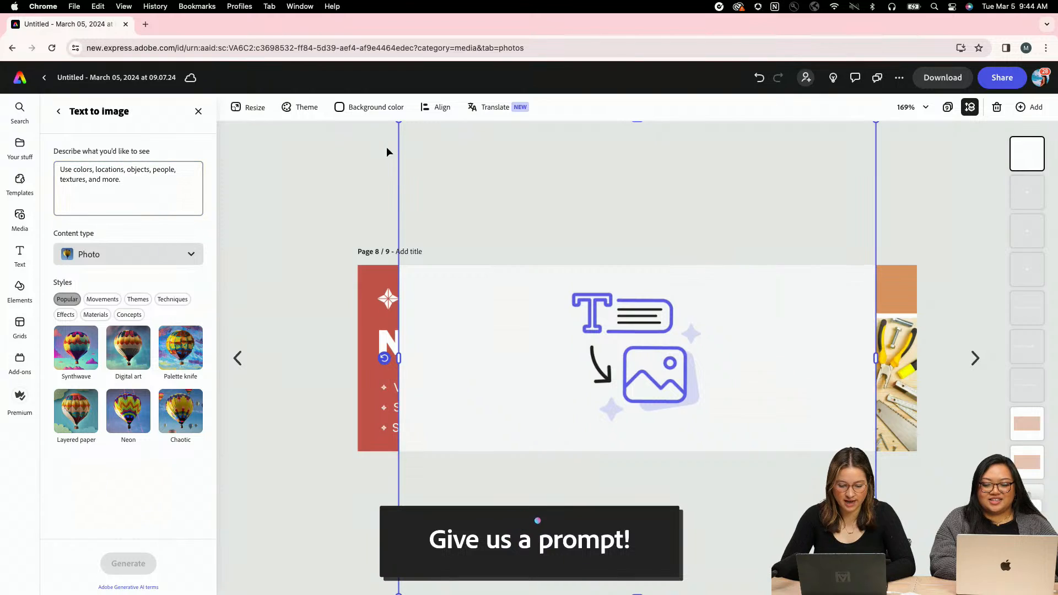
{"action": "left_click_drag", "start_coordinate": [398, 129], "coordinate": [564, 287]}
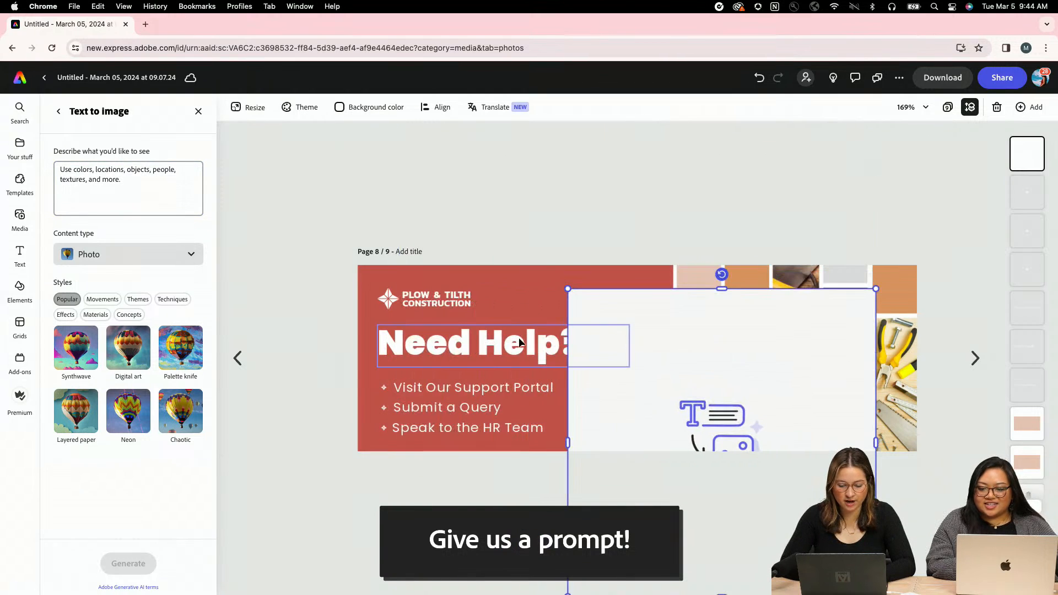
{"action": "left_click_drag", "start_coordinate": [618, 423], "coordinate": [438, 295]}
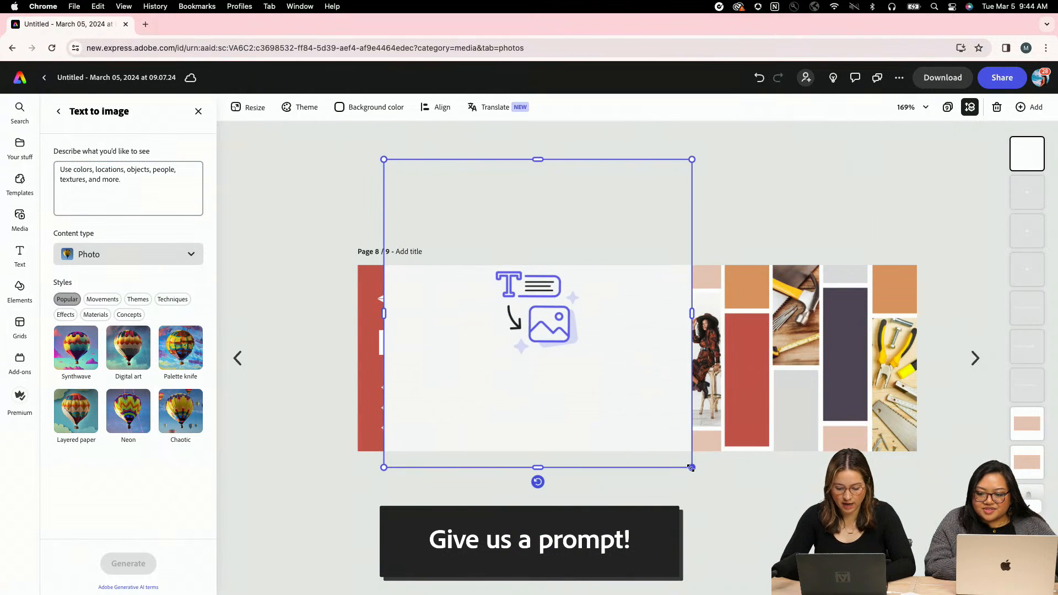
{"action": "left_click_drag", "start_coordinate": [691, 467], "coordinate": [571, 359]}
{"action": "left_click_drag", "start_coordinate": [515, 316], "coordinate": [604, 428]}
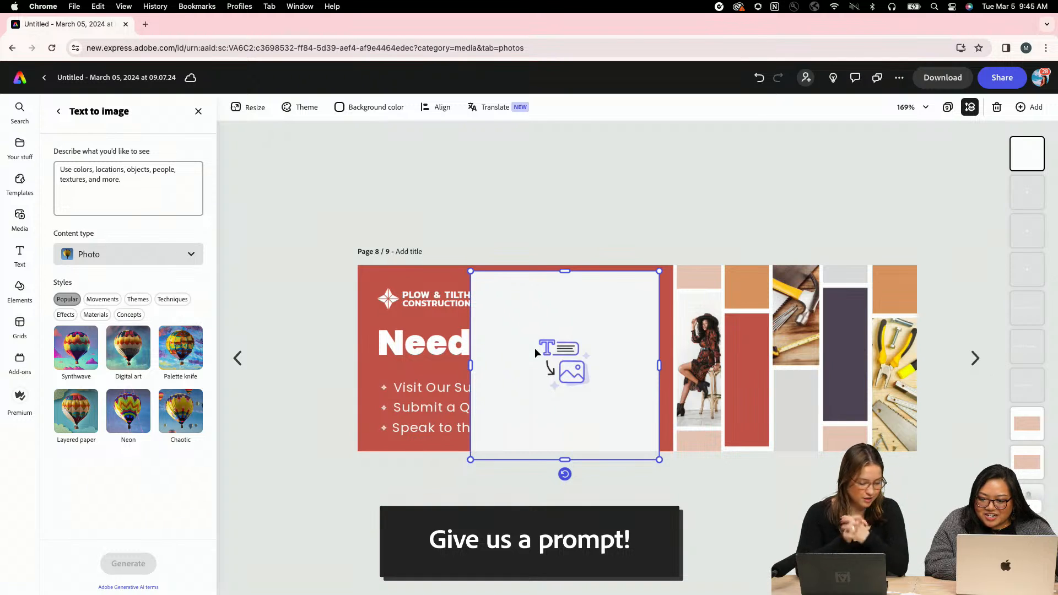
- Generate images from the prompt "Sheriff badge on a pretty red dress" and choose the result with the round black badge
{"action": "left_click", "coordinate": [114, 201]}
{"action": "type", "text": "Sha"}
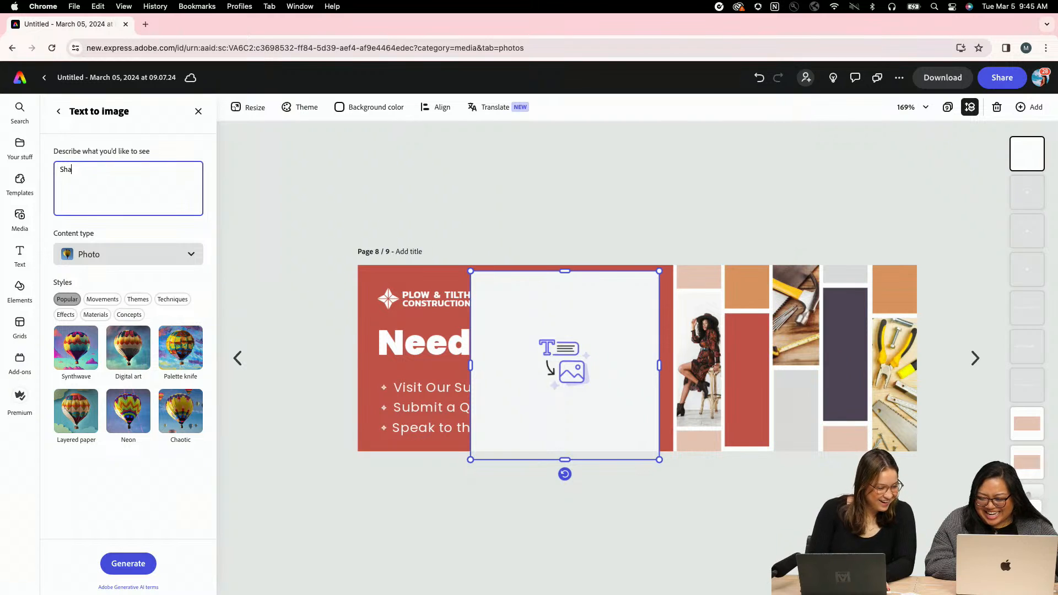
{"action": "key", "text": "BackSpace"}
{"action": "type", "text": "eriff"}
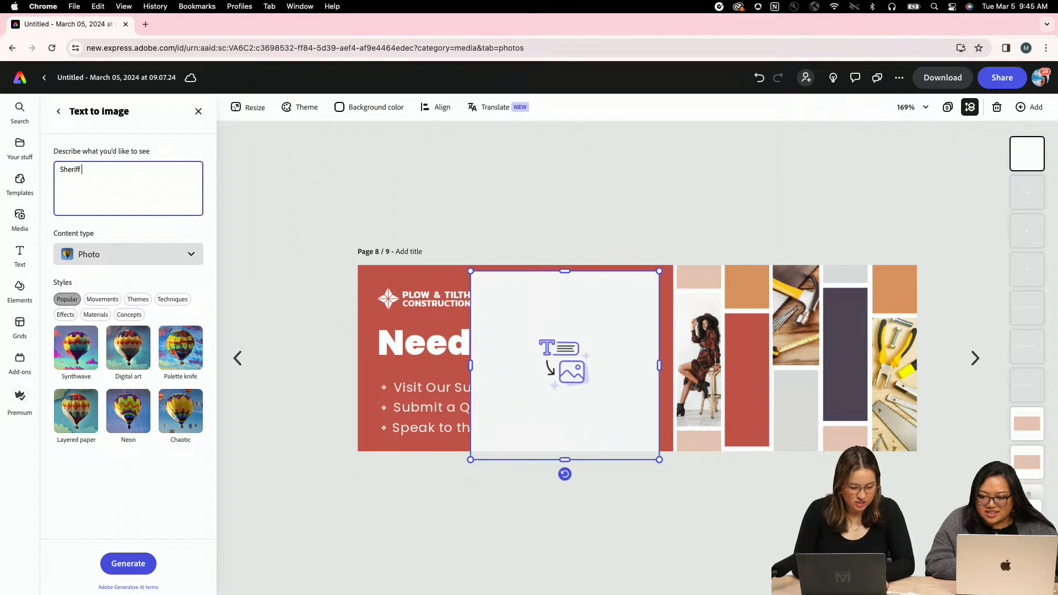
{"action": "type", "text": "badge"}
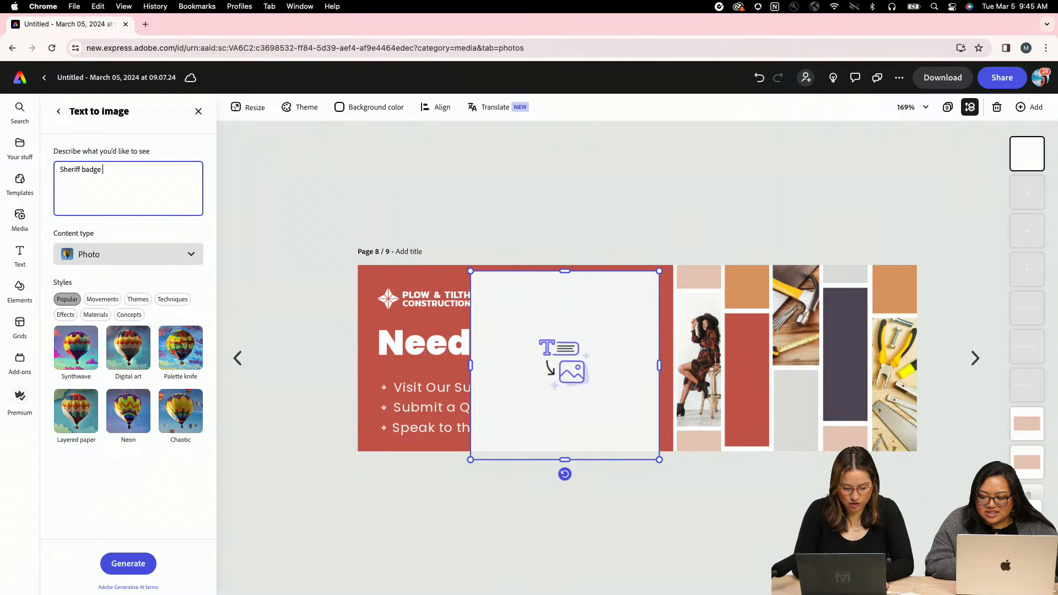
{"action": "type", "text": " on a pret"}
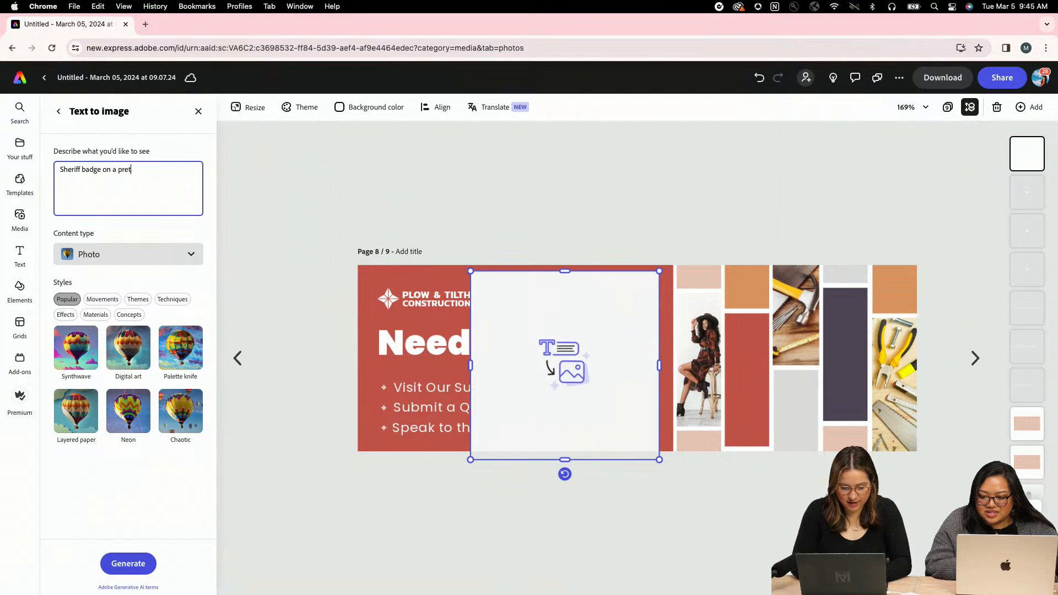
{"action": "type", "text": "ty res "}
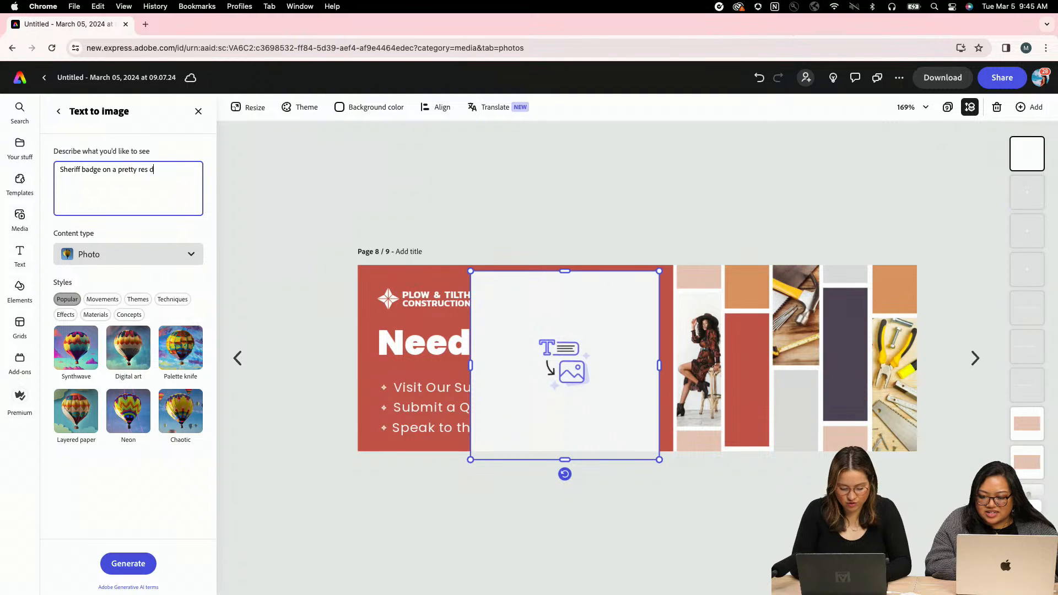
{"action": "type", "text": "dress"}
{"action": "left_click", "coordinate": [147, 170]}
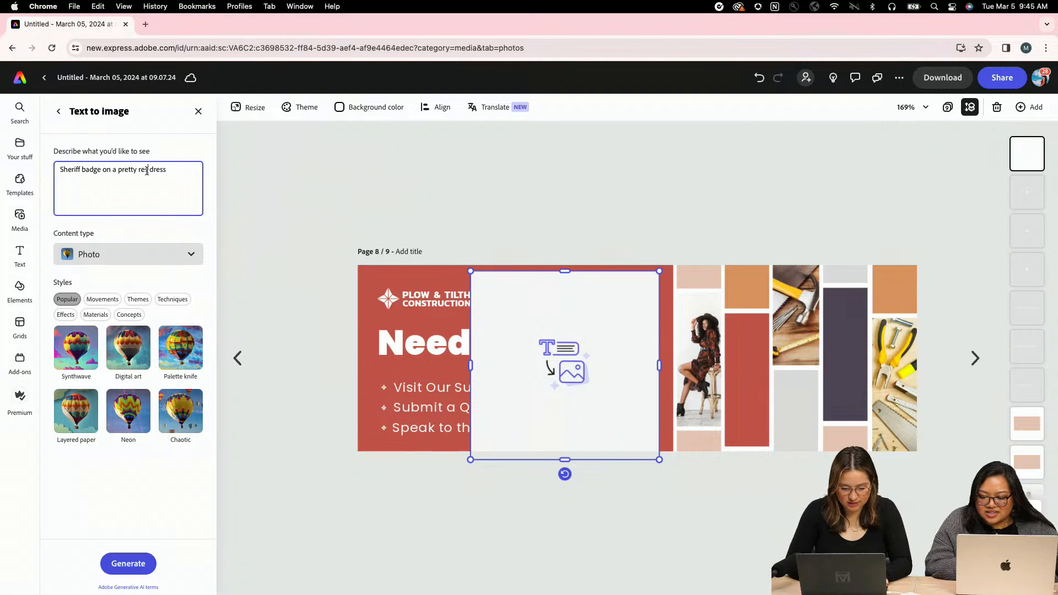
{"action": "key", "text": "BackSpace"}
{"action": "type", "text": "d"}
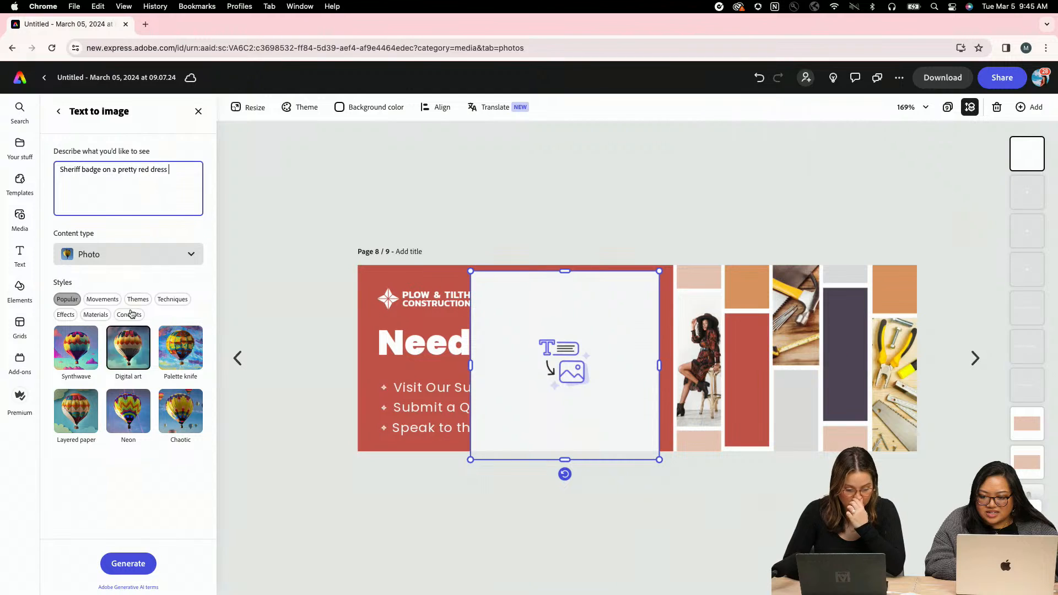
{"action": "left_click", "coordinate": [126, 572]}
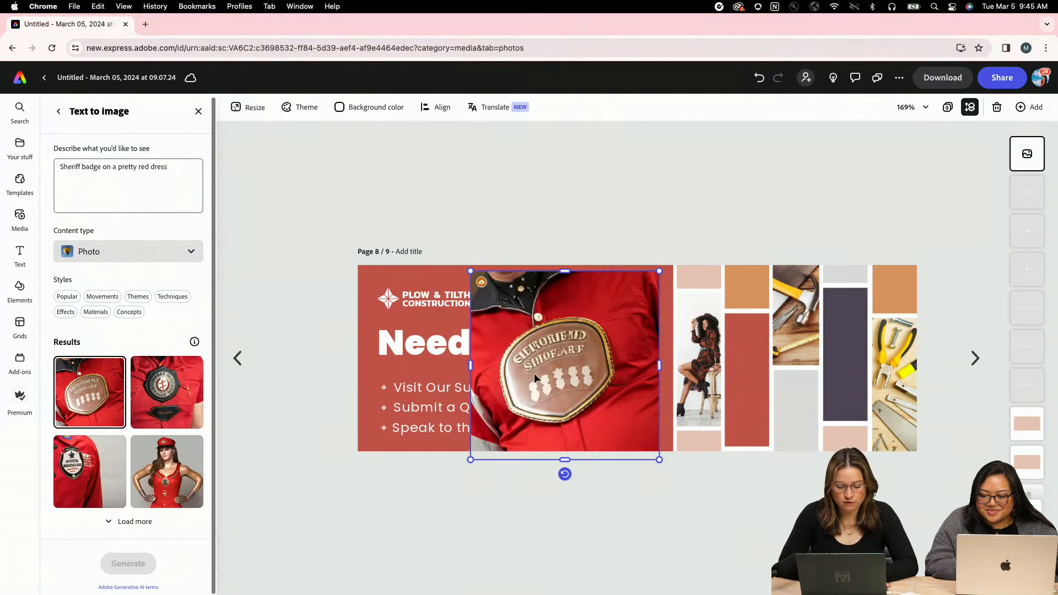
{"action": "left_click", "coordinate": [163, 387]}
- Generate images from the shortened prompt "pretty red dress" and try the results, ending on the swirling skirt one
{"action": "left_click_drag", "start_coordinate": [102, 166], "coordinate": [60, 166]}
{"action": "key", "text": "BackSpace"}
{"action": "key", "text": "Delete"}
{"action": "key", "text": "Delete"}
{"action": "key", "text": "Delete"}
{"action": "key", "text": "Delete"}
{"action": "key", "text": "Delete"}
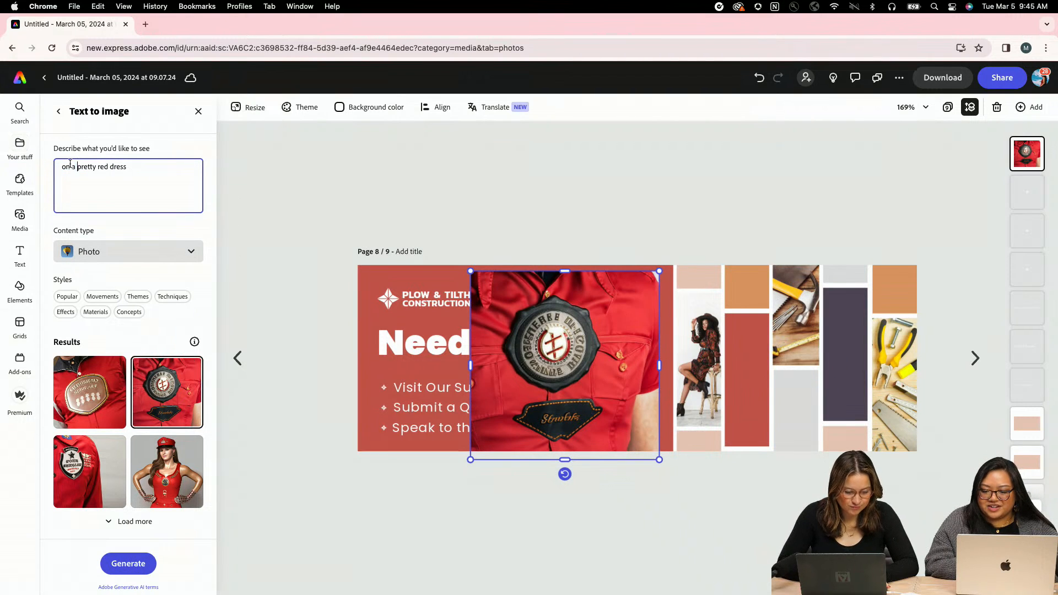
{"action": "left_click", "coordinate": [125, 563]}
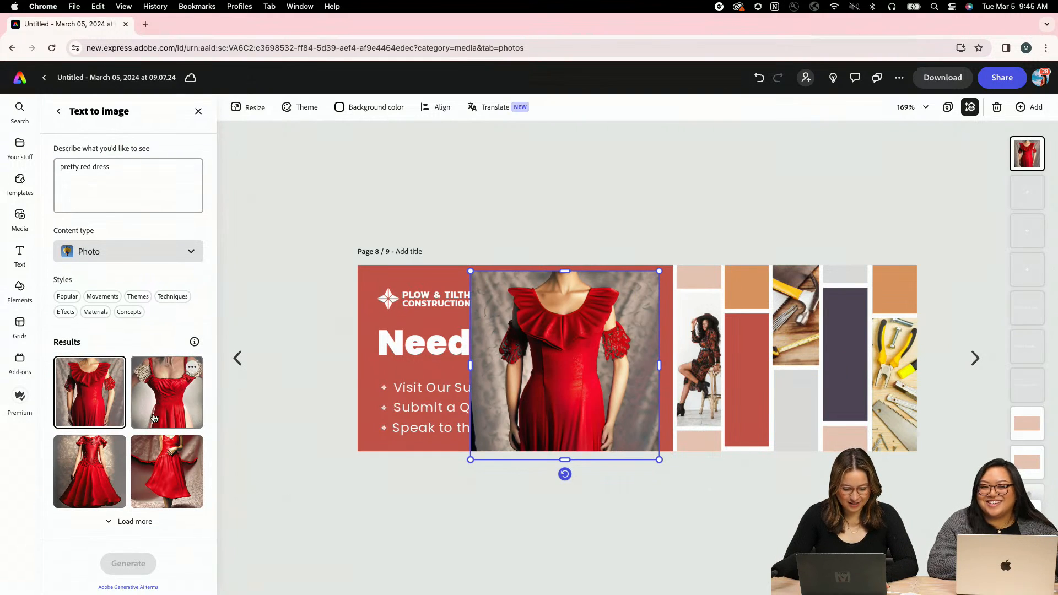
{"action": "left_click", "coordinate": [111, 458]}
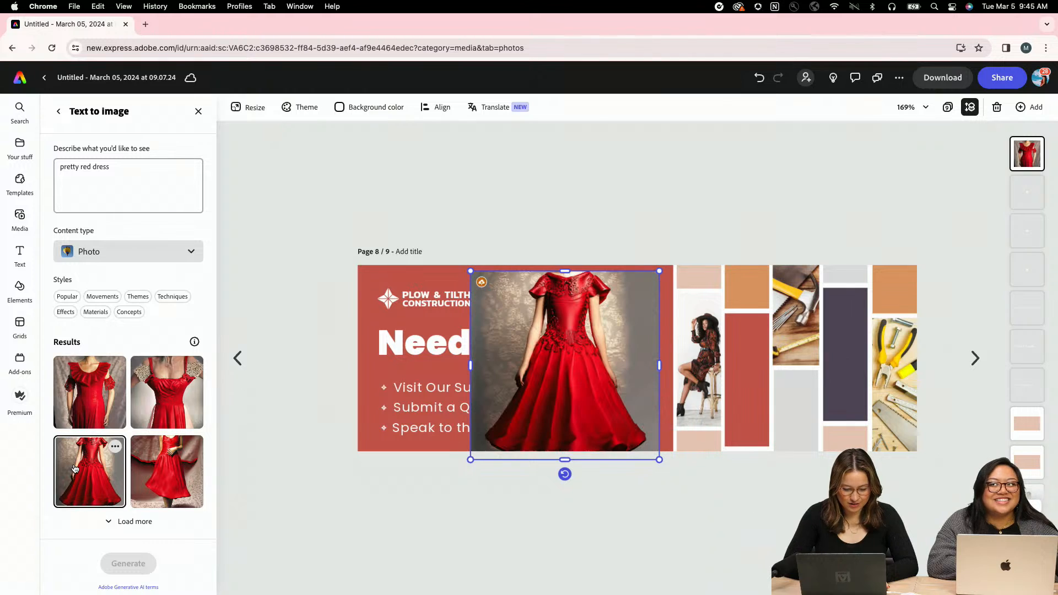
{"action": "left_click", "coordinate": [189, 492]}
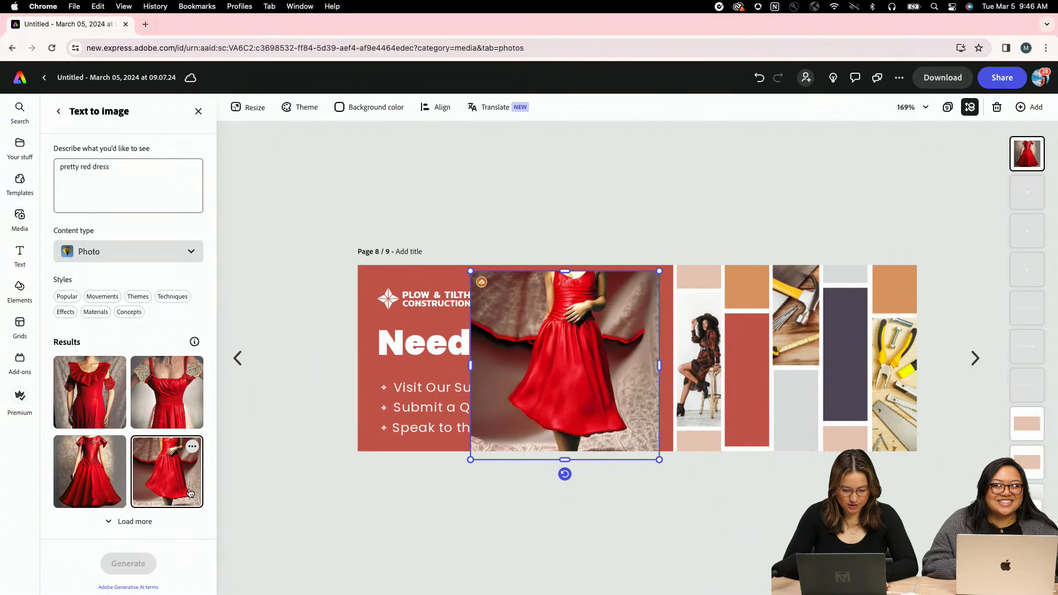
- Change the image prompt to "western red dress"
{"action": "left_click", "coordinate": [60, 167]}
{"action": "type", "text": "wes"}
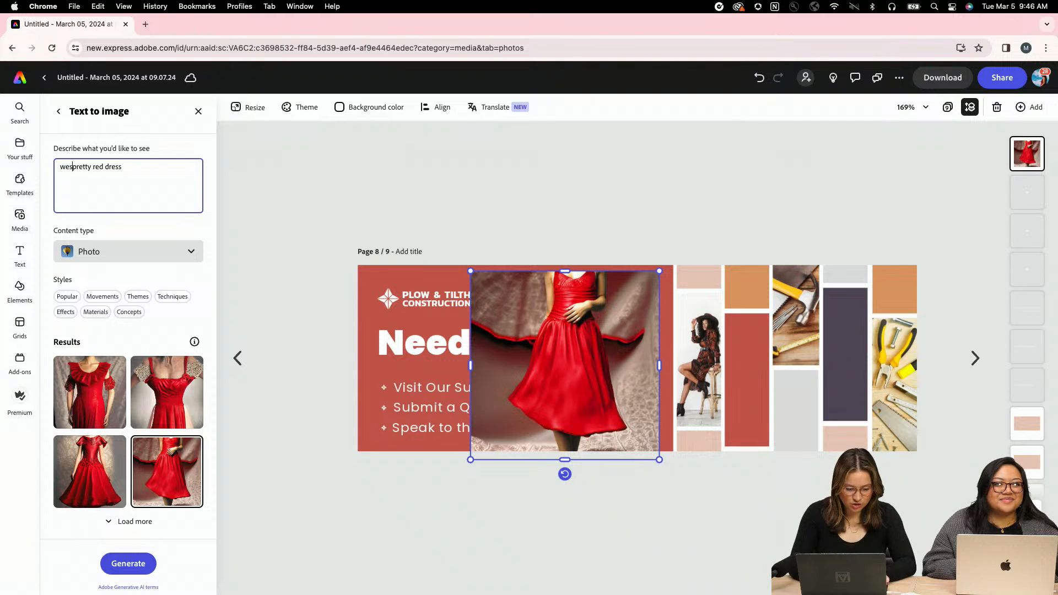
{"action": "type", "text": "trn"}
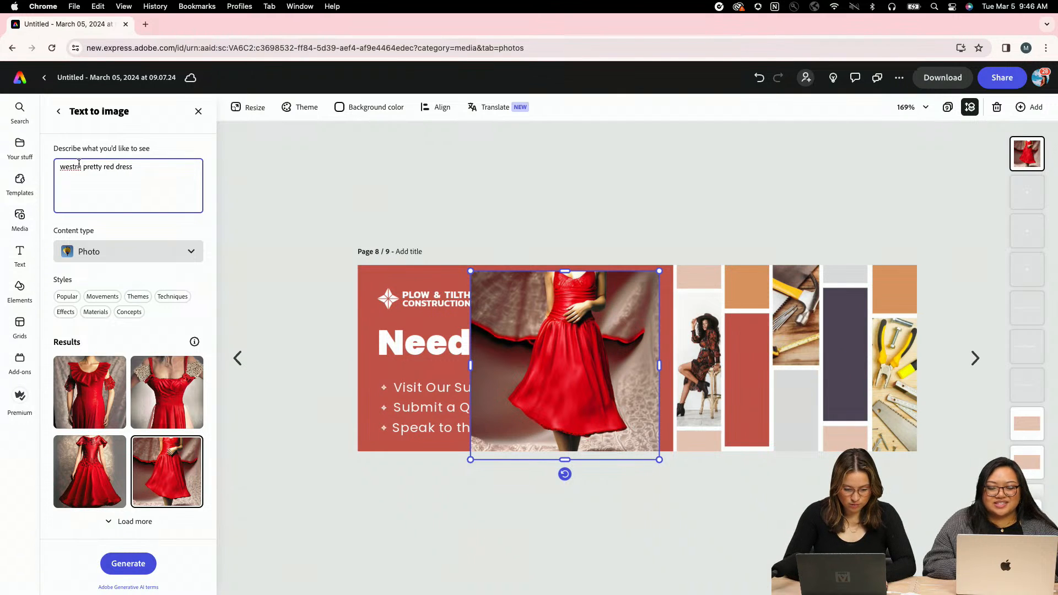
{"action": "left_click", "coordinate": [96, 168]}
{"action": "key", "text": "BackSpace"}
{"action": "key", "text": "BackSpace"}
{"action": "key", "text": "BackSpace"}
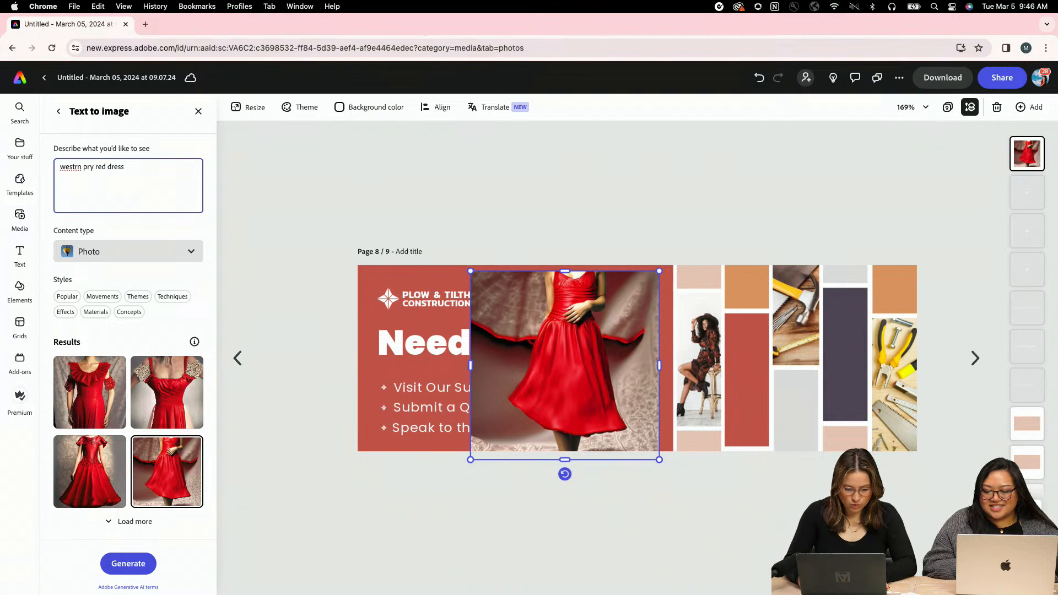
{"action": "key", "text": "BackSpace"}
{"action": "key", "text": "BackSpace"}
{"action": "key", "text": "BackSpace"}
{"action": "key", "text": "BackSpace"}
{"action": "key", "text": "BackSpace"}
{"action": "key", "text": "BackSpace"}
{"action": "type", "text": "ern"}
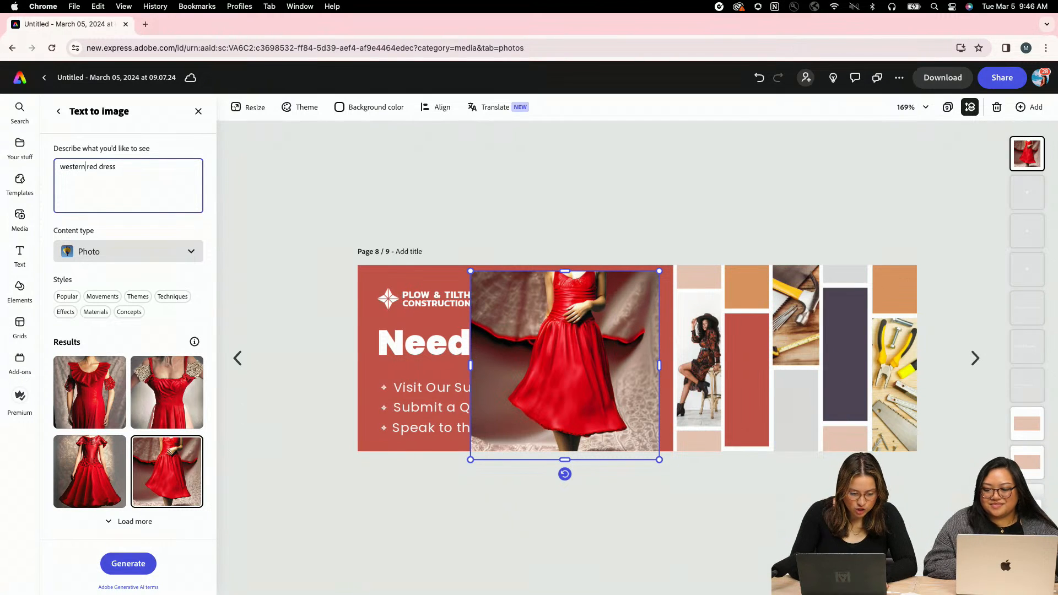
- Reword the prompt to "western dress red leather", generate images and choose the buttoned dark red leather top with brown sleeves
{"action": "type", "text": " dress"}
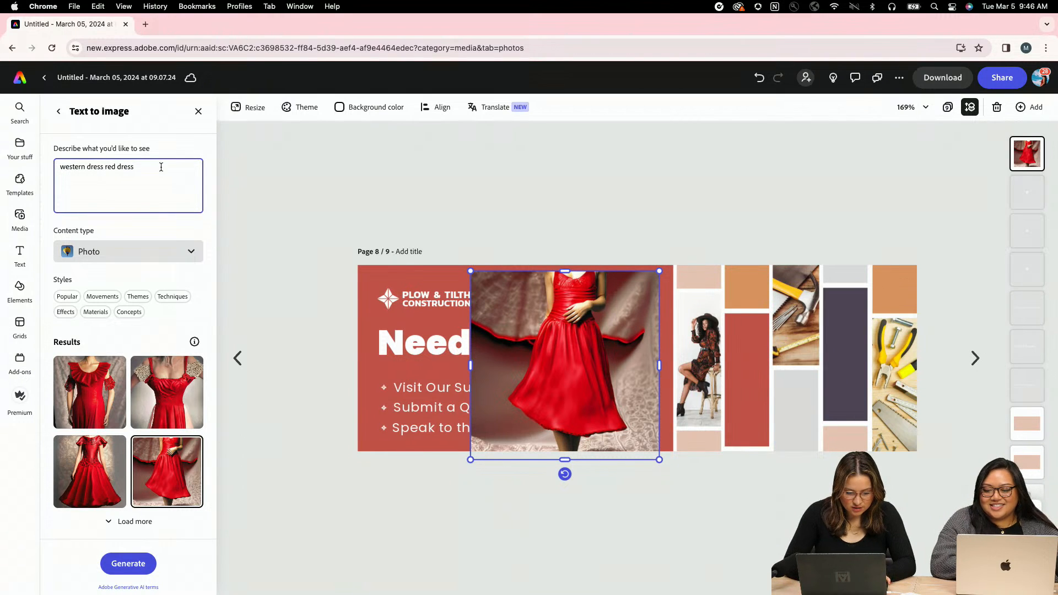
{"action": "double_click", "coordinate": [130, 167]}
{"action": "key", "text": "BackSpace"}
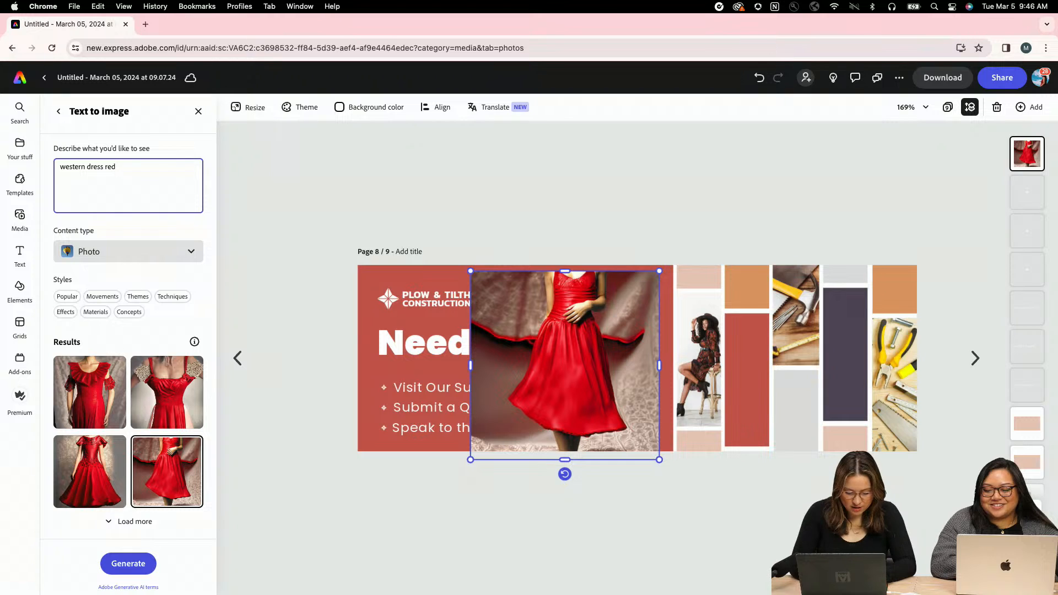
{"action": "type", "text": "leather"}
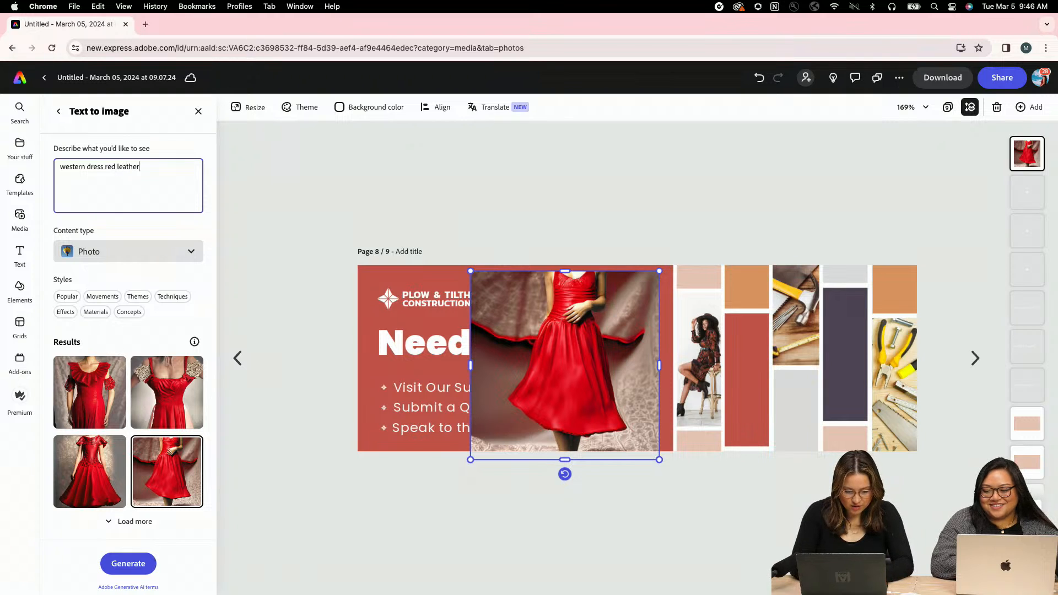
{"action": "left_click", "coordinate": [126, 573]}
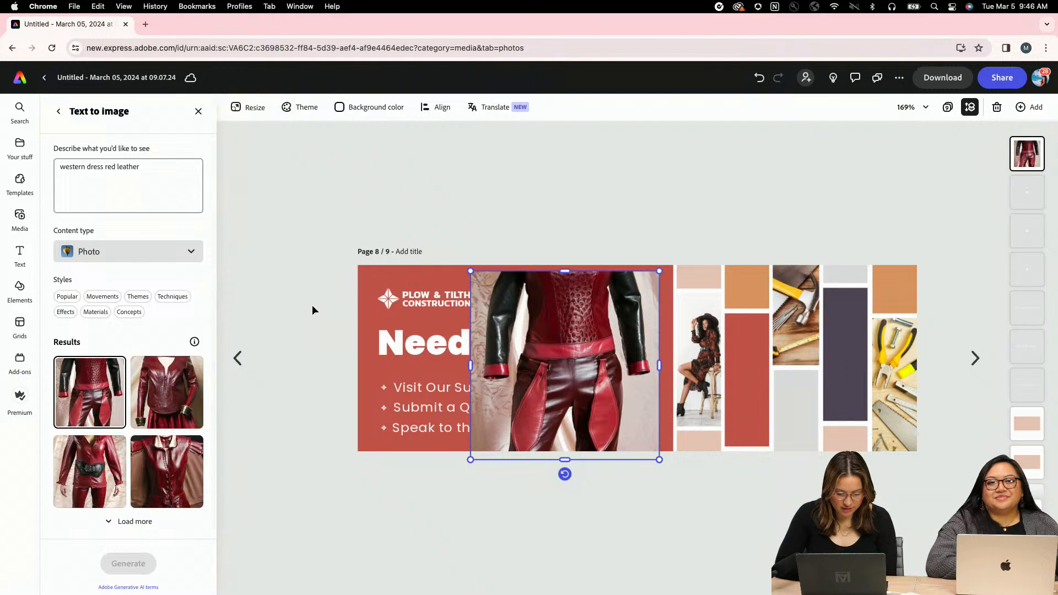
{"action": "left_click", "coordinate": [155, 495]}
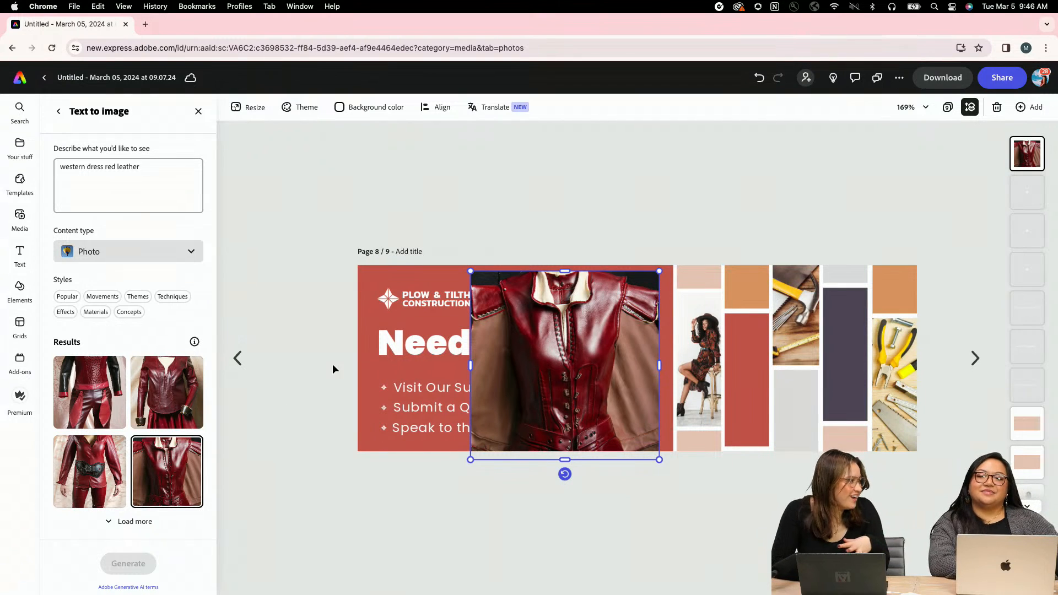
- Replace the image prompt with "bolo ties" and generate images from it
{"action": "triple_click", "coordinate": [159, 166]}
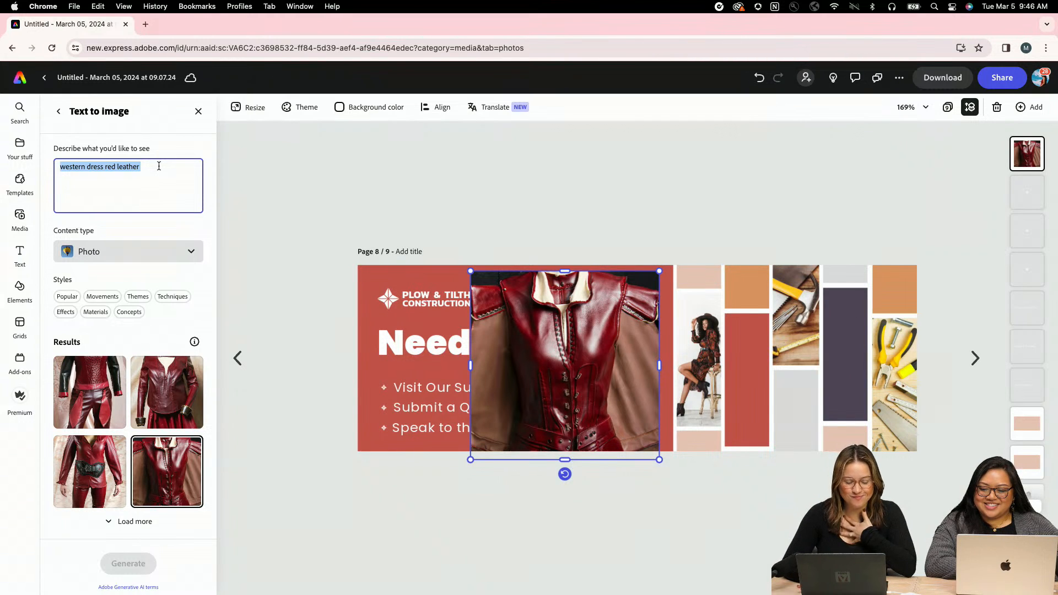
{"action": "key", "text": "BackSpace"}
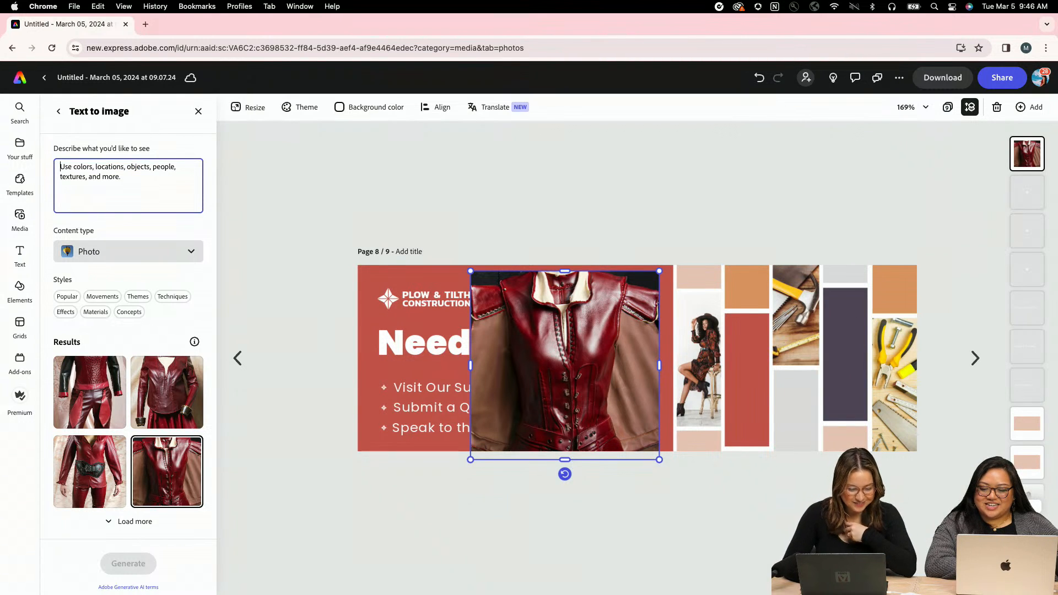
{"action": "type", "text": "R"}
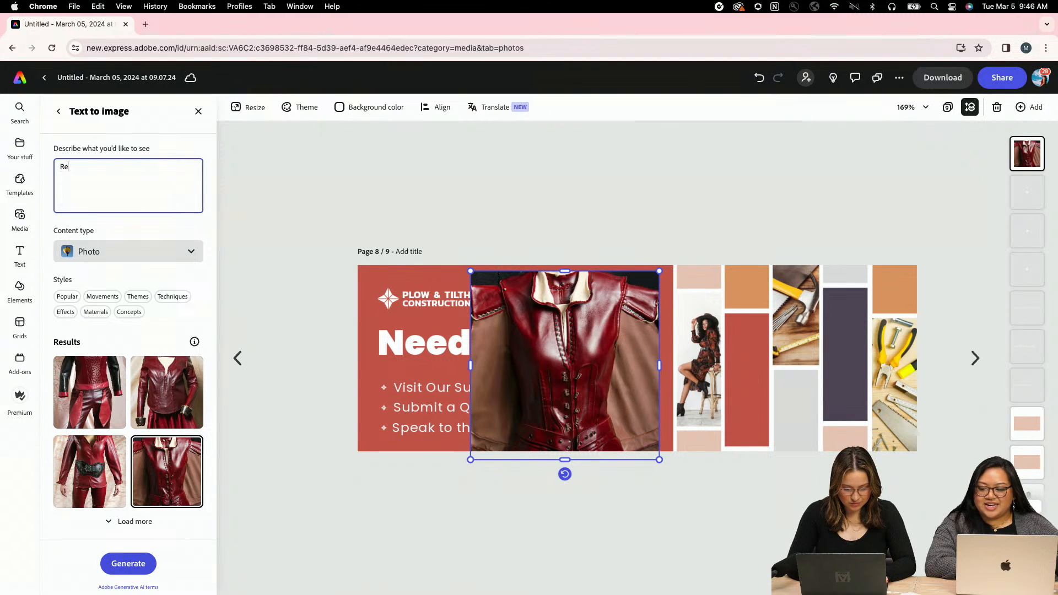
{"action": "key", "text": "BackSpace"}
{"action": "type", "text": "bolo ties"}
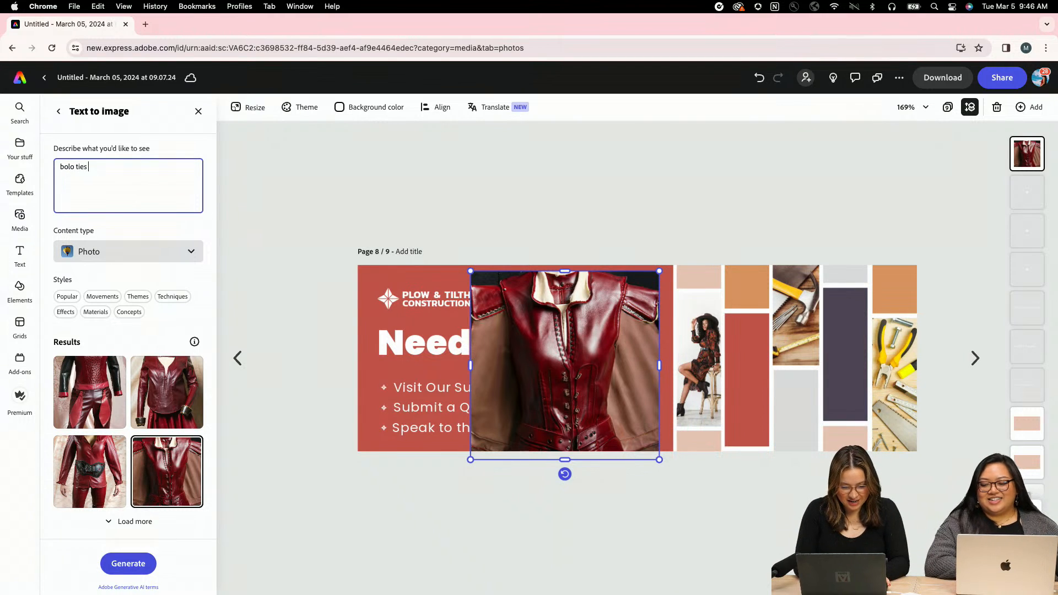
{"action": "key", "text": "BackSpace"}
{"action": "key", "text": "BackSpace"}
{"action": "key", "text": "BackSpace"}
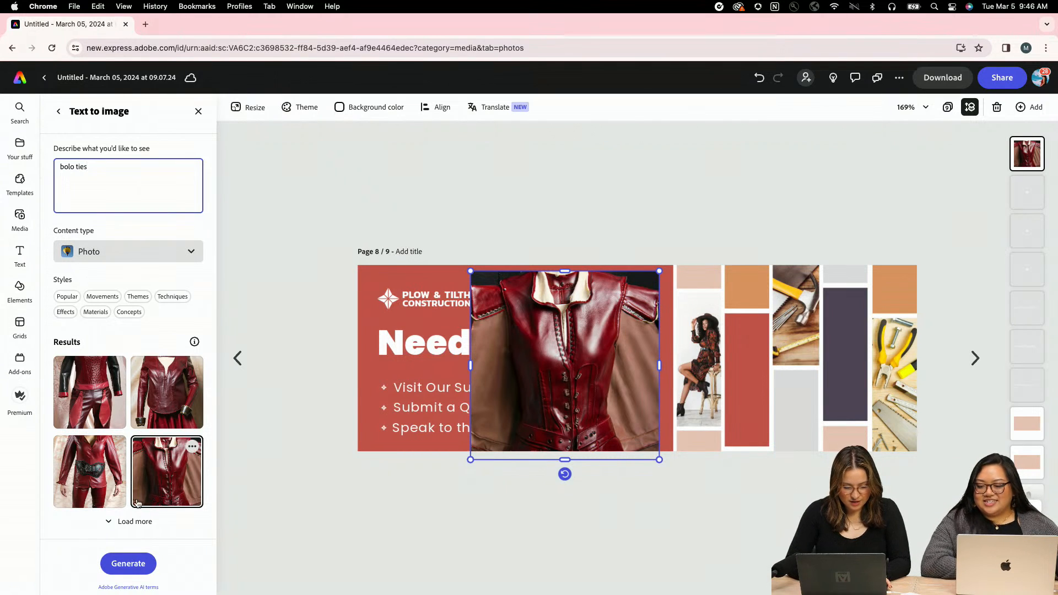
{"action": "left_click", "coordinate": [129, 563]}
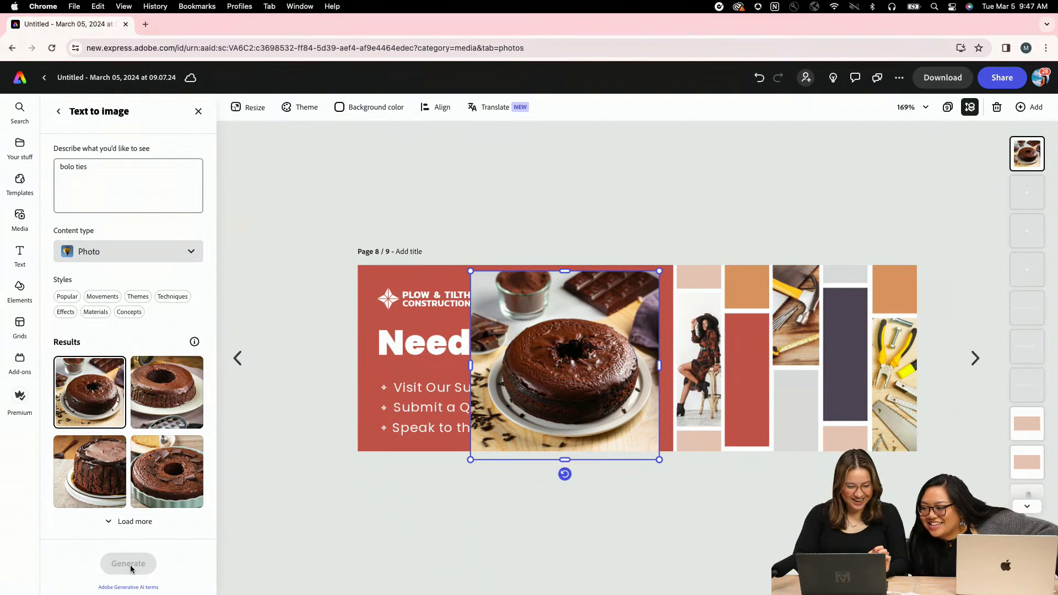
- Shorten the image prompt to the singular "bolo tie" and generate images again
{"action": "left_click", "coordinate": [141, 179]}
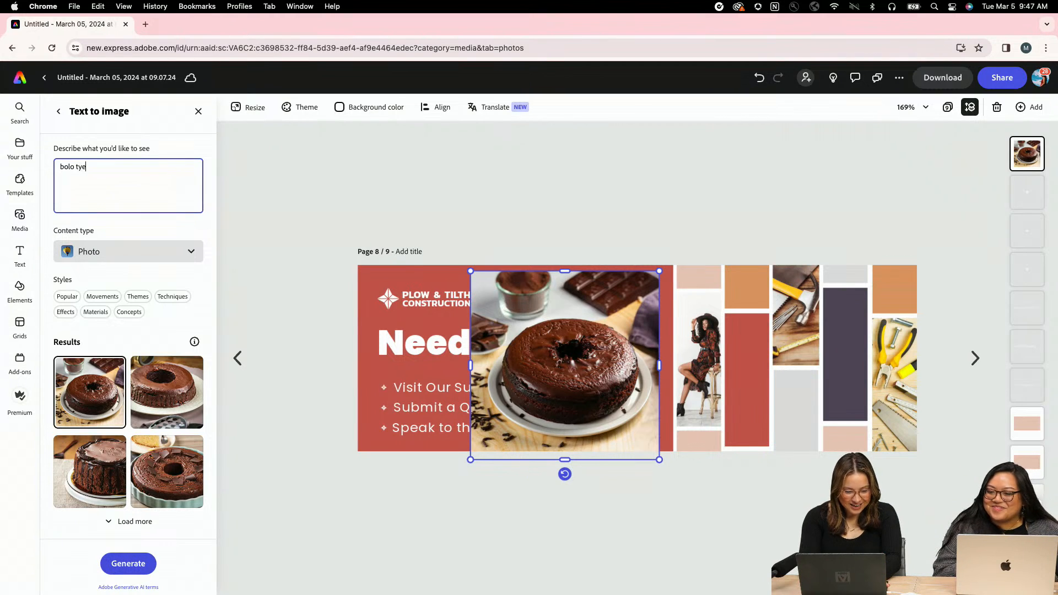
{"action": "type", "text": "ie"}
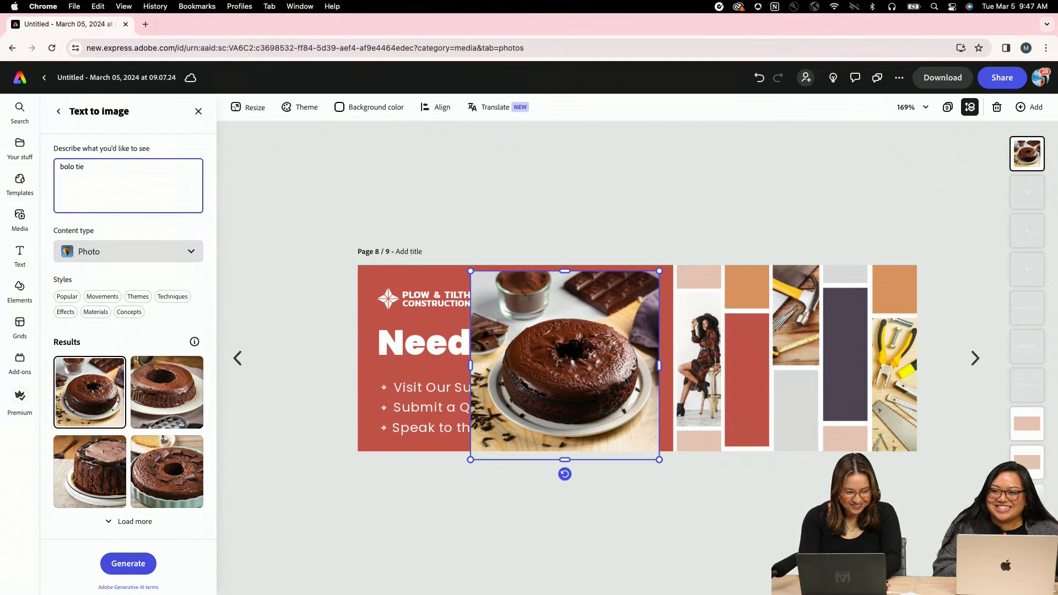
{"action": "left_click", "coordinate": [128, 564]}
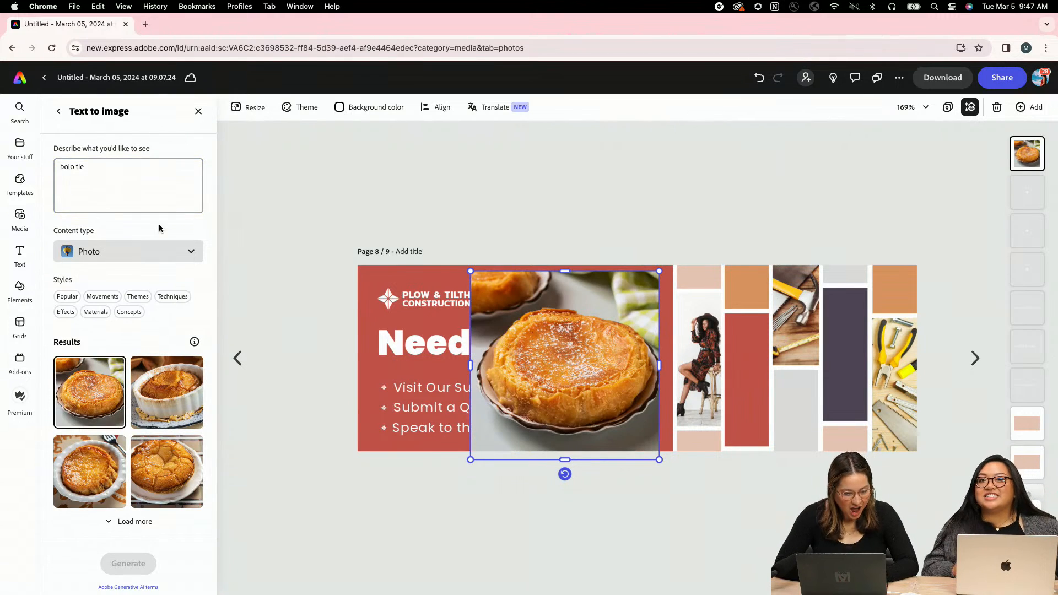
- Reword the prompt to "bolo tie on a man", generate images and choose the patterned tie with white shirt and dark vest
{"action": "left_click", "coordinate": [156, 177]}
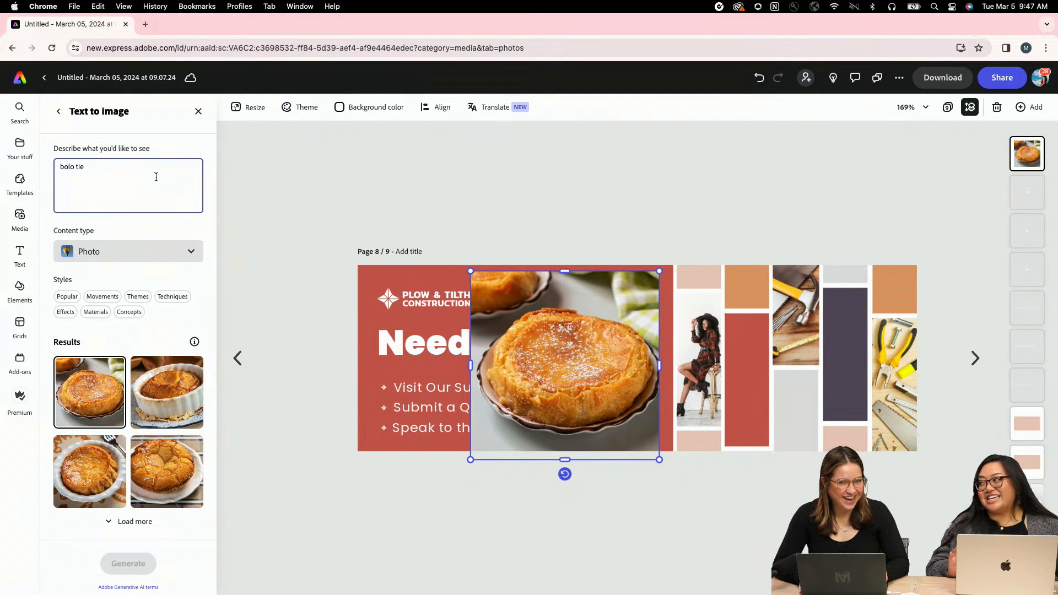
{"action": "key", "text": "BackSpace"}
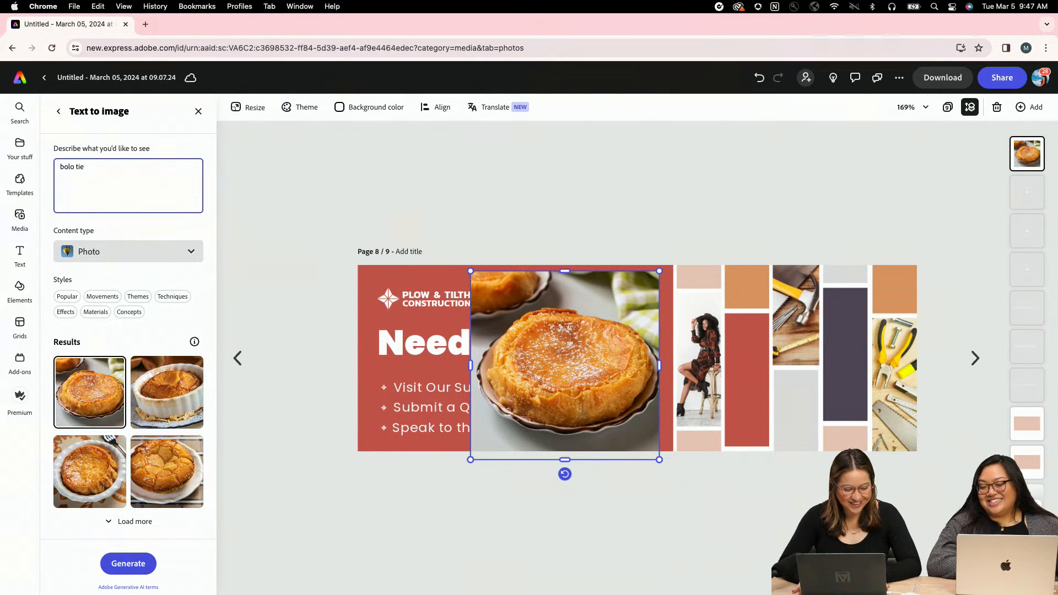
{"action": "key", "text": "BackSpace"}
{"action": "key", "text": "BackSpace"}
{"action": "key", "text": "BackSpace"}
{"action": "key", "text": "BackSpace"}
{"action": "key", "text": "BackSpace"}
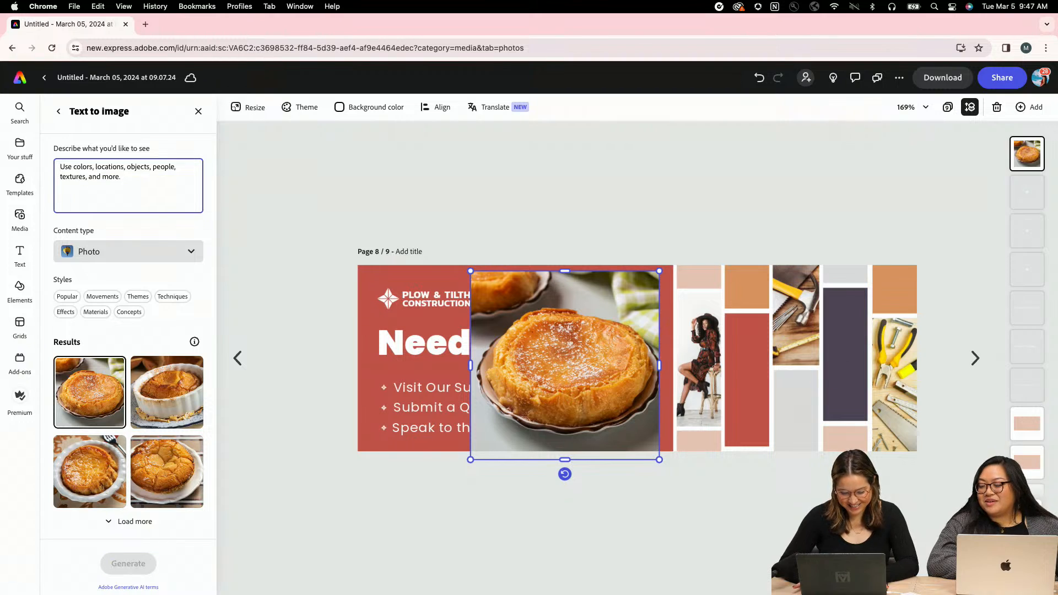
{"action": "type", "text": "bolo tie o"}
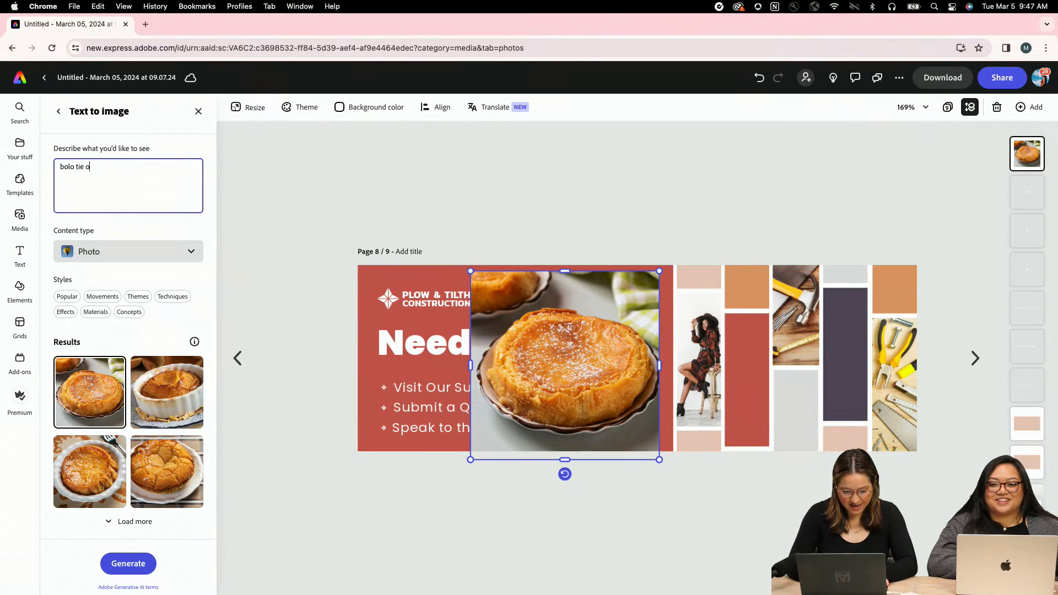
{"action": "type", "text": "n a man"}
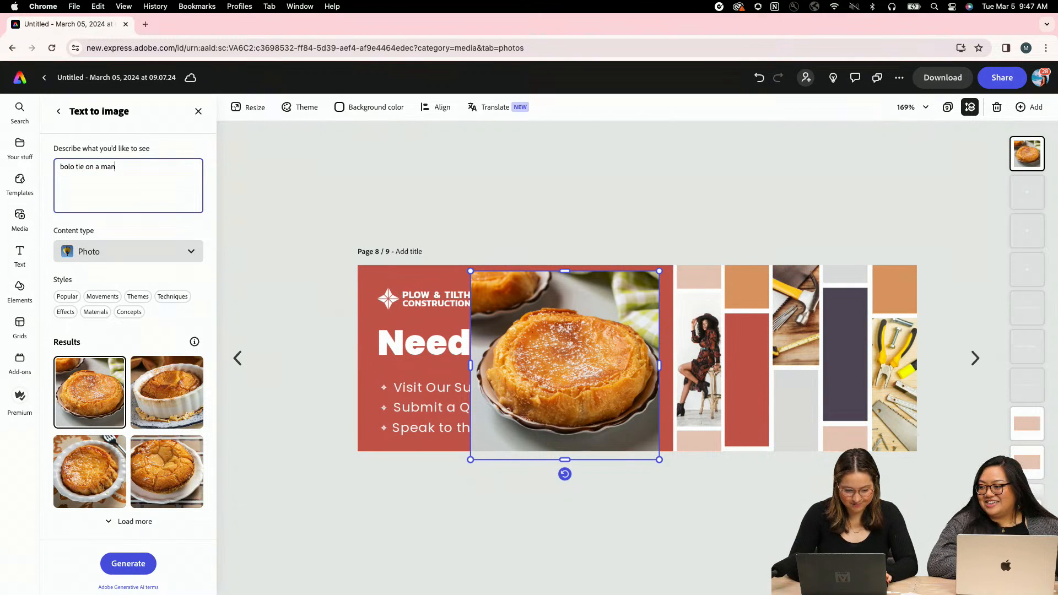
{"action": "left_click", "coordinate": [128, 567]}
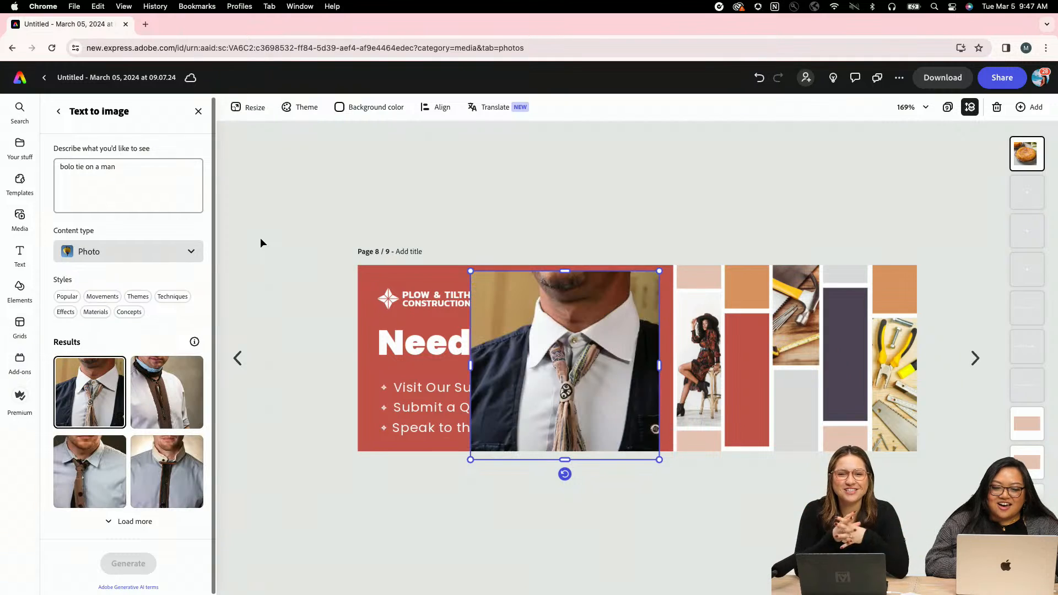
{"action": "left_click", "coordinate": [166, 392]}
{"action": "left_click", "coordinate": [53, 391]}
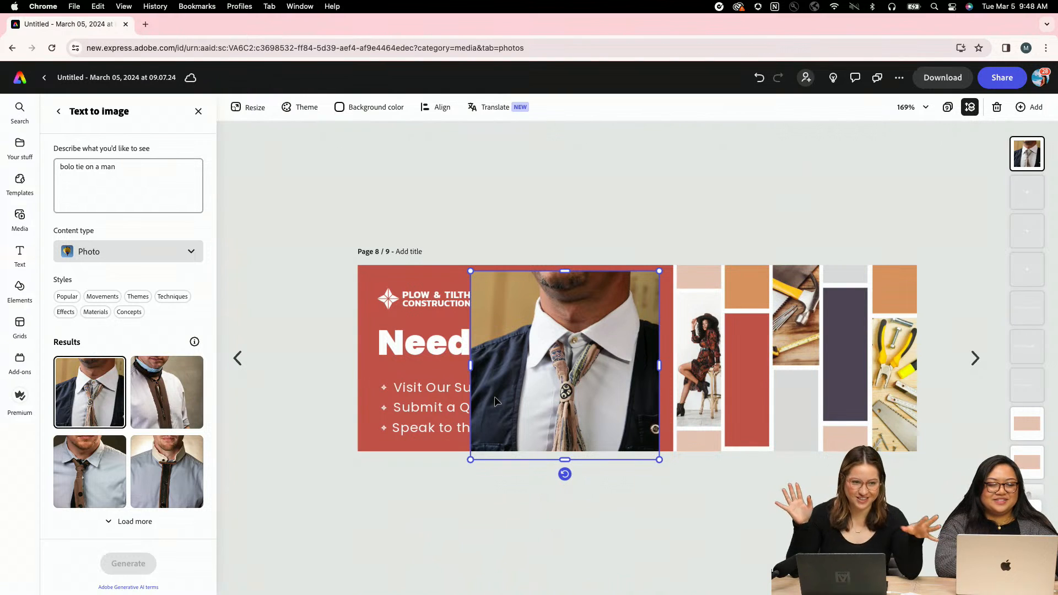
- Move the tie photo over the header's mosaic and undo the accidental shifts of the red background and header text
{"action": "left_click_drag", "start_coordinate": [539, 396], "coordinate": [786, 309]}
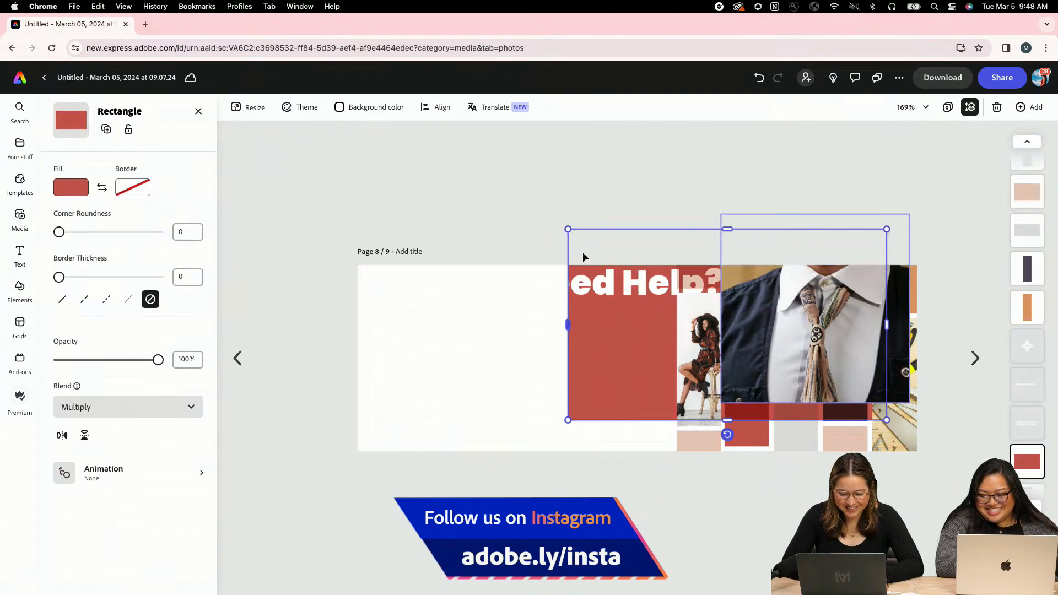
{"action": "key", "text": "super+z"}
{"action": "key", "text": "super+z"}
{"action": "key", "text": "super+z"}
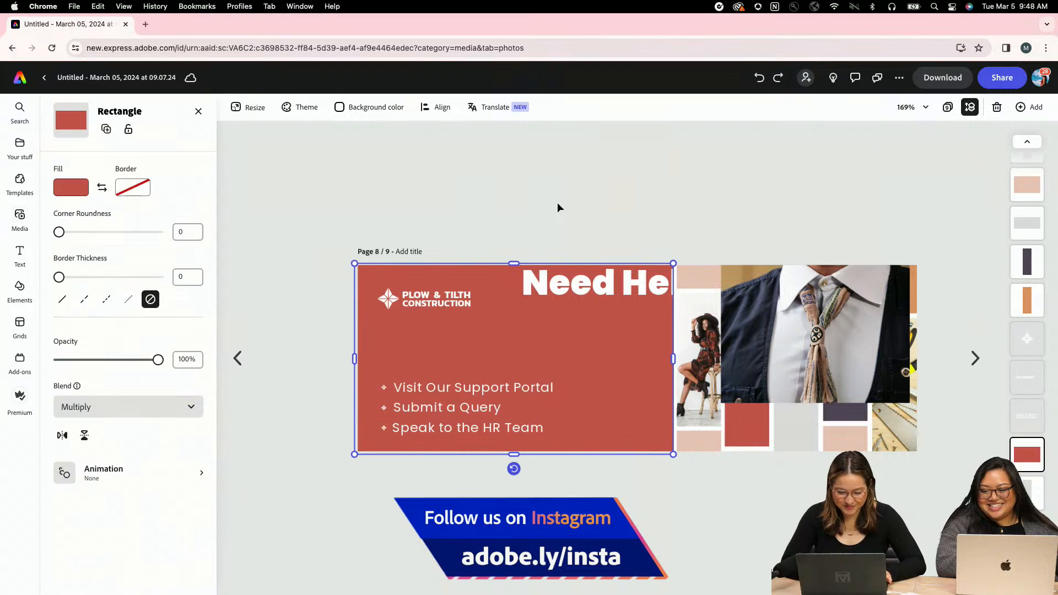
- Crop and place the tie photo over the hammer picture in the mosaic's third column, with the tie's clasp showing
{"action": "left_click", "coordinate": [799, 350]}
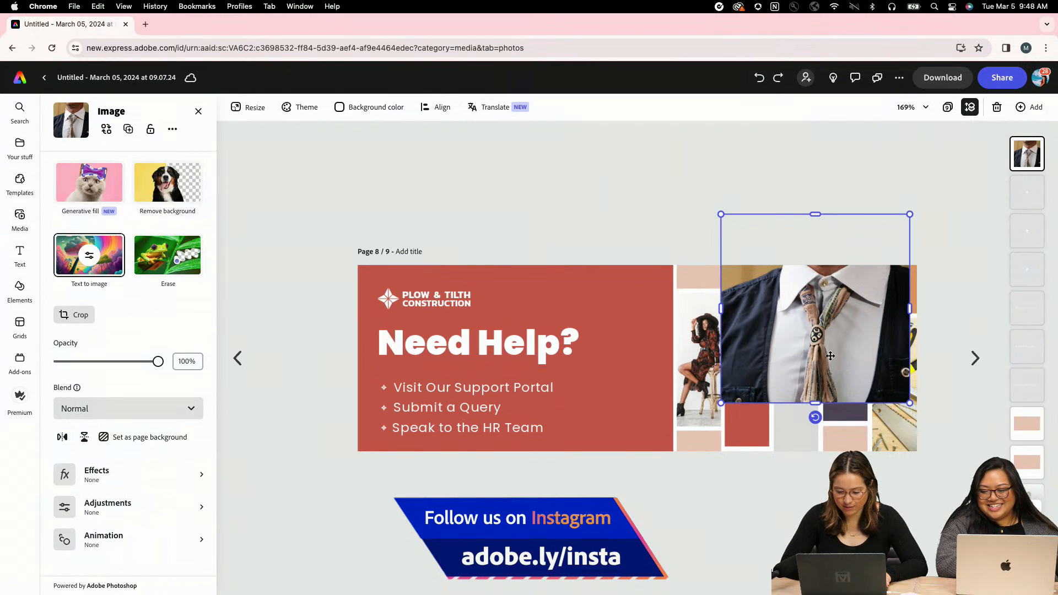
{"action": "left_click_drag", "start_coordinate": [799, 350], "coordinate": [800, 310]}
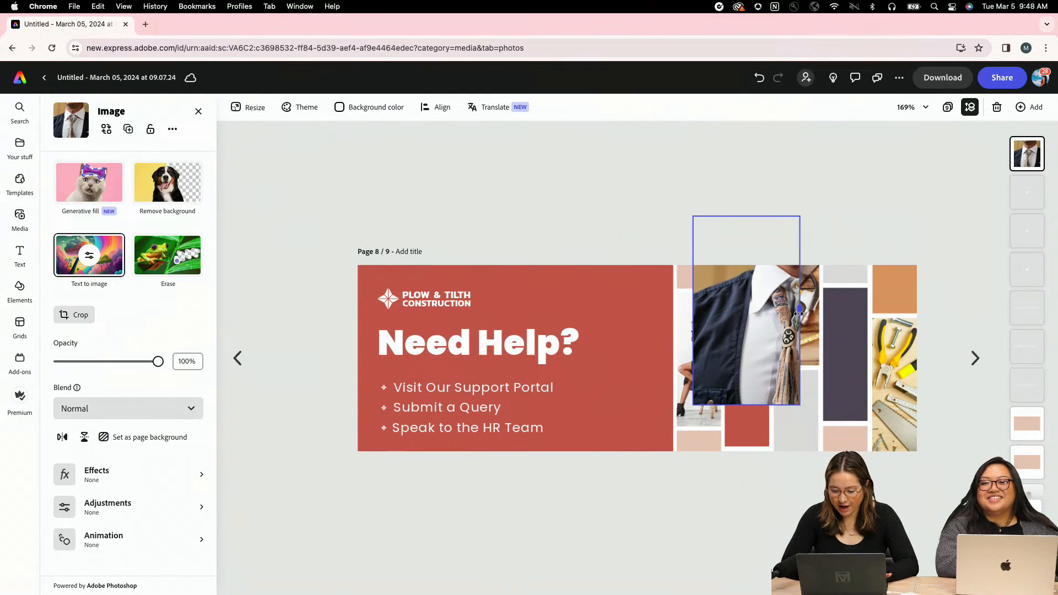
{"action": "left_click_drag", "start_coordinate": [696, 316], "coordinate": [821, 270]}
{"action": "double_click", "coordinate": [761, 333]}
{"action": "left_click", "coordinate": [679, 252]}
{"action": "left_click", "coordinate": [700, 220]}
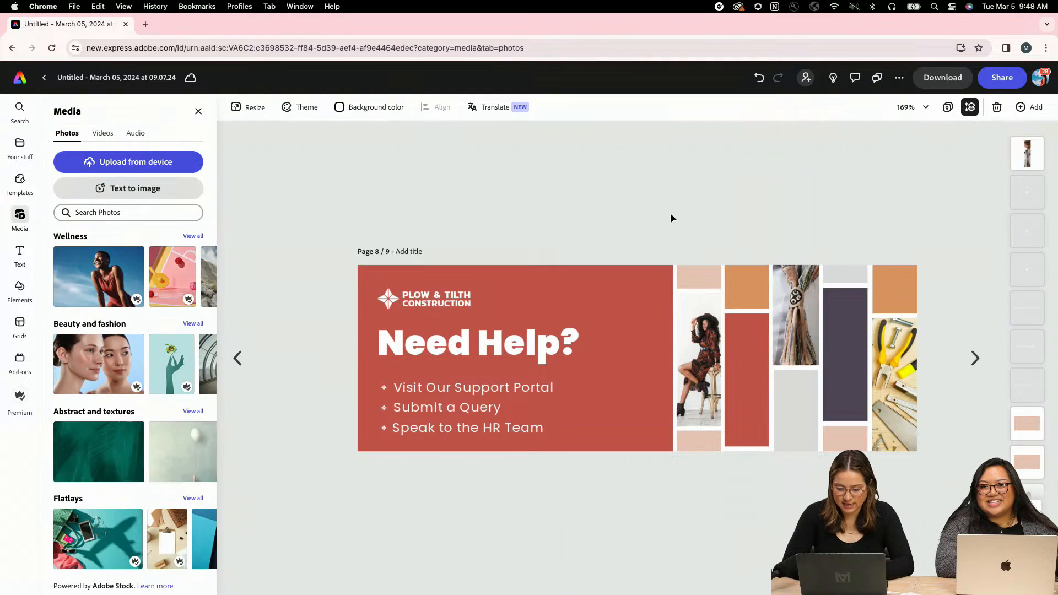
{"action": "left_click", "coordinate": [689, 378]}
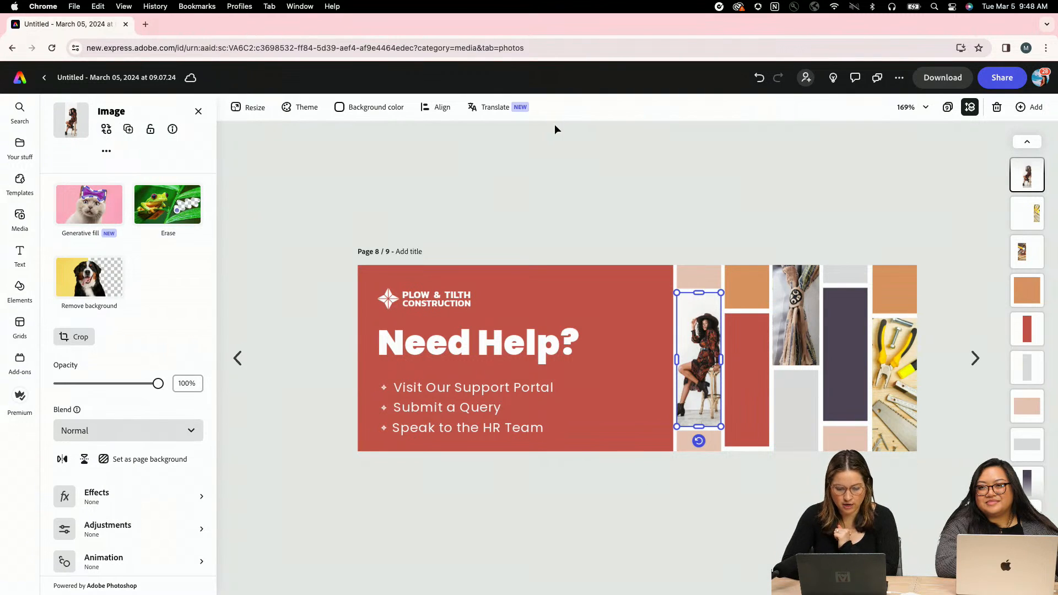
{"action": "left_click", "coordinate": [566, 170]}
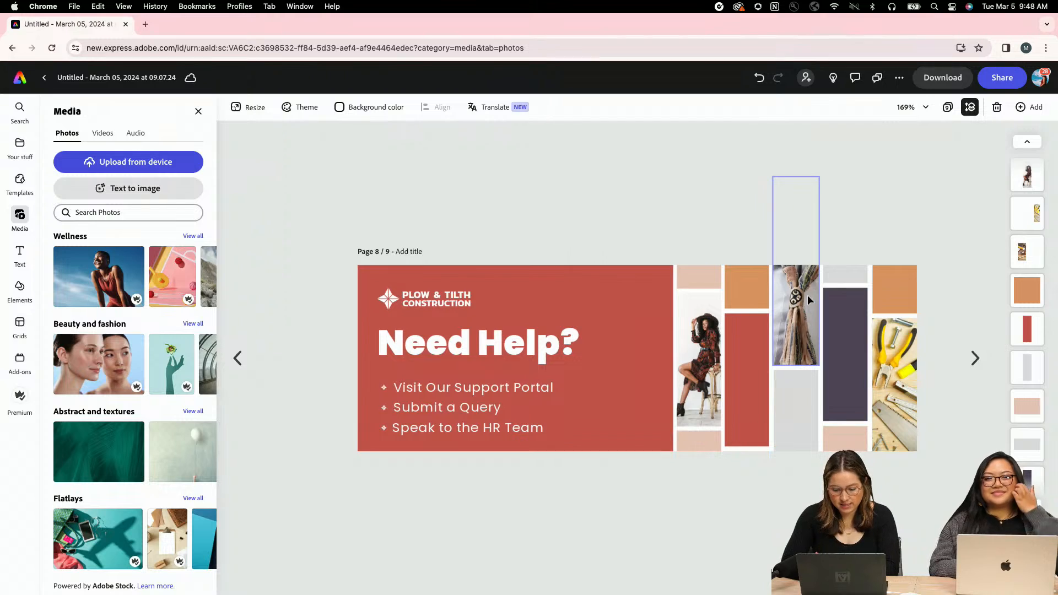
{"action": "scroll", "coordinate": [808, 295], "scroll_direction": "up", "scroll_amount": 10}
{"action": "scroll", "coordinate": [809, 274], "scroll_direction": "down", "scroll_amount": 5}
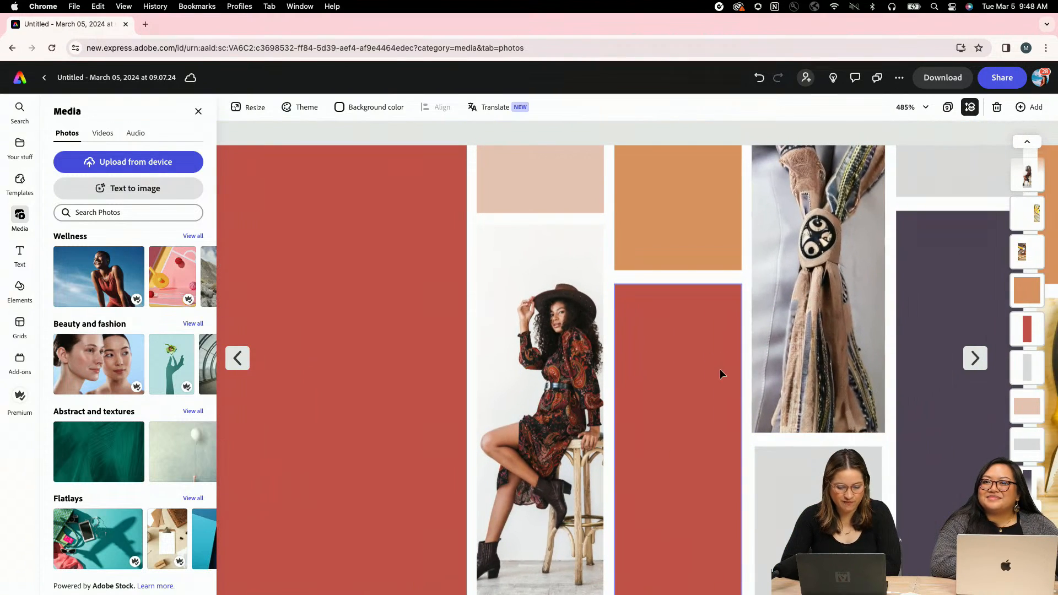
{"action": "scroll", "coordinate": [710, 415], "scroll_direction": "down", "scroll_amount": 8}
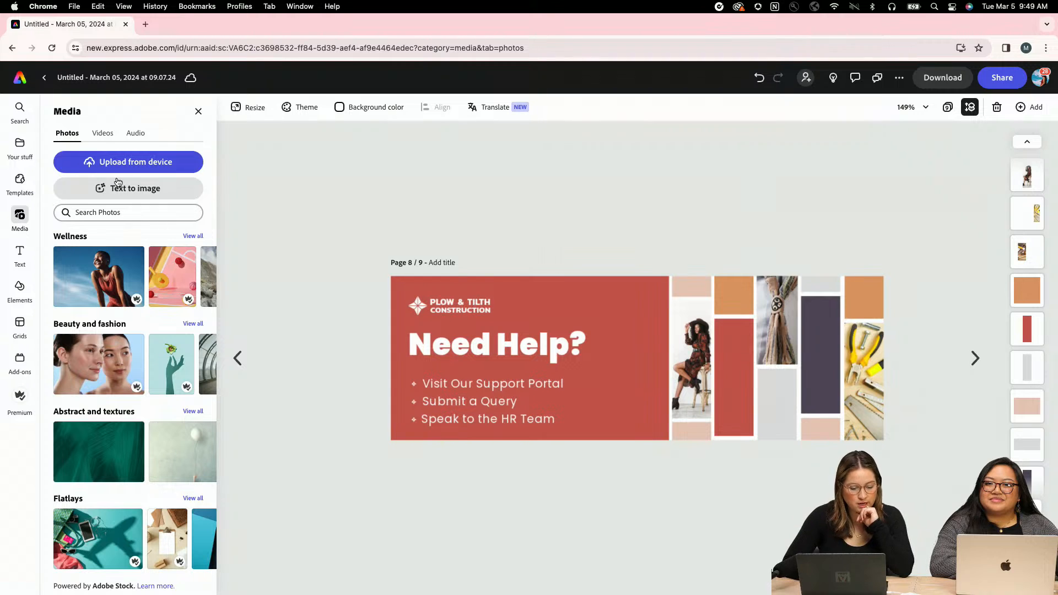
- Generate square images from the prompt "pink cowboy leather purse e" and choose the pink flap bag with brown straps
{"action": "left_click", "coordinate": [116, 188]}
{"action": "left_click", "coordinate": [91, 232]}
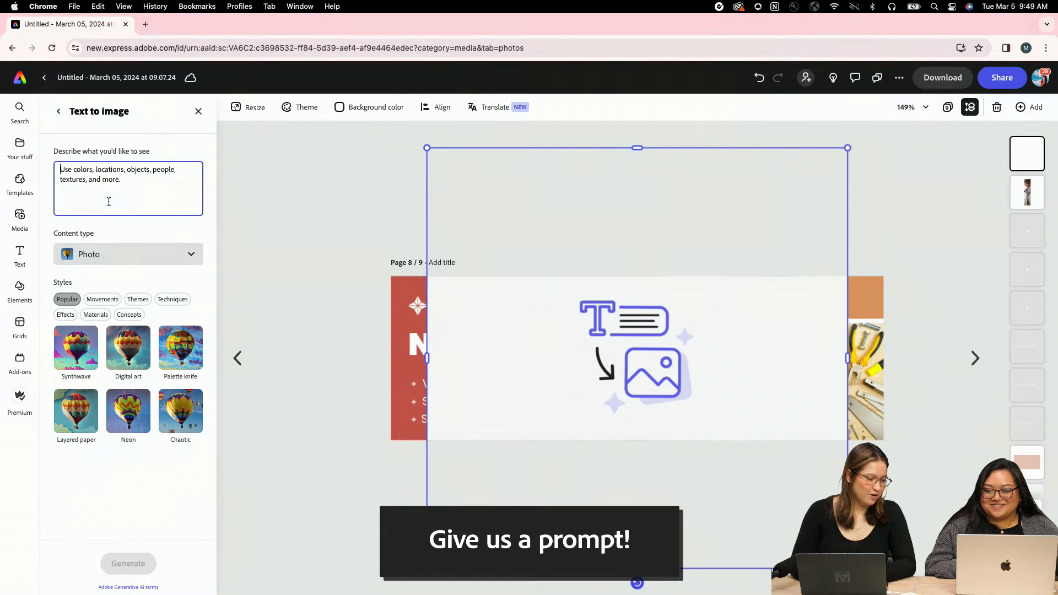
{"action": "type", "text": "P"}
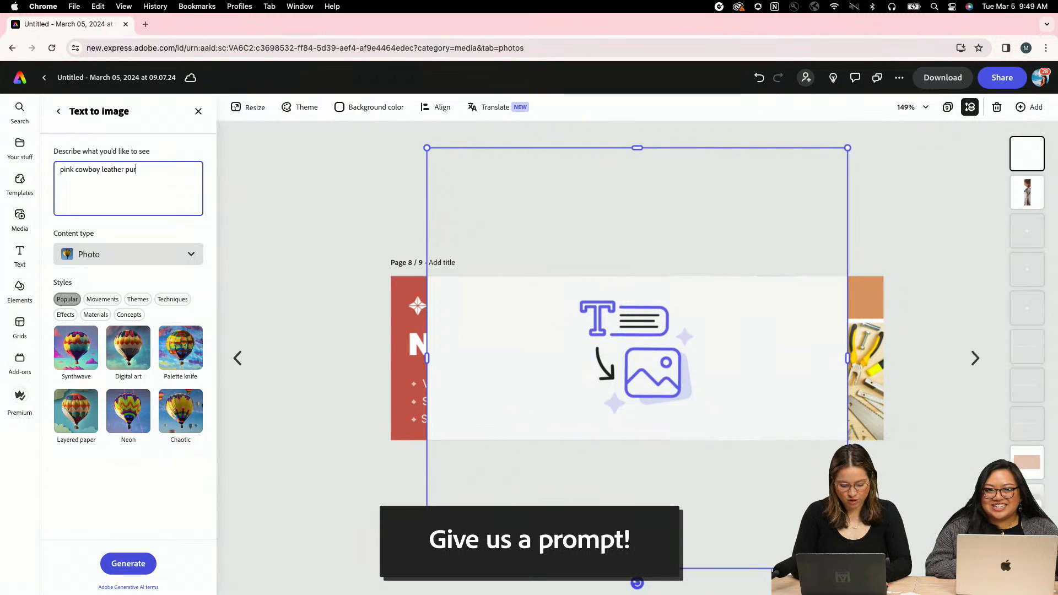
{"action": "type", "text": "e e"}
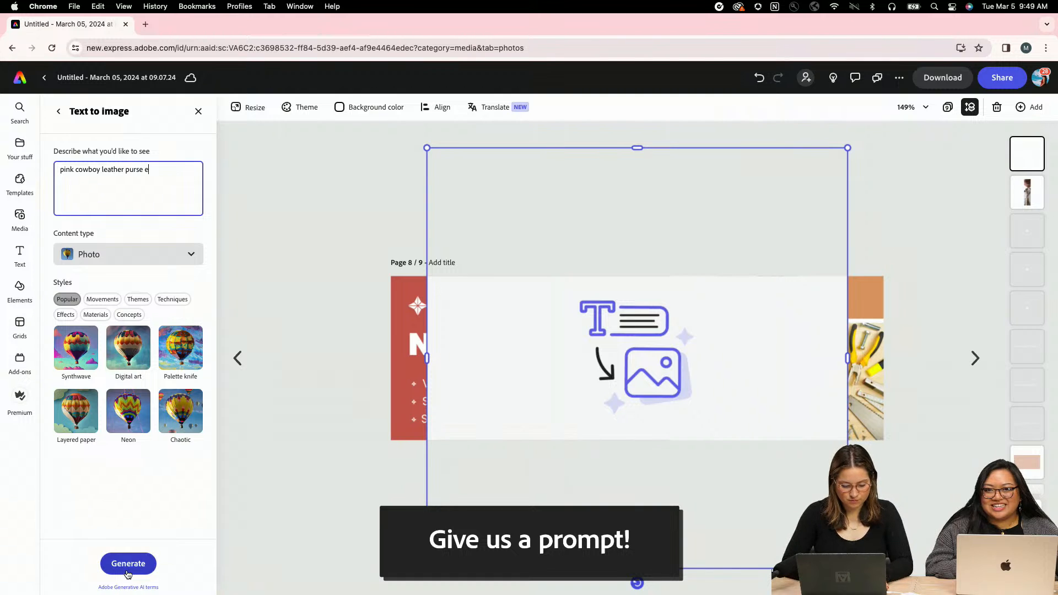
{"action": "left_click", "coordinate": [128, 563]}
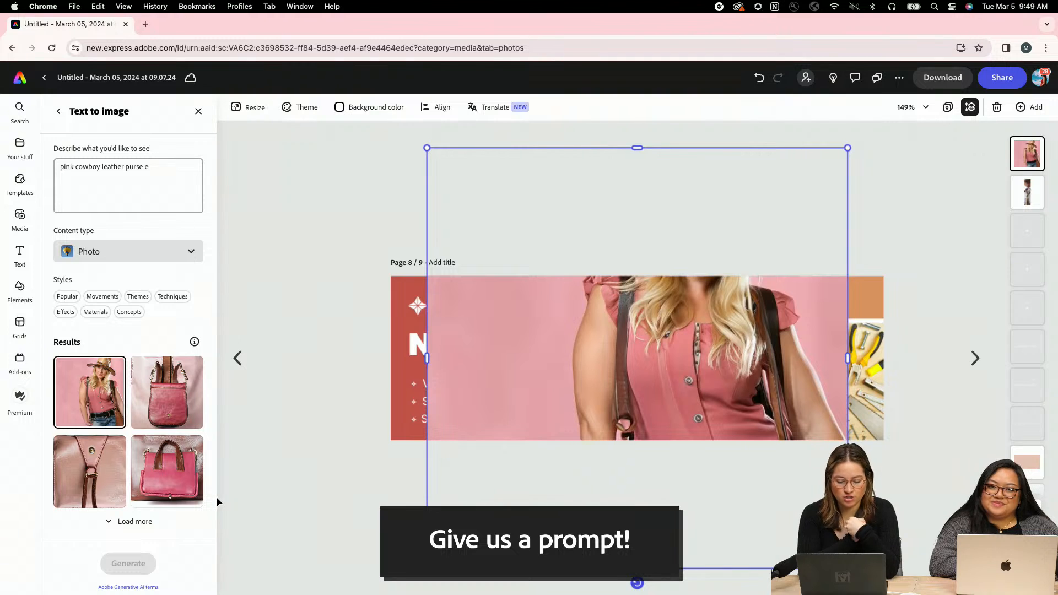
{"action": "left_click", "coordinate": [166, 393]}
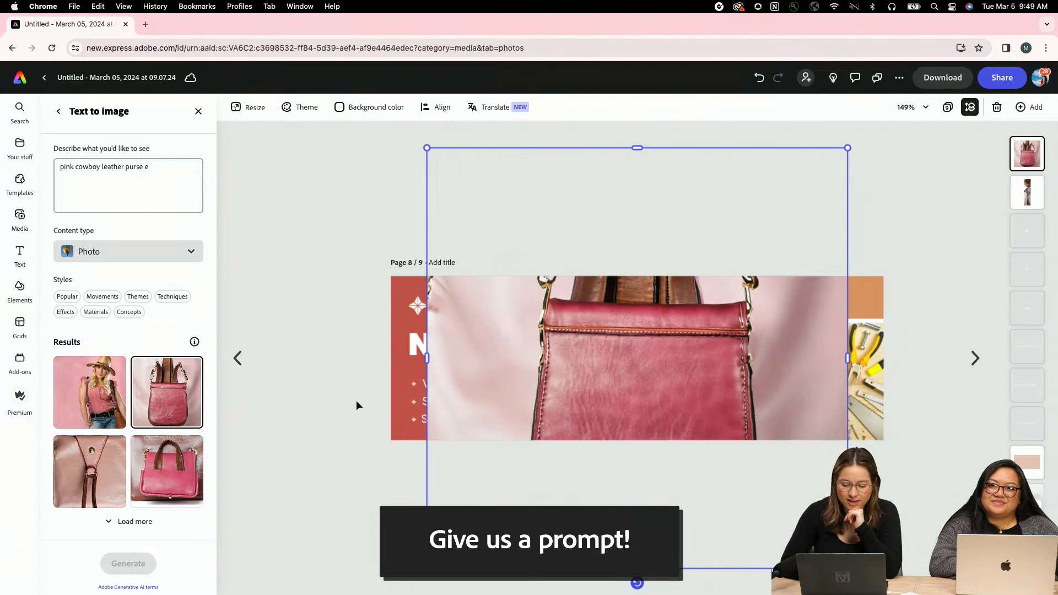
- Scale the pink purse photo down to less than half its original size on the header
{"action": "left_click_drag", "start_coordinate": [649, 349], "coordinate": [640, 207]}
{"action": "left_click_drag", "start_coordinate": [841, 430], "coordinate": [582, 214]}
{"action": "left_click_drag", "start_coordinate": [604, 312], "coordinate": [612, 418]}
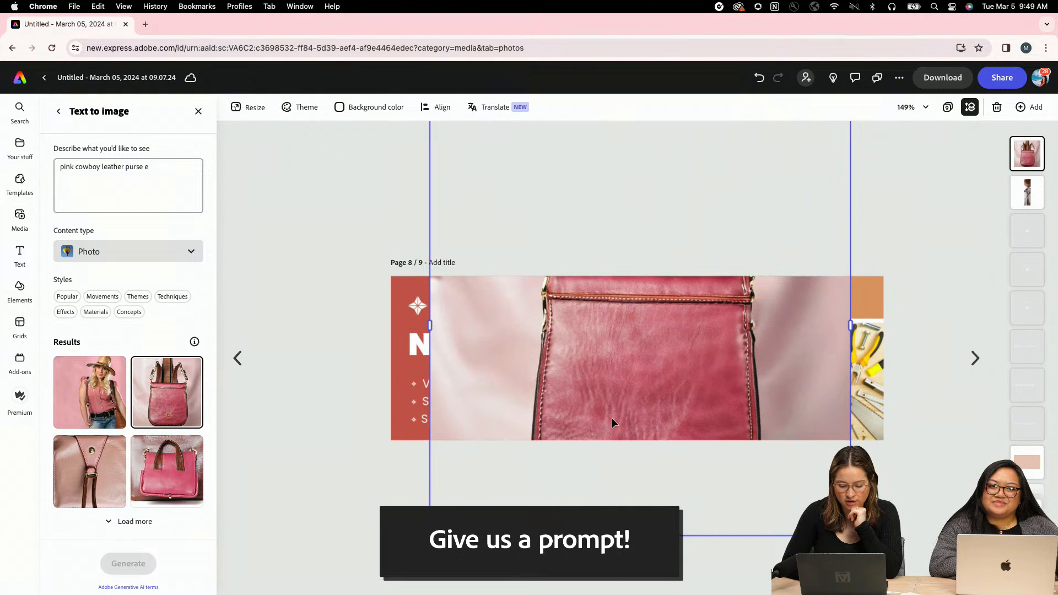
{"action": "scroll", "coordinate": [612, 417], "scroll_direction": "down", "scroll_amount": 5}
{"action": "left_click_drag", "start_coordinate": [743, 455], "coordinate": [640, 392]}
{"action": "scroll", "coordinate": [656, 380], "scroll_direction": "down", "scroll_amount": 2}
{"action": "scroll", "coordinate": [656, 381], "scroll_direction": "up", "scroll_amount": 8}
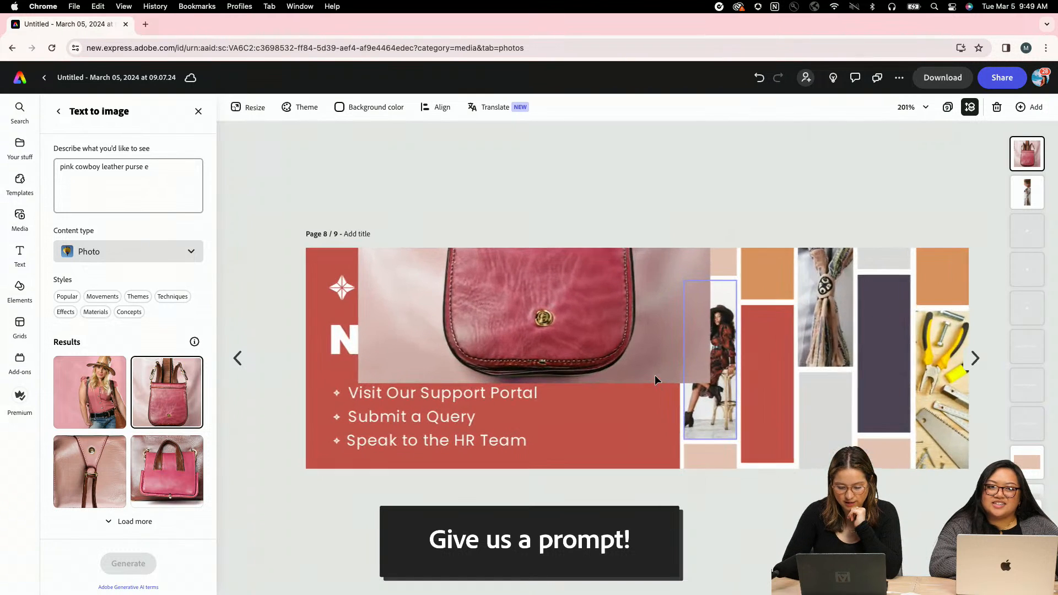
{"action": "left_click_drag", "start_coordinate": [595, 342], "coordinate": [613, 422]}
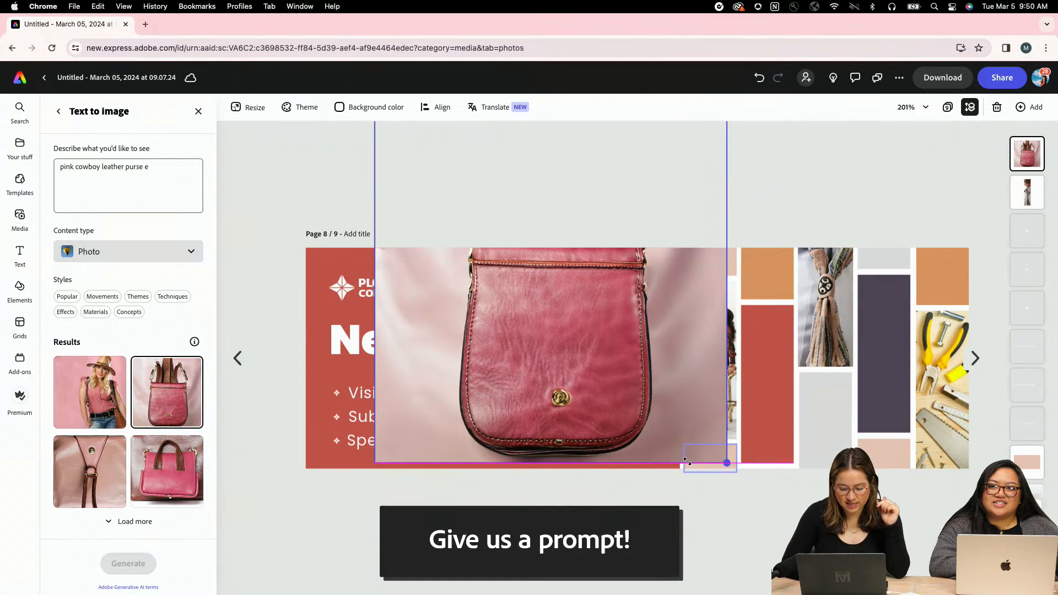
{"action": "left_click_drag", "start_coordinate": [729, 467], "coordinate": [600, 434]}
{"action": "left_click_drag", "start_coordinate": [553, 334], "coordinate": [661, 426]}
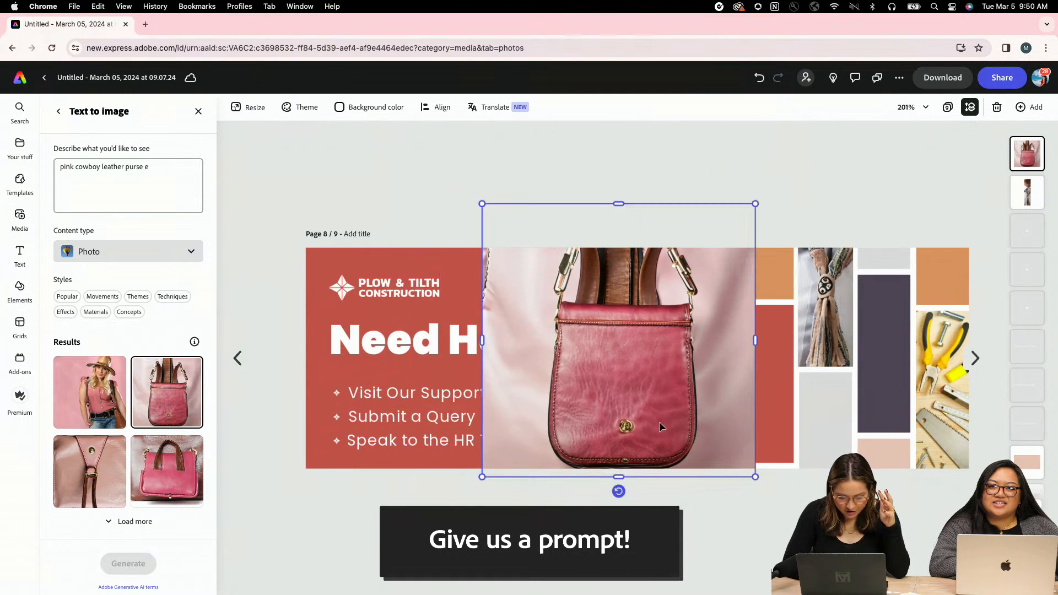
{"action": "left_click_drag", "start_coordinate": [757, 475], "coordinate": [664, 384]}
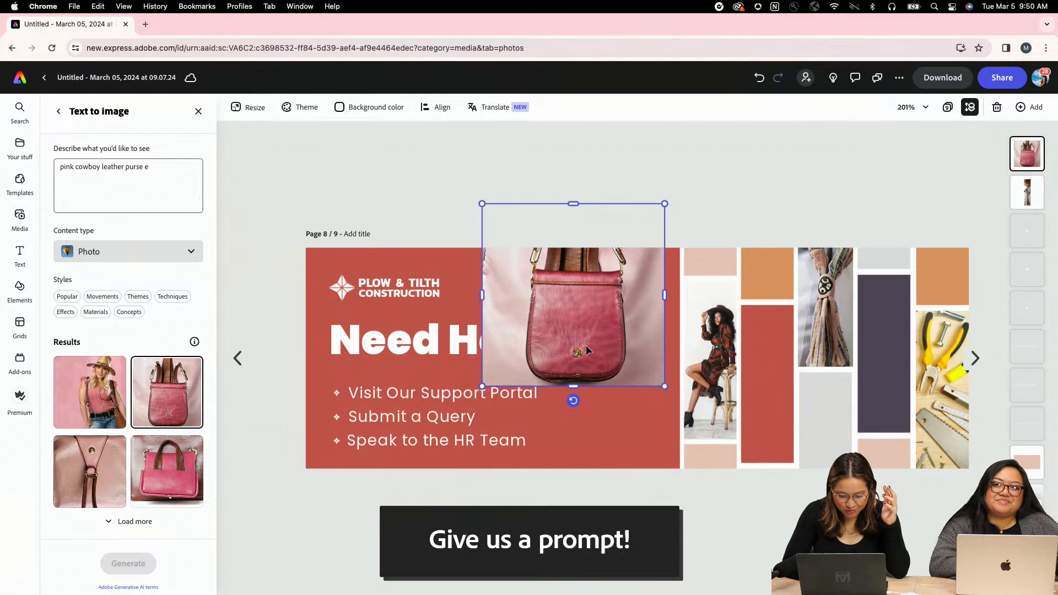
- Move the purse photo over the pliers picture in the mosaic's last column, aligned with the column's inner edge
{"action": "left_click_drag", "start_coordinate": [585, 347], "coordinate": [910, 443]}
{"action": "scroll", "coordinate": [925, 409], "scroll_direction": "up", "scroll_amount": 5}
{"action": "scroll", "coordinate": [925, 409], "scroll_direction": "right", "scroll_amount": 1}
{"action": "left_click_drag", "start_coordinate": [770, 401], "coordinate": [932, 391]}
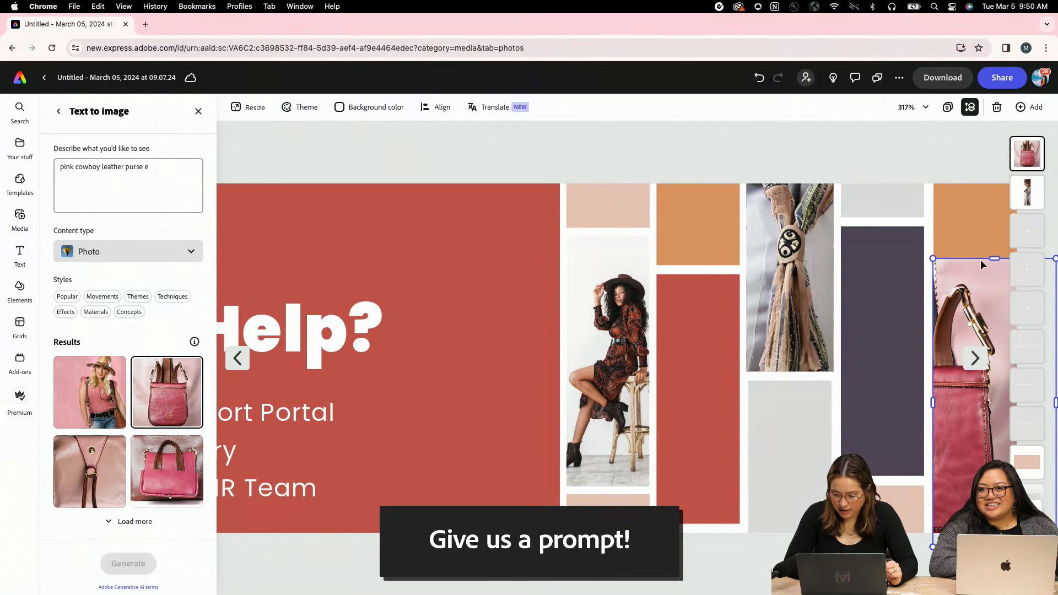
- Crop the purse photo's top edge to the gap below the orange block and reposition the picture inside the crop
{"action": "left_click_drag", "start_coordinate": [995, 259], "coordinate": [990, 285]}
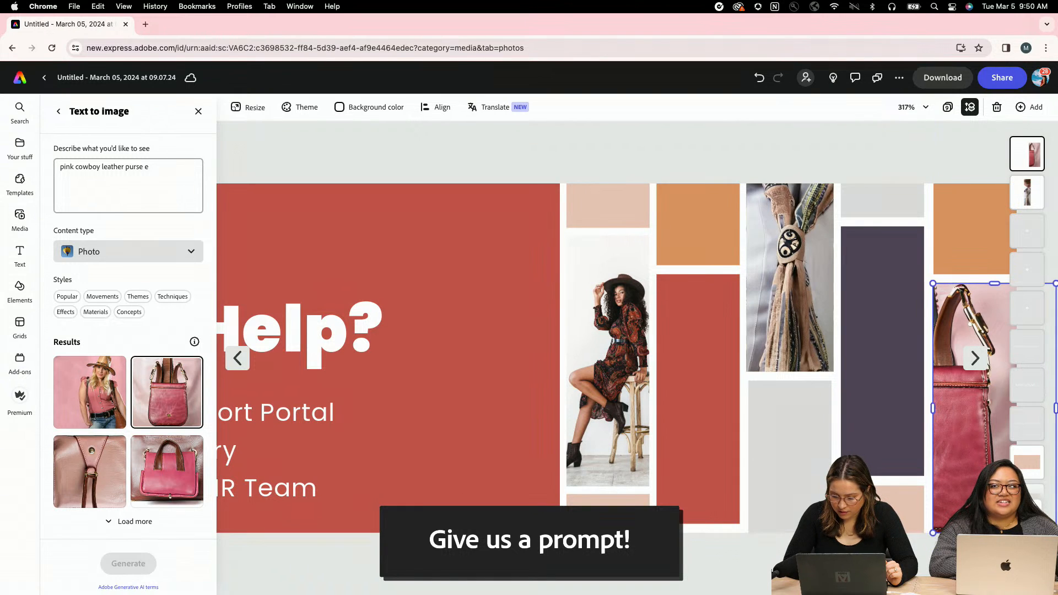
{"action": "double_click", "coordinate": [971, 325]}
{"action": "left_click_drag", "start_coordinate": [964, 468], "coordinate": [1044, 469]}
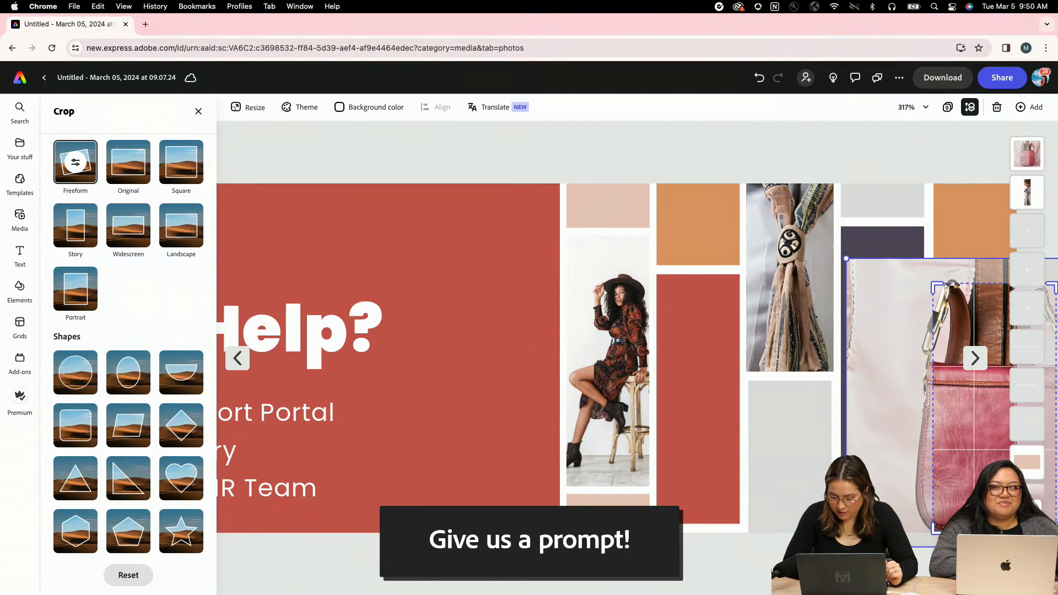
{"action": "left_click", "coordinate": [1036, 562]}
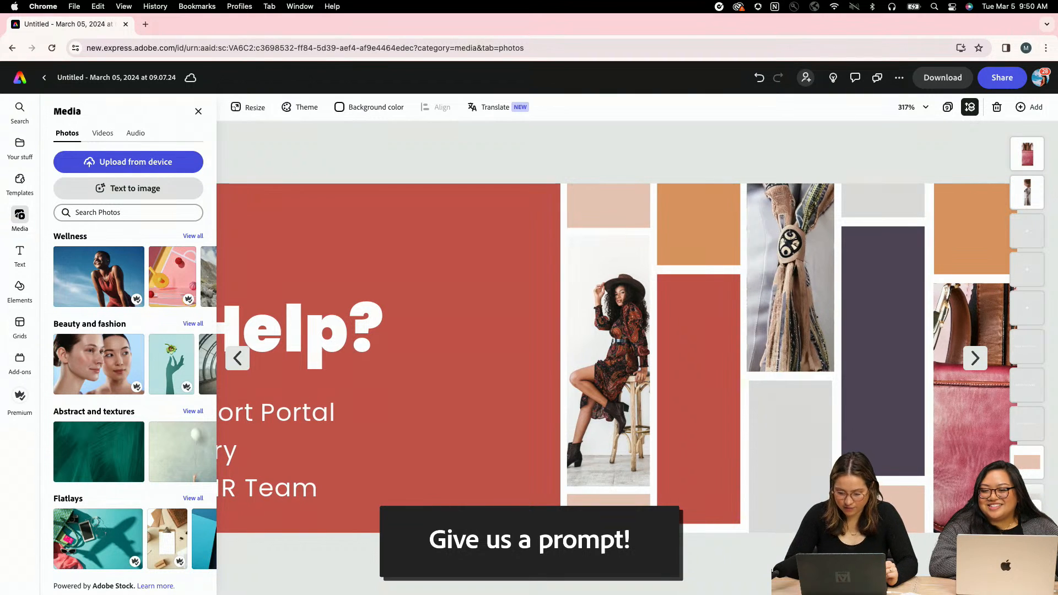
- Open the image size choices for a new text-to-image picture
{"action": "scroll", "coordinate": [262, 236], "scroll_direction": "left", "scroll_amount": 2}
{"action": "left_click", "coordinate": [180, 190]}
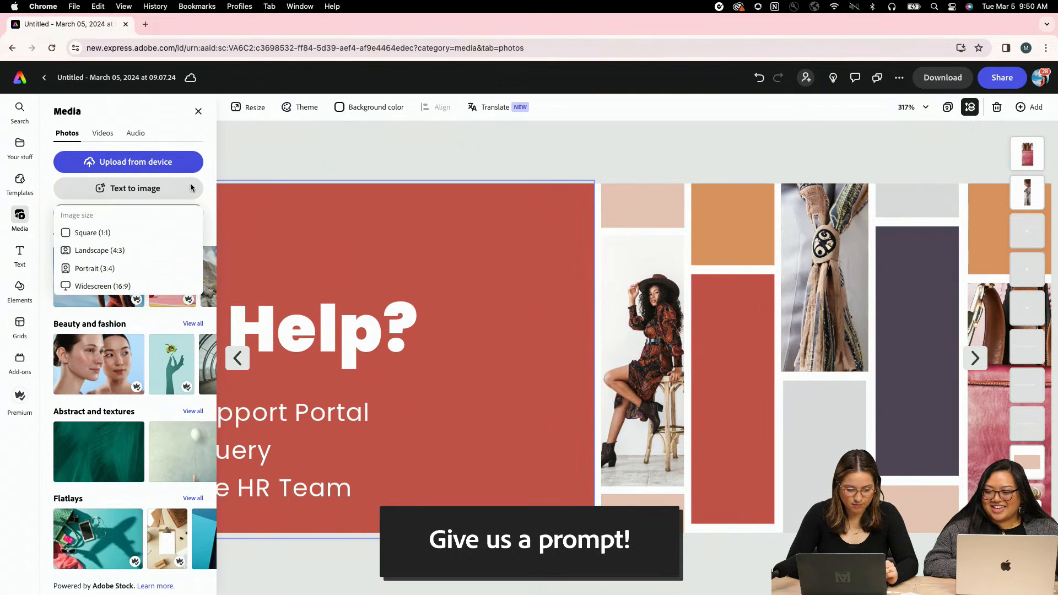
- Generate a square text-to-image photo from the prompt "purple pink mug with a cactus on it"
{"action": "left_click", "coordinate": [110, 233]}
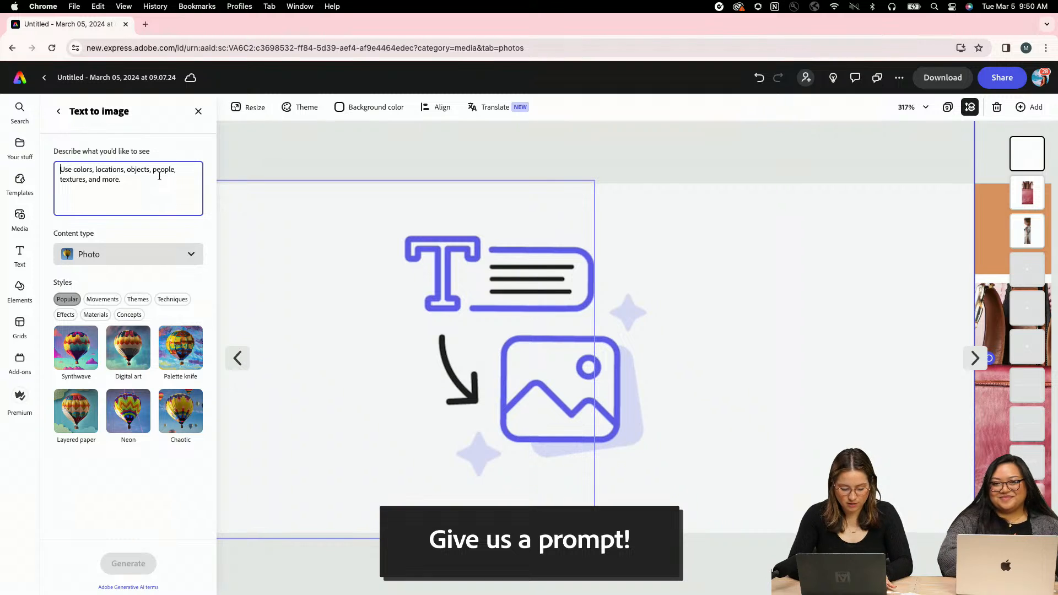
{"action": "type", "text": "mug with a cactus on it"}
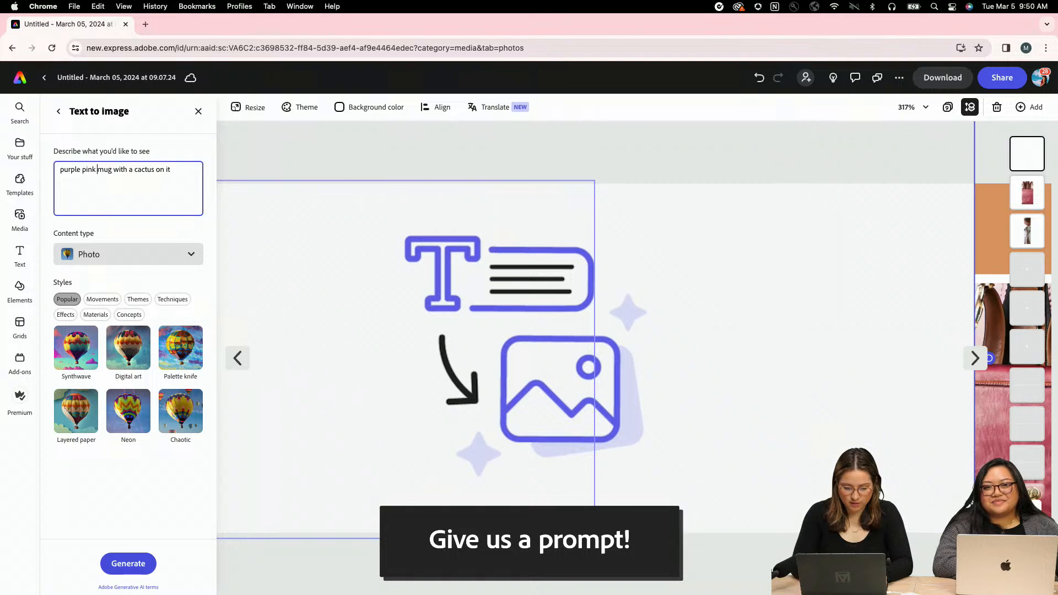
{"action": "left_click", "coordinate": [127, 564]}
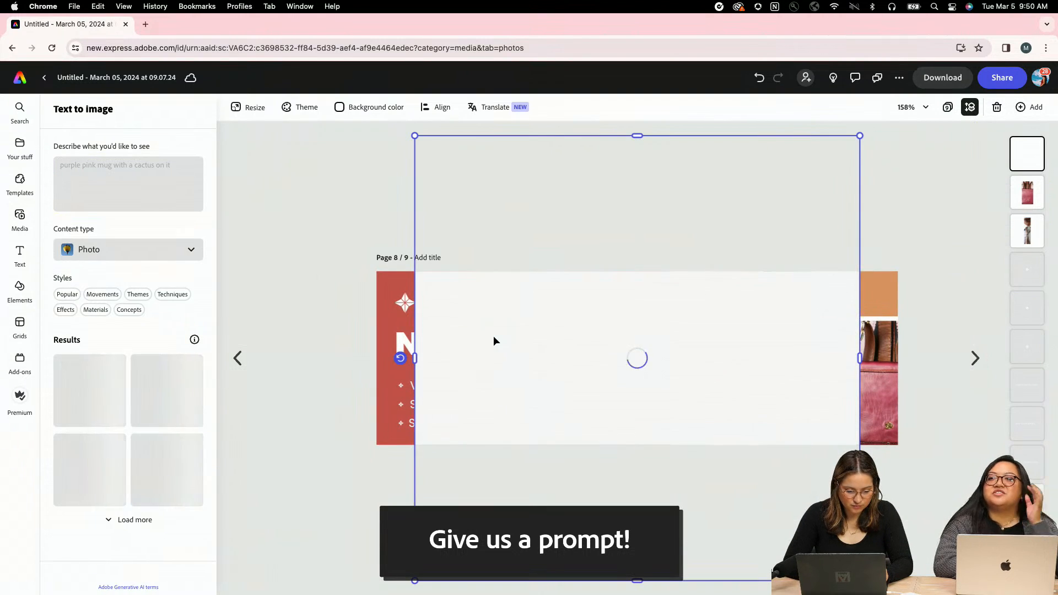
- Scale down the generated mug image and position it over the red panel of the banner
{"action": "left_click_drag", "start_coordinate": [415, 135], "coordinate": [639, 360]}
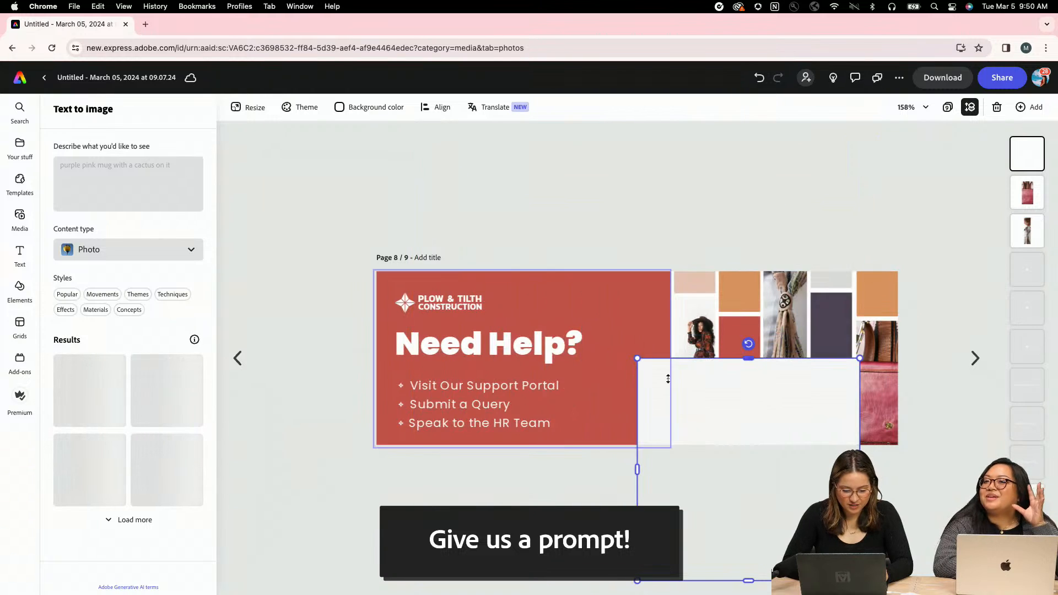
{"action": "left_click_drag", "start_coordinate": [692, 397], "coordinate": [497, 296]}
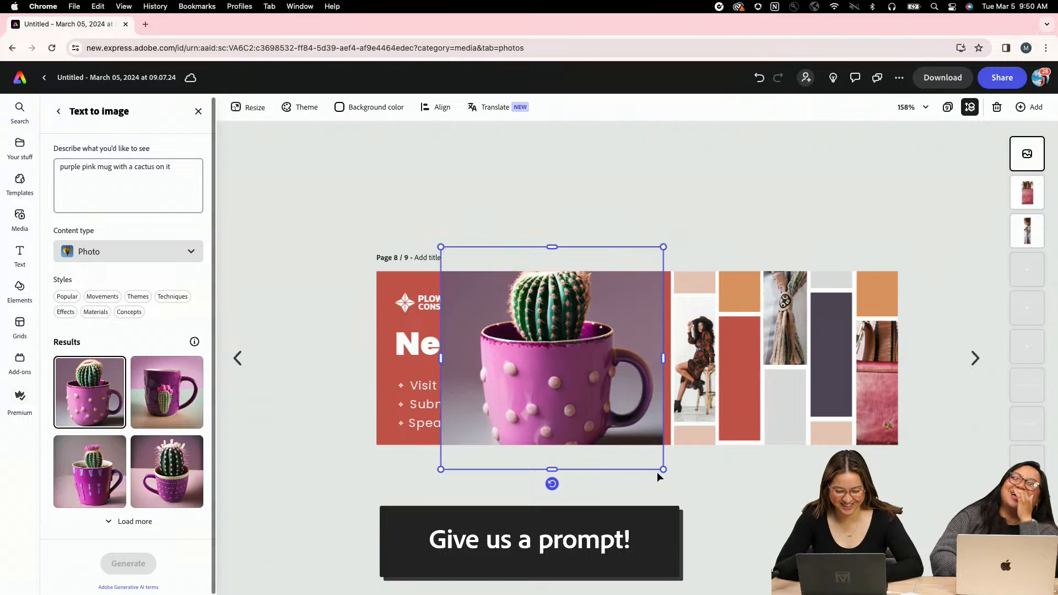
{"action": "left_click_drag", "start_coordinate": [664, 469], "coordinate": [574, 378]}
{"action": "left_click_drag", "start_coordinate": [538, 331], "coordinate": [587, 362]}
- Try the other generated photo variants and choose the mug with the cactus on its front
{"action": "left_click", "coordinate": [146, 398]}
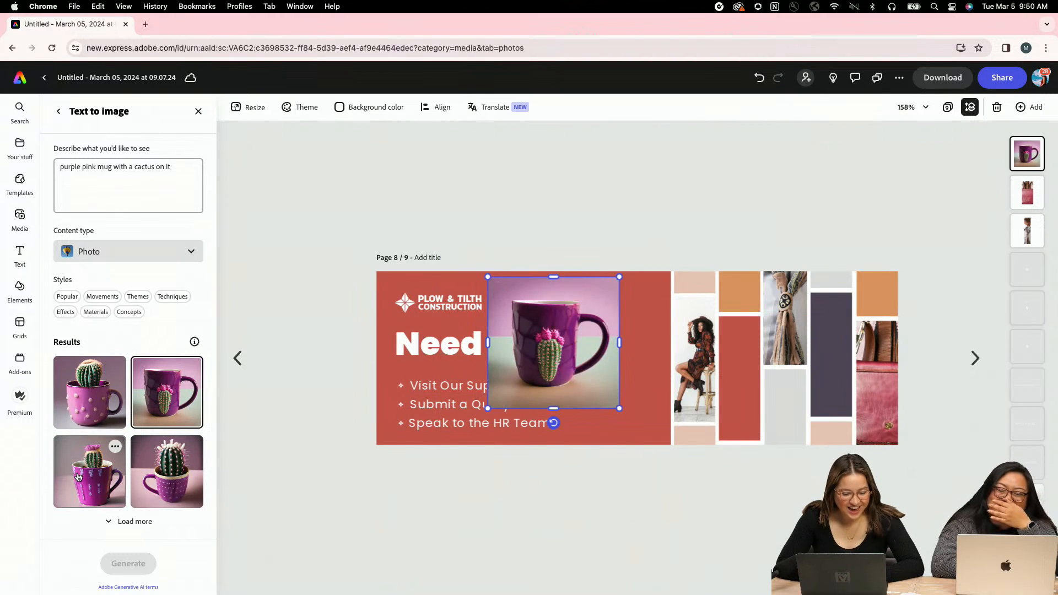
{"action": "left_click", "coordinate": [78, 478]}
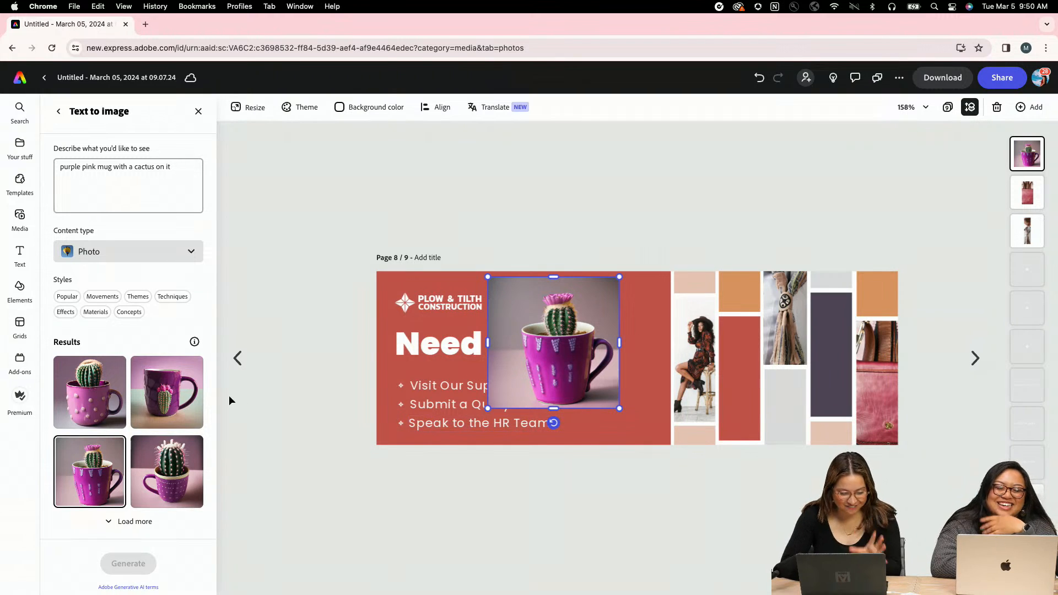
{"action": "left_click", "coordinate": [161, 408]}
{"action": "scroll", "coordinate": [583, 435], "scroll_direction": "up", "scroll_amount": 5}
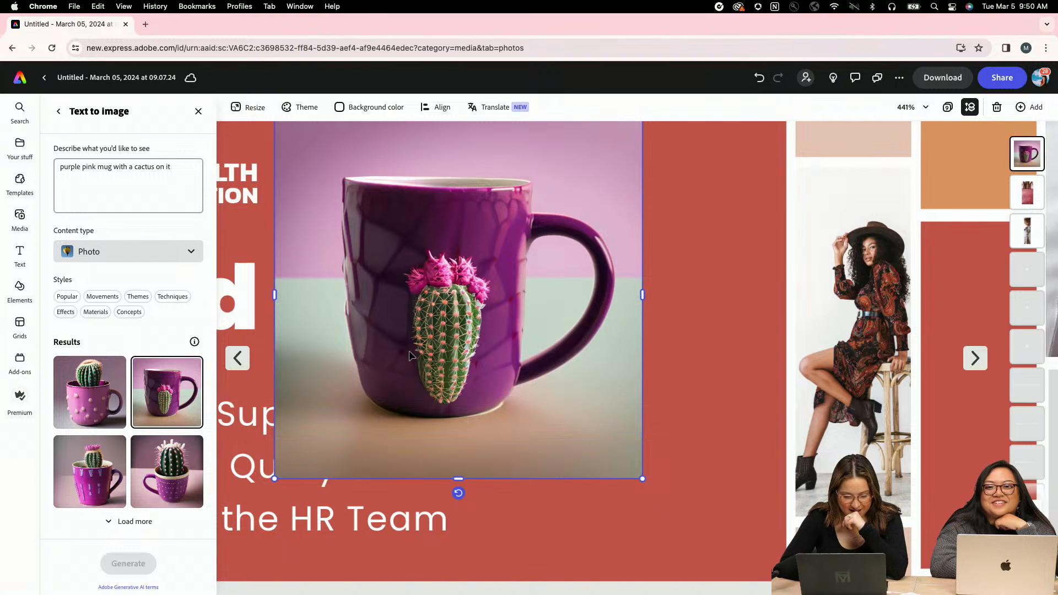
{"action": "scroll", "coordinate": [408, 412], "scroll_direction": "down", "scroll_amount": 2}
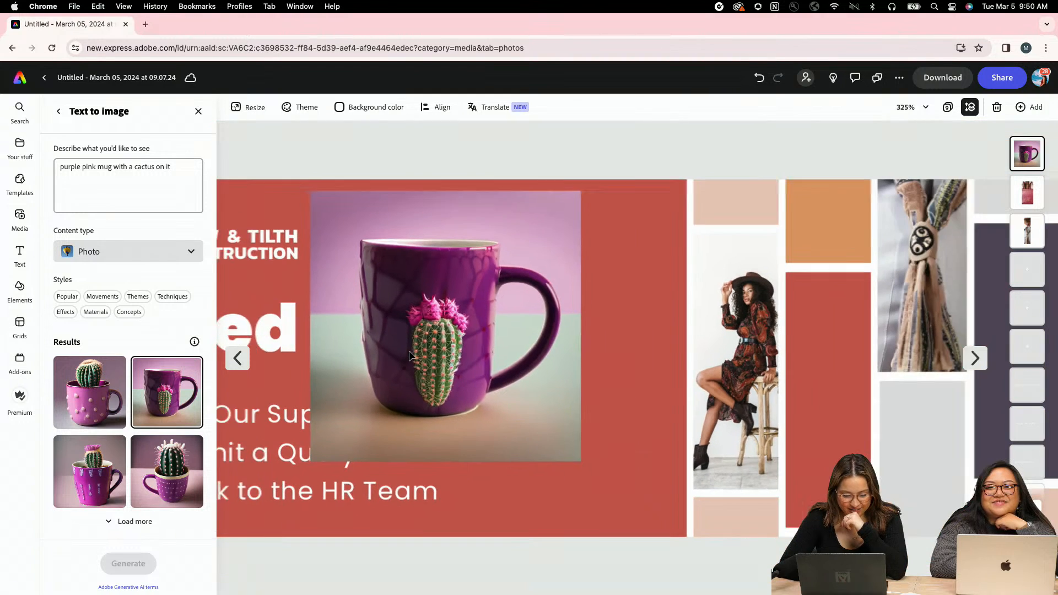
- Regenerate the mug image with content type Graphic and choose the variant with a large cactus growing out of the mug
{"action": "left_click", "coordinate": [153, 255]}
{"action": "left_click", "coordinate": [112, 465]}
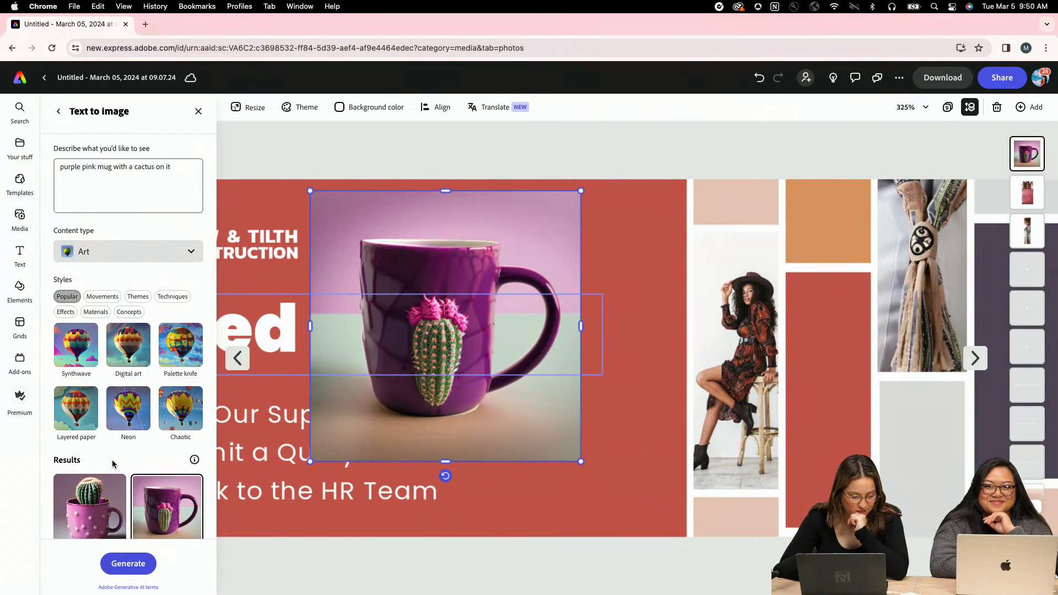
{"action": "left_click", "coordinate": [124, 258]}
{"action": "left_click", "coordinate": [128, 422]}
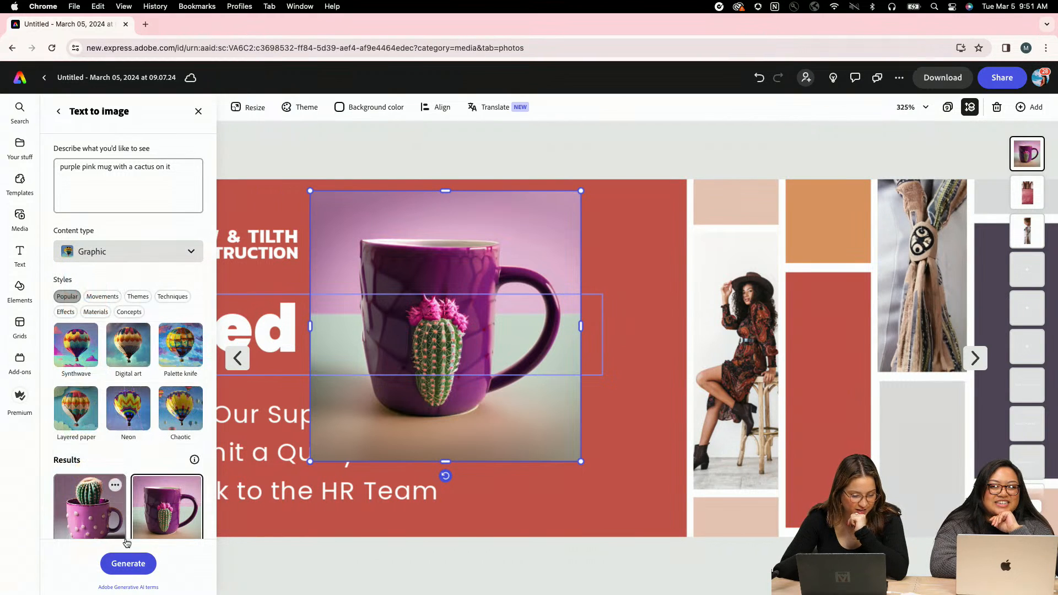
{"action": "left_click", "coordinate": [128, 566]}
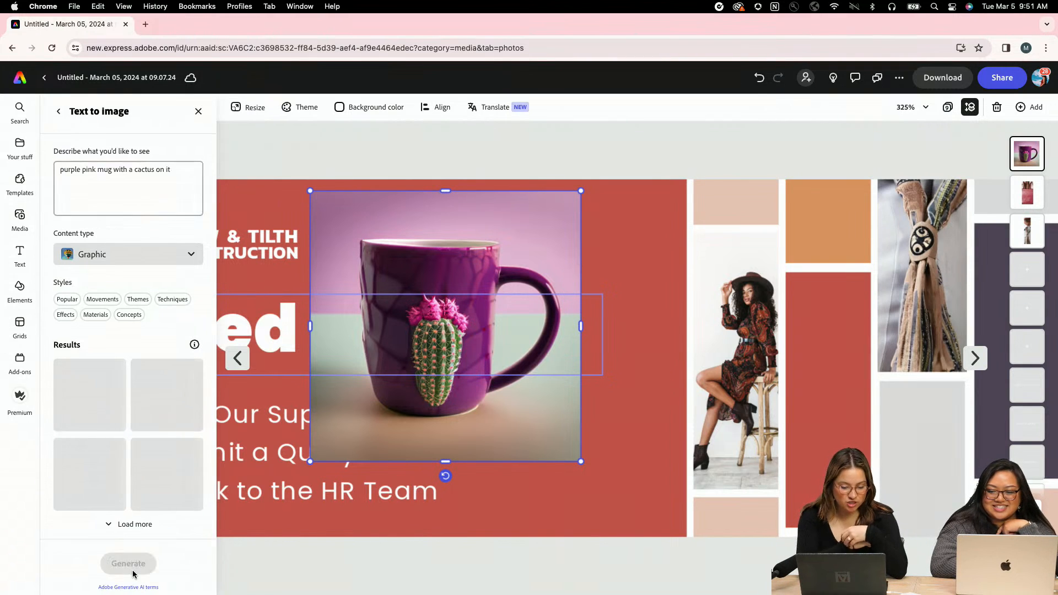
{"action": "left_click", "coordinate": [179, 396]}
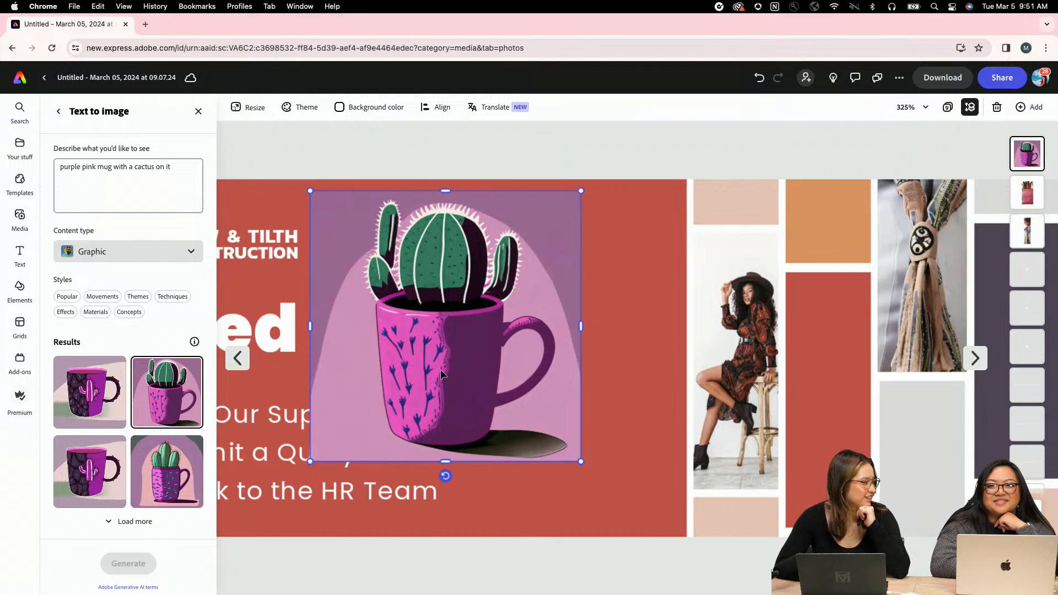
- Shrink the mug graphic, shift it further into the red panel, and try removing its background
{"action": "left_click_drag", "start_coordinate": [581, 461], "coordinate": [535, 418]}
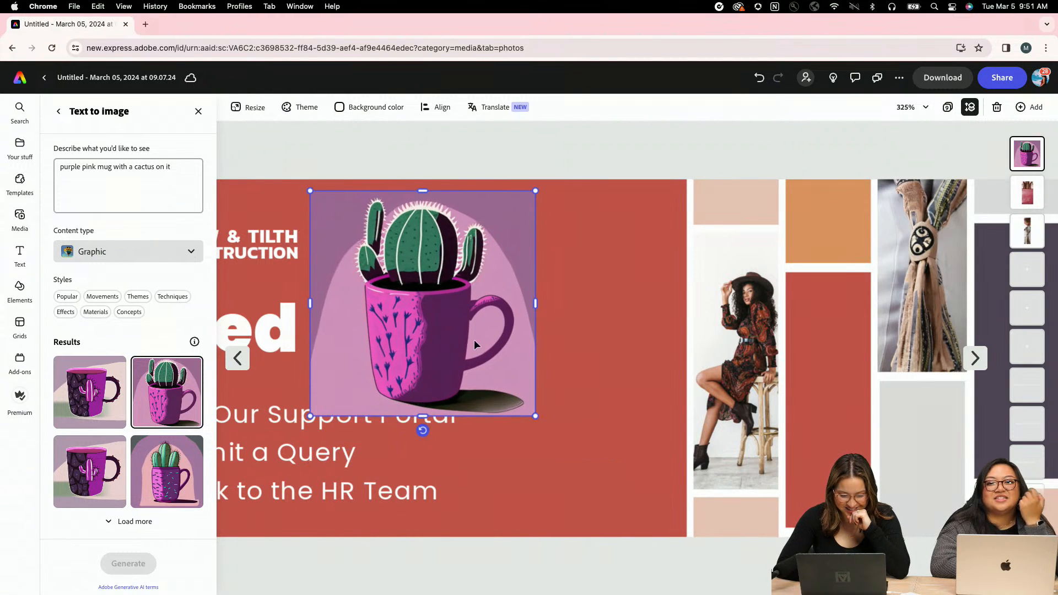
{"action": "left_click_drag", "start_coordinate": [475, 340], "coordinate": [538, 380]}
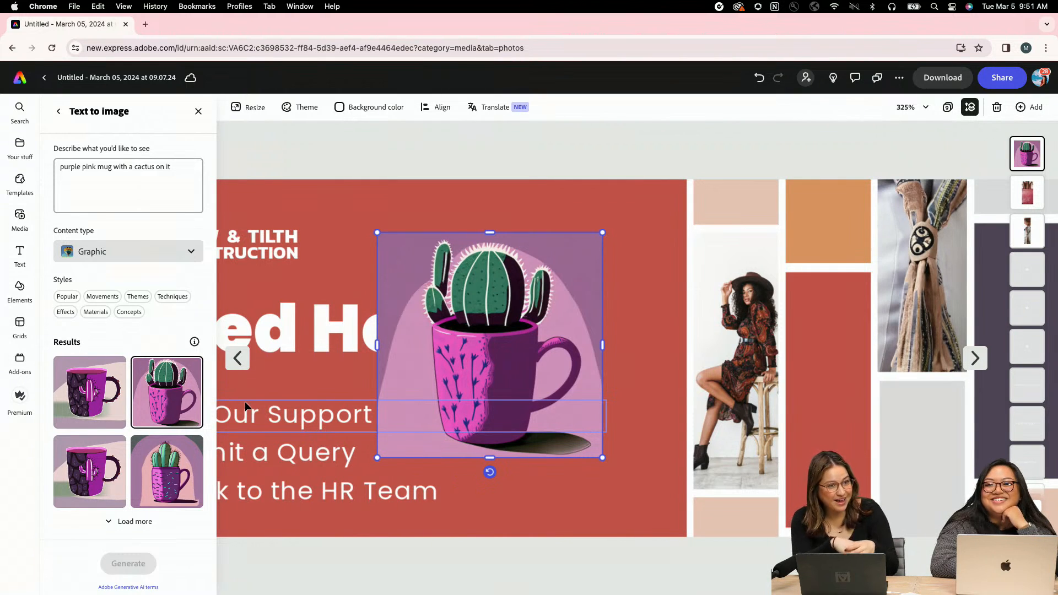
{"action": "left_click", "coordinate": [503, 359]}
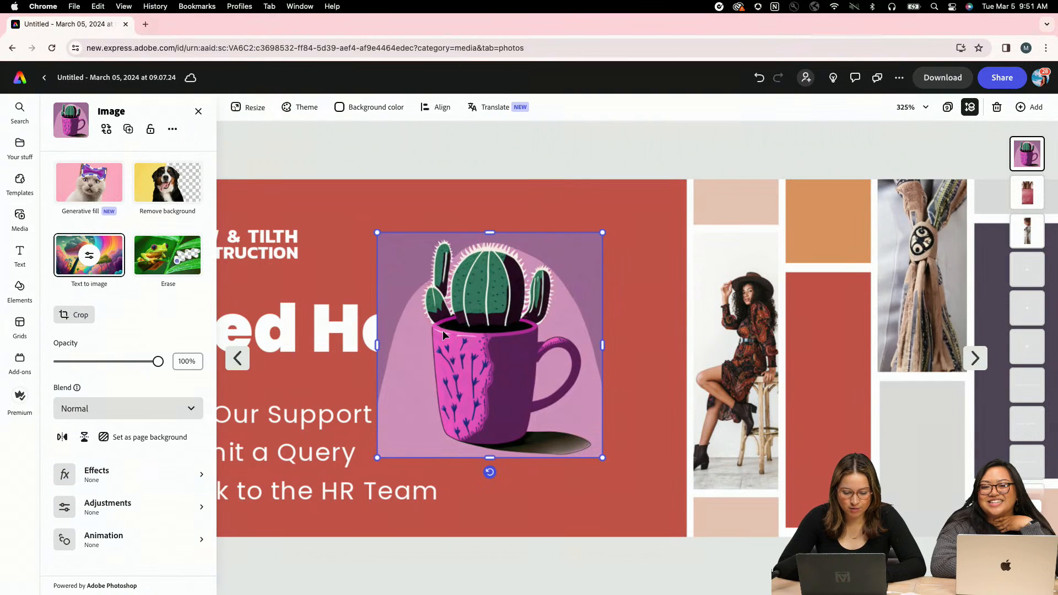
{"action": "left_click", "coordinate": [185, 196]}
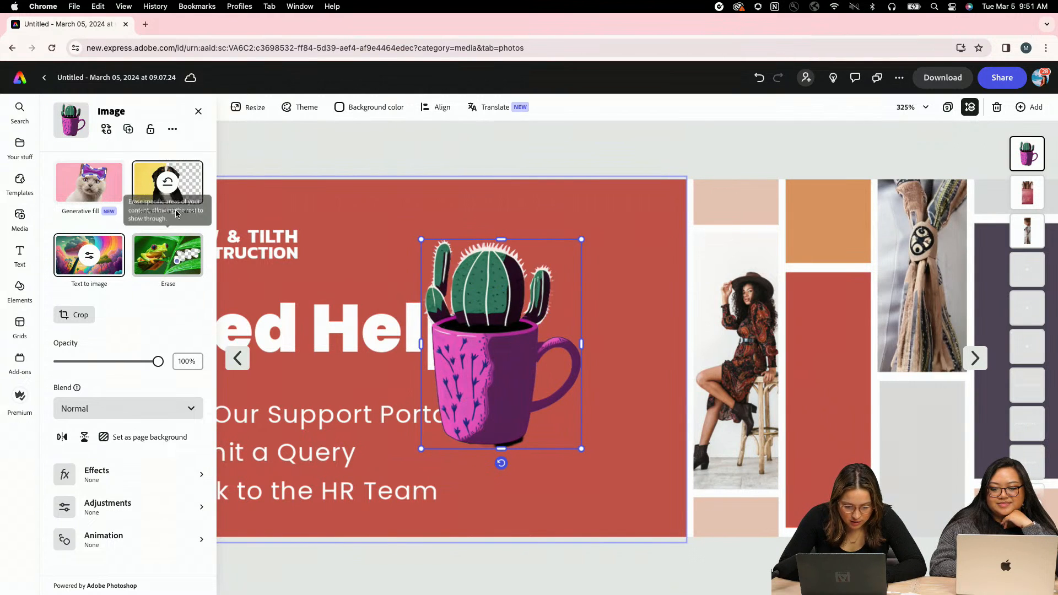
- Erase the dark purple backdrop around the pink arch of the mug graphic using a quick selection brush of size 16
{"action": "left_click", "coordinate": [178, 252]}
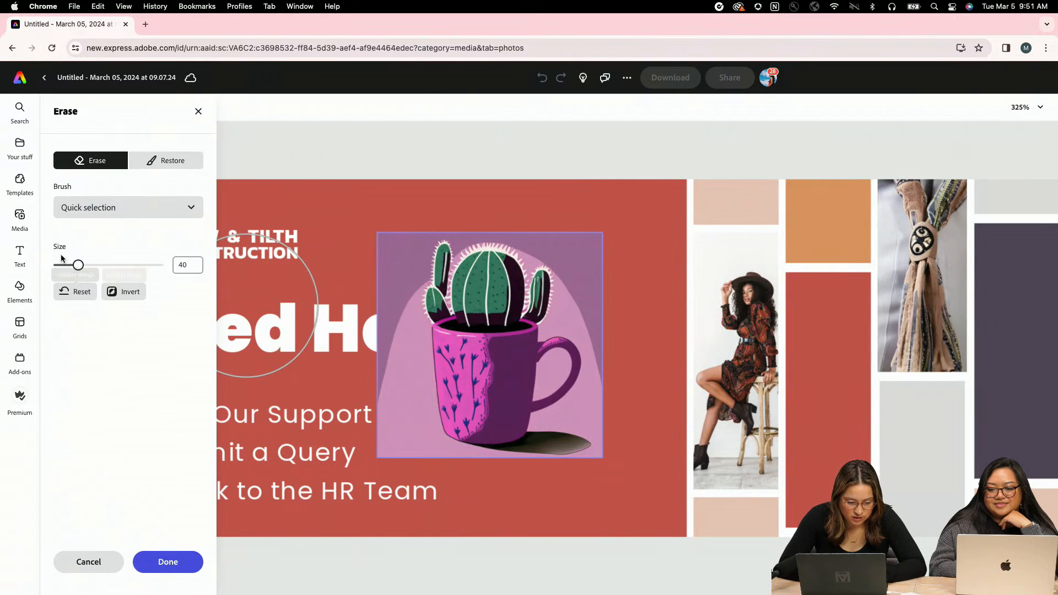
{"action": "left_click_drag", "start_coordinate": [74, 265], "coordinate": [68, 269]}
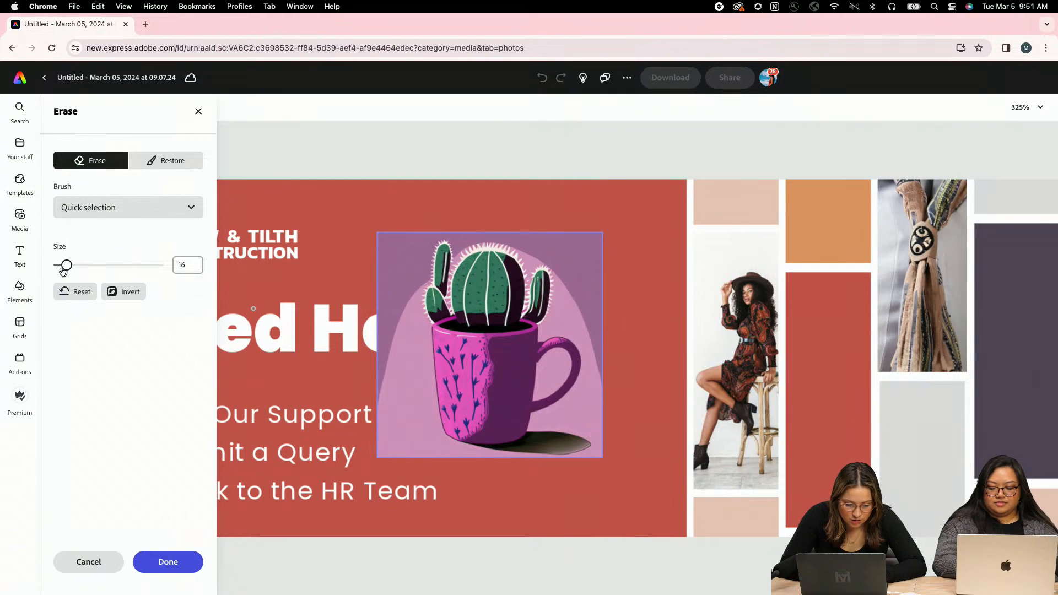
{"action": "mouse_move", "coordinate": [388, 243]}
{"action": "left_mouse_down"}
{"action": "mouse_move", "coordinate": [380, 246]}
{"action": "mouse_move", "coordinate": [384, 232]}
{"action": "left_mouse_up"}
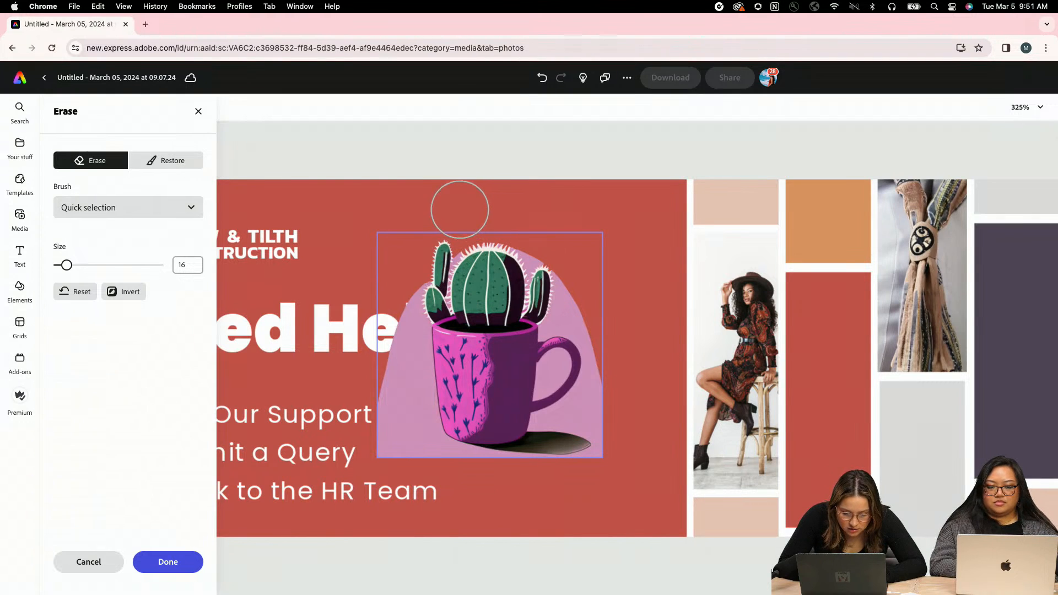
{"action": "left_click", "coordinate": [168, 561]}
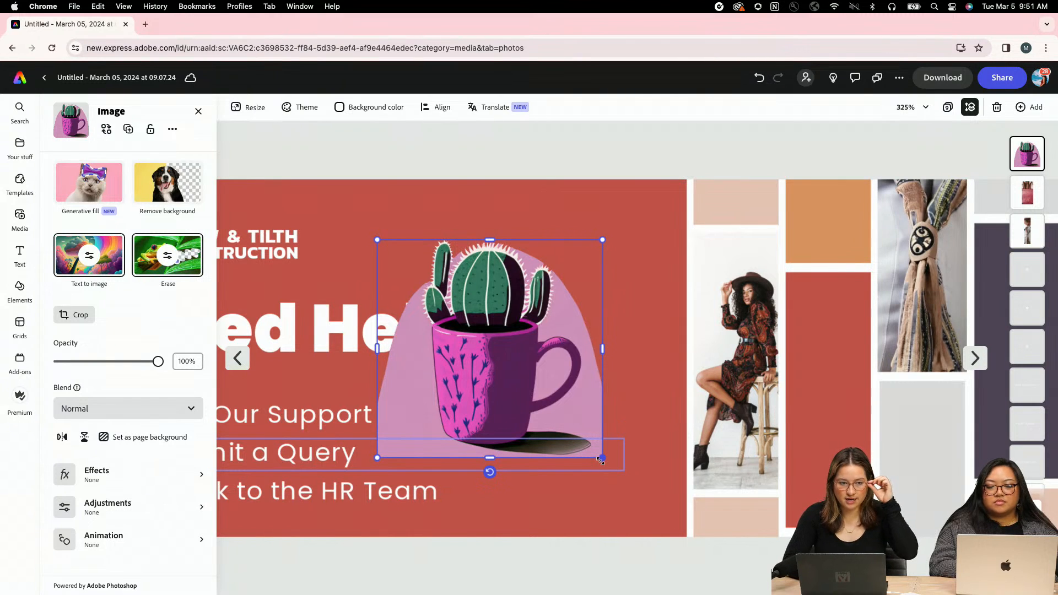
- Shrink the mug graphic further and place it in the lower right corner of the banner's red panel
{"action": "left_click_drag", "start_coordinate": [538, 407], "coordinate": [536, 403]}
{"action": "left_click_drag", "start_coordinate": [486, 326], "coordinate": [623, 465]}
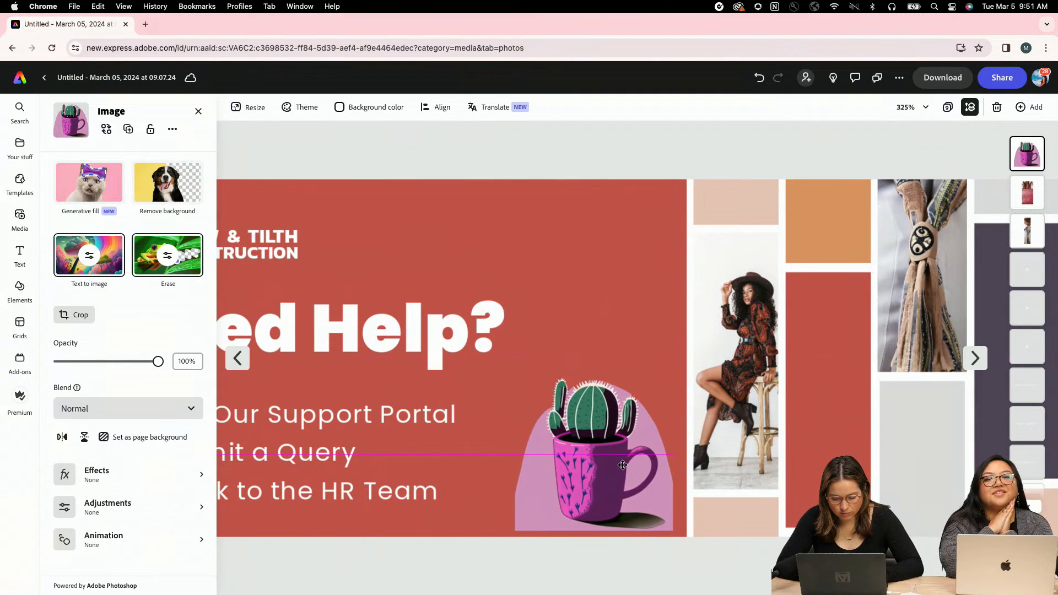
{"action": "left_click", "coordinate": [593, 150]}
{"action": "scroll", "coordinate": [573, 389], "scroll_direction": "down", "scroll_amount": 5}
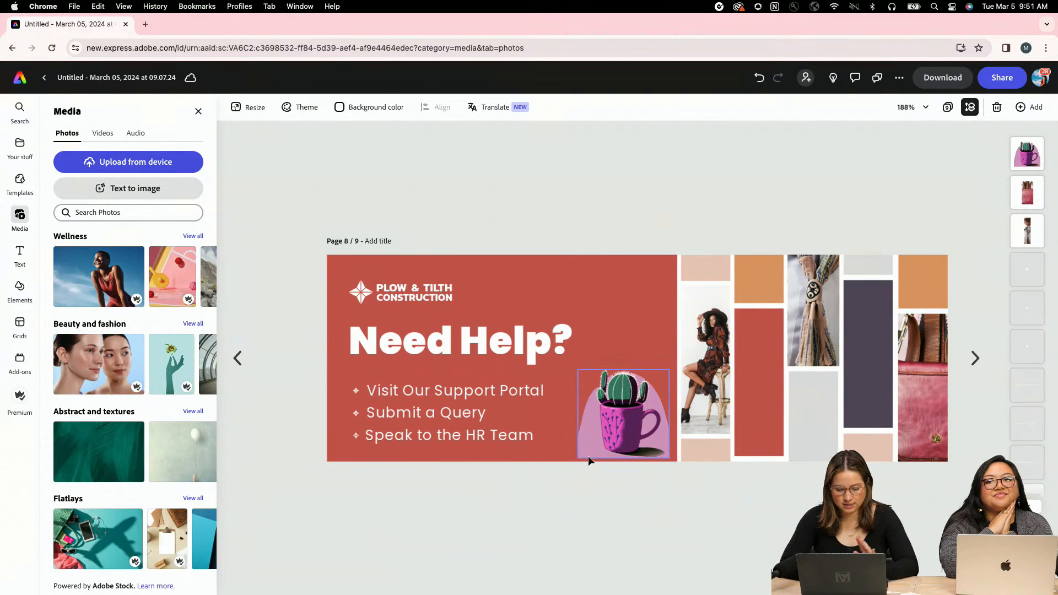
- Replace the heading "Need Help?" with "Super Spring Sale" and move it up toward the logo
{"action": "left_click", "coordinate": [471, 339]}
{"action": "left_click", "coordinate": [471, 333]}
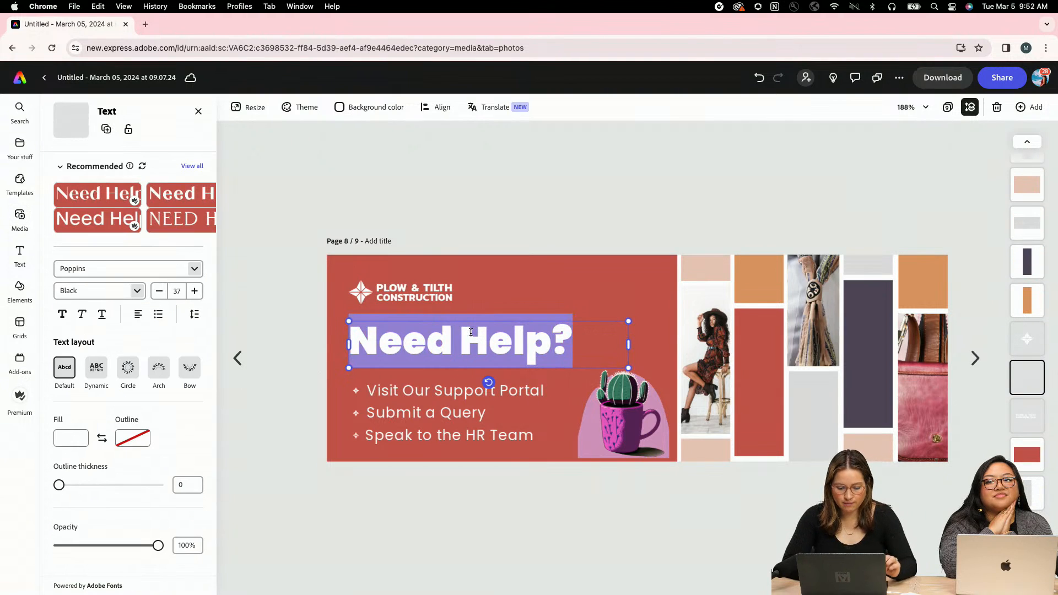
{"action": "type", "text": "A"}
{"action": "key", "text": "BackSpace"}
{"action": "type", "text": "Supe"}
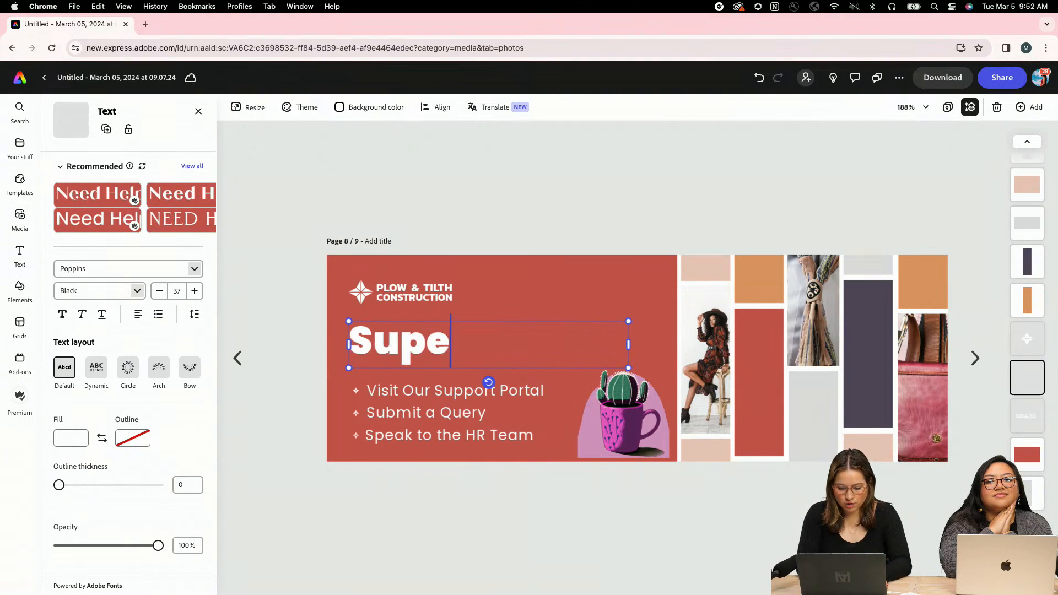
{"action": "type", "text": "r Sorig"}
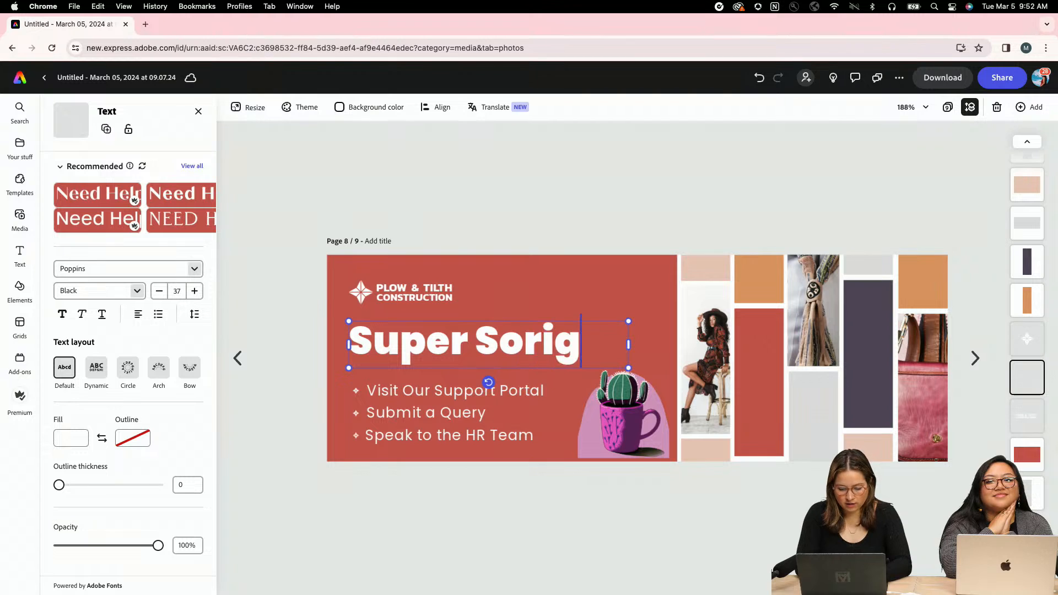
{"action": "key", "text": "BackSpace"}
{"action": "key", "text": "BackSpace"}
{"action": "key", "text": "BackSpace"}
{"action": "key", "text": "BackSpace"}
{"action": "type", "text": "pring Sale"}
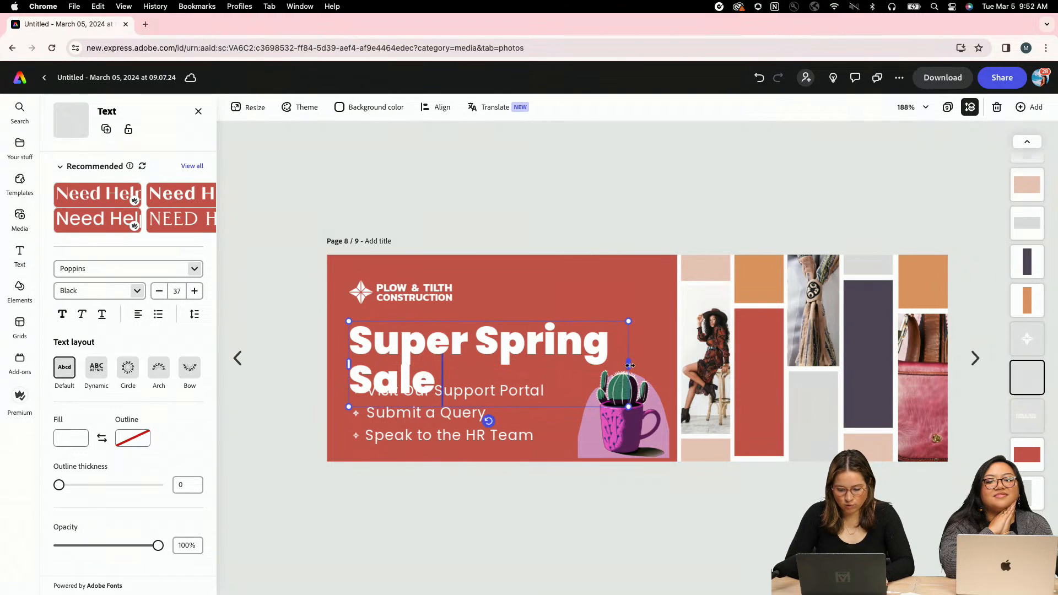
{"action": "left_click", "coordinate": [622, 327]}
{"action": "mouse_move", "coordinate": [614, 321]}
{"action": "left_mouse_down"}
{"action": "mouse_move", "coordinate": [609, 301]}
{"action": "mouse_move", "coordinate": [616, 310]}
{"action": "left_mouse_up"}
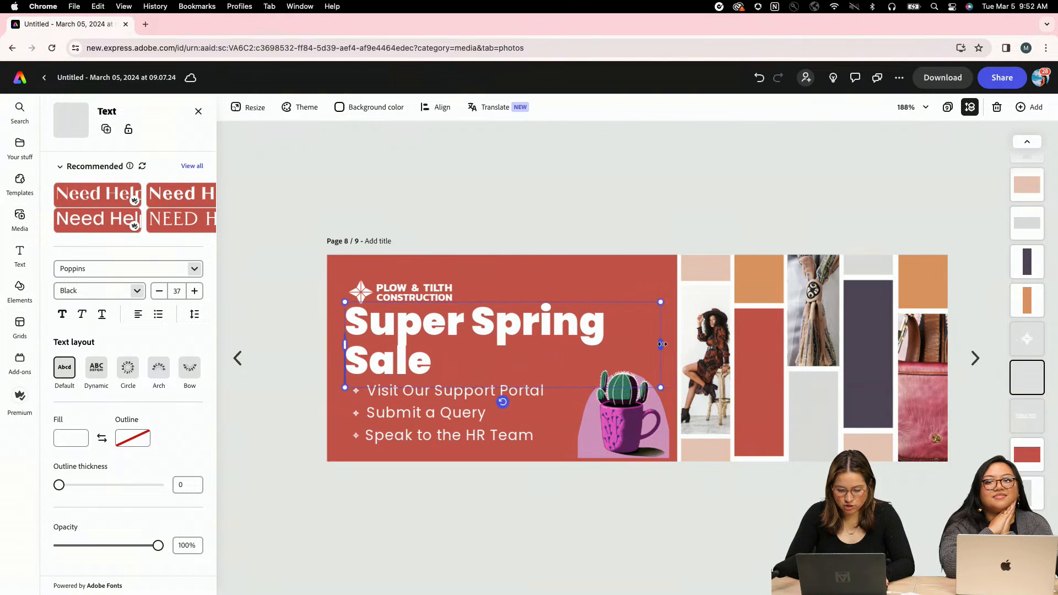
- Apply a generated text effect to the entire "Super Spring Sale" heading using the prompt "Pink Purple sun", and inspect the lettering closely
{"action": "left_click_drag", "start_coordinate": [439, 369], "coordinate": [330, 300]}
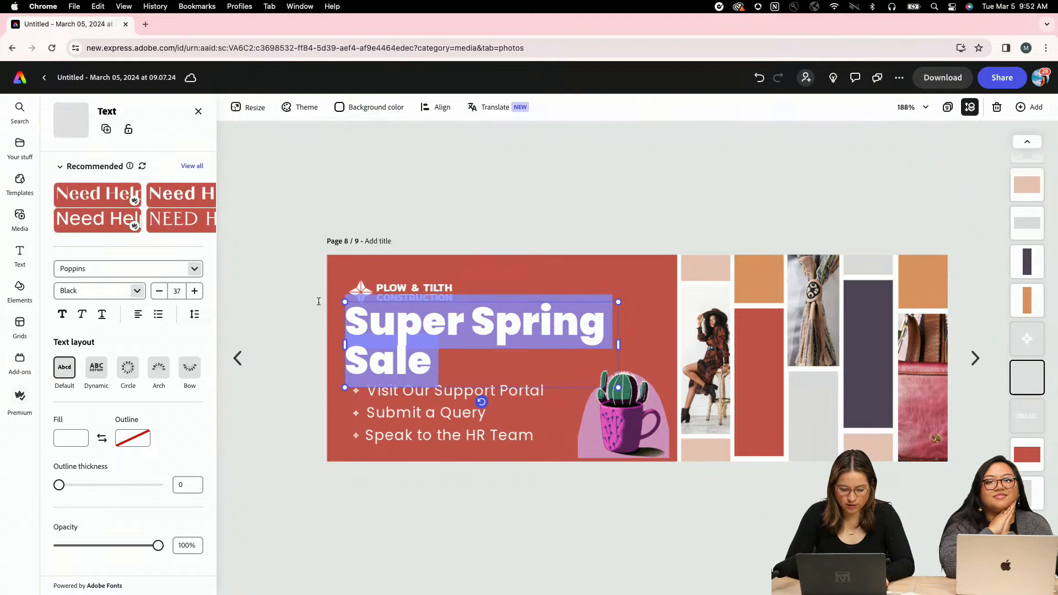
{"action": "scroll", "coordinate": [148, 504], "scroll_direction": "down", "scroll_amount": 4}
{"action": "left_click", "coordinate": [132, 457]}
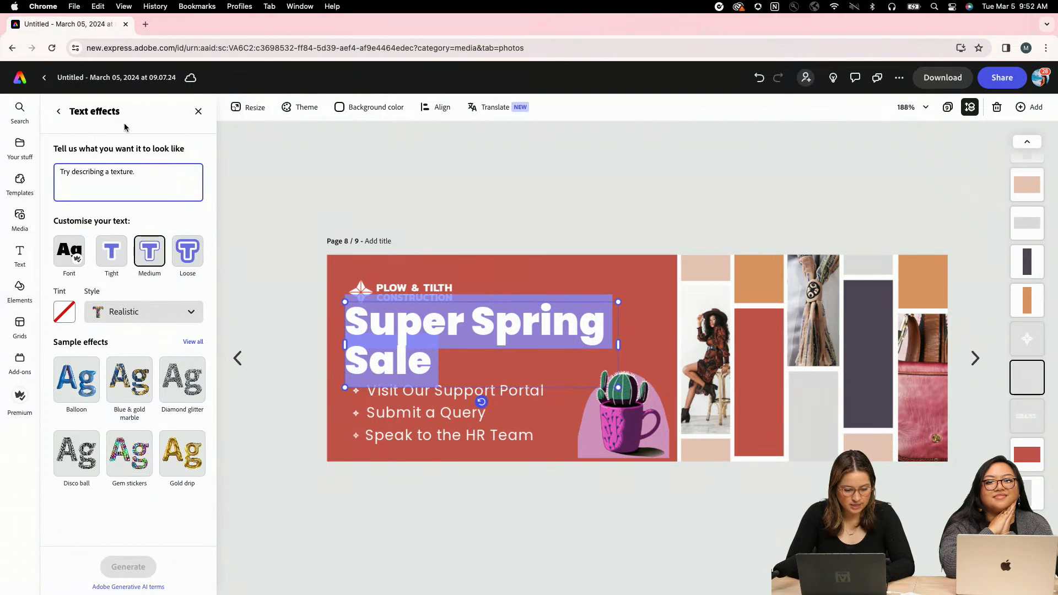
{"action": "type", "text": "Pink Pruple sun"}
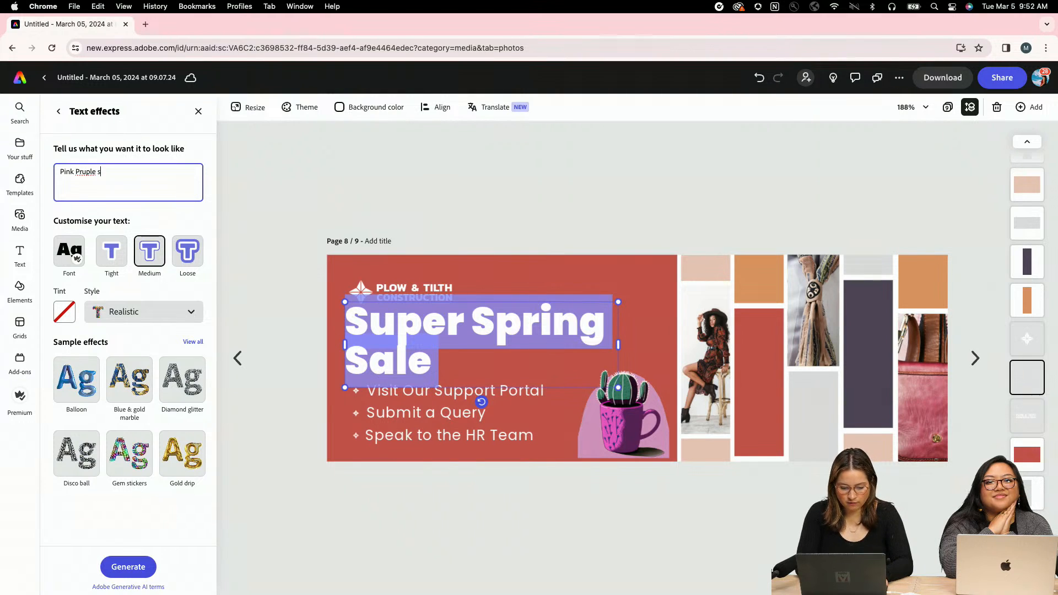
{"action": "right_click", "coordinate": [91, 170]}
{"action": "left_click", "coordinate": [123, 175]}
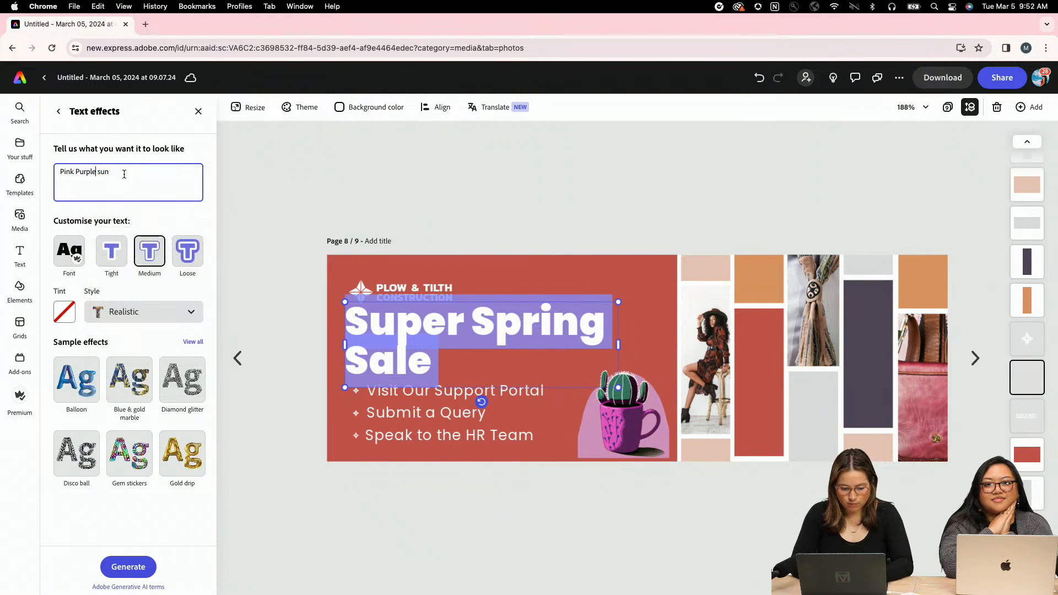
{"action": "left_click", "coordinate": [148, 558]}
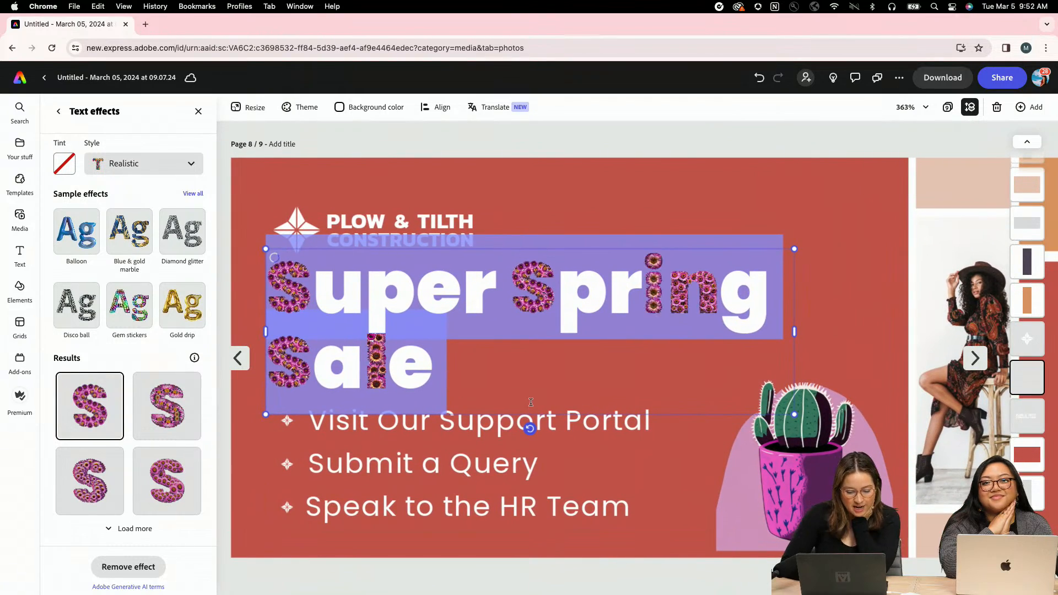
{"action": "scroll", "coordinate": [532, 322], "scroll_direction": "up", "scroll_amount": 3}
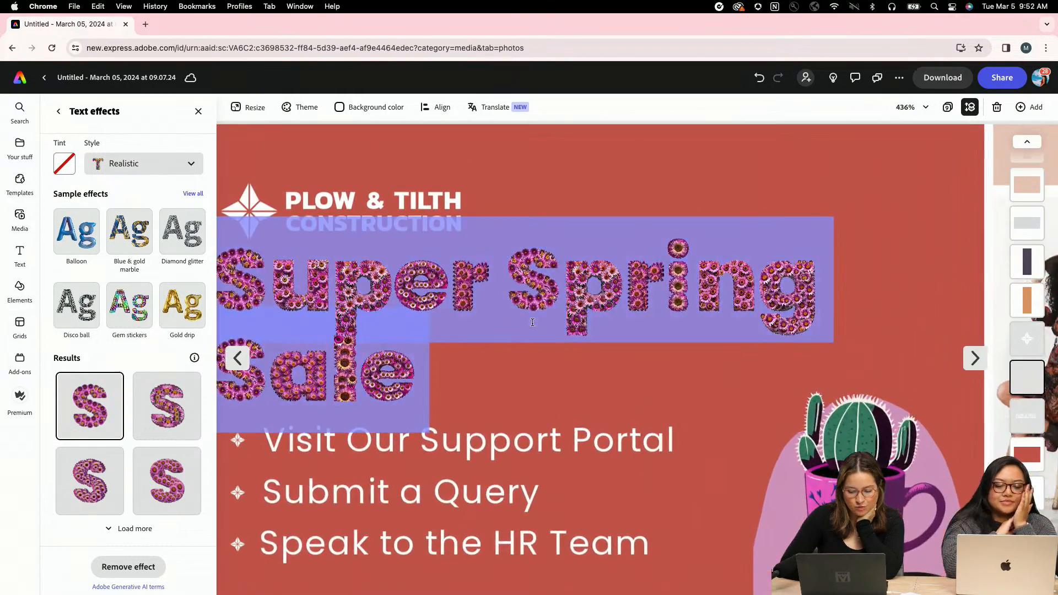
{"action": "scroll", "coordinate": [532, 322], "scroll_direction": "up", "scroll_amount": 5}
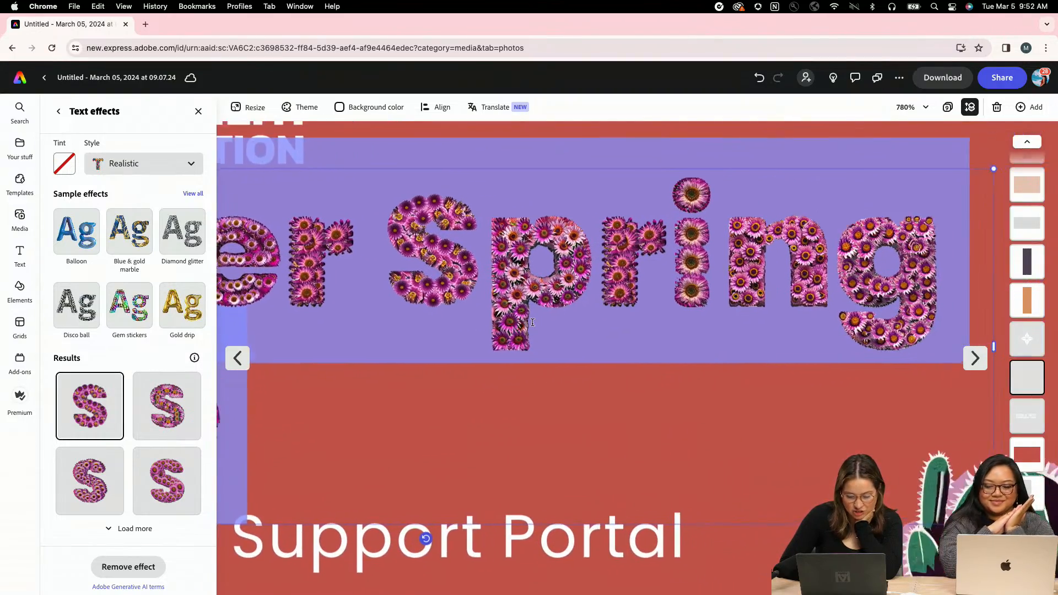
- Widen the heading's text box so that "Super Spring Sale" sits on a single line
{"action": "scroll", "coordinate": [533, 323], "scroll_direction": "right", "scroll_amount": 3}
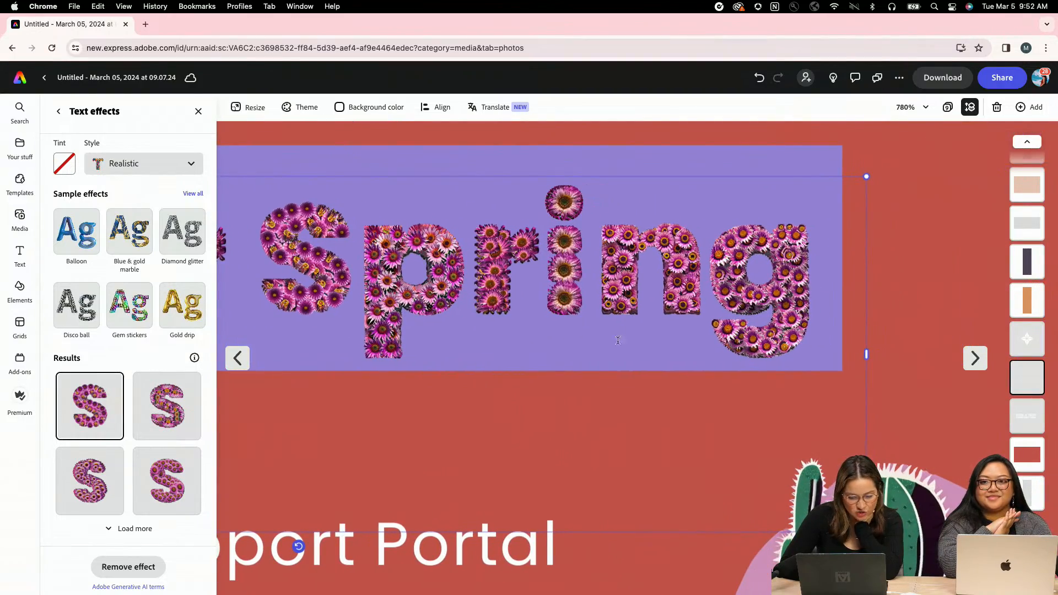
{"action": "scroll", "coordinate": [618, 340], "scroll_direction": "down", "scroll_amount": 5}
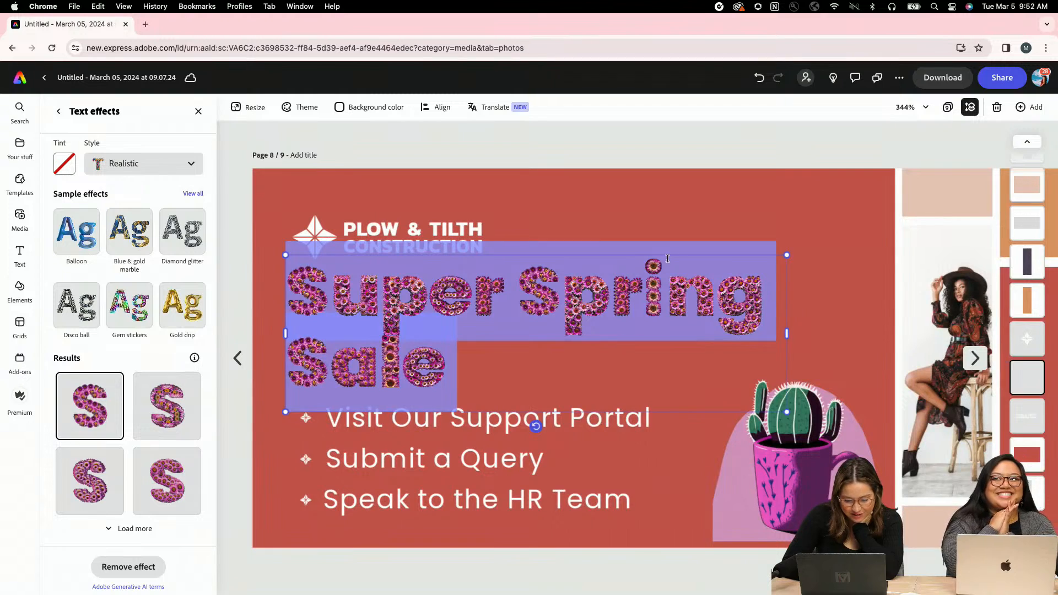
{"action": "left_click_drag", "start_coordinate": [885, 326], "coordinate": [965, 318]}
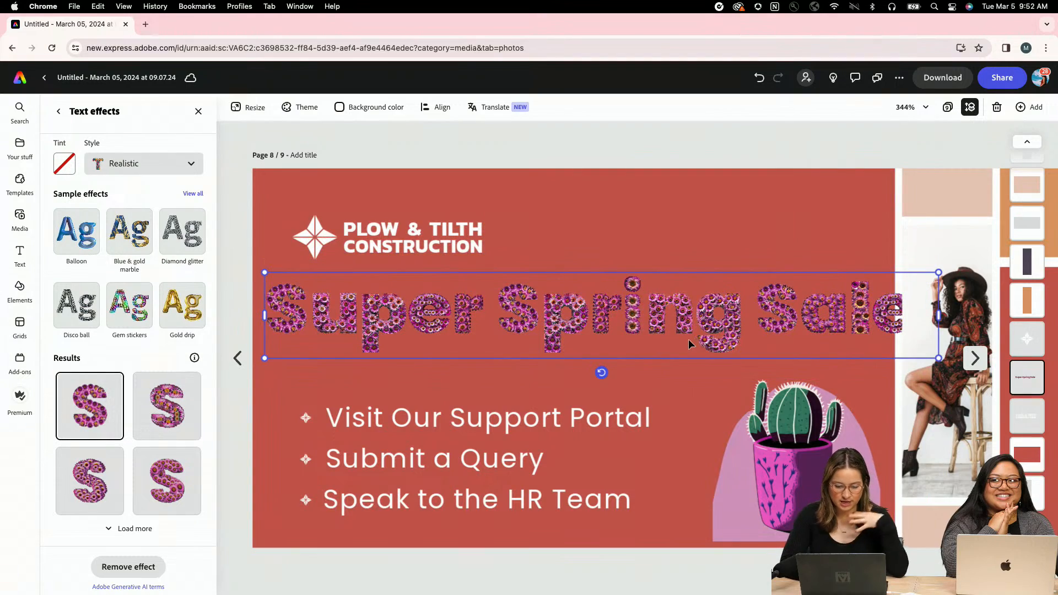
{"action": "scroll", "coordinate": [689, 339], "scroll_direction": "down", "scroll_amount": 4}
{"action": "scroll", "coordinate": [689, 339], "scroll_direction": "up", "scroll_amount": 3}
{"action": "left_click", "coordinate": [357, 260]}
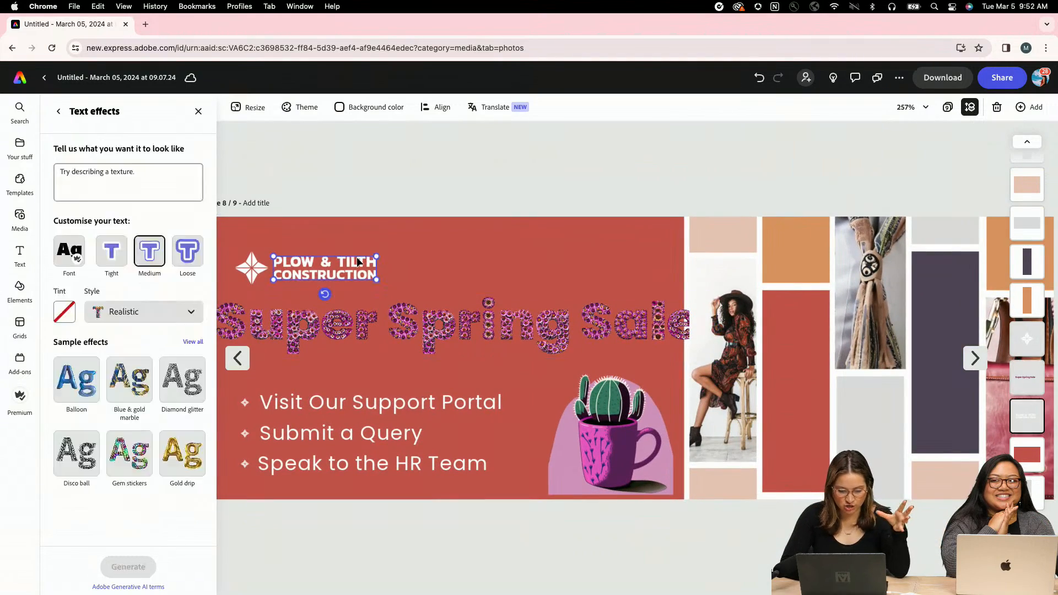
{"action": "key", "text": "Delete"}
{"action": "left_click", "coordinate": [248, 262]}
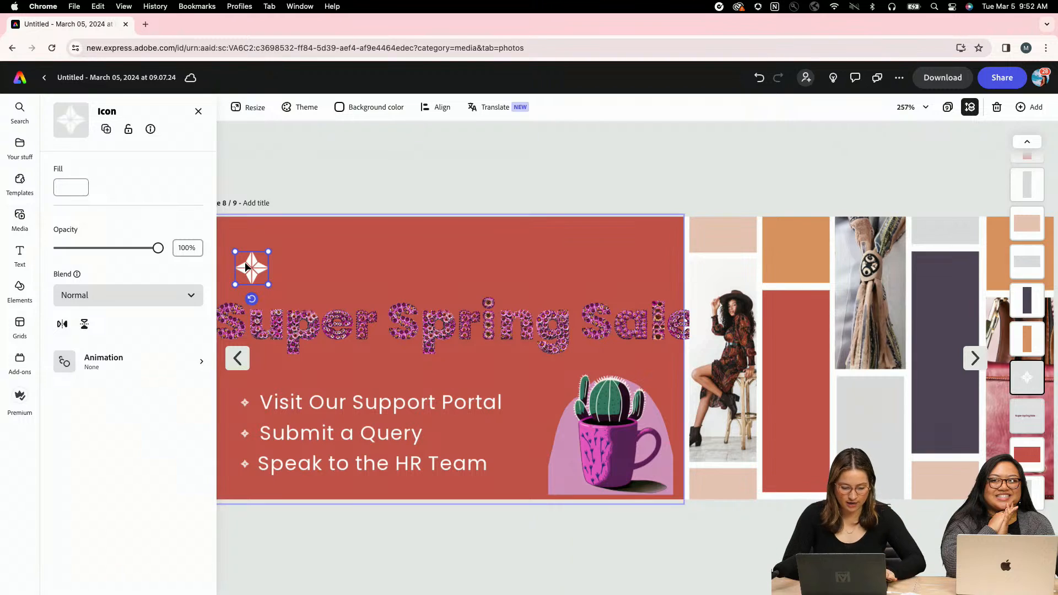
{"action": "key", "text": "super+z"}
- Delete the white star icon beside the "Plow & Tilth Construction" logo text
{"action": "left_click", "coordinate": [280, 197]}
{"action": "left_click", "coordinate": [290, 254]}
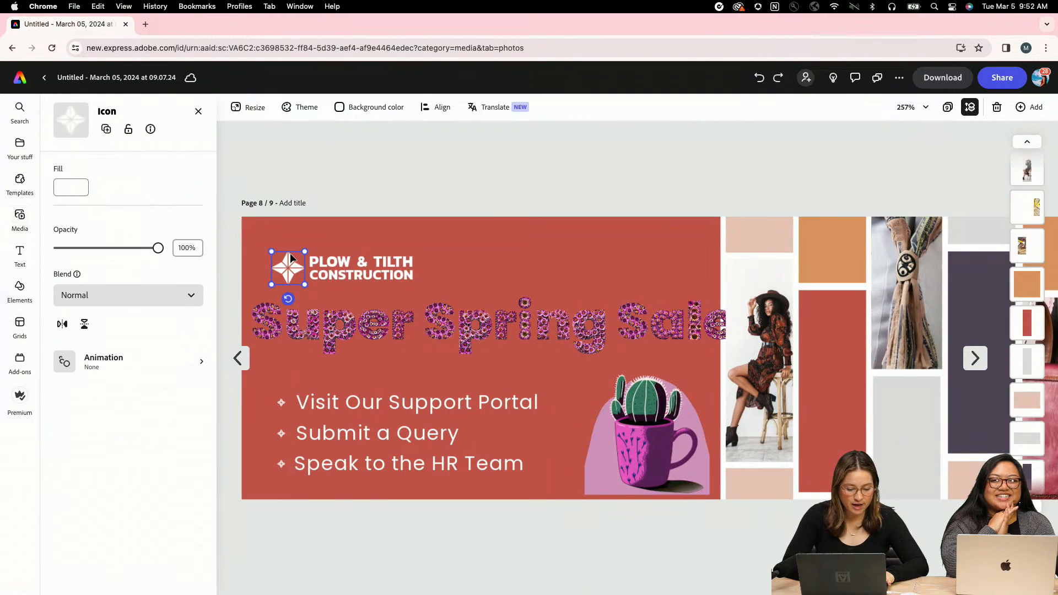
{"action": "key", "text": "Delete"}
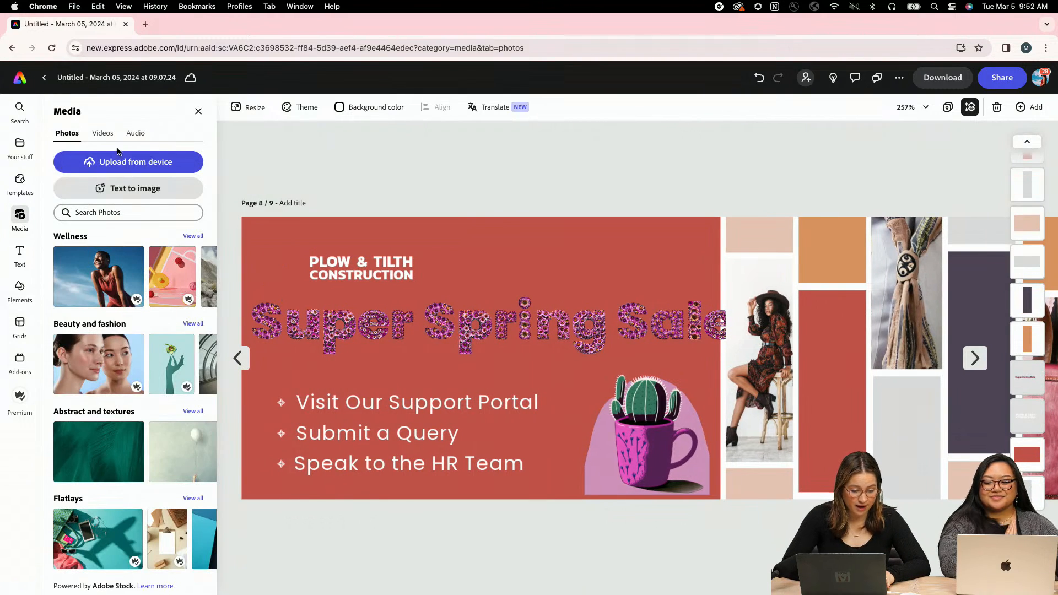
- Insert the black cactus graphic from the Bille's Boutique library onto the banner
{"action": "left_click", "coordinate": [102, 133]}
{"action": "left_click", "coordinate": [138, 133]}
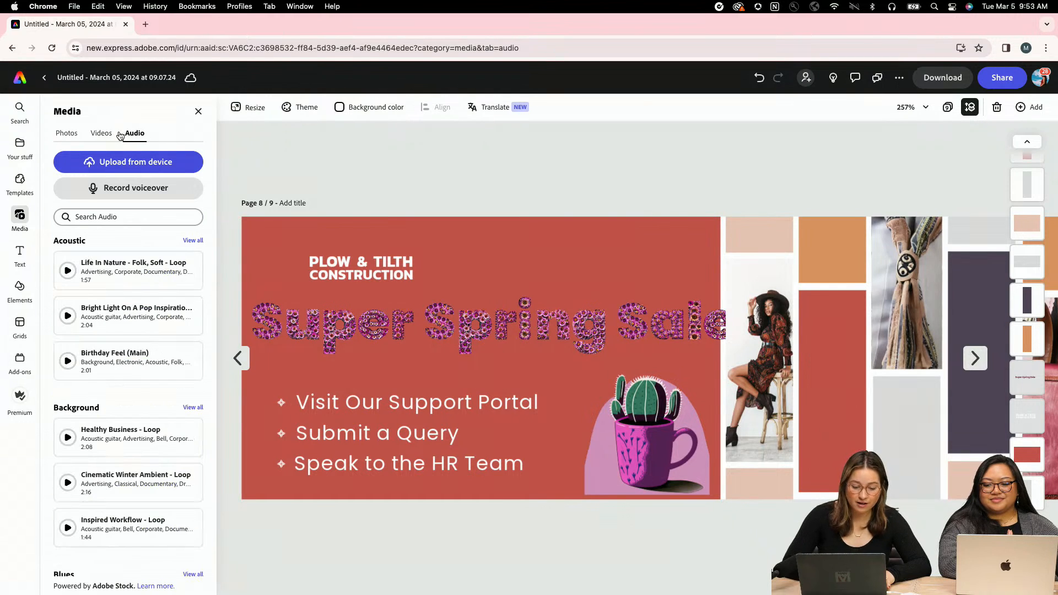
{"action": "left_click", "coordinate": [26, 160]}
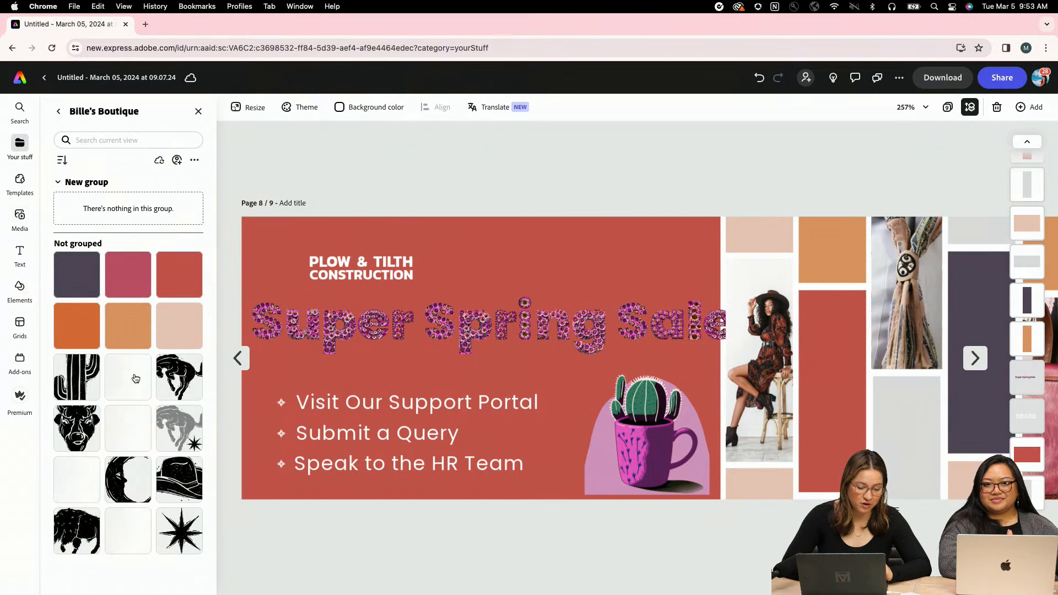
{"action": "left_click", "coordinate": [77, 376]}
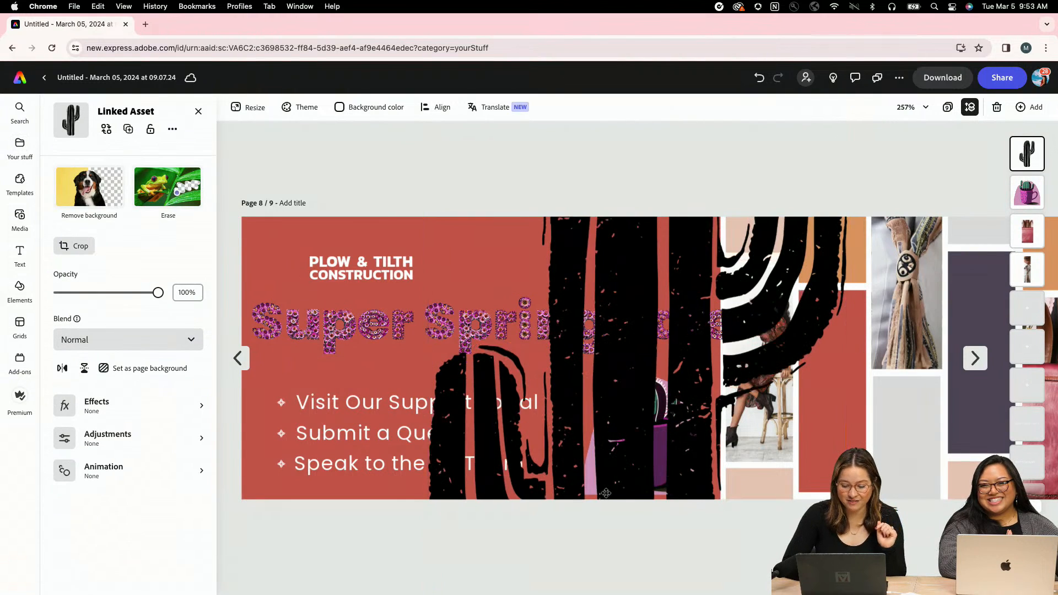
- Shrink the cactus graphic to logo size and place it just left of the "Plow & Tilth Construction" text
{"action": "left_click_drag", "start_coordinate": [826, 162], "coordinate": [657, 460]}
{"action": "left_click_drag", "start_coordinate": [539, 473], "coordinate": [376, 253]}
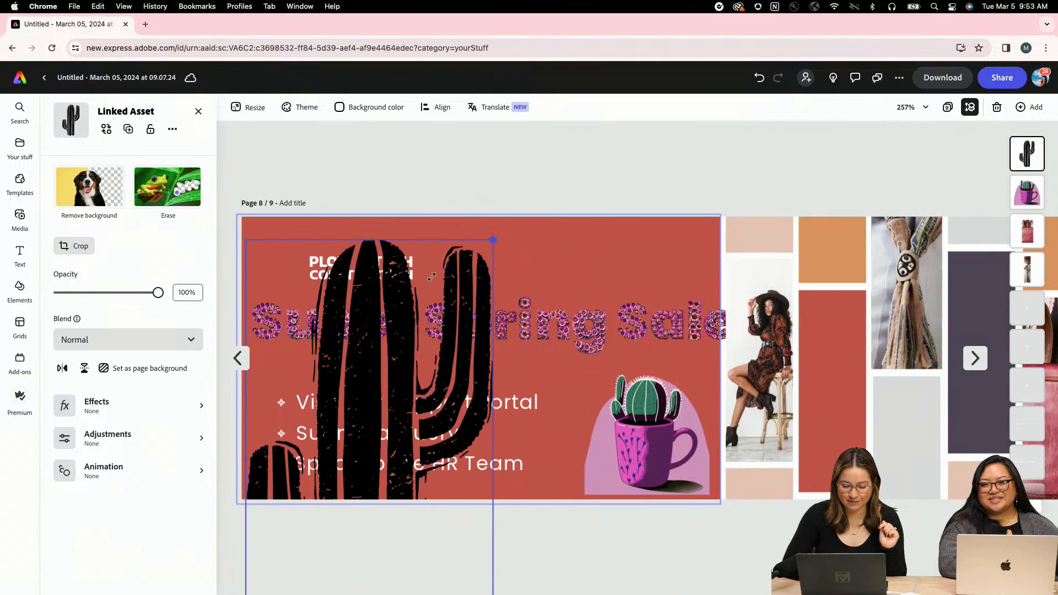
{"action": "left_click_drag", "start_coordinate": [432, 277], "coordinate": [305, 324]}
{"action": "left_click_drag", "start_coordinate": [321, 447], "coordinate": [319, 214]}
{"action": "left_click_drag", "start_coordinate": [377, 191], "coordinate": [296, 331]}
{"action": "left_click_drag", "start_coordinate": [290, 386], "coordinate": [303, 282]}
{"action": "left_click_drag", "start_coordinate": [310, 328], "coordinate": [294, 273]}
{"action": "left_click", "coordinate": [405, 202]}
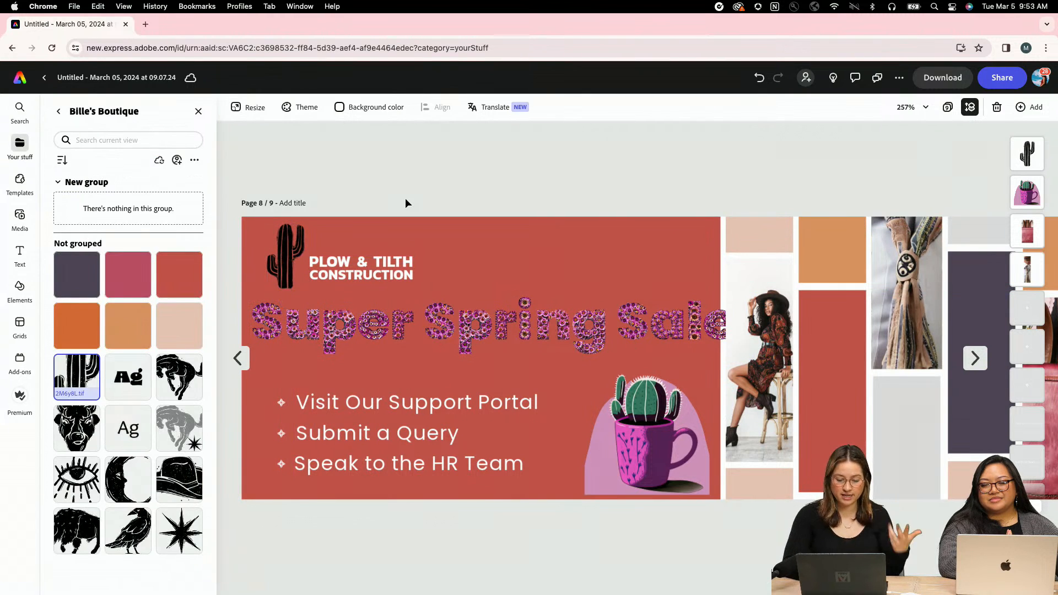
{"action": "scroll", "coordinate": [405, 198], "scroll_direction": "right", "scroll_amount": 2}
{"action": "scroll", "coordinate": [405, 198], "scroll_direction": "left", "scroll_amount": 2}
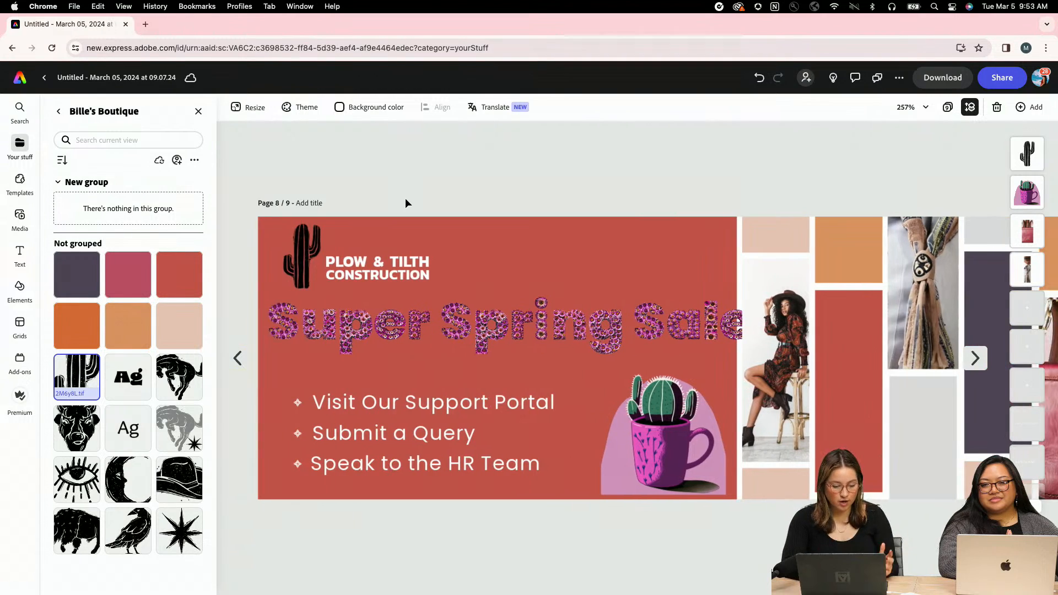
- Go back to the boutique sale design on page 5 and play its animation from the start, pausing once all images have appeared
{"action": "left_click", "coordinate": [227, 356]}
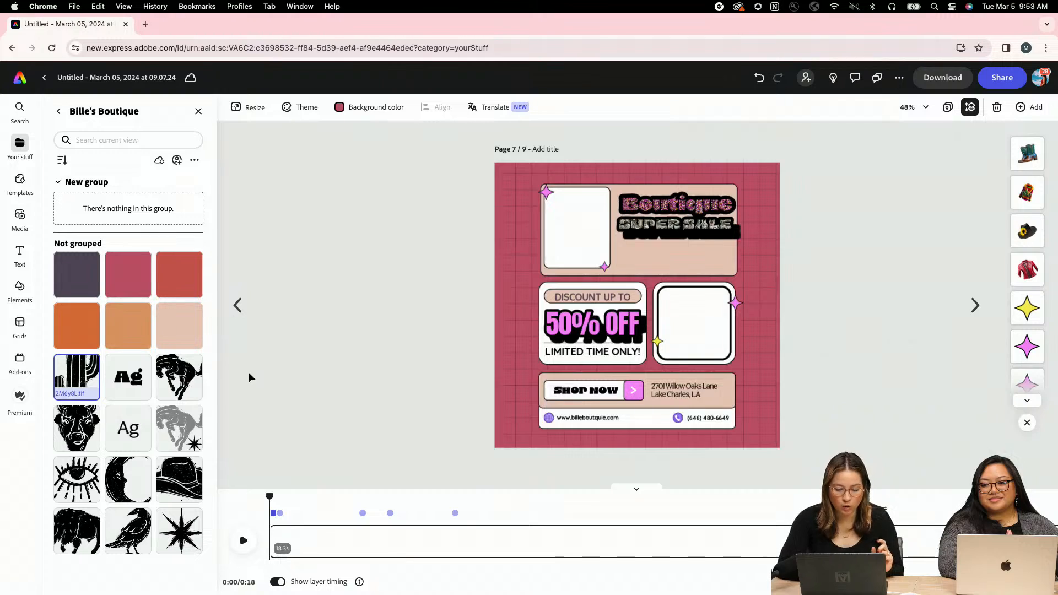
{"action": "left_click", "coordinate": [245, 311]}
{"action": "left_click", "coordinate": [245, 316]}
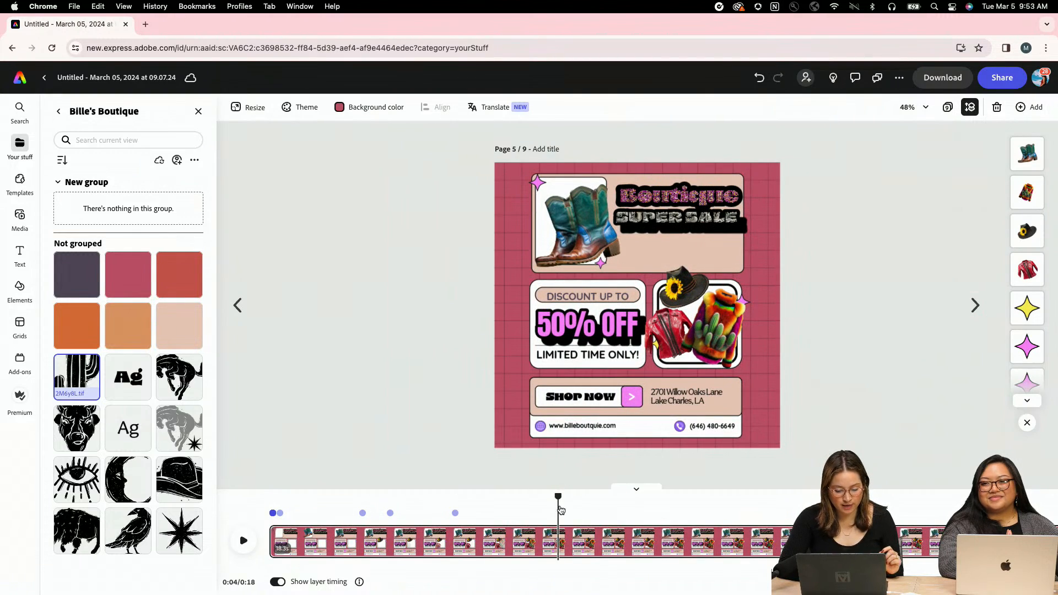
{"action": "left_click_drag", "start_coordinate": [531, 491], "coordinate": [254, 456]}
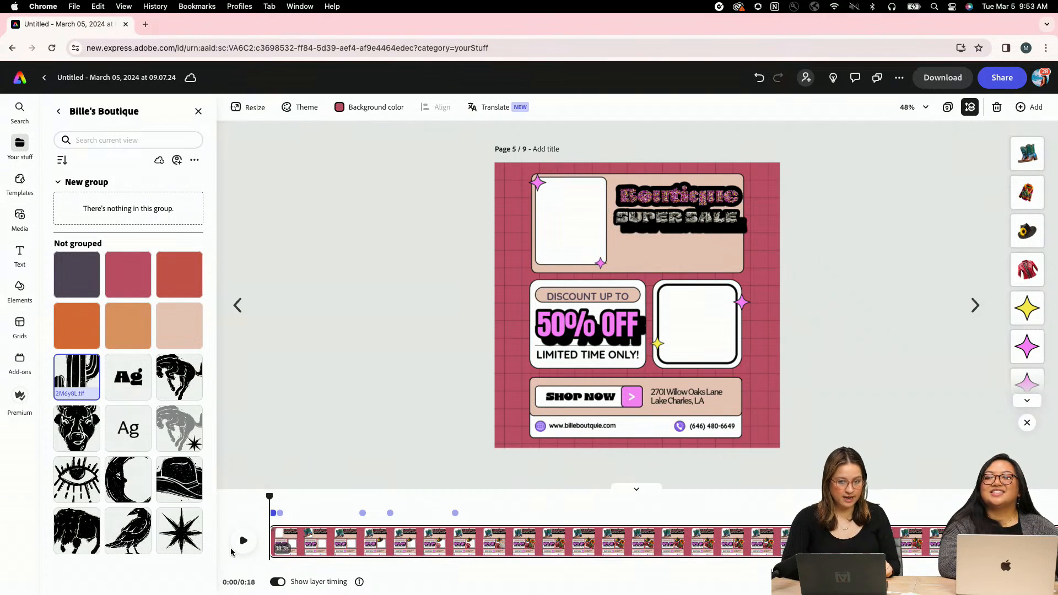
{"action": "left_click", "coordinate": [239, 553]}
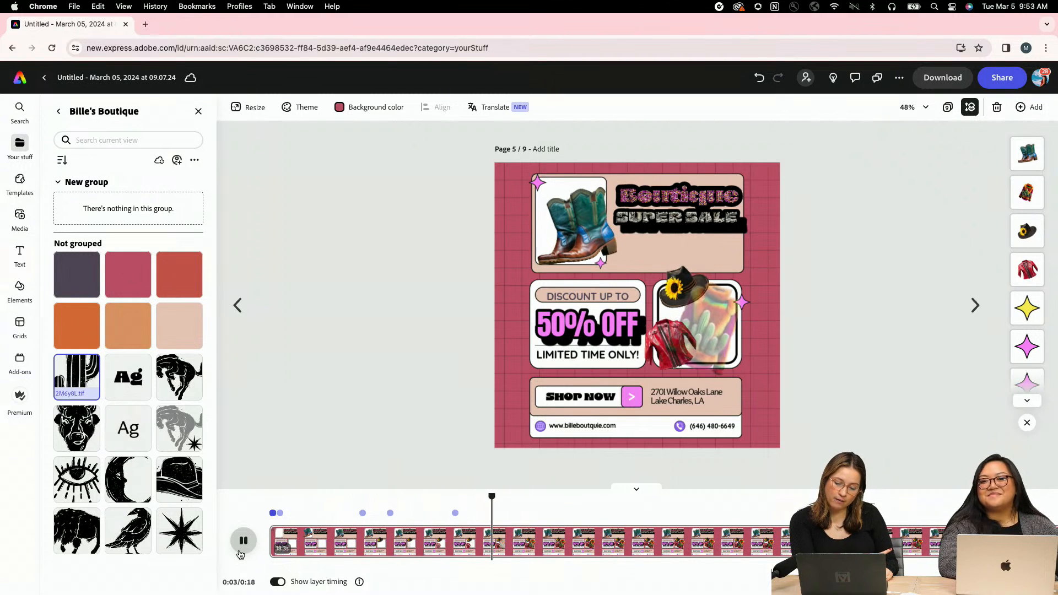
{"action": "left_click", "coordinate": [241, 552]}
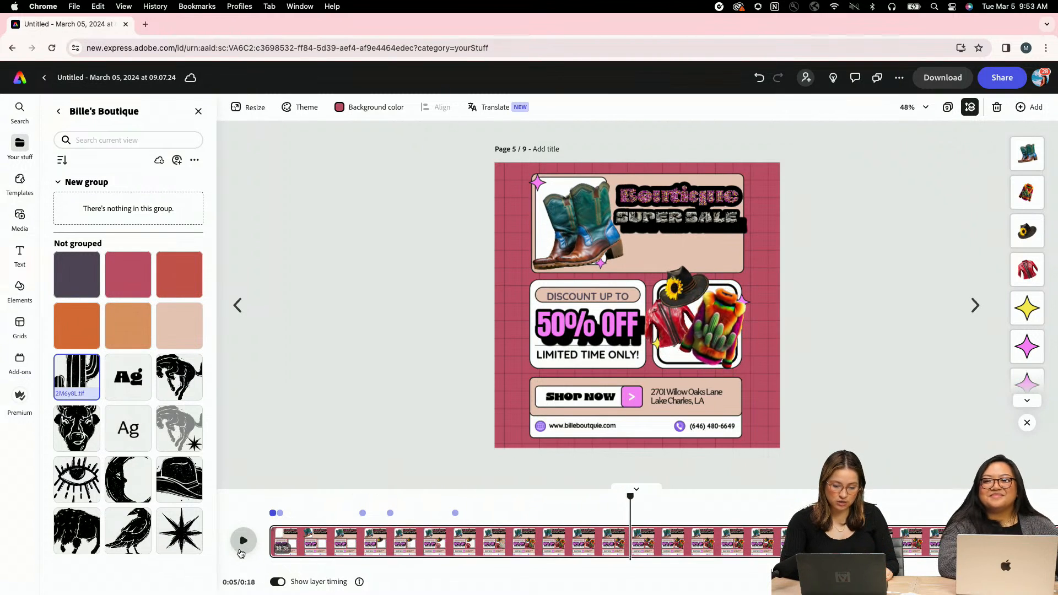
{"action": "left_click", "coordinate": [600, 264]}
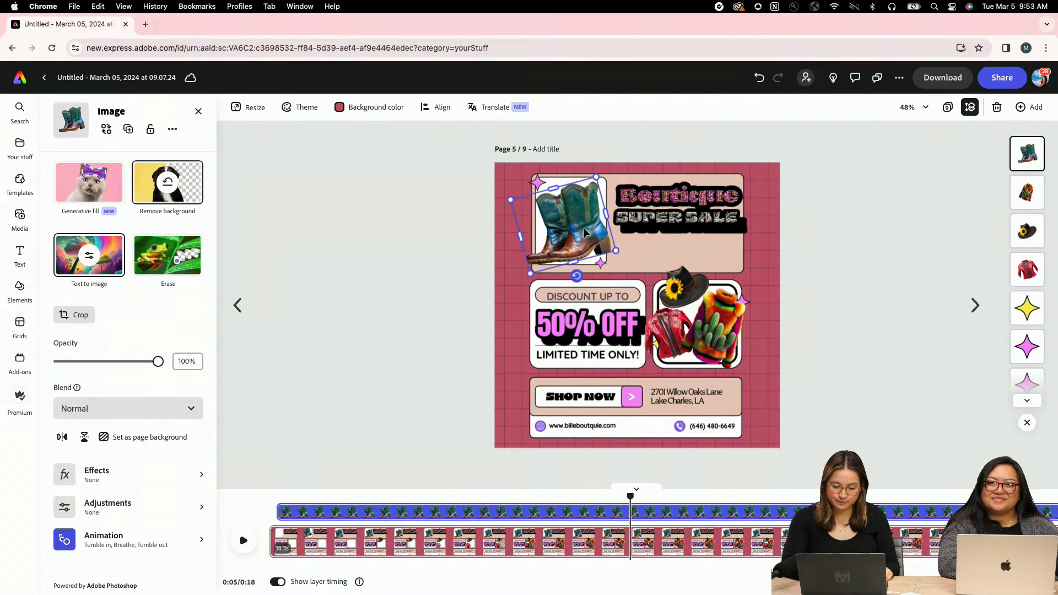
{"action": "left_click", "coordinate": [932, 217]}
- Start sharing the design to Instagram, request a preview of the post, and close the preview
{"action": "left_click", "coordinate": [1018, 81]}
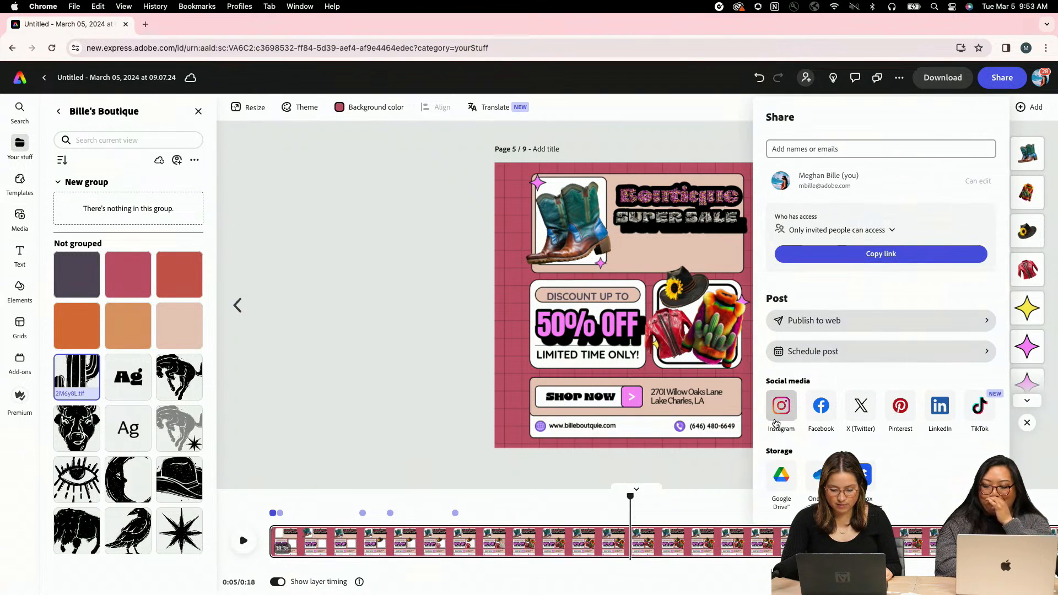
{"action": "left_click", "coordinate": [775, 421]}
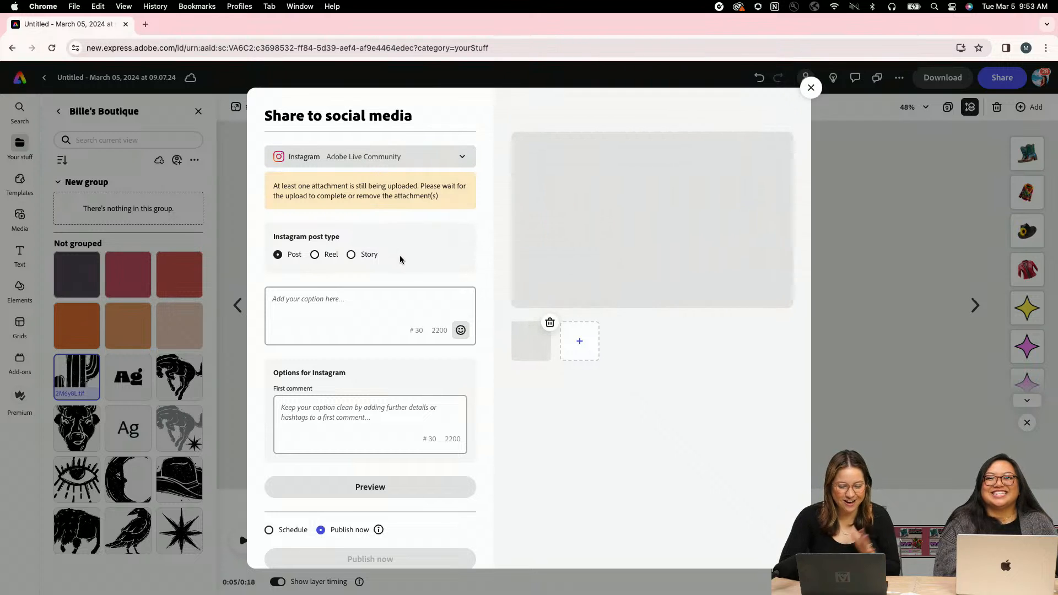
{"action": "left_click", "coordinate": [303, 300]}
{"action": "scroll", "coordinate": [346, 468], "scroll_direction": "down", "scroll_amount": 1}
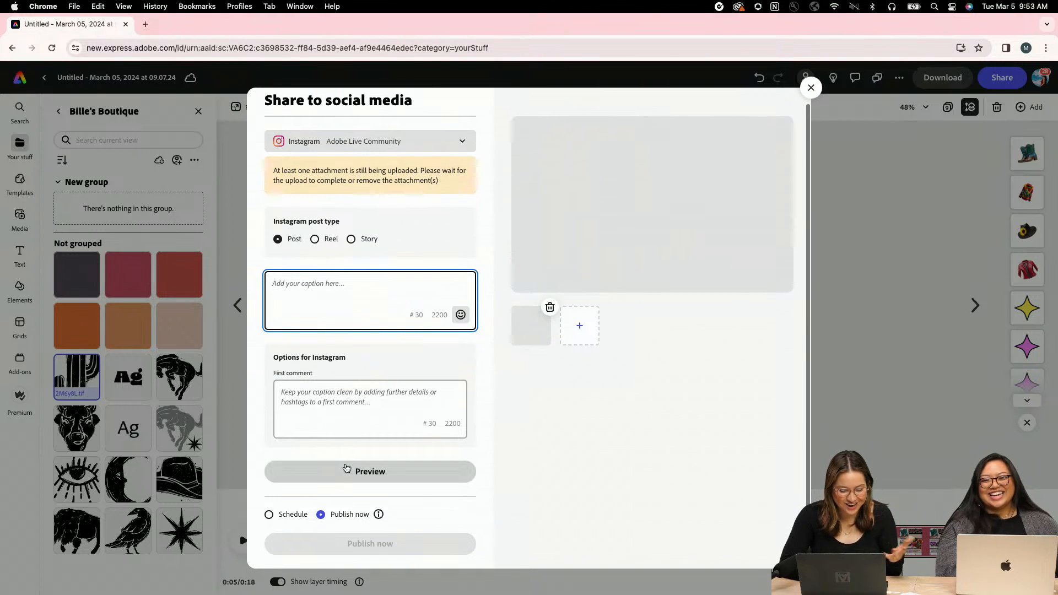
{"action": "left_click", "coordinate": [346, 469]}
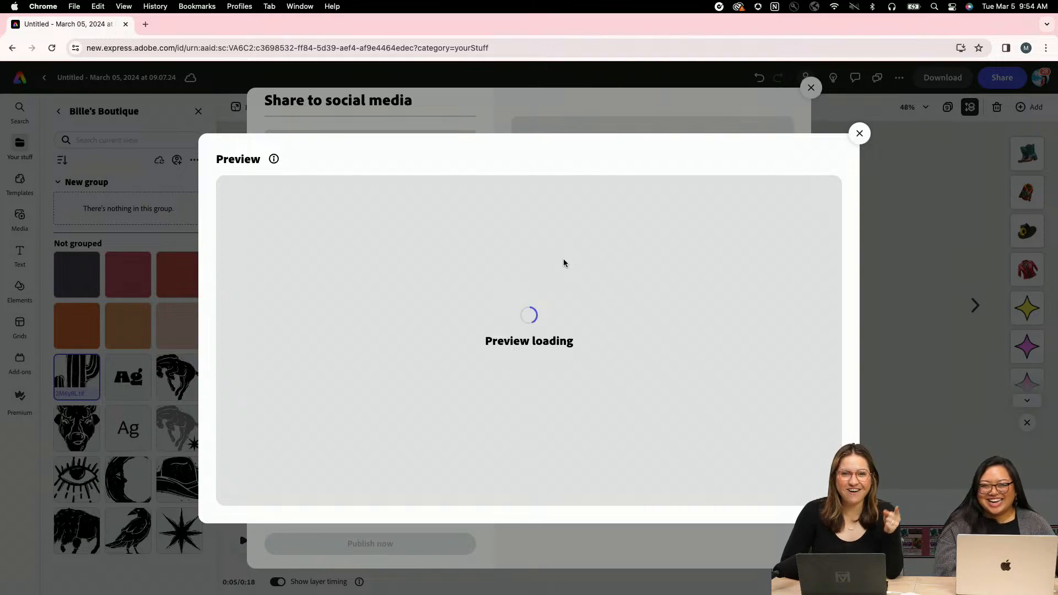
{"action": "left_click", "coordinate": [859, 134]}
- Review the caption, first comment and scheduling options for the Instagram post, leaving it on Publish now
{"action": "left_click", "coordinate": [351, 286]}
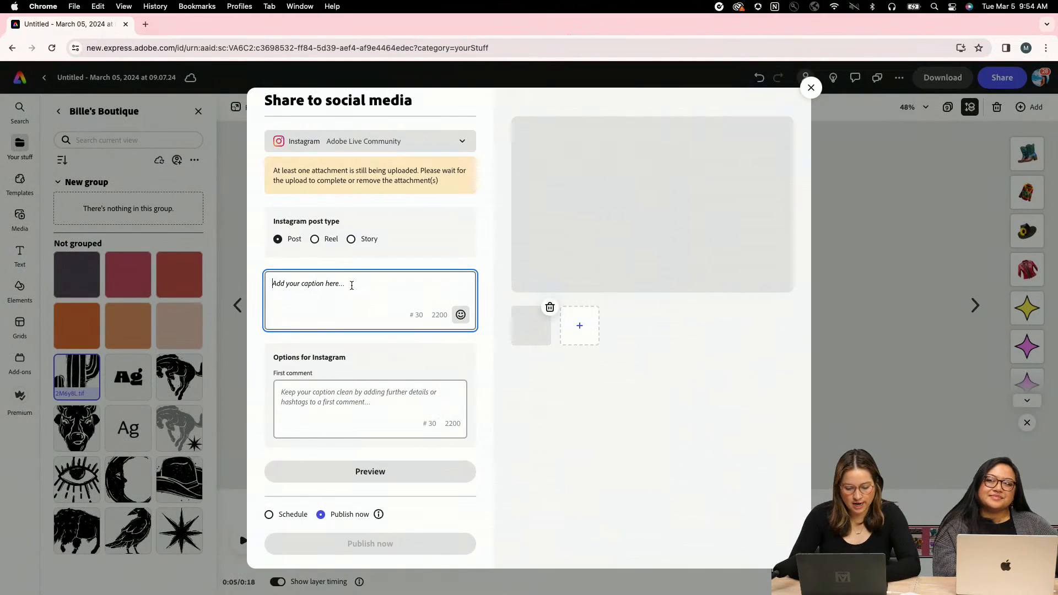
{"action": "left_click", "coordinate": [317, 427]}
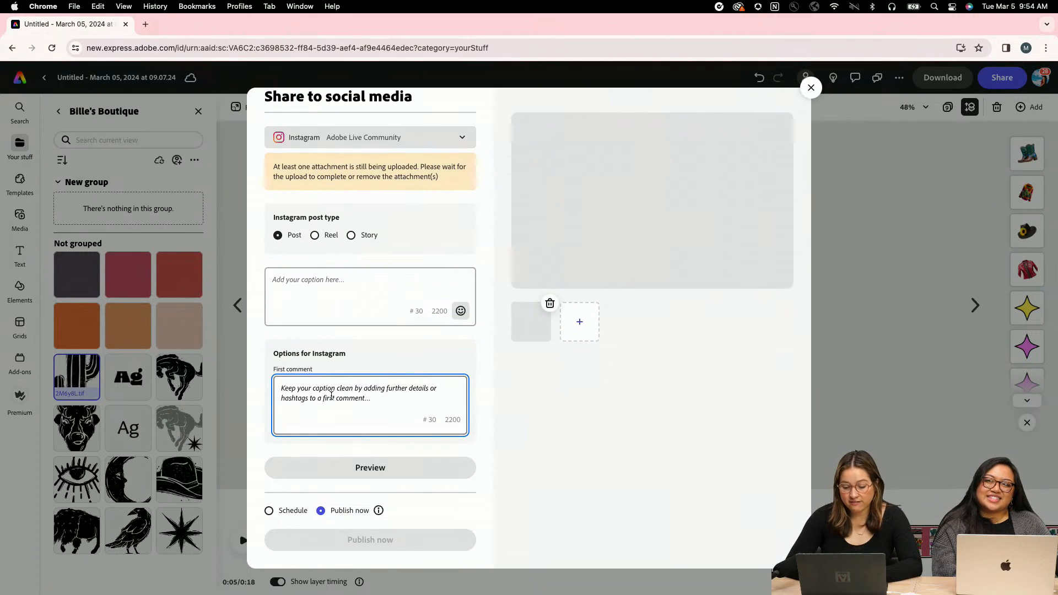
{"action": "left_click", "coordinate": [295, 510]}
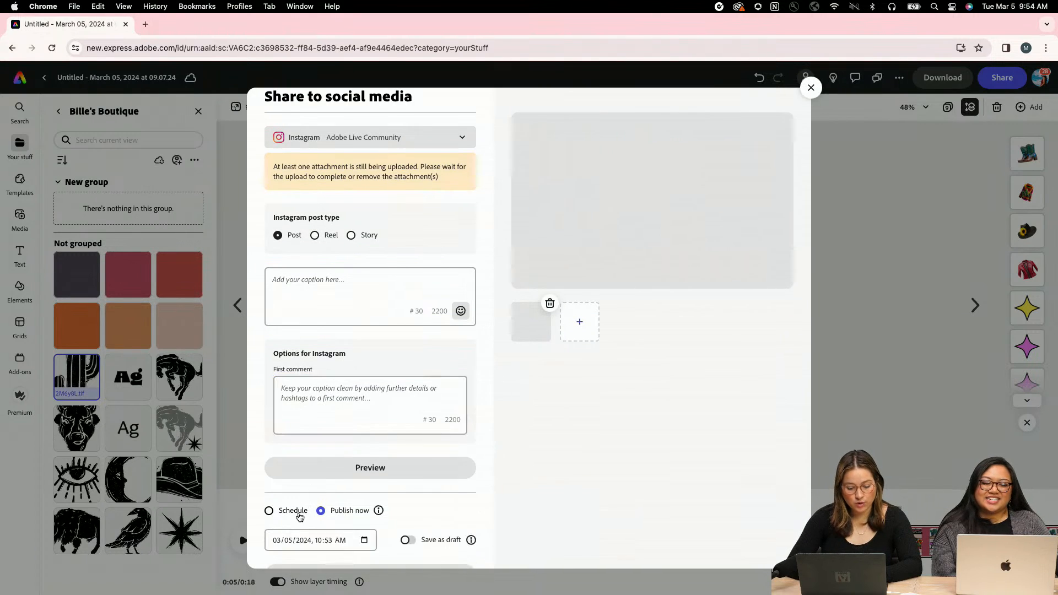
{"action": "left_click", "coordinate": [321, 475]}
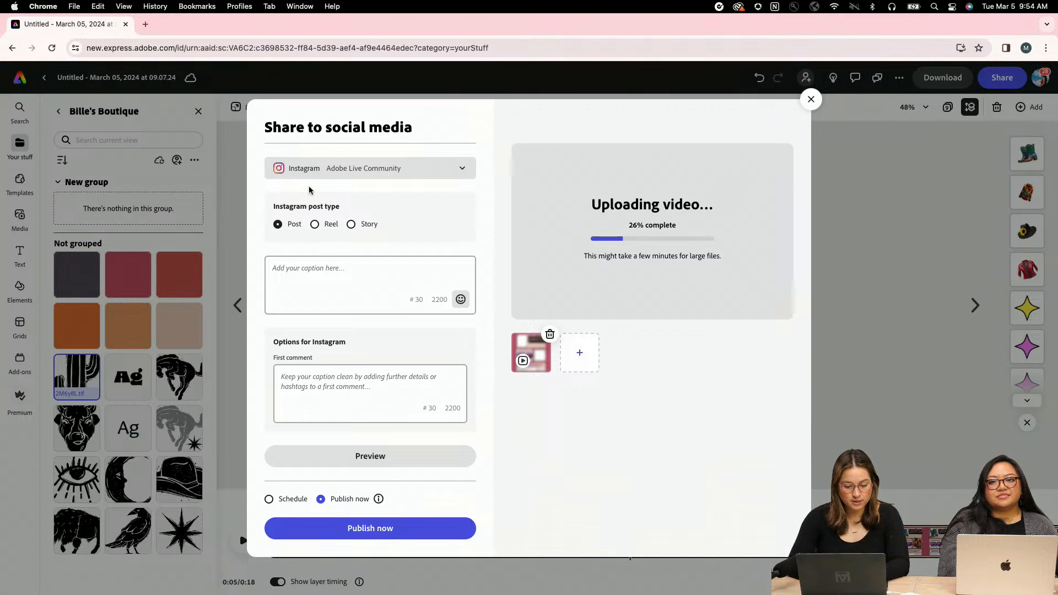
- Try the Story post type, and switch back to Post
{"action": "left_click", "coordinate": [350, 224]}
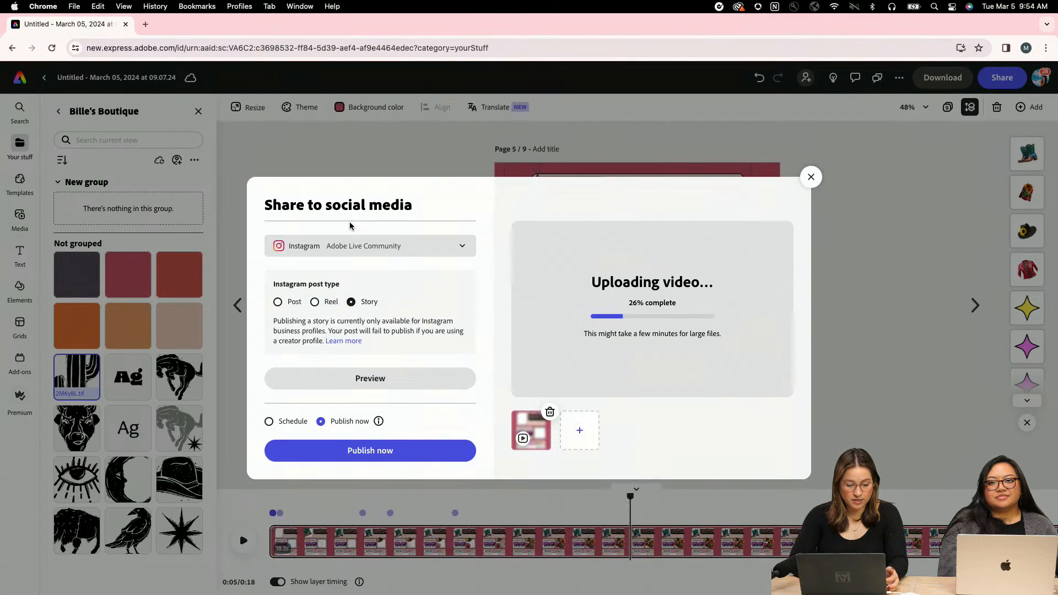
{"action": "left_click", "coordinate": [278, 303]}
{"action": "left_click", "coordinate": [283, 301]}
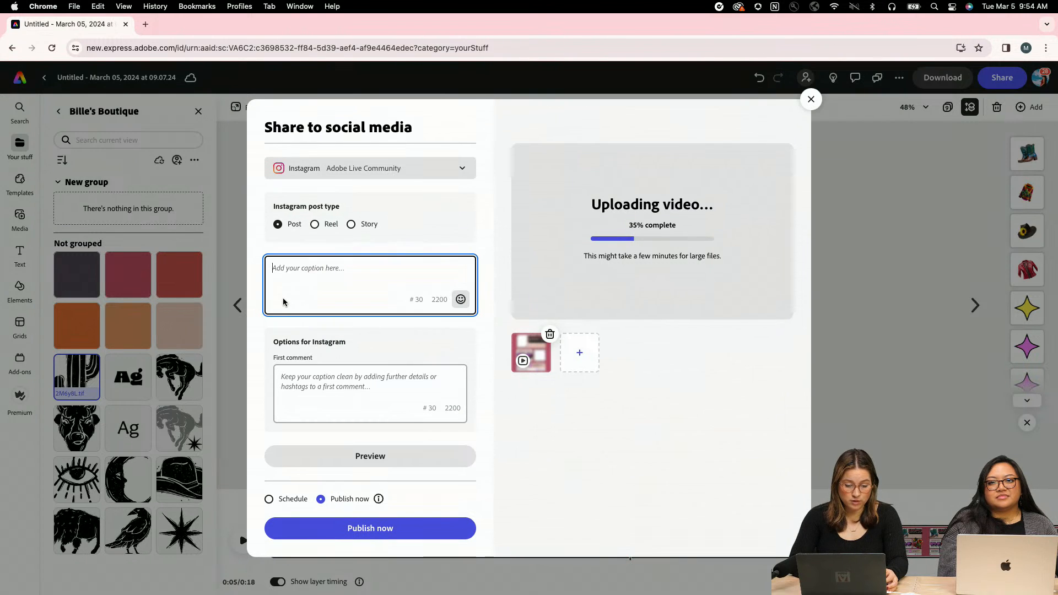
{"action": "left_click", "coordinate": [611, 442]}
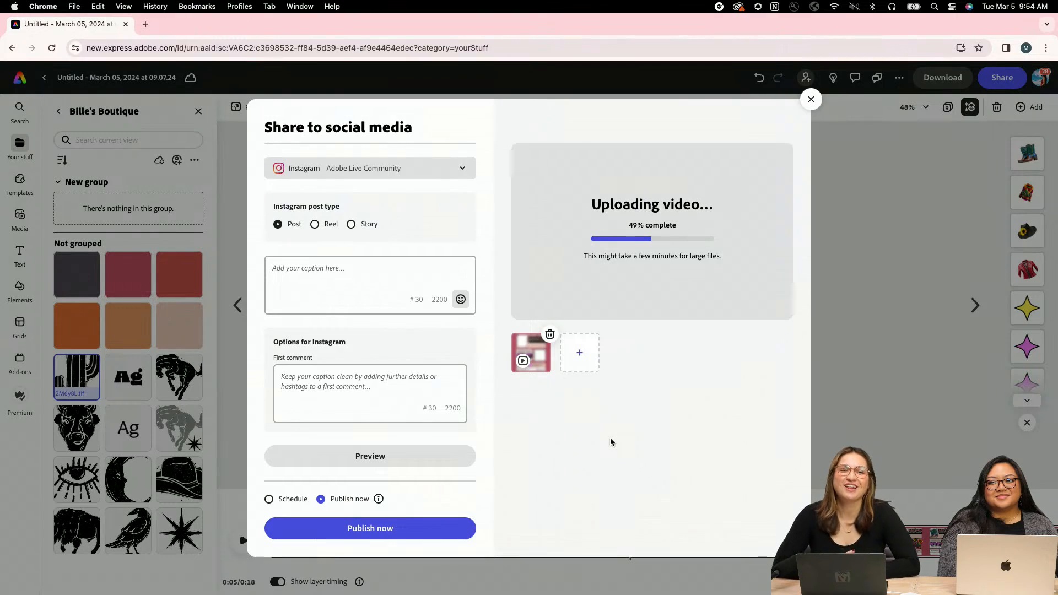
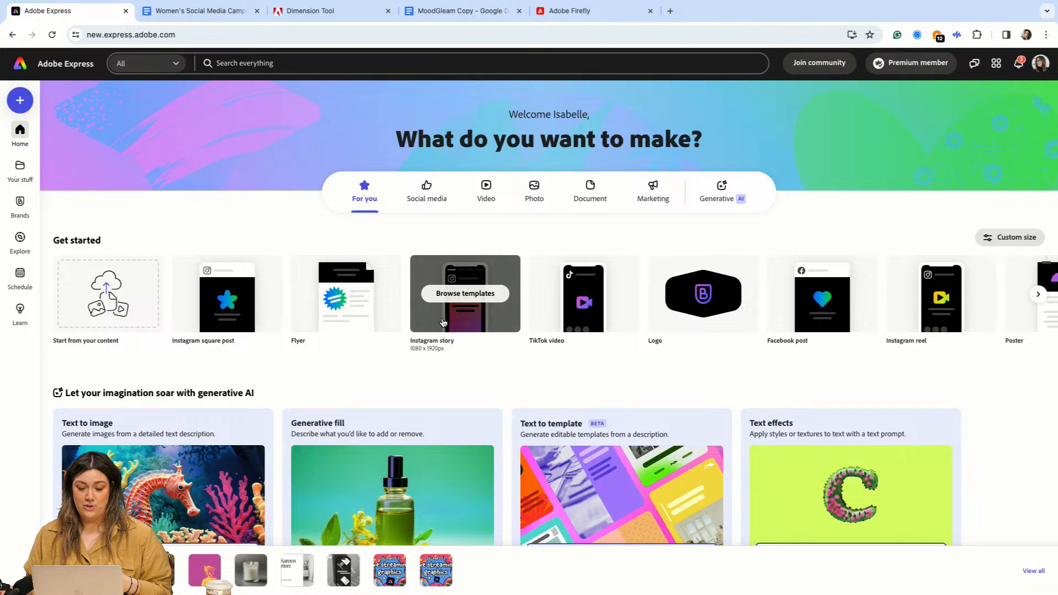
- Create a new blank Instagram story from the start page
{"action": "left_click", "coordinate": [457, 321]}
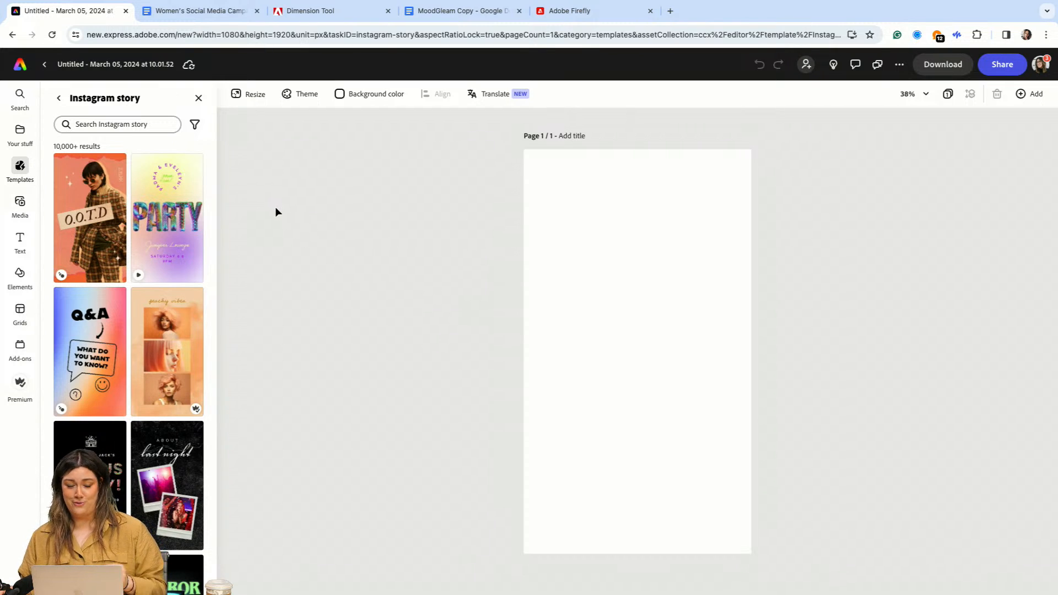
- Switch to the "Women's Social Media Campaign" Google Docs document and read its list of copy slogans at 200% zoom
{"action": "left_click", "coordinate": [195, 11]}
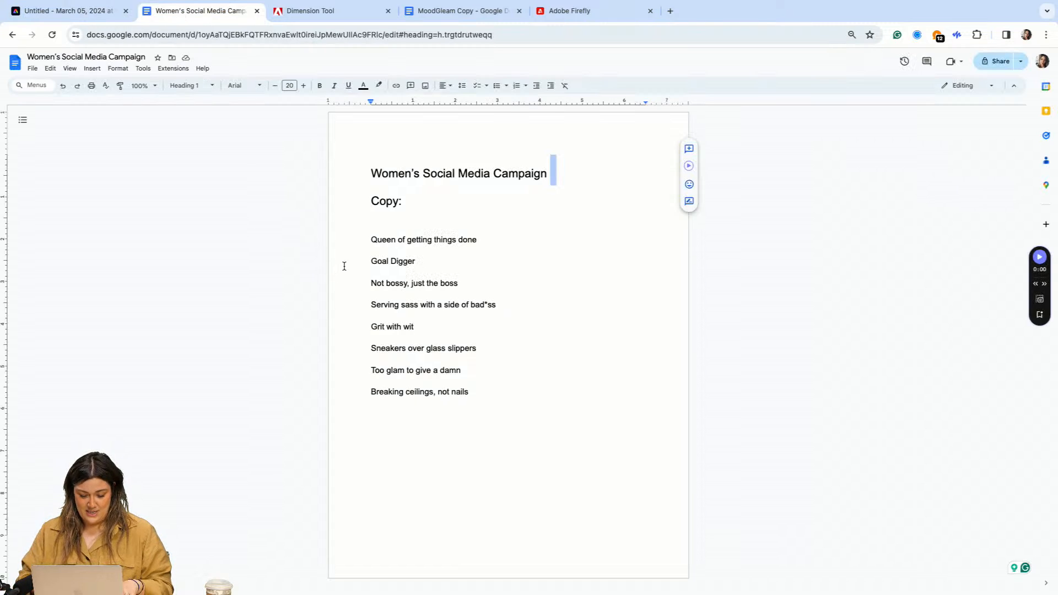
{"action": "key", "text": "super+plus"}
{"action": "key", "text": "super+plus"}
{"action": "key", "text": "super+plus"}
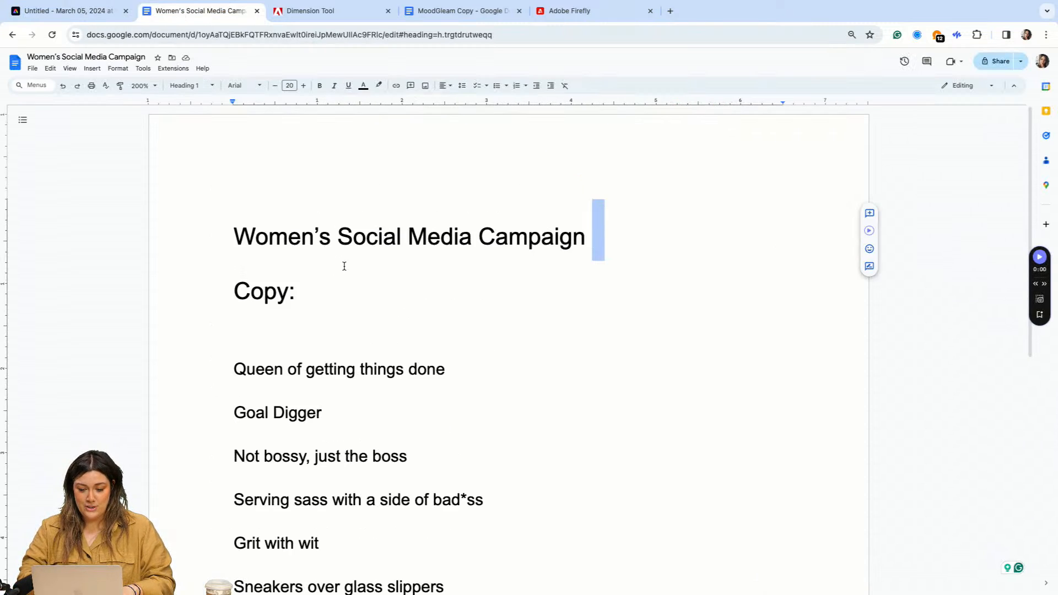
{"action": "scroll", "coordinate": [390, 290], "scroll_direction": "down", "scroll_amount": 3}
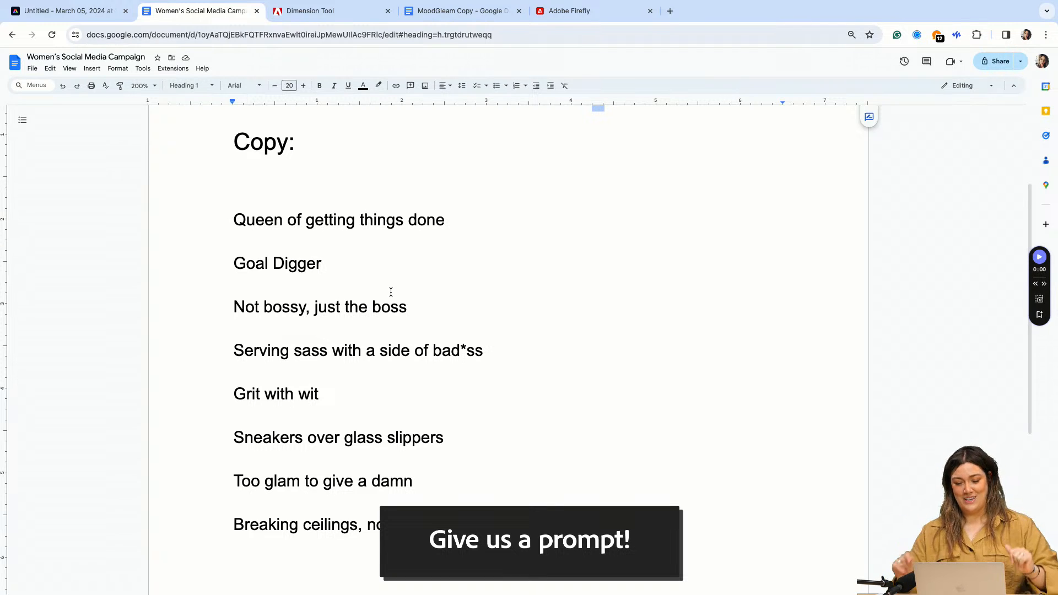
- Copy the "Goal Digger" slogan from the list in the document
{"action": "scroll", "coordinate": [342, 265], "scroll_direction": "down", "scroll_amount": 1}
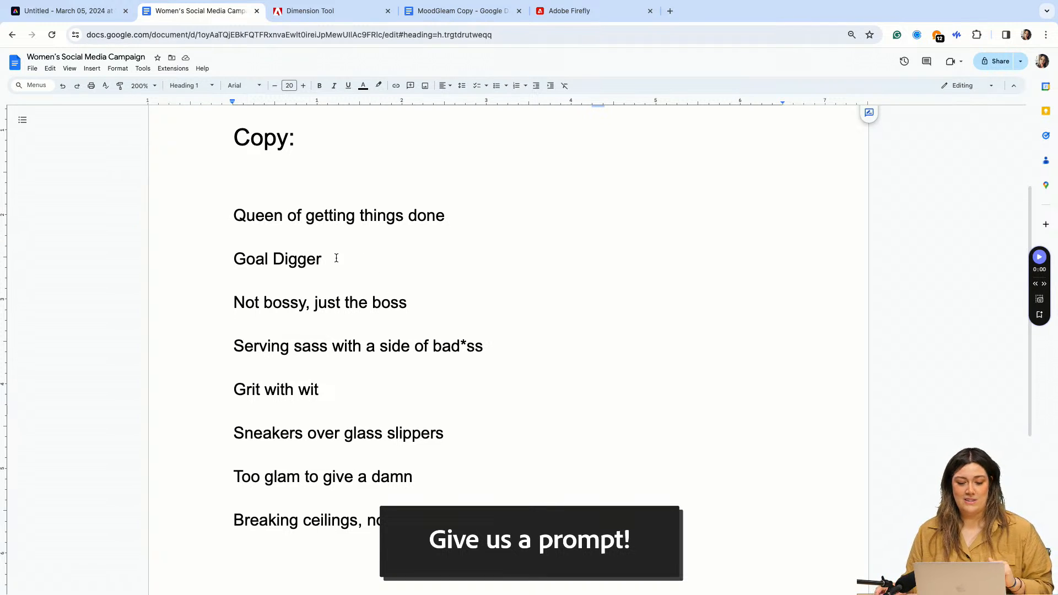
{"action": "left_click_drag", "start_coordinate": [336, 258], "coordinate": [232, 260]}
{"action": "key", "text": "ctrl+c"}
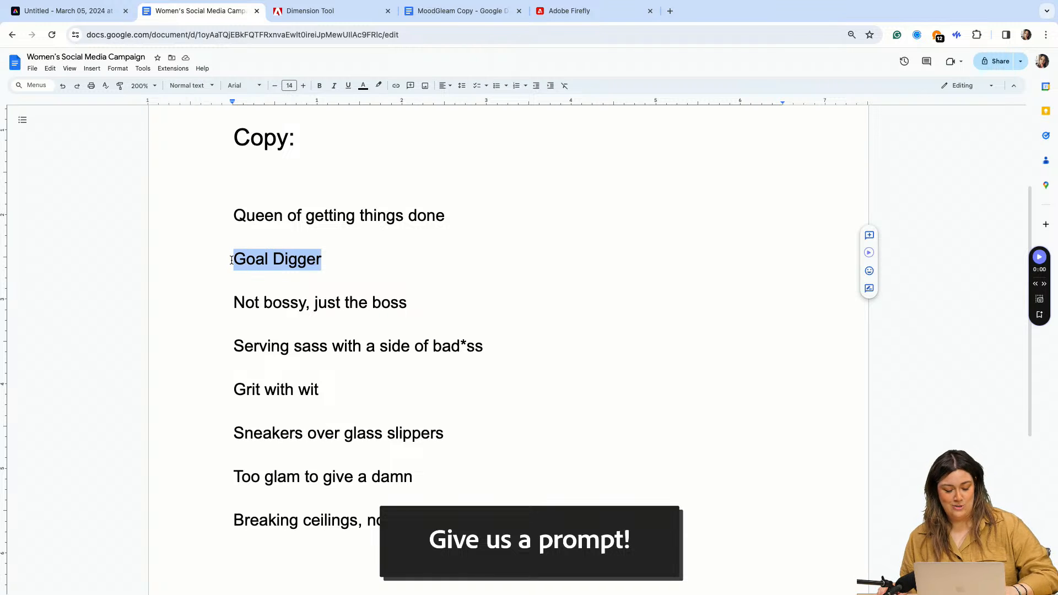
- Switch to Adobe Express and add a text box holding the copied "Goal Digger" slogan to the blank story page
{"action": "left_click", "coordinate": [89, 13]}
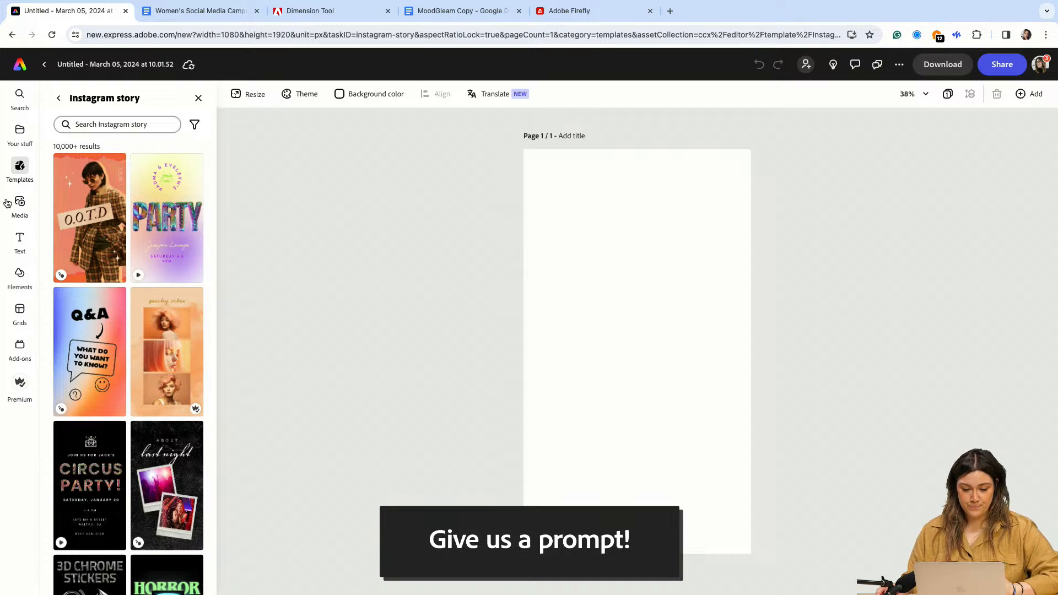
{"action": "left_click", "coordinate": [20, 240]}
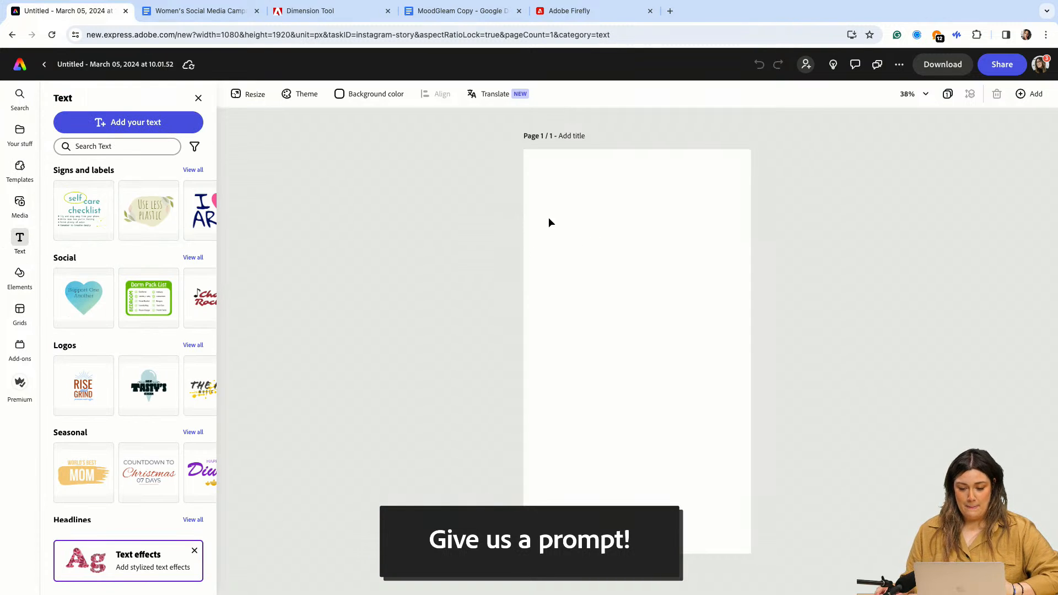
{"action": "left_click", "coordinate": [128, 122]}
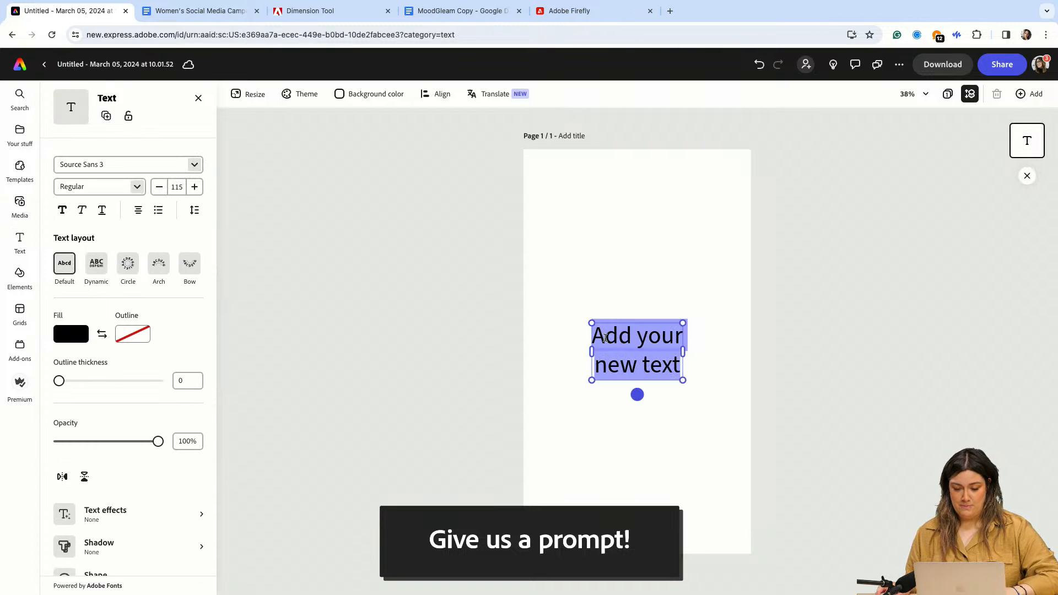
{"action": "key", "text": "ctrl+v"}
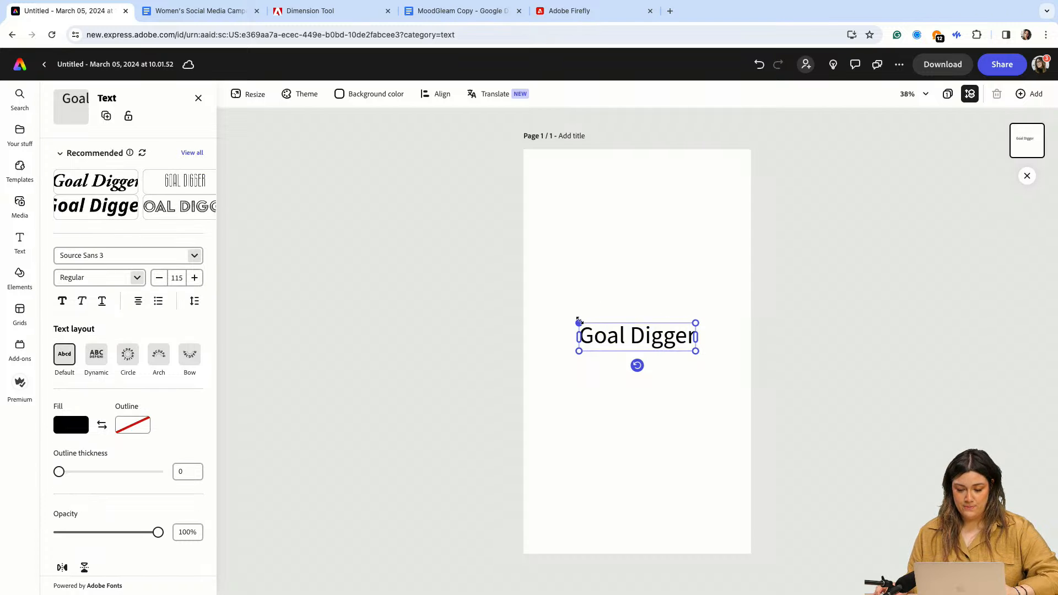
- Enlarge the "Goal Digger" text to size 169, and try the recommended Acier BAT Text Gris font on it
{"action": "left_click_drag", "start_coordinate": [580, 322], "coordinate": [547, 311]}
{"action": "left_click_drag", "start_coordinate": [696, 352], "coordinate": [716, 365]}
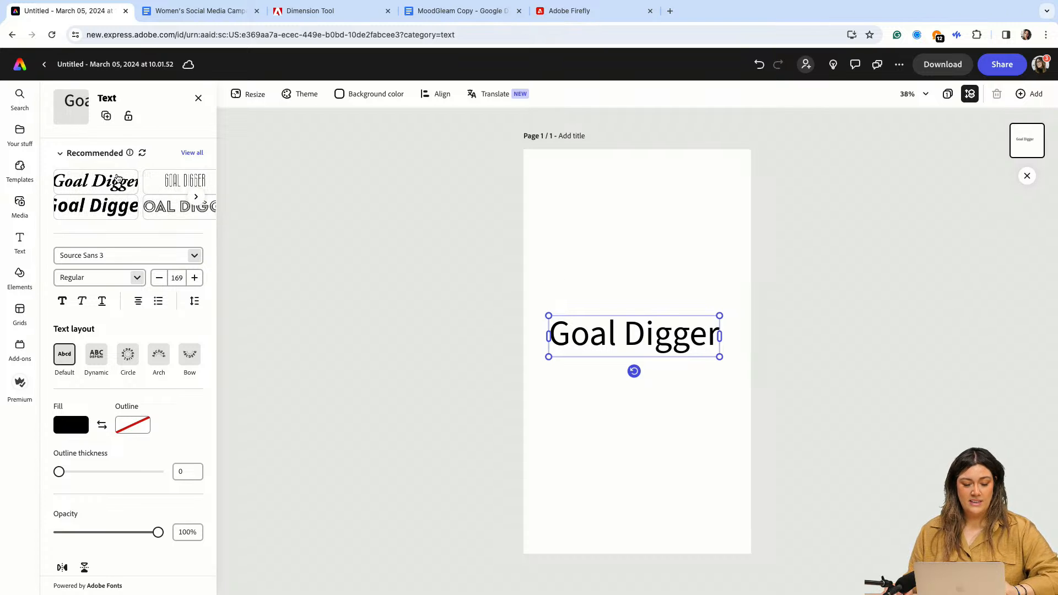
{"action": "left_click", "coordinate": [104, 184]}
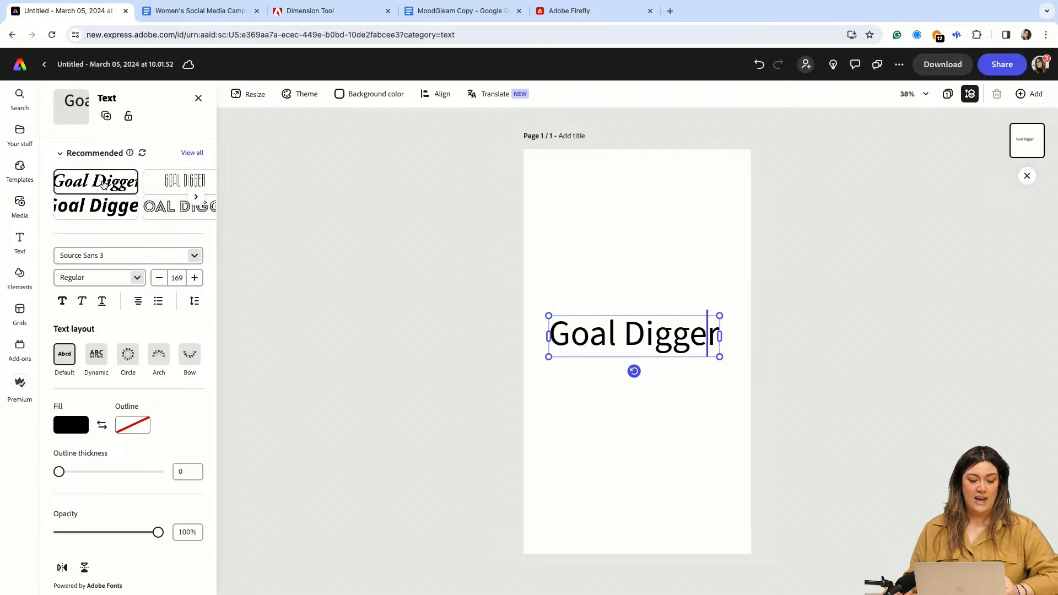
{"action": "left_click", "coordinate": [155, 216]}
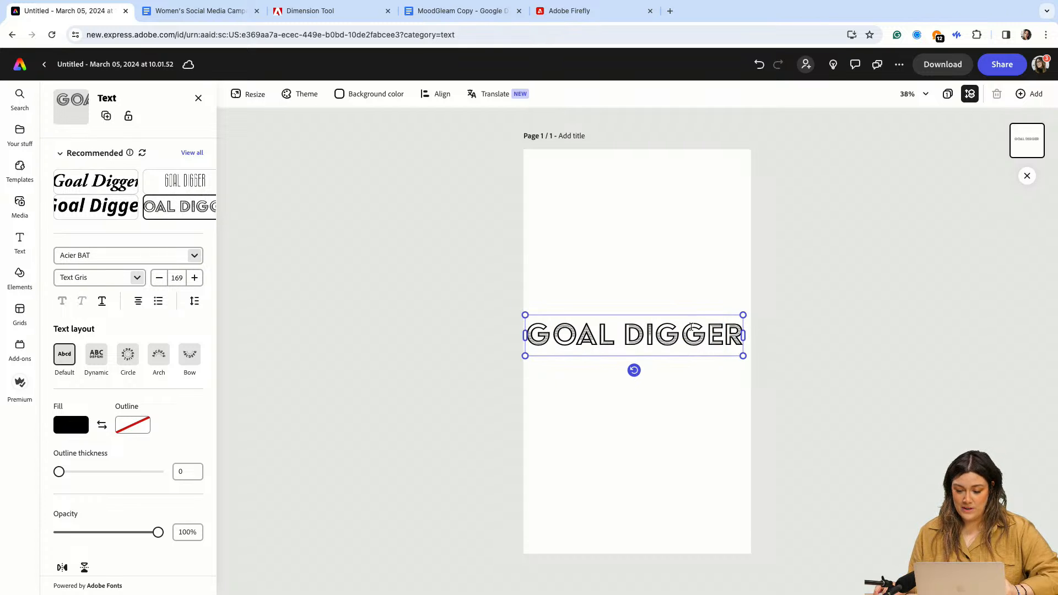
{"action": "left_click_drag", "start_coordinate": [692, 328], "coordinate": [694, 303]}
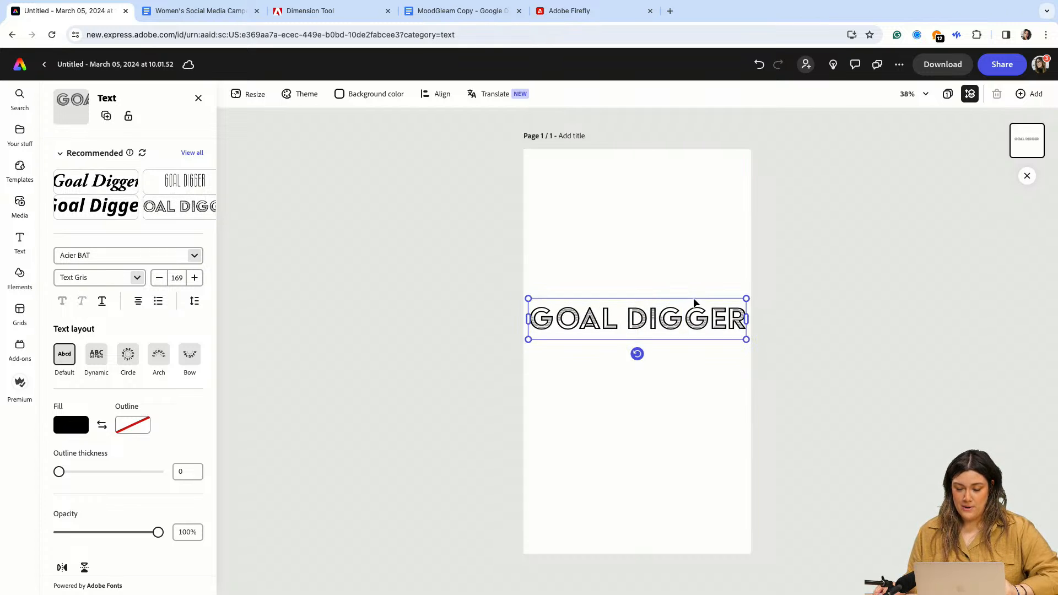
{"action": "left_click", "coordinate": [695, 303]}
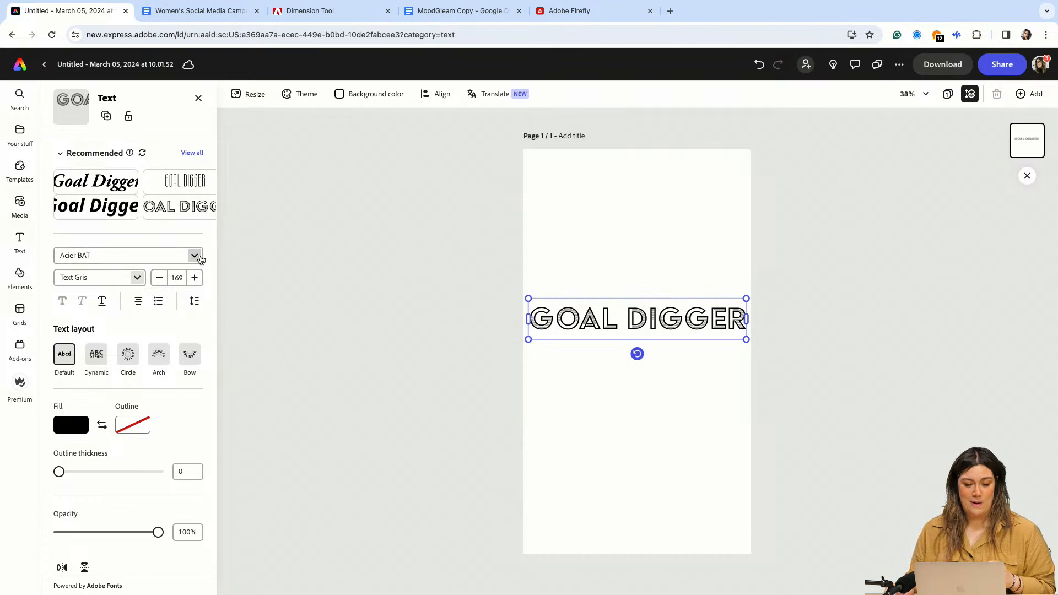
- Change the font of the "Goal Digger" text to 8 Heavy from the recent fonts
{"action": "left_click", "coordinate": [199, 259]}
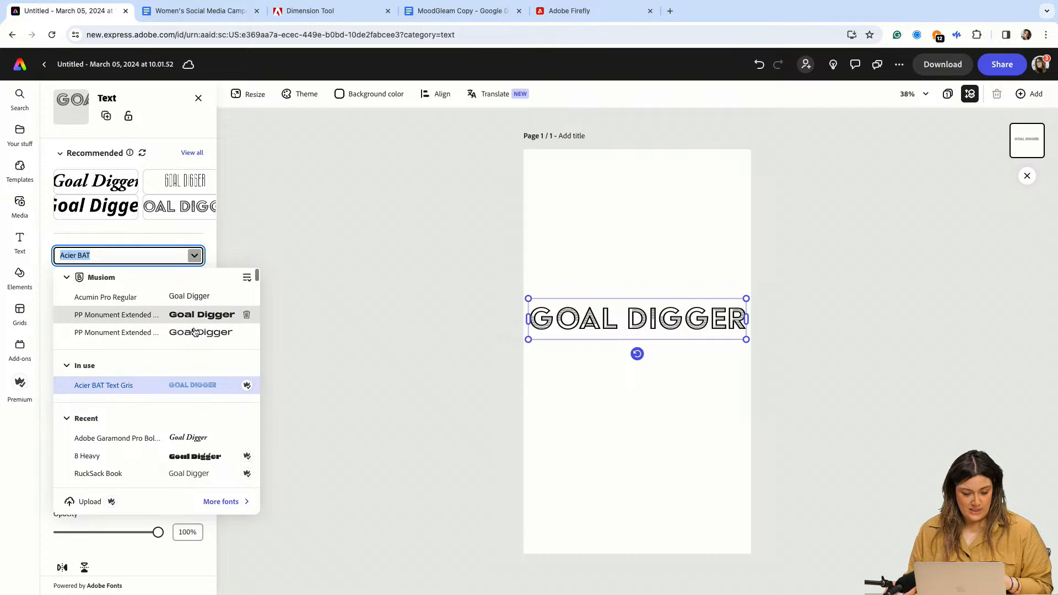
{"action": "scroll", "coordinate": [194, 332], "scroll_direction": "down", "scroll_amount": 3}
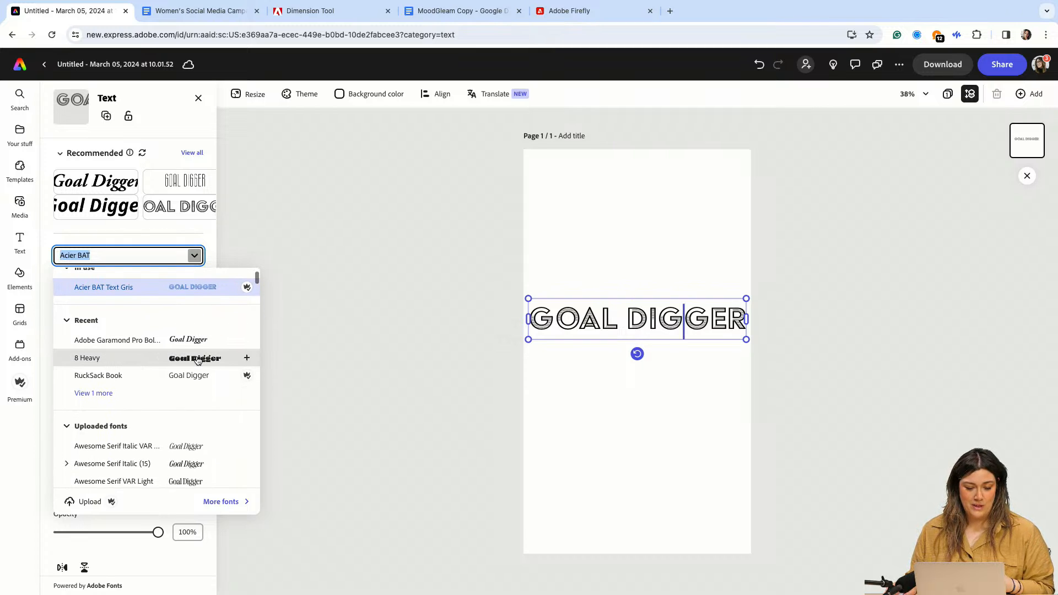
{"action": "left_click", "coordinate": [198, 359]}
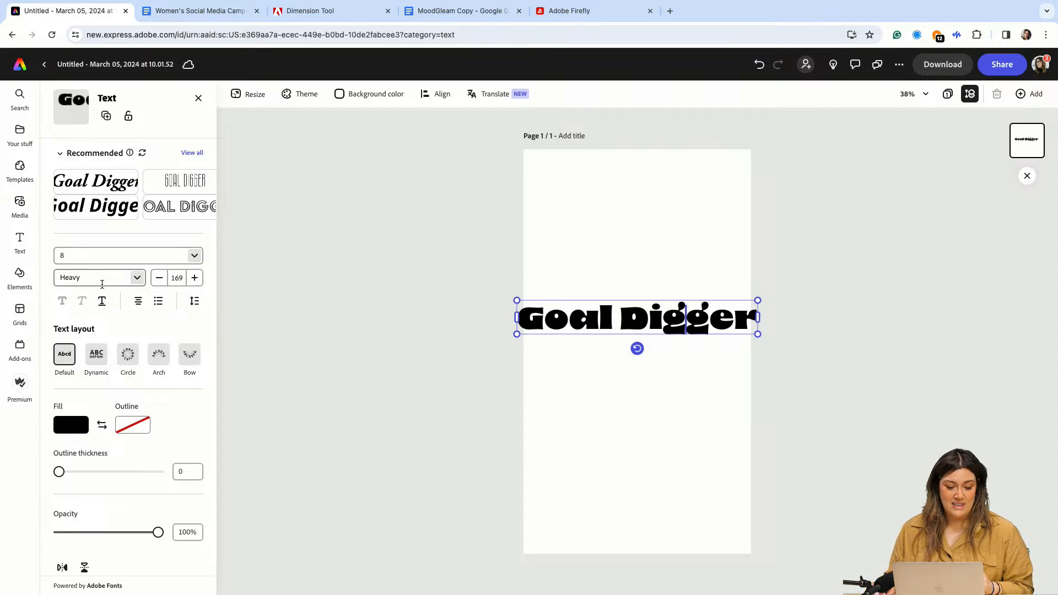
- Lay the slogan out with the Dynamic text layout on two lines, and enlarge it to fill most of the page's width
{"action": "scroll", "coordinate": [142, 353], "scroll_direction": "down", "scroll_amount": 2}
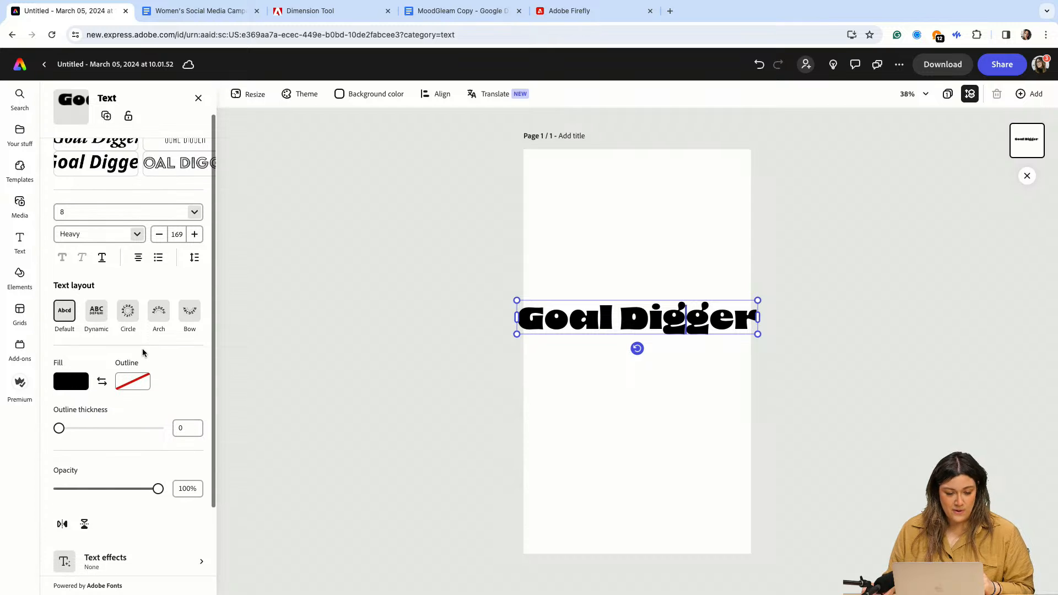
{"action": "scroll", "coordinate": [142, 353], "scroll_direction": "down", "scroll_amount": 1}
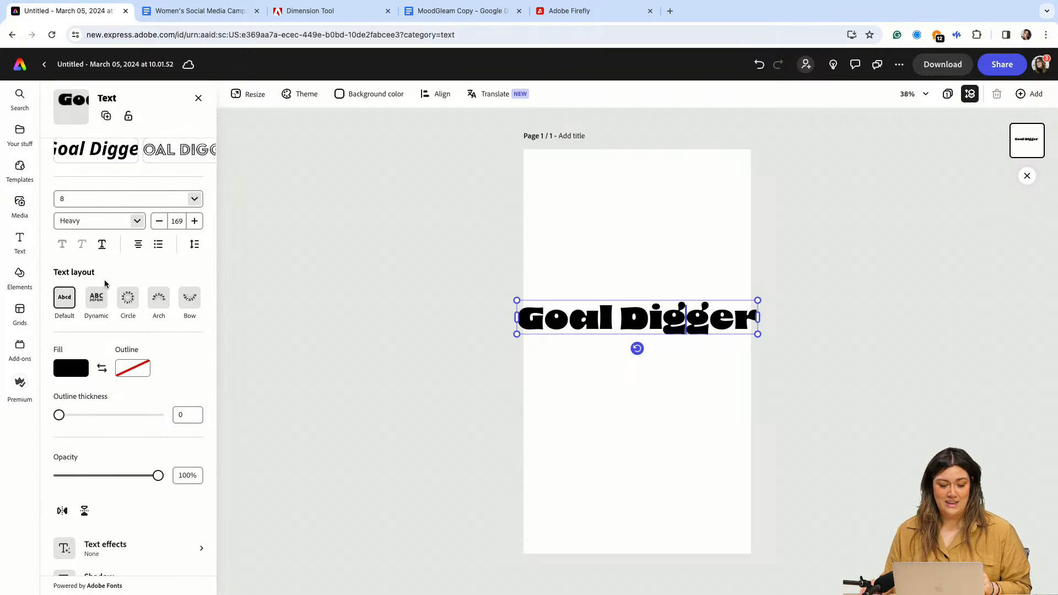
{"action": "left_click", "coordinate": [96, 299]}
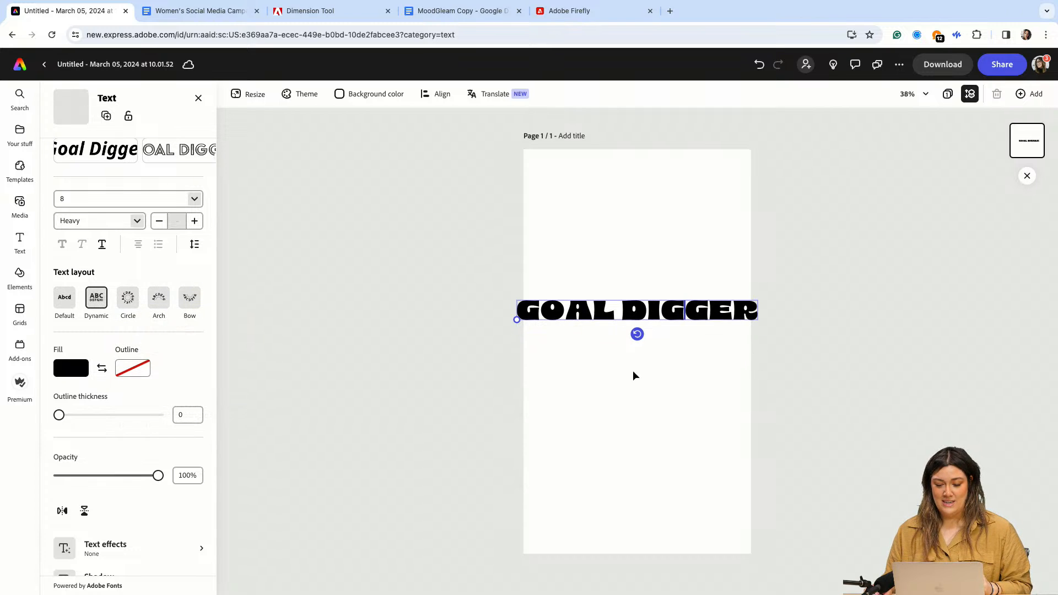
{"action": "left_click", "coordinate": [622, 313]}
{"action": "key", "text": "Return"}
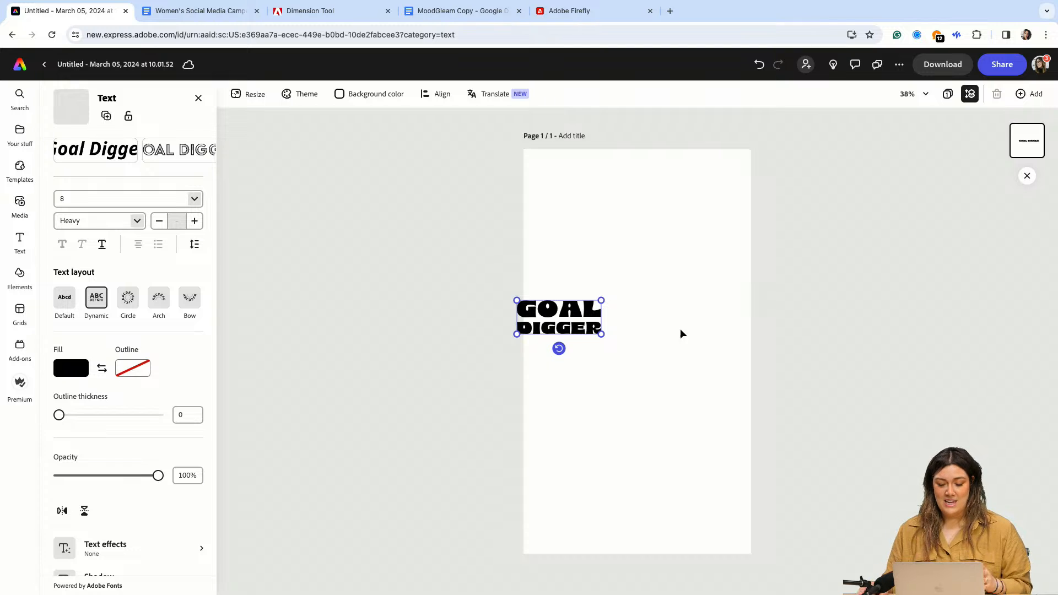
{"action": "left_click_drag", "start_coordinate": [602, 334], "coordinate": [701, 420]}
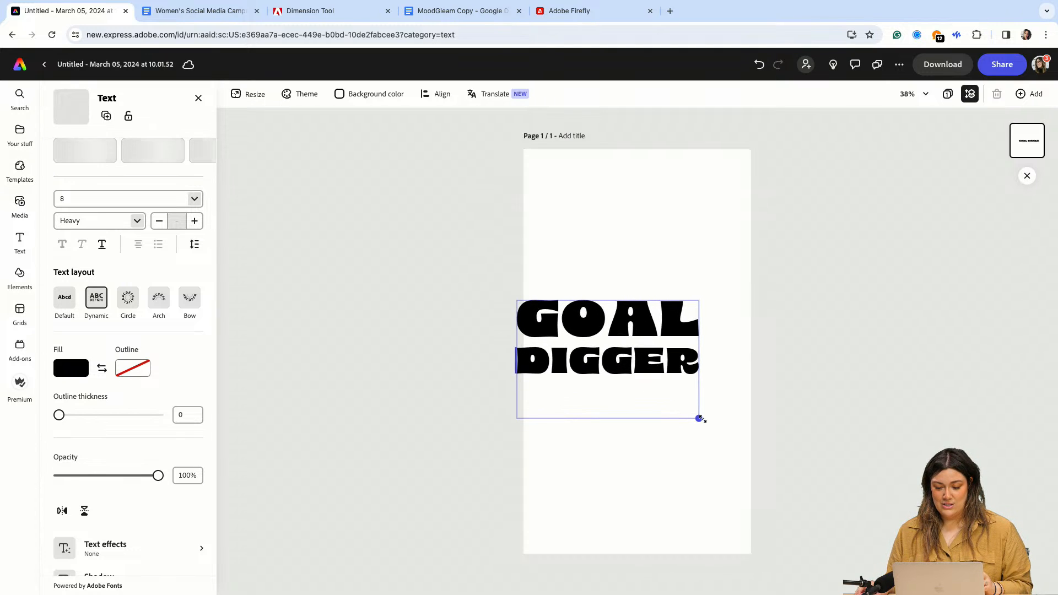
{"action": "left_click_drag", "start_coordinate": [645, 301], "coordinate": [674, 276]}
- Replace the slogan on the story with "Queen of getting things done" copied from the Google Docs campaign document
{"action": "left_click", "coordinate": [242, 12]}
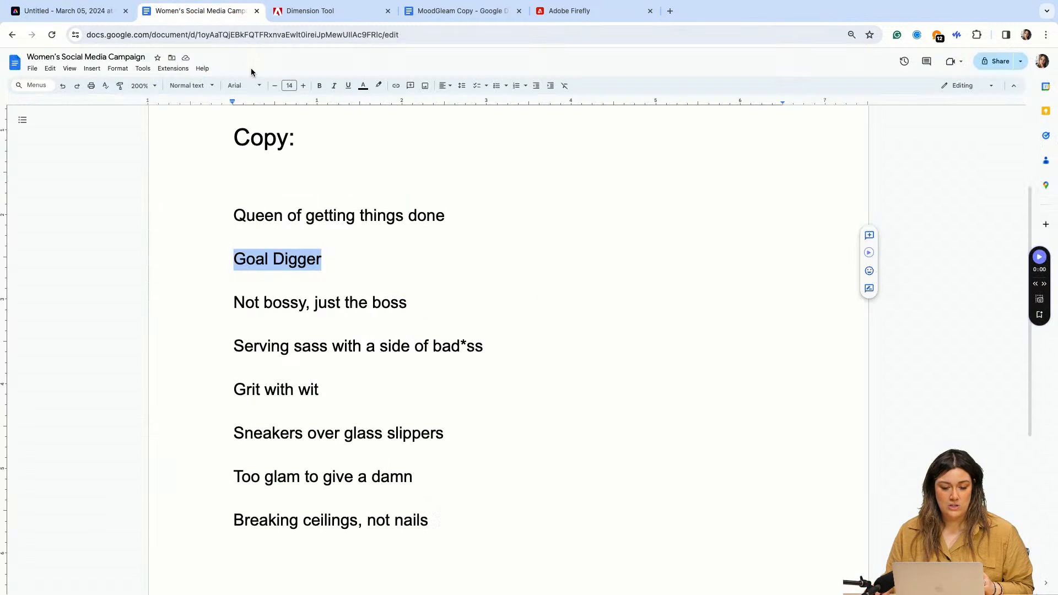
{"action": "scroll", "coordinate": [435, 325], "scroll_direction": "down", "scroll_amount": 1}
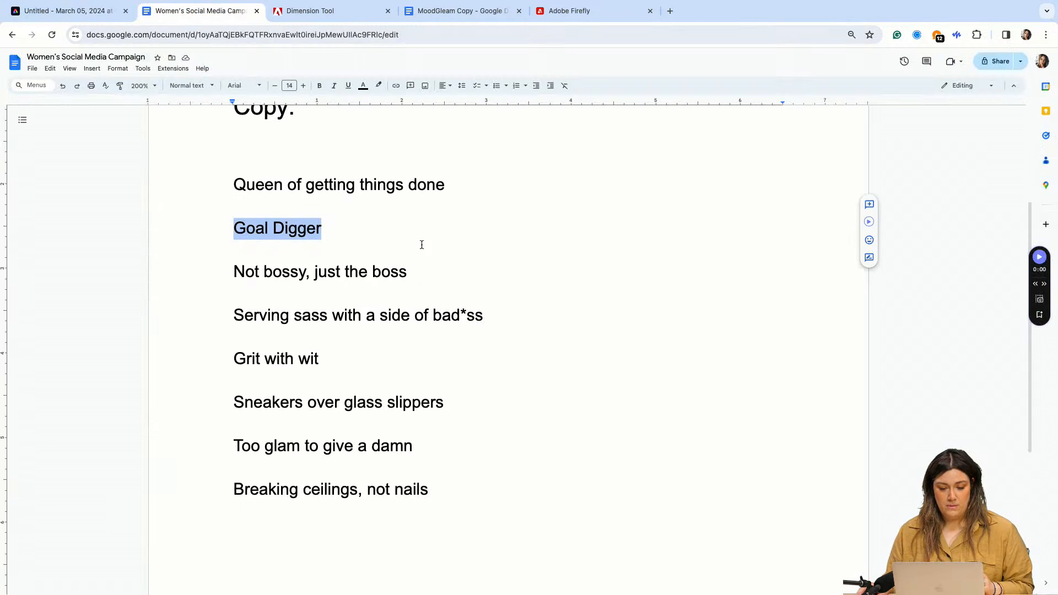
{"action": "mouse_move", "coordinate": [445, 186]}
{"action": "left_mouse_down"}
{"action": "mouse_move", "coordinate": [234, 184]}
{"action": "mouse_move", "coordinate": [441, 188]}
{"action": "left_mouse_up"}
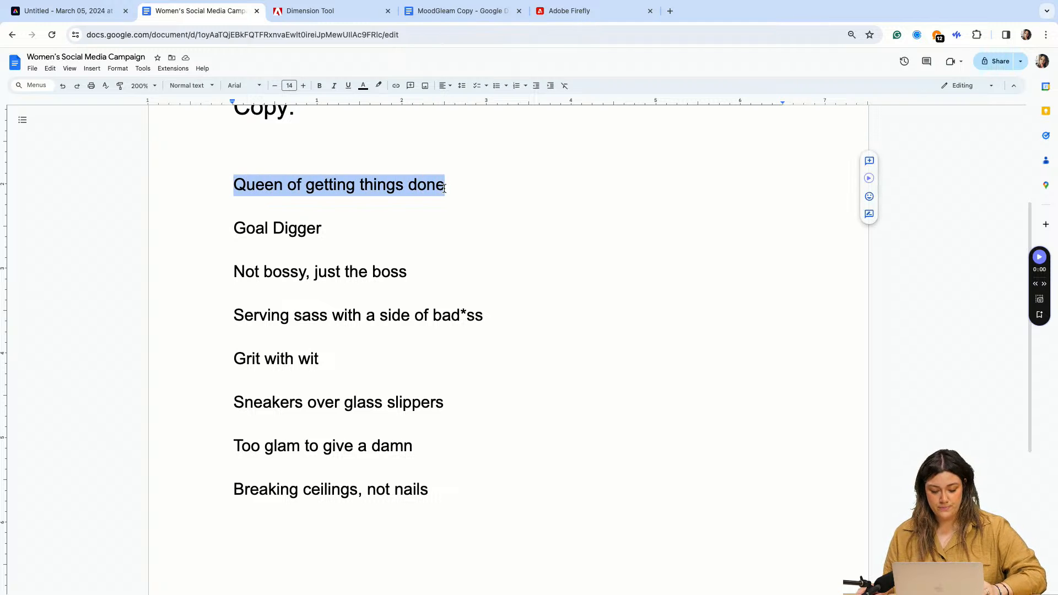
{"action": "left_click", "coordinate": [113, 12]}
{"action": "double_click", "coordinate": [561, 302]}
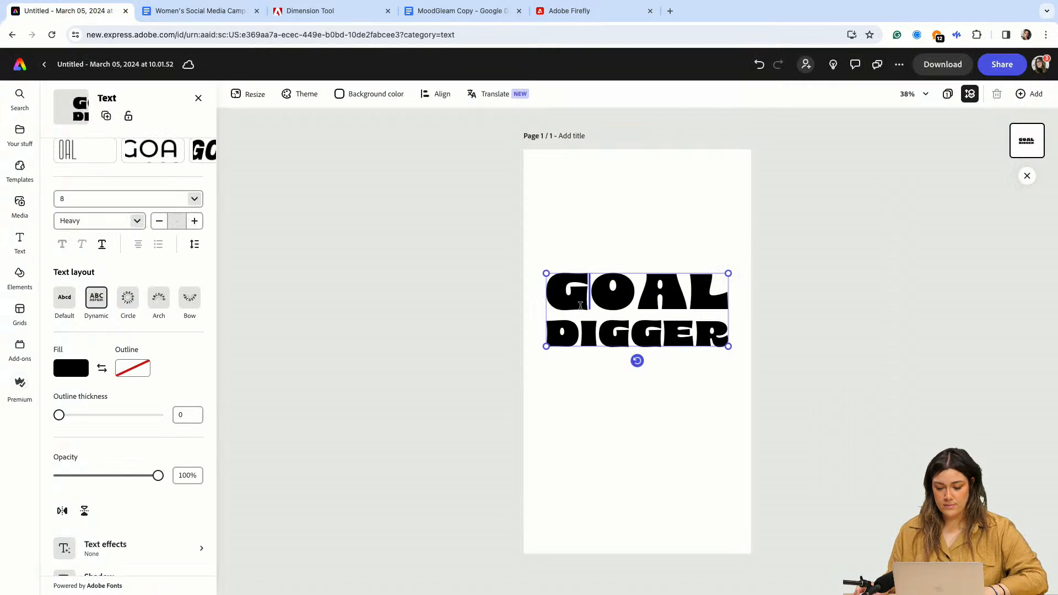
{"action": "key", "text": "ctrl+a"}
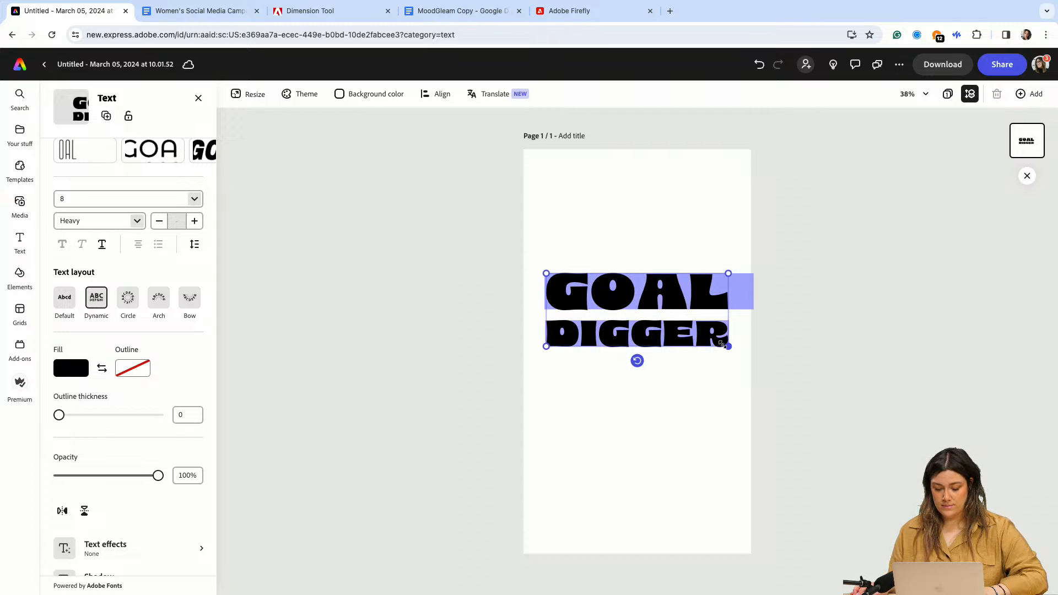
{"action": "type", "text": "QUEEN OF GETTING THINGS DONE"}
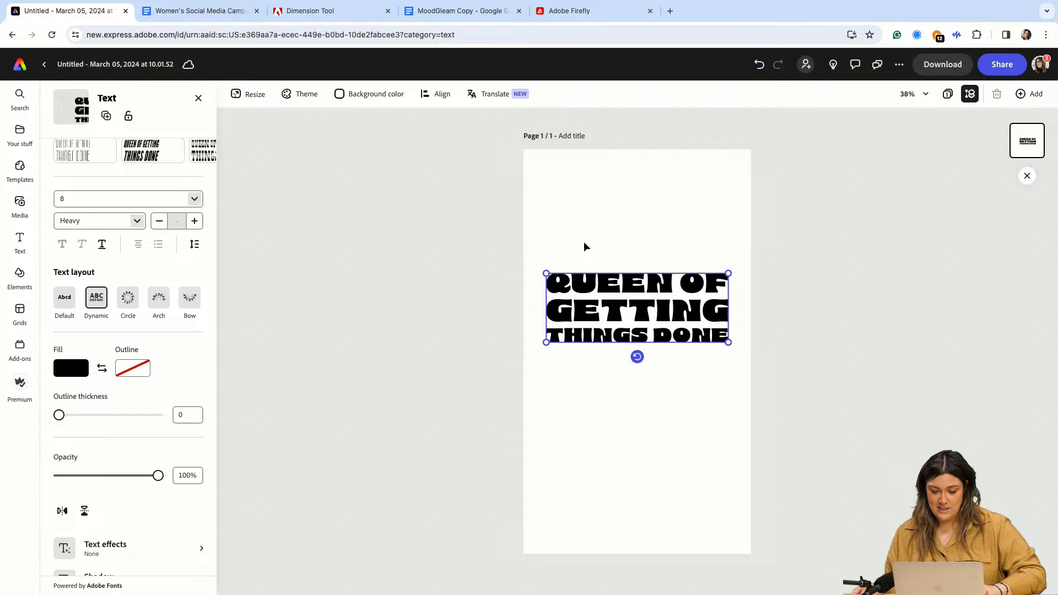
- Copy "Goal Digger" from the Google Docs document again and replace the story's whole text with it
{"action": "left_click", "coordinate": [193, 12]}
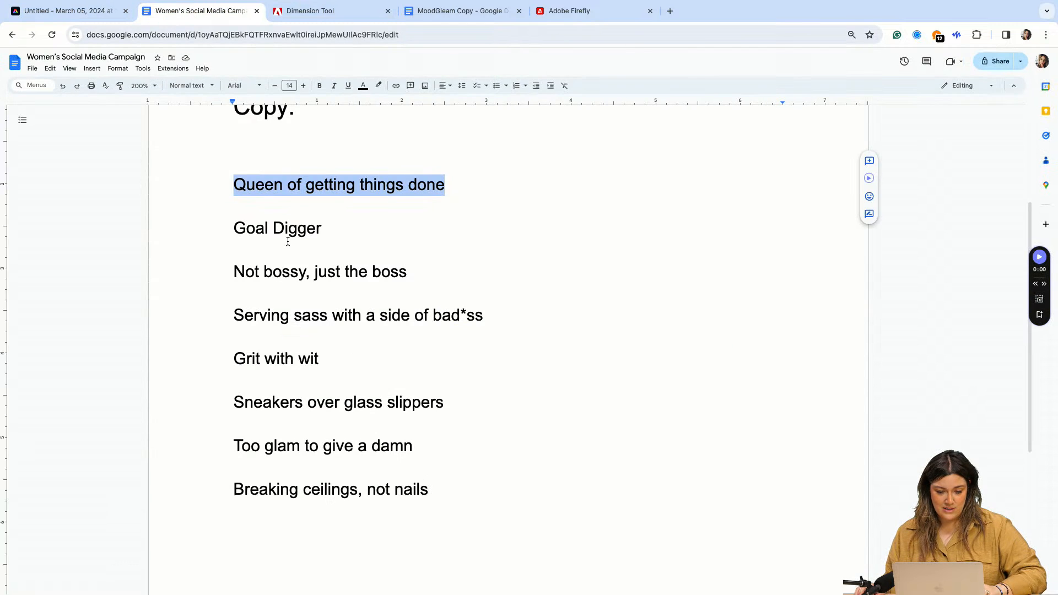
{"action": "left_click_drag", "start_coordinate": [331, 231], "coordinate": [217, 226]}
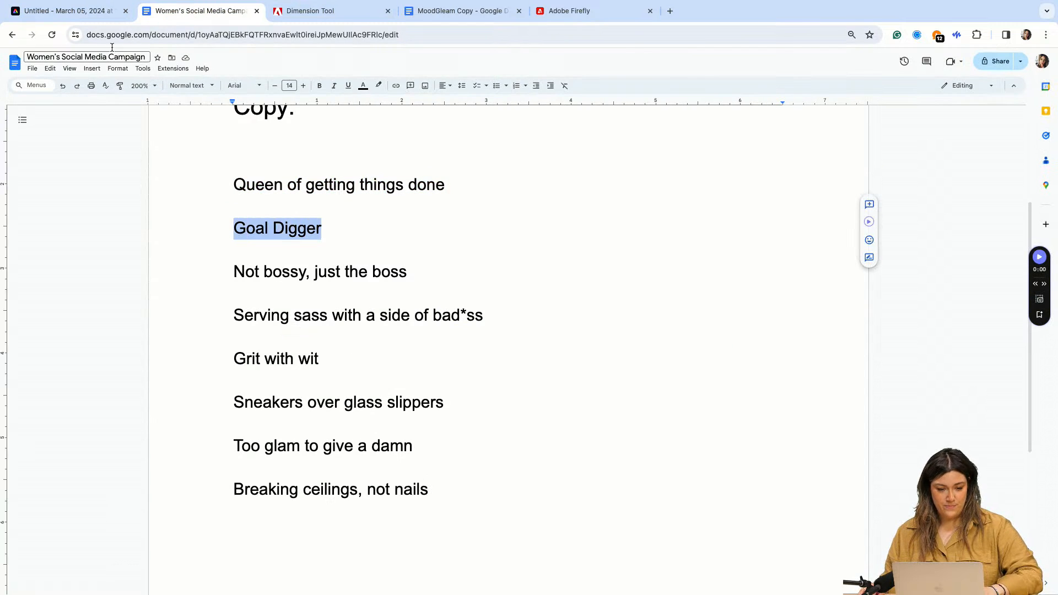
{"action": "left_click", "coordinate": [109, 20]}
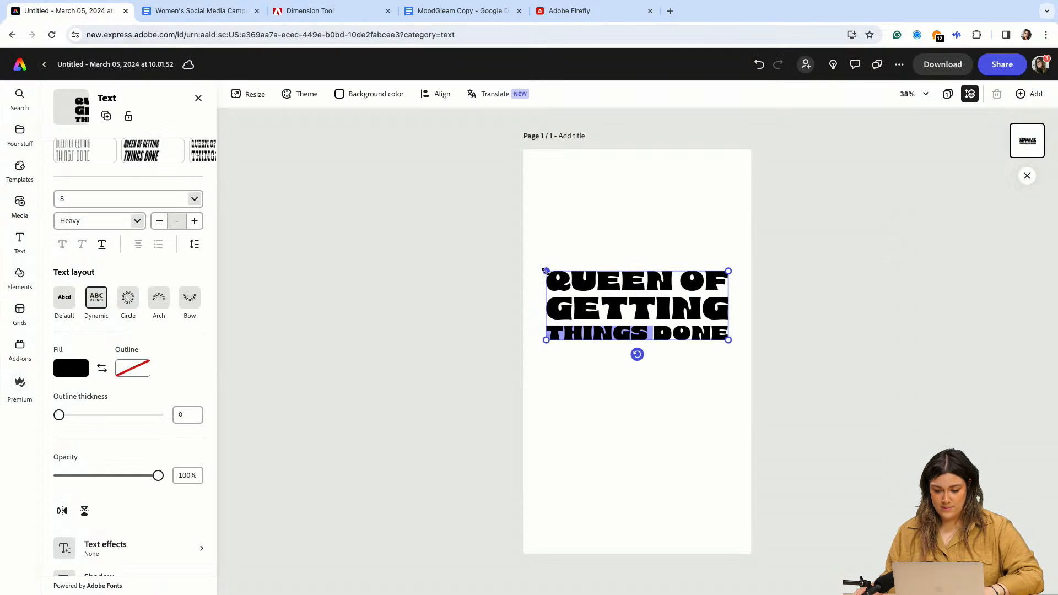
{"action": "key", "text": "ctrl+a"}
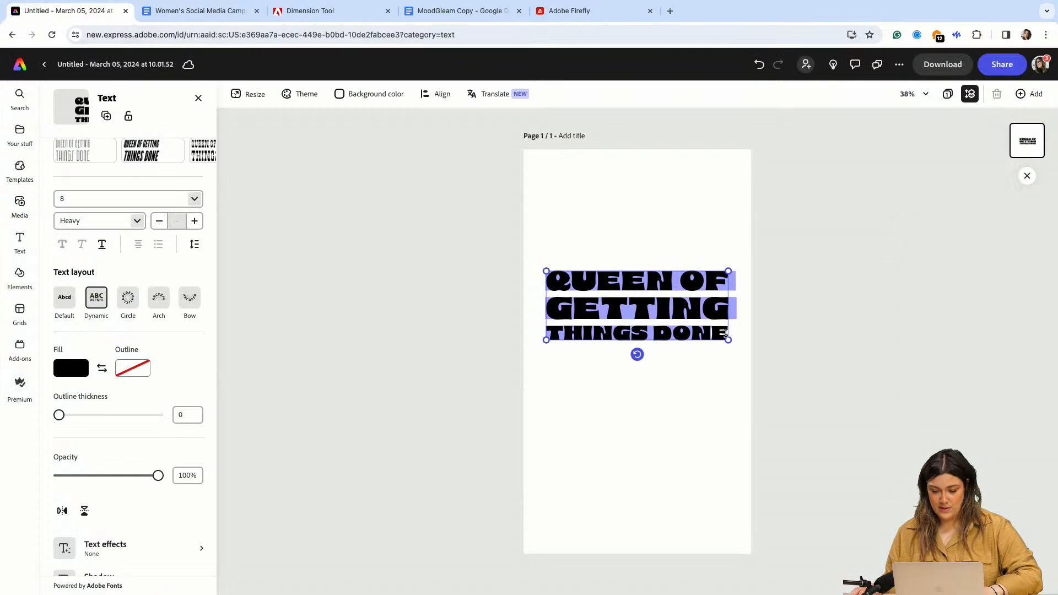
{"action": "type", "text": "GOAL DIGGER"}
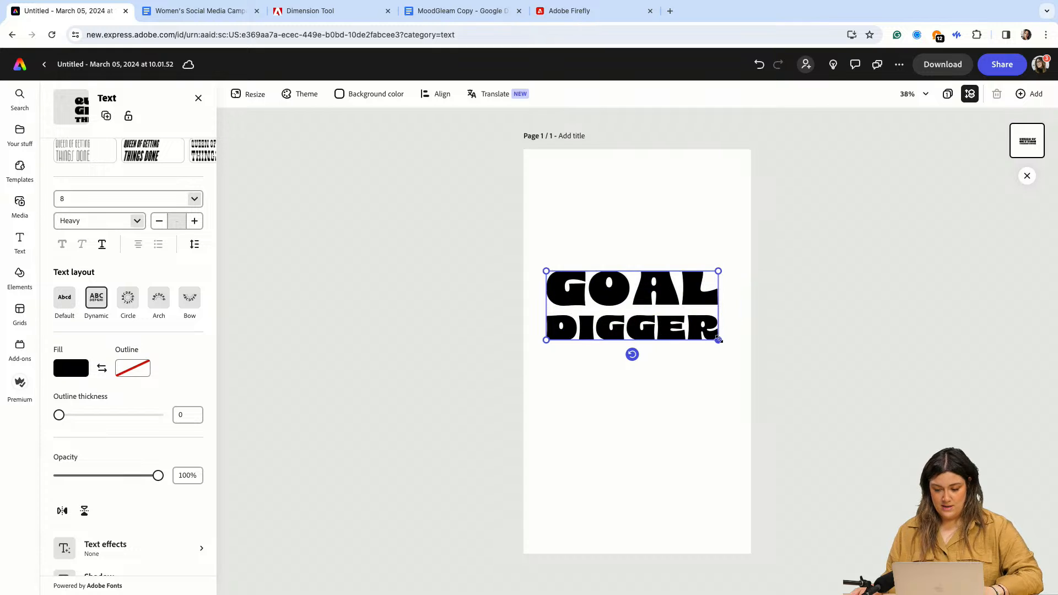
{"action": "left_click", "coordinate": [660, 410]}
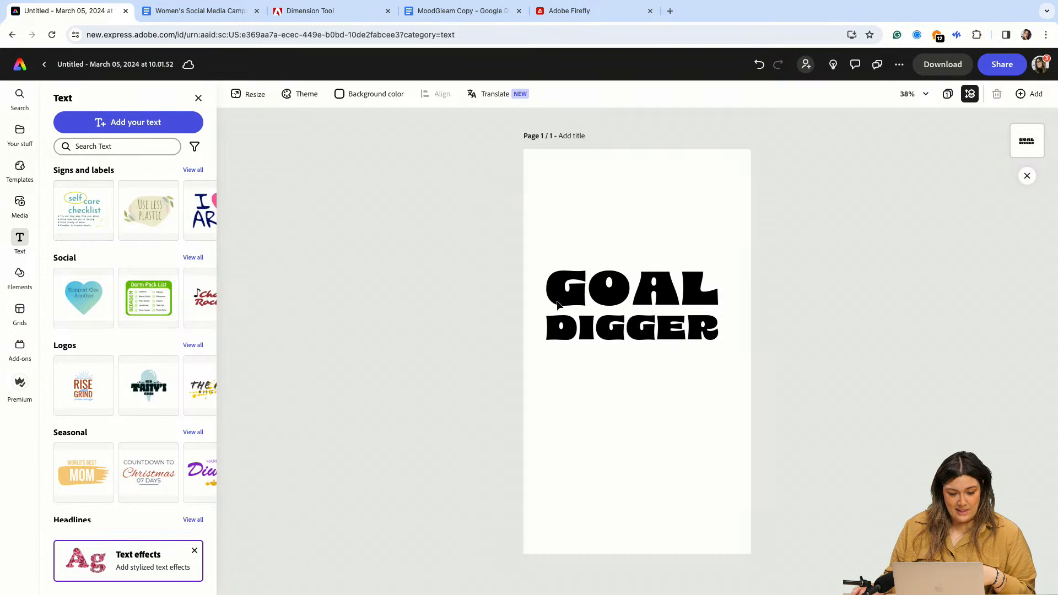
- Apply the Gold drip sample text effect to the GOAL DIGGER text, and choose the second generated result
{"action": "left_click", "coordinate": [591, 314]}
{"action": "scroll", "coordinate": [125, 437], "scroll_direction": "down", "scroll_amount": 5}
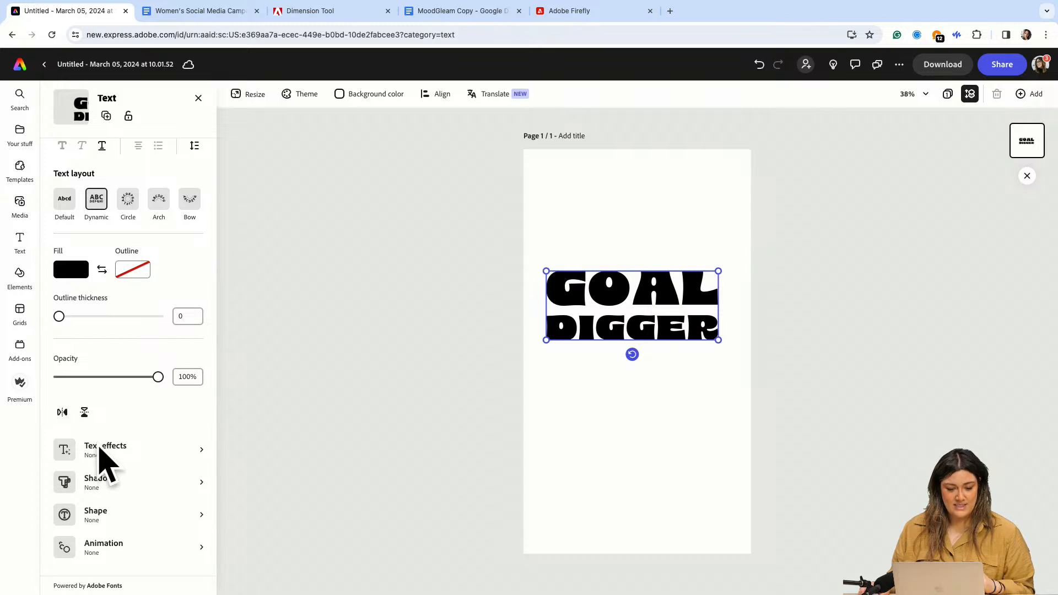
{"action": "left_click", "coordinate": [109, 450]}
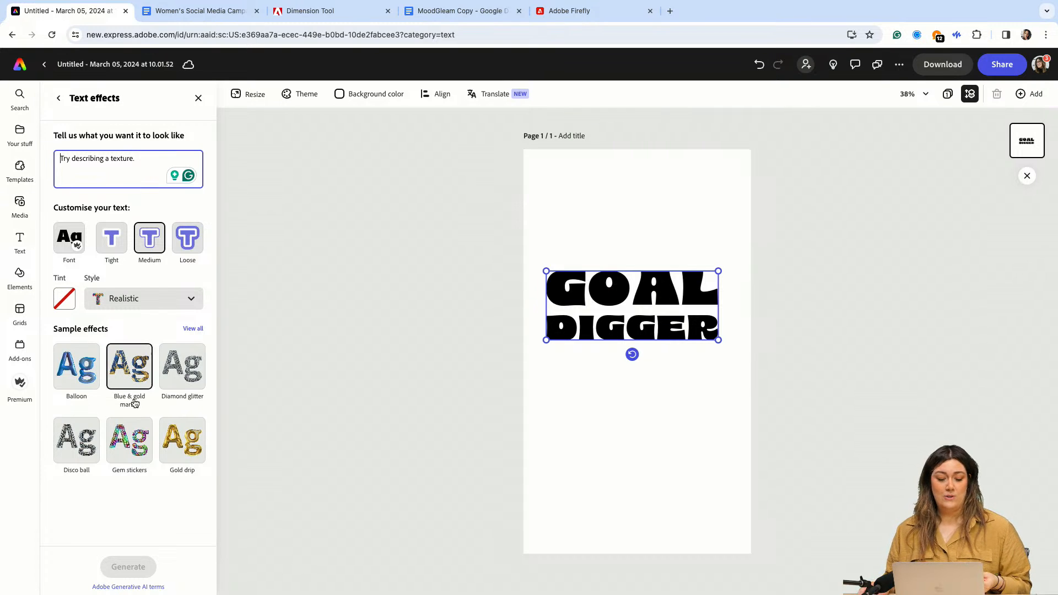
{"action": "left_click", "coordinate": [173, 444]}
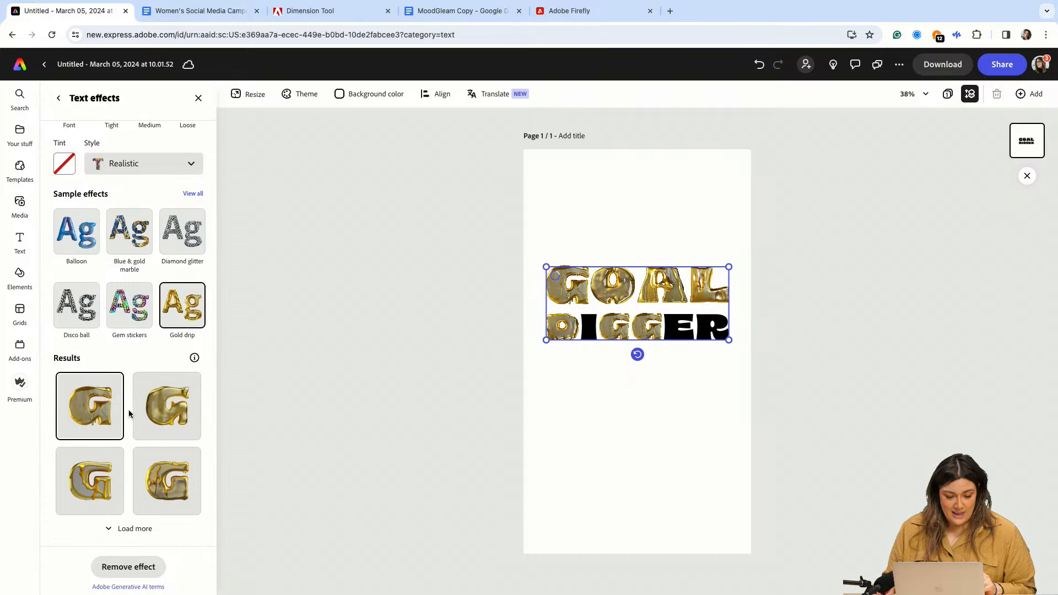
{"action": "left_click", "coordinate": [157, 408]}
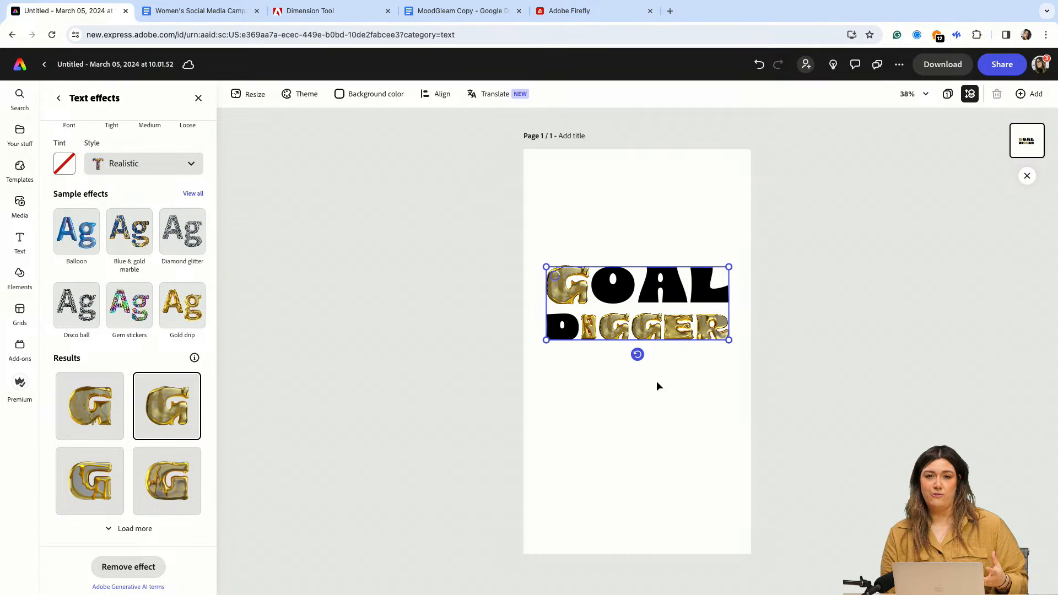
- Regenerate the GOAL DIGGER text effect from the prompt "expensive shiny gold metallic rendered realistic drip 3d effect"
{"action": "scroll", "coordinate": [170, 375], "scroll_direction": "up", "scroll_amount": 3}
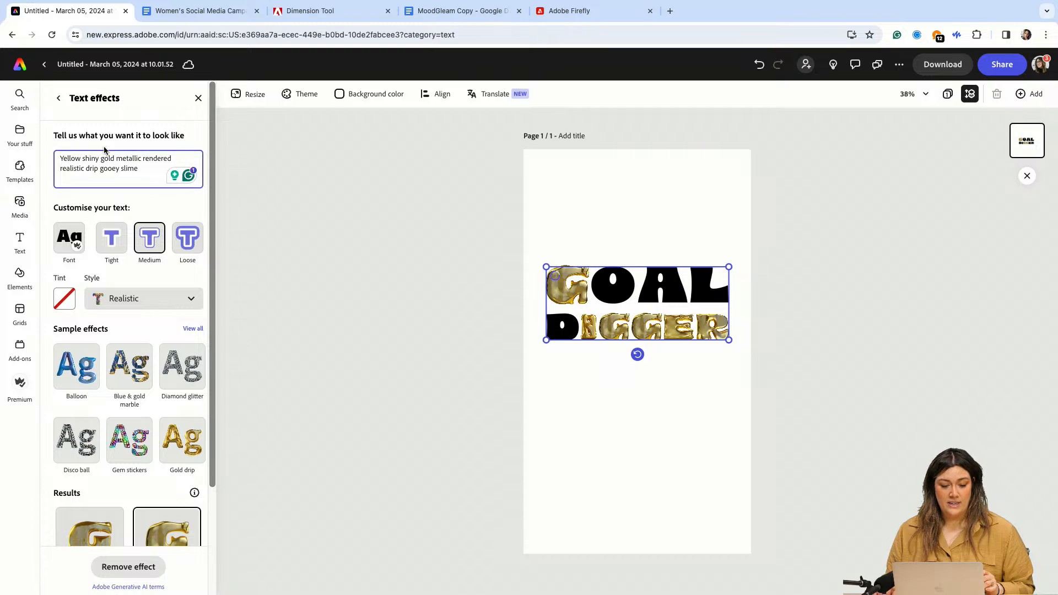
{"action": "left_click", "coordinate": [146, 168]}
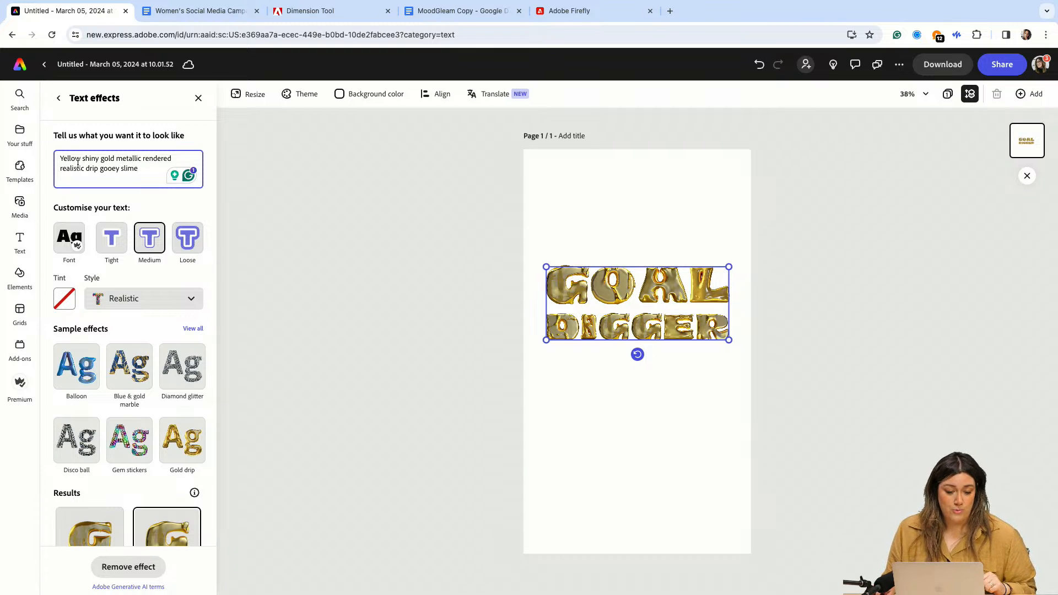
{"action": "left_click_drag", "start_coordinate": [140, 168], "coordinate": [99, 173]}
{"action": "key", "text": "BackSpace"}
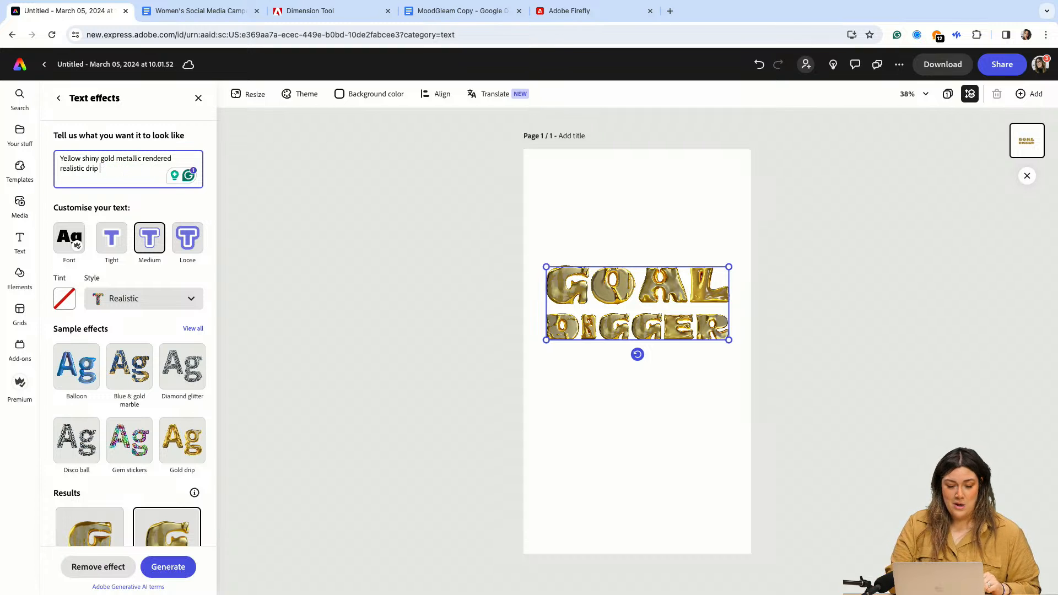
{"action": "type", "text": "3d effect"}
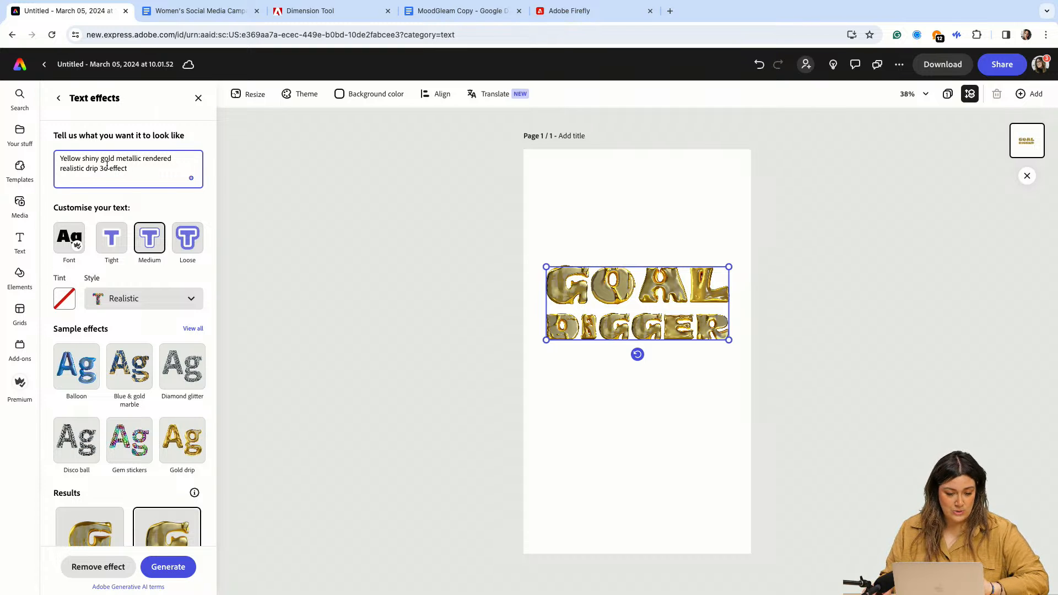
{"action": "left_click_drag", "start_coordinate": [81, 158], "coordinate": [57, 158]}
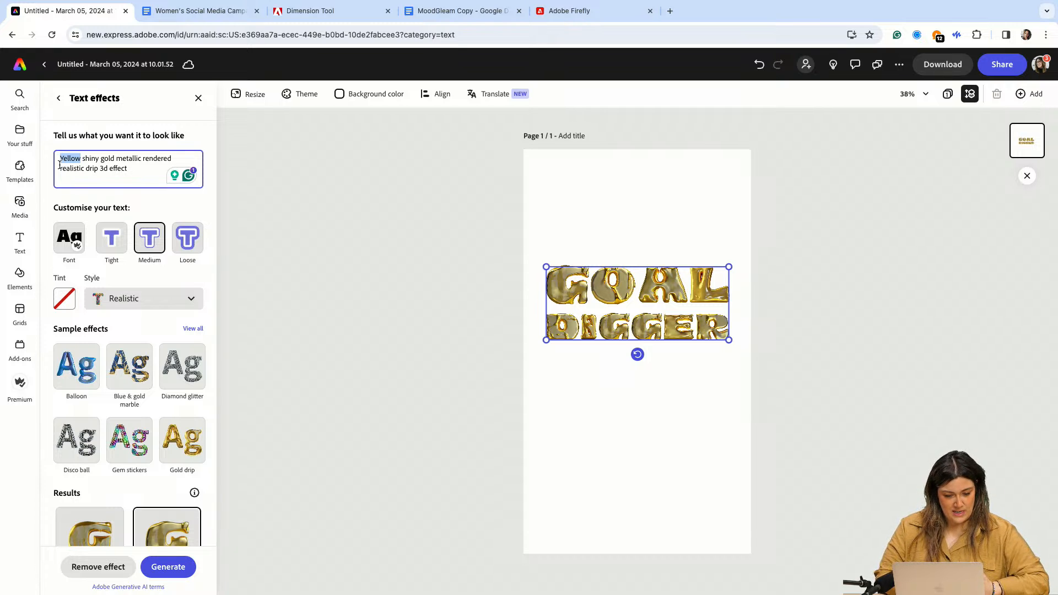
{"action": "type", "text": "expensive"}
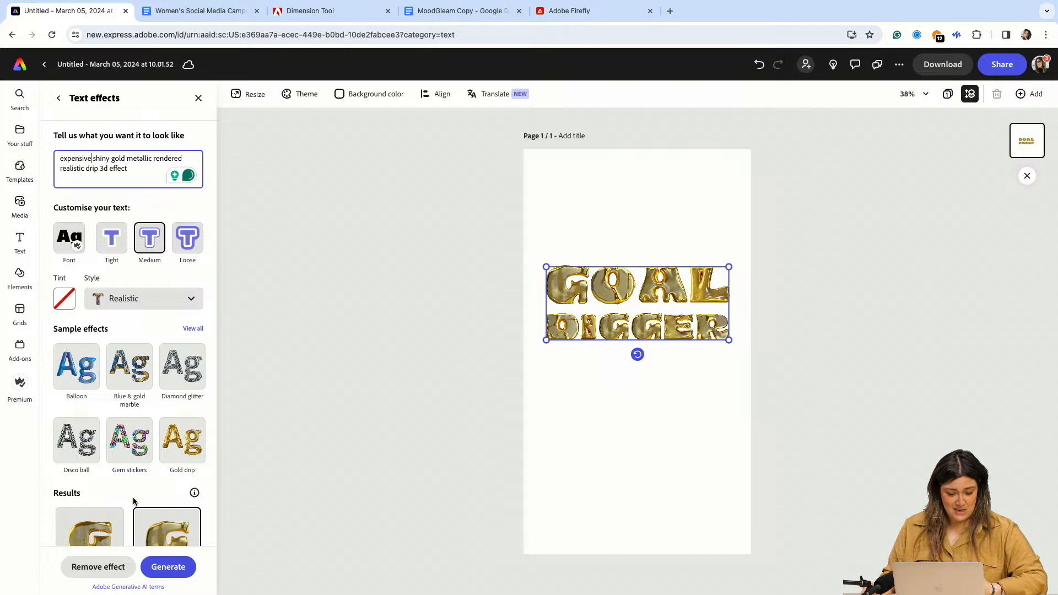
{"action": "left_click", "coordinate": [167, 566]}
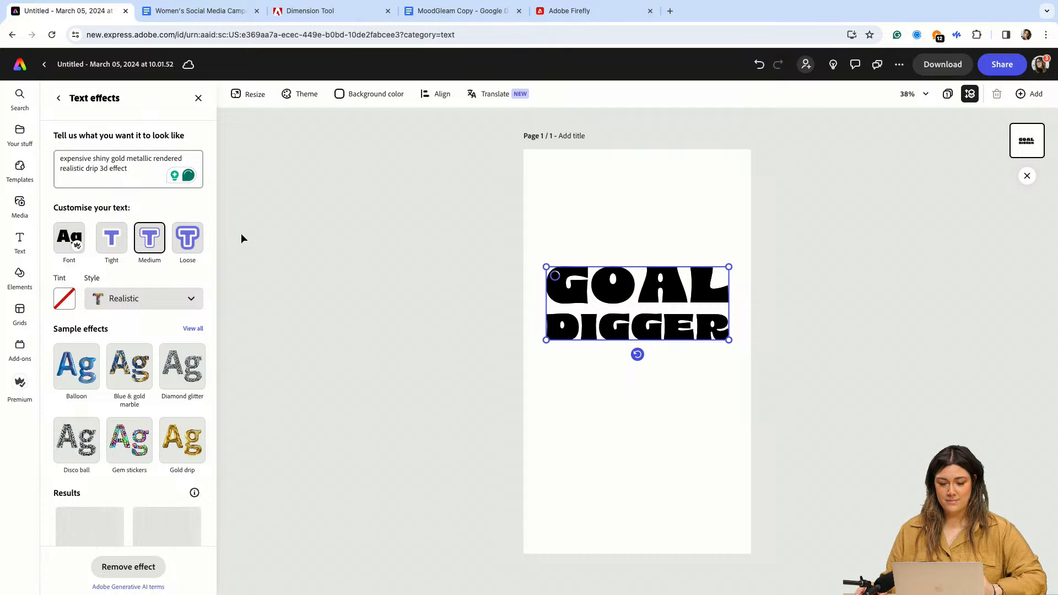
- Slightly enlarge and lower the GOAL DIGGER text, and switch it to the fourth generated gold result
{"action": "mouse_move", "coordinate": [753, 4]}
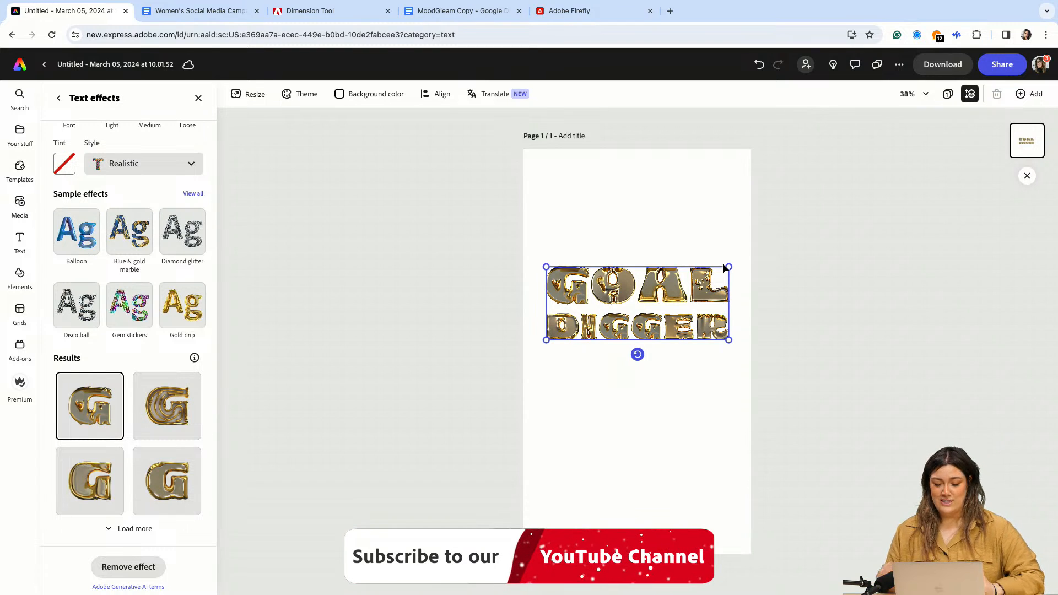
{"action": "left_click_drag", "start_coordinate": [729, 267], "coordinate": [732, 265]}
{"action": "left_click", "coordinate": [83, 474]}
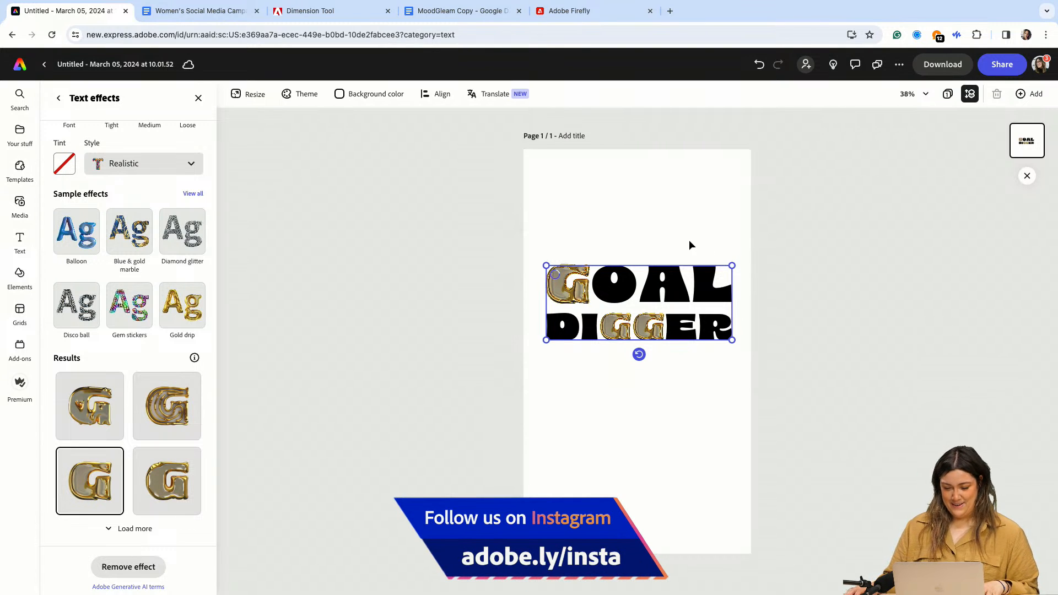
{"action": "left_click_drag", "start_coordinate": [679, 292], "coordinate": [676, 300]}
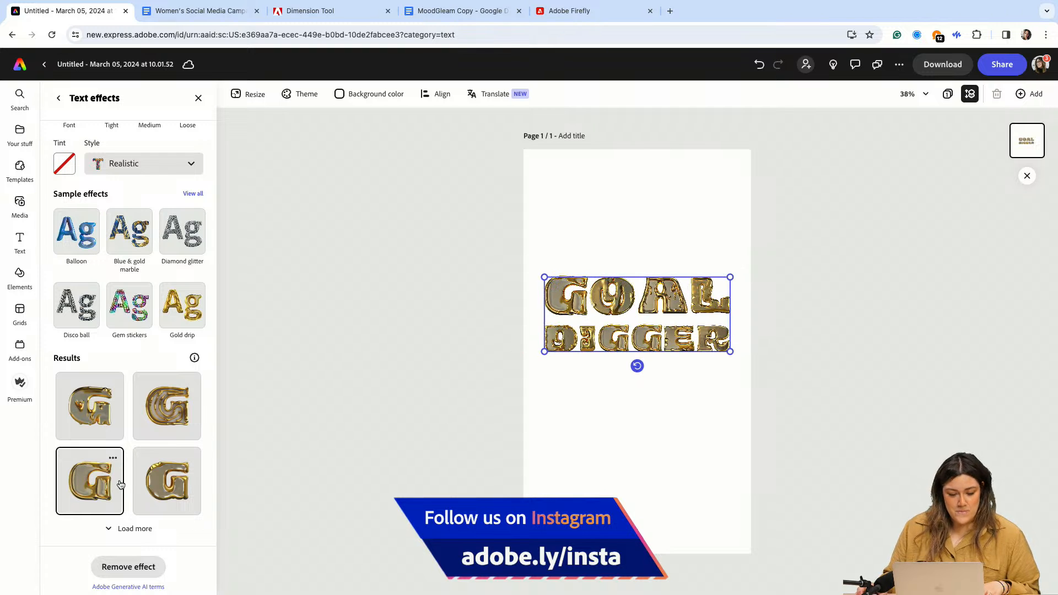
{"action": "left_click", "coordinate": [166, 490]}
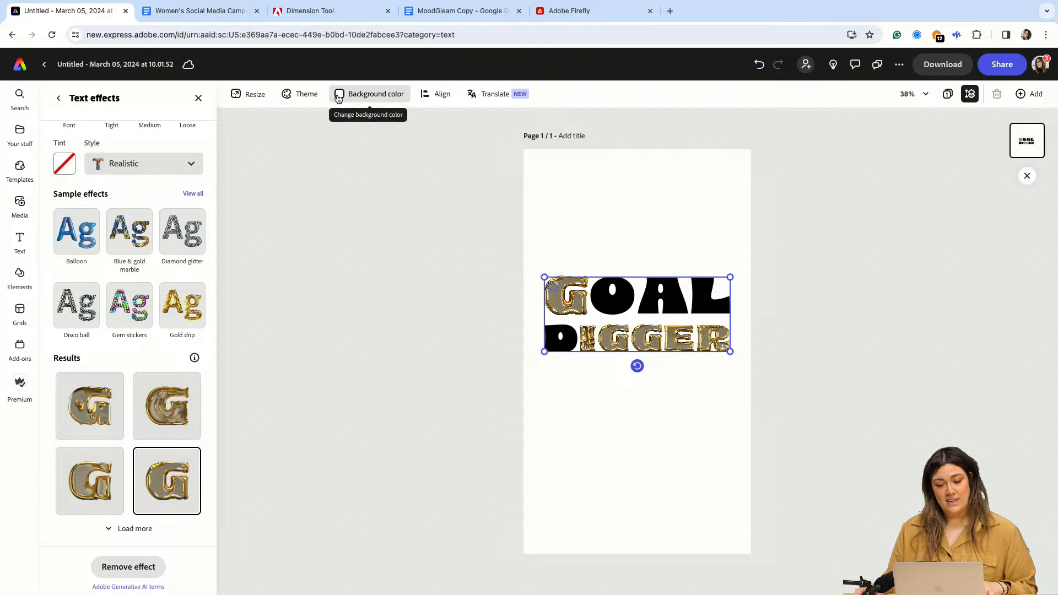
- Set the story's background color to black and move the GOAL DIGGER text down to the middle of the page
{"action": "left_click", "coordinate": [338, 97]}
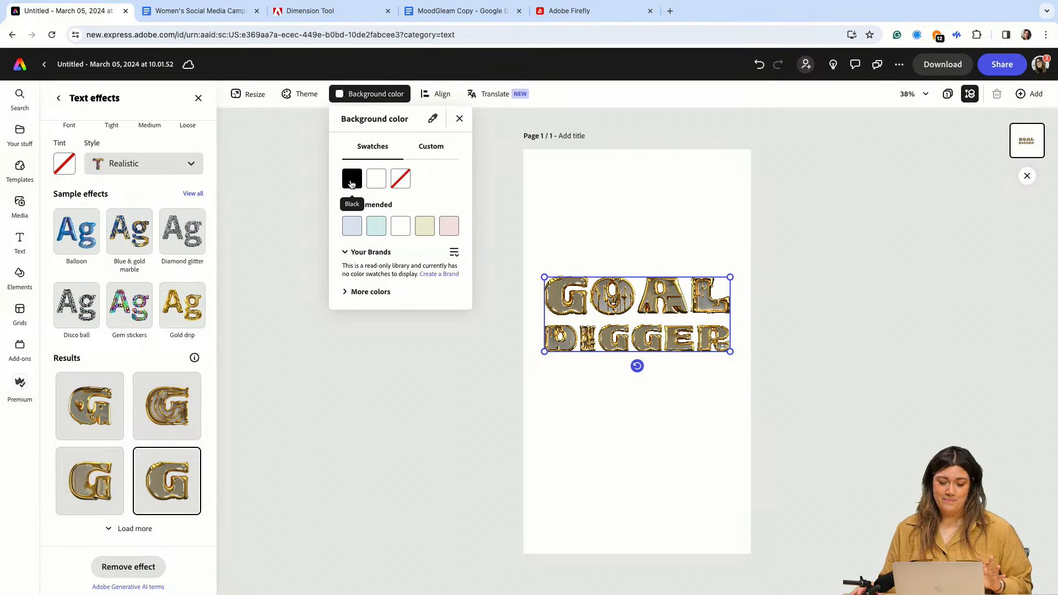
{"action": "left_click", "coordinate": [351, 185]}
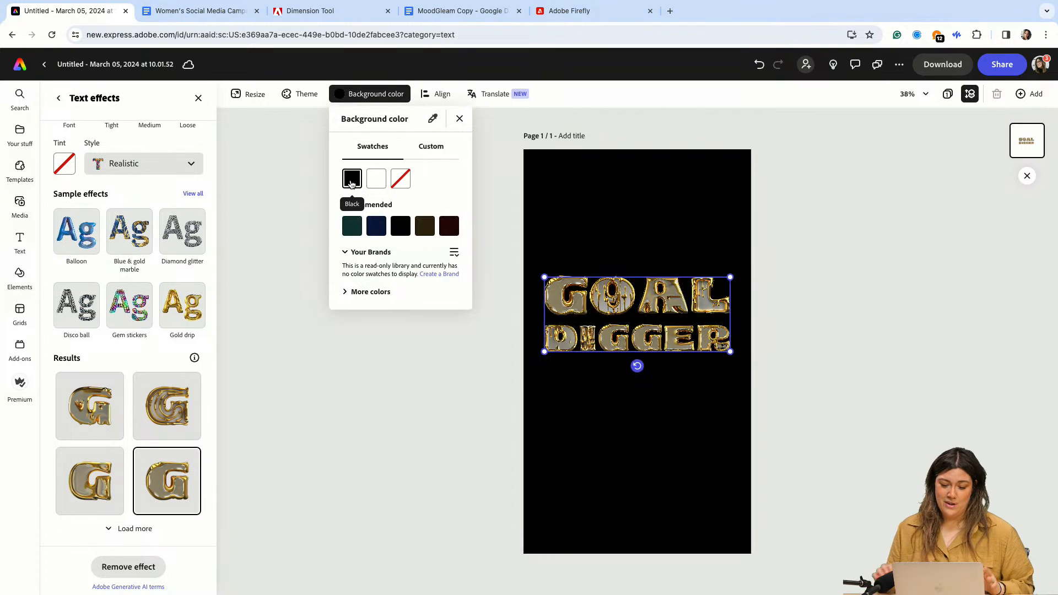
{"action": "left_click", "coordinate": [666, 225]}
{"action": "left_click_drag", "start_coordinate": [679, 303], "coordinate": [672, 329]}
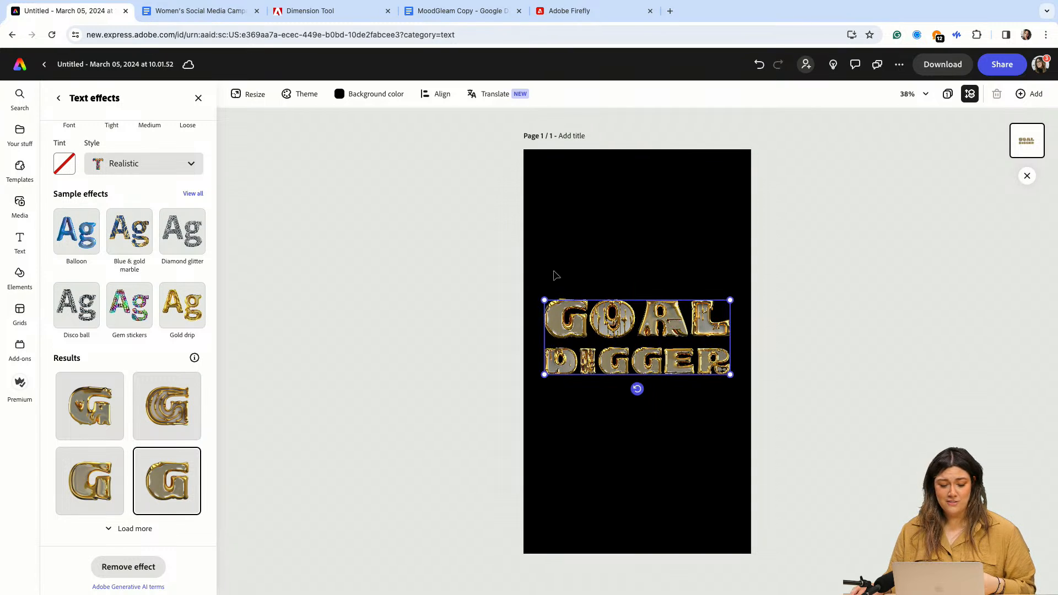
- Apply the Jitter looping animation to the GOAL DIGGER text
{"action": "scroll", "coordinate": [131, 226], "scroll_direction": "up", "scroll_amount": 4}
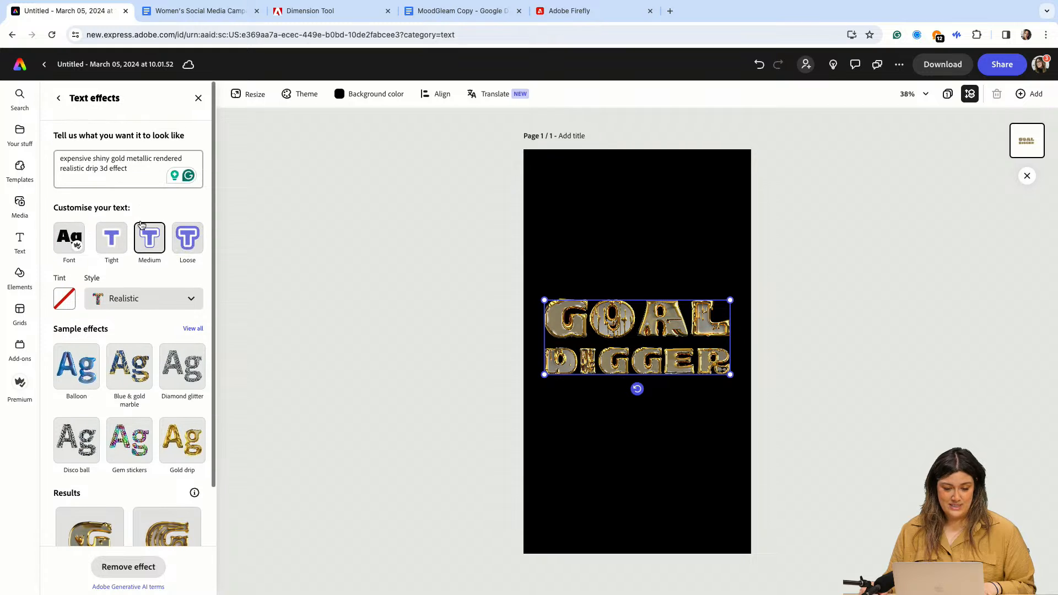
{"action": "left_click", "coordinate": [199, 98]}
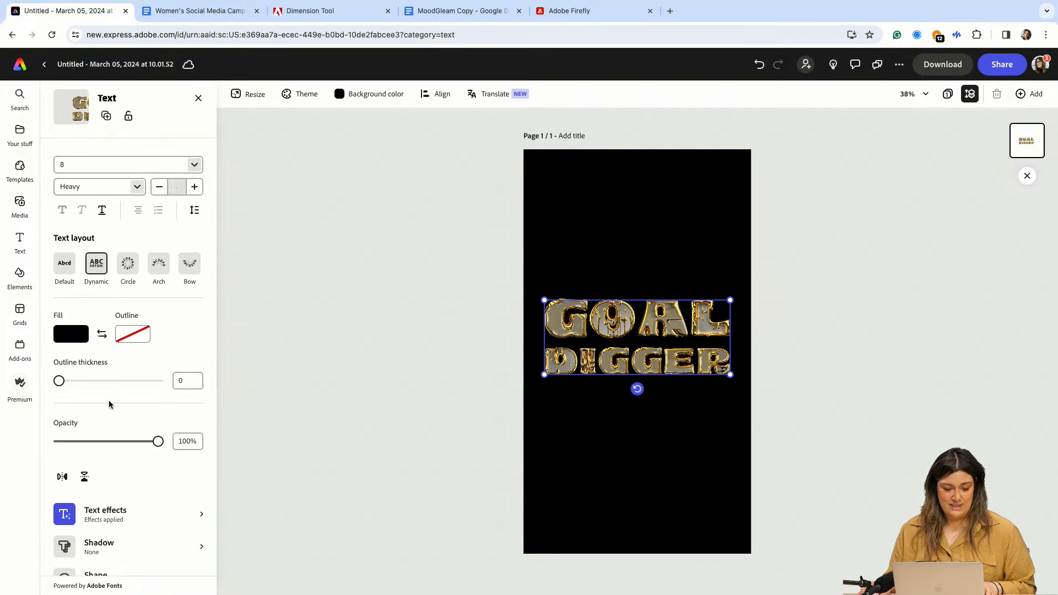
{"action": "scroll", "coordinate": [110, 405], "scroll_direction": "down", "scroll_amount": 1}
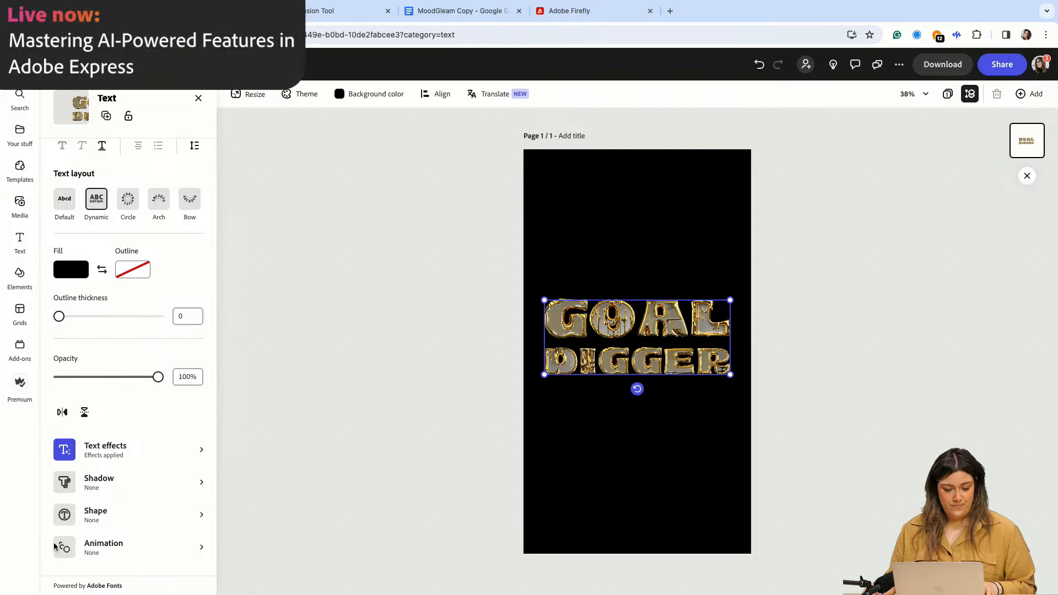
{"action": "left_click", "coordinate": [110, 552]}
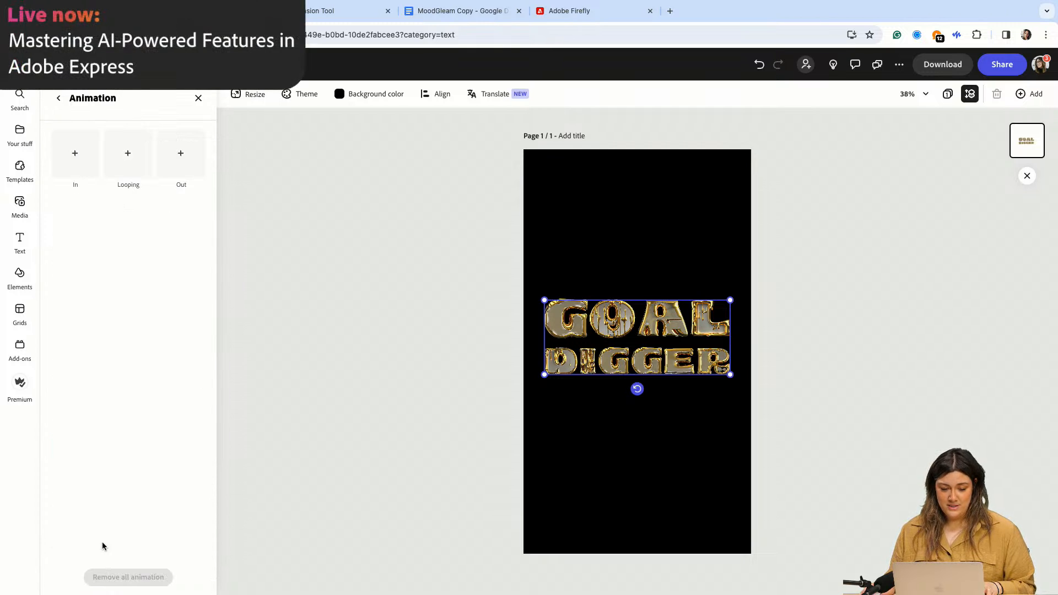
{"action": "left_click", "coordinate": [128, 157]}
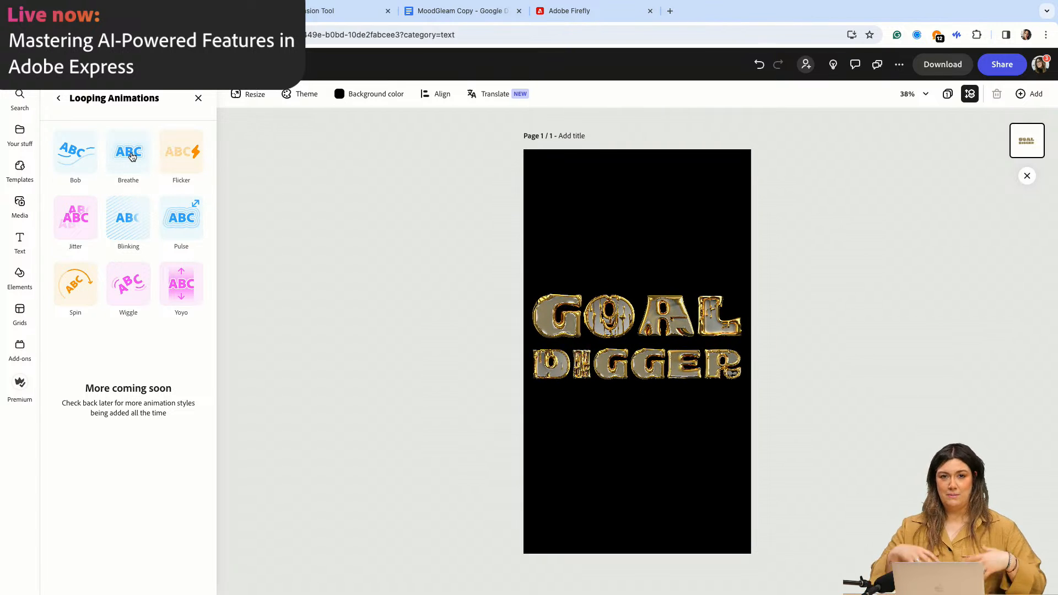
{"action": "left_click", "coordinate": [132, 157]}
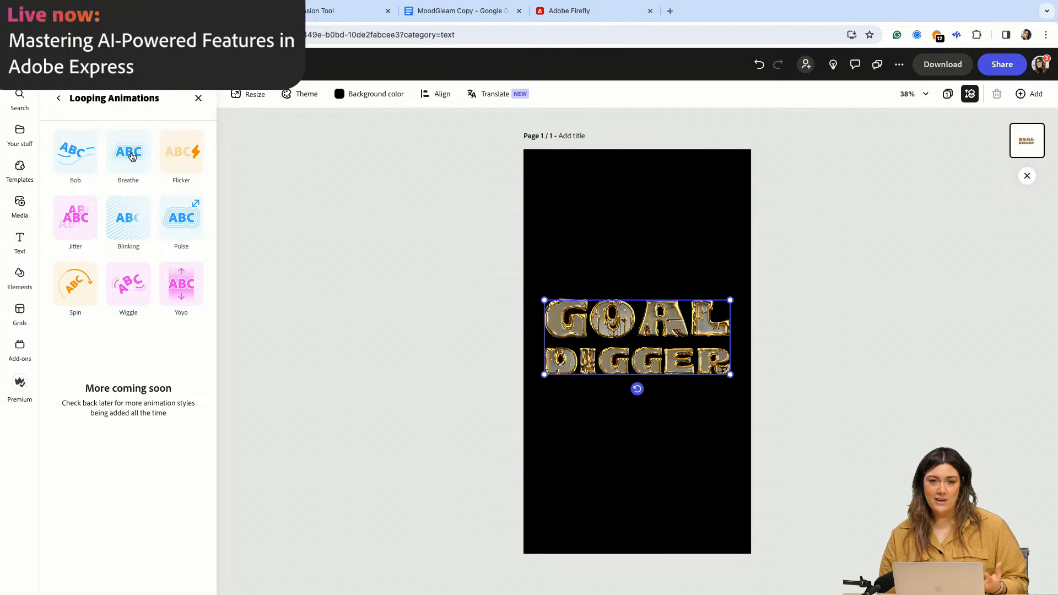
{"action": "left_click", "coordinate": [76, 219]}
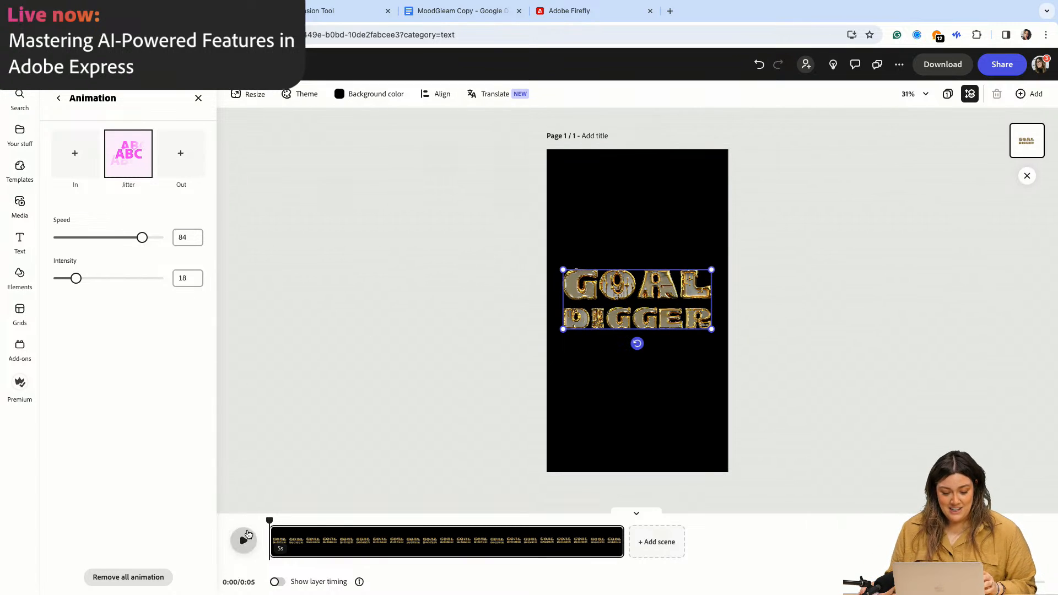
- Play the Jitter animation through and shorten the scene to 2.9 seconds
{"action": "left_click", "coordinate": [244, 539]}
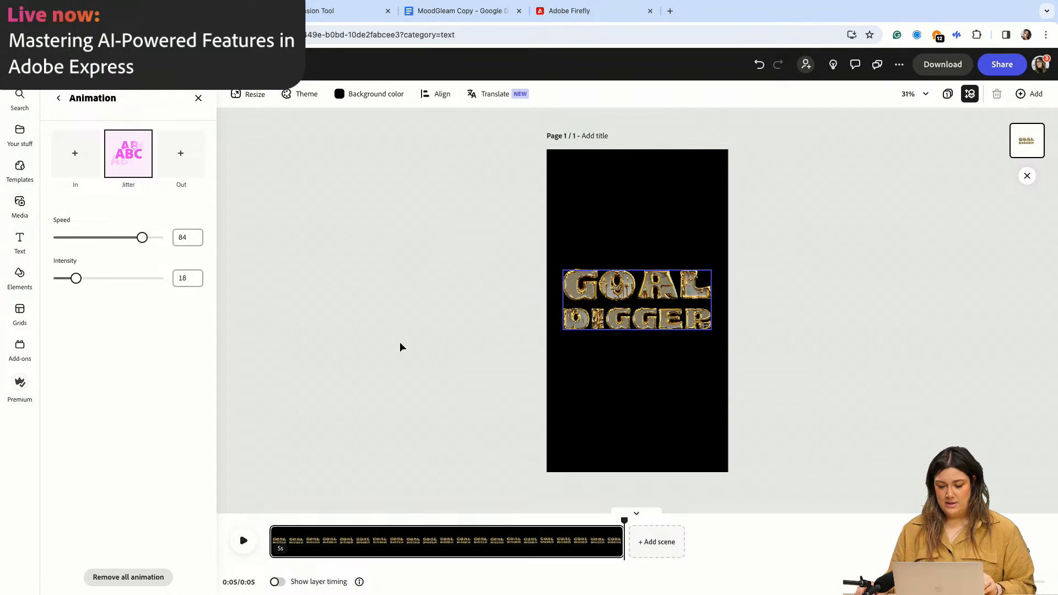
{"action": "left_click_drag", "start_coordinate": [622, 542], "coordinate": [473, 542]}
{"action": "left_click", "coordinate": [452, 383]}
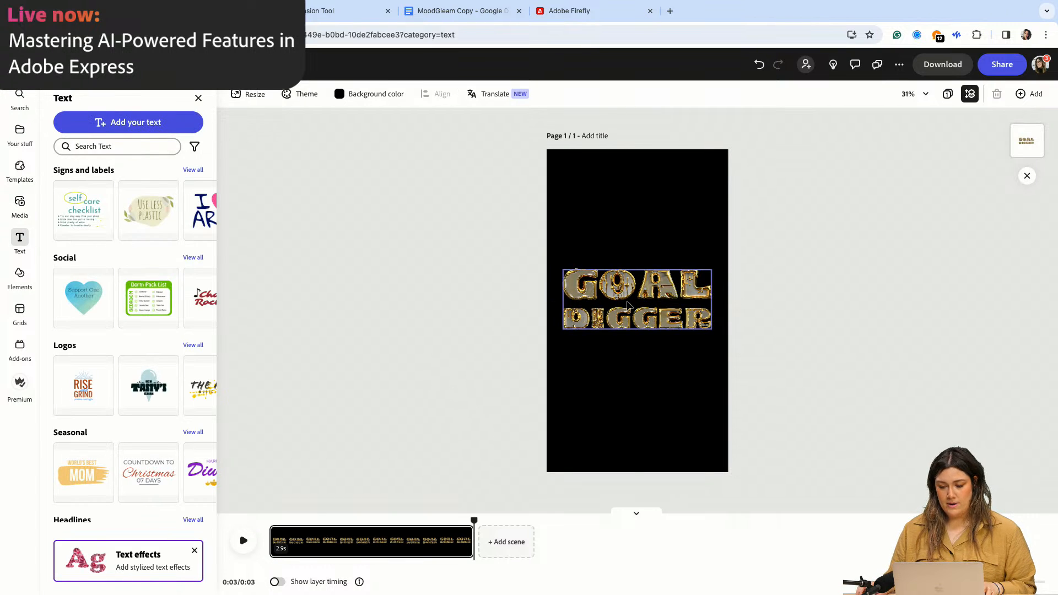
{"action": "left_click_drag", "start_coordinate": [625, 295], "coordinate": [626, 303]}
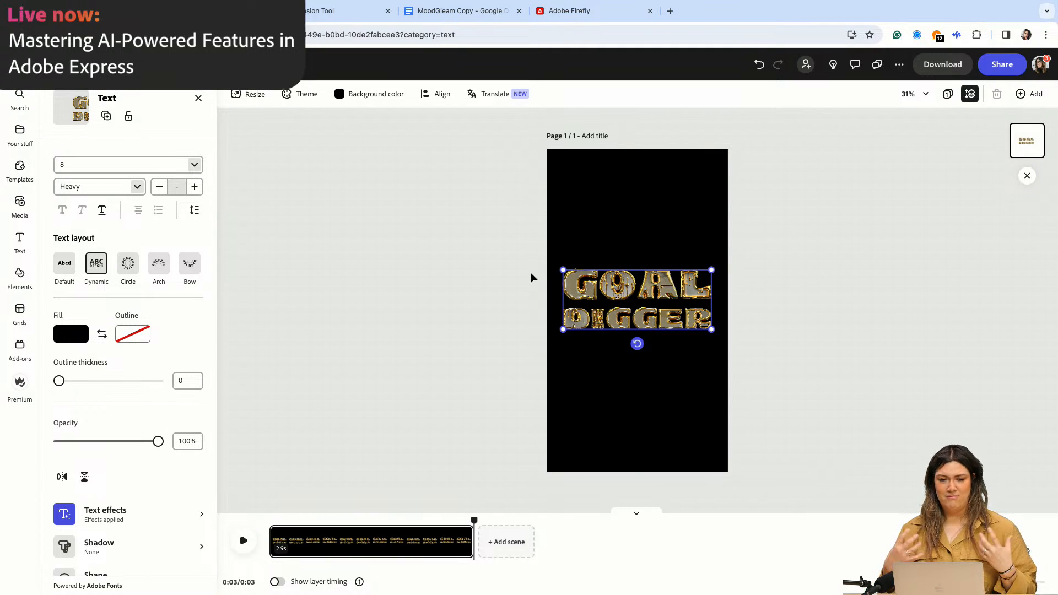
{"action": "left_click", "coordinate": [516, 241]}
{"action": "left_click_drag", "start_coordinate": [650, 291], "coordinate": [650, 291]}
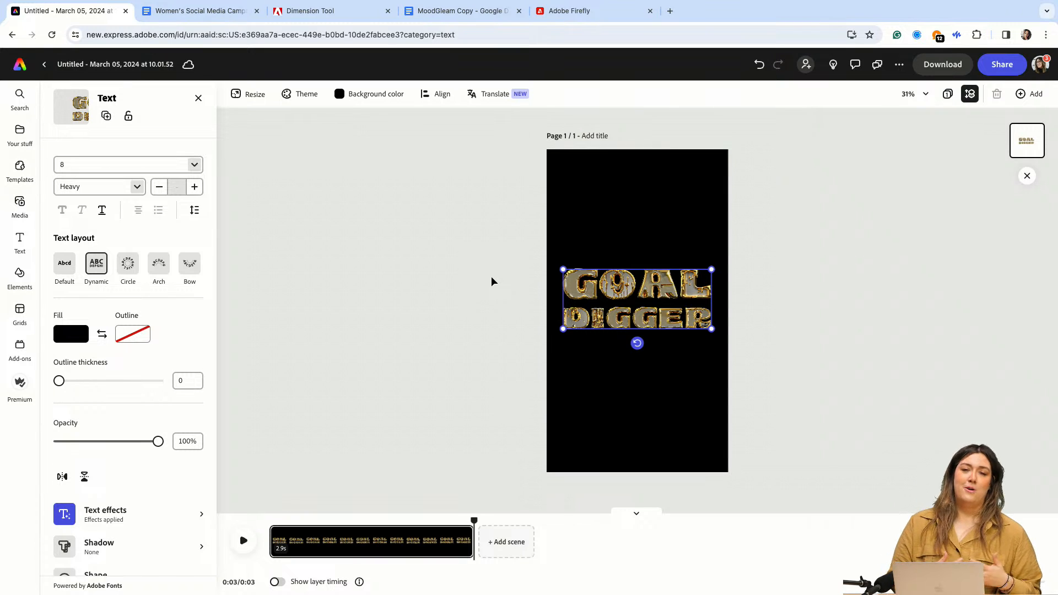
- Add a new text box and place it above the GOAL DIGGER slogan
{"action": "left_click", "coordinate": [619, 217]}
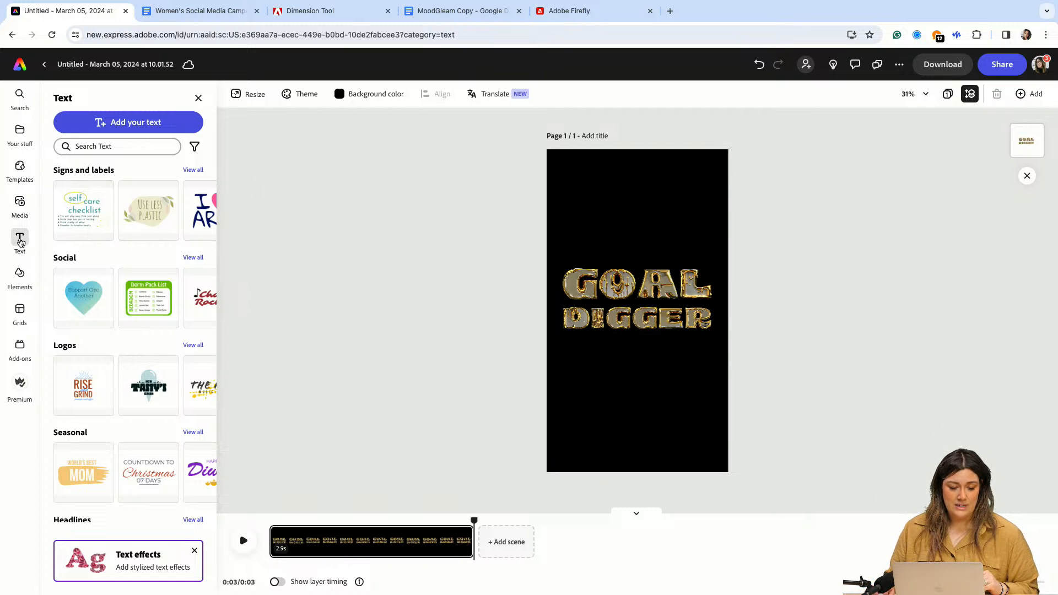
{"action": "left_click", "coordinate": [126, 122]}
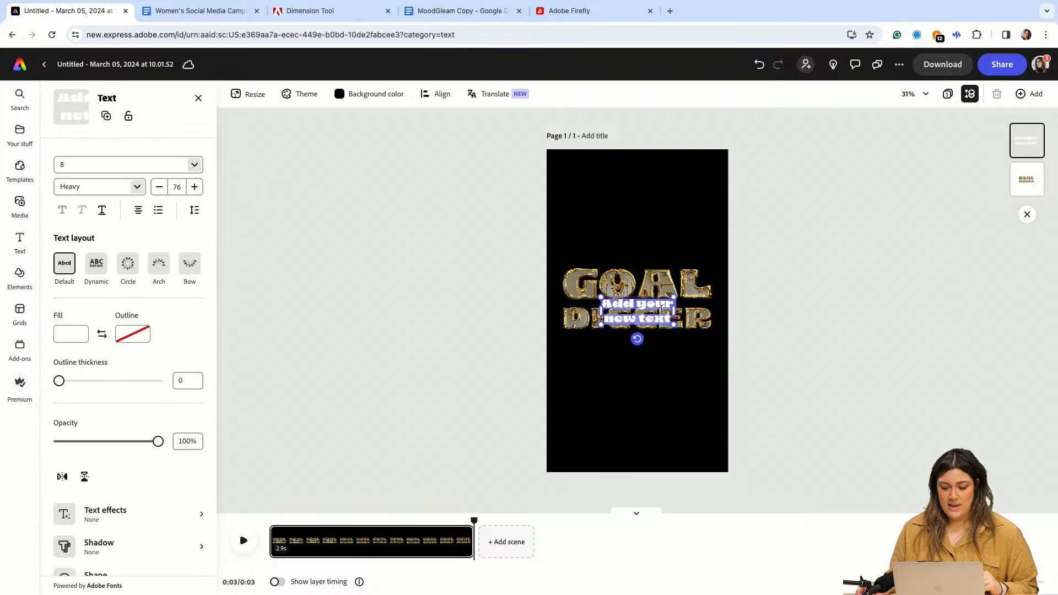
{"action": "left_click_drag", "start_coordinate": [636, 300], "coordinate": [637, 198]}
- Change the new text box's font to Elza Text
{"action": "left_click", "coordinate": [132, 166]}
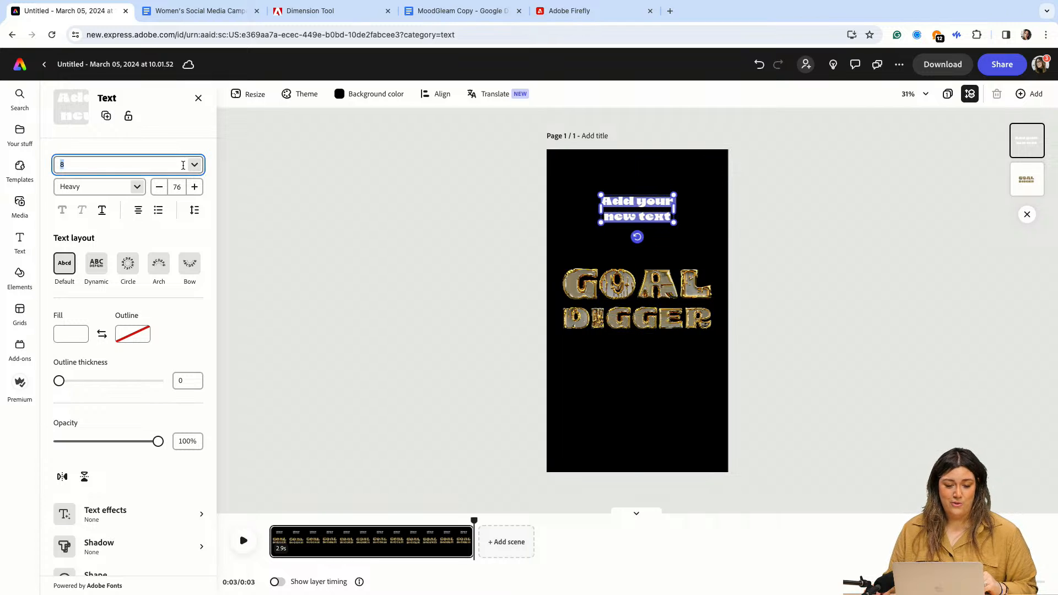
{"action": "left_click", "coordinate": [194, 165]}
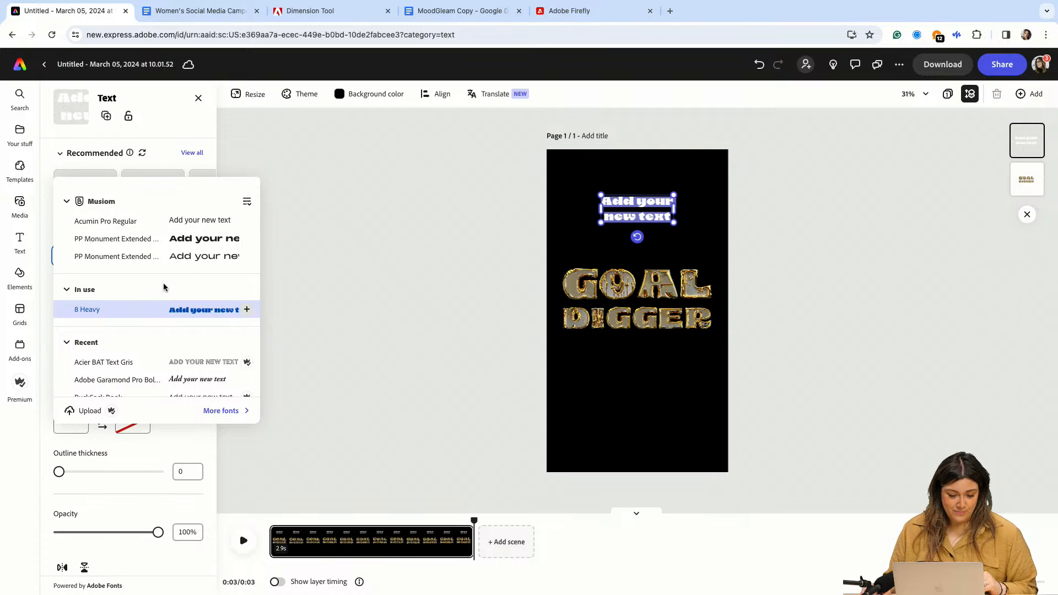
{"action": "left_click", "coordinate": [268, 211]}
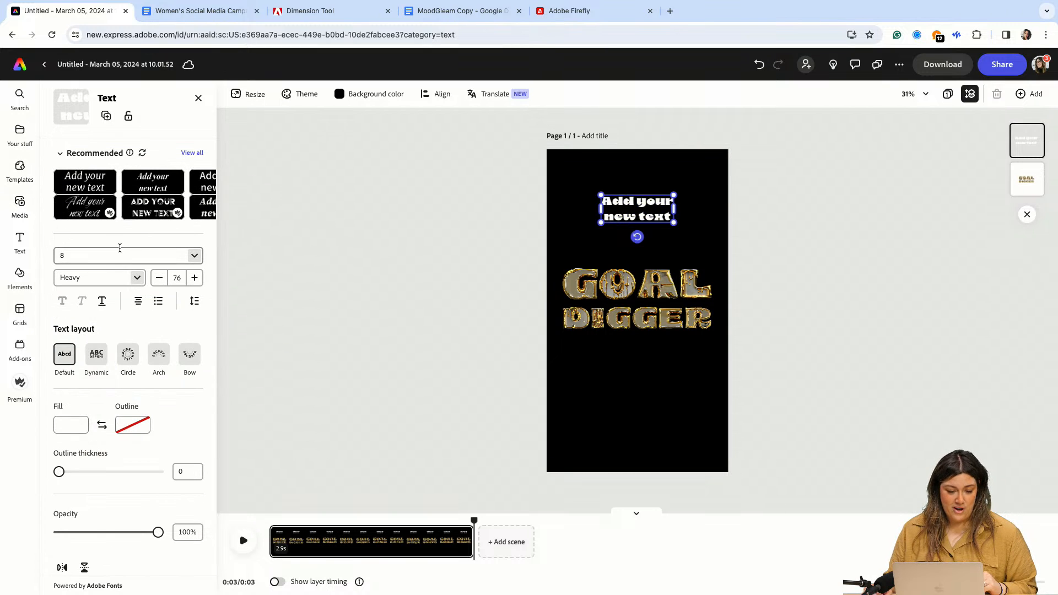
{"action": "left_click", "coordinate": [80, 252]}
{"action": "type", "text": "elza"}
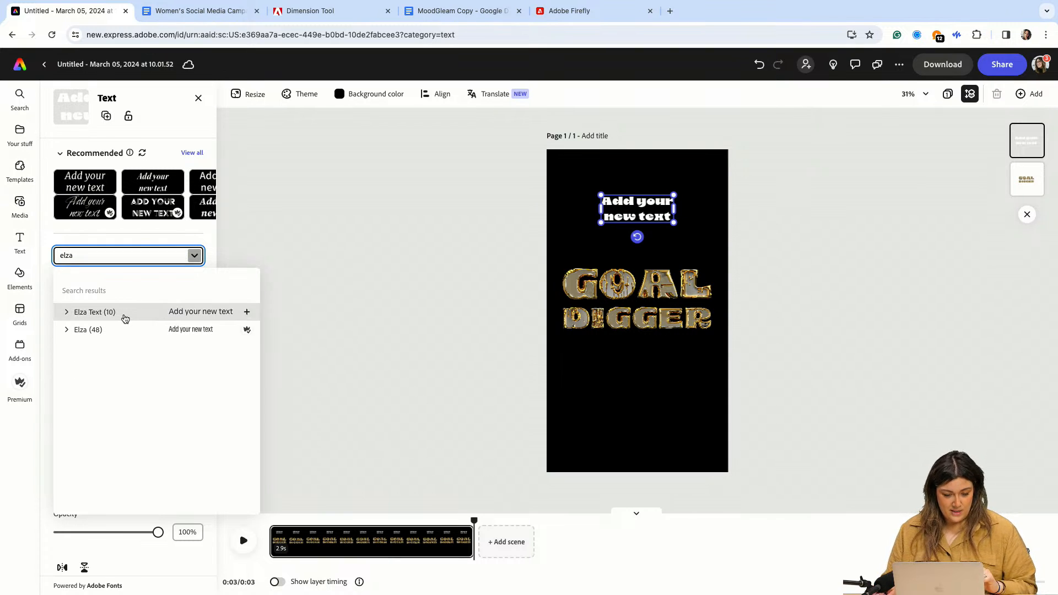
{"action": "left_click", "coordinate": [123, 312]}
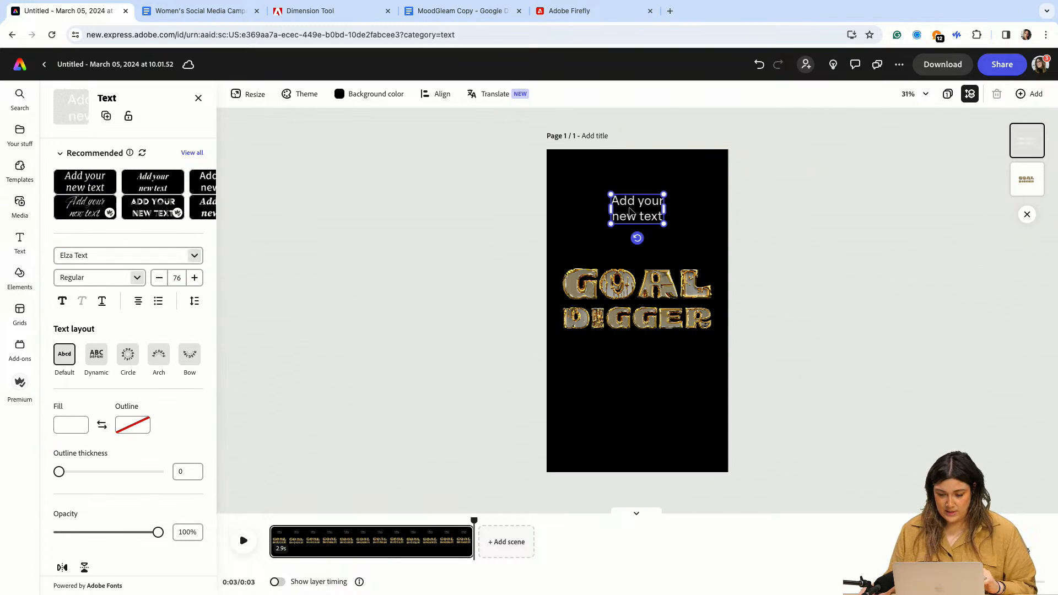
- Replace the placeholder text above the GOAL DIGGER slogan with "TAG A QUEEN!"
{"action": "double_click", "coordinate": [621, 202]}
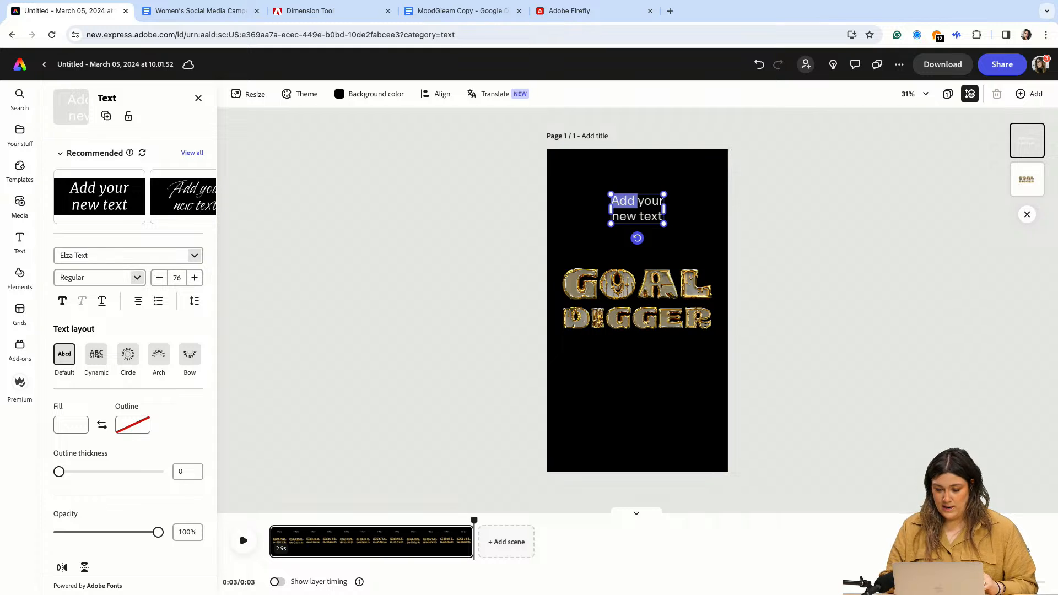
{"action": "left_click", "coordinate": [627, 200]}
{"action": "left_click_drag", "start_coordinate": [664, 216], "coordinate": [613, 196]}
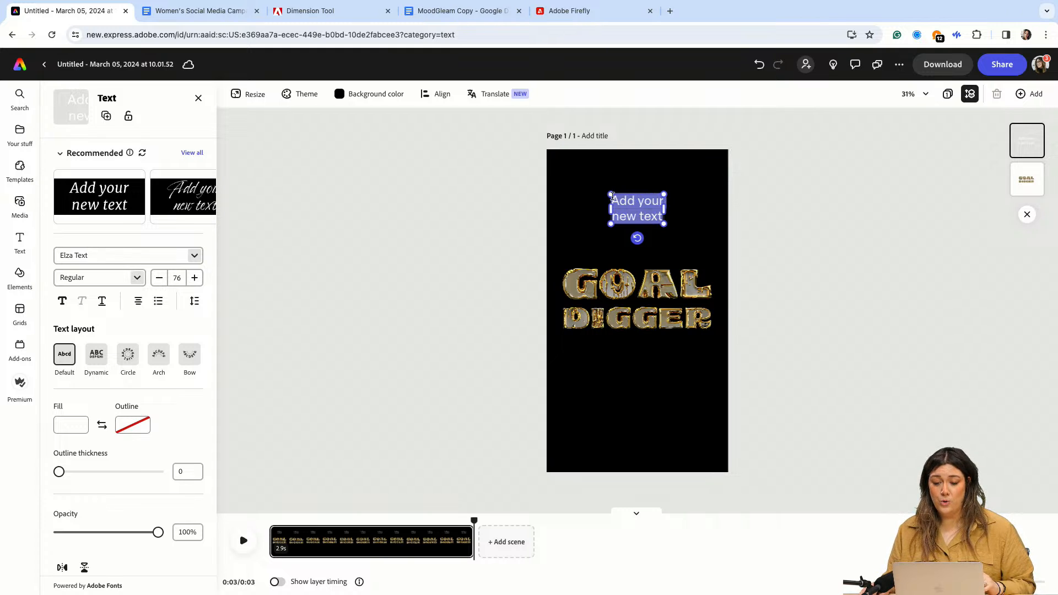
{"action": "key", "text": "BackSpace"}
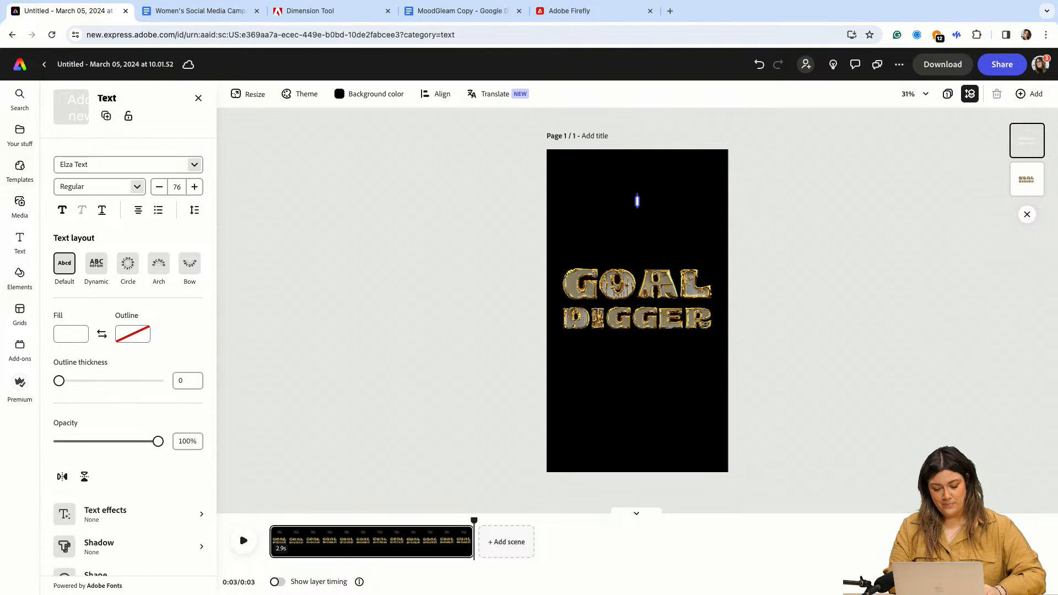
{"action": "type", "text": "TAG A"}
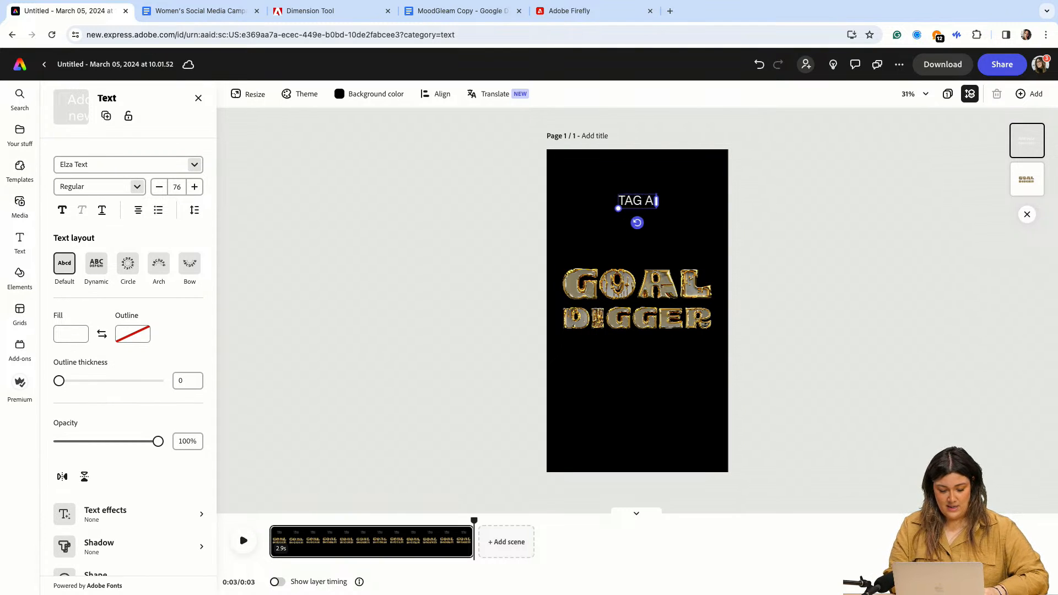
{"action": "type", "text": " QUEEN"}
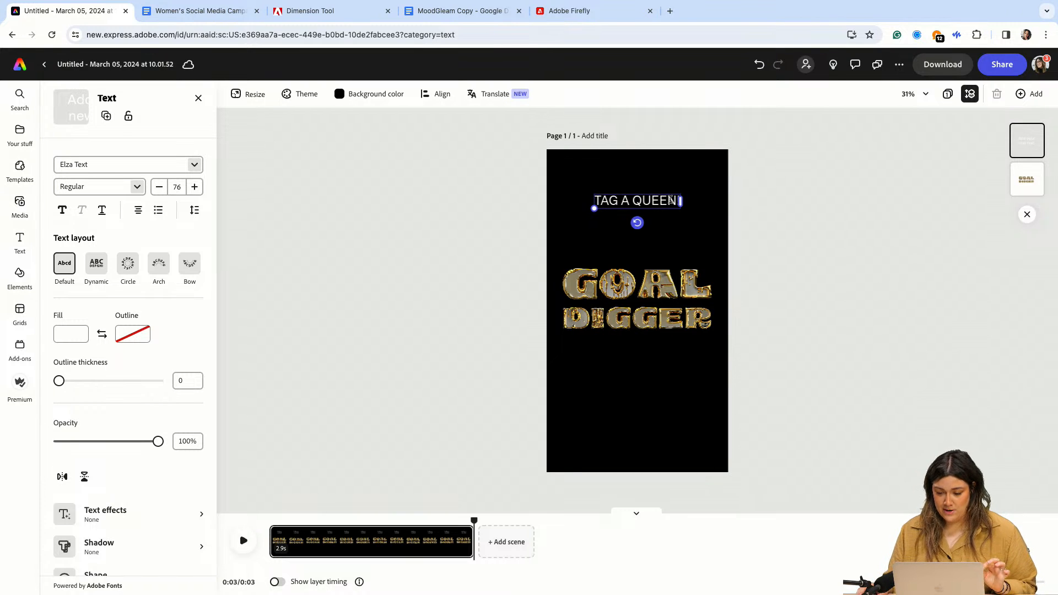
- Make the whole "TAG A QUEEN!" line bold
{"action": "left_click_drag", "start_coordinate": [681, 201], "coordinate": [594, 202]}
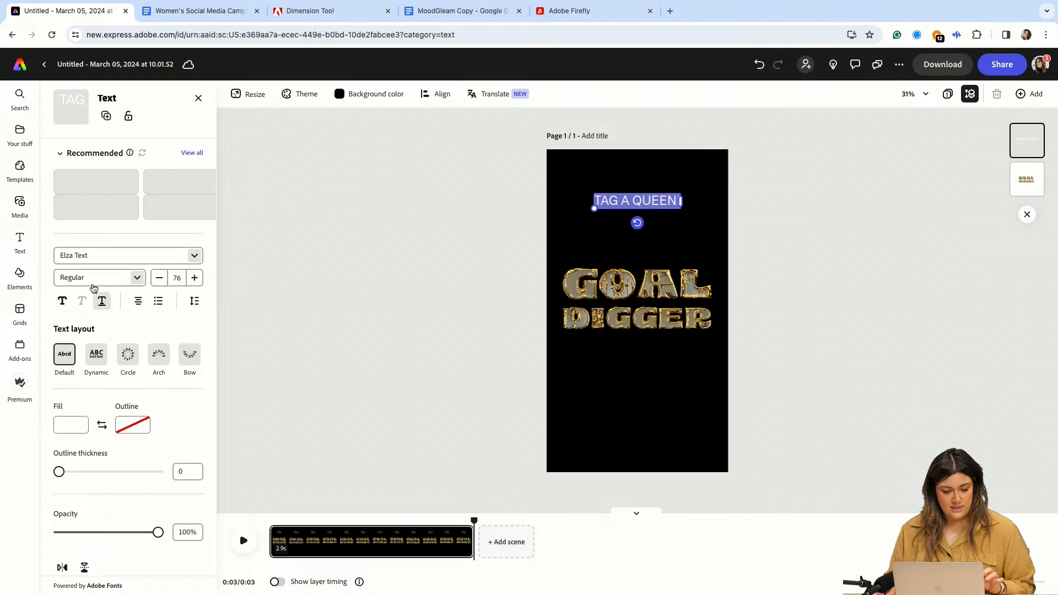
{"action": "left_click", "coordinate": [62, 301]}
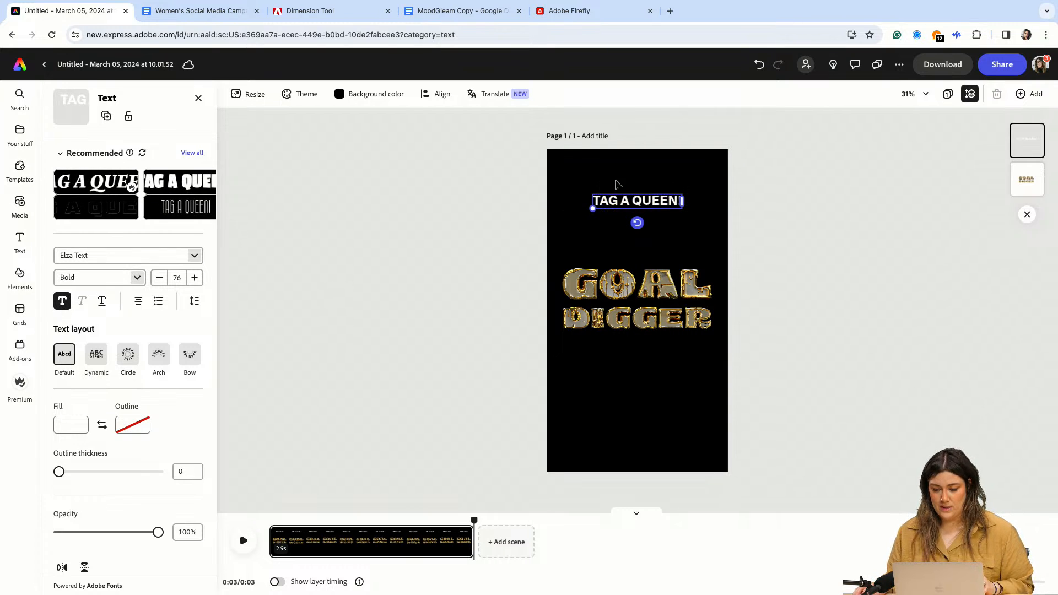
{"action": "left_click", "coordinate": [656, 196]}
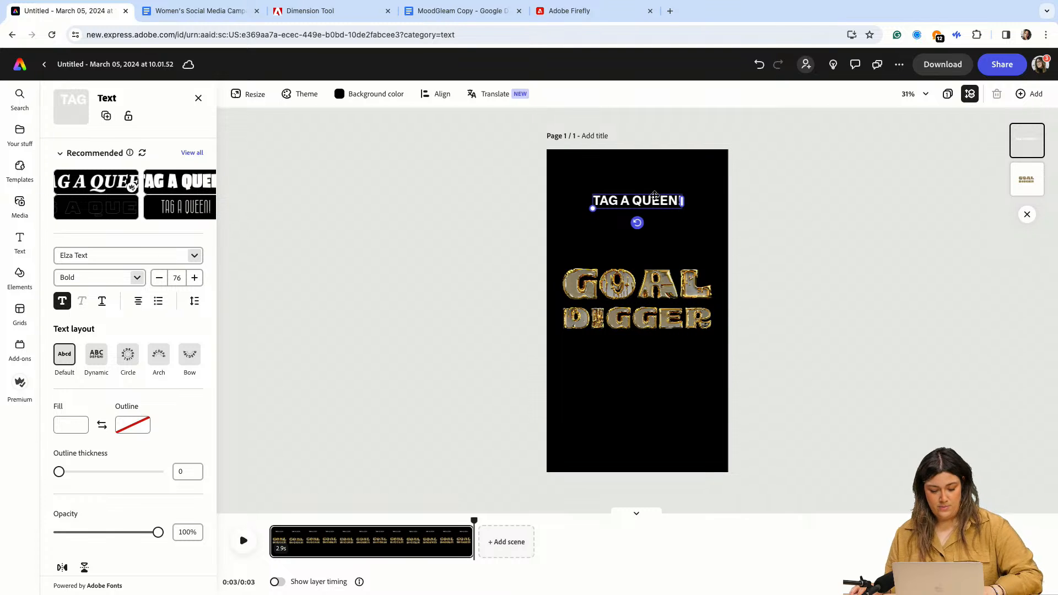
- Paste the copied "Goal Digger" text as a new text box and move it below the slogan, near the page's lower edge
{"action": "left_click", "coordinate": [656, 429]}
{"action": "key", "text": "ctrl+v"}
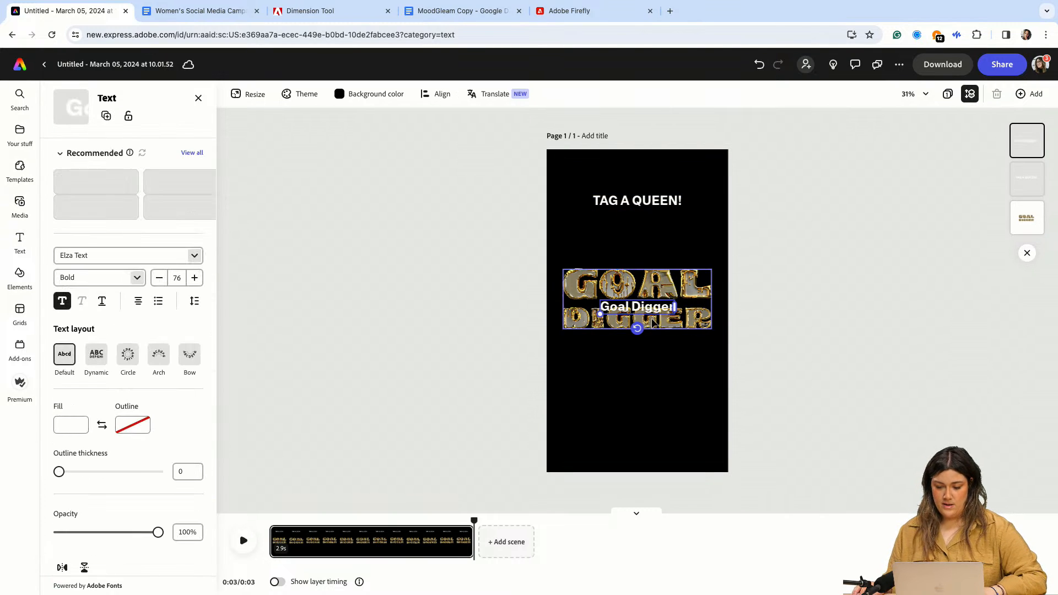
{"action": "left_click_drag", "start_coordinate": [652, 325], "coordinate": [684, 428]}
- Replace the pasted text near the page's lower edge with "WOMEN HISTORY MONTH"
{"action": "double_click", "coordinate": [656, 430]}
{"action": "type", "text": "Women"}
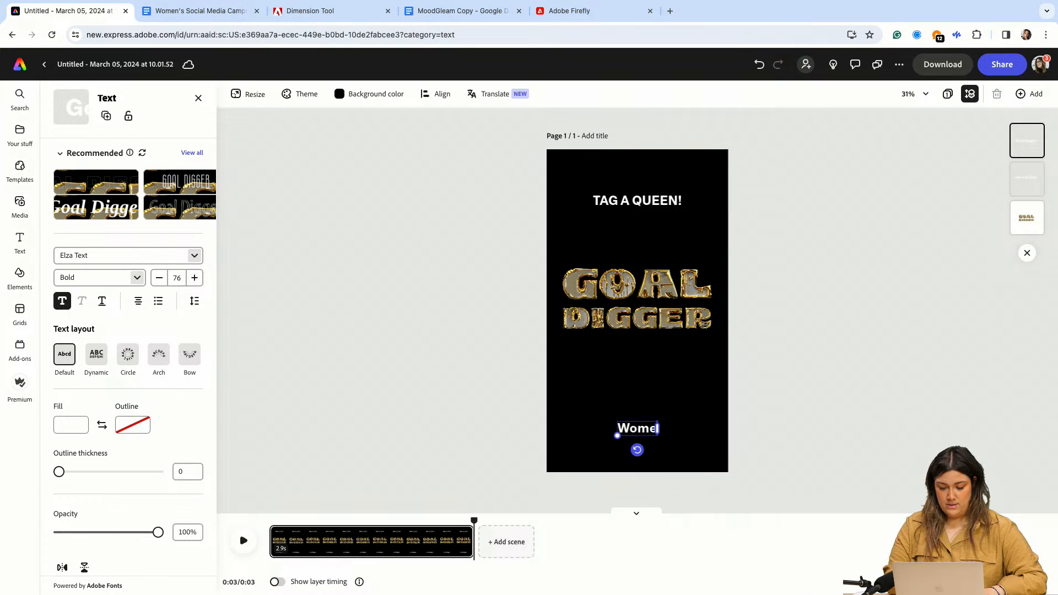
{"action": "key", "text": "BackSpace"}
{"action": "key", "text": "BackSpace"}
{"action": "key", "text": "BackSpace"}
{"action": "key", "text": "BackSpace"}
{"action": "key", "text": "BackSpace"}
{"action": "type", "text": "WOEMN"}
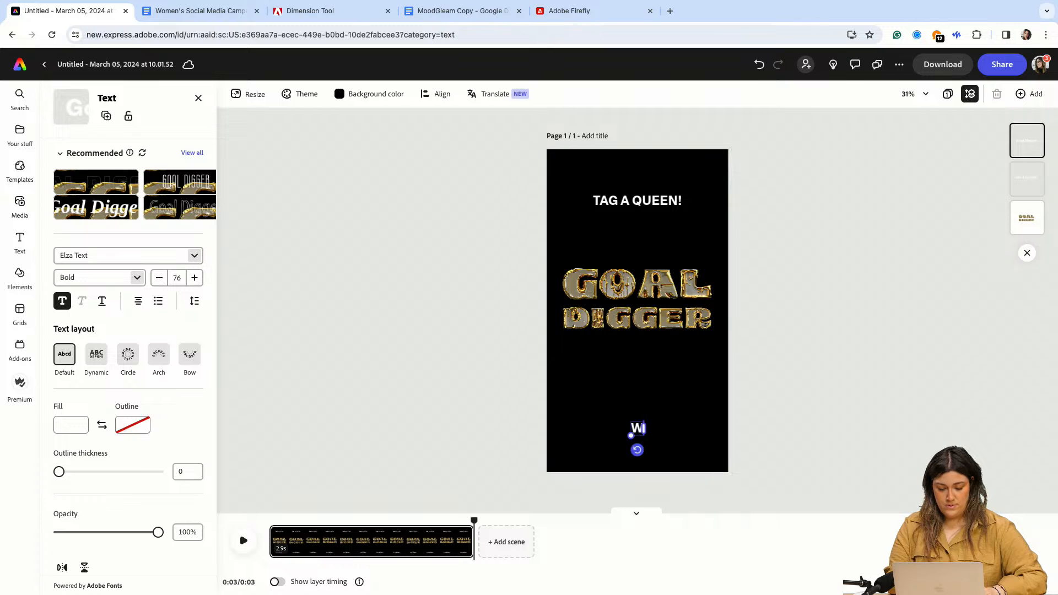
{"action": "key", "text": "BackSpace"}
{"action": "key", "text": "BackSpace"}
{"action": "key", "text": "BackSpace"}
{"action": "type", "text": "MEN"}
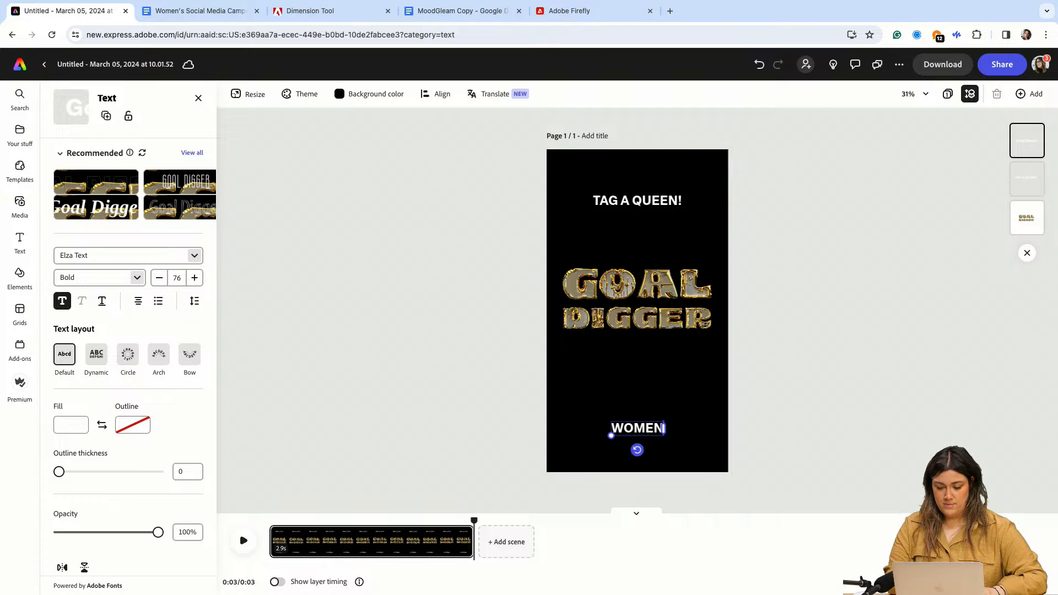
{"action": "type", "text": "S"}
{"action": "key", "text": "BackSpace"}
{"action": "type", "text": "H"}
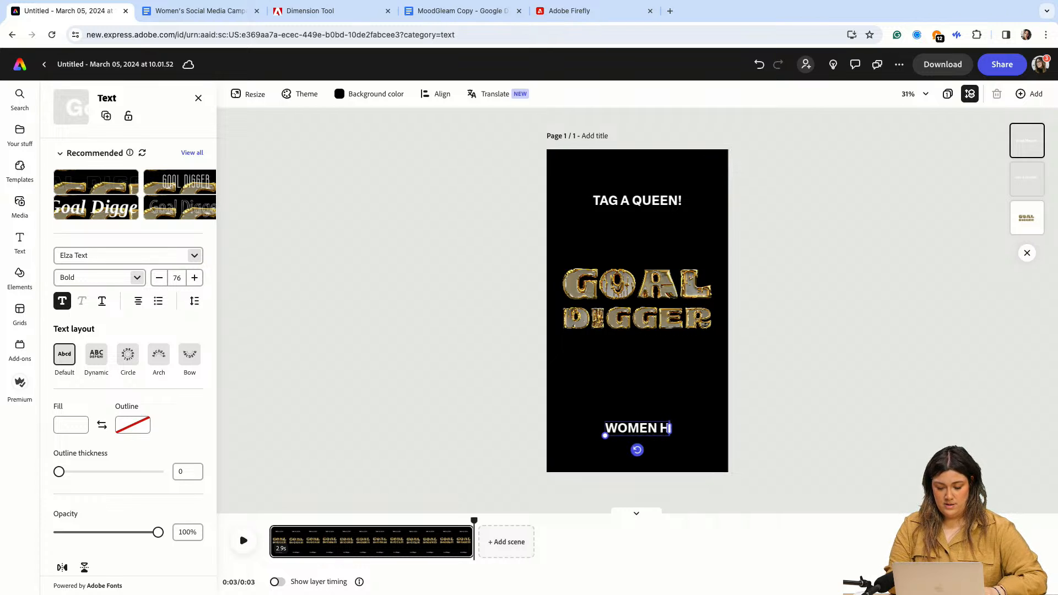
{"action": "type", "text": "ISTORY MONTH"}
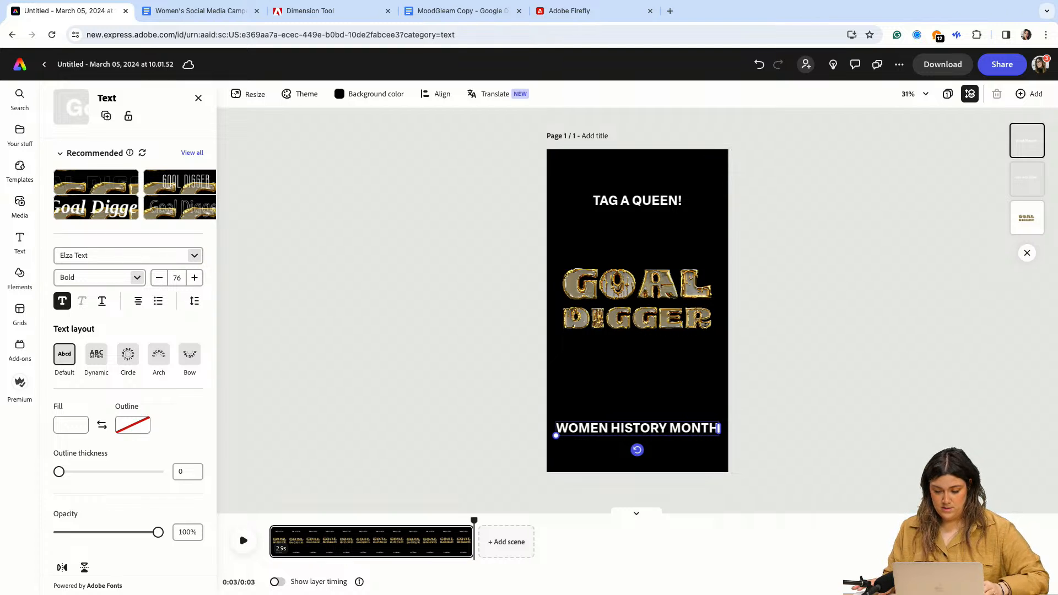
- Reduce the "WOMEN HISTORY MONTH" text to font size 67 and nudge it slightly lower on the page
{"action": "left_click", "coordinate": [159, 278]}
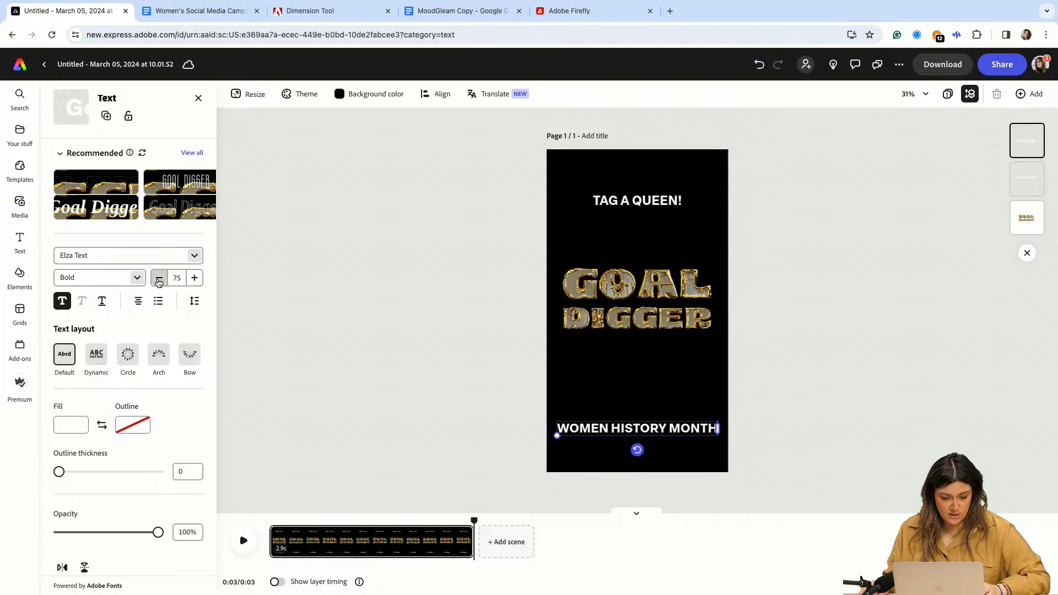
{"action": "left_click", "coordinate": [159, 280]}
{"action": "left_click", "coordinate": [159, 280]}
{"action": "left_click", "coordinate": [159, 280]}
{"action": "left_click", "coordinate": [159, 280]}
{"action": "left_click", "coordinate": [159, 280]}
{"action": "left_click", "coordinate": [158, 280]}
{"action": "left_click", "coordinate": [158, 280]}
{"action": "left_click", "coordinate": [159, 280]}
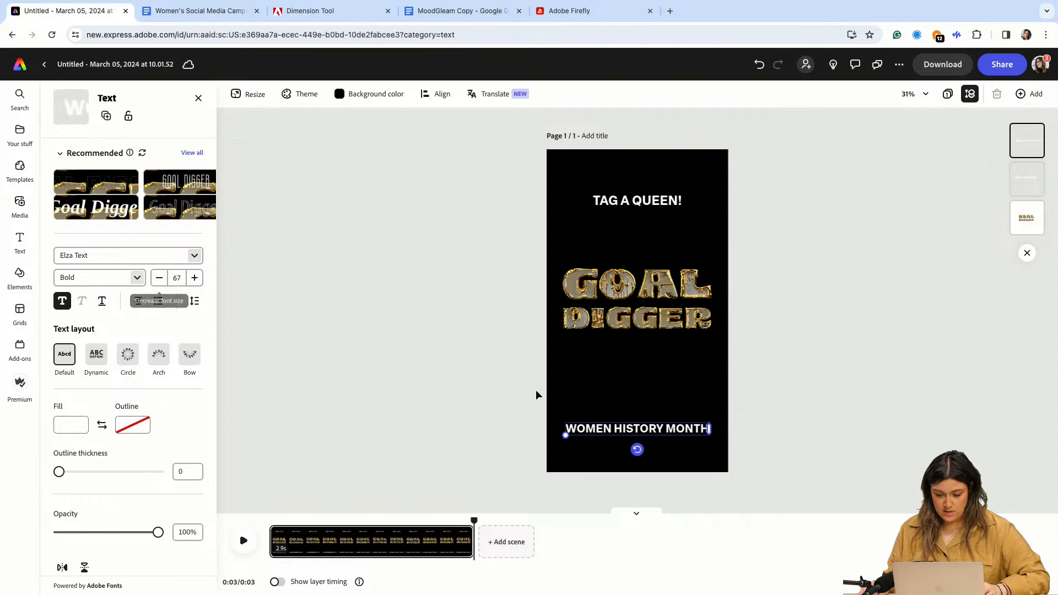
{"action": "left_click_drag", "start_coordinate": [669, 424], "coordinate": [669, 425]}
{"action": "left_click", "coordinate": [762, 250]}
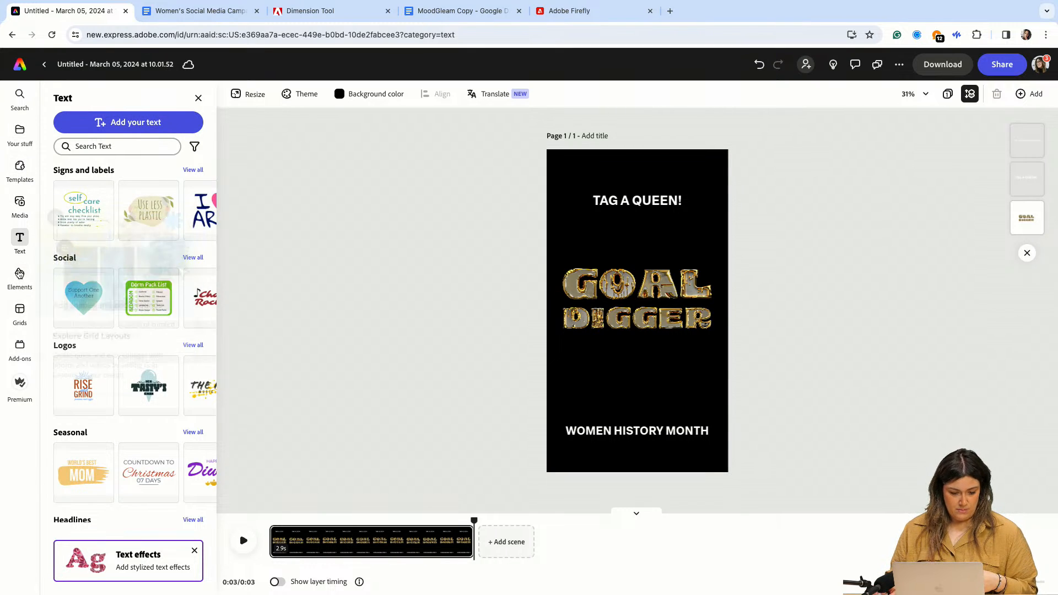
- Start a Text to image generation in the Portrait (3:4) size
{"action": "left_click", "coordinate": [19, 205]}
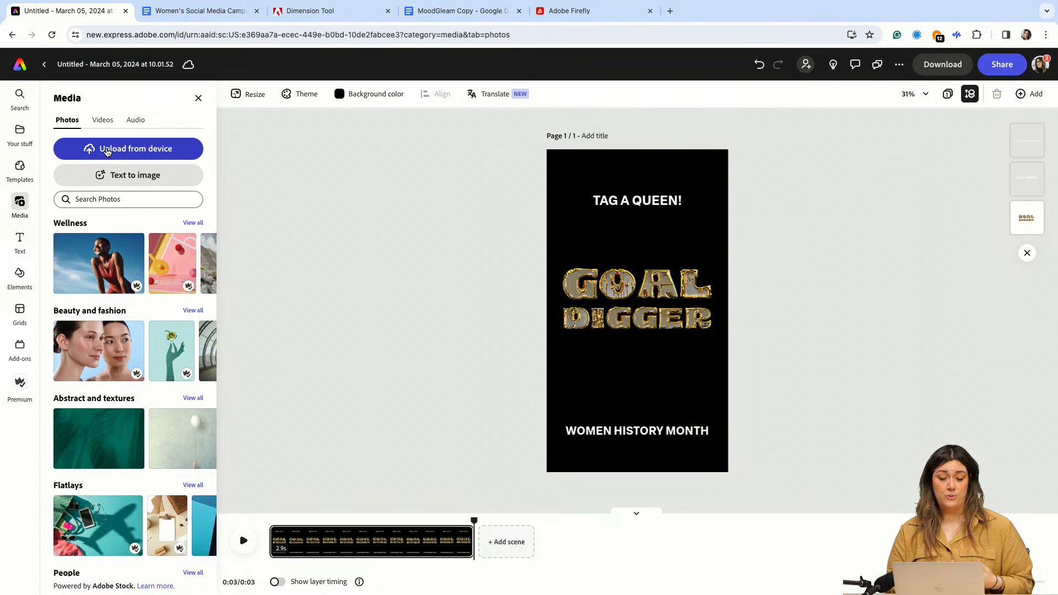
{"action": "left_click", "coordinate": [119, 181]}
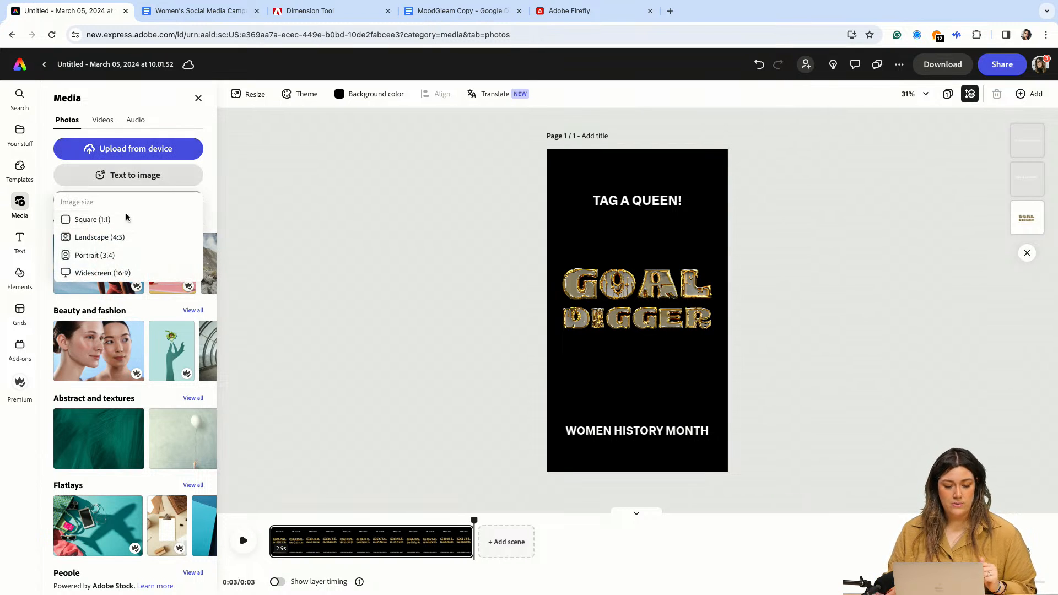
{"action": "left_click", "coordinate": [106, 258]}
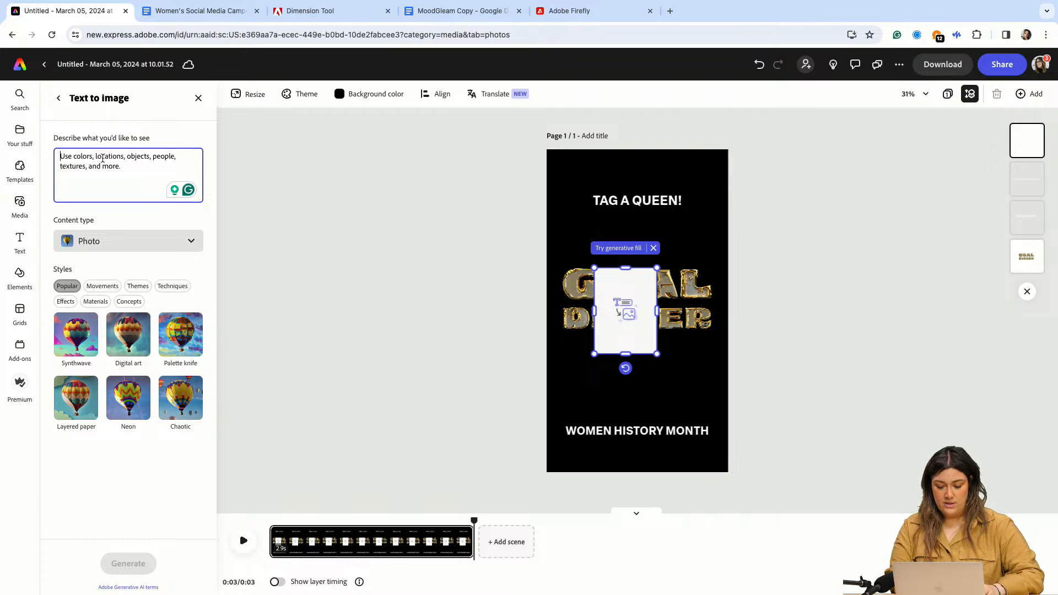
- Generate a photo from the prompt "creative office space, with pile of work, modern looking"
{"action": "type", "text": "c"}
{"action": "key", "text": "BackSpace"}
{"action": "type", "text": "creative office space, with pill of work"}
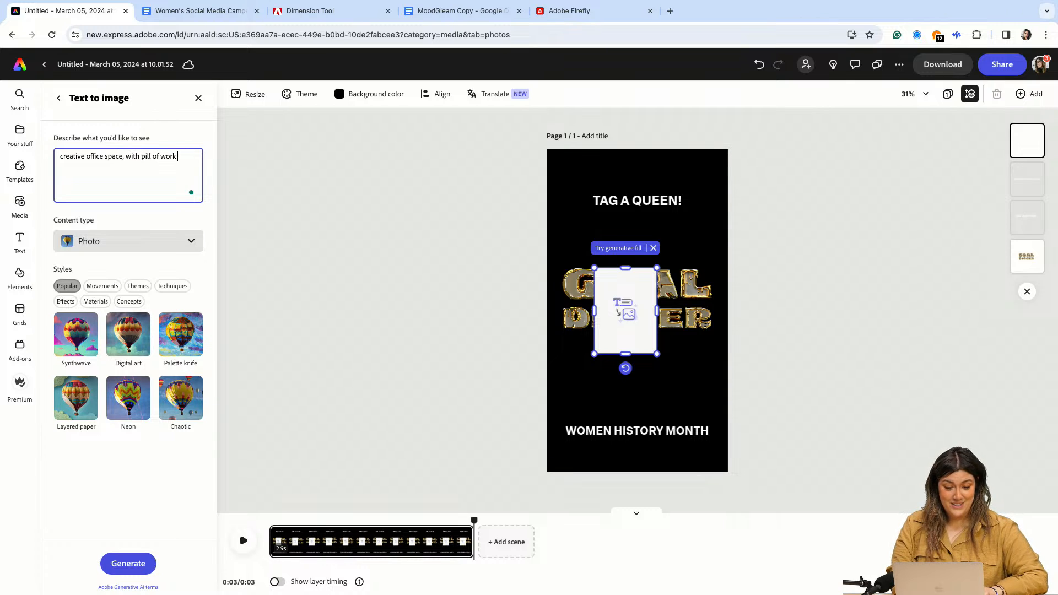
{"action": "type", "text": ","}
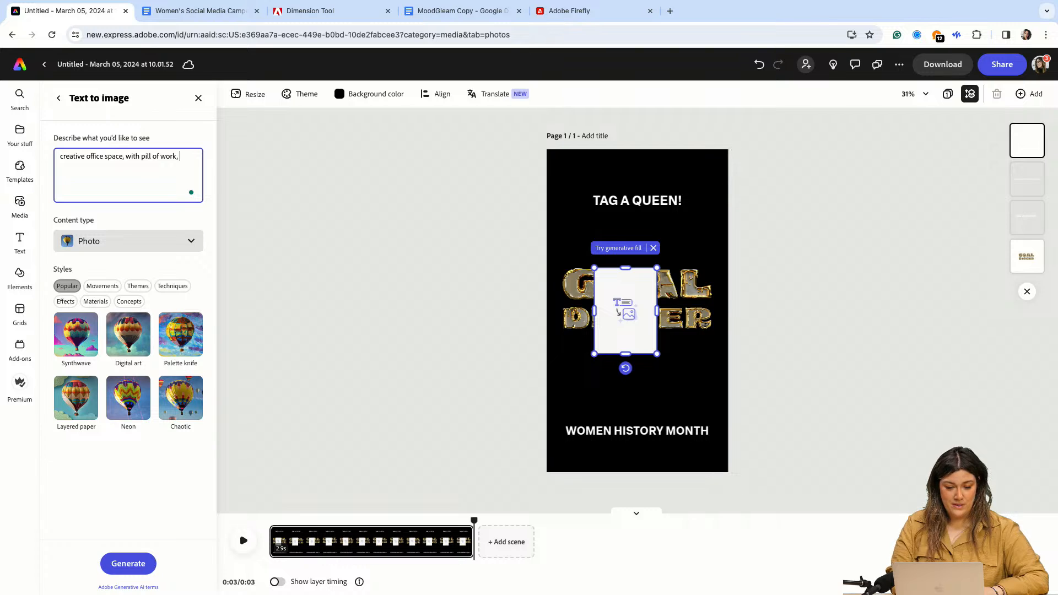
{"action": "left_click", "coordinate": [152, 159]}
{"action": "key", "text": "BackSpace"}
{"action": "type", "text": "e"}
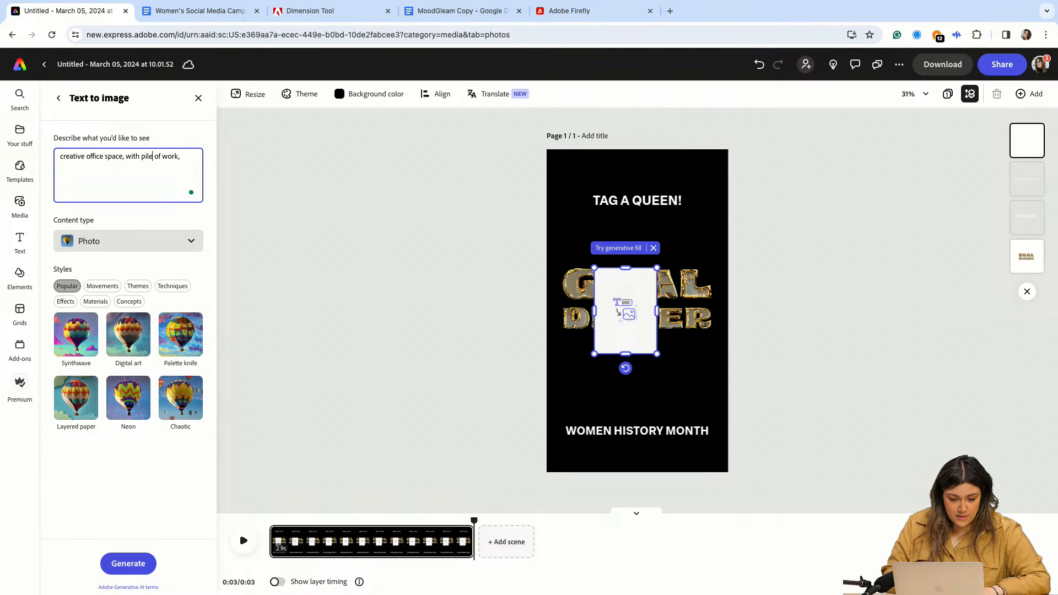
{"action": "left_click", "coordinate": [180, 160]}
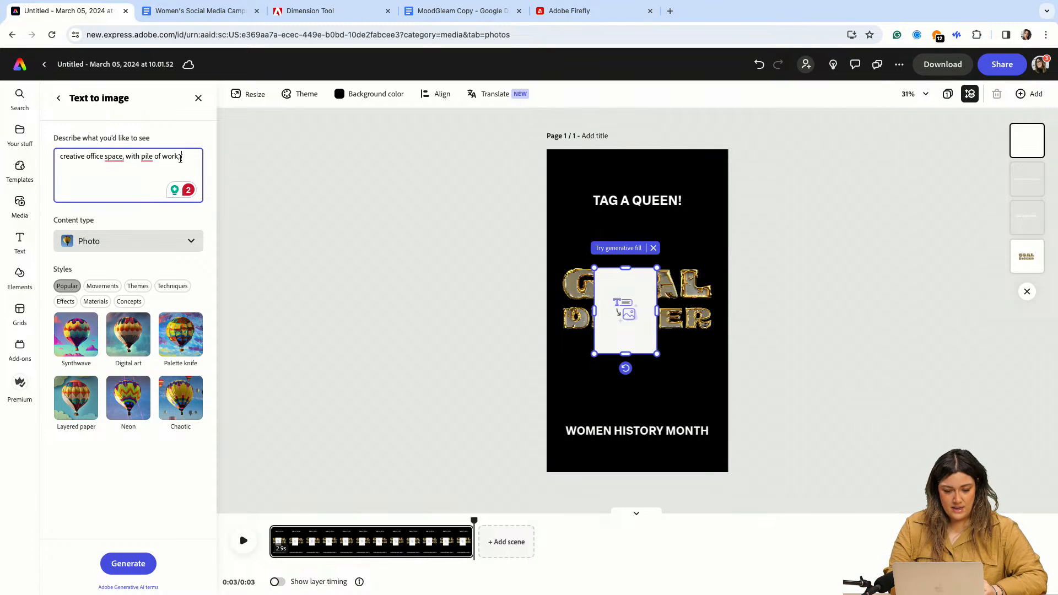
{"action": "type", "text": "modern looking"}
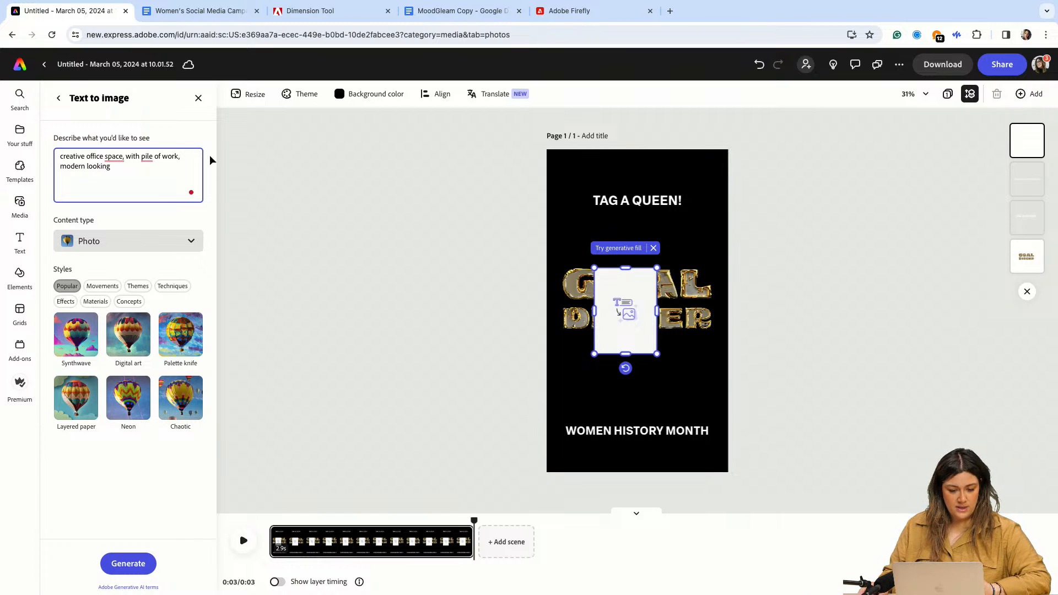
{"action": "left_click", "coordinate": [128, 563]}
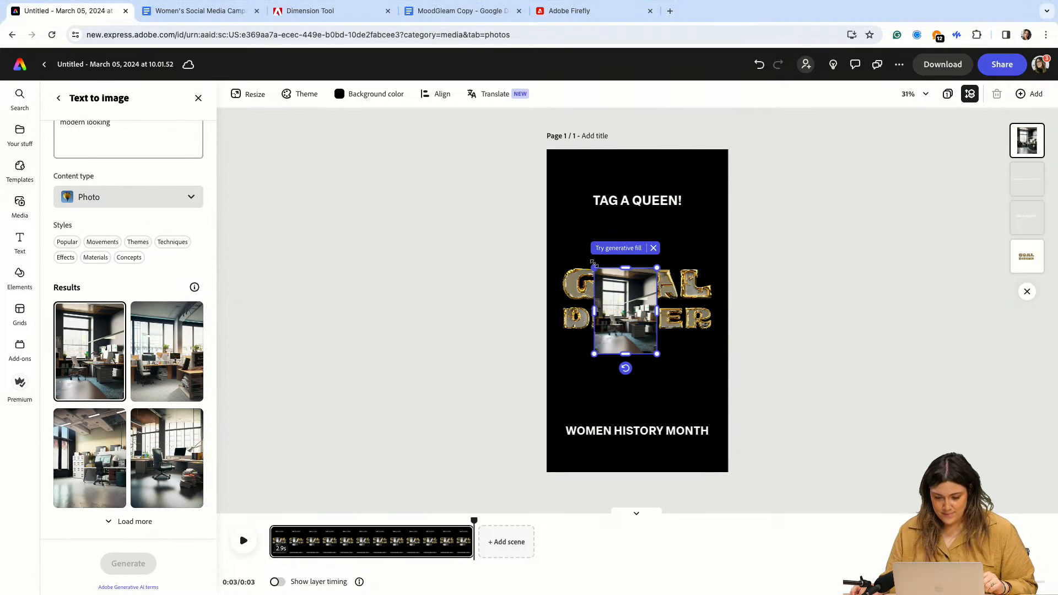
- Add "colourflu" to the start of the image prompt and generate the photo again
{"action": "left_click", "coordinate": [113, 144]}
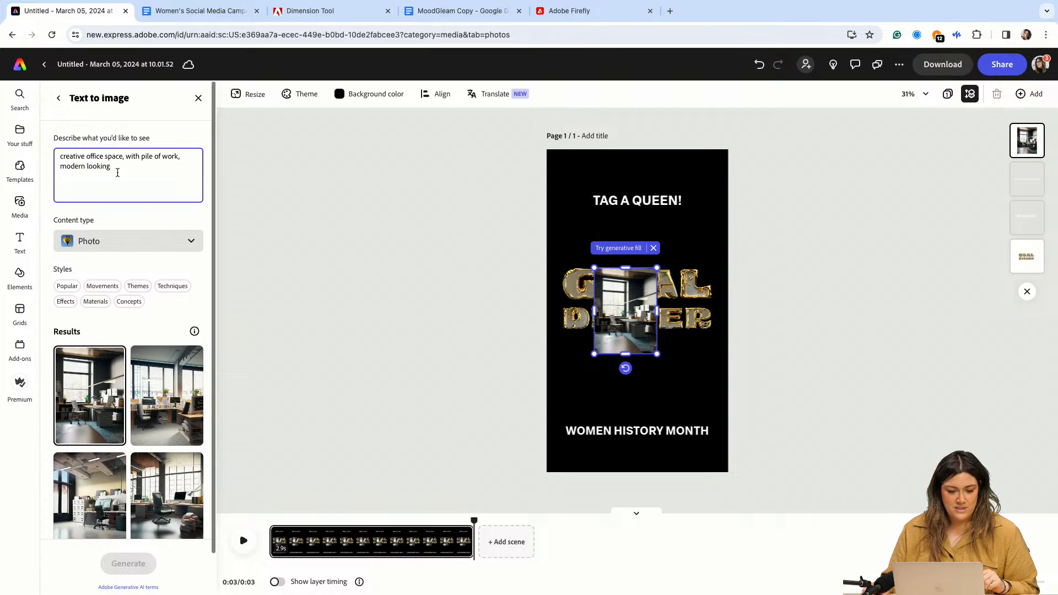
{"action": "type", "text": "colou"}
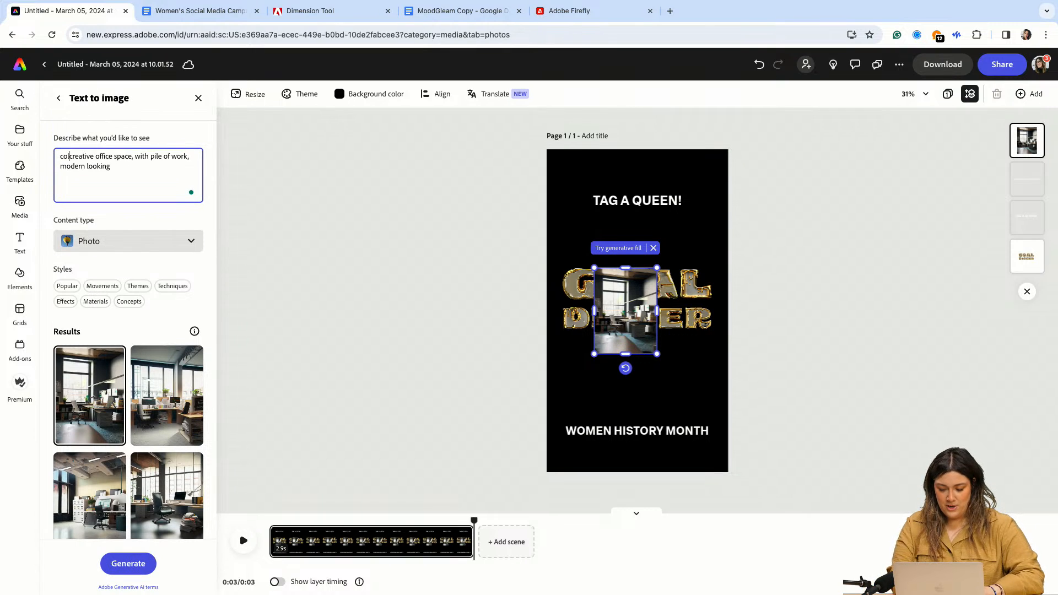
{"action": "type", "text": "rflu"}
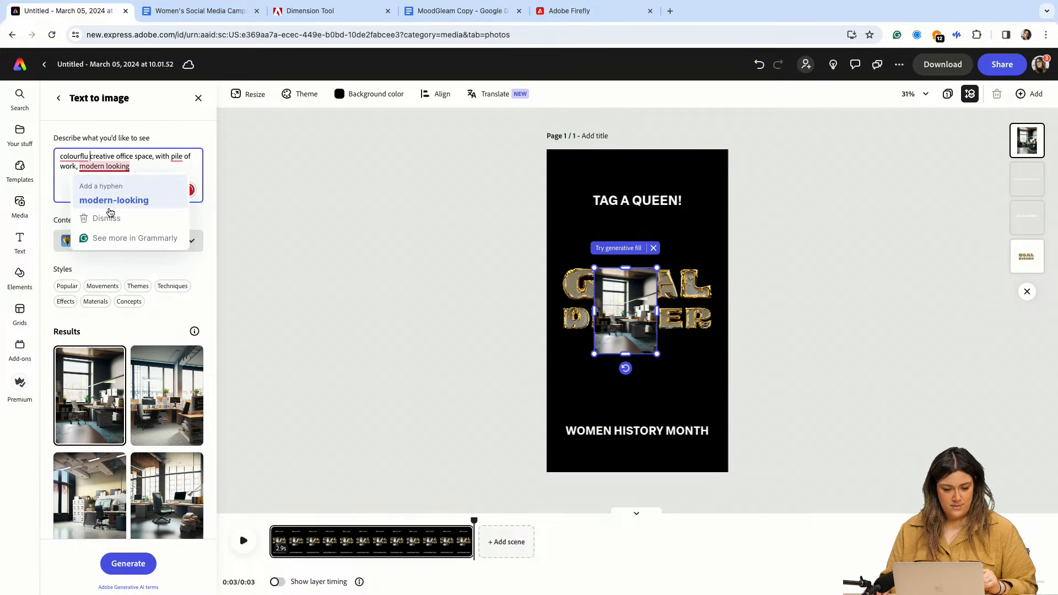
{"action": "left_click", "coordinate": [108, 557]}
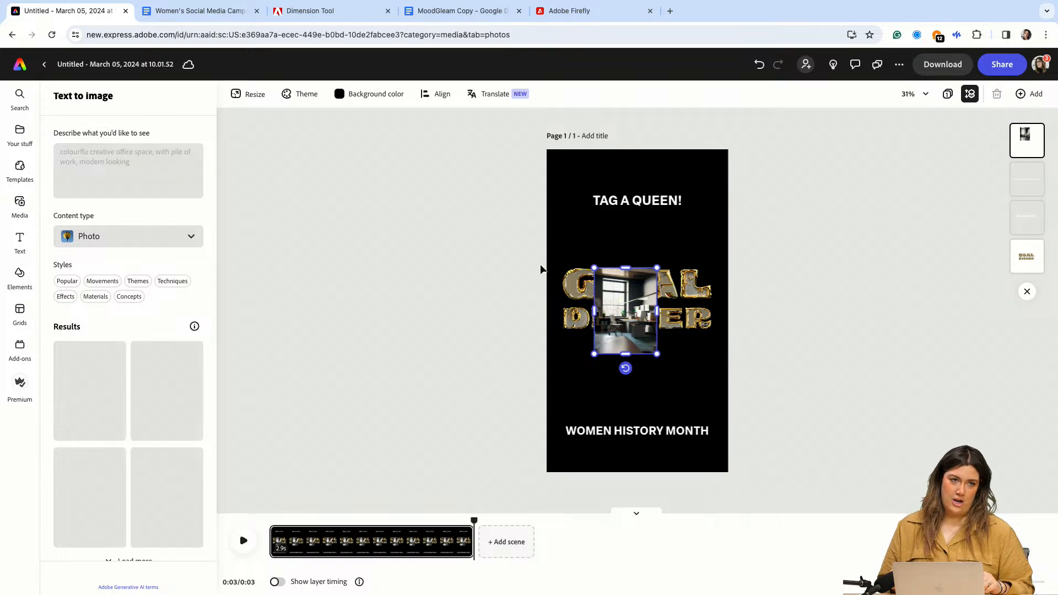
- Enlarge the generated office photo until it covers the whole page and centre it horizontally
{"action": "left_click_drag", "start_coordinate": [592, 267], "coordinate": [552, 208]}
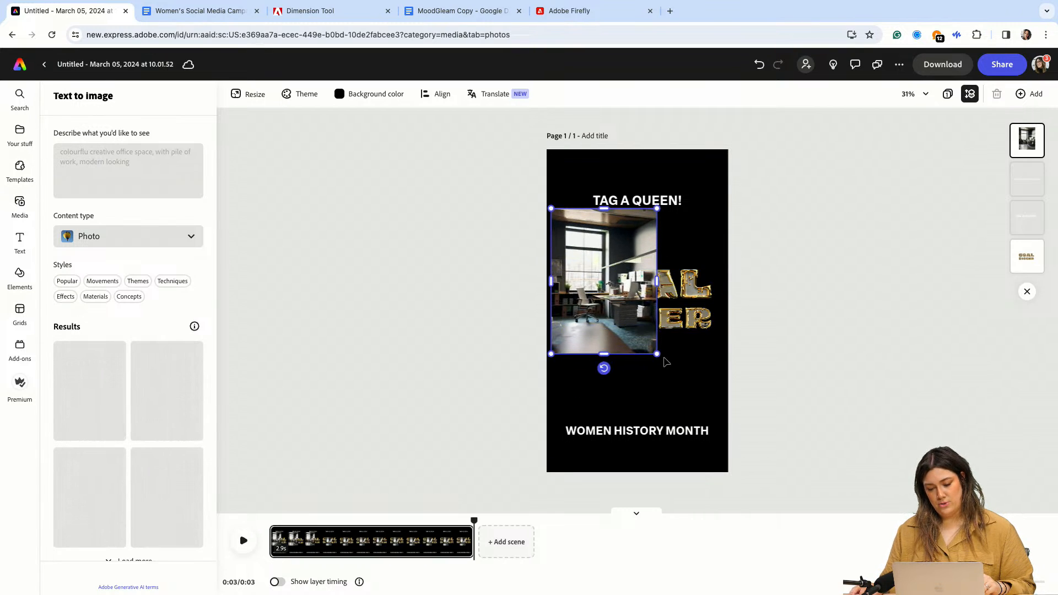
{"action": "scroll", "coordinate": [125, 386], "scroll_direction": "down", "scroll_amount": 2}
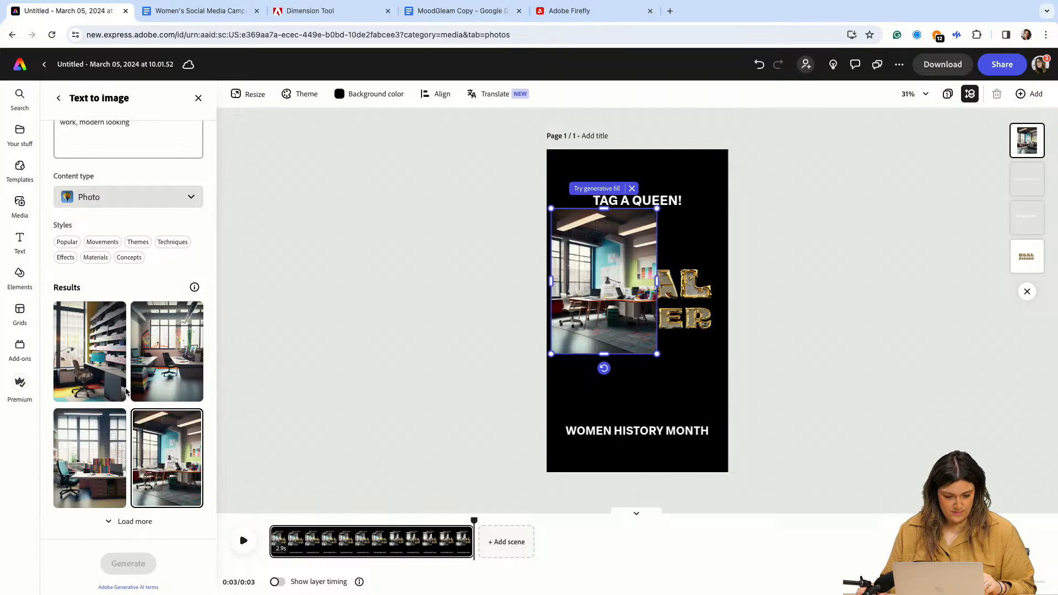
{"action": "mouse_move", "coordinate": [180, 460]}
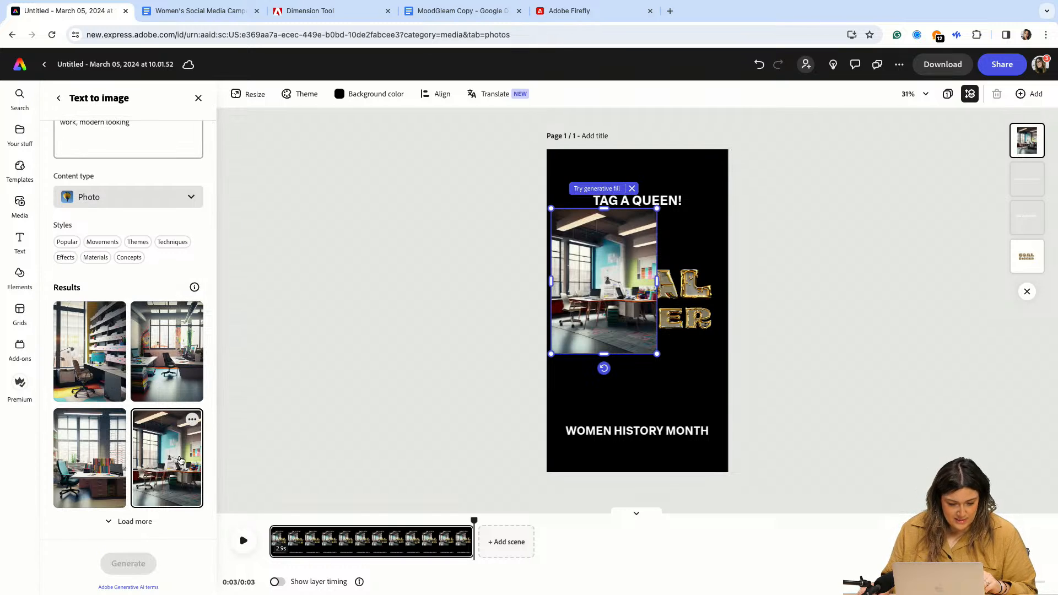
{"action": "left_click_drag", "start_coordinate": [586, 273], "coordinate": [574, 215]}
{"action": "left_click_drag", "start_coordinate": [646, 295], "coordinate": [766, 489]}
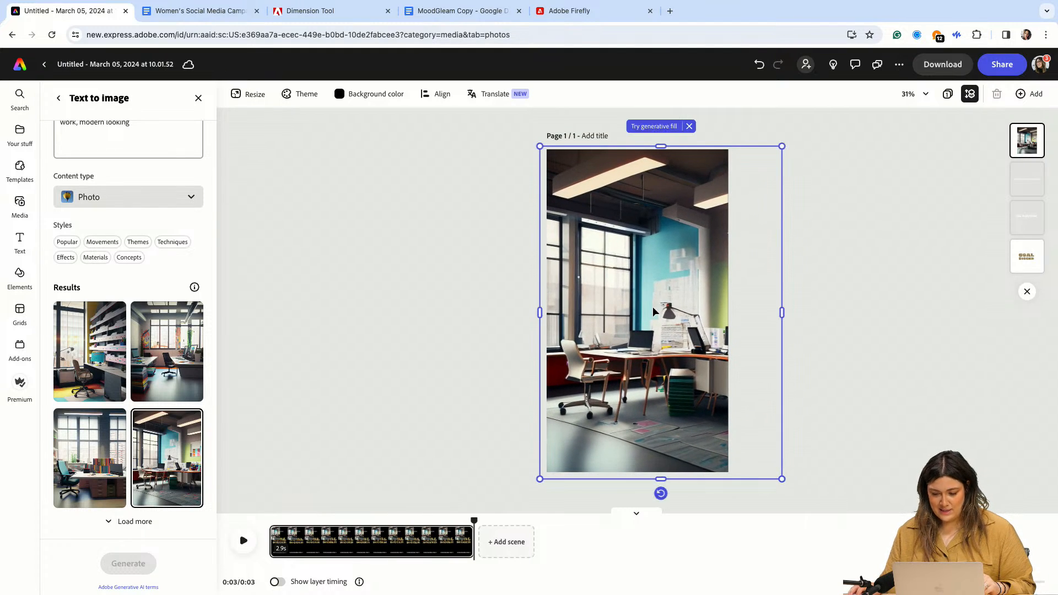
{"action": "left_click_drag", "start_coordinate": [653, 312], "coordinate": [629, 305]}
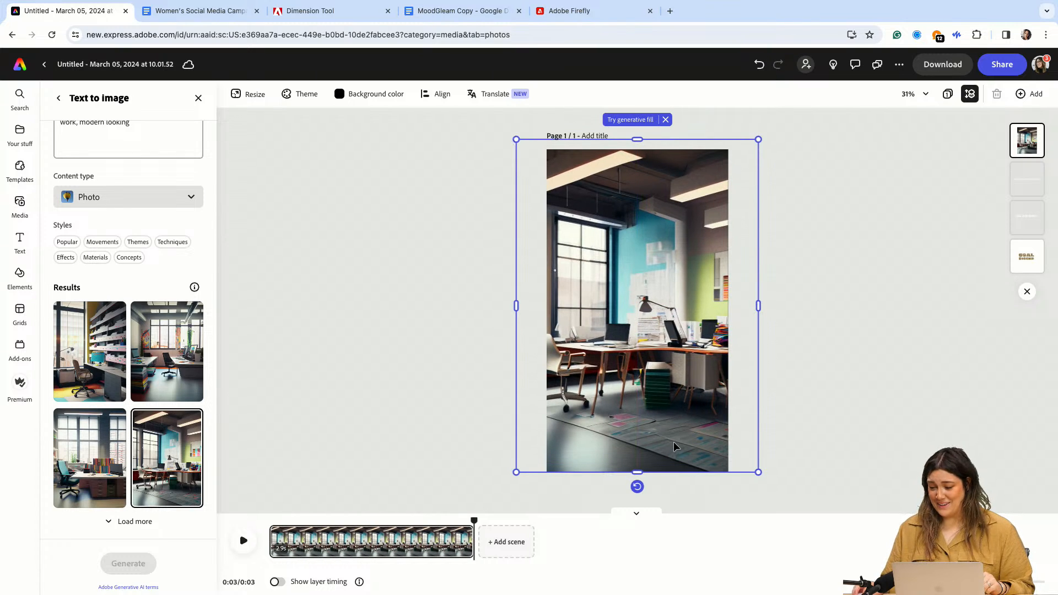
- Send the generated office photo behind the slogan and text, and shift it slightly down the page
{"action": "left_click_drag", "start_coordinate": [1027, 141], "coordinate": [1028, 270]}
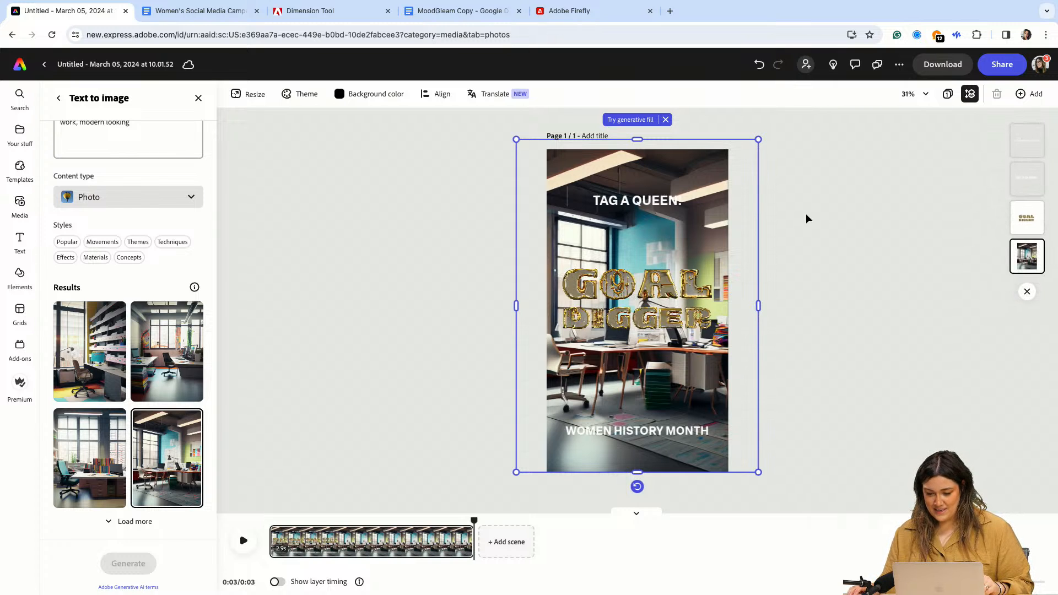
{"action": "left_click_drag", "start_coordinate": [721, 172], "coordinate": [720, 178]}
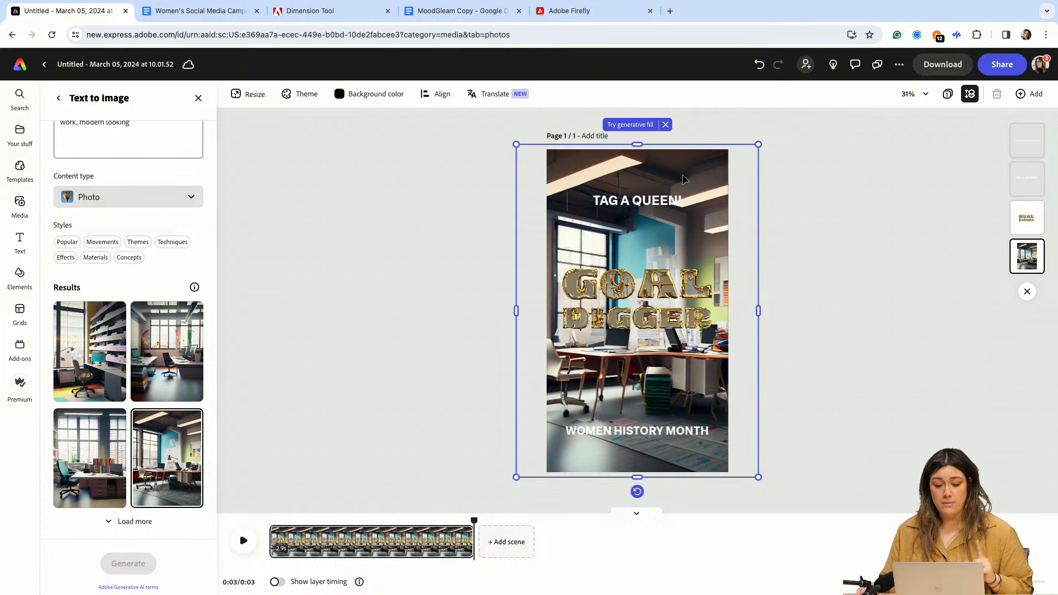
- Lower the office photo's opacity to 49%
{"action": "scroll", "coordinate": [159, 293], "scroll_direction": "up", "scroll_amount": 2}
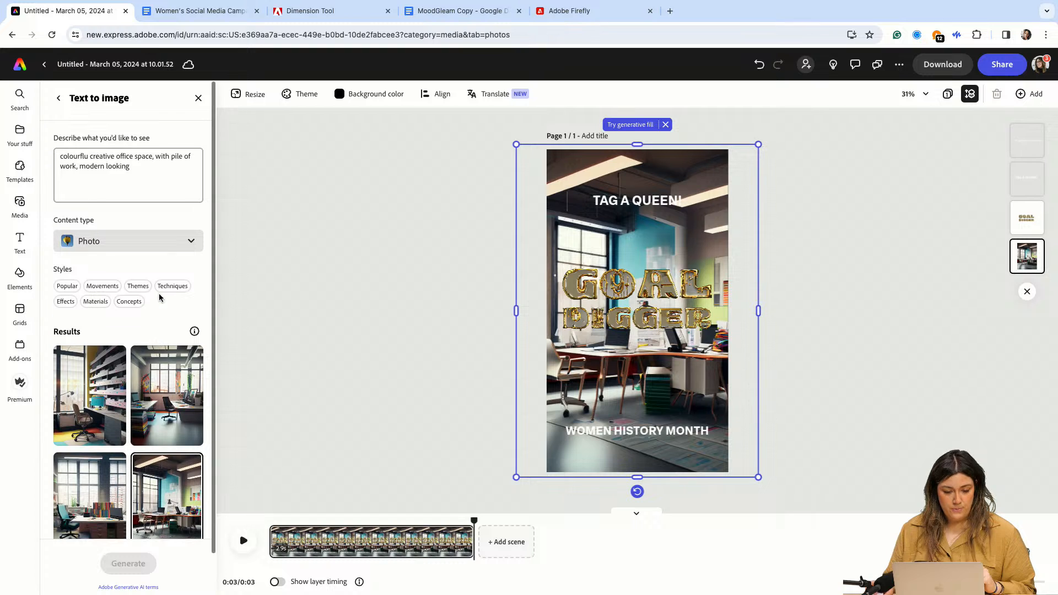
{"action": "left_click", "coordinate": [198, 98]}
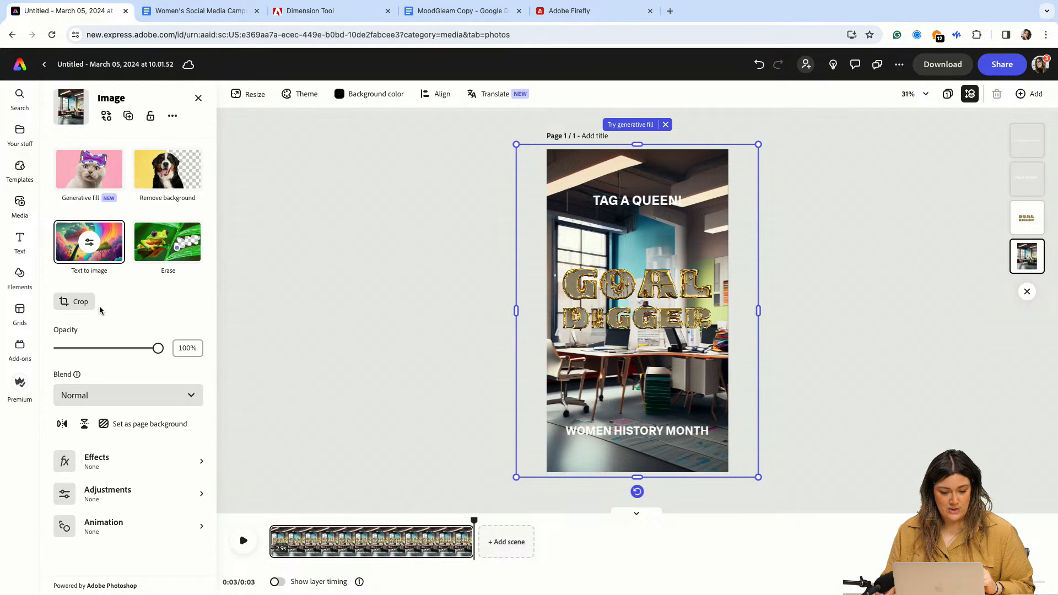
{"action": "left_click_drag", "start_coordinate": [158, 349], "coordinate": [112, 349]}
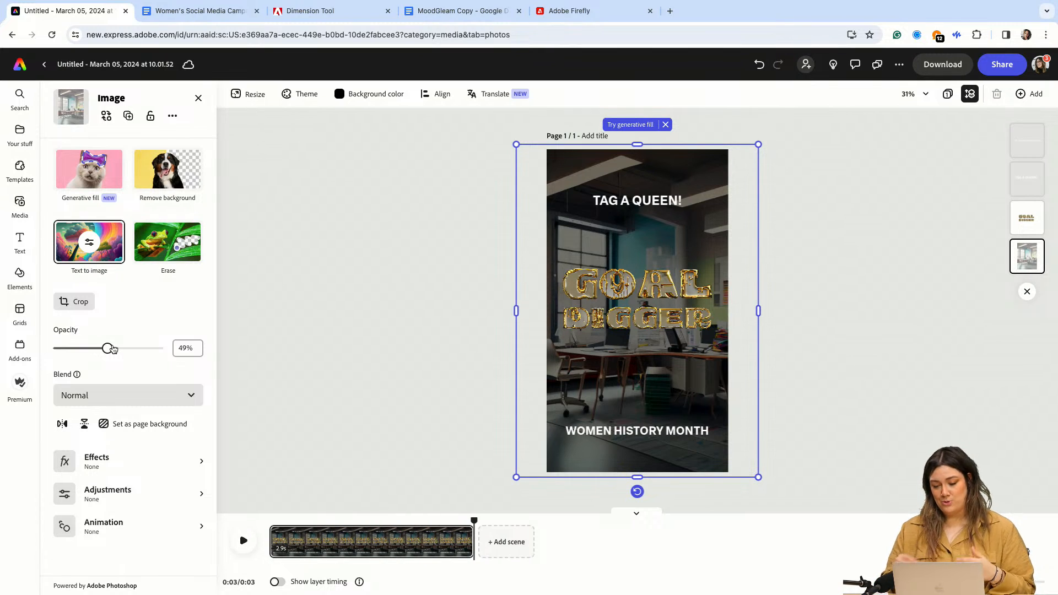
- Try purple #9520BA as the page background colour and return it to black #000000
{"action": "left_click", "coordinate": [353, 96]}
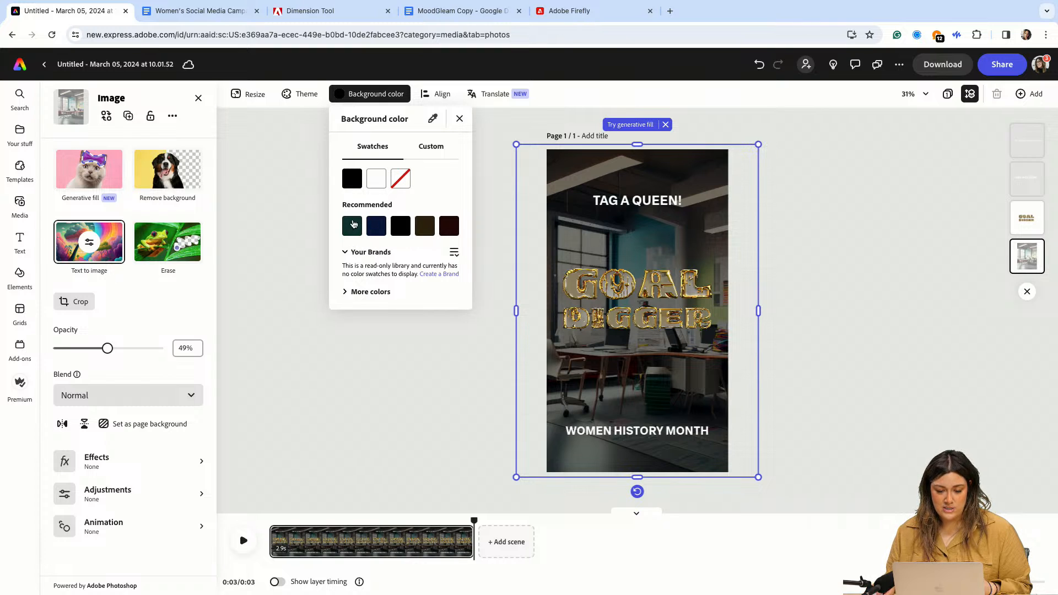
{"action": "left_click", "coordinate": [431, 147]}
{"action": "left_click", "coordinate": [436, 175]}
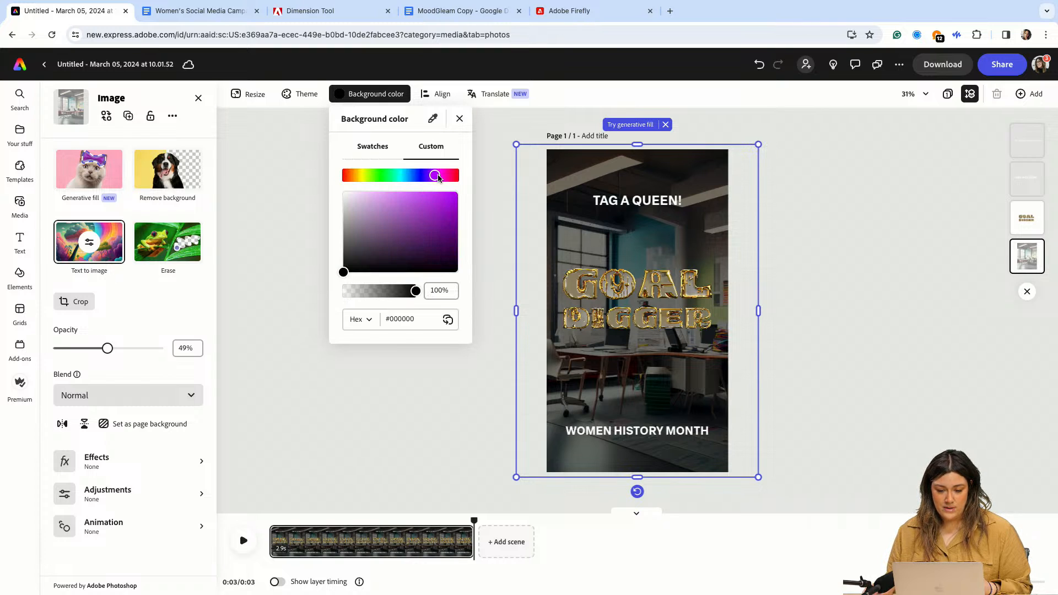
{"action": "left_click", "coordinate": [440, 214]}
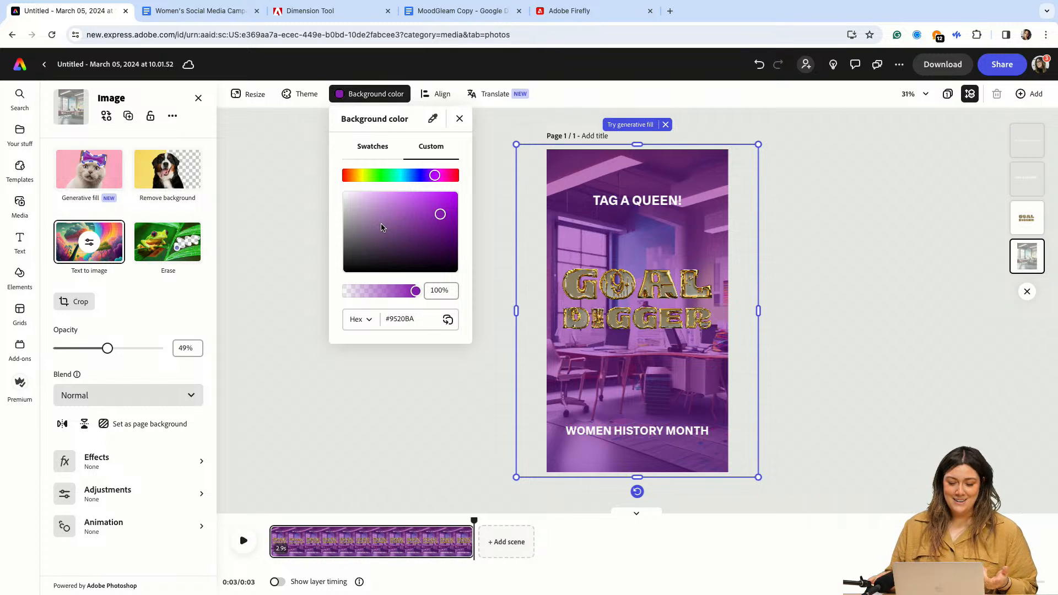
{"action": "mouse_move", "coordinate": [396, 200]}
{"action": "left_mouse_down"}
{"action": "mouse_move", "coordinate": [352, 243]}
{"action": "mouse_move", "coordinate": [340, 278]}
{"action": "left_mouse_up"}
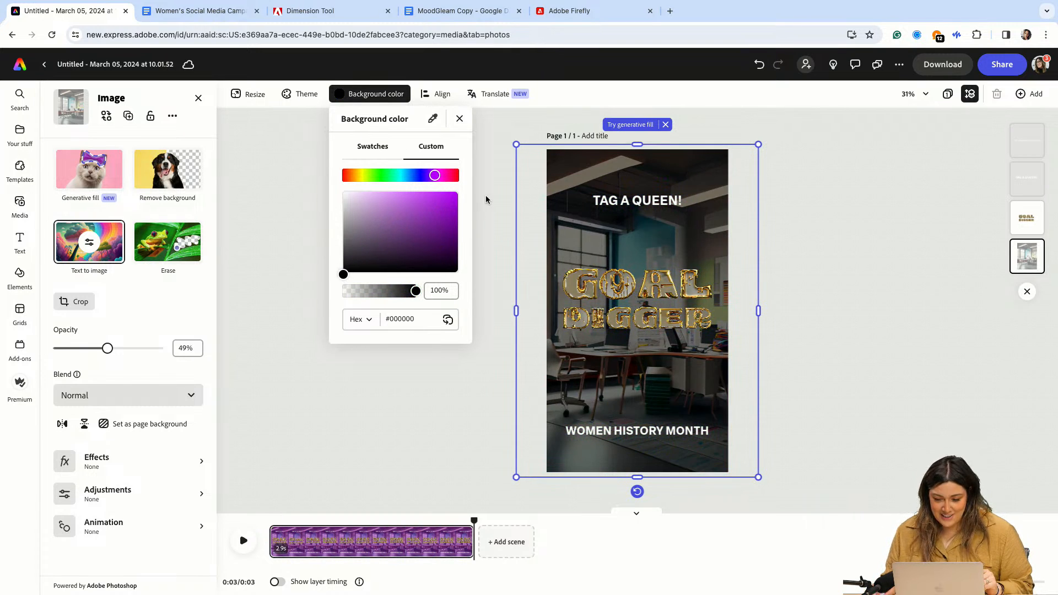
{"action": "left_click", "coordinate": [491, 174]}
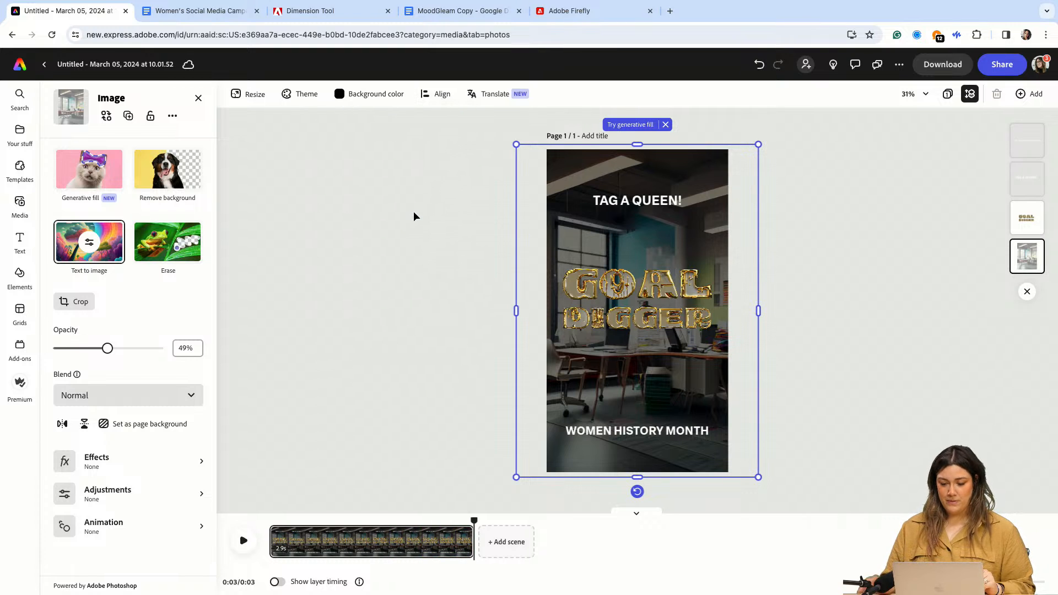
- Play the first scene from its start, and add a second scene trimmed to 3 s
{"action": "left_click_drag", "start_coordinate": [474, 521], "coordinate": [270, 521]}
{"action": "left_click", "coordinate": [243, 540]}
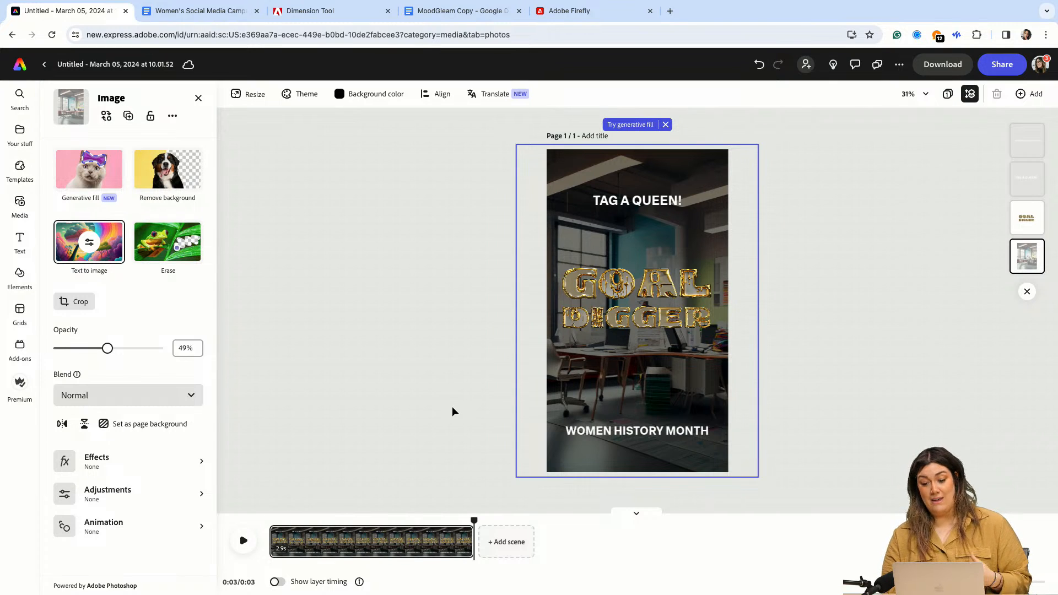
{"action": "left_click", "coordinate": [508, 546]}
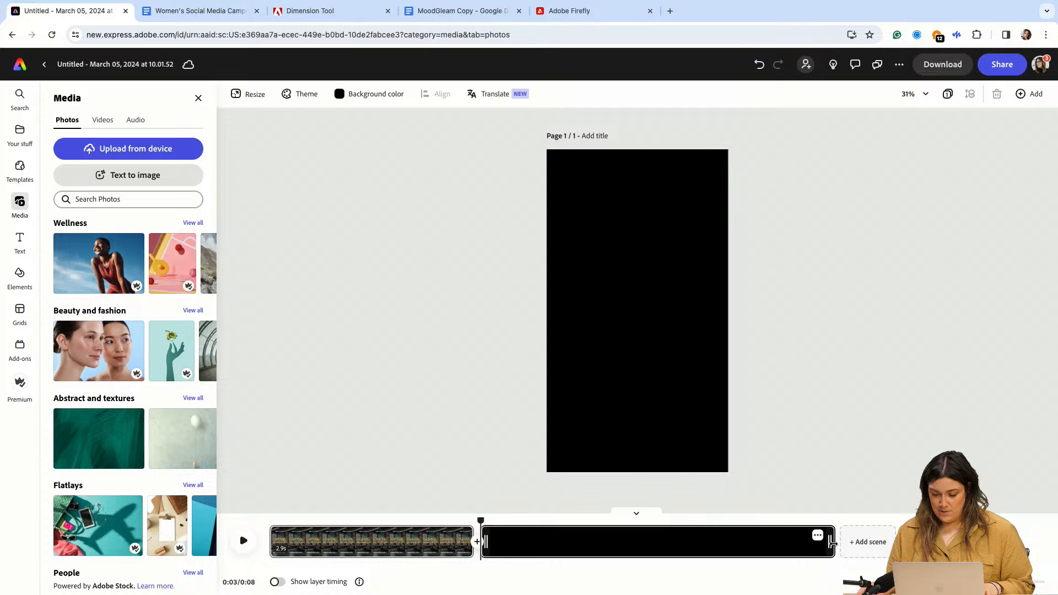
{"action": "left_click_drag", "start_coordinate": [835, 542], "coordinate": [689, 534]}
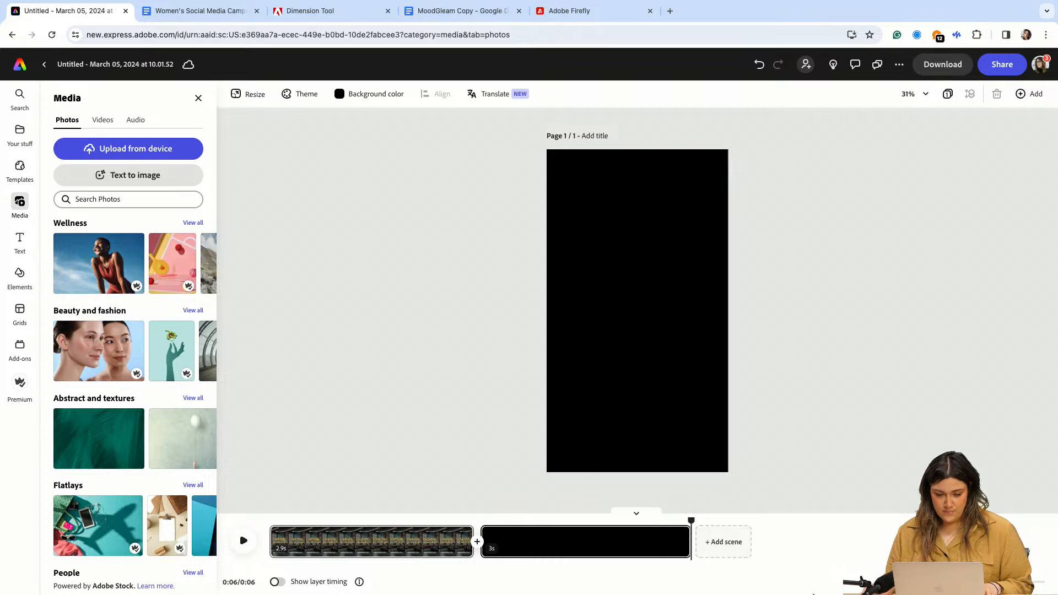
- Select the slogan "Breaking ceilings, not nails" in the Women's Social Media Campaign document in Google Docs
{"action": "left_click", "coordinate": [233, 12]}
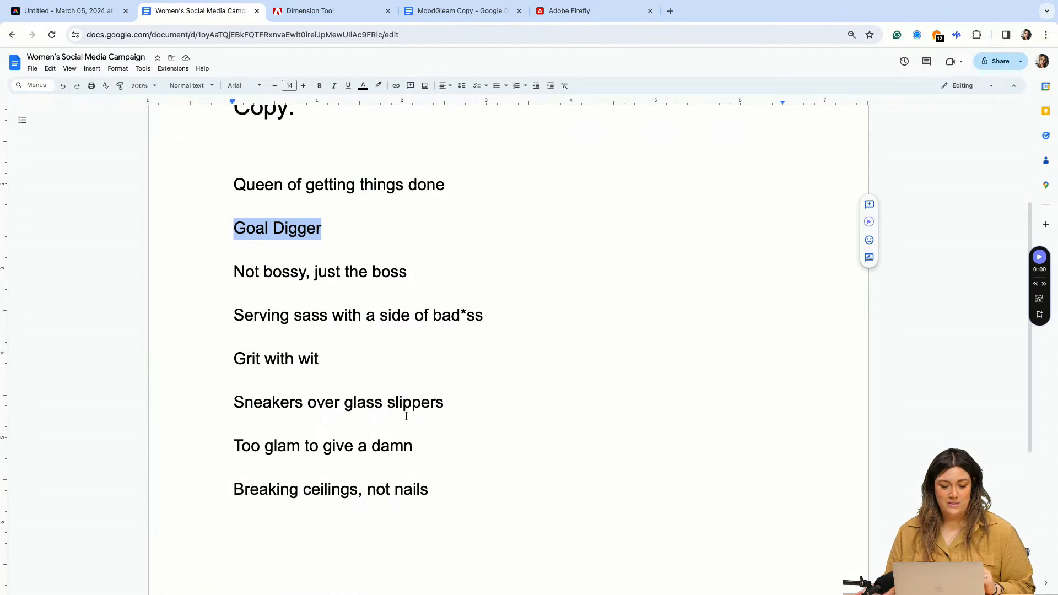
{"action": "scroll", "coordinate": [403, 415], "scroll_direction": "down", "scroll_amount": 1}
{"action": "scroll", "coordinate": [405, 414], "scroll_direction": "up", "scroll_amount": 1}
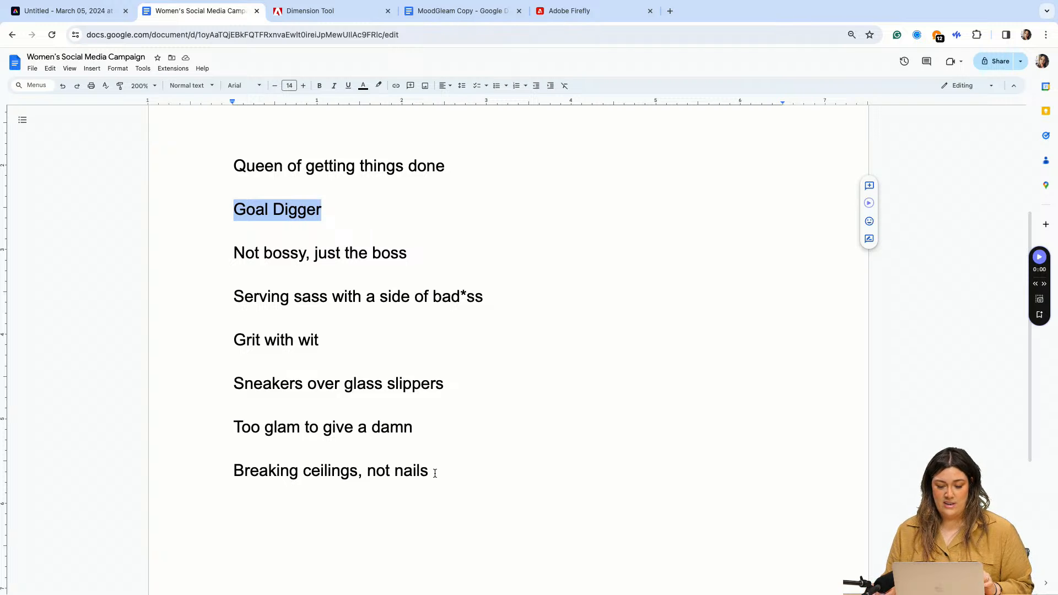
{"action": "left_click_drag", "start_coordinate": [435, 473], "coordinate": [234, 466]}
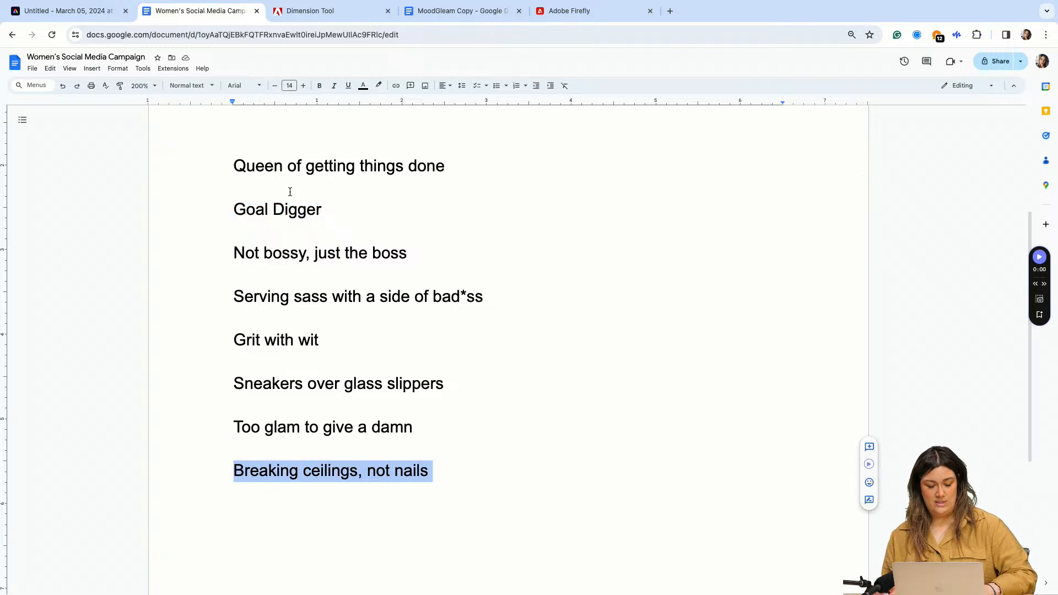
- Switch back to Adobe Express and copy all elements of the first scene into the empty second scene
{"action": "left_click", "coordinate": [77, 11]}
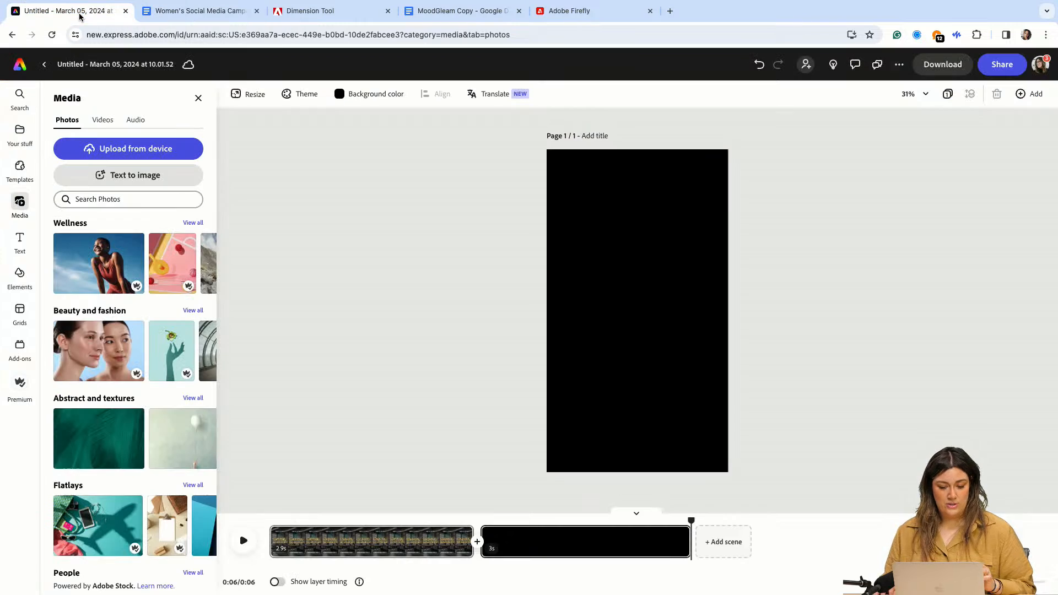
{"action": "left_click", "coordinate": [423, 556]}
{"action": "left_click", "coordinate": [633, 202]}
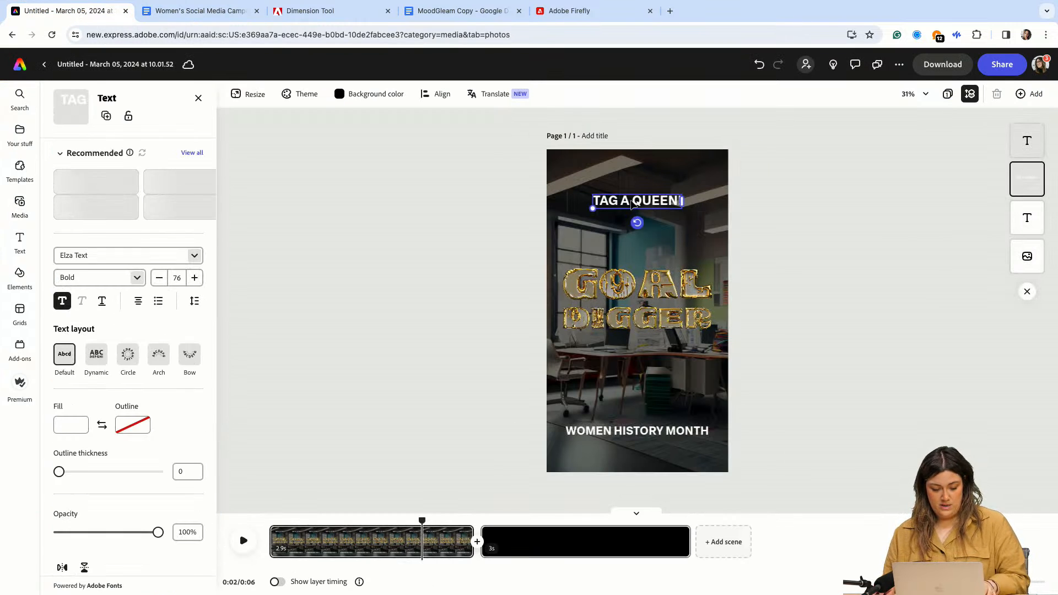
{"action": "key", "text": "ctrl+a"}
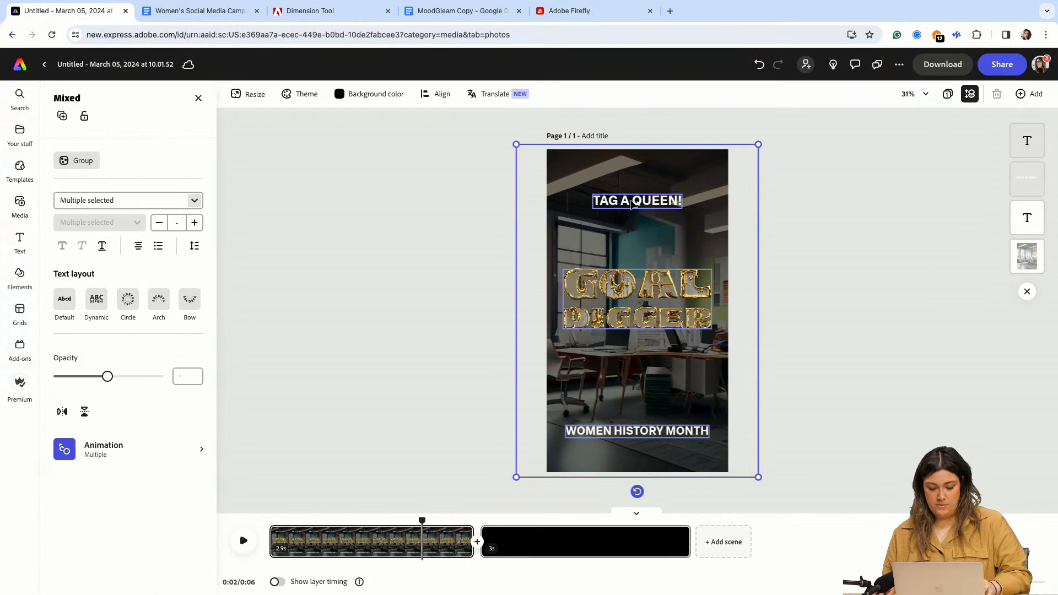
{"action": "left_click", "coordinate": [562, 551]}
{"action": "key", "text": "ctrl+v"}
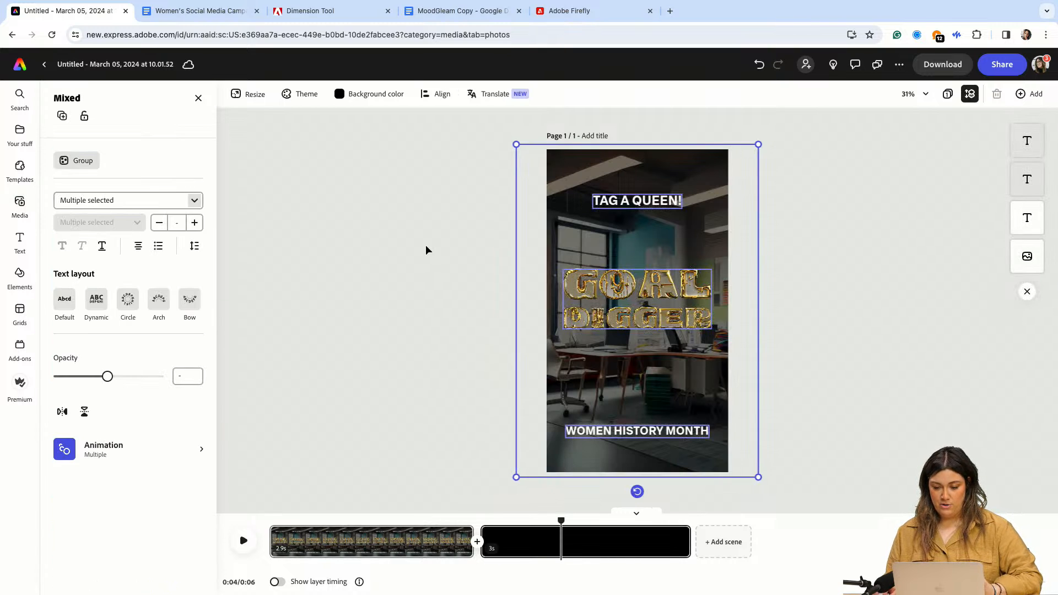
{"action": "left_click", "coordinate": [428, 254]}
- Replace the second scene's "Goal Digger" slogan with "Breaking ceilings, not nails" copied from the Women's Social Media Campaign document in Google Docs
{"action": "left_click", "coordinate": [231, 11]}
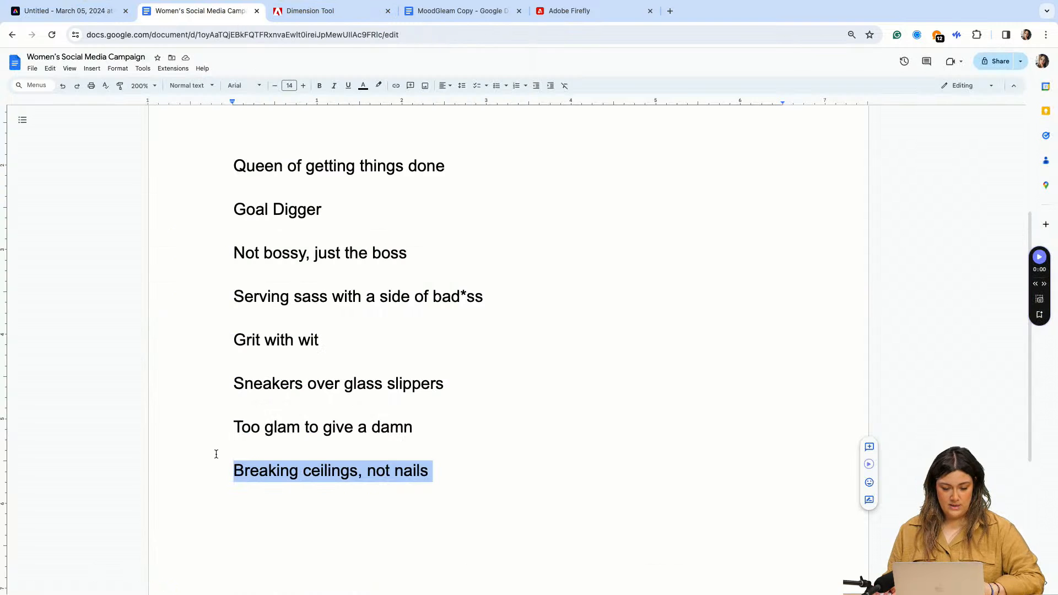
{"action": "left_click_drag", "start_coordinate": [423, 493], "coordinate": [237, 470]}
{"action": "key", "text": "ctrl+c"}
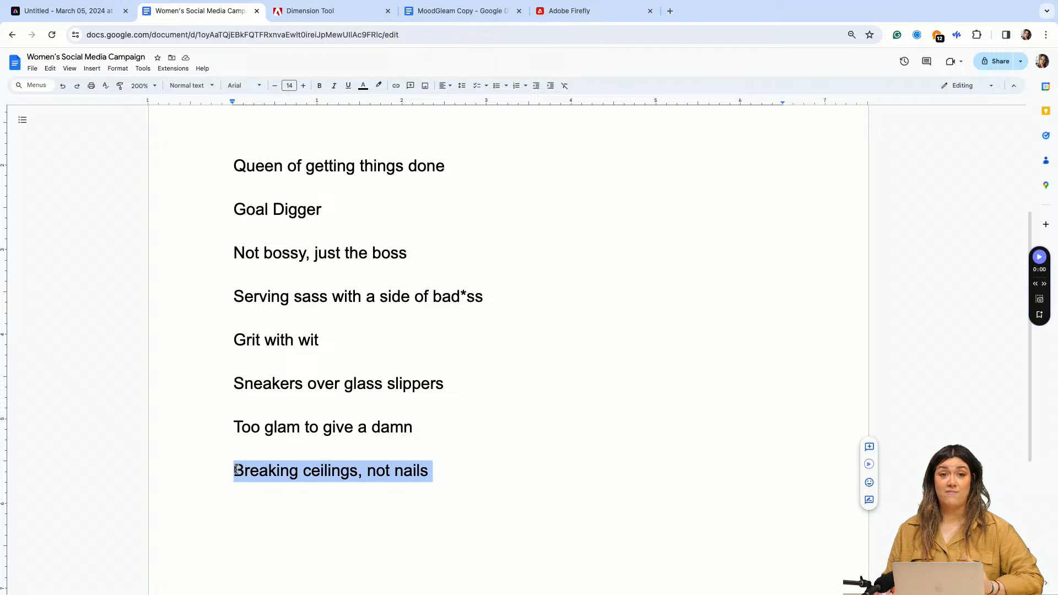
{"action": "left_click", "coordinate": [50, 12]}
{"action": "left_click", "coordinate": [629, 300]}
{"action": "key", "text": "ctrl+a"}
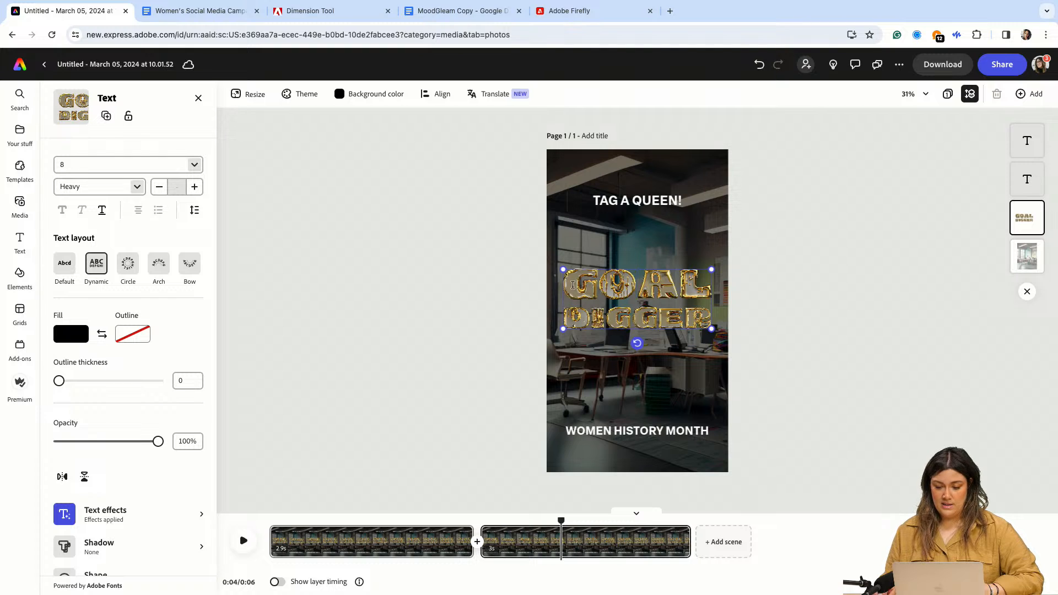
{"action": "key", "text": "ctrl+v"}
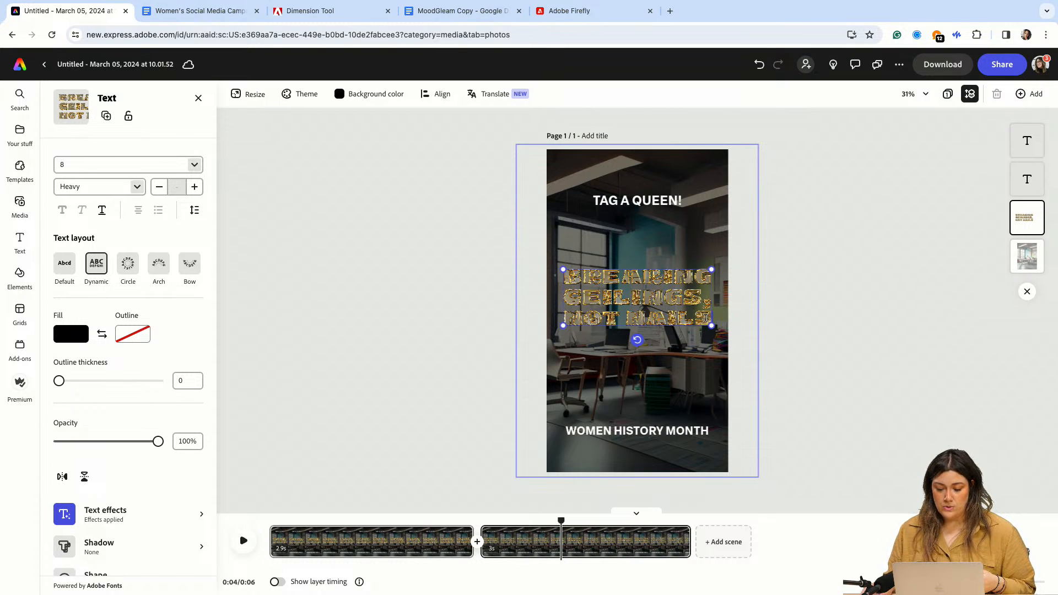
- Generate a new text effect for the "Breaking ceilings, not nails" slogan from the prompt "nail polish drip, pearl colour, 3d"
{"action": "left_click_drag", "start_coordinate": [567, 282], "coordinate": [713, 330]}
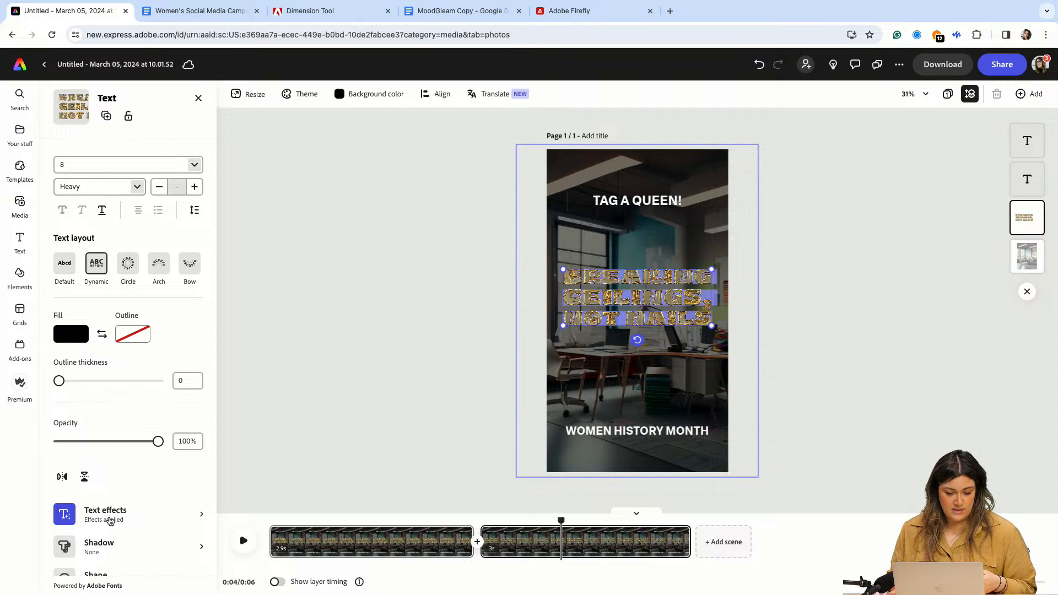
{"action": "left_click", "coordinate": [107, 517]}
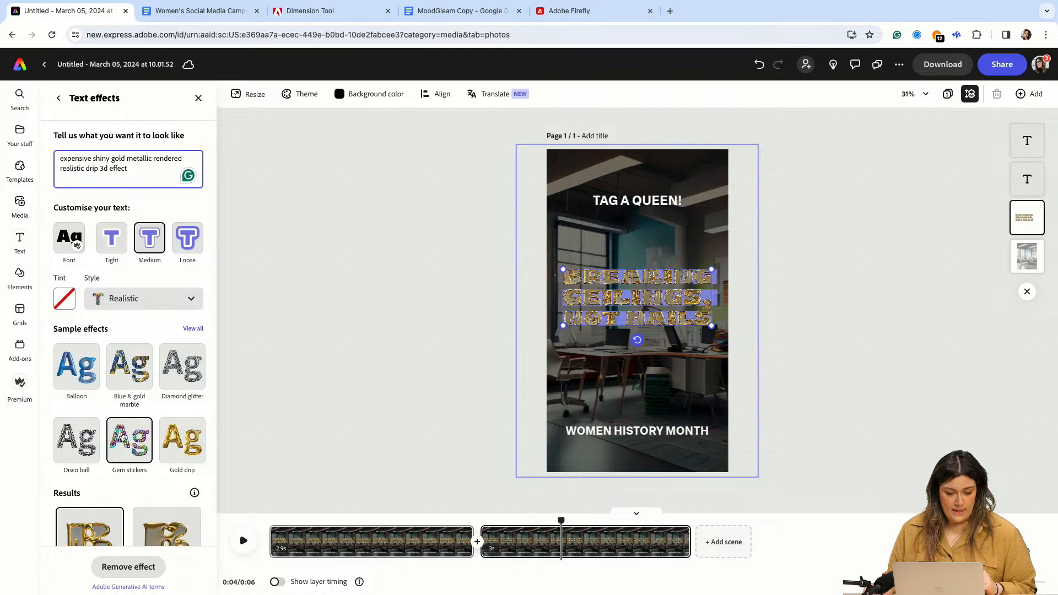
{"action": "left_click_drag", "start_coordinate": [140, 172], "coordinate": [42, 155]}
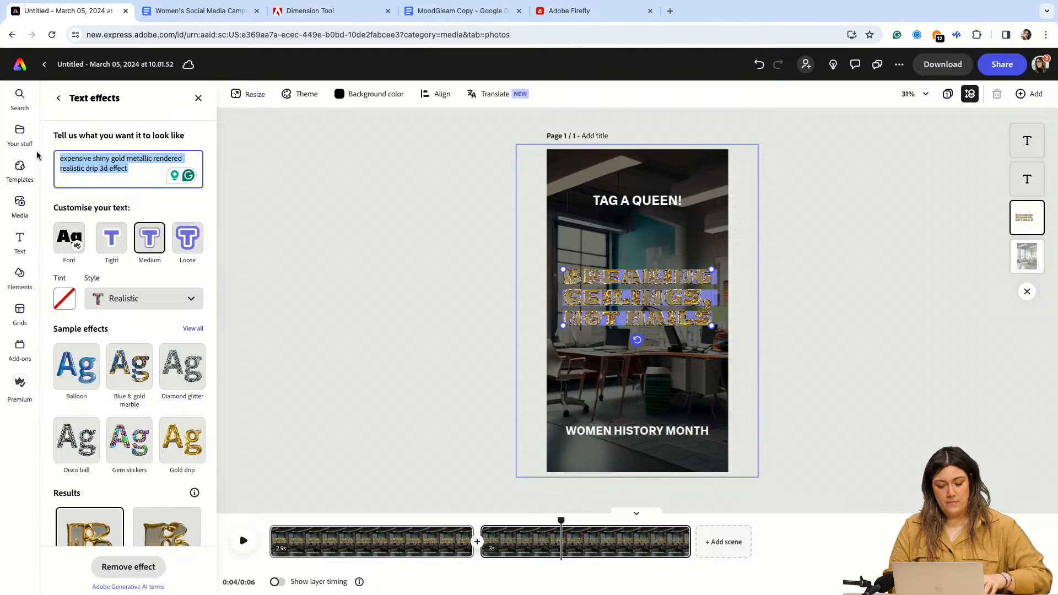
{"action": "type", "text": "nail"}
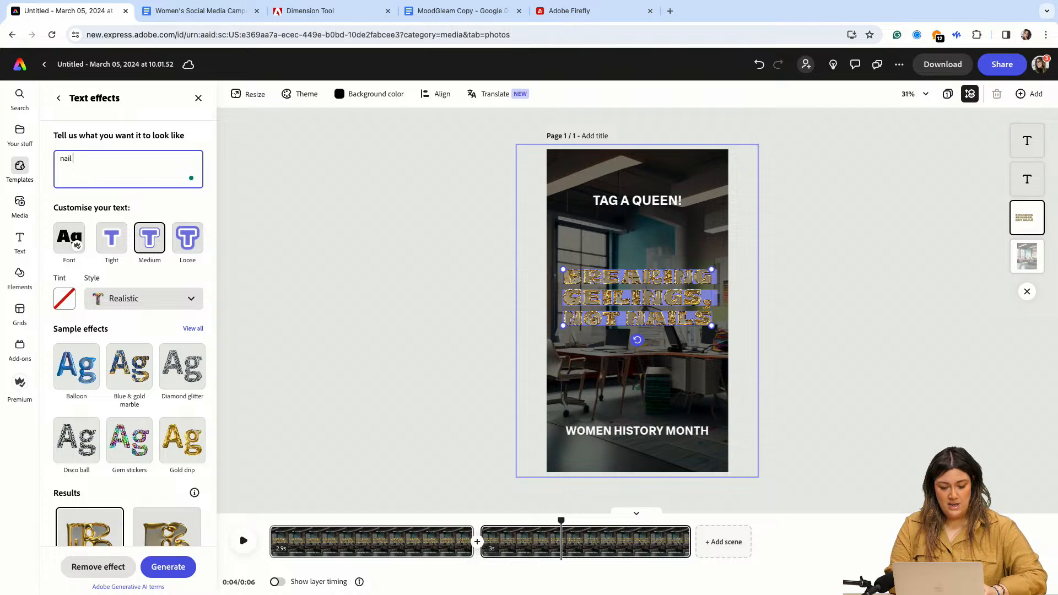
{"action": "type", "text": " p"}
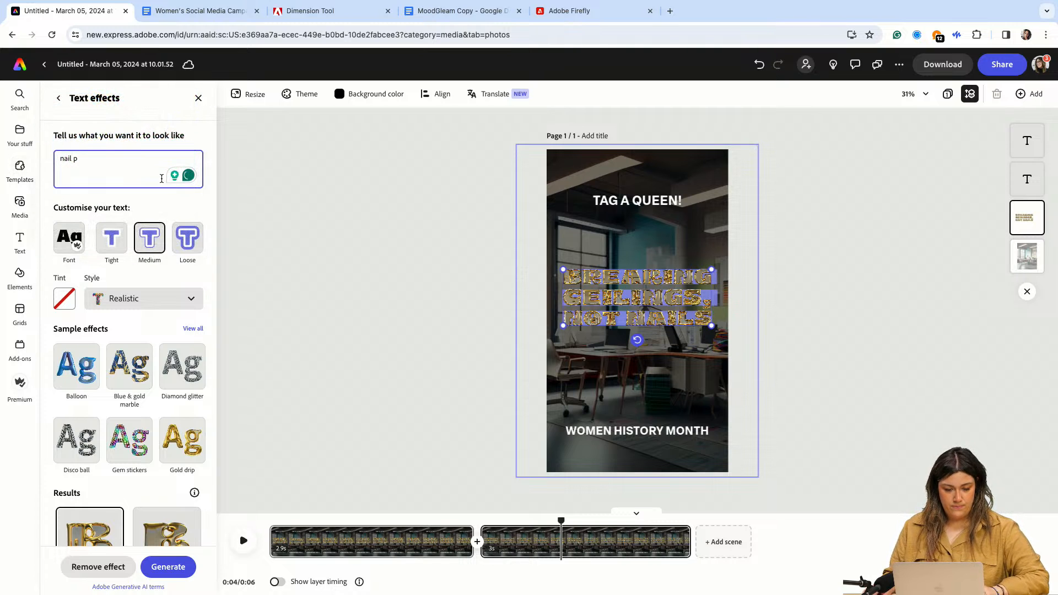
{"action": "type", "text": "olish"}
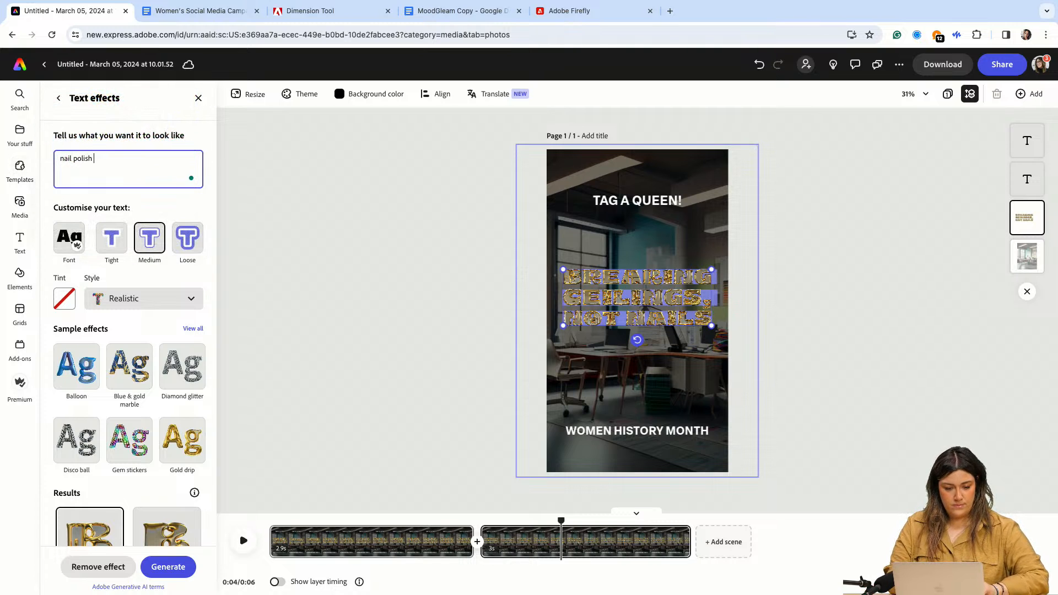
{"action": "type", "text": " drip, pearl c"}
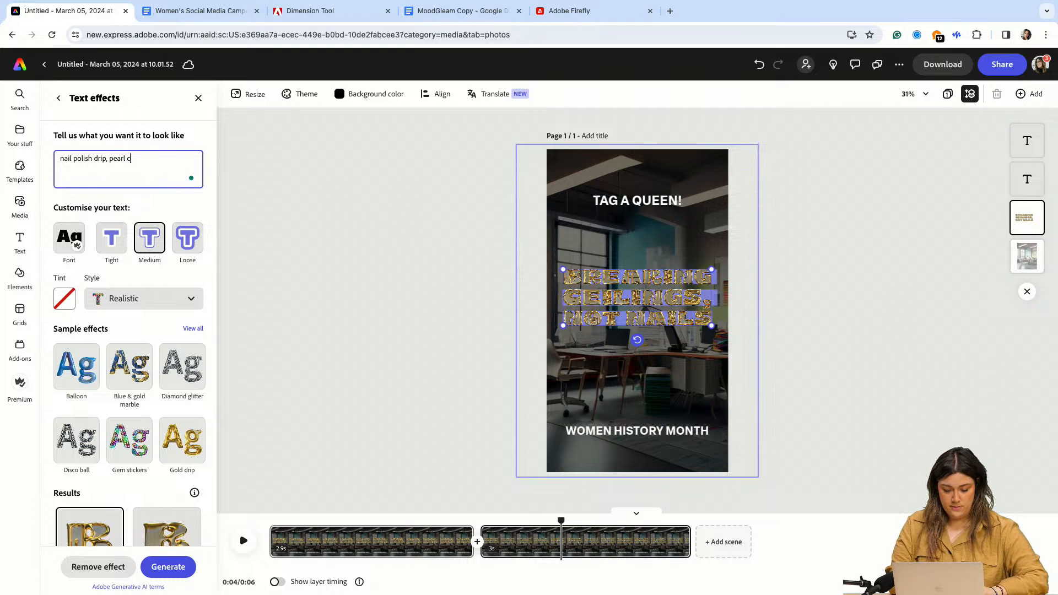
{"action": "type", "text": "olour"}
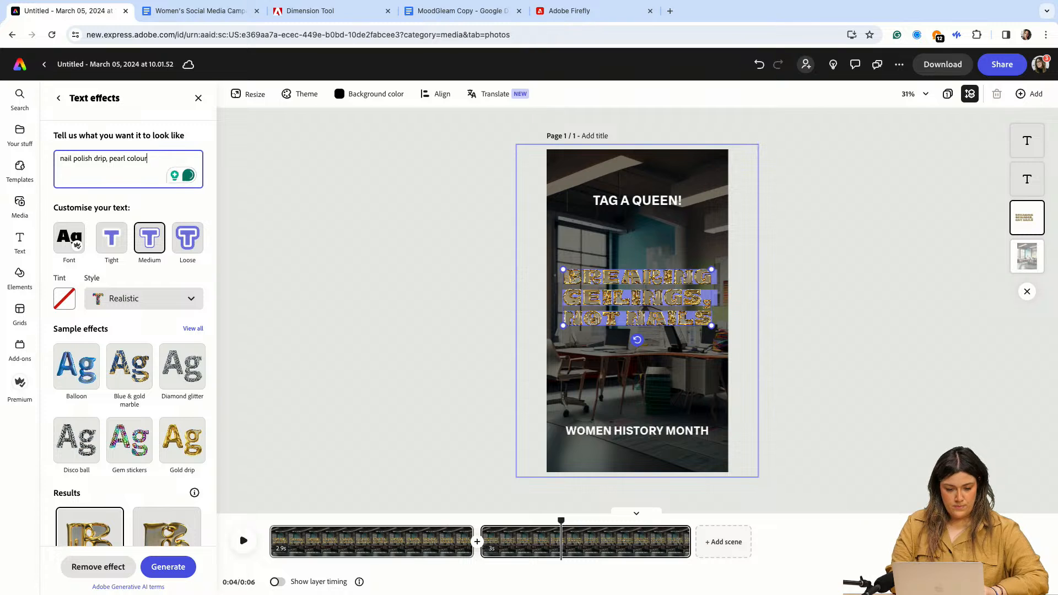
{"action": "type", "text": ", 3d"}
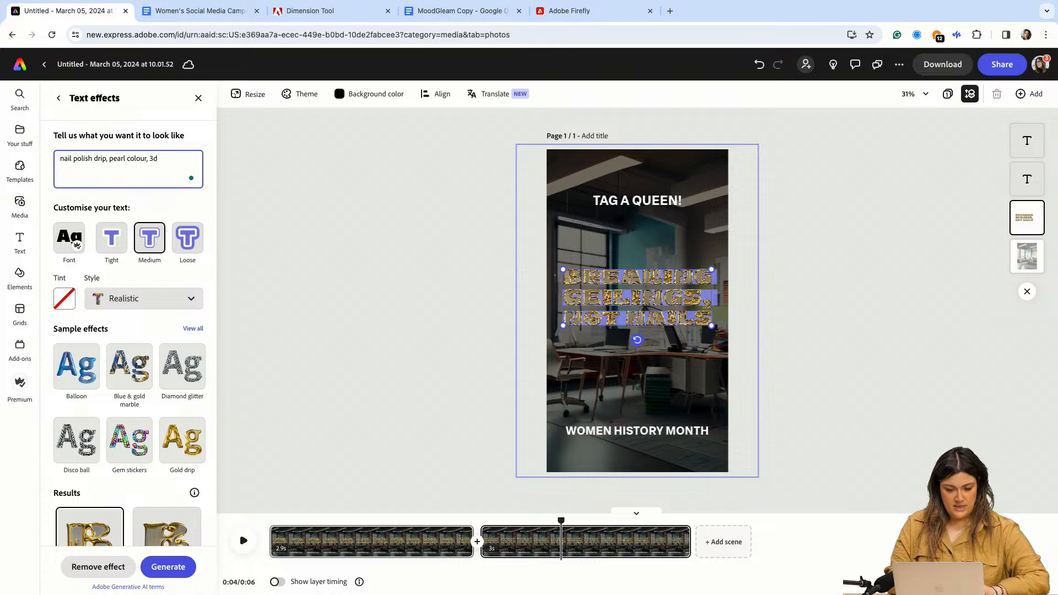
{"action": "left_click", "coordinate": [131, 568]}
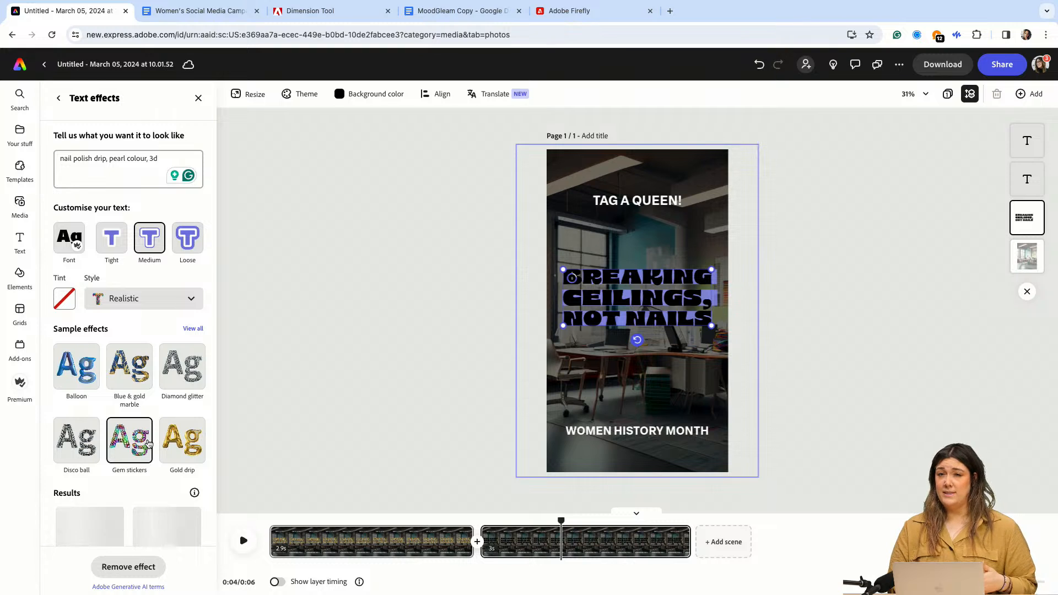
{"action": "scroll", "coordinate": [148, 444], "scroll_direction": "down", "scroll_amount": 3}
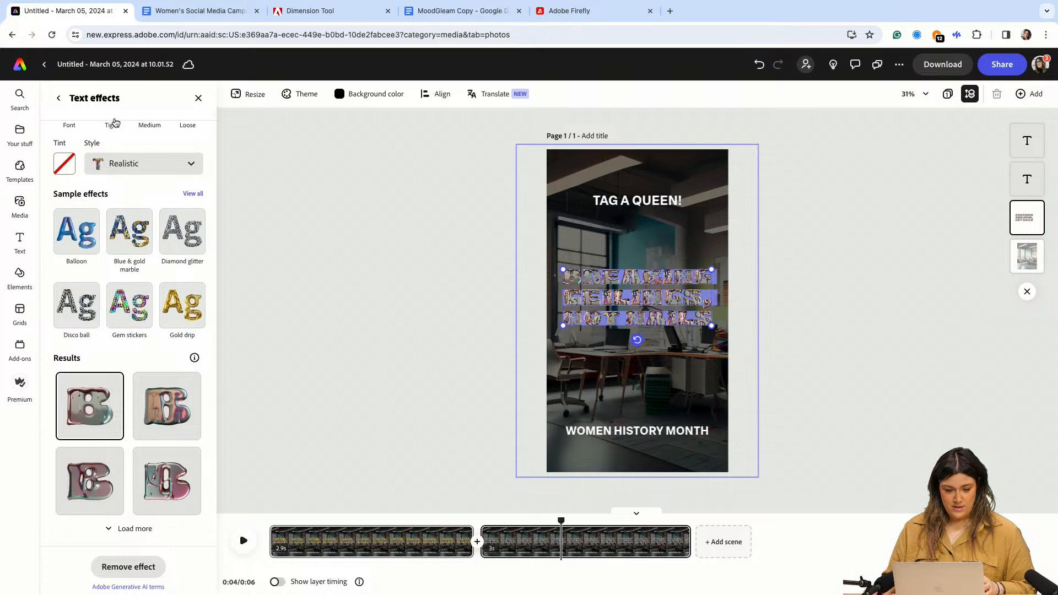
- Regenerate the "Breaking ceilings, not nails" slogan's text effect from the prompt "nail polish drip, white pearl colour, 3d"
{"action": "scroll", "coordinate": [135, 202], "scroll_direction": "up", "scroll_amount": 3}
{"action": "left_click", "coordinate": [68, 159]}
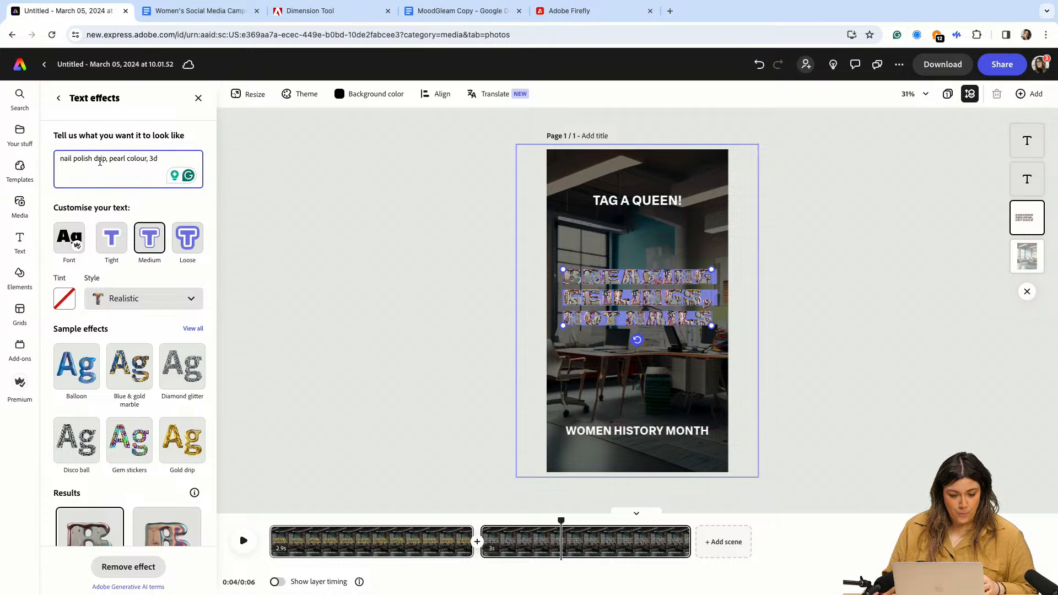
{"action": "left_click", "coordinate": [109, 159]}
{"action": "type", "text": "white"}
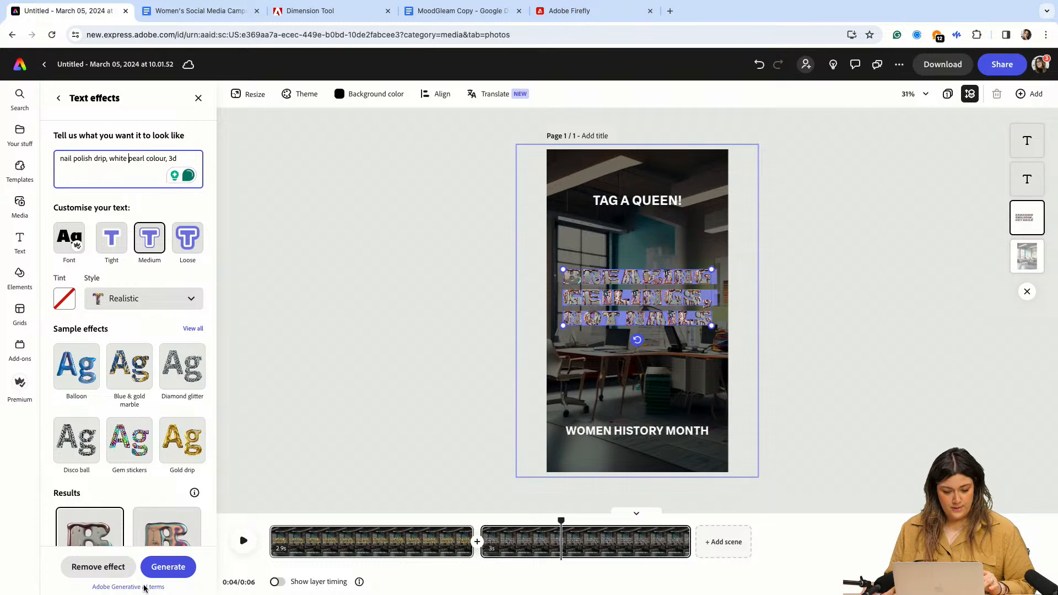
{"action": "left_click", "coordinate": [152, 568]}
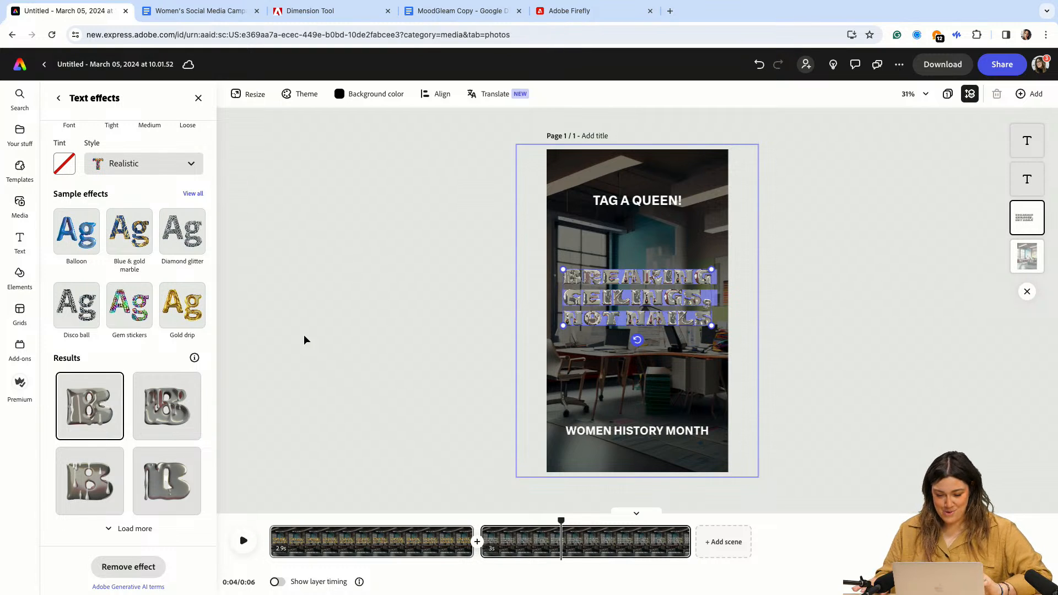
{"action": "mouse_move", "coordinate": [96, 416]}
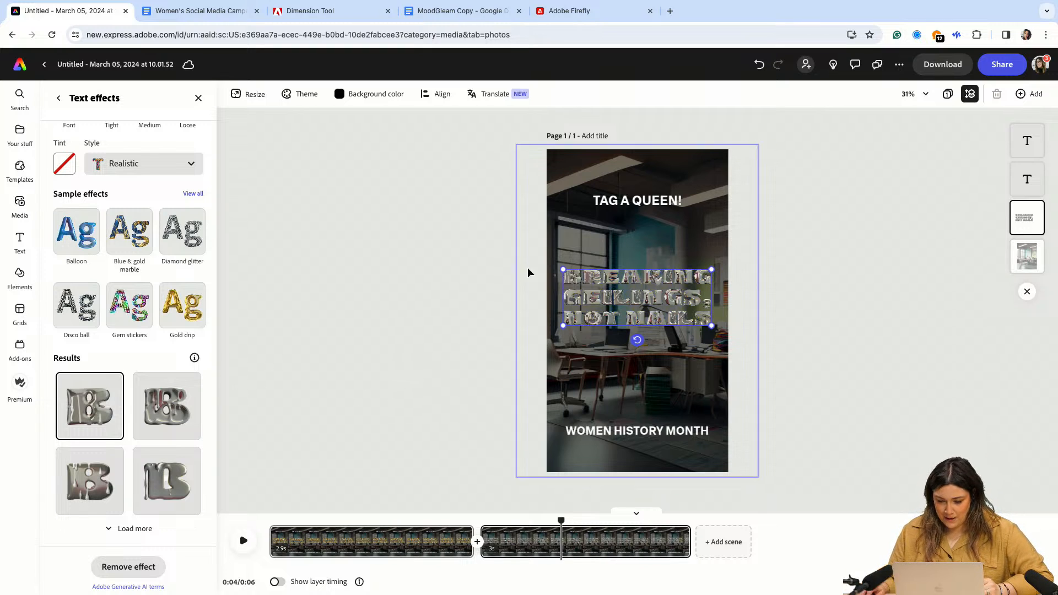
- Generate a new background image for the second scene from the prompt "san francisco high rise urban city"
{"action": "left_click", "coordinate": [568, 243]}
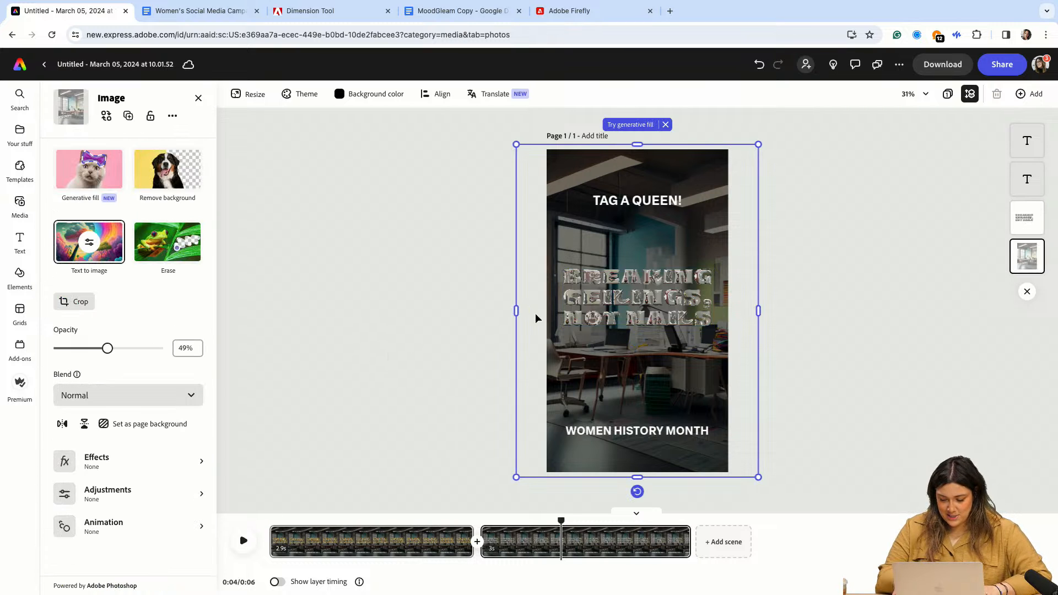
{"action": "key", "text": "super+plus"}
{"action": "scroll", "coordinate": [618, 280], "scroll_direction": "up", "scroll_amount": 1}
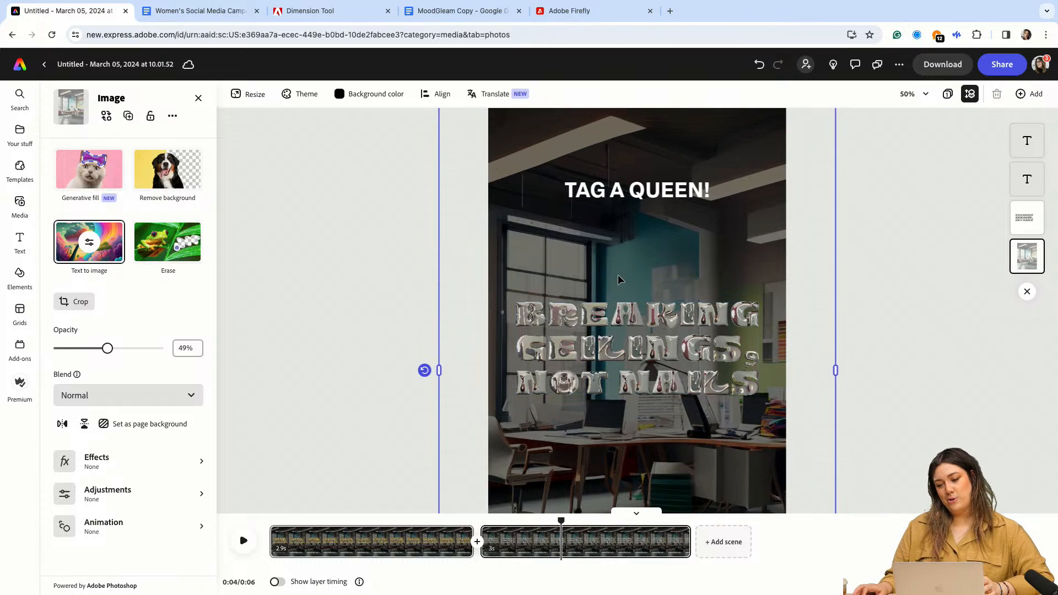
{"action": "scroll", "coordinate": [618, 280], "scroll_direction": "down", "scroll_amount": 1}
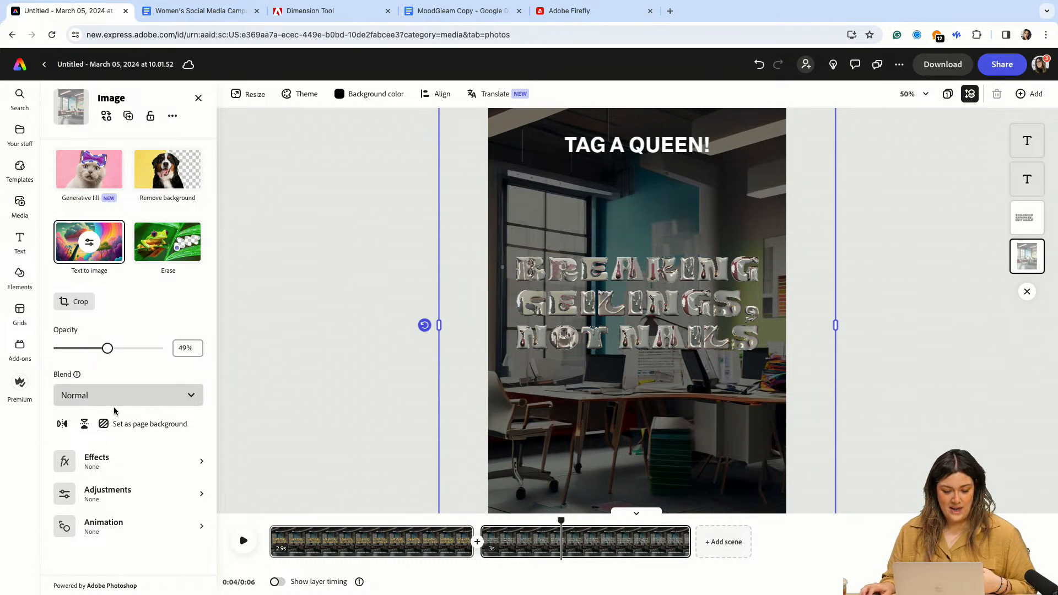
{"action": "left_click", "coordinate": [110, 256]}
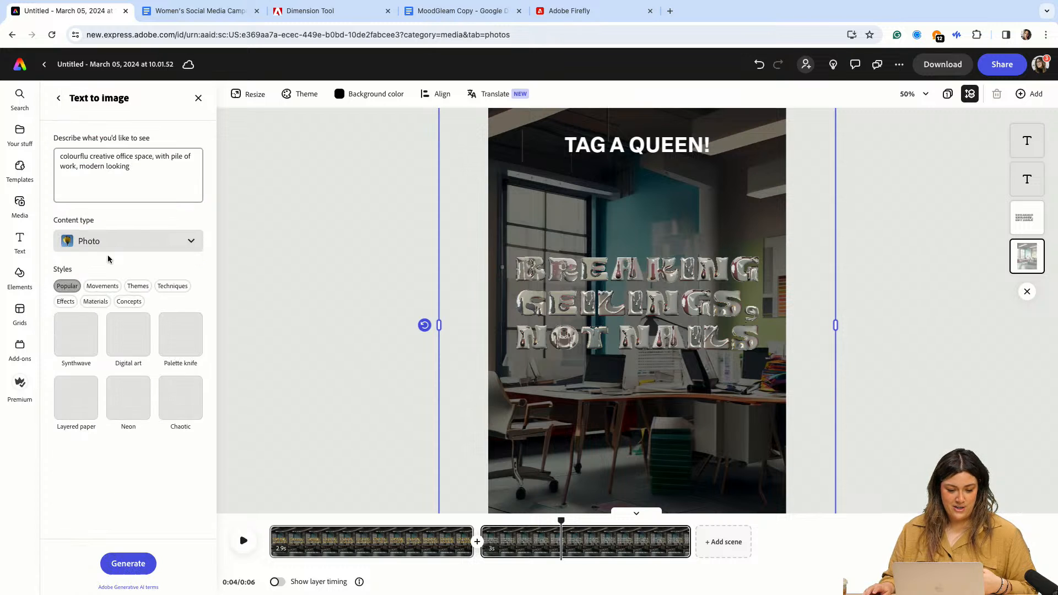
{"action": "left_click_drag", "start_coordinate": [131, 166], "coordinate": [47, 156]}
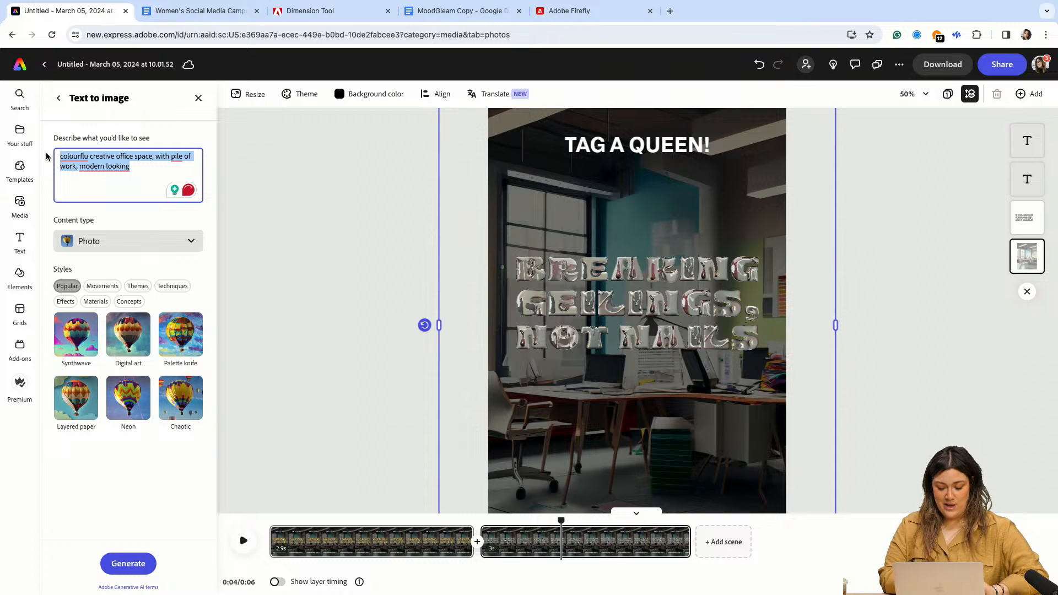
{"action": "type", "text": "san francisco high riz"}
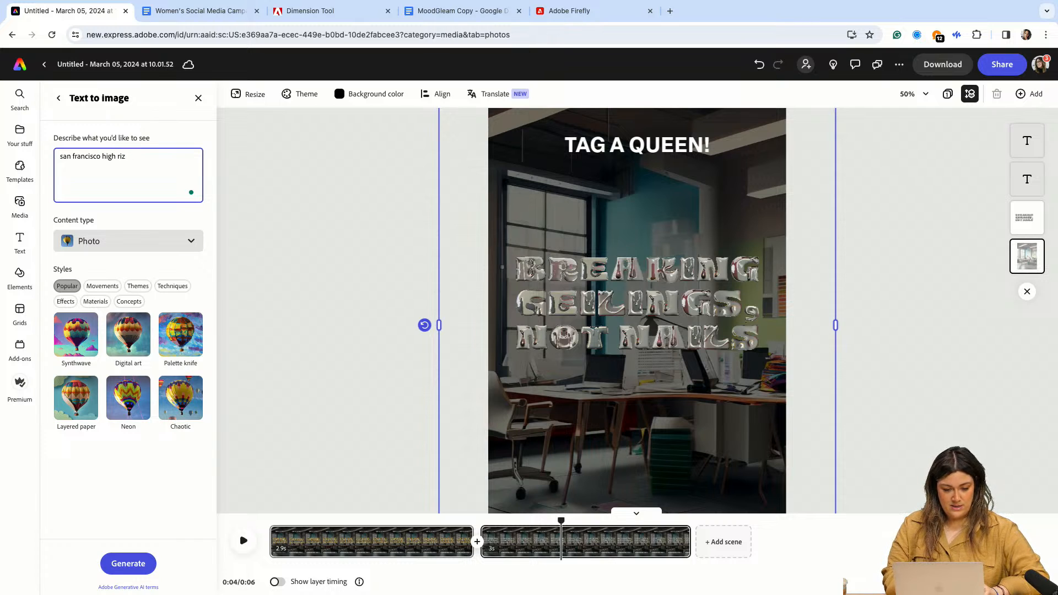
{"action": "key", "text": "BackSpace"}
{"action": "type", "text": "se urban"}
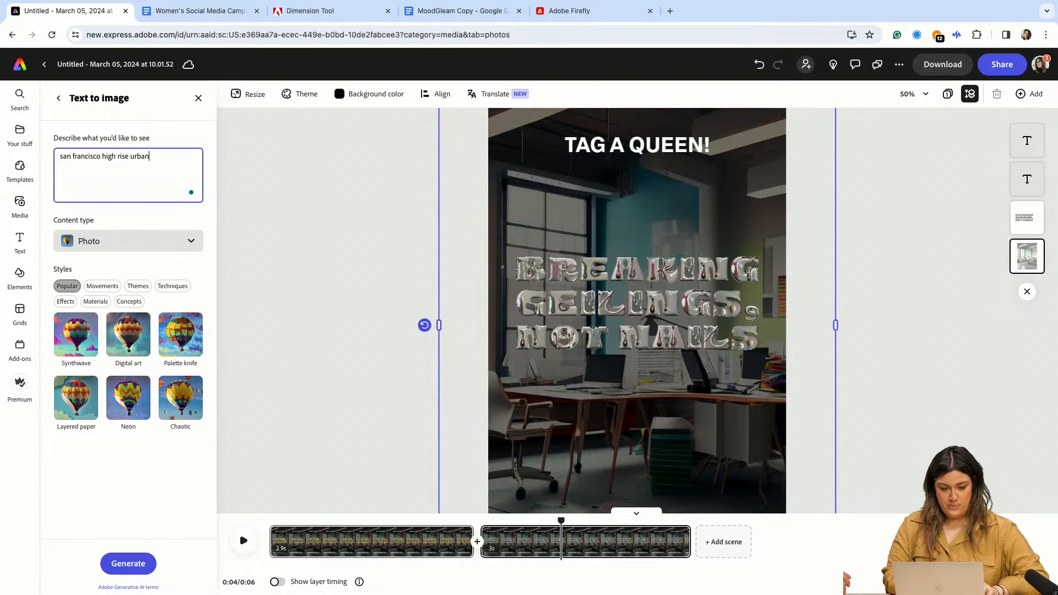
{"action": "type", "text": " city"}
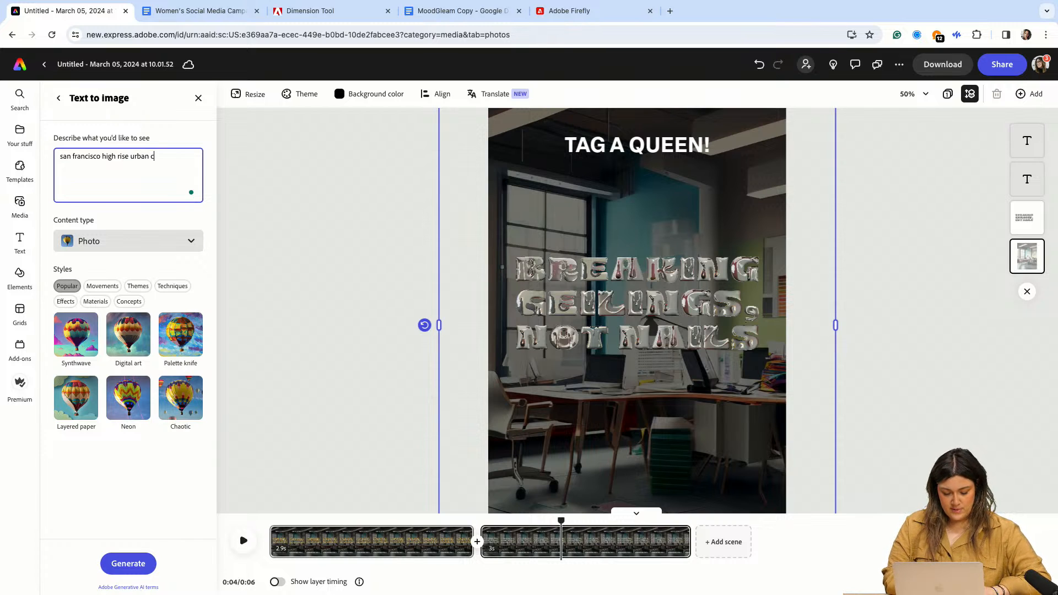
{"action": "left_click", "coordinate": [136, 569]}
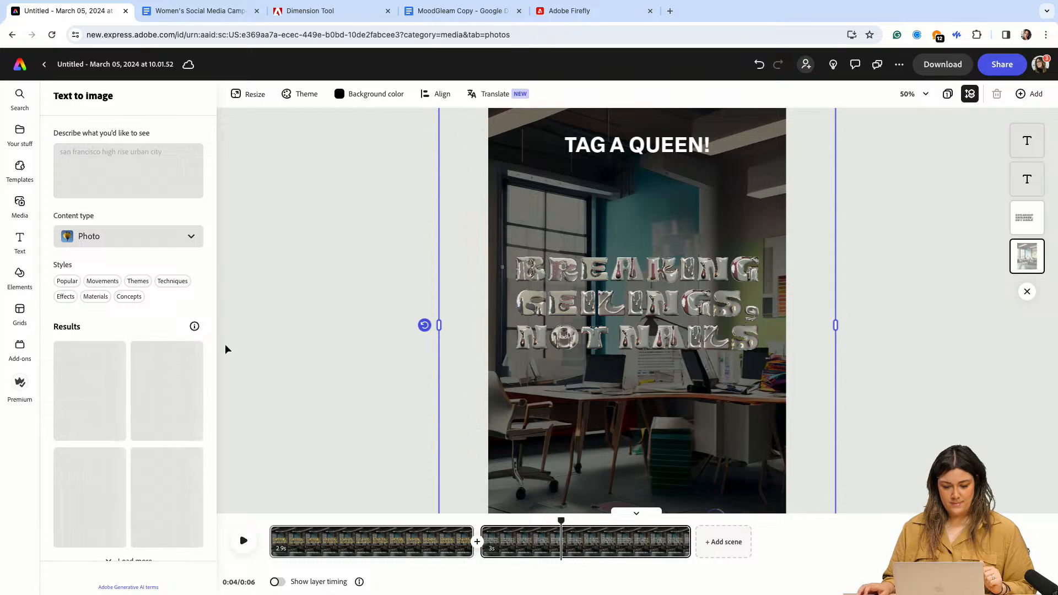
- Load more skyline results and set the first of the additional images, with the dark tower and pointed skyscraper, as the scene's background
{"action": "scroll", "coordinate": [138, 375], "scroll_direction": "down", "scroll_amount": 1}
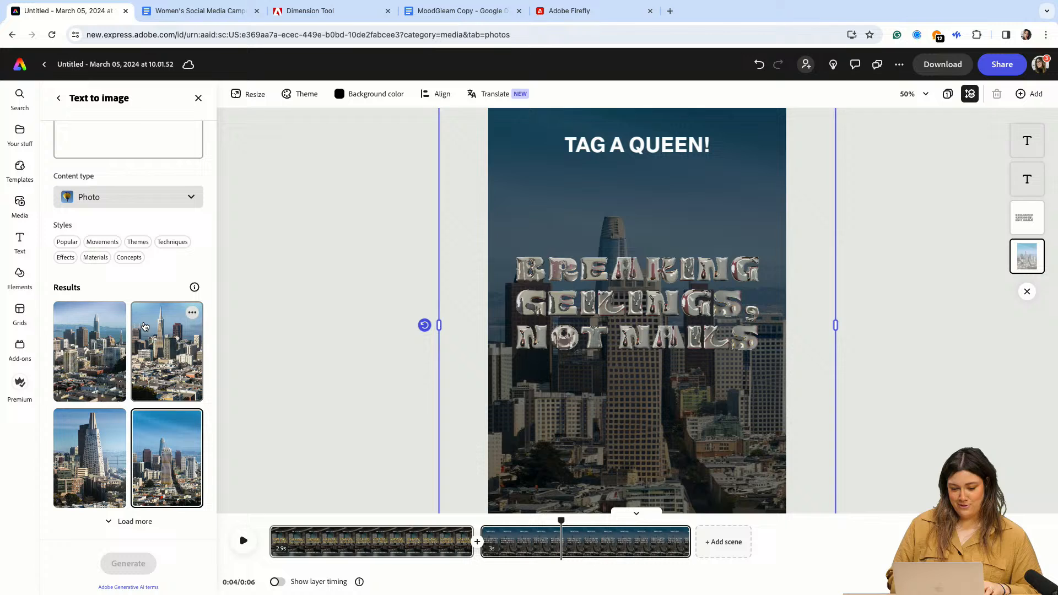
{"action": "left_click", "coordinate": [156, 354]}
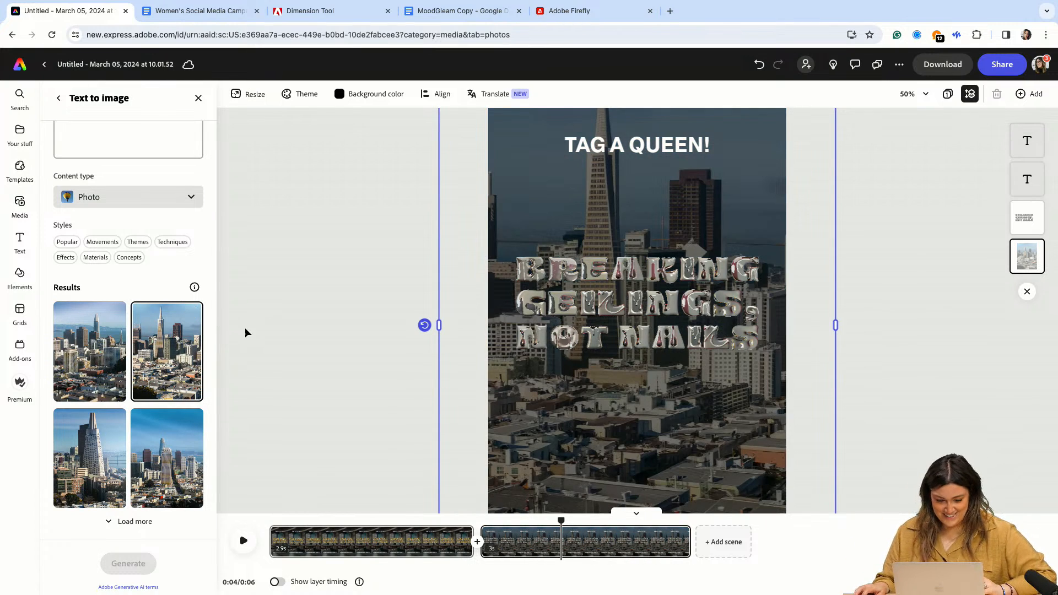
{"action": "left_click", "coordinate": [135, 521]}
{"action": "scroll", "coordinate": [121, 444], "scroll_direction": "down", "scroll_amount": 3}
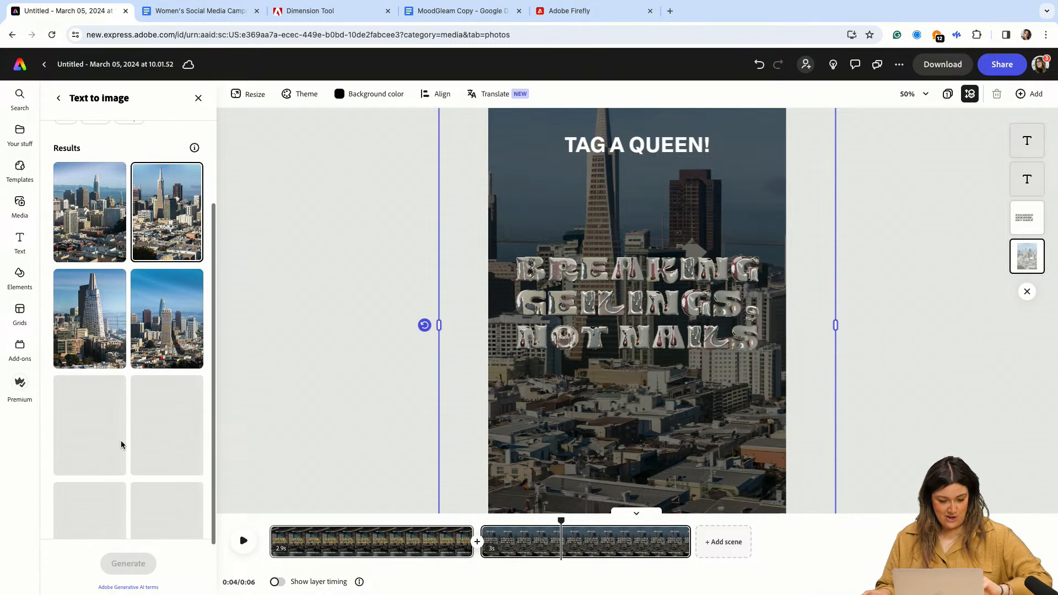
{"action": "scroll", "coordinate": [118, 441], "scroll_direction": "up", "scroll_amount": 1}
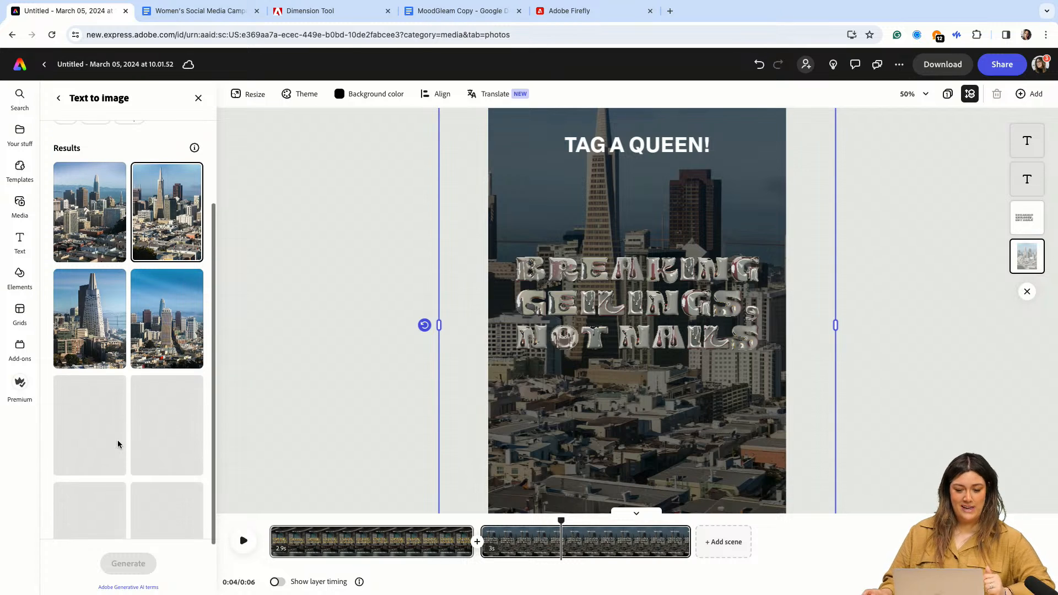
{"action": "scroll", "coordinate": [147, 409], "scroll_direction": "down", "scroll_amount": 1}
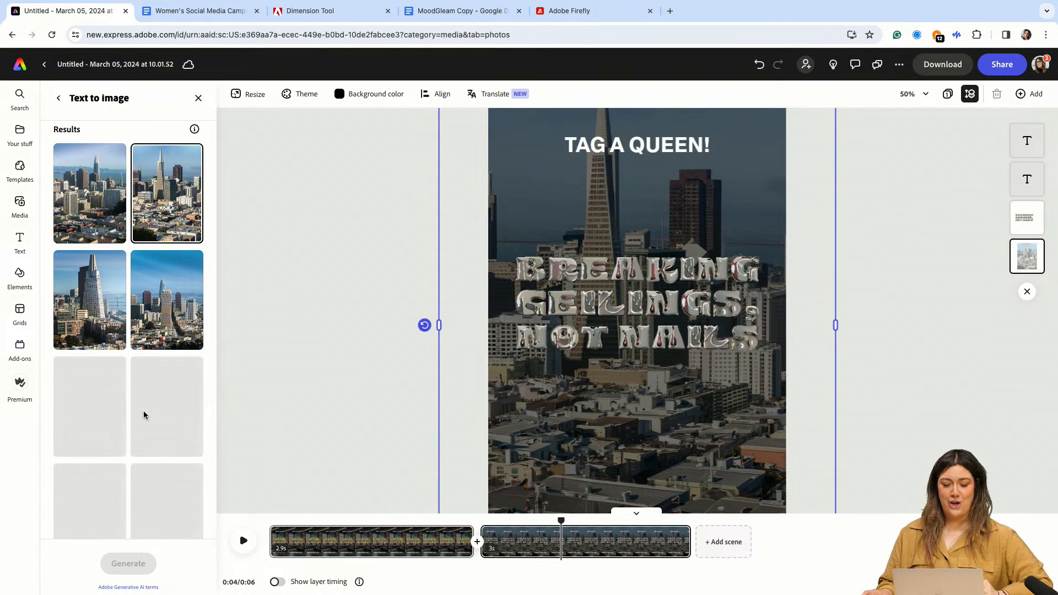
{"action": "scroll", "coordinate": [144, 411], "scroll_direction": "up", "scroll_amount": 1}
{"action": "scroll", "coordinate": [143, 411], "scroll_direction": "down", "scroll_amount": 3}
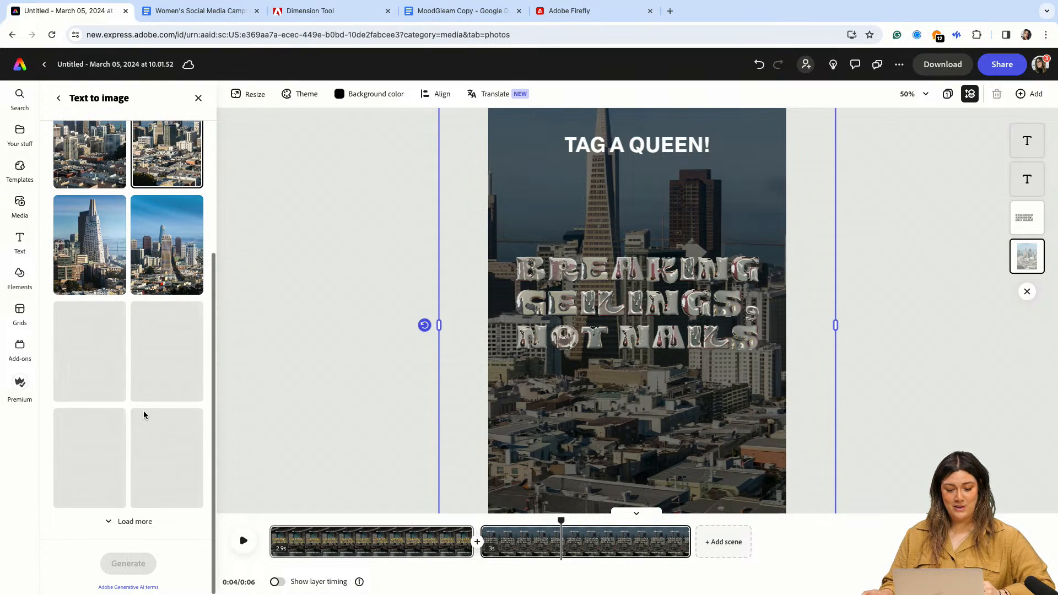
{"action": "scroll", "coordinate": [143, 411], "scroll_direction": "up", "scroll_amount": 3}
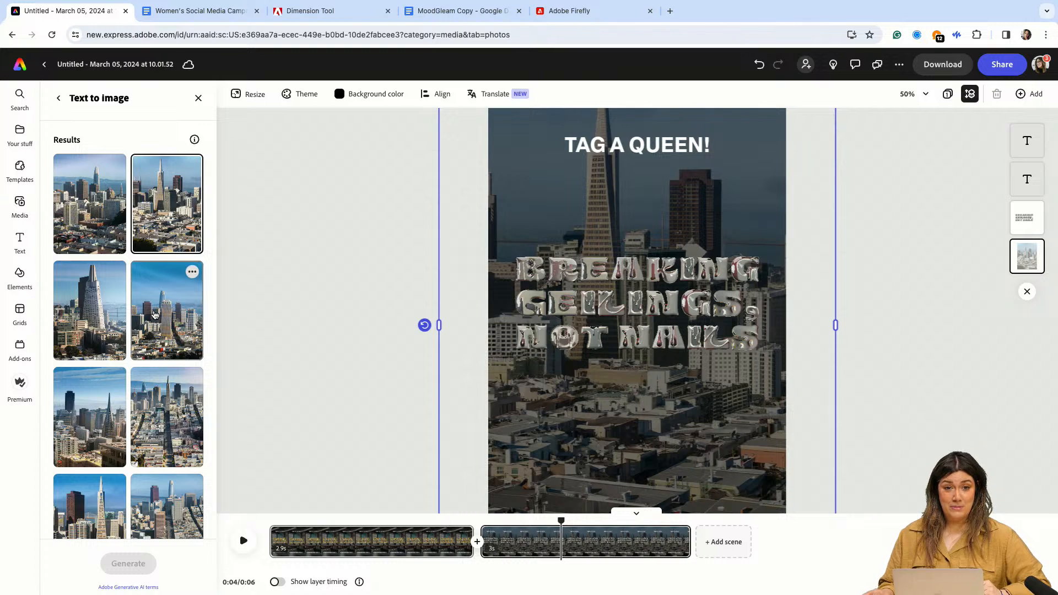
{"action": "scroll", "coordinate": [135, 418], "scroll_direction": "down", "scroll_amount": 3}
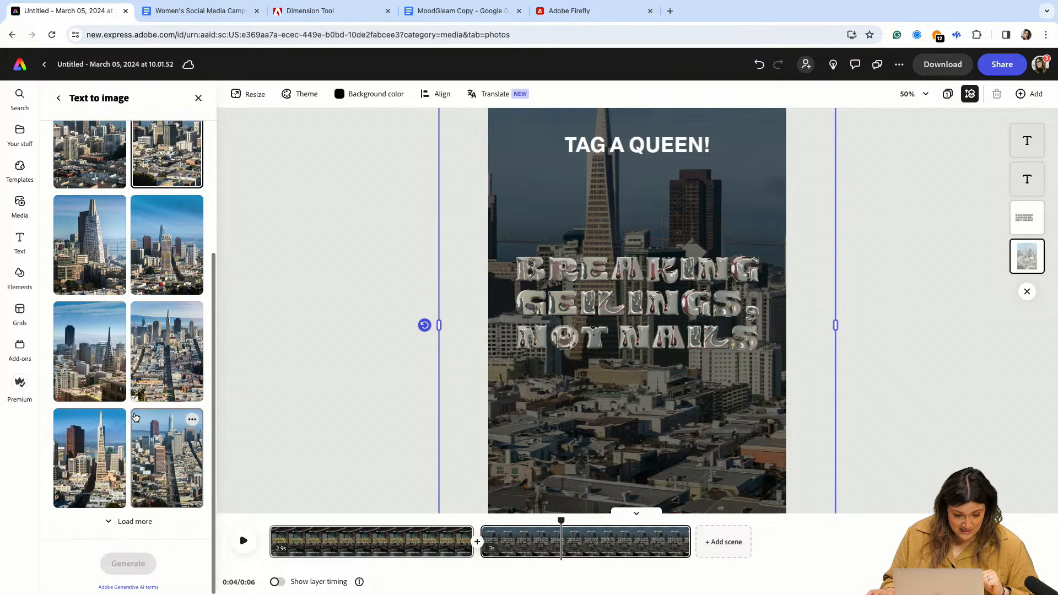
{"action": "left_click", "coordinate": [81, 373]}
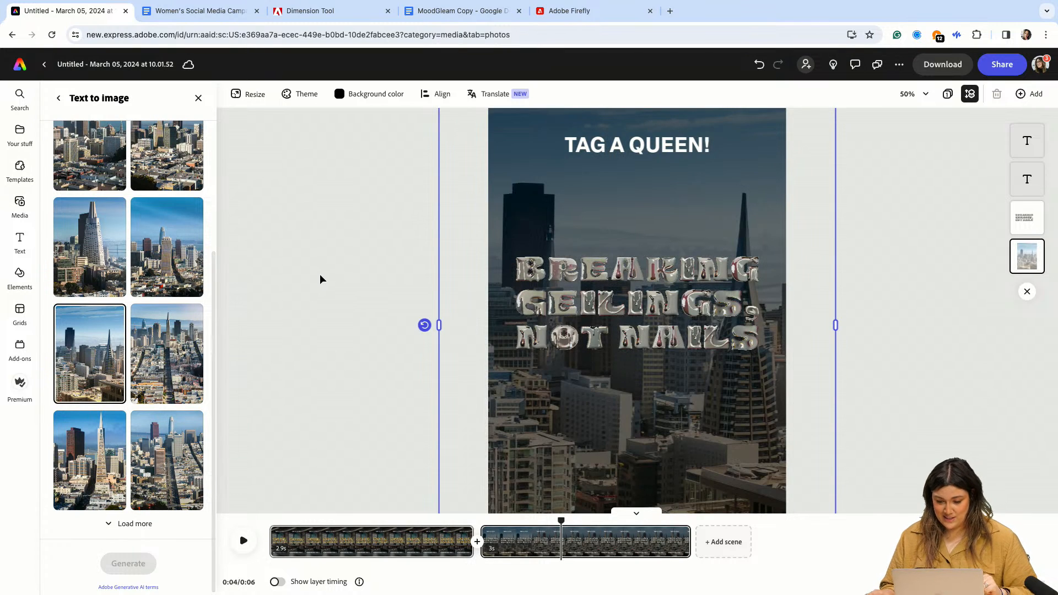
{"action": "left_click", "coordinate": [324, 272]}
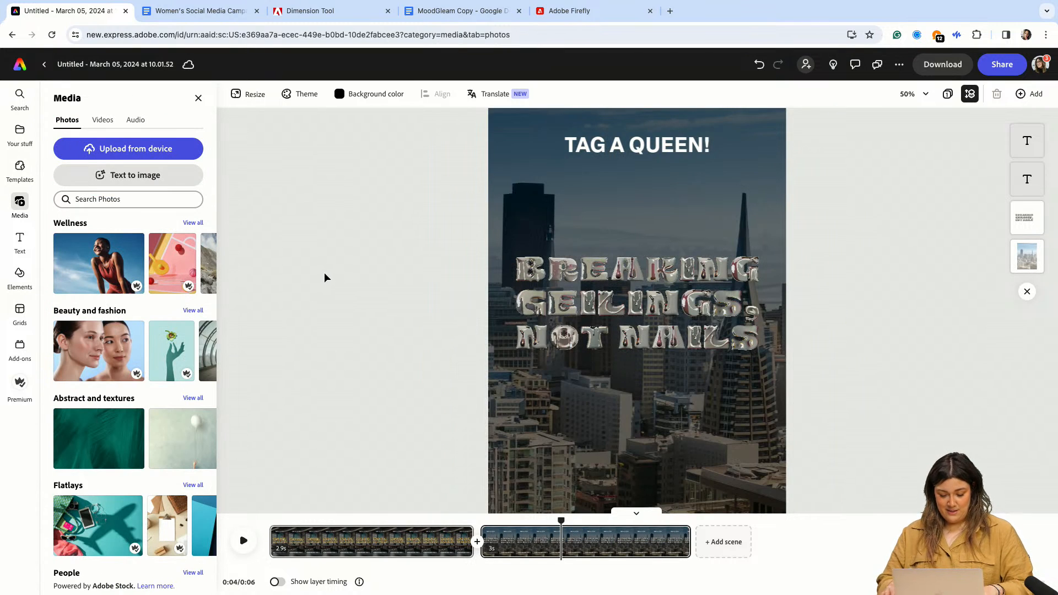
- Reapply the Dynamic text layout to the "Breaking ceilings, not nails" slogan, enlarge it slightly and centre it on the page
{"action": "key", "text": "ctrl+minus"}
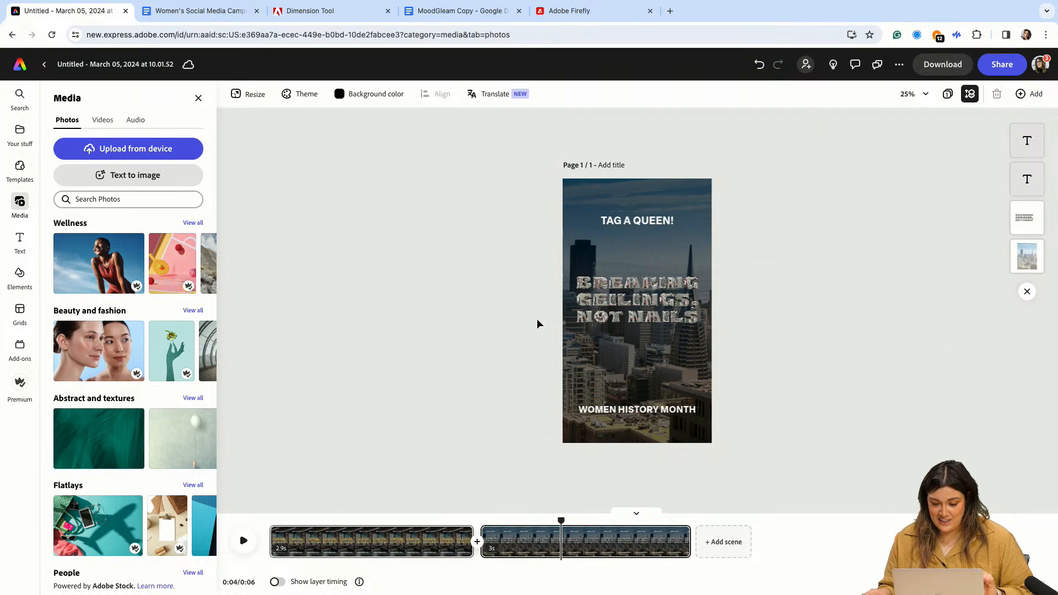
{"action": "left_click", "coordinate": [591, 307]}
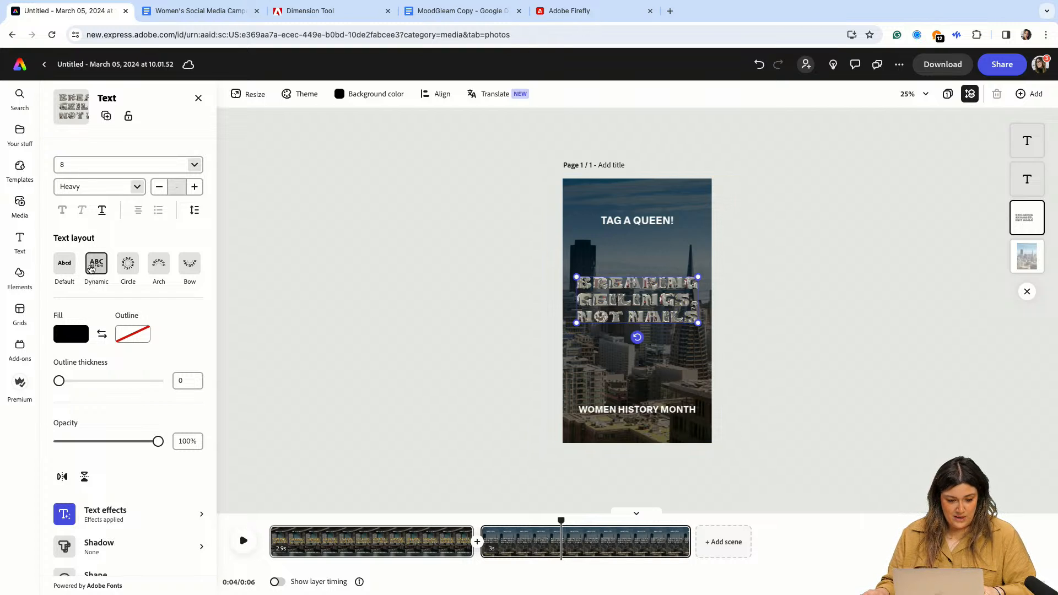
{"action": "left_click", "coordinate": [92, 268]}
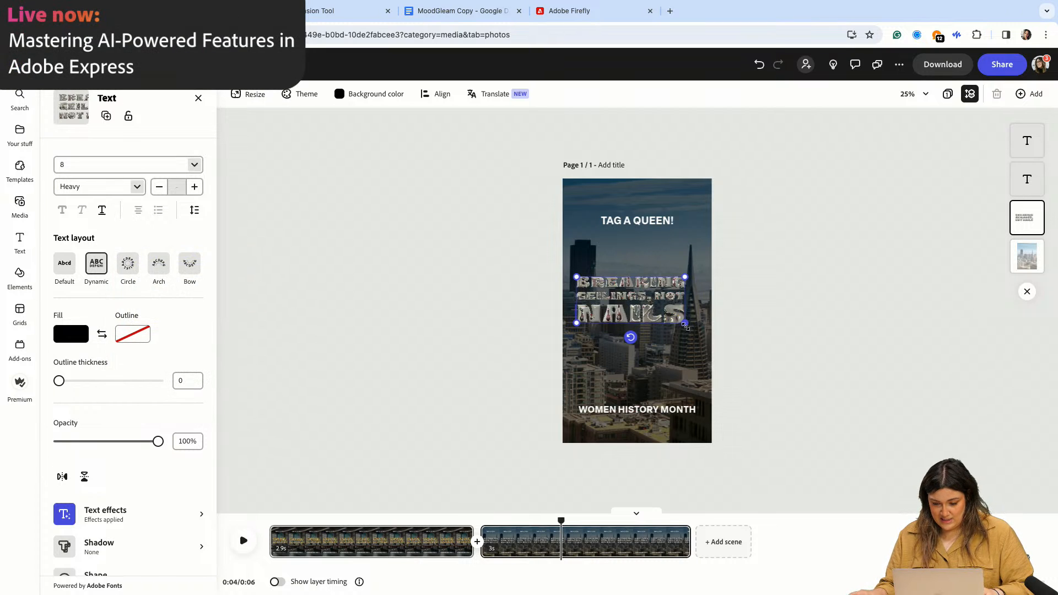
{"action": "left_click_drag", "start_coordinate": [686, 326], "coordinate": [696, 328]}
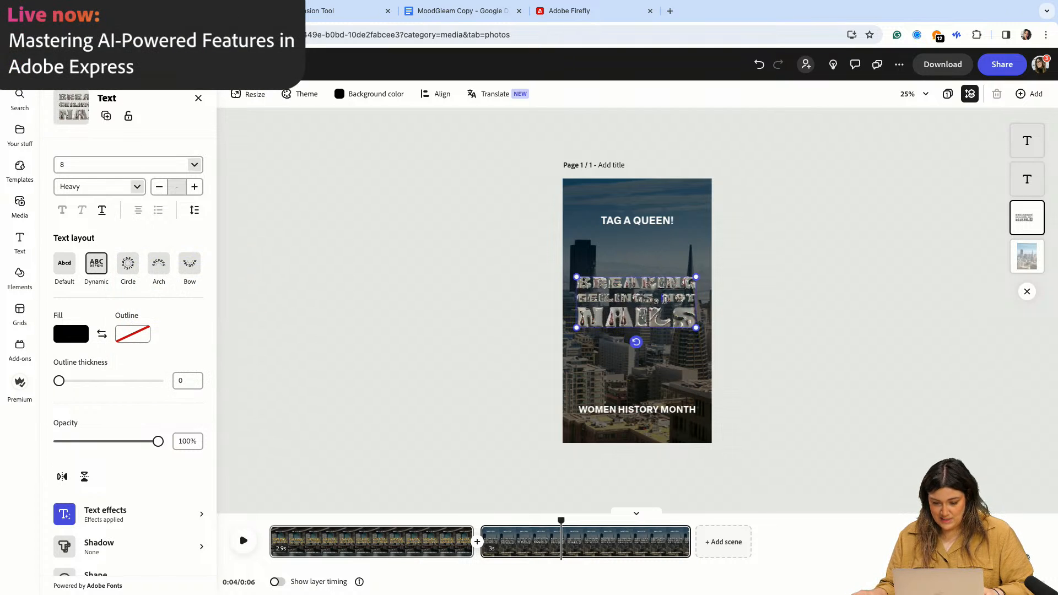
{"action": "key", "text": "Return"}
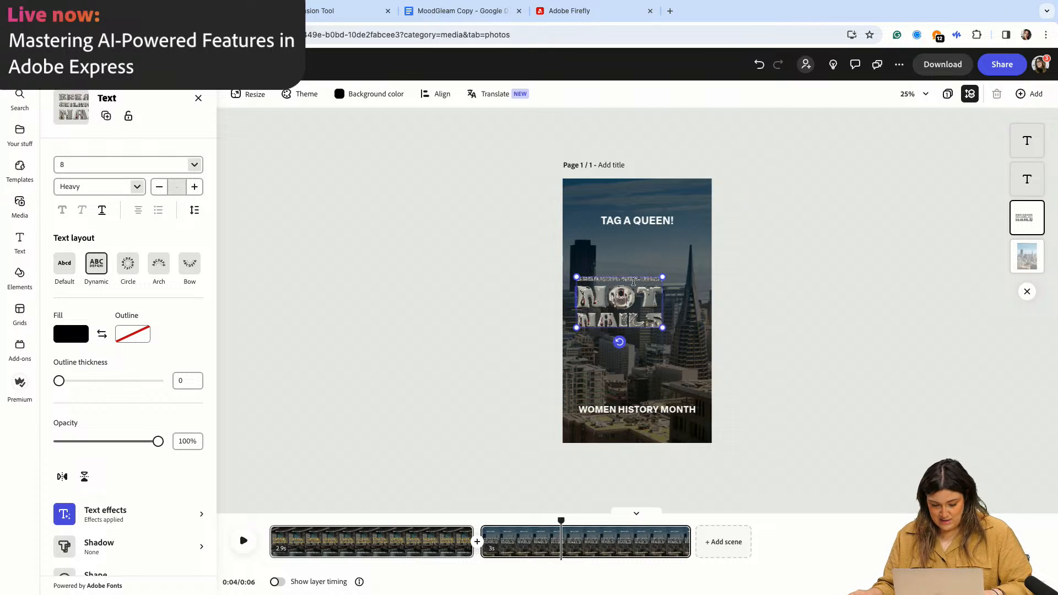
{"action": "key", "text": "ctrl+z"}
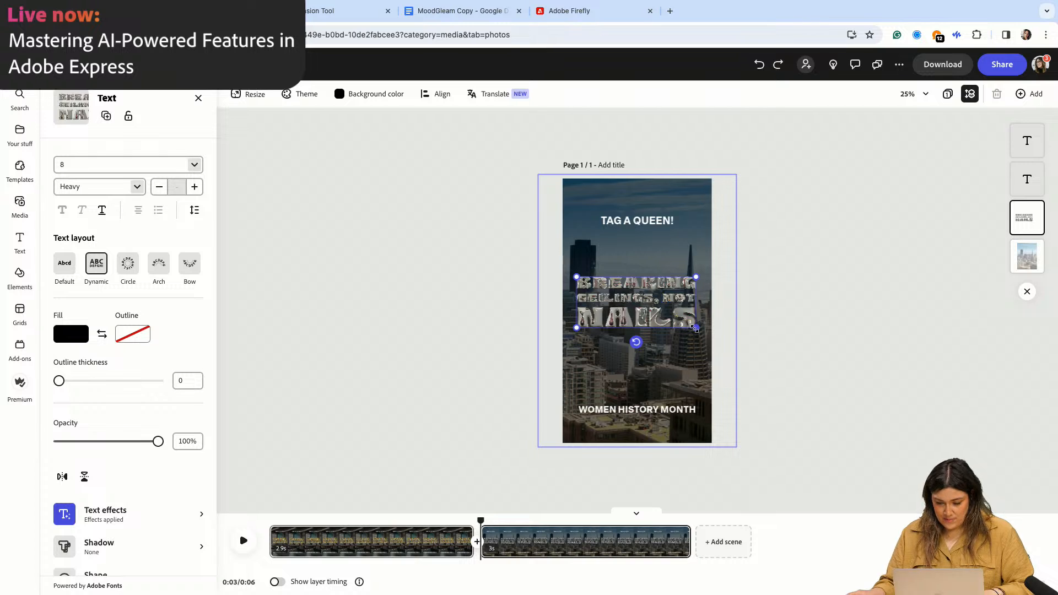
{"action": "left_click_drag", "start_coordinate": [696, 330], "coordinate": [700, 330]}
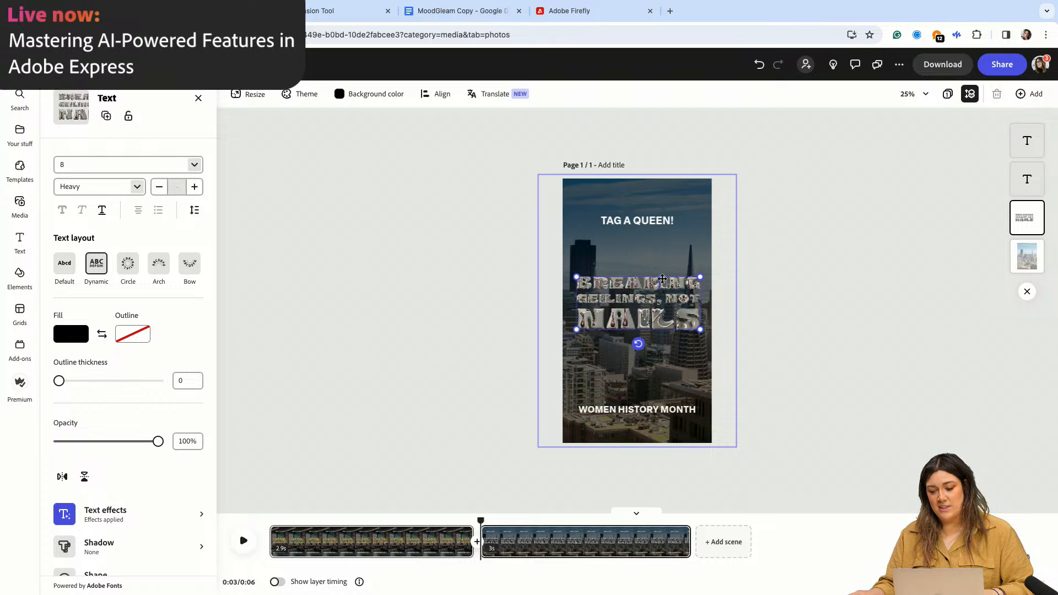
{"action": "left_click_drag", "start_coordinate": [662, 279], "coordinate": [659, 279]}
- Play the two-scene animation from the beginning to preview it
{"action": "scroll", "coordinate": [149, 492], "scroll_direction": "down", "scroll_amount": 2}
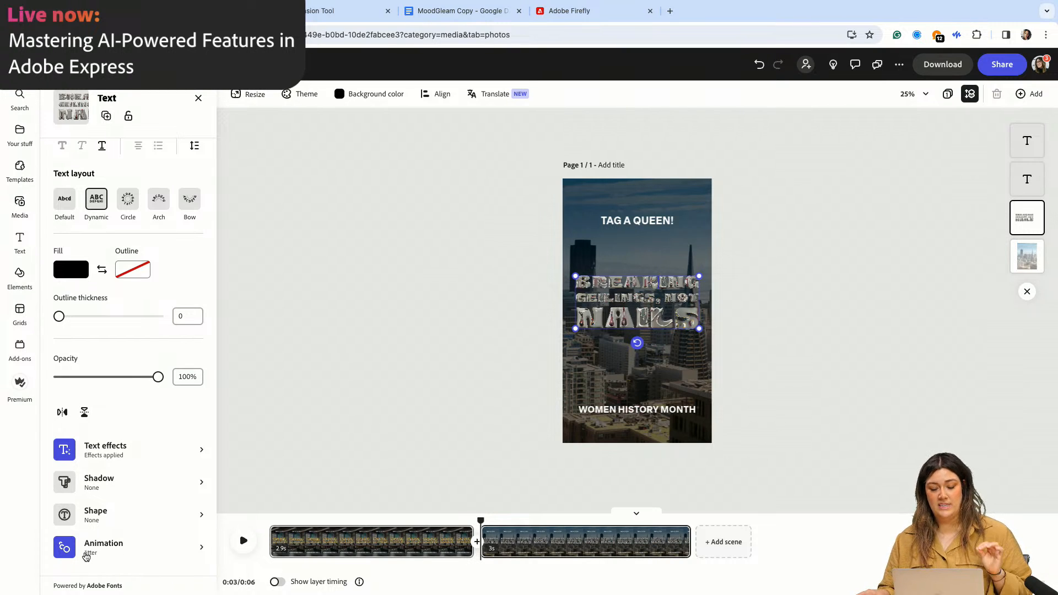
{"action": "left_click_drag", "start_coordinate": [481, 520], "coordinate": [260, 510]}
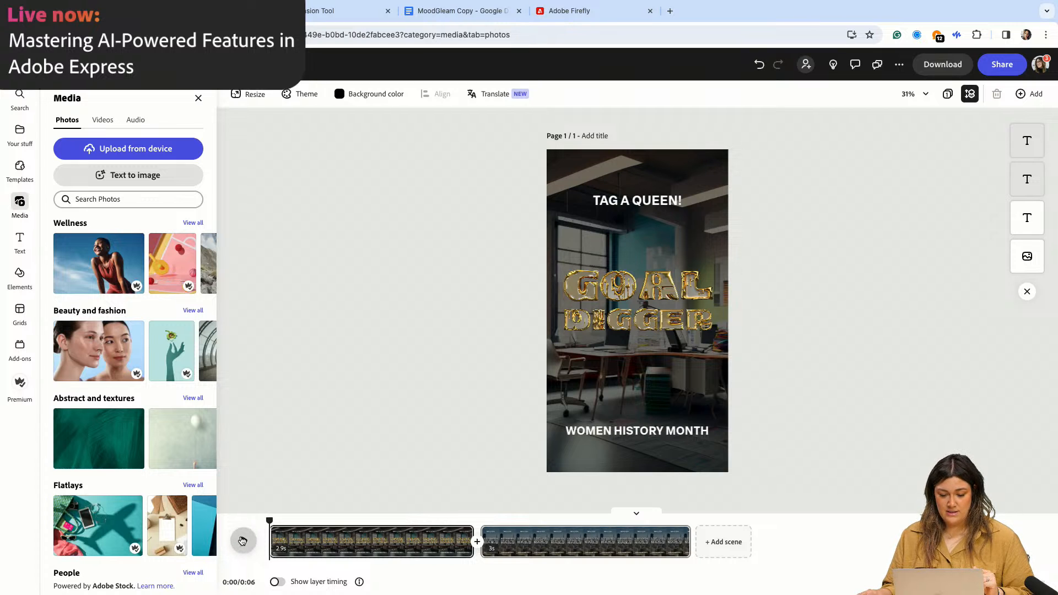
{"action": "left_click", "coordinate": [242, 541]}
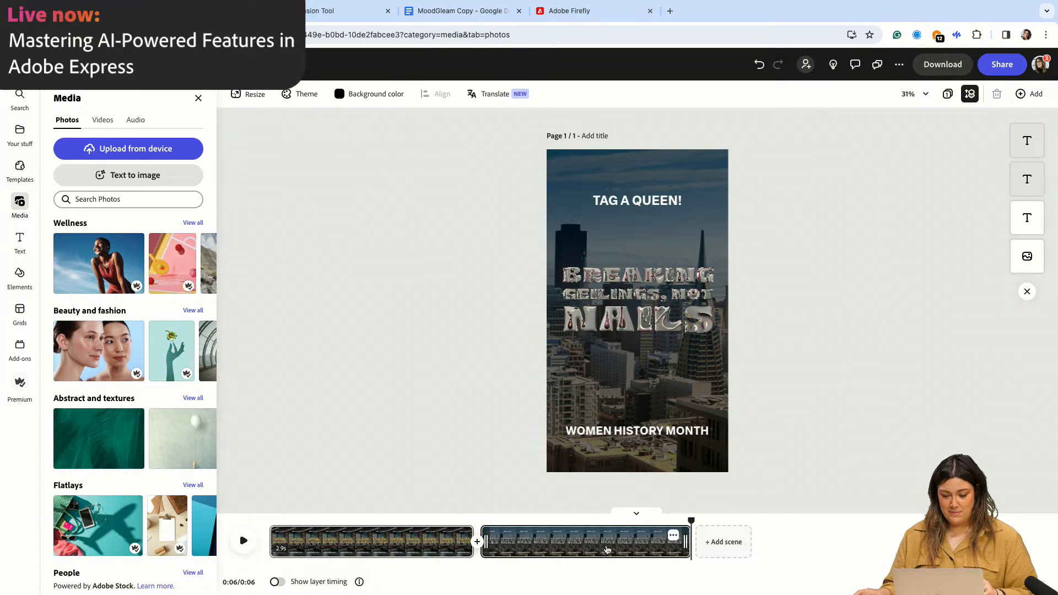
- Add a third scene with a copy of all the second scene's elements and shorten it to 3 seconds
{"action": "left_click", "coordinate": [643, 201]}
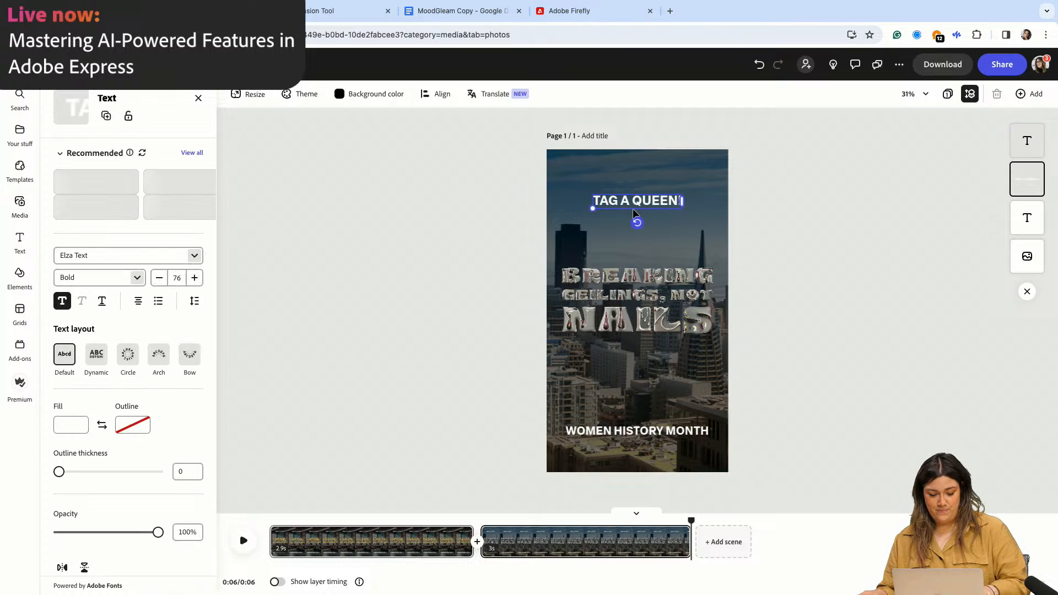
{"action": "key", "text": "super+a"}
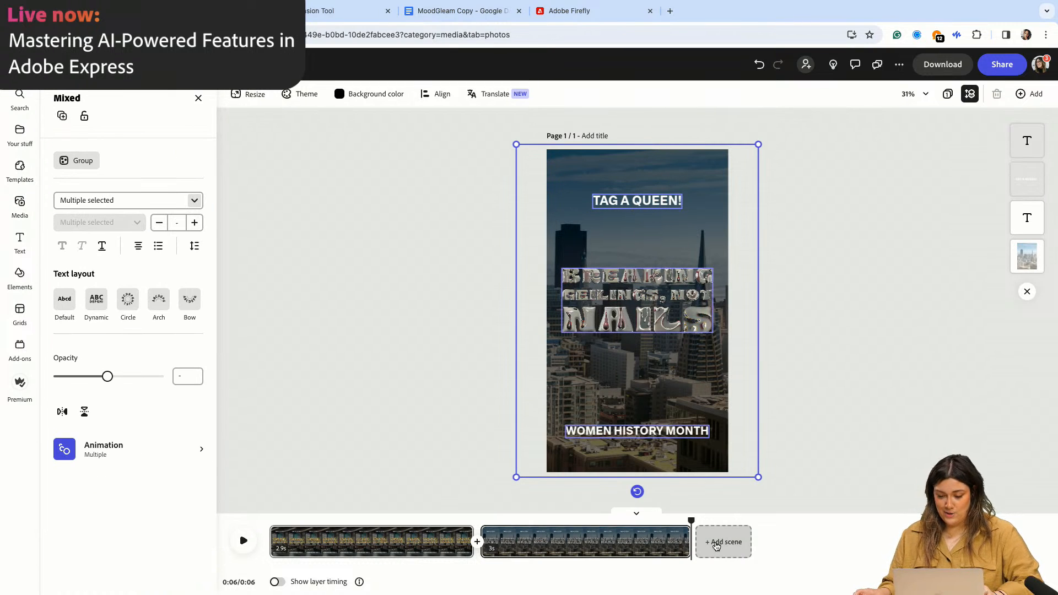
{"action": "left_click", "coordinate": [733, 544]}
{"action": "key", "text": "super+v"}
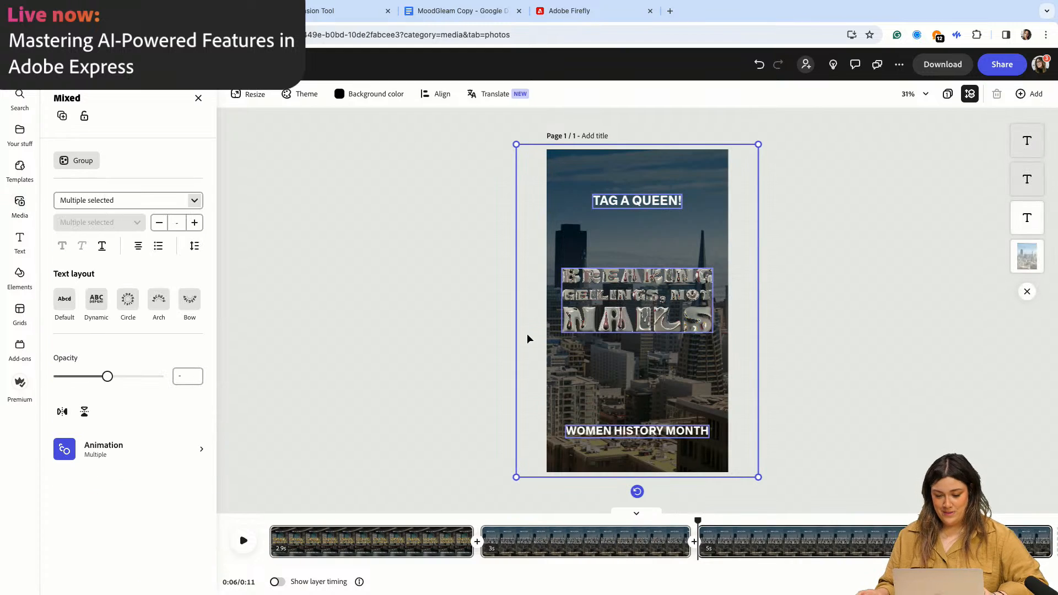
{"action": "left_click", "coordinate": [463, 211]}
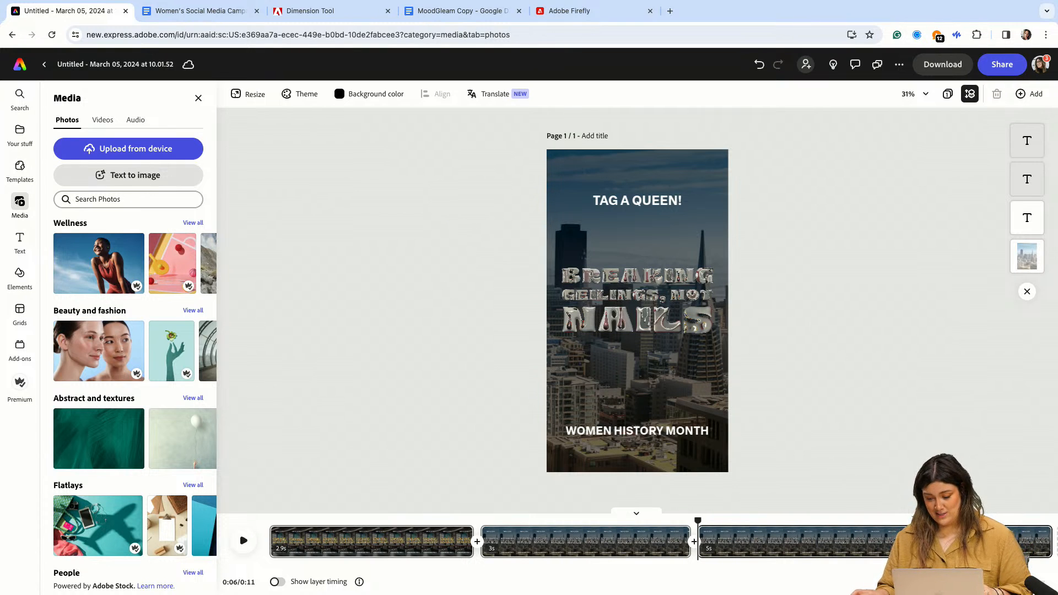
{"action": "left_click_drag", "start_coordinate": [1049, 542], "coordinate": [895, 537]}
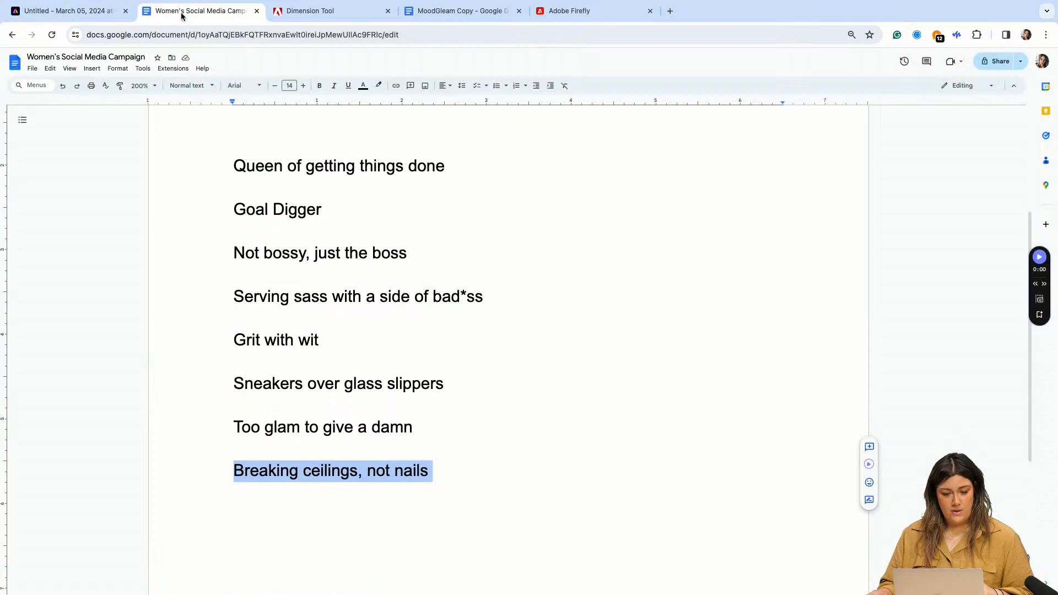
- Copy the slogan "Too glam to give a damn" from the Women's Social Media Campaign document and return to the Adobe Express project
{"action": "left_click", "coordinate": [199, 10]}
{"action": "scroll", "coordinate": [343, 338], "scroll_direction": "down", "scroll_amount": 1}
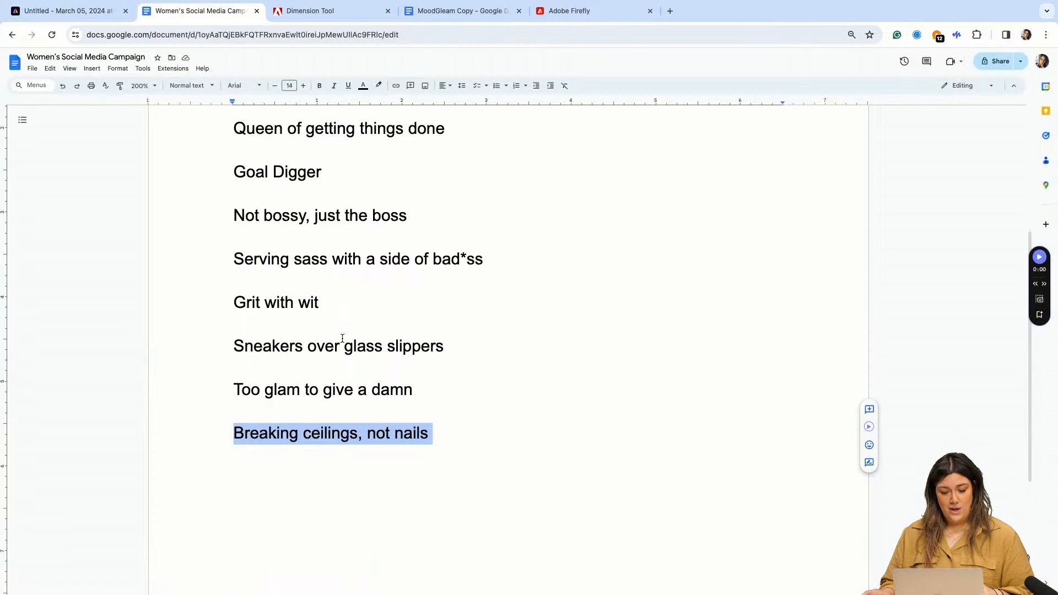
{"action": "left_click_drag", "start_coordinate": [419, 390], "coordinate": [233, 387]}
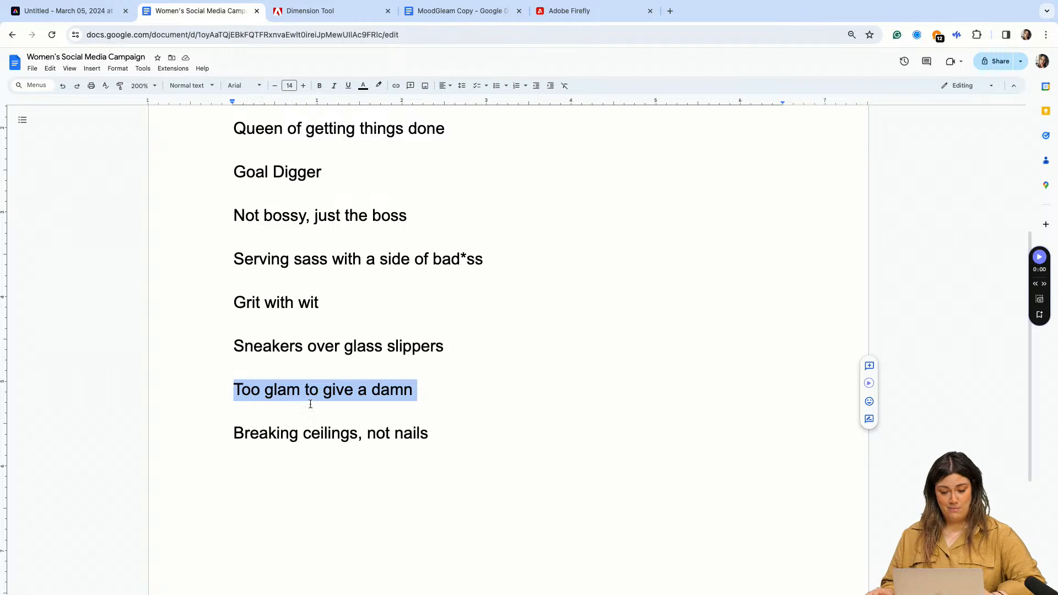
{"action": "left_click", "coordinate": [88, 14]}
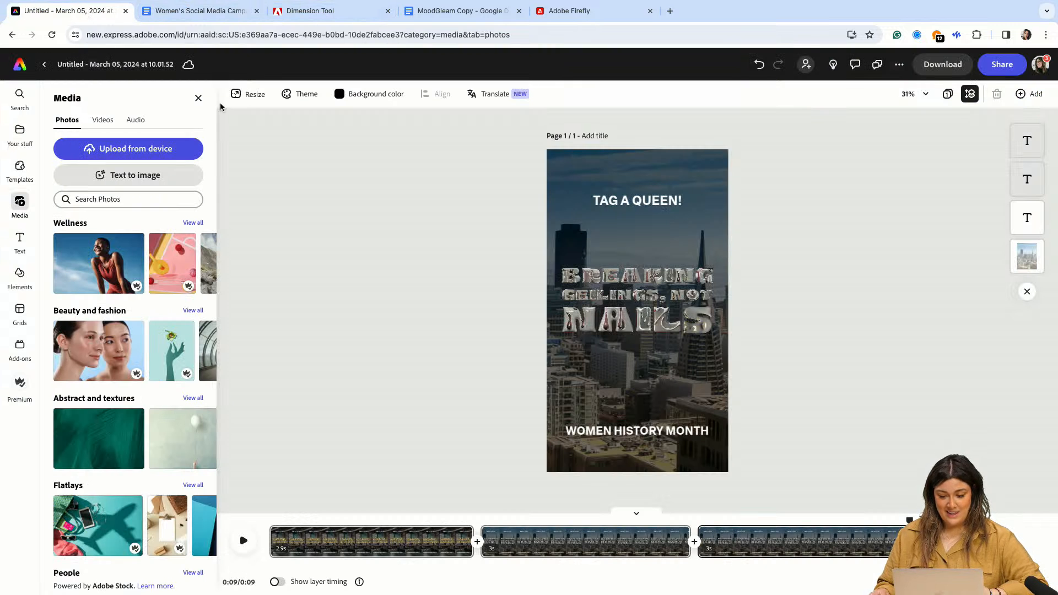
- Replace the third scene's slogan with "TOO GLAM TO GIVE A DAMN", enlarge it slightly and centre it horizontally
{"action": "left_click", "coordinate": [602, 282]}
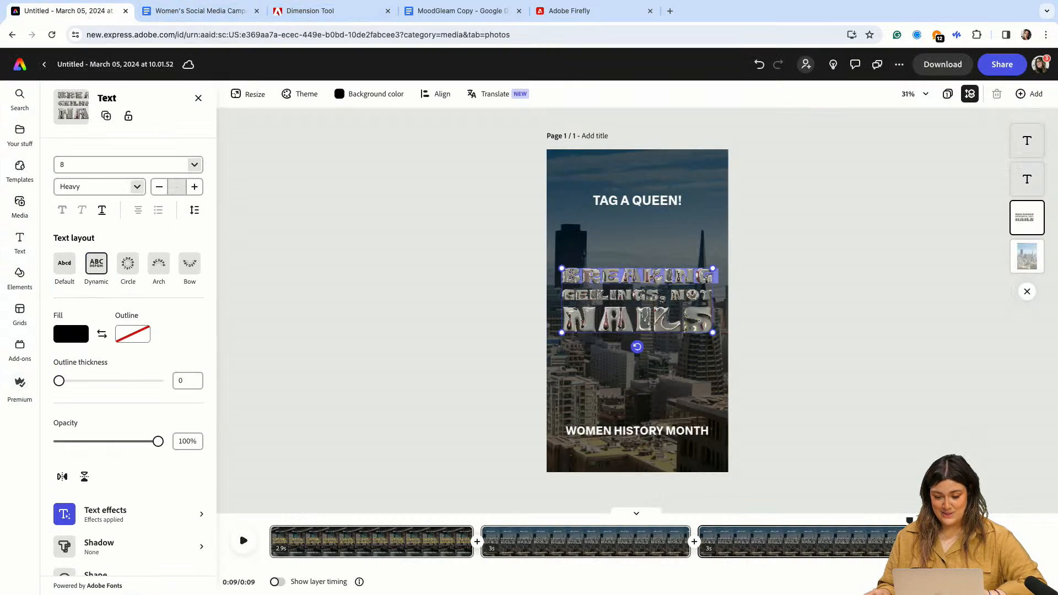
{"action": "left_click_drag", "start_coordinate": [563, 275], "coordinate": [710, 314]}
{"action": "type", "text": "TOO GLAM TO GIVE A DAMN"}
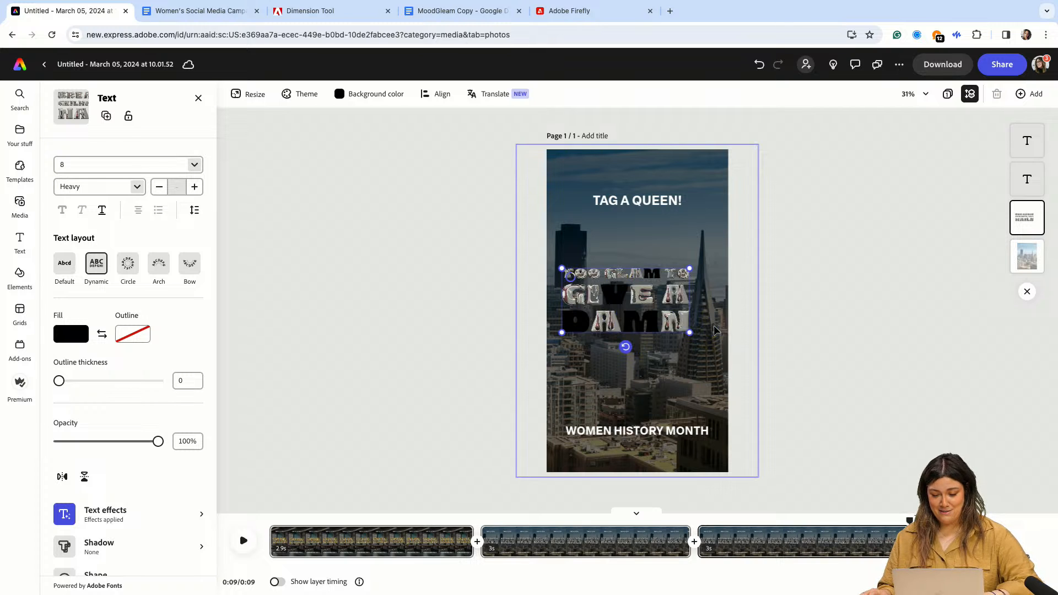
{"action": "mouse_move", "coordinate": [687, 270]}
{"action": "left_mouse_down"}
{"action": "mouse_move", "coordinate": [702, 262]}
{"action": "mouse_move", "coordinate": [674, 271]}
{"action": "left_mouse_up"}
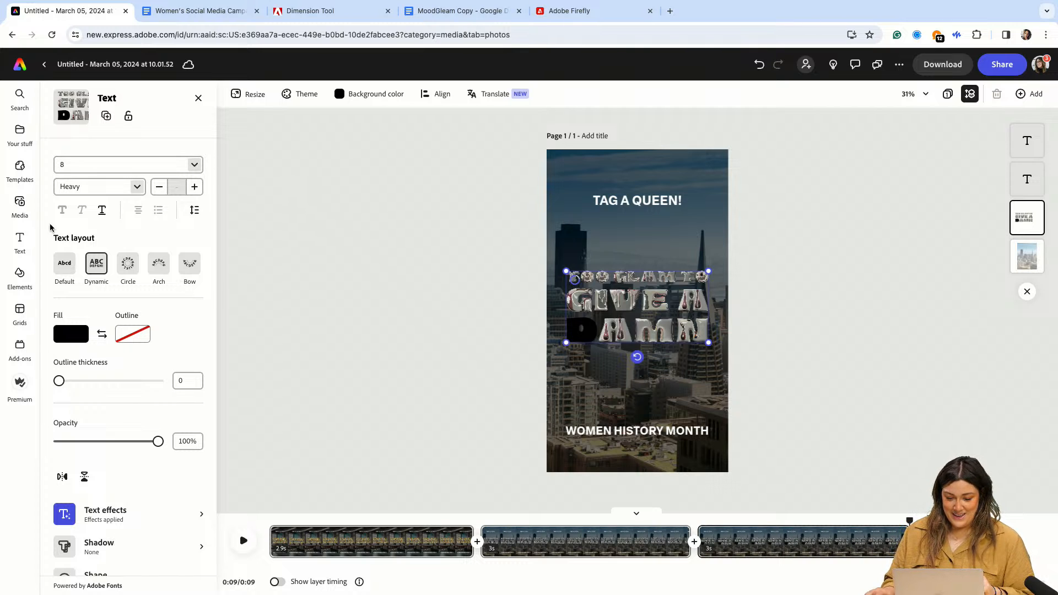
- Generate a new text effect for the "TOO GLAM TO GIVE A DAMN" slogan from the prompt "pink lip gloss, shiny drip"
{"action": "left_click", "coordinate": [121, 513]}
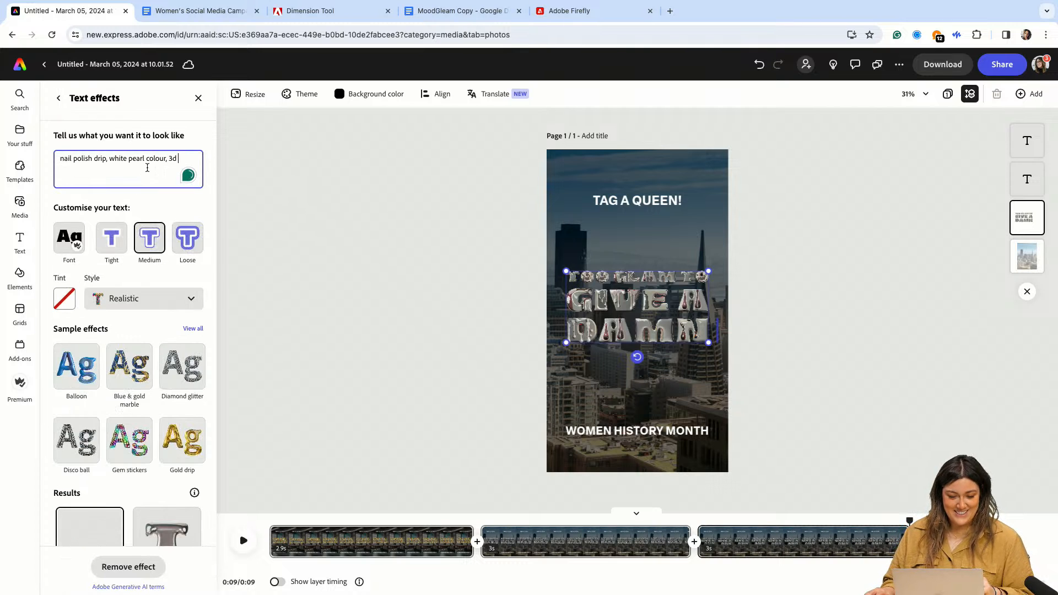
{"action": "left_click_drag", "start_coordinate": [179, 159], "coordinate": [53, 158]}
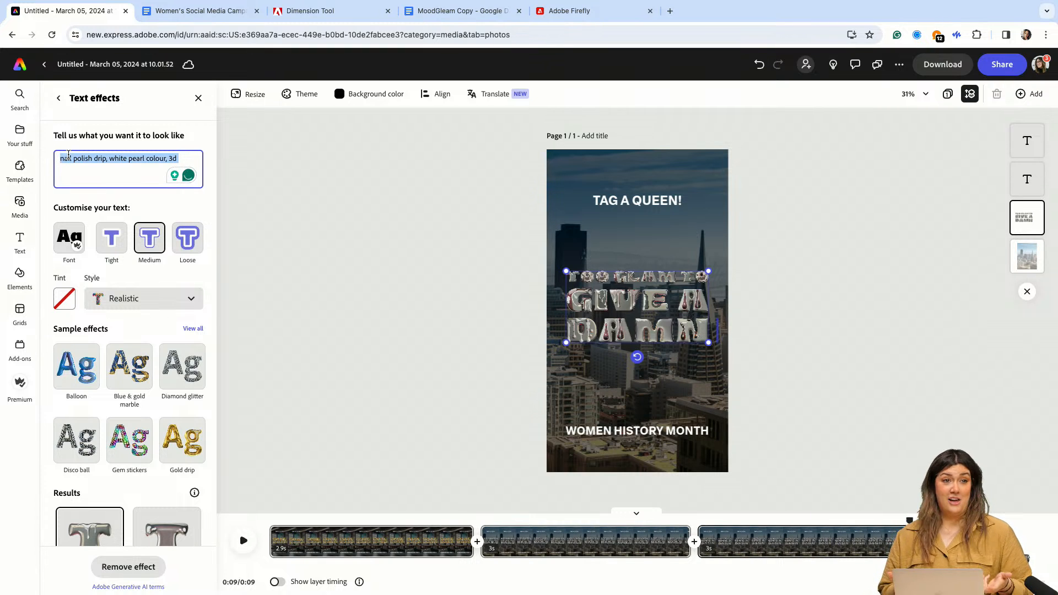
{"action": "key", "text": "BackSpace"}
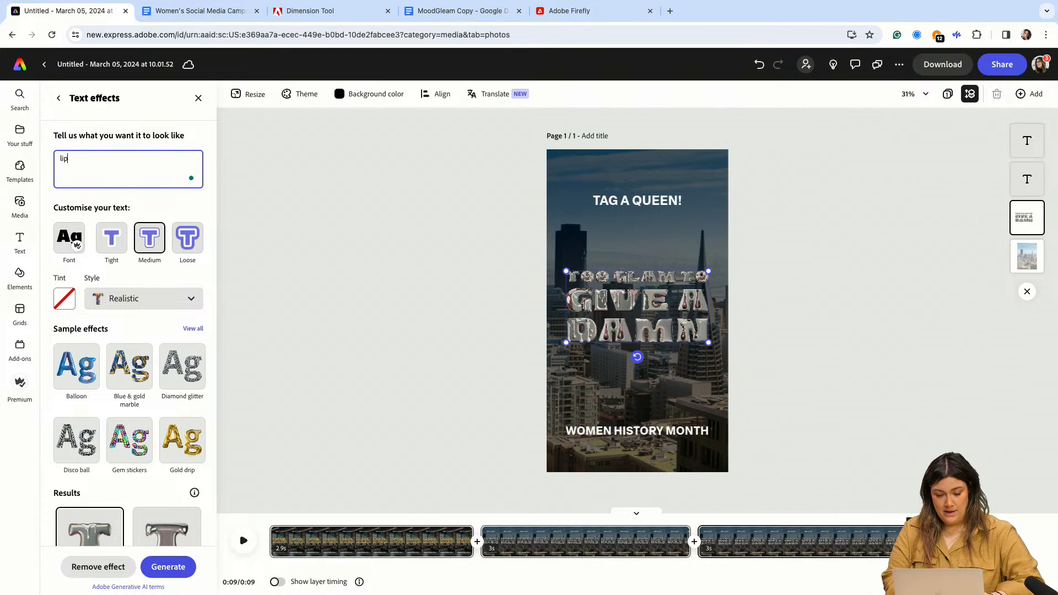
{"action": "type", "text": "pi"}
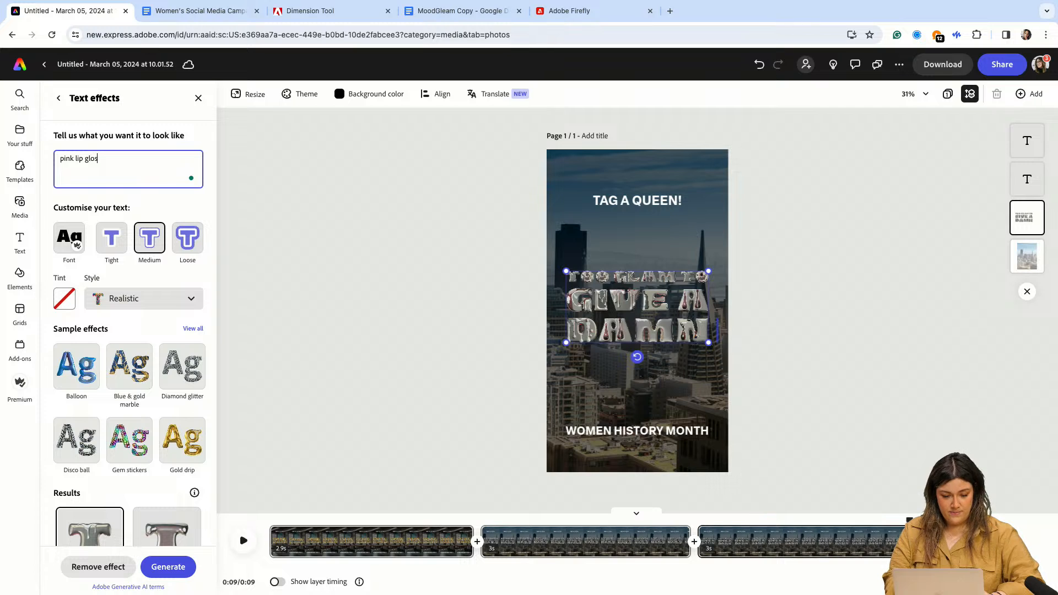
{"action": "type", "text": "nk lip gloss, "}
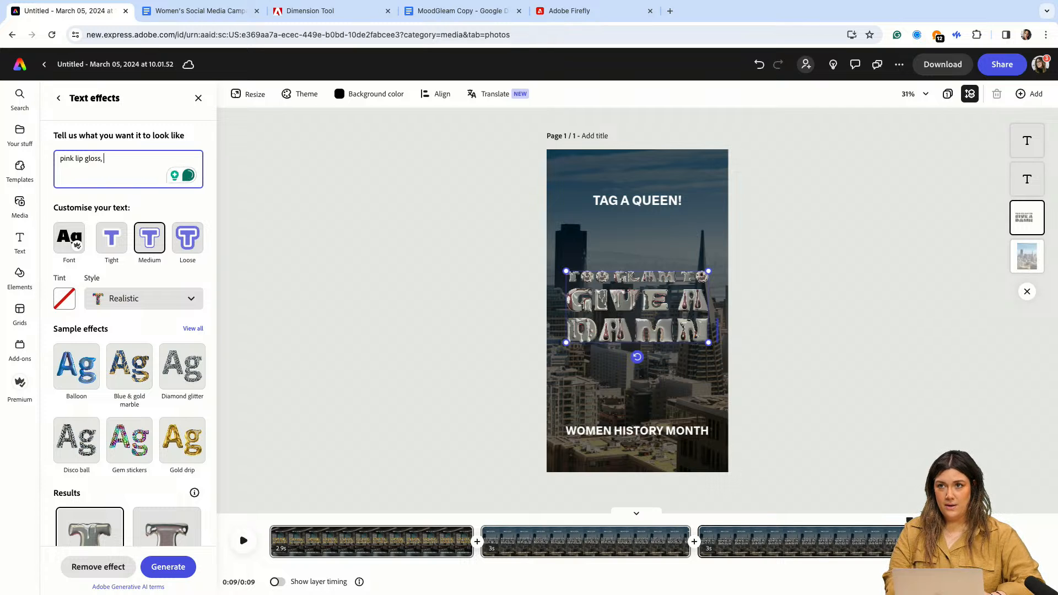
{"action": "type", "text": "shiny drip"}
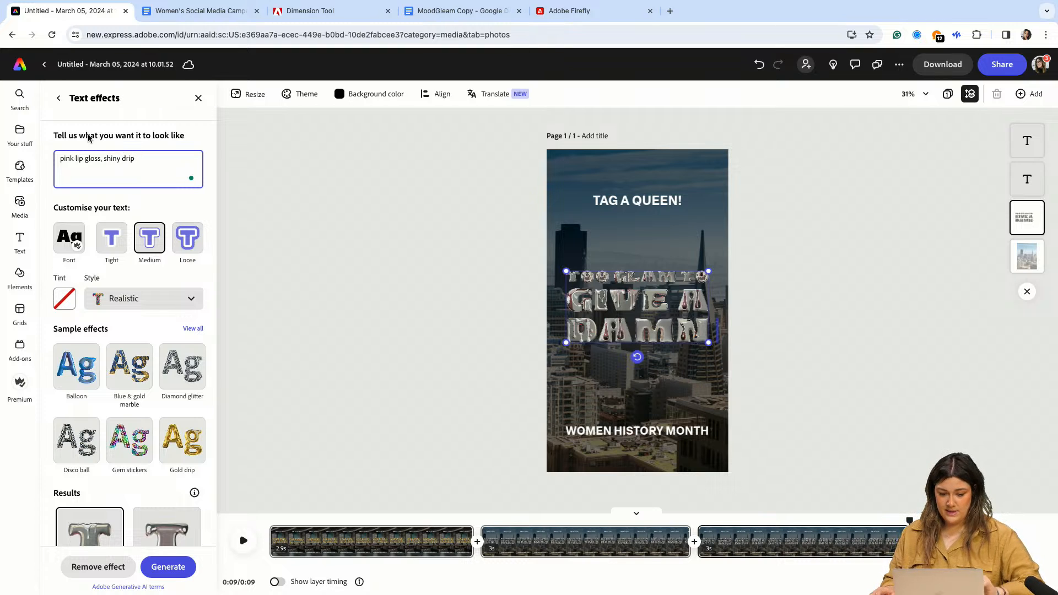
{"action": "left_click", "coordinate": [168, 567]}
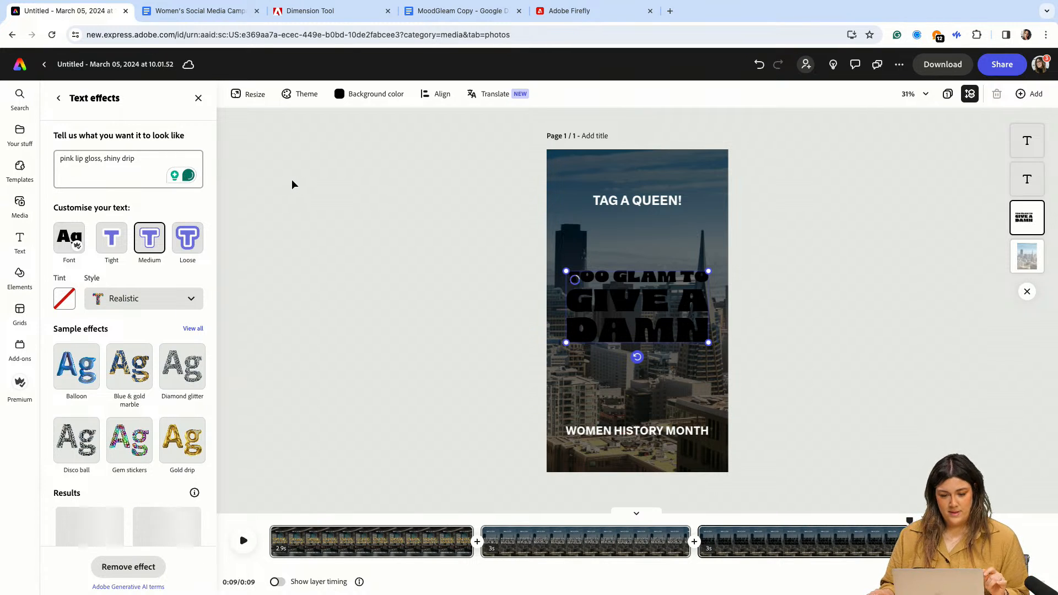
{"action": "mouse_move", "coordinate": [882, 1]}
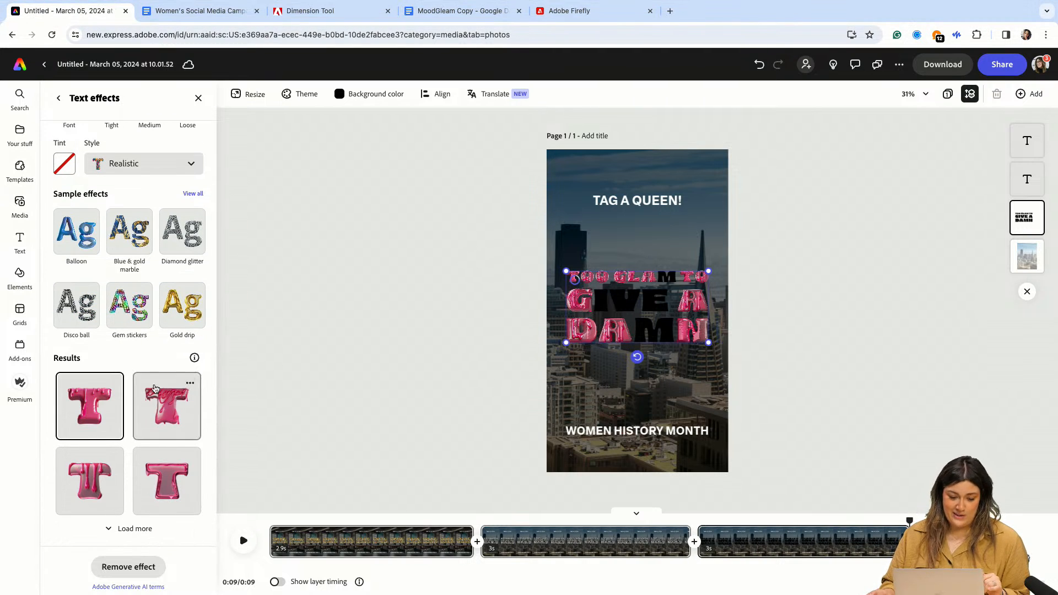
- Regenerate the slogan's text effect with the prompt "pink lip gloss, translucid, shiny drip" and apply the third result
{"action": "scroll", "coordinate": [95, 412], "scroll_direction": "up", "scroll_amount": 5}
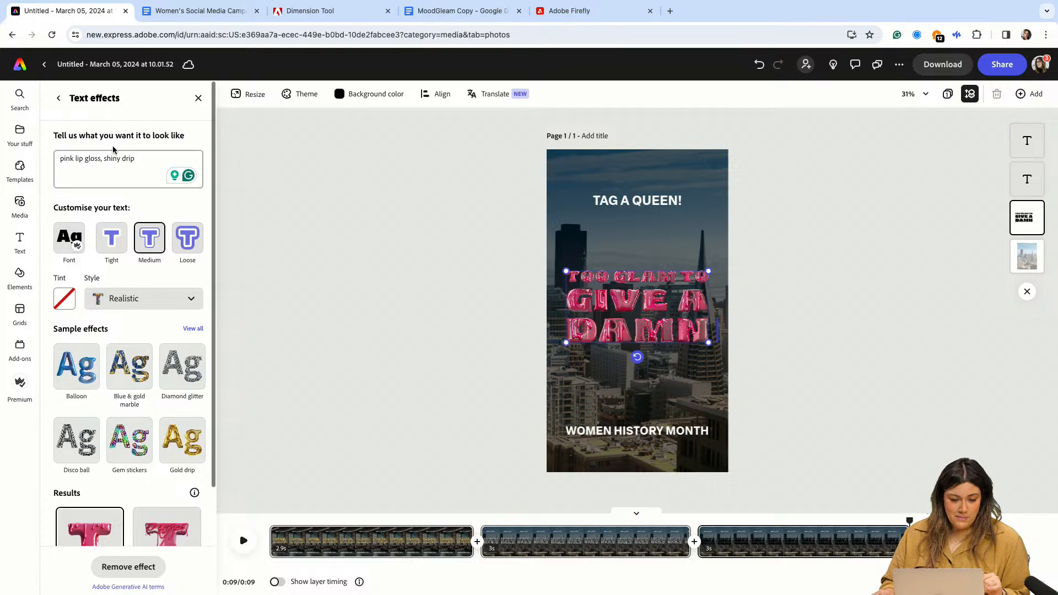
{"action": "left_click", "coordinate": [103, 159]}
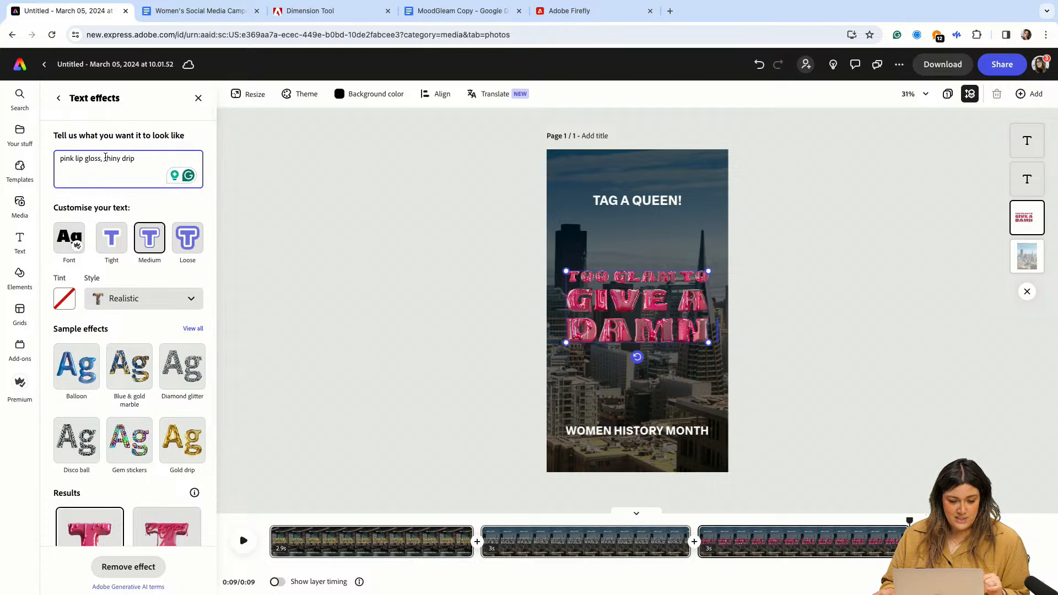
{"action": "type", "text": "trans"}
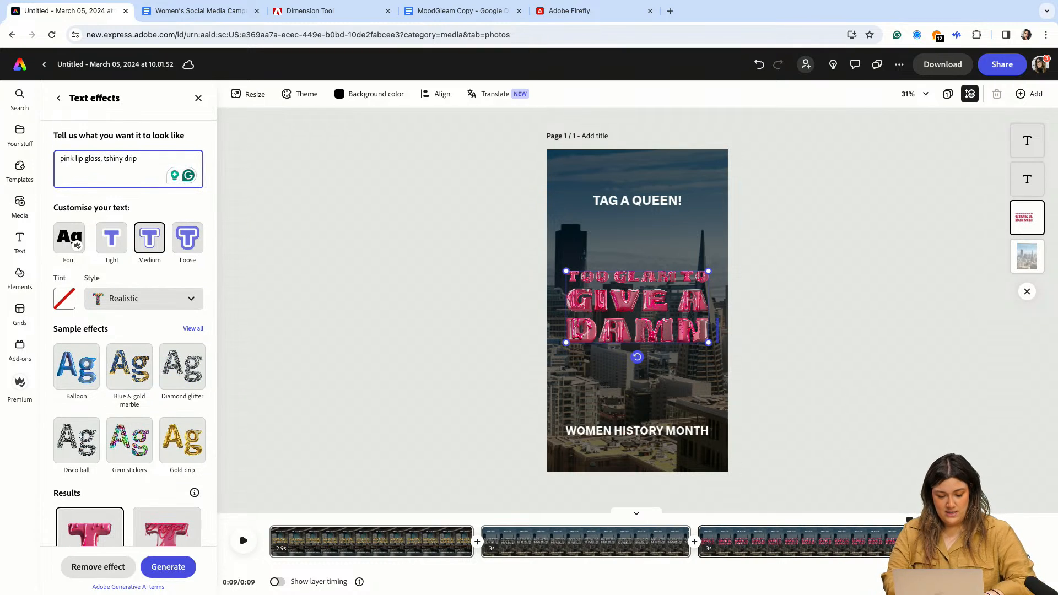
{"action": "type", "text": "lu"}
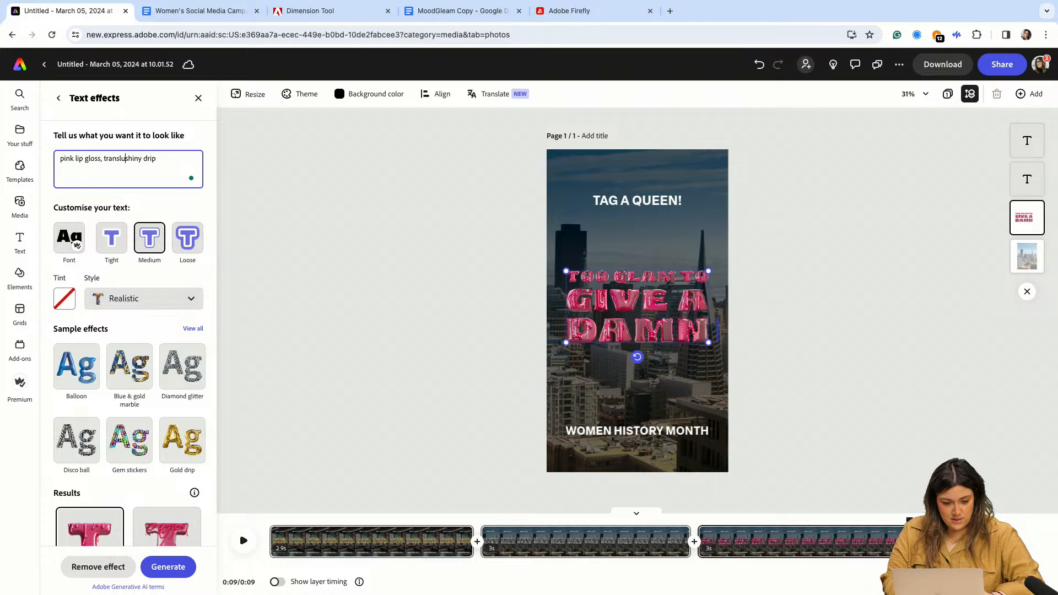
{"action": "type", "text": "side, s"}
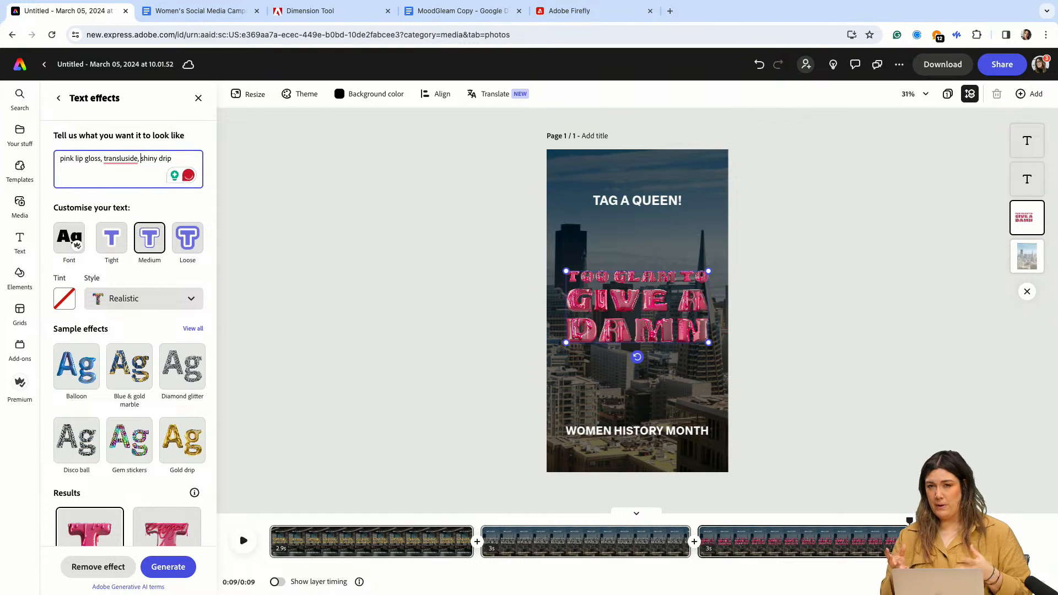
{"action": "left_click", "coordinate": [126, 164]}
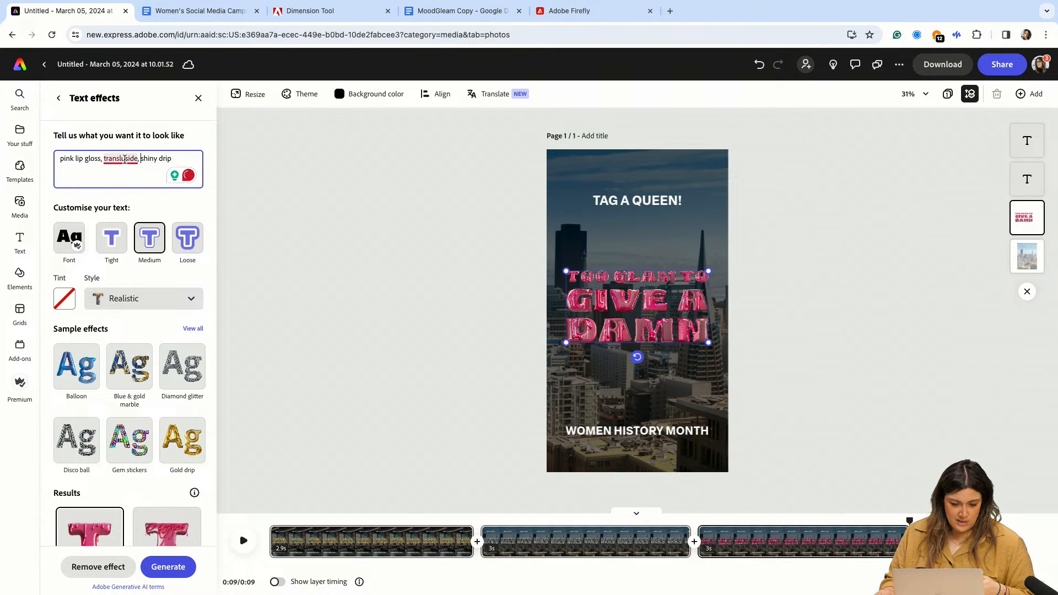
{"action": "left_click", "coordinate": [126, 191]}
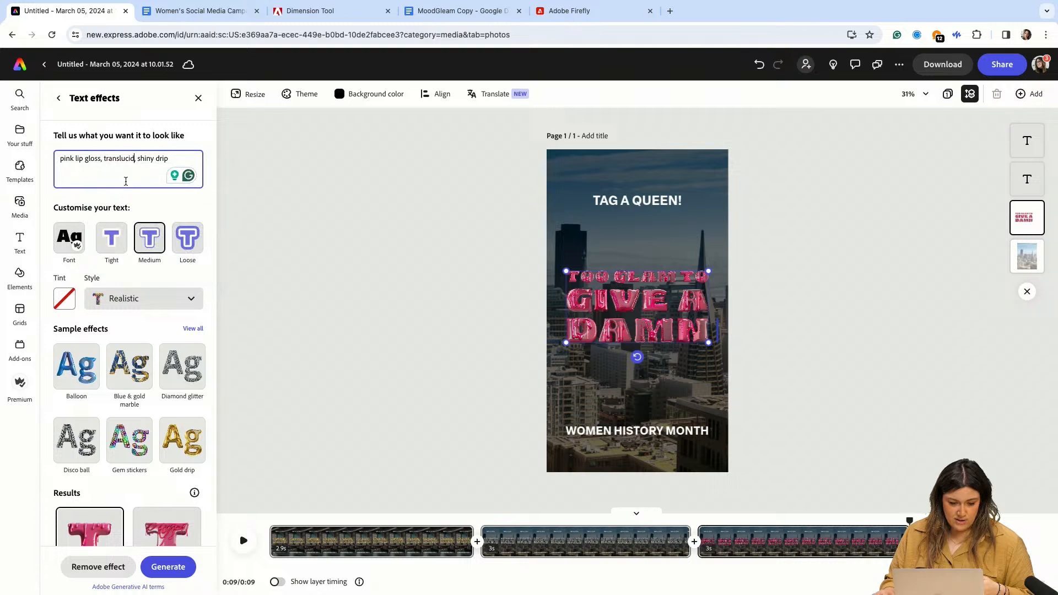
{"action": "left_click", "coordinate": [167, 567]}
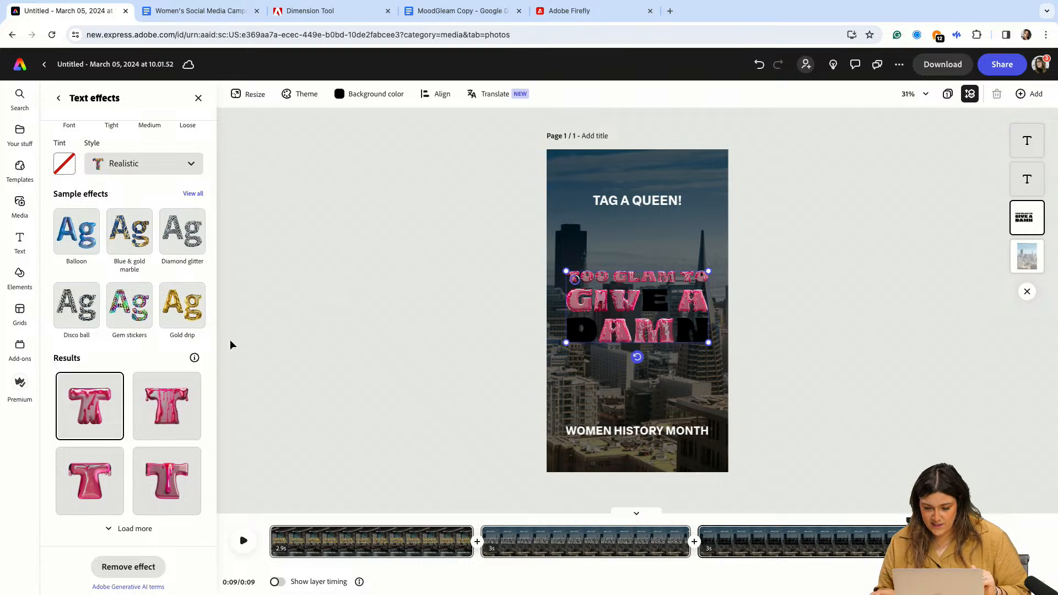
{"action": "left_click", "coordinate": [89, 481]}
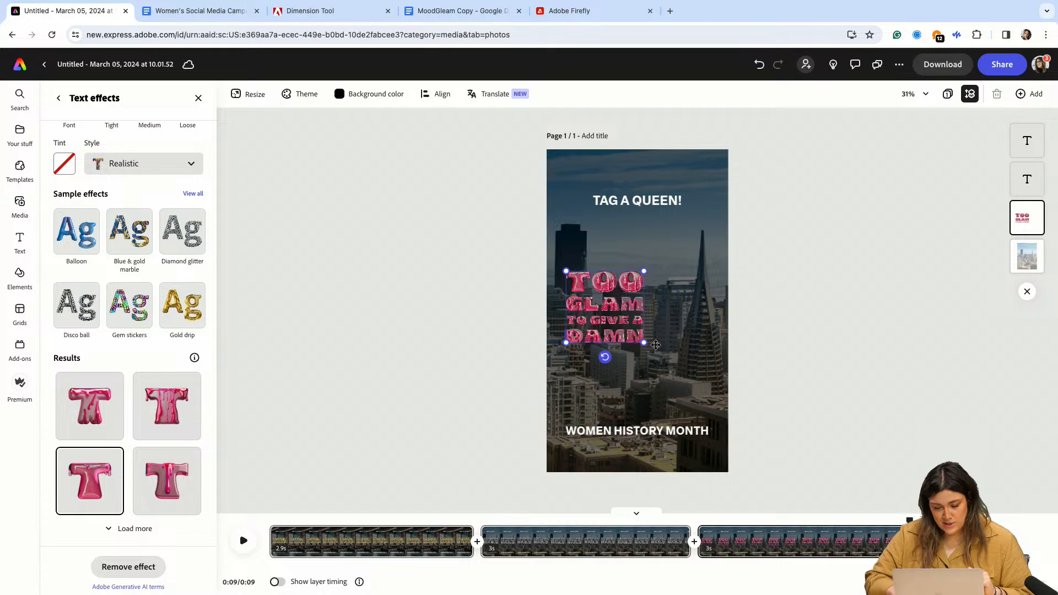
- Enlarge the four-line pink slogan and centre it on the page between the two white captions
{"action": "left_click_drag", "start_coordinate": [644, 344], "coordinate": [695, 389]}
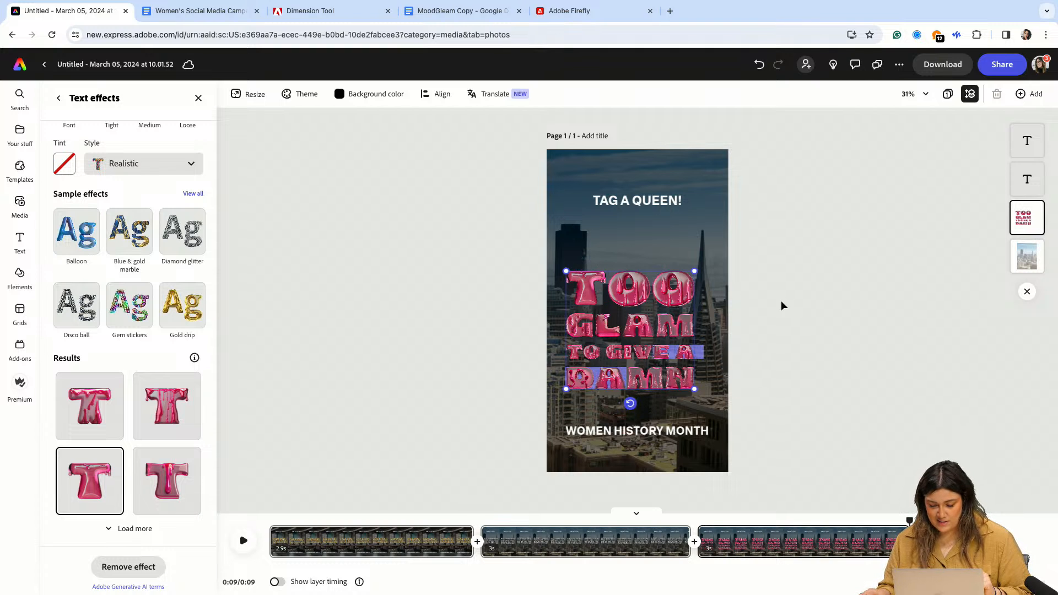
{"action": "left_click_drag", "start_coordinate": [671, 284], "coordinate": [676, 263]}
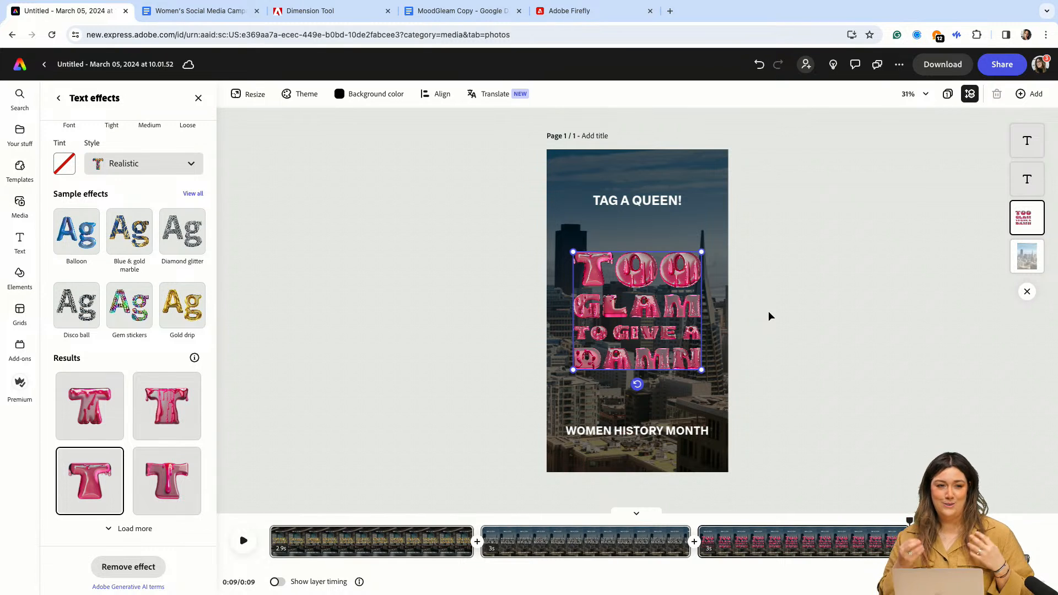
{"action": "left_click", "coordinate": [480, 291]}
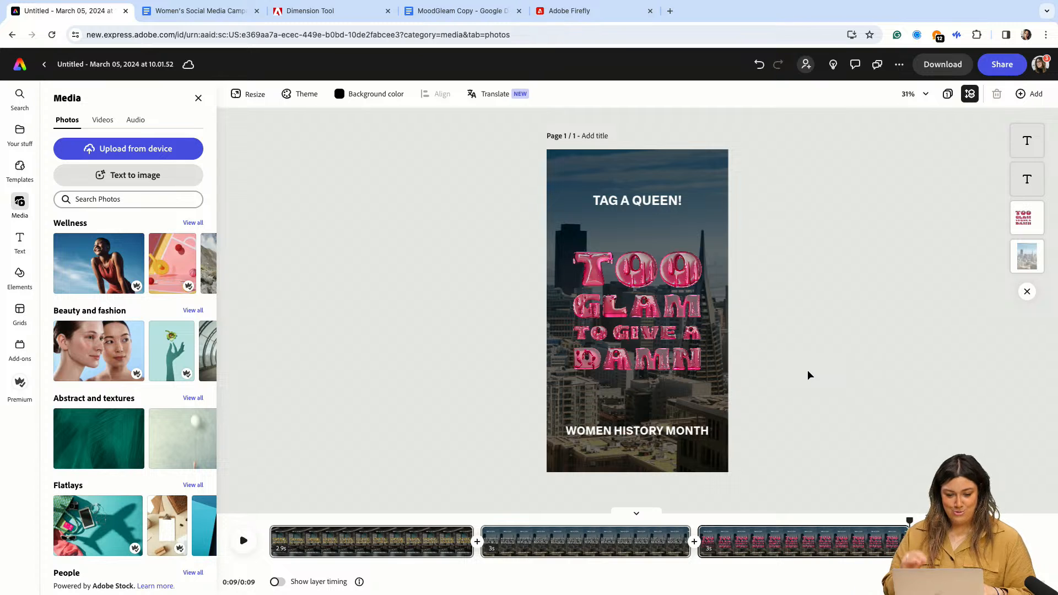
- Regenerate the third scene's background image from the prompt "new york city, fashion show, colourful clothing" and apply the third result
{"action": "left_click", "coordinate": [720, 168]}
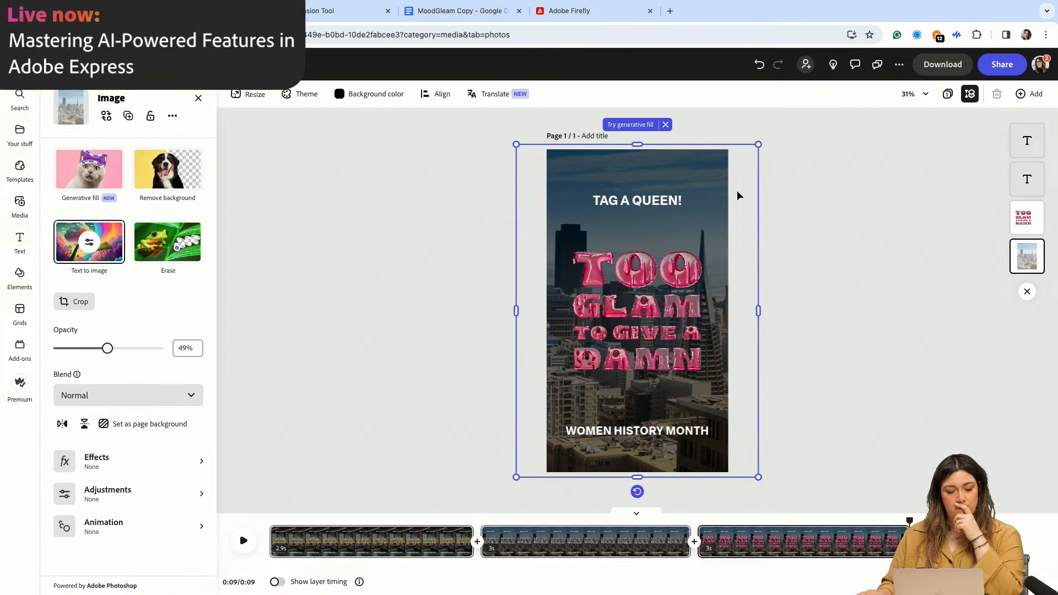
{"action": "left_click", "coordinate": [103, 252]}
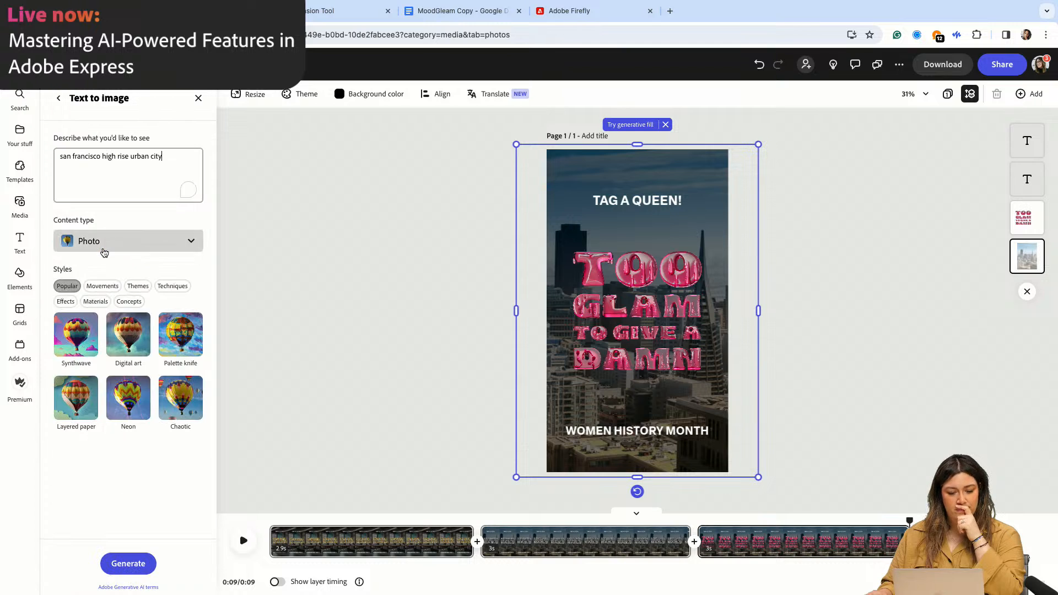
{"action": "left_click_drag", "start_coordinate": [163, 156], "coordinate": [52, 155]}
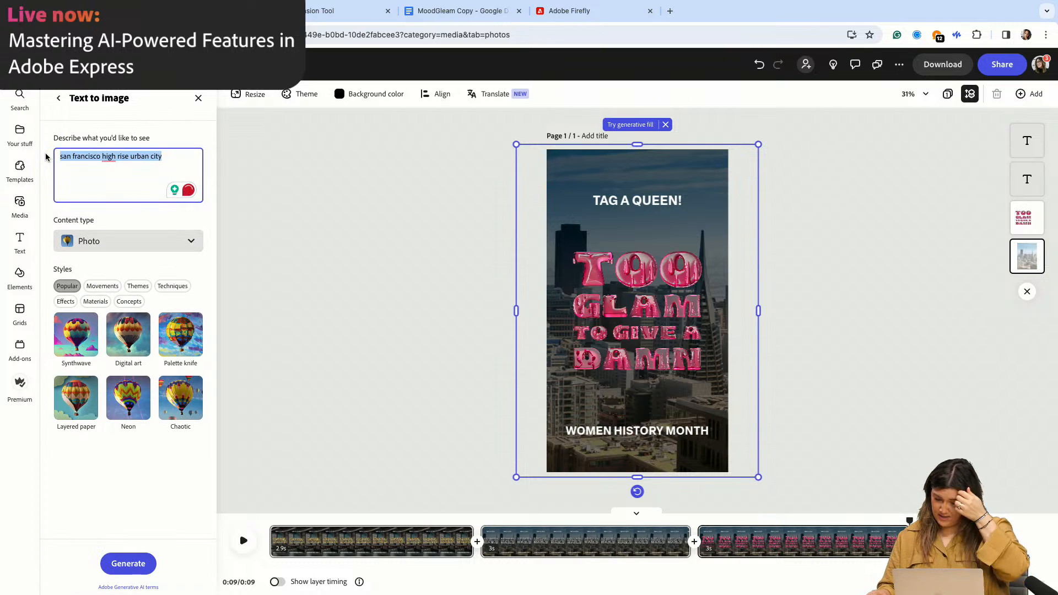
{"action": "key", "text": "BackSpace"}
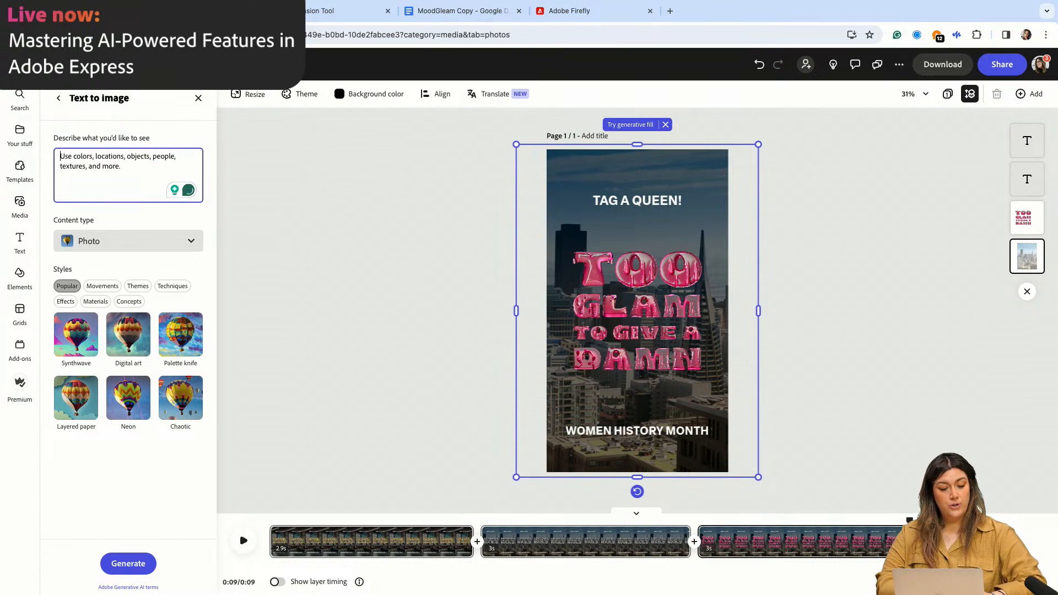
{"action": "type", "text": "new "}
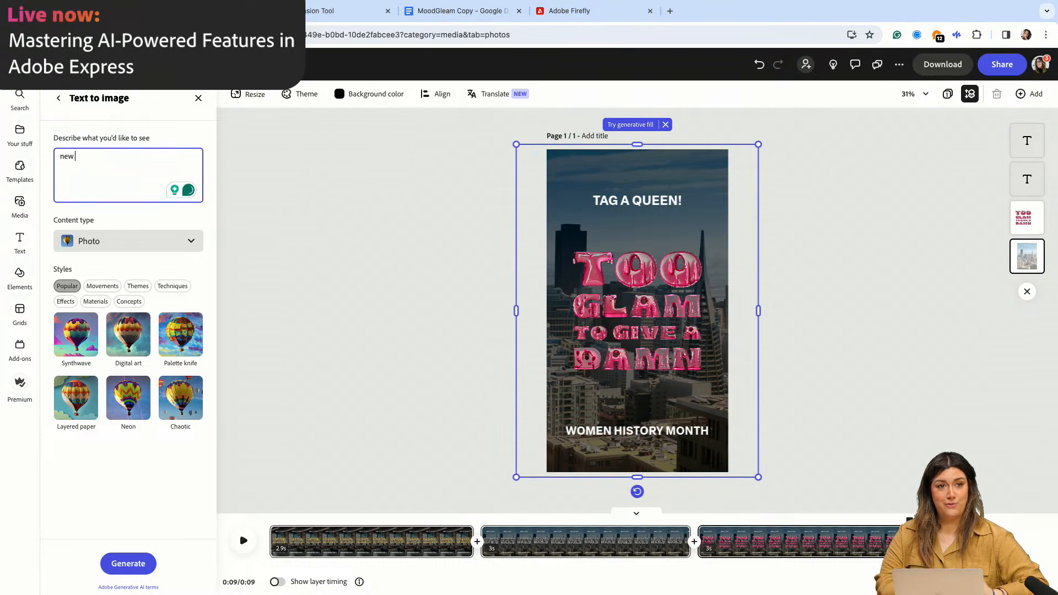
{"action": "type", "text": "yo"}
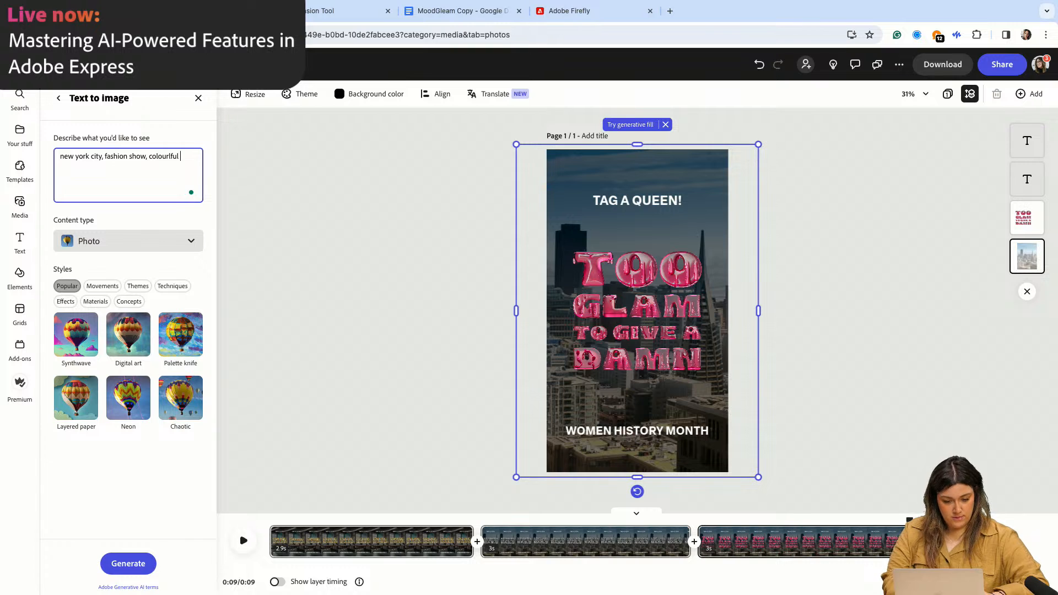
{"action": "type", "text": "othing"}
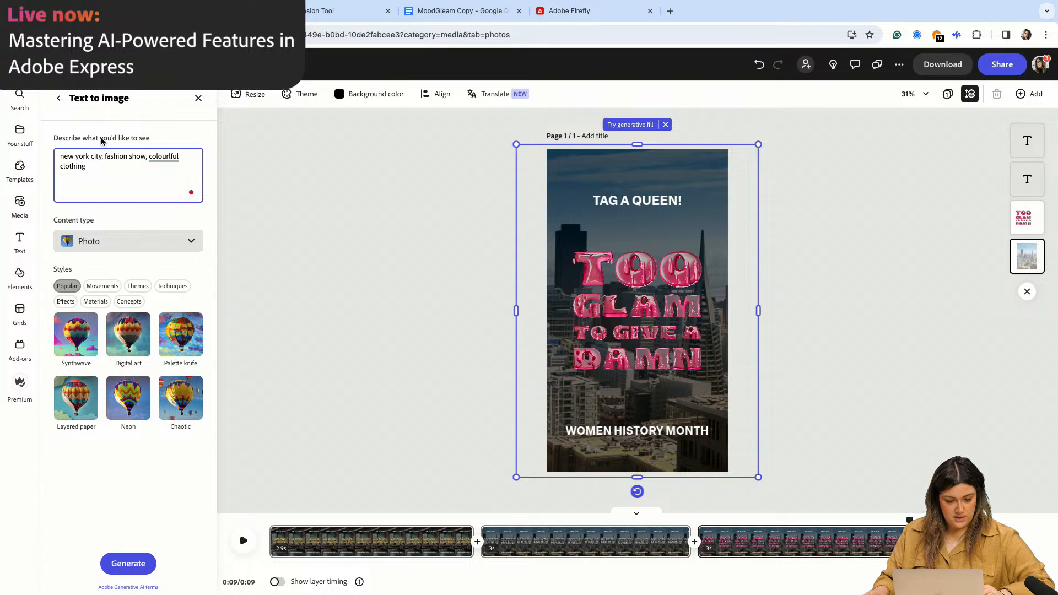
{"action": "left_click", "coordinate": [164, 156]}
{"action": "left_click", "coordinate": [164, 190]}
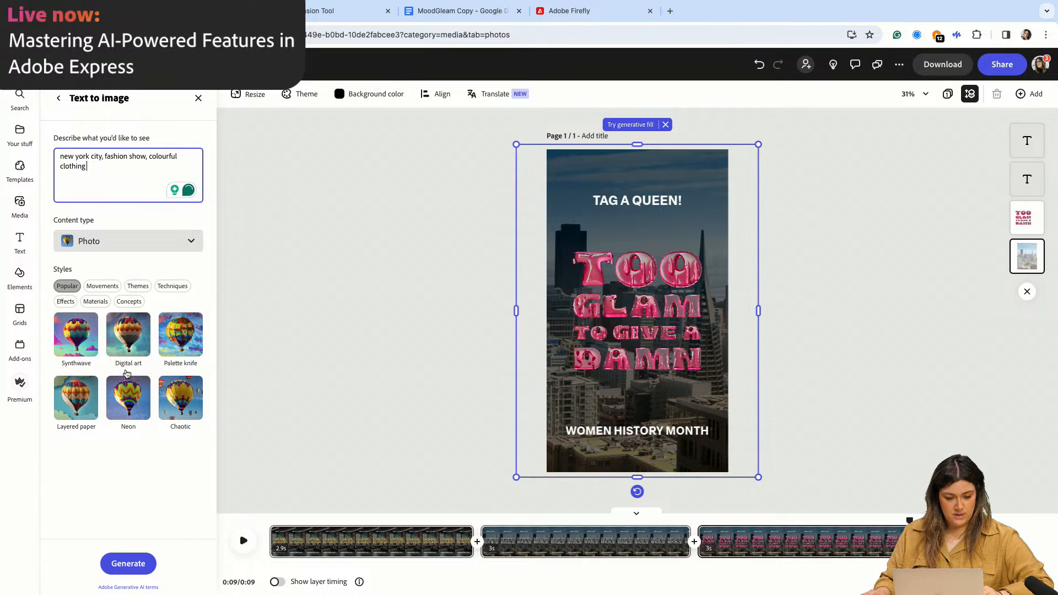
{"action": "left_click", "coordinate": [128, 563]}
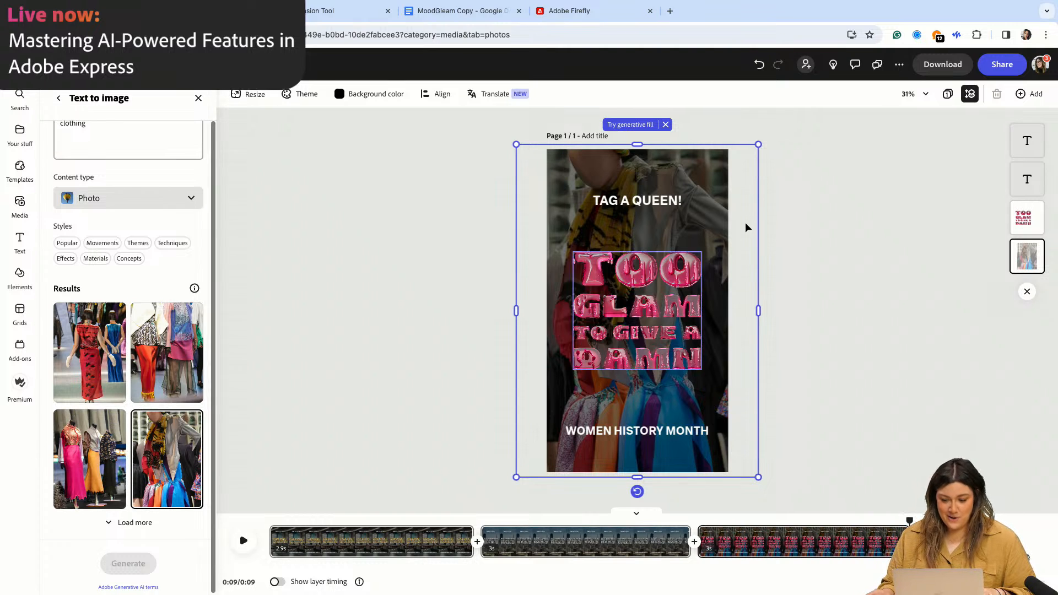
{"action": "left_click", "coordinate": [87, 457]}
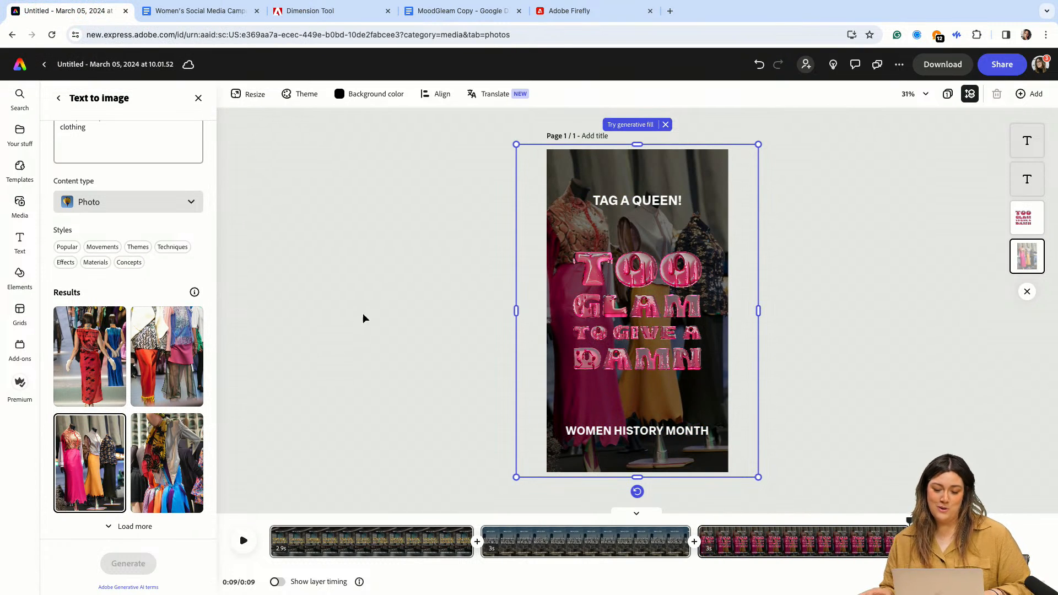
- Enlarge the fashion background image slightly beyond the page edges and play the story to preview it
{"action": "left_click_drag", "start_coordinate": [513, 143], "coordinate": [507, 132]}
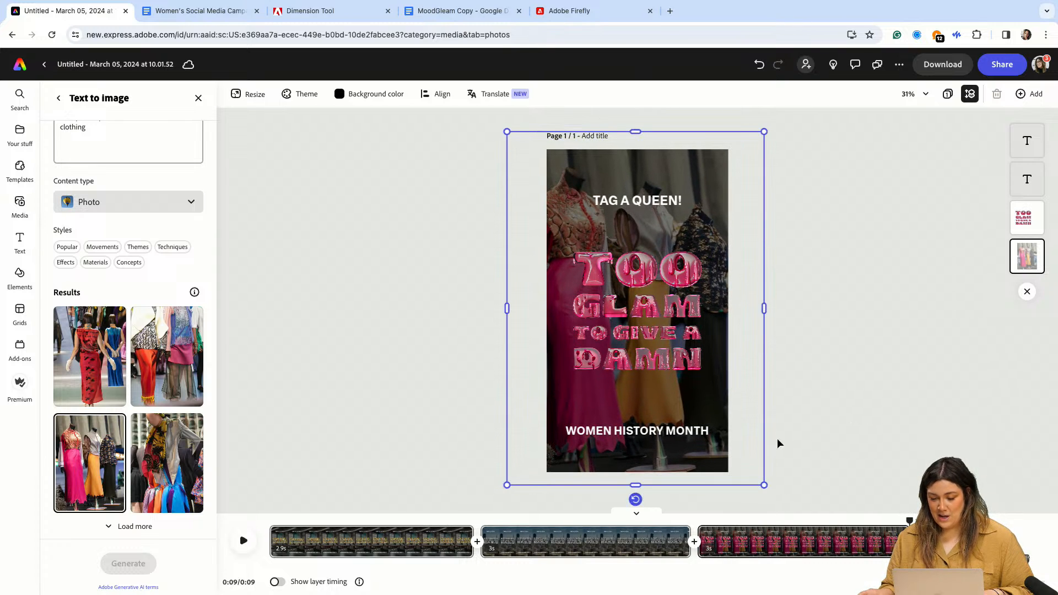
{"action": "left_click", "coordinate": [777, 441]}
{"action": "left_click", "coordinate": [243, 541]}
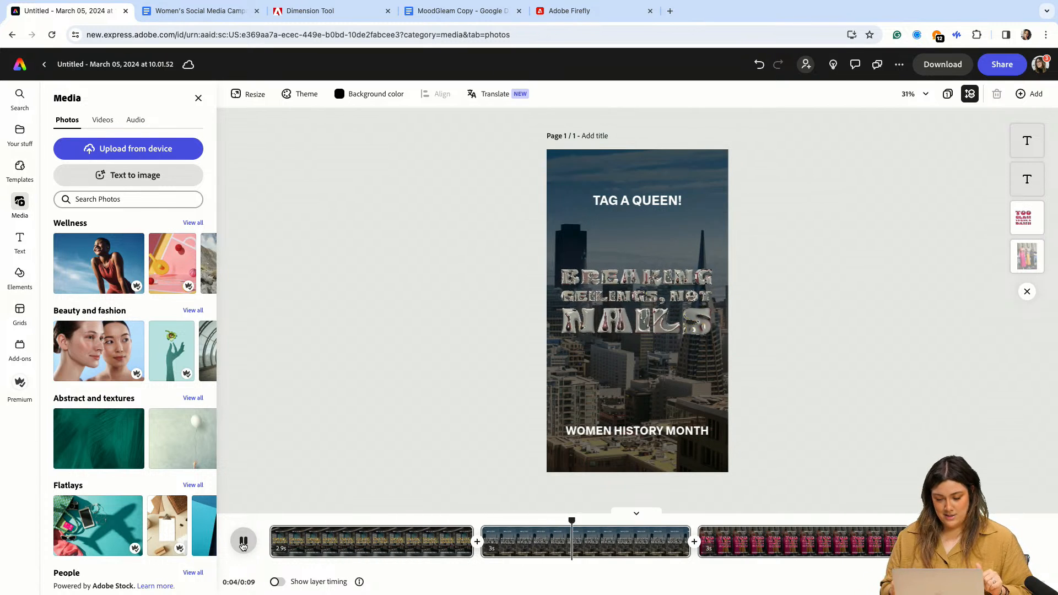
- Add a fourth scene and paste a copy of all the third scene's elements into it
{"action": "left_click", "coordinate": [660, 206]}
{"action": "key", "text": "super+a"}
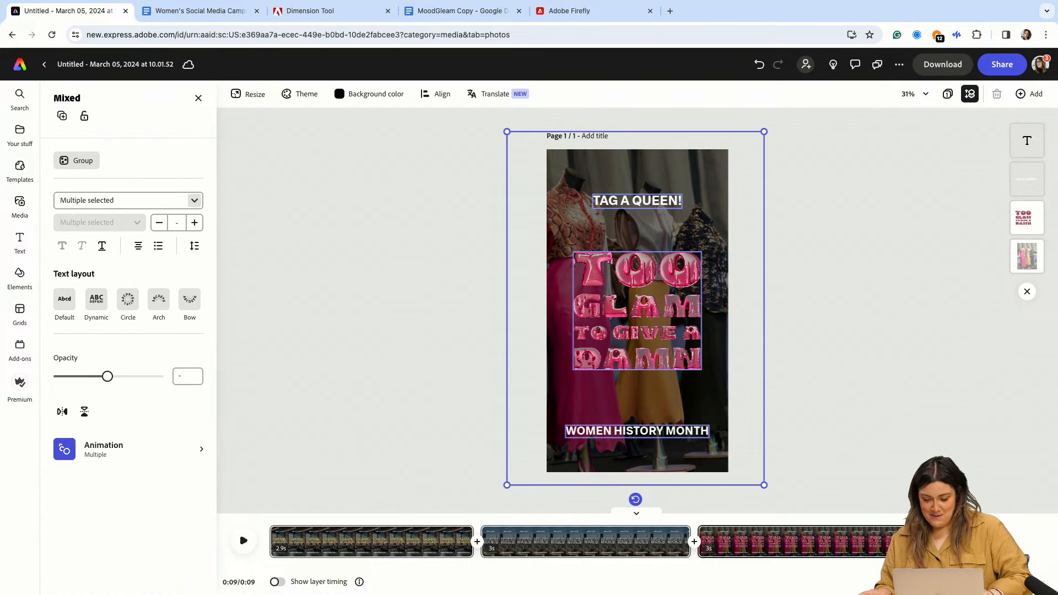
{"action": "left_click", "coordinate": [944, 542]}
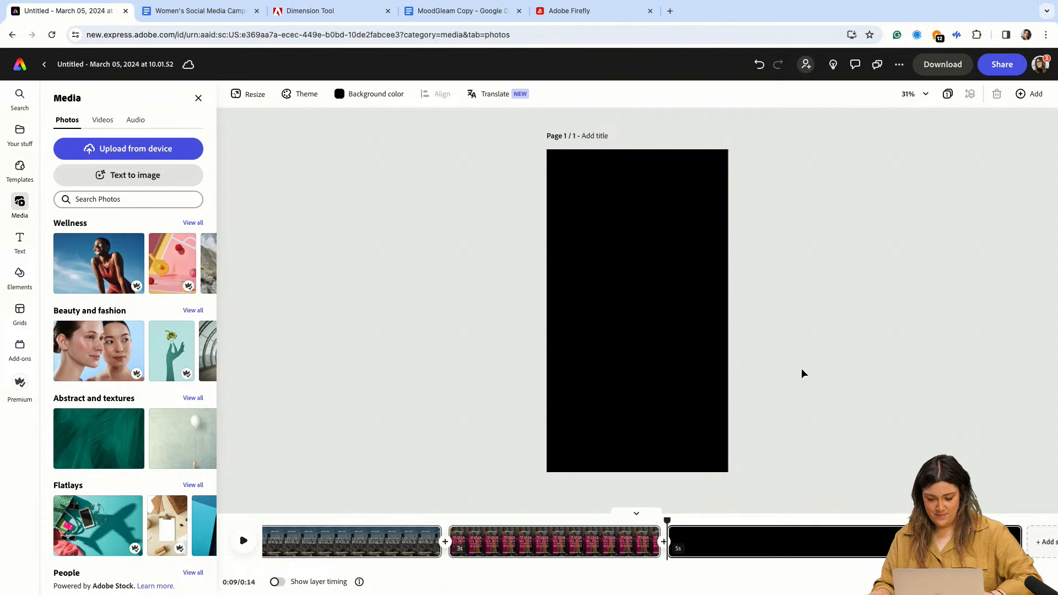
{"action": "key", "text": "super+v"}
{"action": "left_click", "coordinate": [425, 264]}
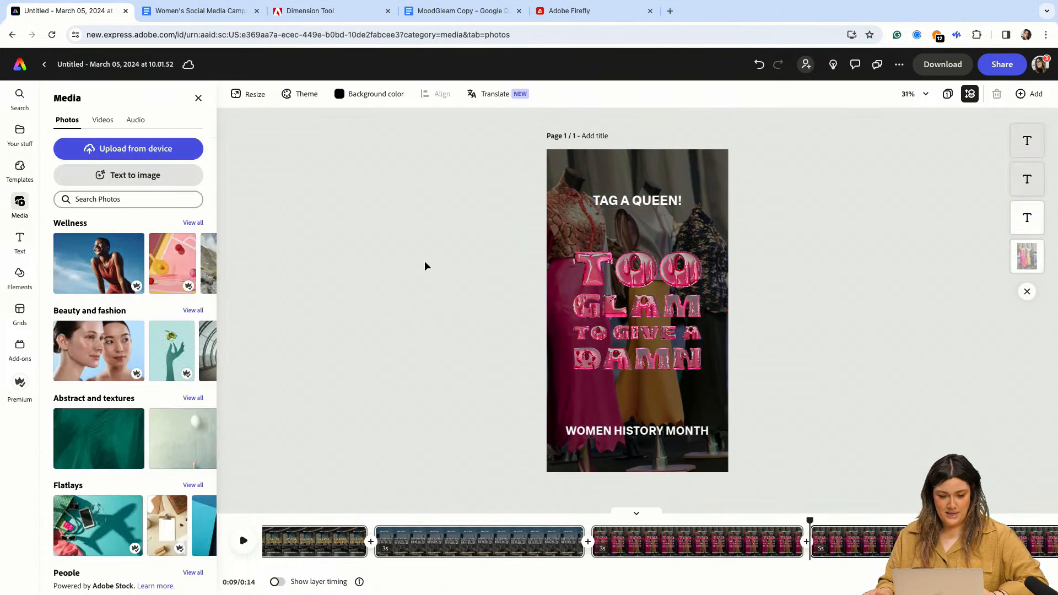
- Switch to the Women's Social Media Campaign document in Google Docs and look up the slogan "Not bossy, just the boss"
{"action": "left_click", "coordinate": [231, 16]}
{"action": "scroll", "coordinate": [485, 369], "scroll_direction": "up", "scroll_amount": 3}
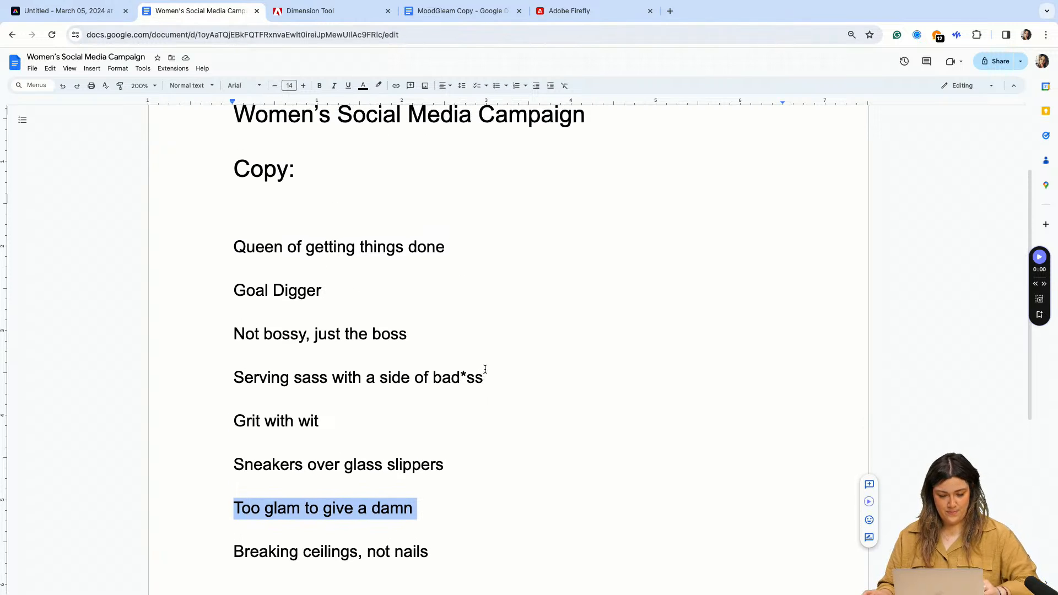
{"action": "left_click_drag", "start_coordinate": [430, 350], "coordinate": [236, 340]}
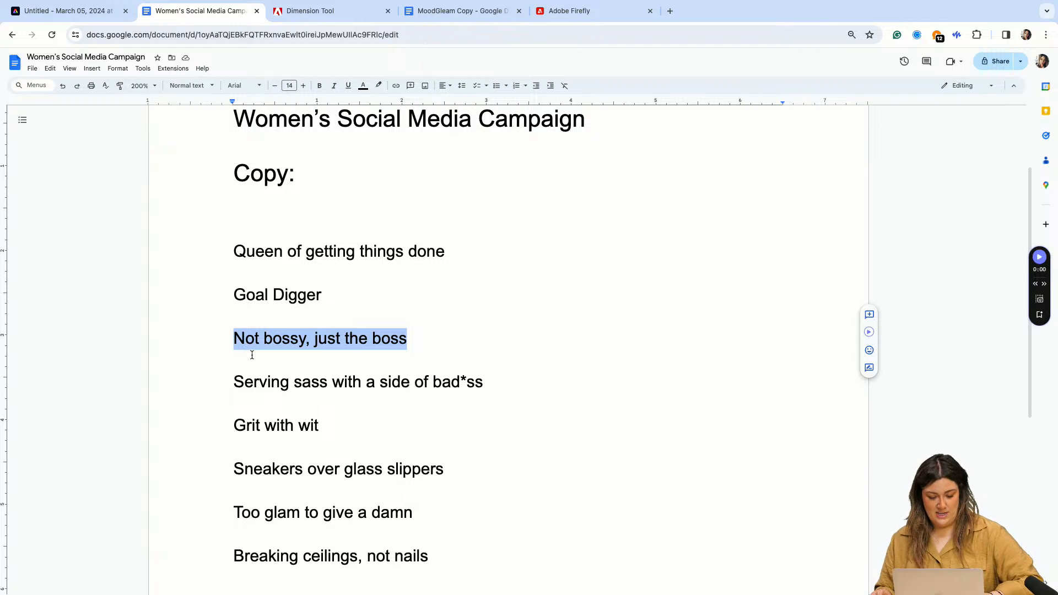
{"action": "double_click", "coordinate": [567, 367]}
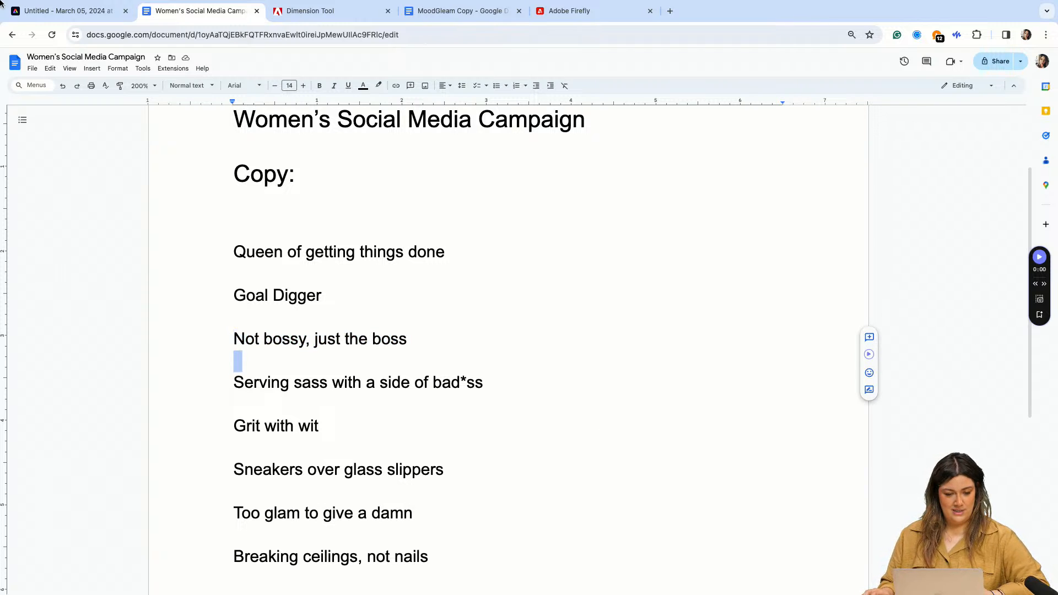
- Switch back to Adobe Express and replace the fourth scene's slogan with "NOT BOSSY, JUST THE BOSS"
{"action": "left_click", "coordinate": [64, 11]}
{"action": "left_click", "coordinate": [641, 289]}
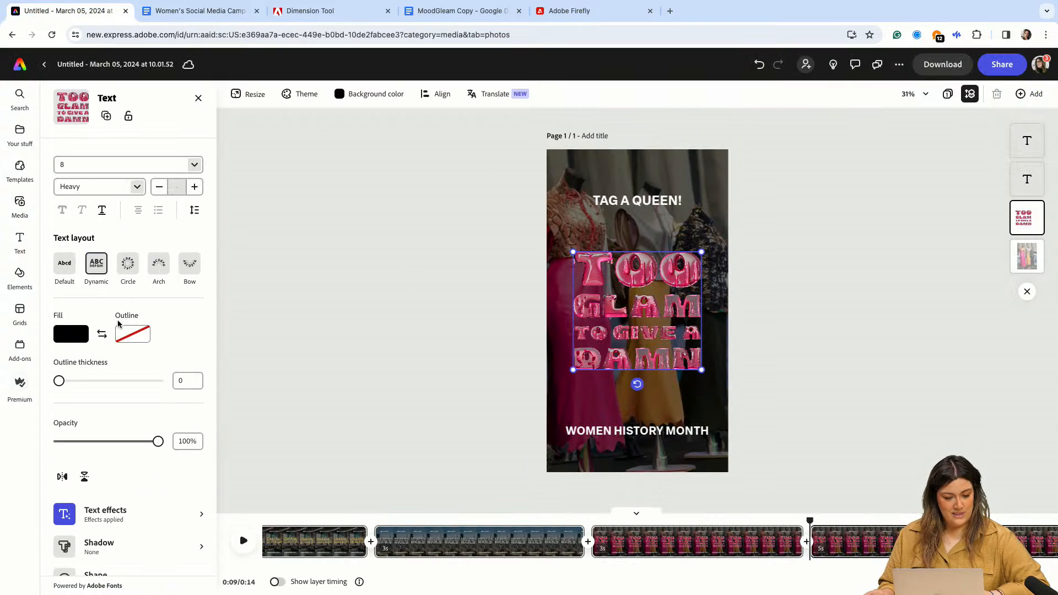
{"action": "double_click", "coordinate": [593, 269]}
{"action": "left_click_drag", "start_coordinate": [687, 350], "coordinate": [580, 266]}
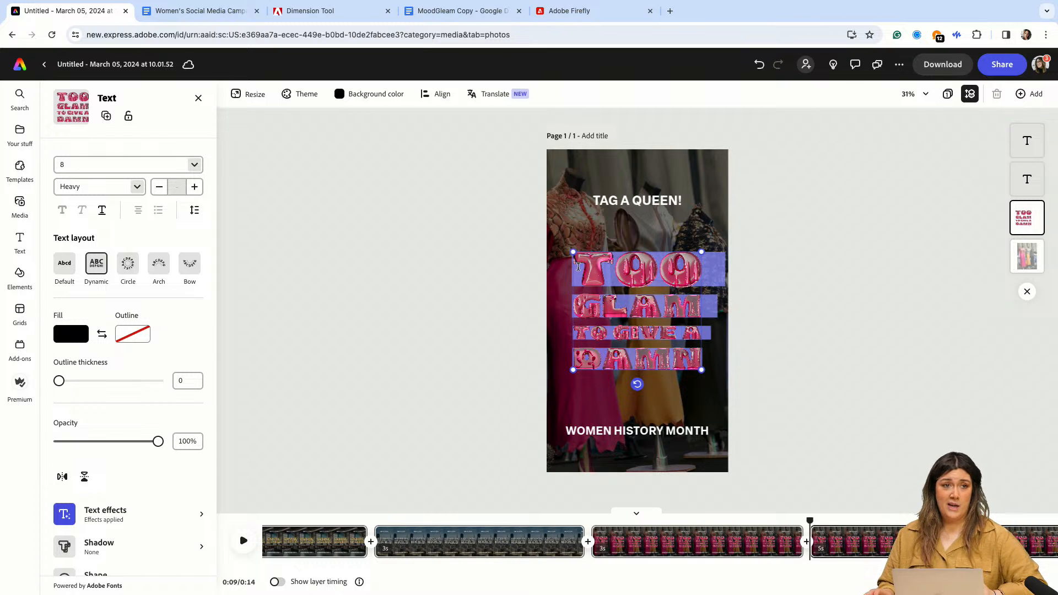
{"action": "type", "text": "NOT BOSSY, JUST THE BOSS"}
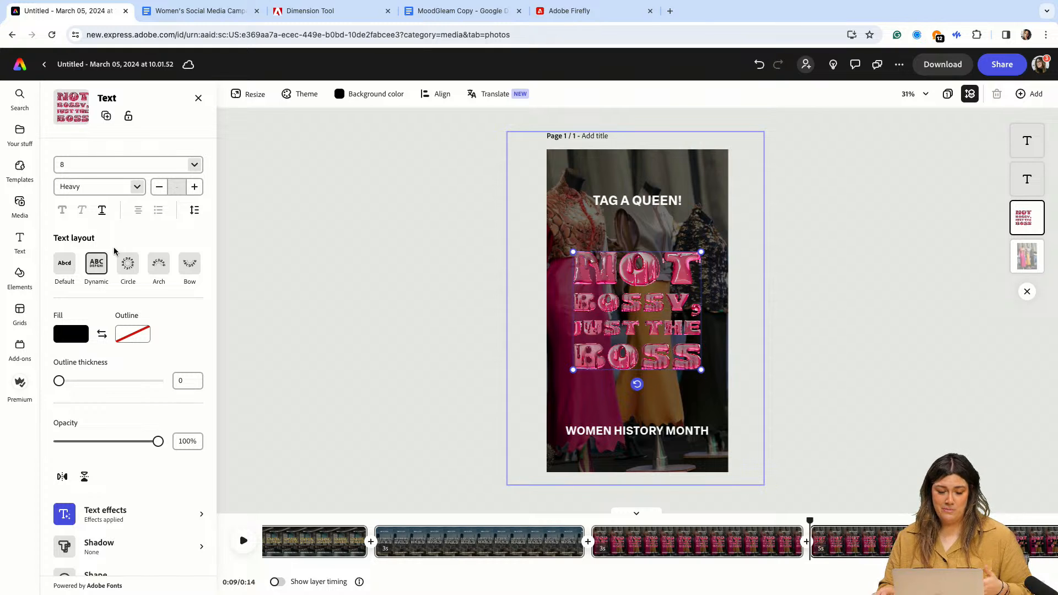
- Open the full collection of sample text effects for the "NOT BOSSY, JUST THE BOSS" slogan
{"action": "scroll", "coordinate": [130, 312], "scroll_direction": "down", "scroll_amount": 2}
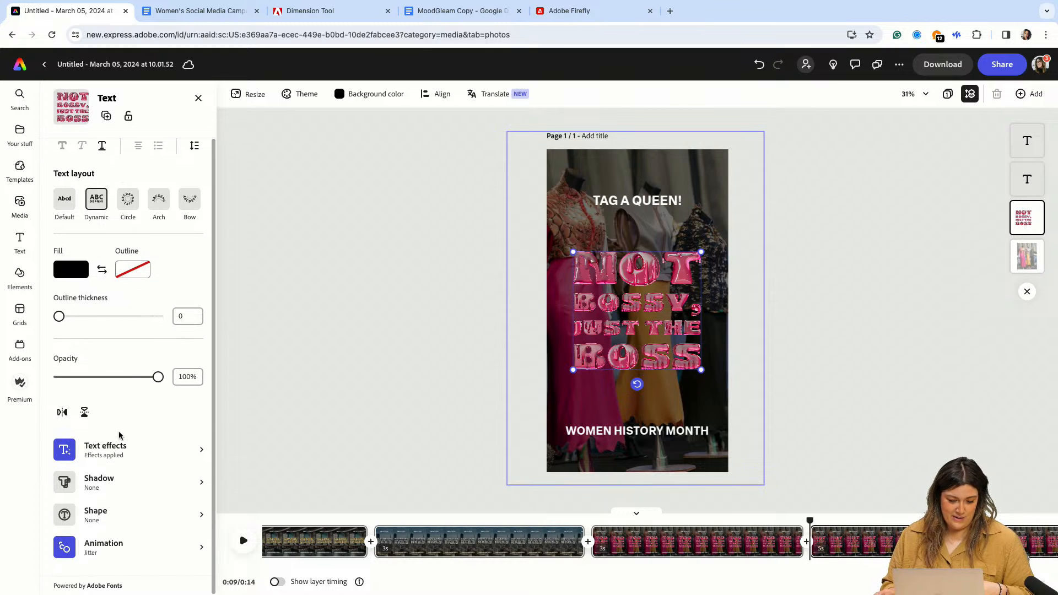
{"action": "left_click", "coordinate": [110, 453]}
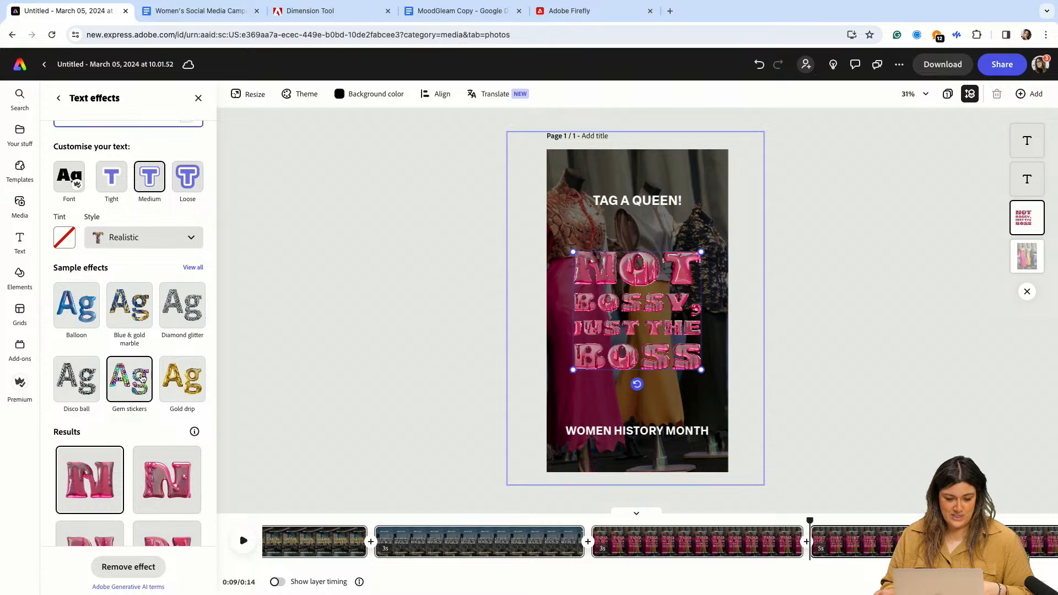
{"action": "scroll", "coordinate": [141, 380], "scroll_direction": "up", "scroll_amount": 2}
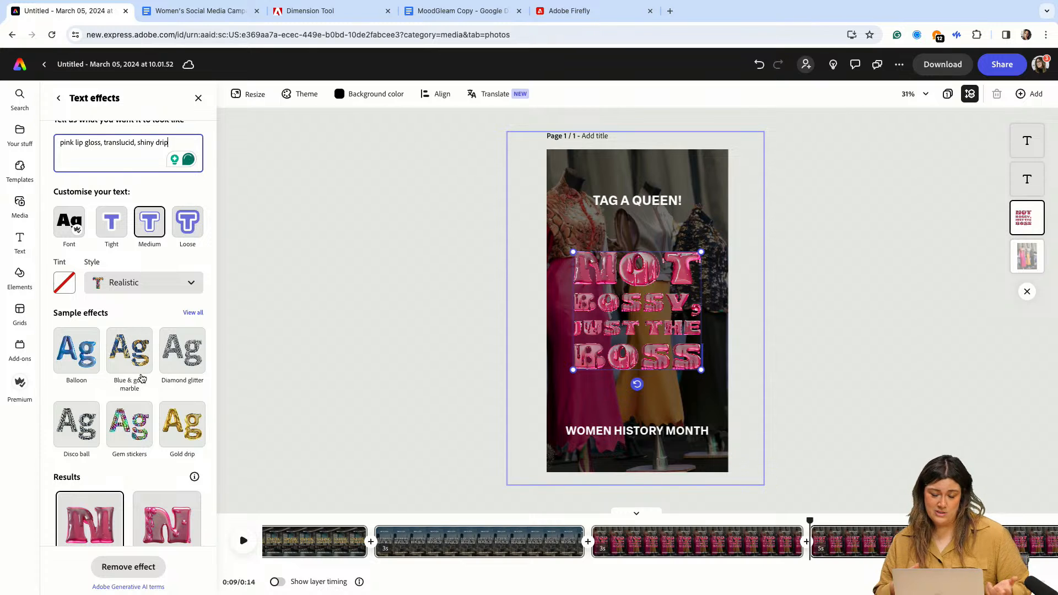
{"action": "scroll", "coordinate": [142, 378], "scroll_direction": "down", "scroll_amount": 3}
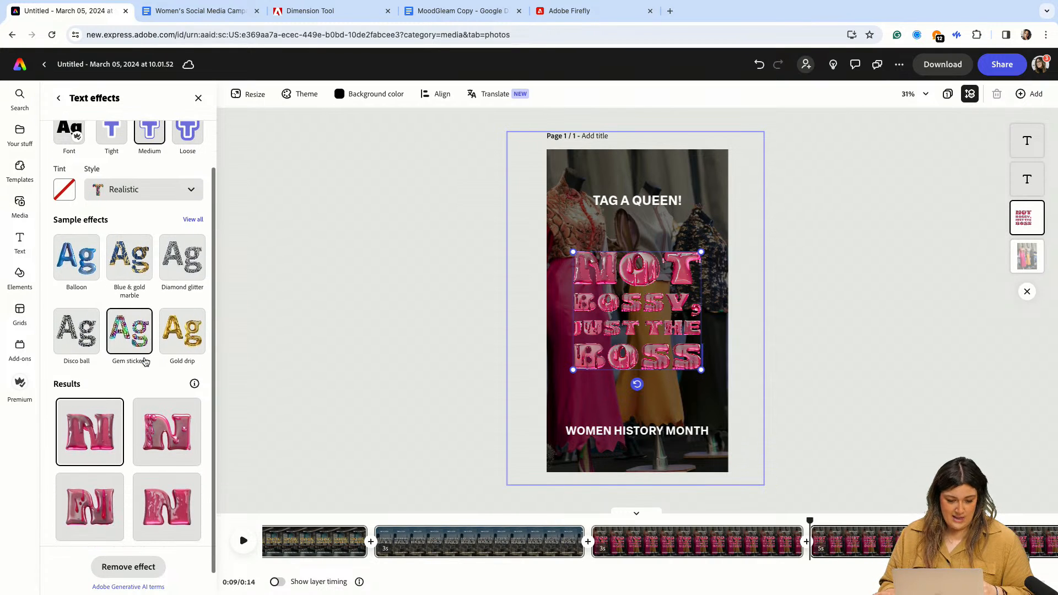
{"action": "left_click", "coordinate": [193, 260]}
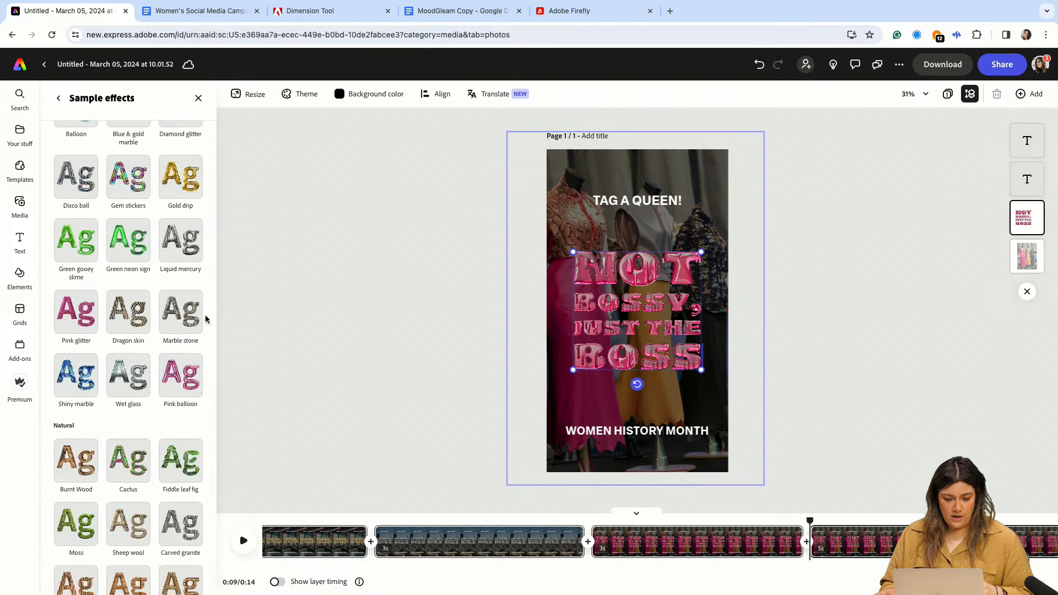
- Try the Pink glitter sample effect on the fourth scene's slogan
{"action": "scroll", "coordinate": [137, 313], "scroll_direction": "down", "scroll_amount": 3}
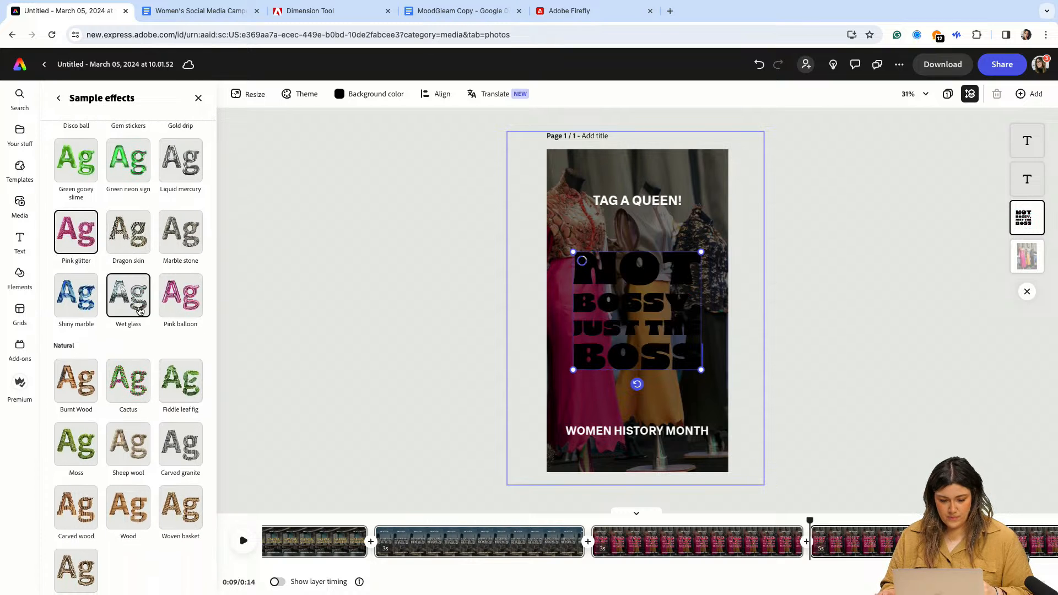
{"action": "scroll", "coordinate": [127, 303], "scroll_direction": "down", "scroll_amount": 3}
{"action": "scroll", "coordinate": [140, 312], "scroll_direction": "down", "scroll_amount": 1}
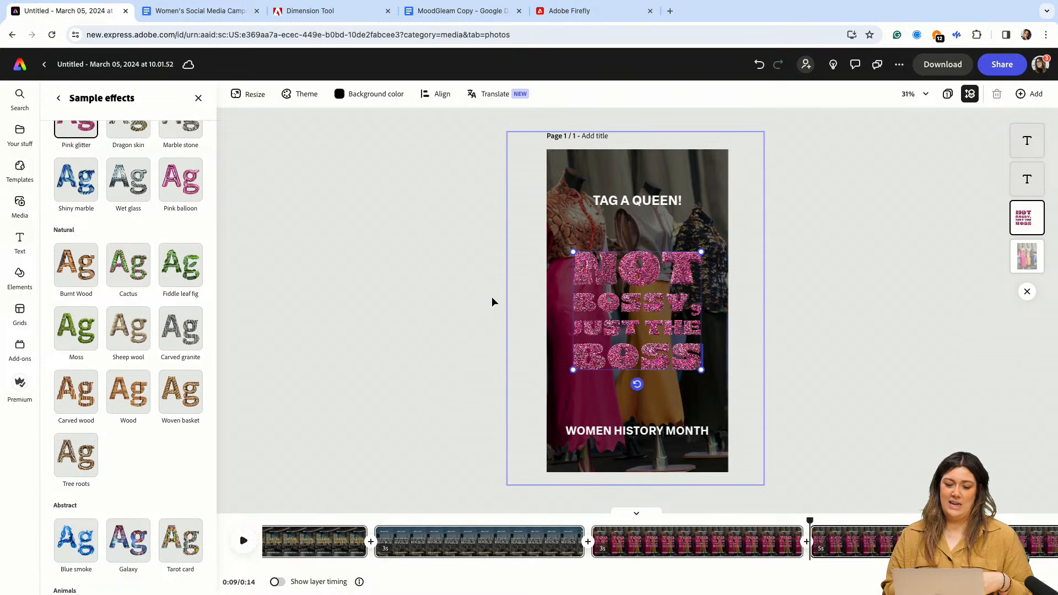
- Enlarge the fourth scene's slogan slightly, shifting it up a little, and restyle it with the Pink peonies sample effect
{"action": "left_click_drag", "start_coordinate": [701, 252], "coordinate": [661, 250]}
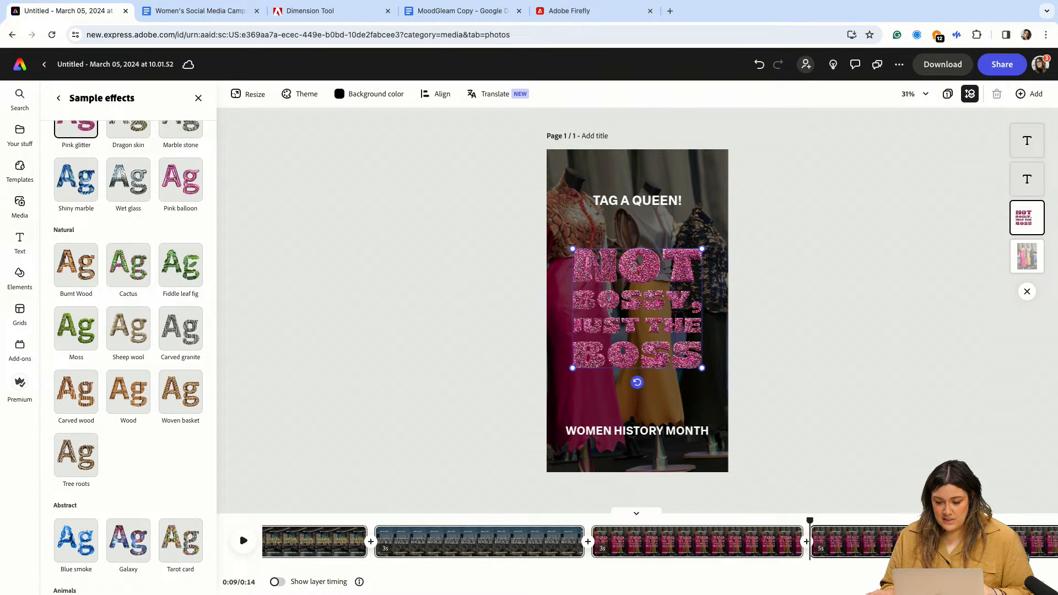
{"action": "scroll", "coordinate": [139, 293], "scroll_direction": "down", "scroll_amount": 2}
{"action": "scroll", "coordinate": [140, 293], "scroll_direction": "down", "scroll_amount": 18}
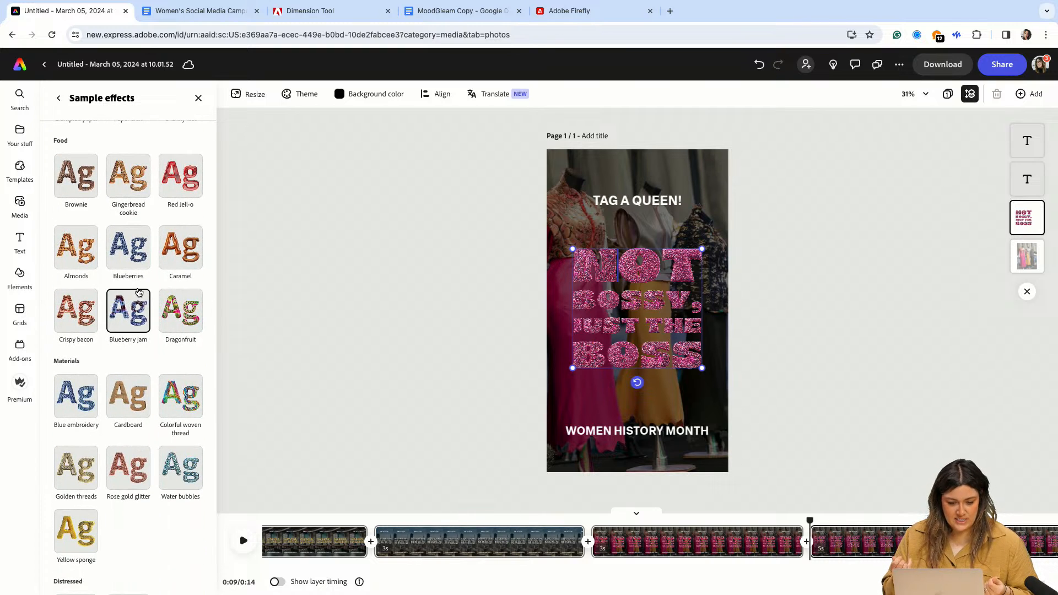
{"action": "scroll", "coordinate": [139, 292], "scroll_direction": "down", "scroll_amount": 6}
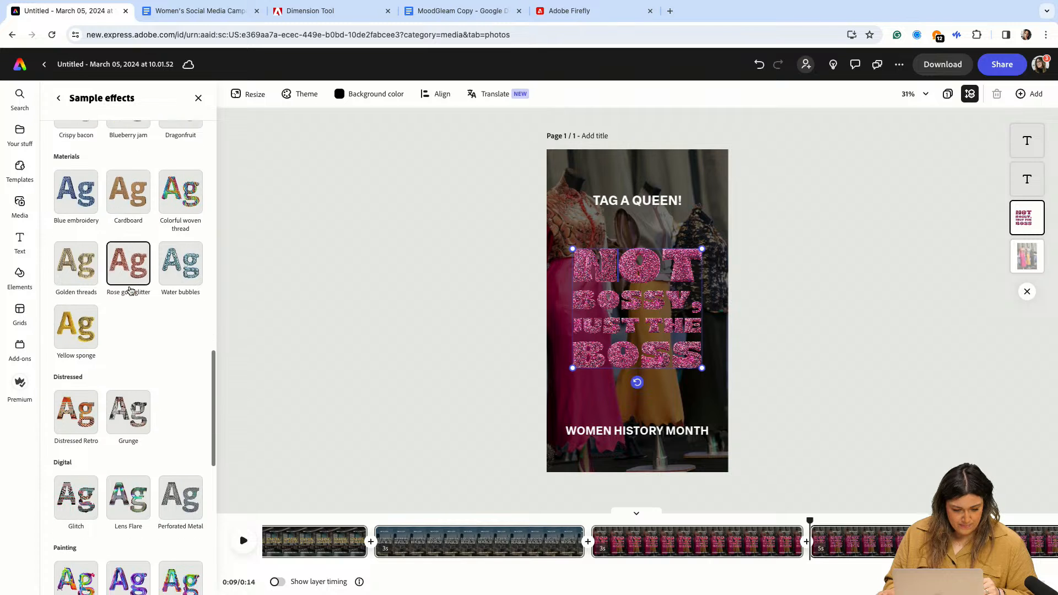
{"action": "scroll", "coordinate": [129, 290], "scroll_direction": "down", "scroll_amount": 9}
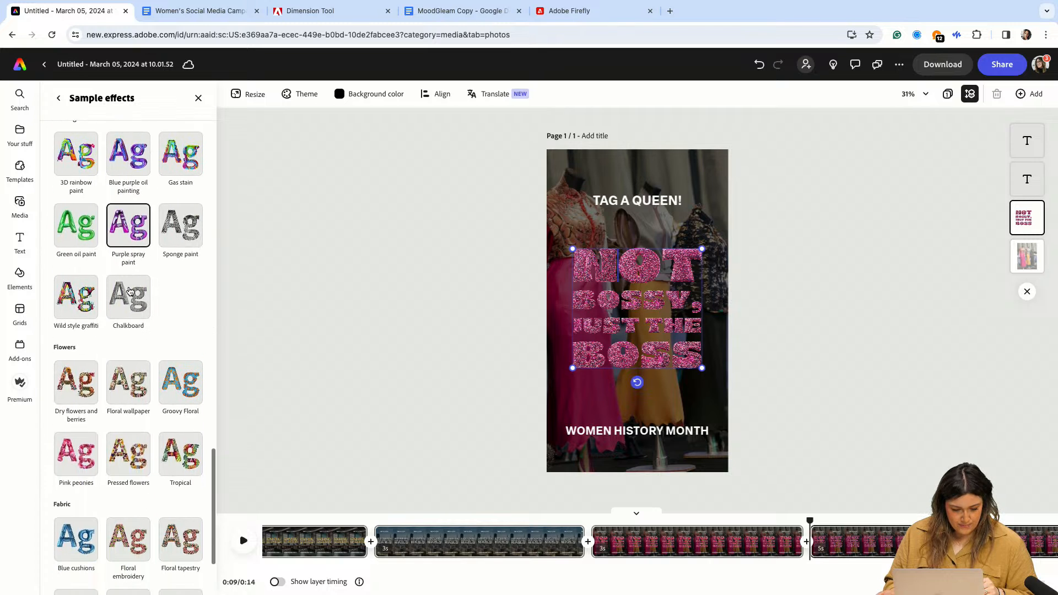
{"action": "left_click", "coordinate": [78, 443]}
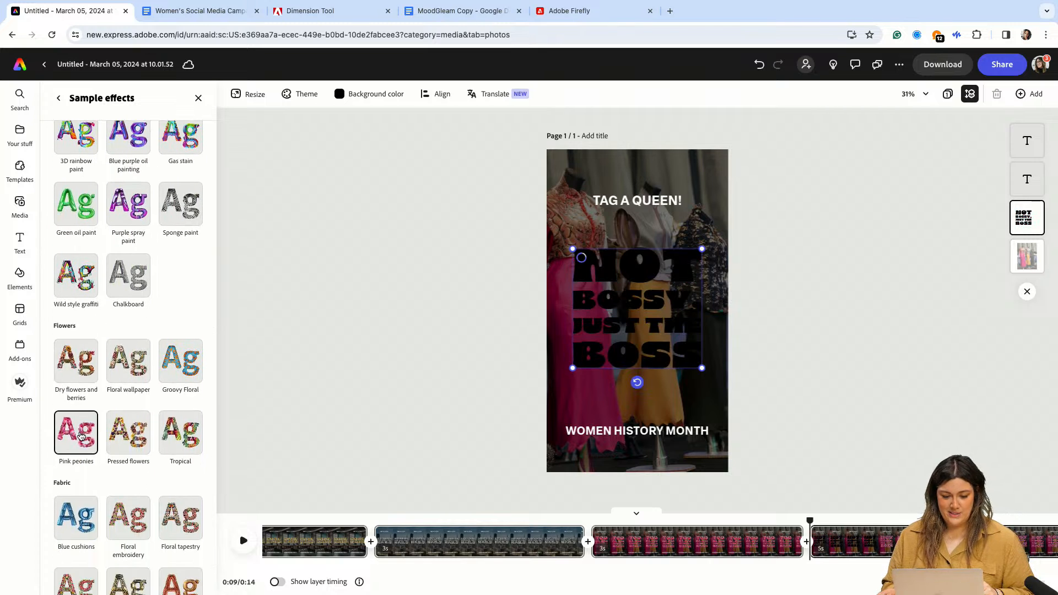
{"action": "scroll", "coordinate": [83, 437], "scroll_direction": "down", "scroll_amount": 1}
{"action": "scroll", "coordinate": [83, 437], "scroll_direction": "down", "scroll_amount": 2}
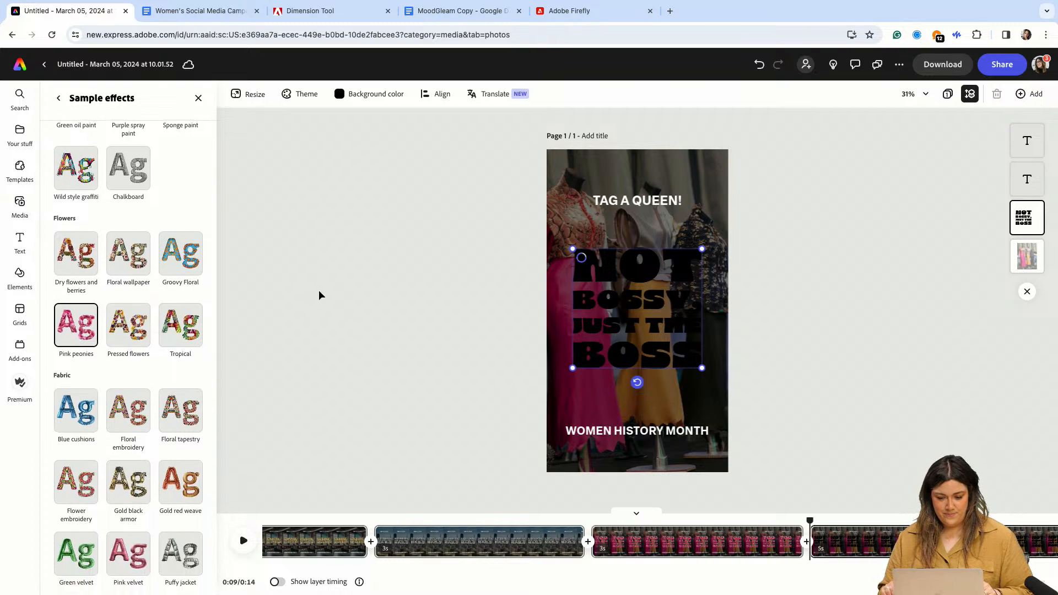
{"action": "scroll", "coordinate": [863, 554], "scroll_direction": "right", "scroll_amount": 3}
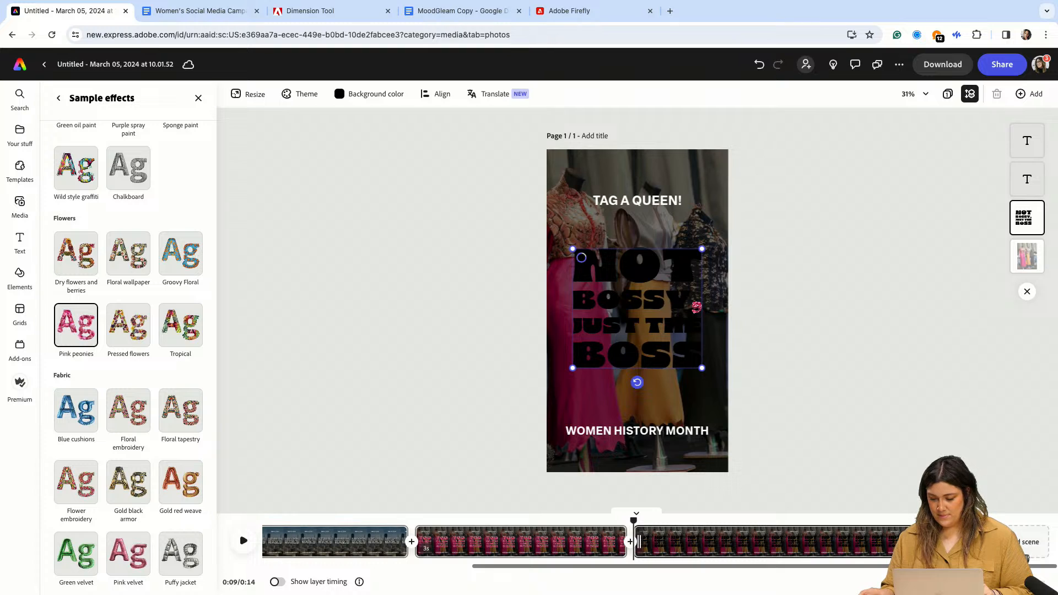
- Trim the fourth scene to 3 seconds and browse the collection of sample text effects for its slogan
{"action": "left_click_drag", "start_coordinate": [987, 540], "coordinate": [843, 532]}
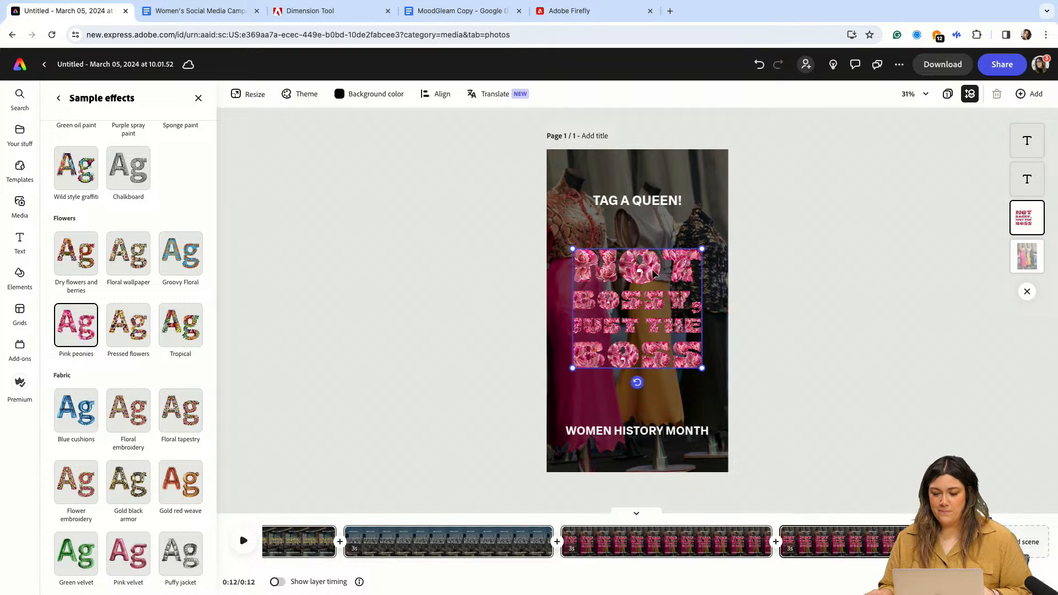
{"action": "scroll", "coordinate": [121, 276], "scroll_direction": "up", "scroll_amount": 3}
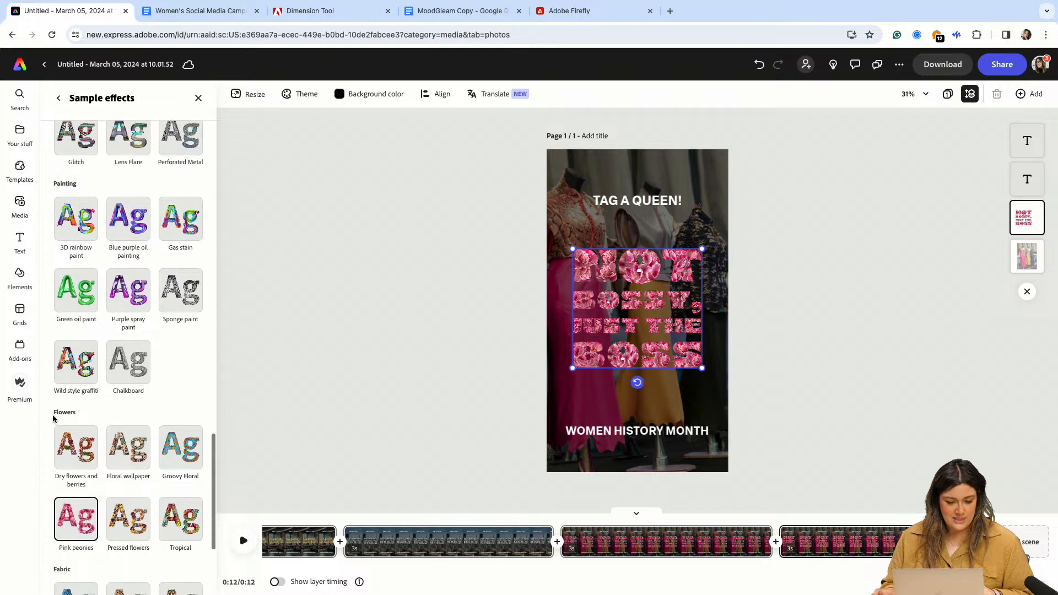
{"action": "scroll", "coordinate": [104, 330], "scroll_direction": "down", "scroll_amount": 10}
{"action": "scroll", "coordinate": [100, 350], "scroll_direction": "up", "scroll_amount": 15}
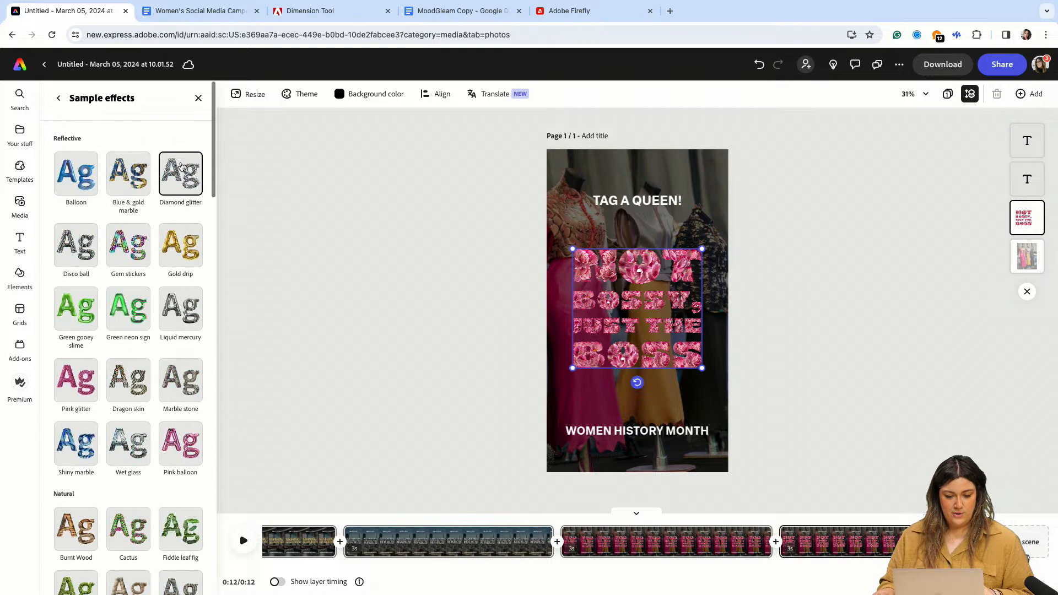
{"action": "left_click", "coordinate": [198, 99]}
- Compare the generated pink peony variations on the fourth scene's slogan and apply the second one
{"action": "left_click", "coordinate": [138, 161]}
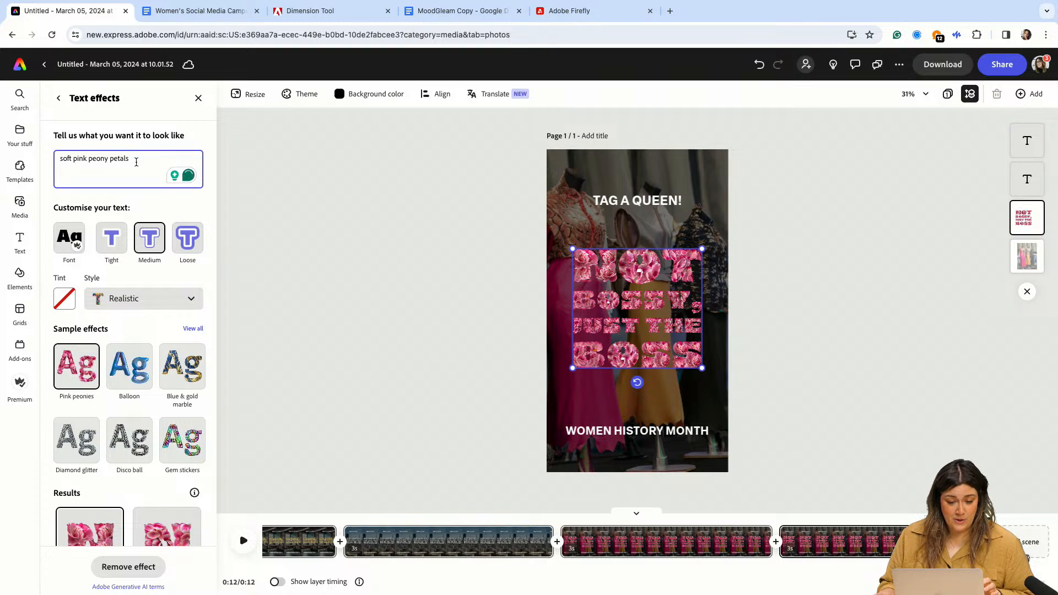
{"action": "type", "text": ","}
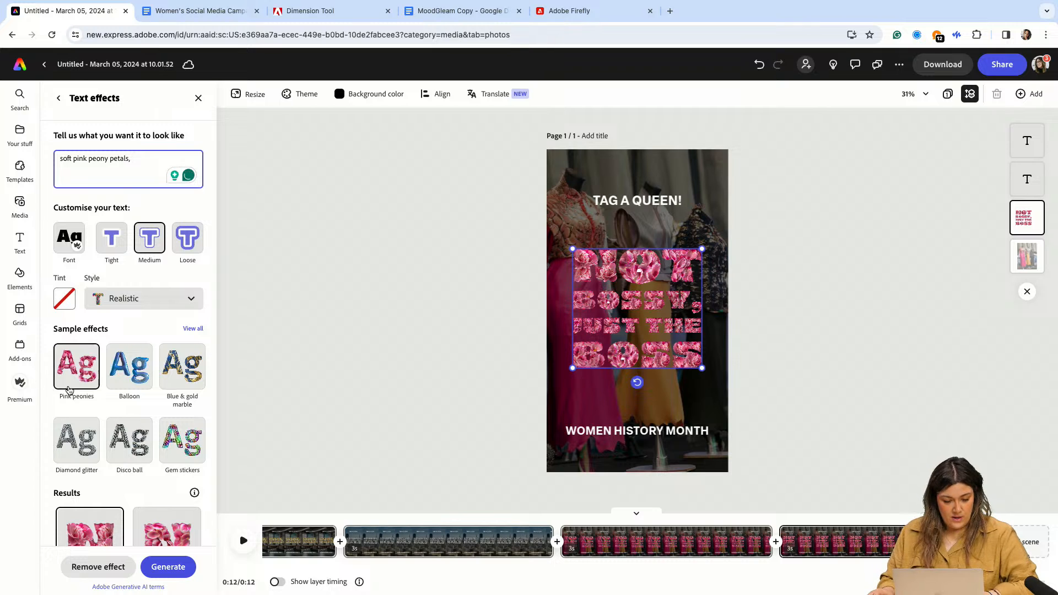
{"action": "scroll", "coordinate": [77, 380], "scroll_direction": "down", "scroll_amount": 3}
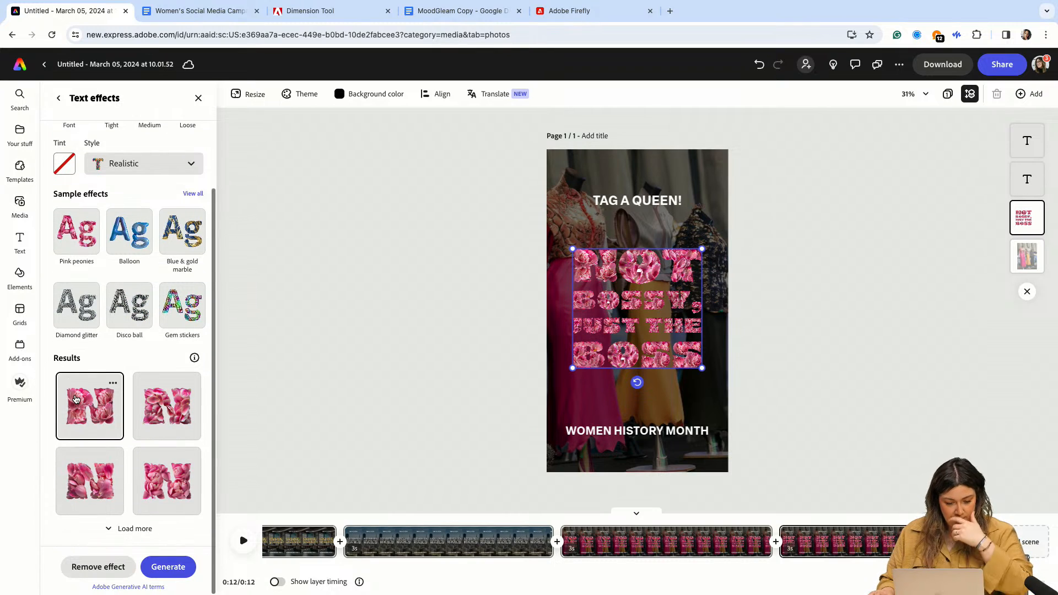
{"action": "left_click", "coordinate": [104, 495]}
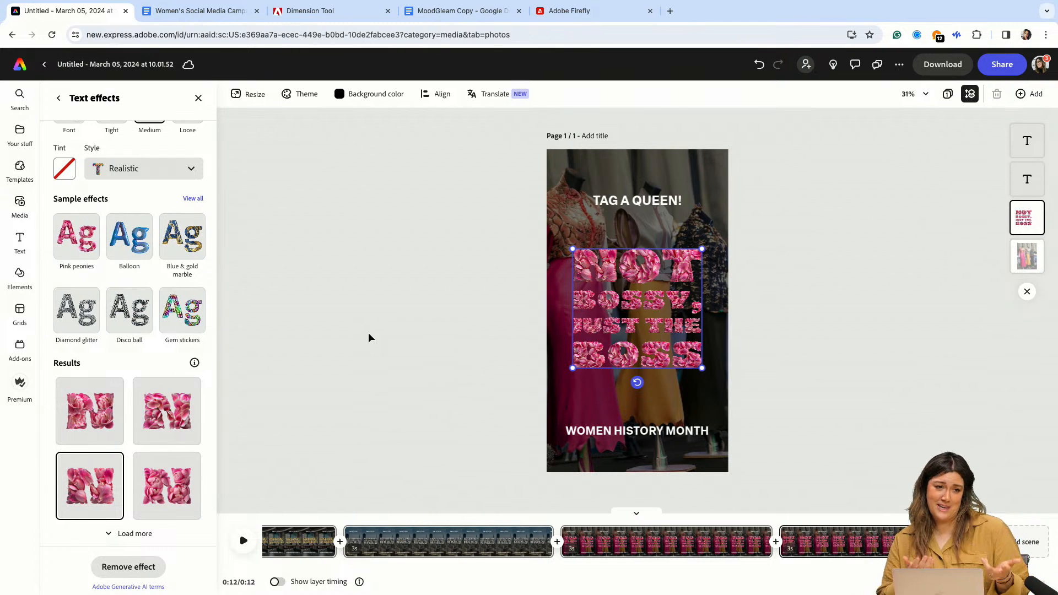
{"action": "left_click", "coordinate": [167, 411]}
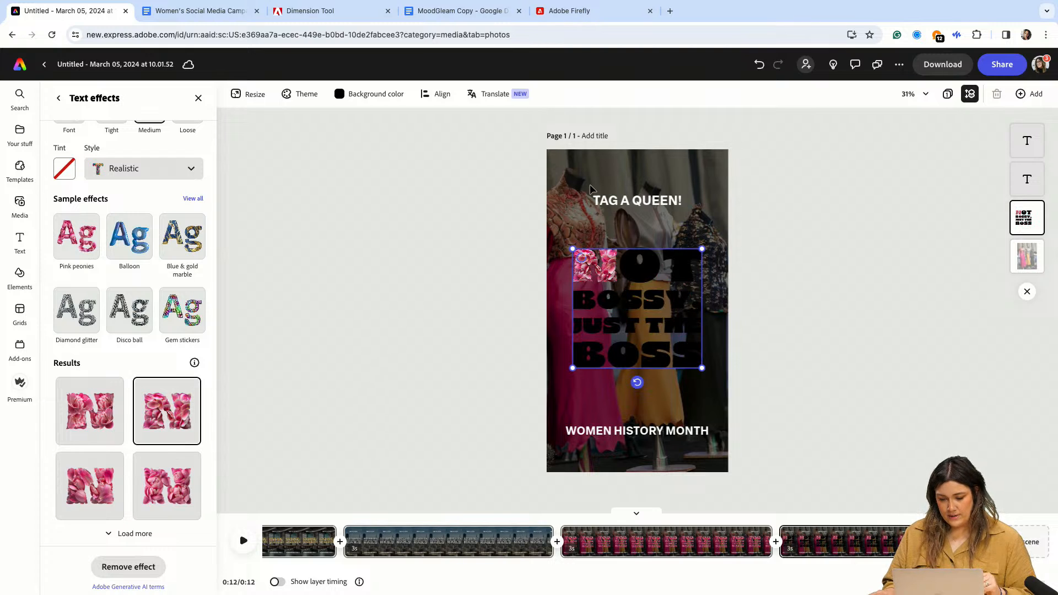
- Regenerate the fourth scene's background from the text-to-image prompt "Conference room in an agency, high ceiling and window, colourful"
{"action": "left_click", "coordinate": [696, 194]}
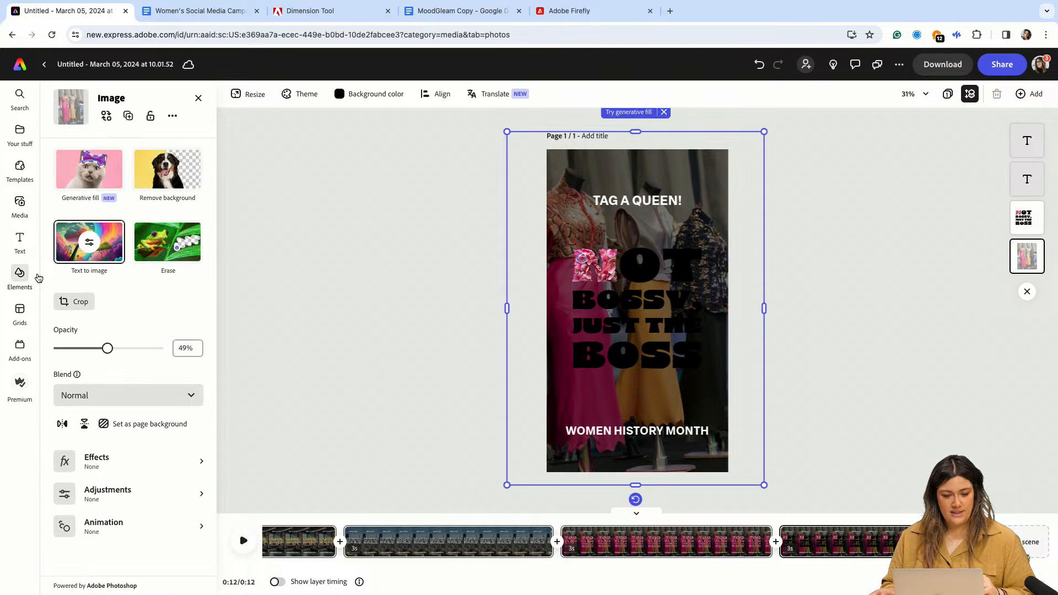
{"action": "left_click", "coordinate": [114, 253]}
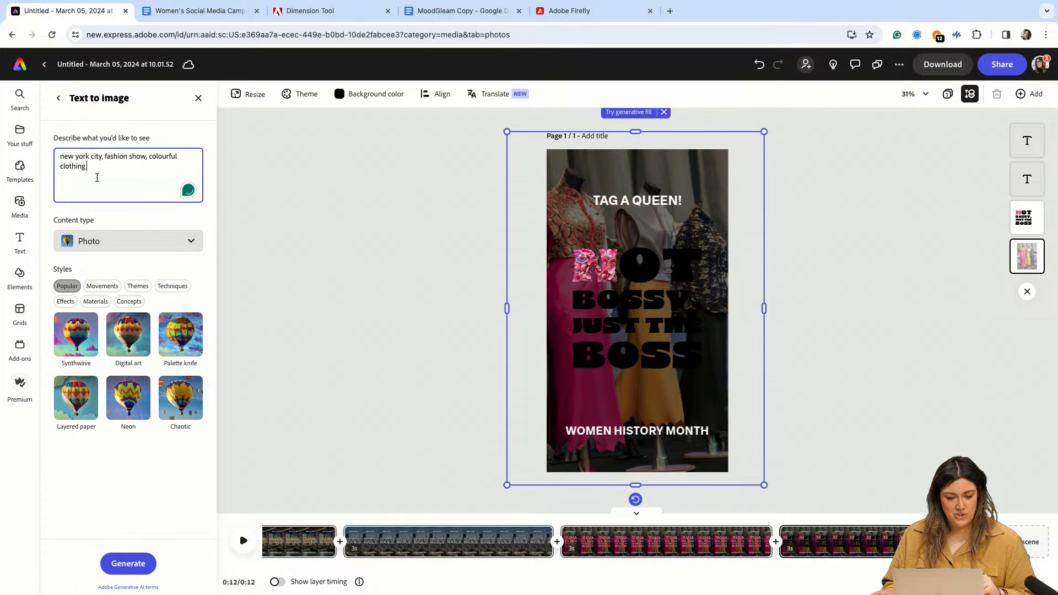
{"action": "triple_click", "coordinate": [74, 171]}
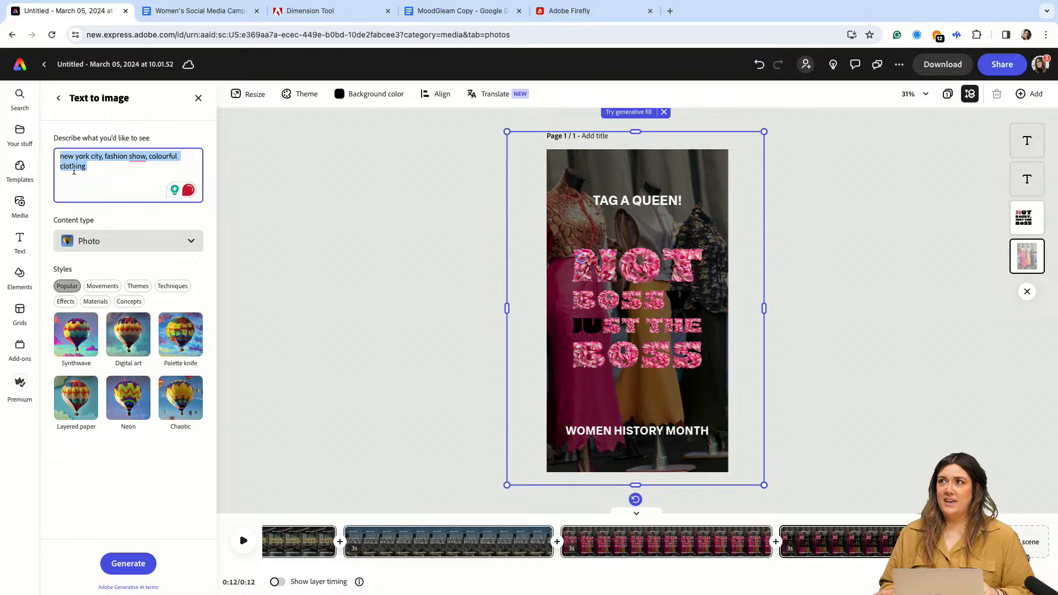
{"action": "key", "text": "BackSpace"}
{"action": "type", "text": "Confe"}
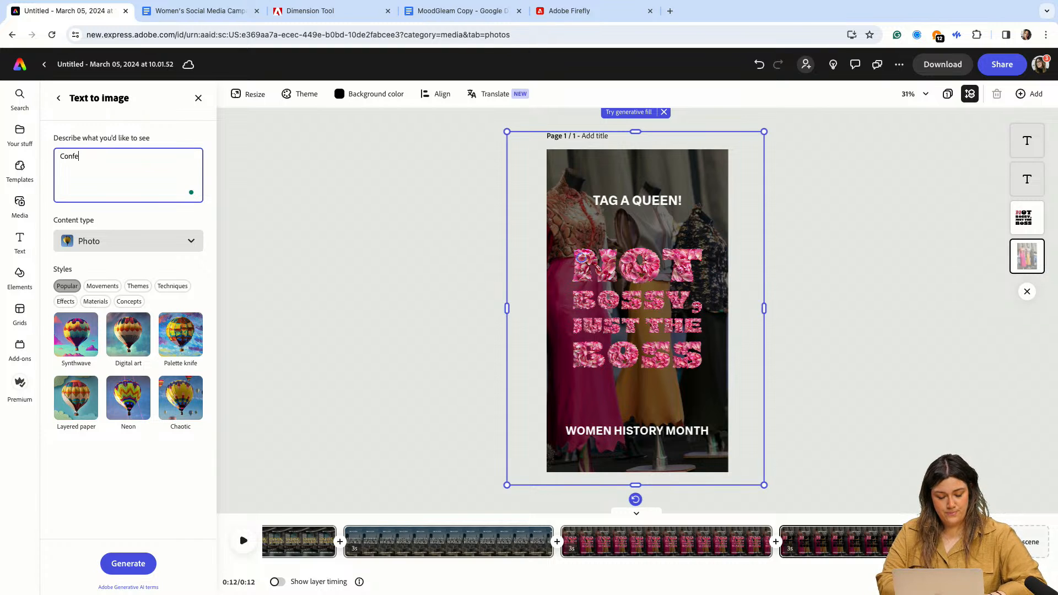
{"action": "type", "text": "rence room in an agency, high ceiling and window, colour"}
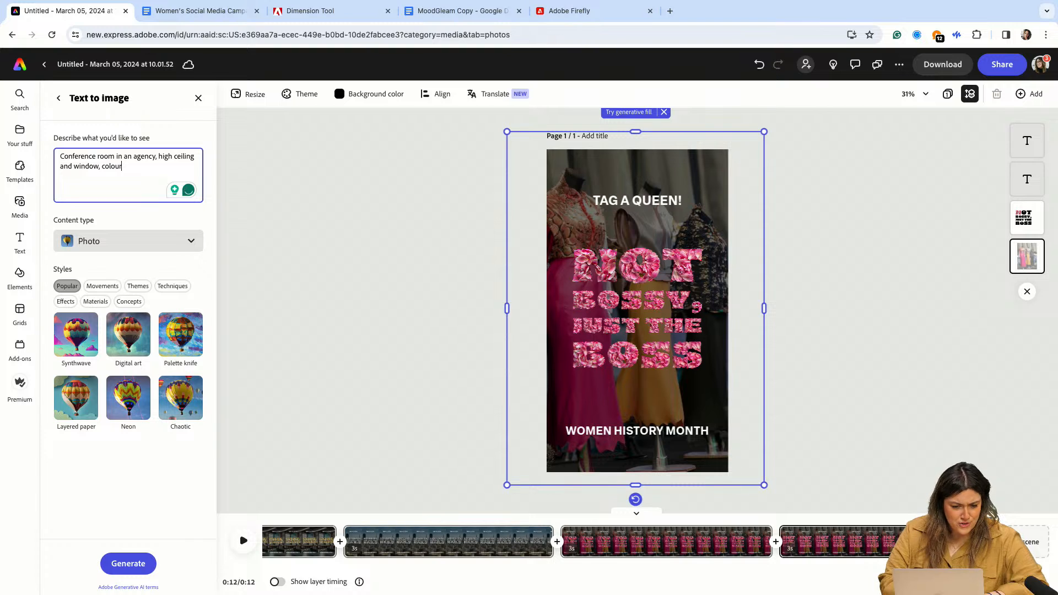
{"action": "type", "text": "f"}
{"action": "type", "text": "fi"}
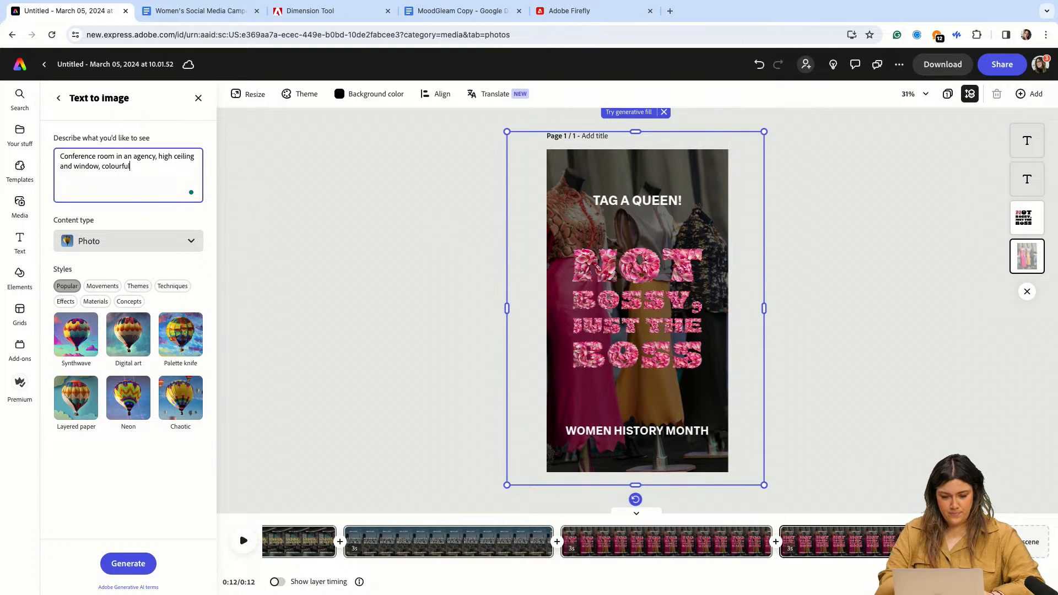
{"action": "left_click", "coordinate": [132, 563]}
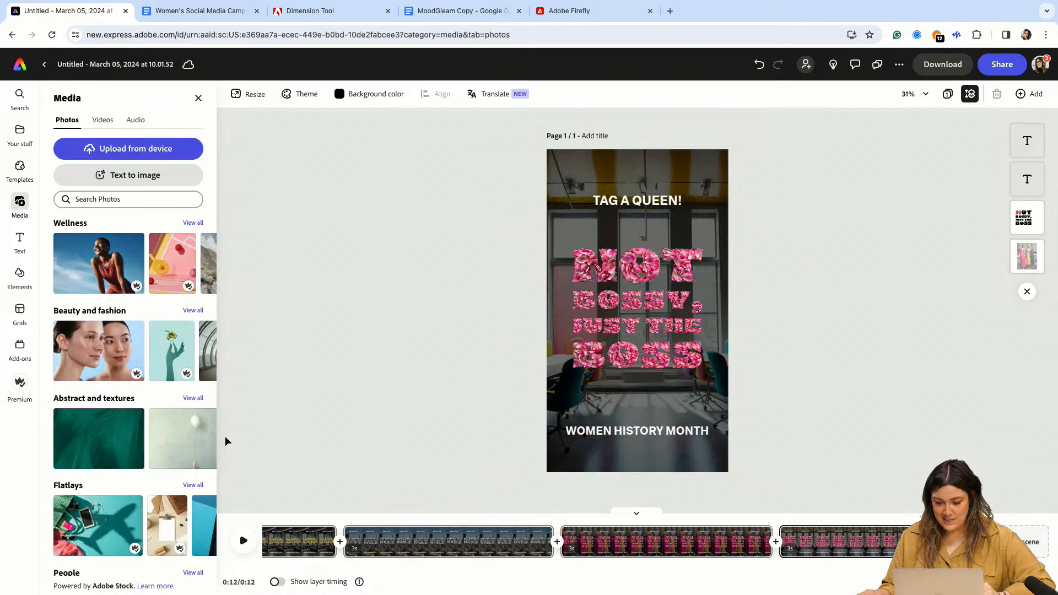
{"action": "scroll", "coordinate": [201, 524], "scroll_direction": "down", "scroll_amount": 5}
{"action": "left_click", "coordinate": [549, 194]}
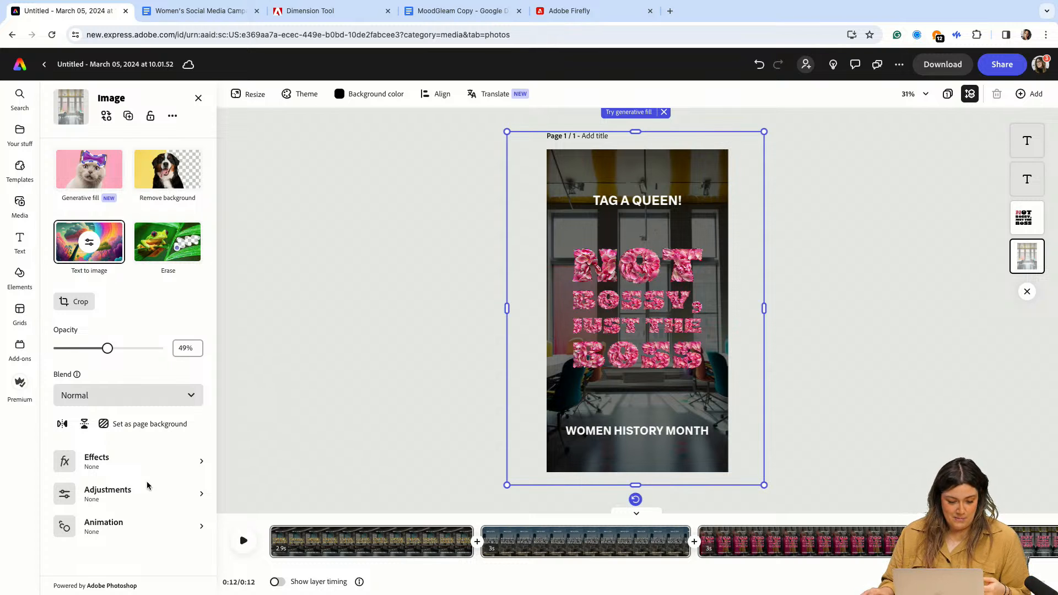
{"action": "left_click", "coordinate": [319, 392]}
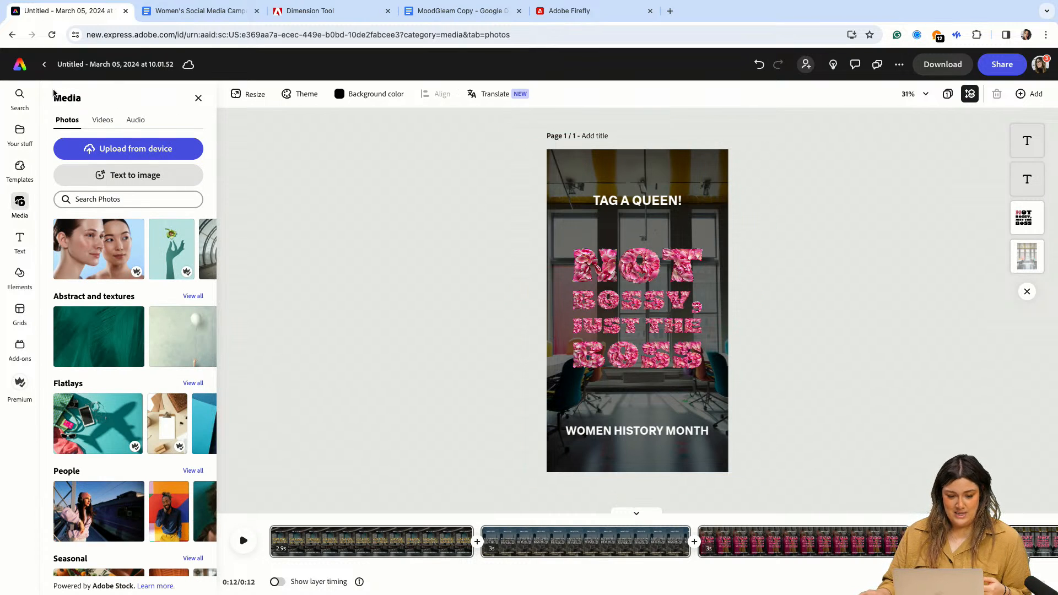
- Open the recent "QUEEN OF GETTING THINGS DONE" project, go to its ninth page and play that page's animation
{"action": "left_click", "coordinate": [44, 65]}
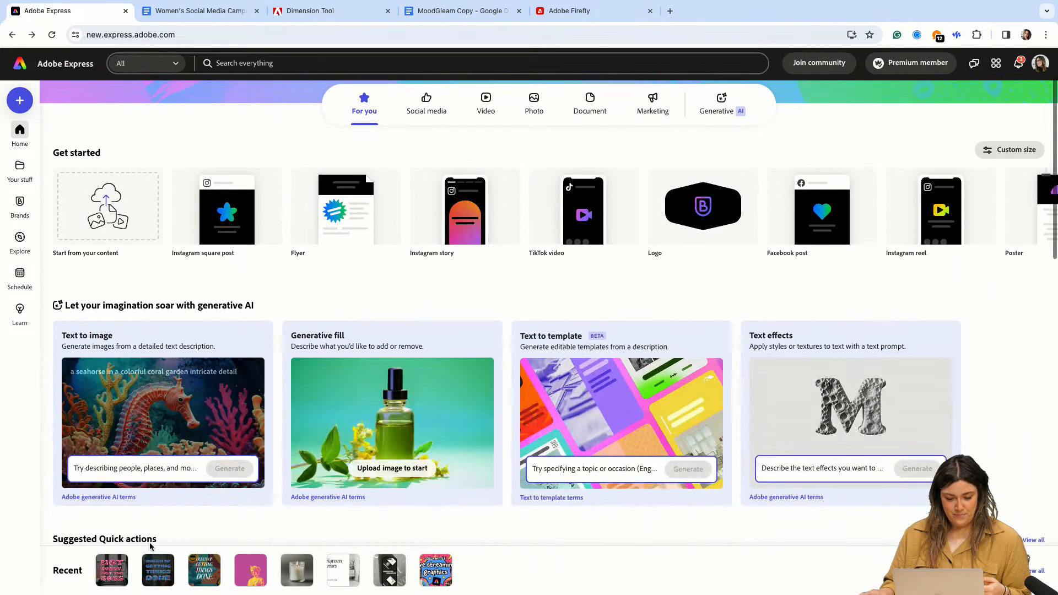
{"action": "left_click", "coordinate": [154, 578]}
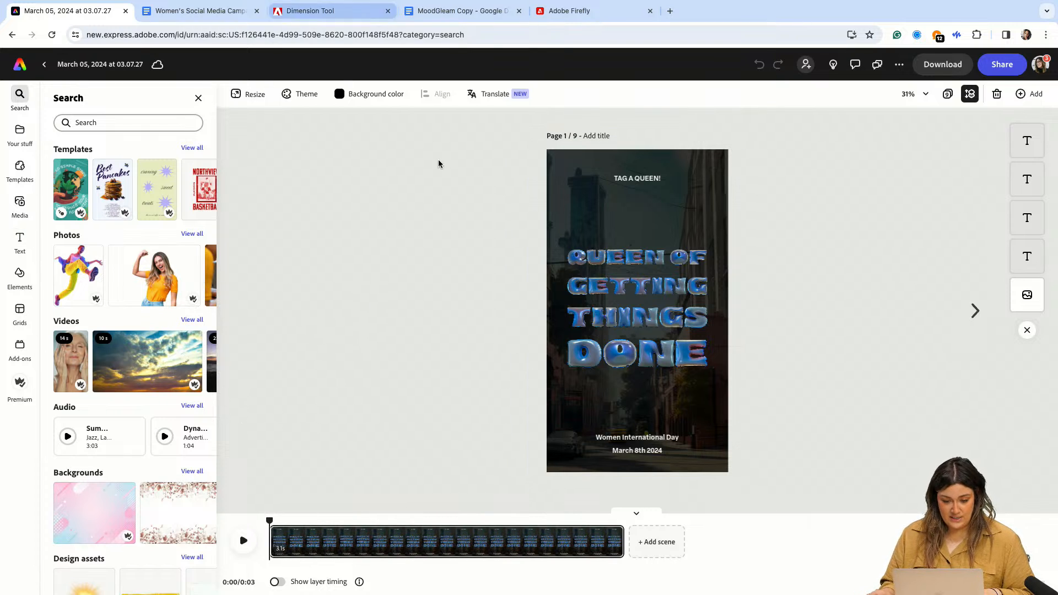
{"action": "left_click", "coordinate": [948, 94]}
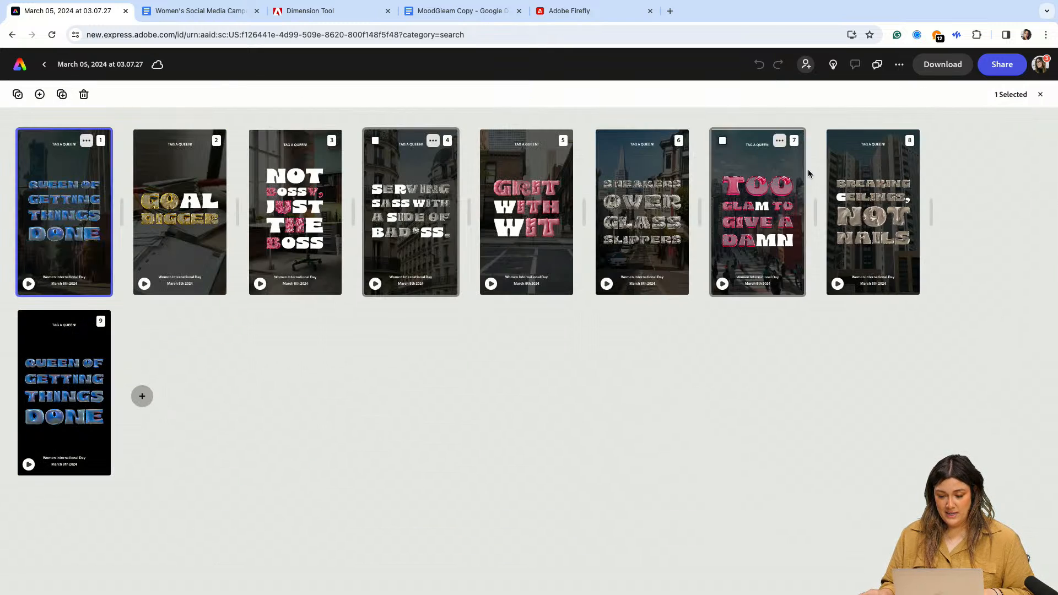
{"action": "left_click", "coordinate": [62, 347]}
{"action": "double_click", "coordinate": [76, 351]}
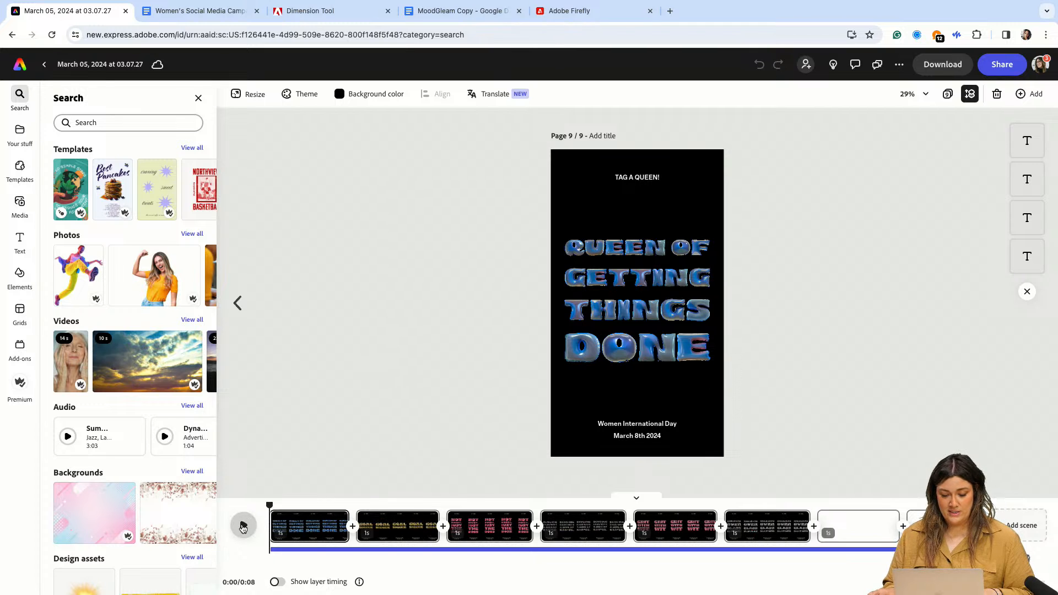
{"action": "left_click", "coordinate": [242, 528]}
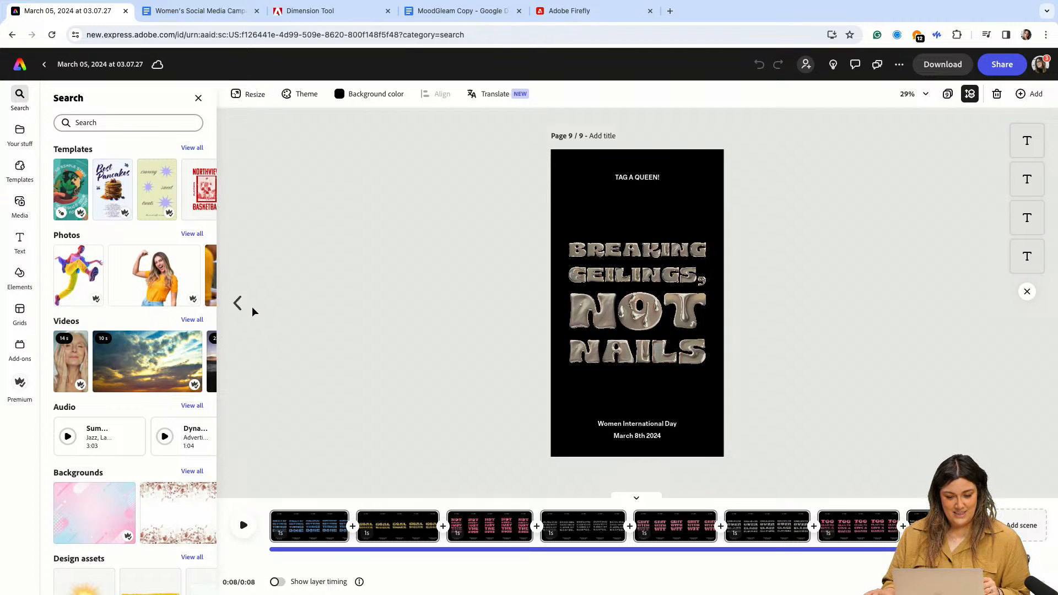
- Reopen the untitled Women History Month story project and bring up its audio library
{"action": "left_click", "coordinate": [43, 65]}
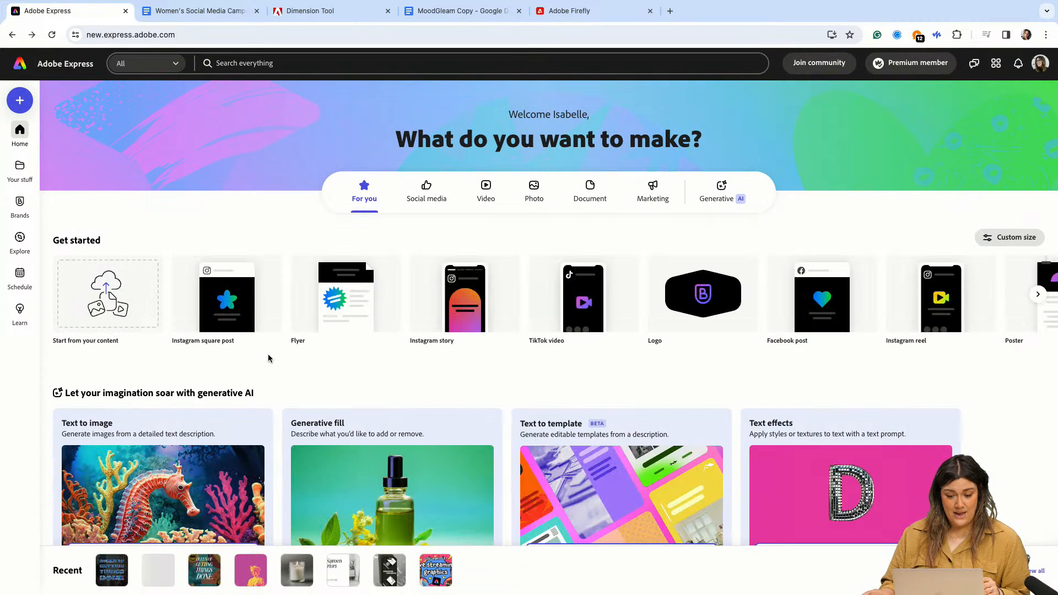
{"action": "left_click", "coordinate": [166, 581]}
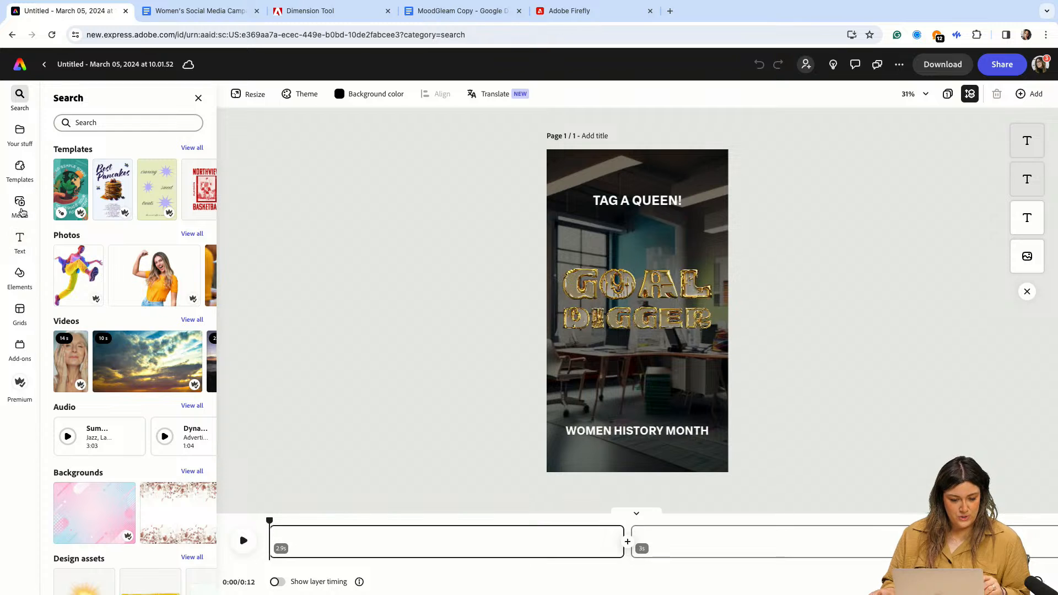
{"action": "left_click", "coordinate": [20, 203]}
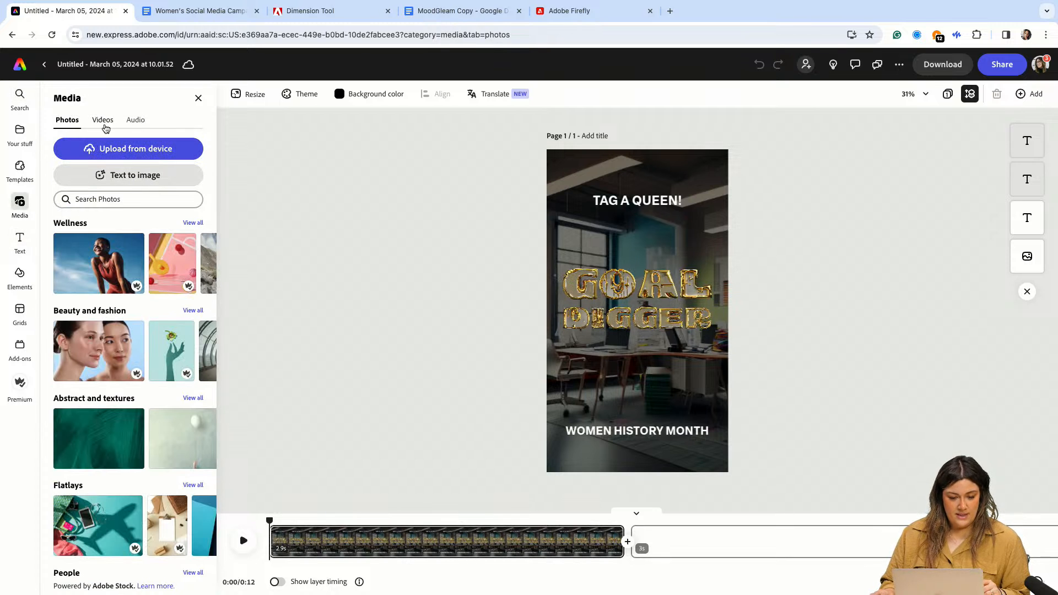
{"action": "left_click", "coordinate": [135, 120]}
{"action": "left_click", "coordinate": [125, 207]}
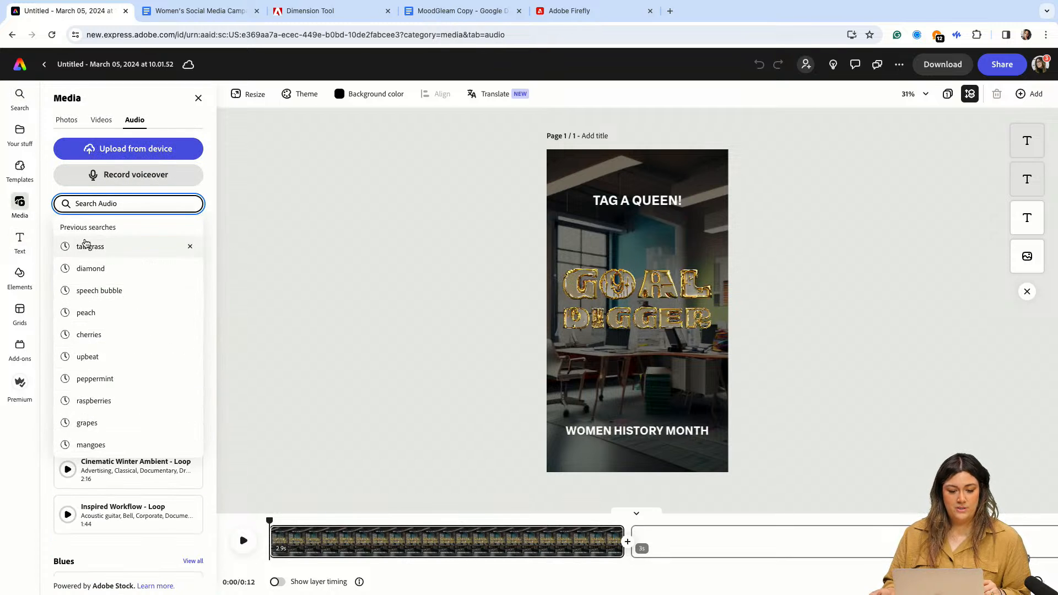
{"action": "left_click", "coordinate": [319, 386]}
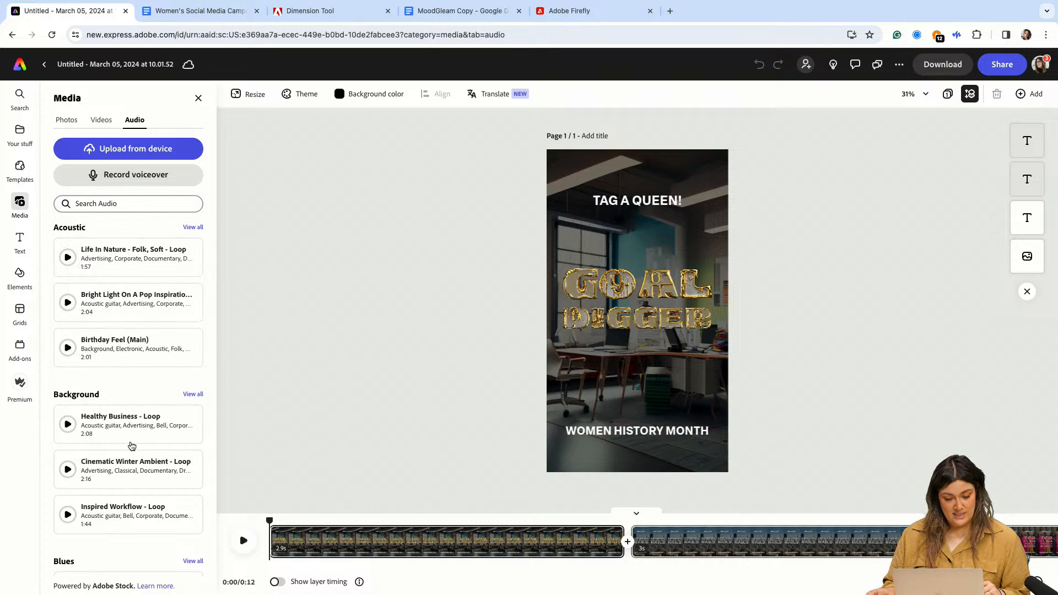
- Enter "breakbeat up beat" as the search term for the audio library
{"action": "left_click", "coordinate": [138, 205]}
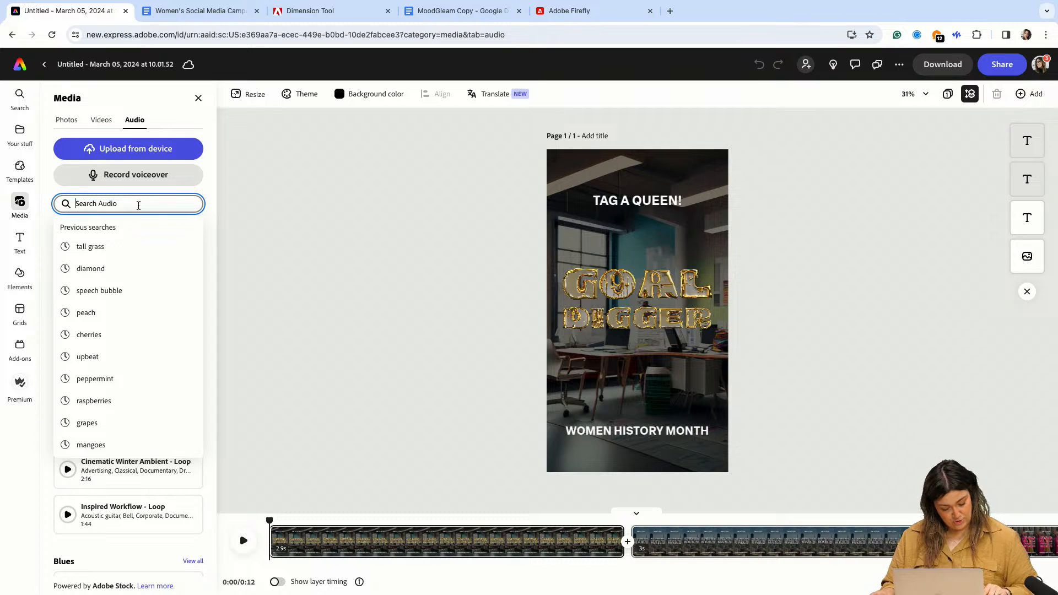
{"action": "type", "text": "bre"}
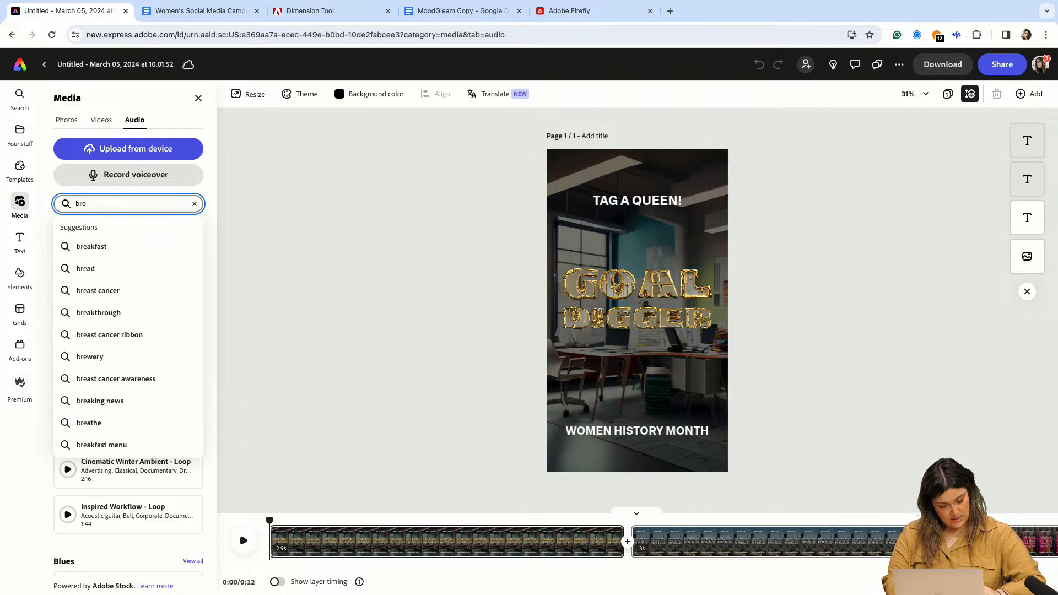
{"action": "type", "text": "akbeat "}
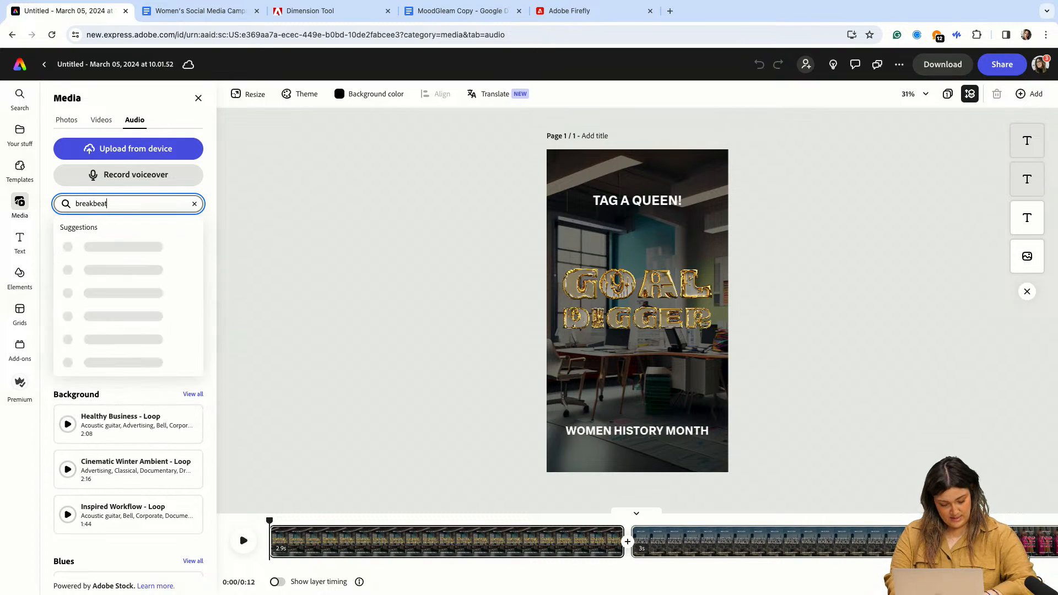
{"action": "type", "text": "up beat"}
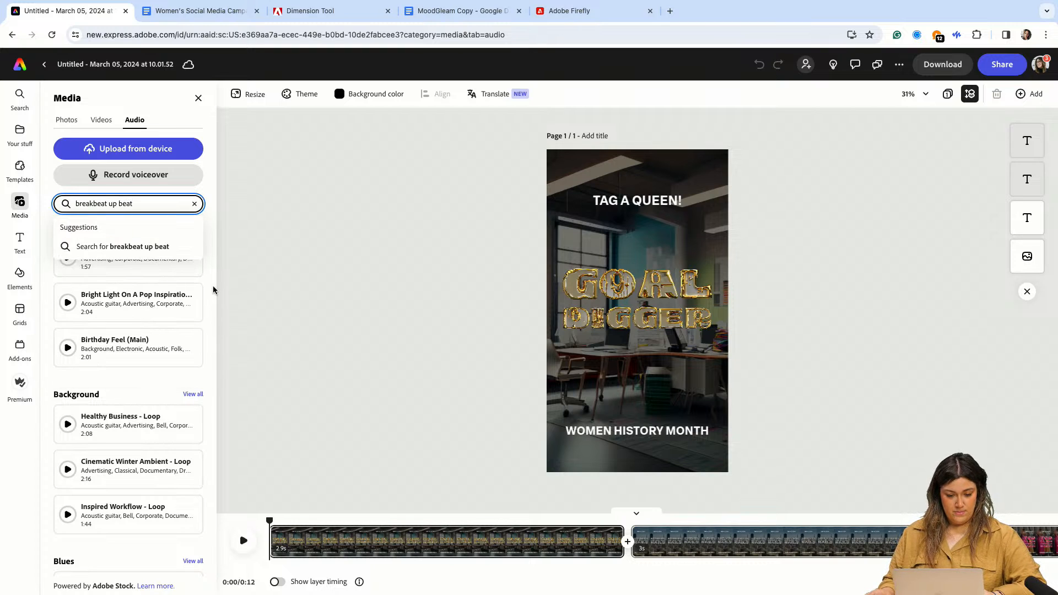
- Add the track "Bright Light On A Pop Inspiration - Loop" to the story and preview the beginning with music
{"action": "mouse_move", "coordinate": [107, 303]}
{"action": "left_mouse_down"}
{"action": "mouse_move", "coordinate": [167, 299]}
{"action": "mouse_move", "coordinate": [146, 378]}
{"action": "mouse_move", "coordinate": [117, 303]}
{"action": "left_mouse_up"}
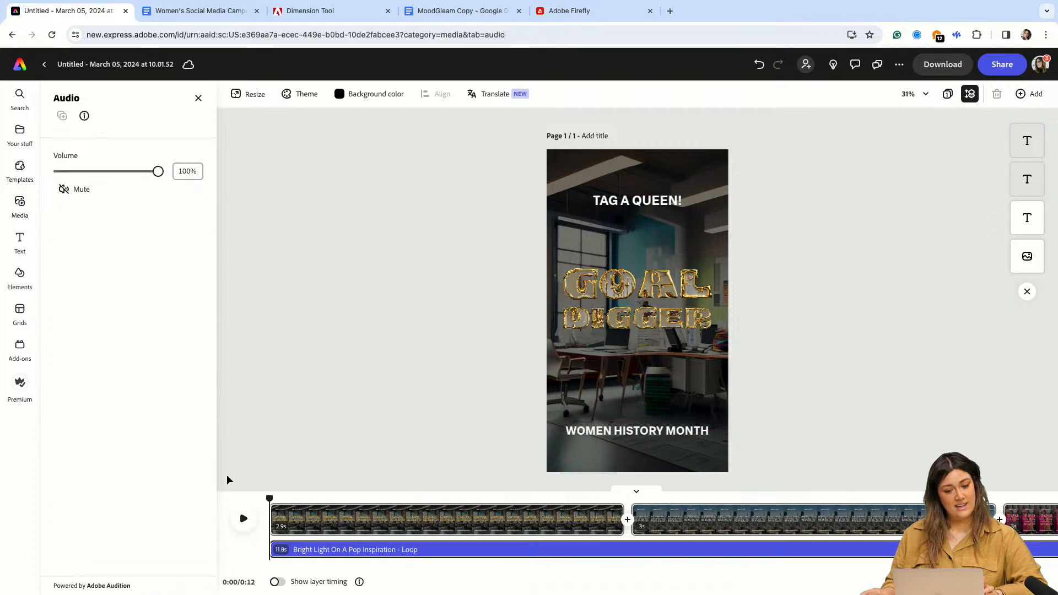
{"action": "left_click", "coordinate": [243, 521]}
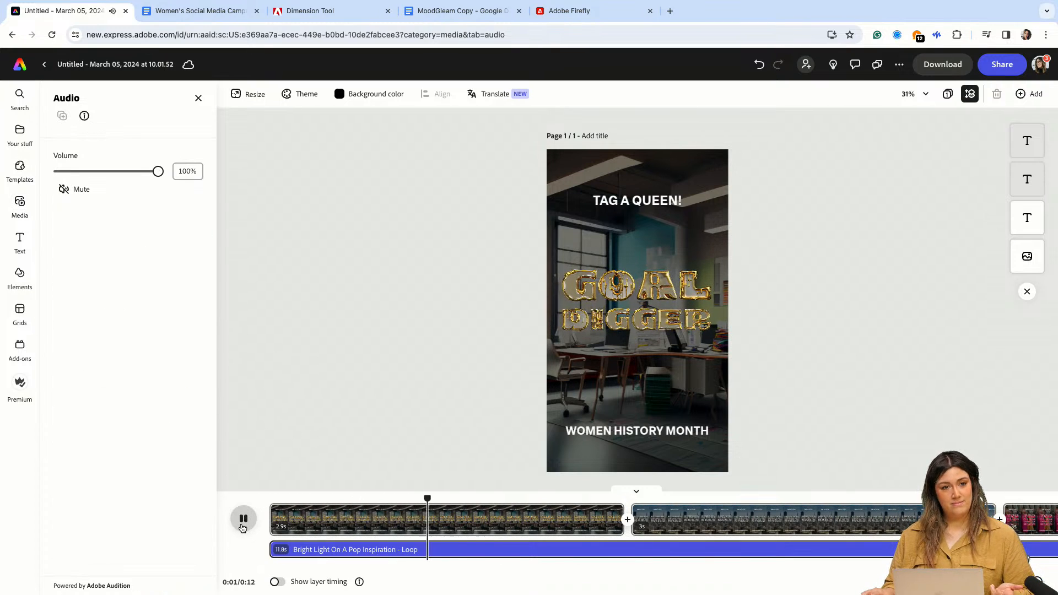
{"action": "left_click", "coordinate": [241, 524]}
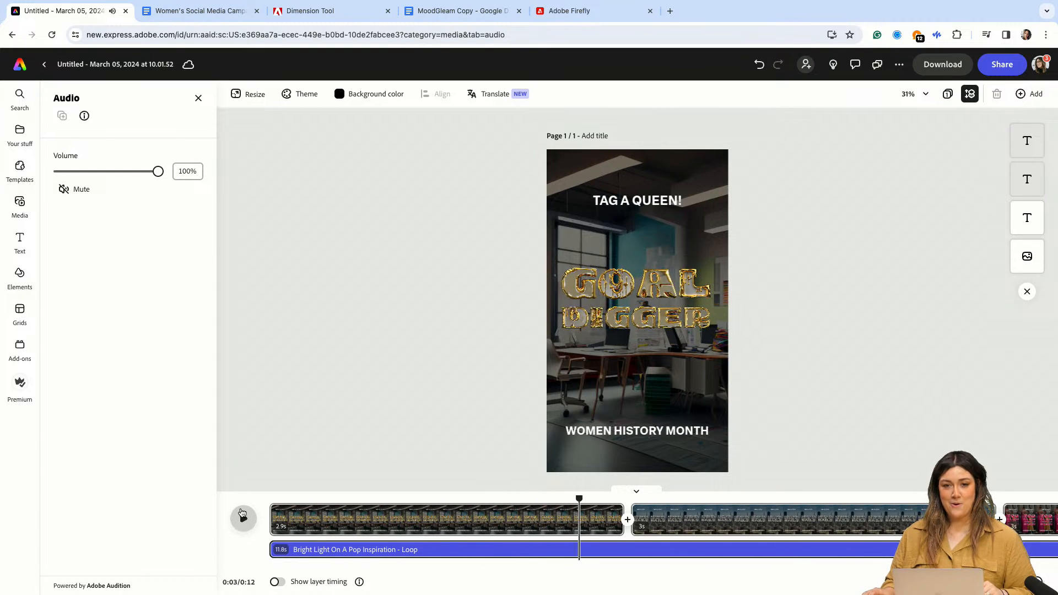